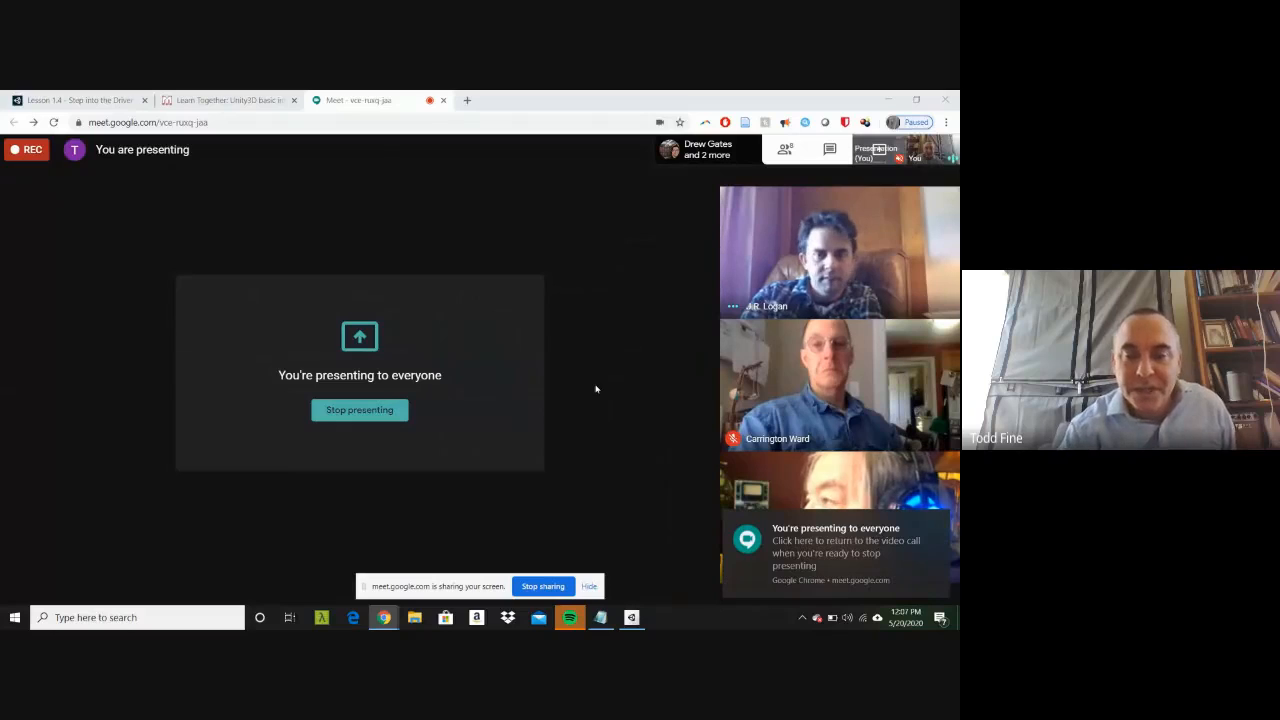
Step: Switch to Unity Hub and examine the installed editor versions and the releases available to add
mouse_move(629, 620)
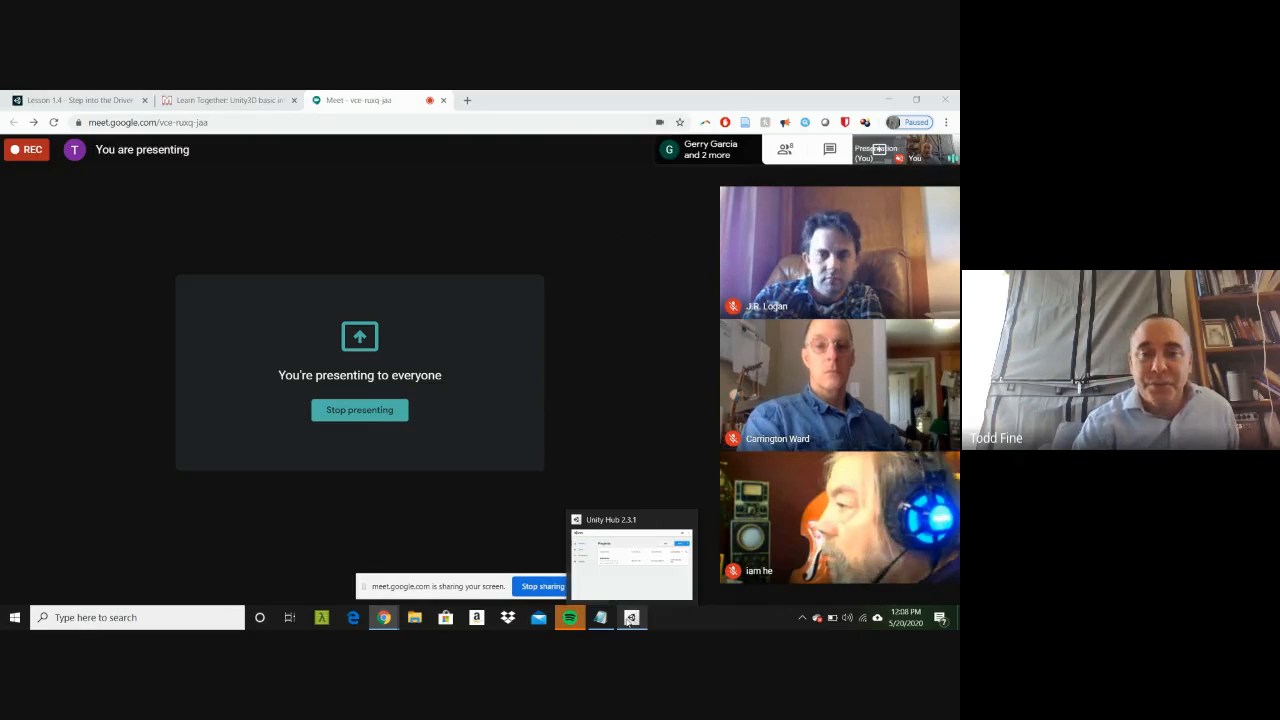
click(629, 620)
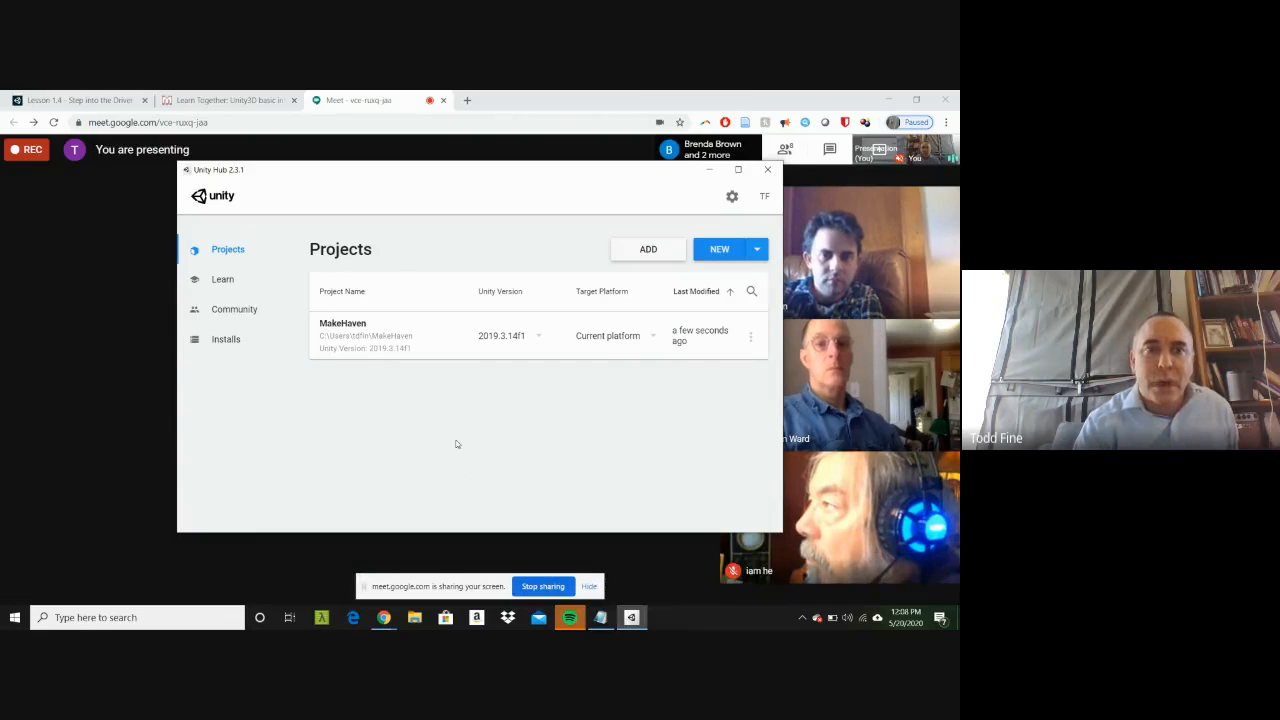
drag(392, 174, 229, 191)
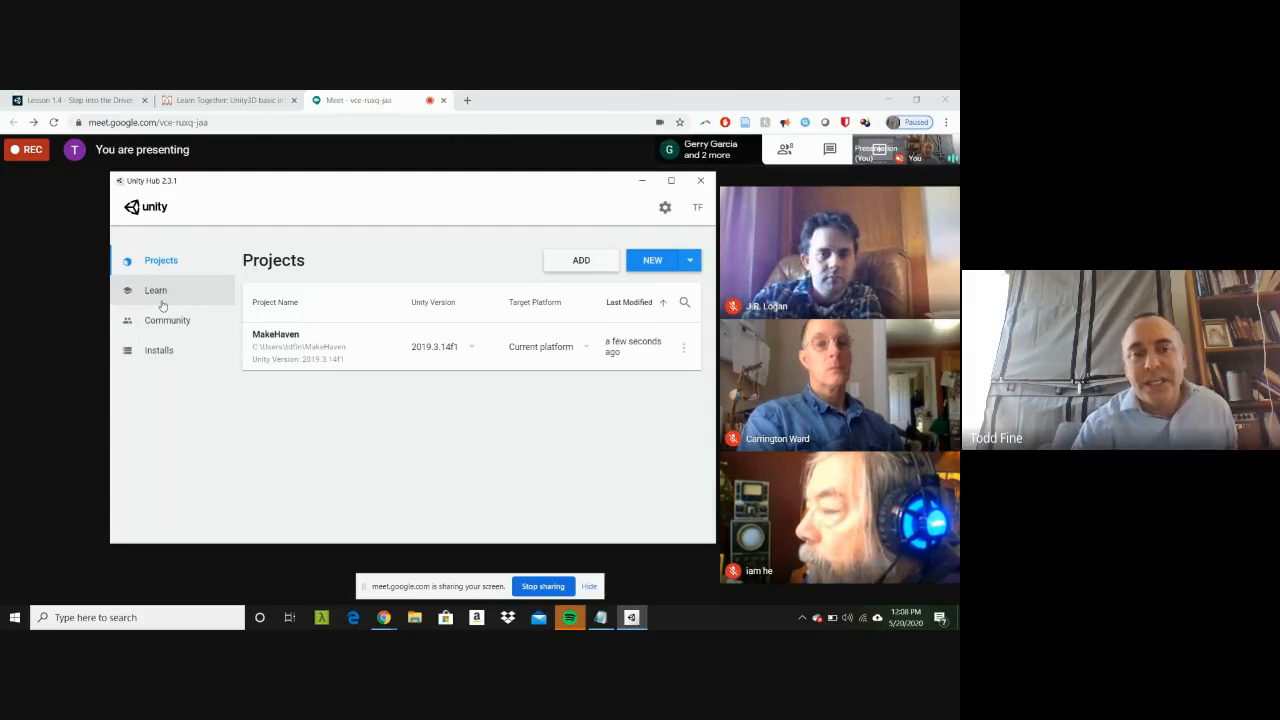
click(157, 350)
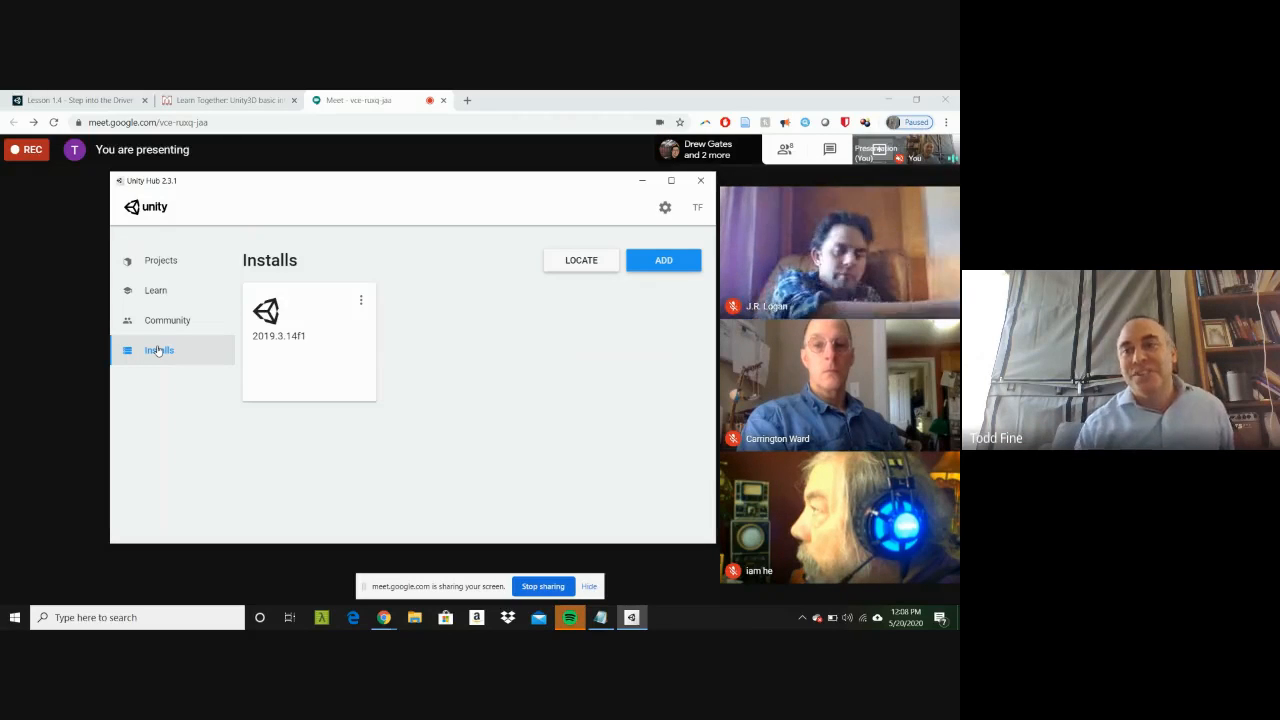
click(670, 262)
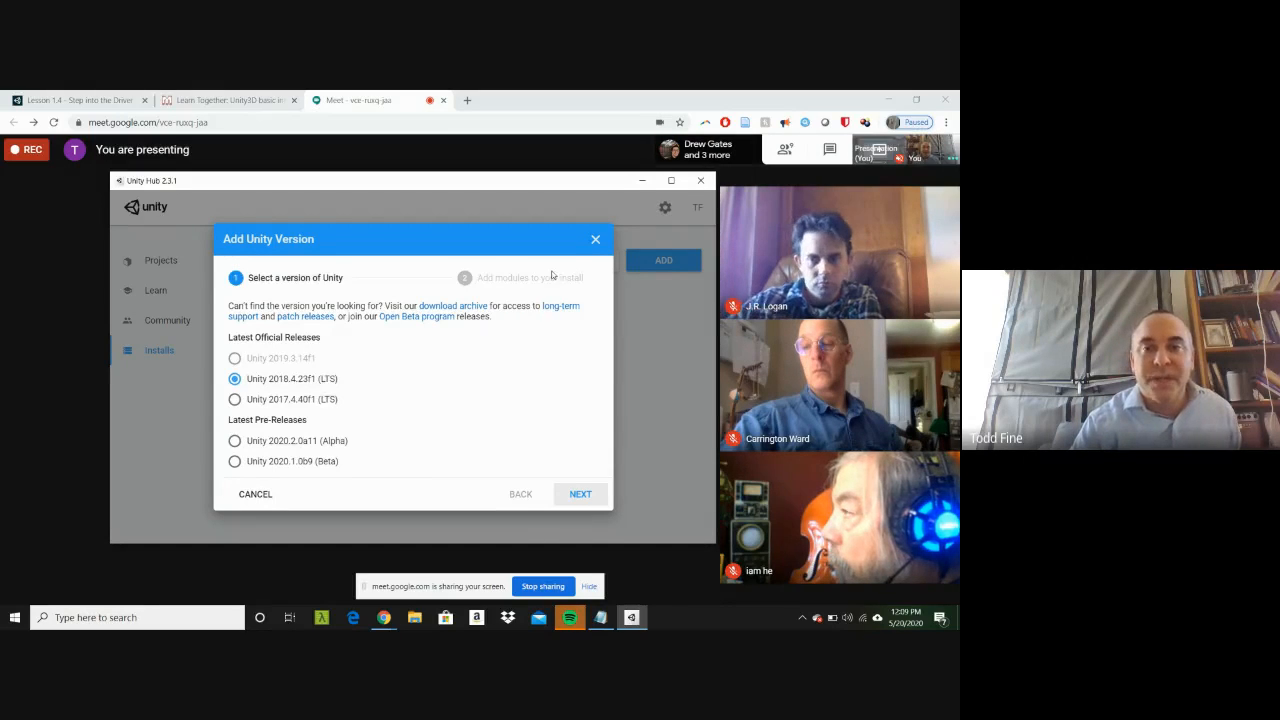
click(598, 243)
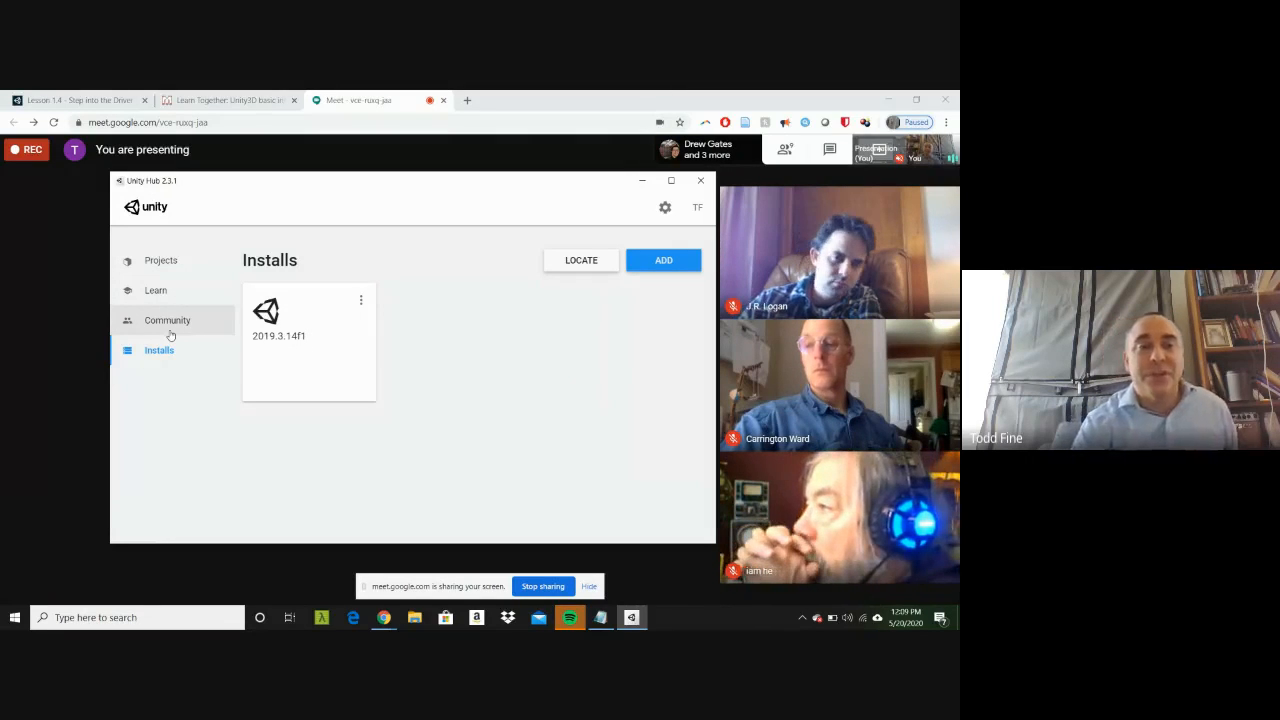
Step: Browse the beginner projects in Unity Hub's Learn section
click(155, 302)
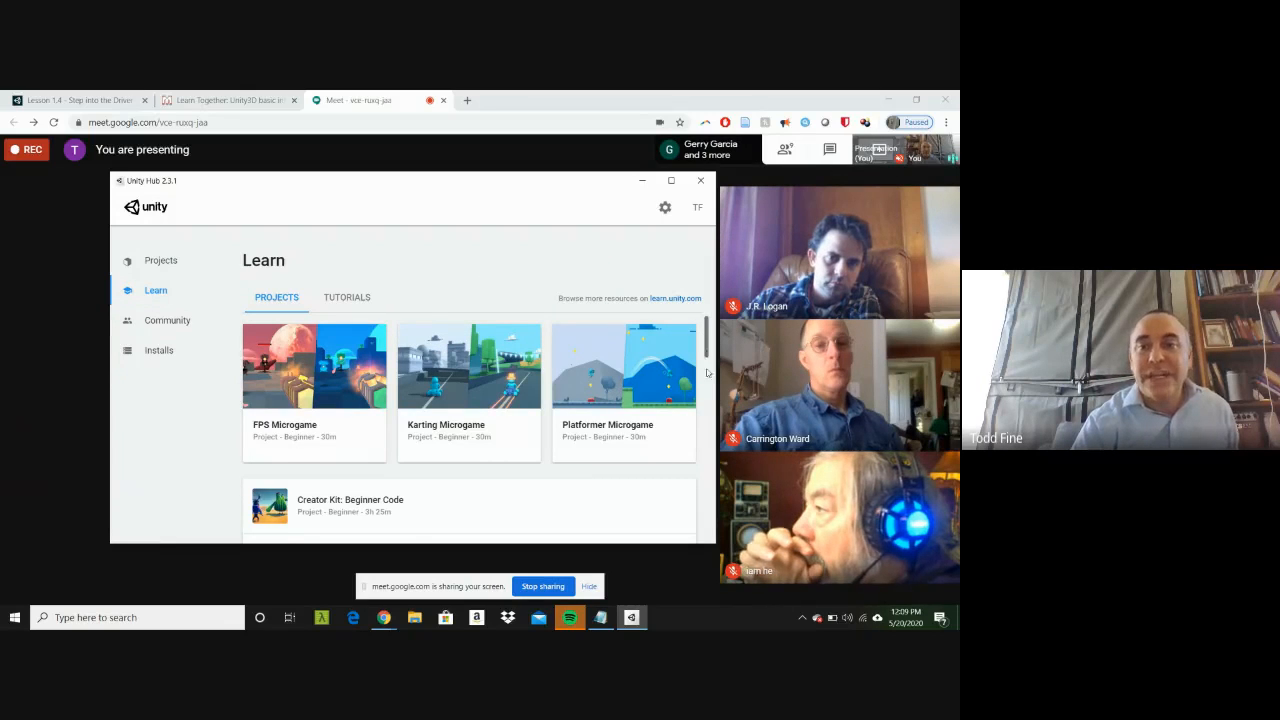
drag(707, 347, 715, 380)
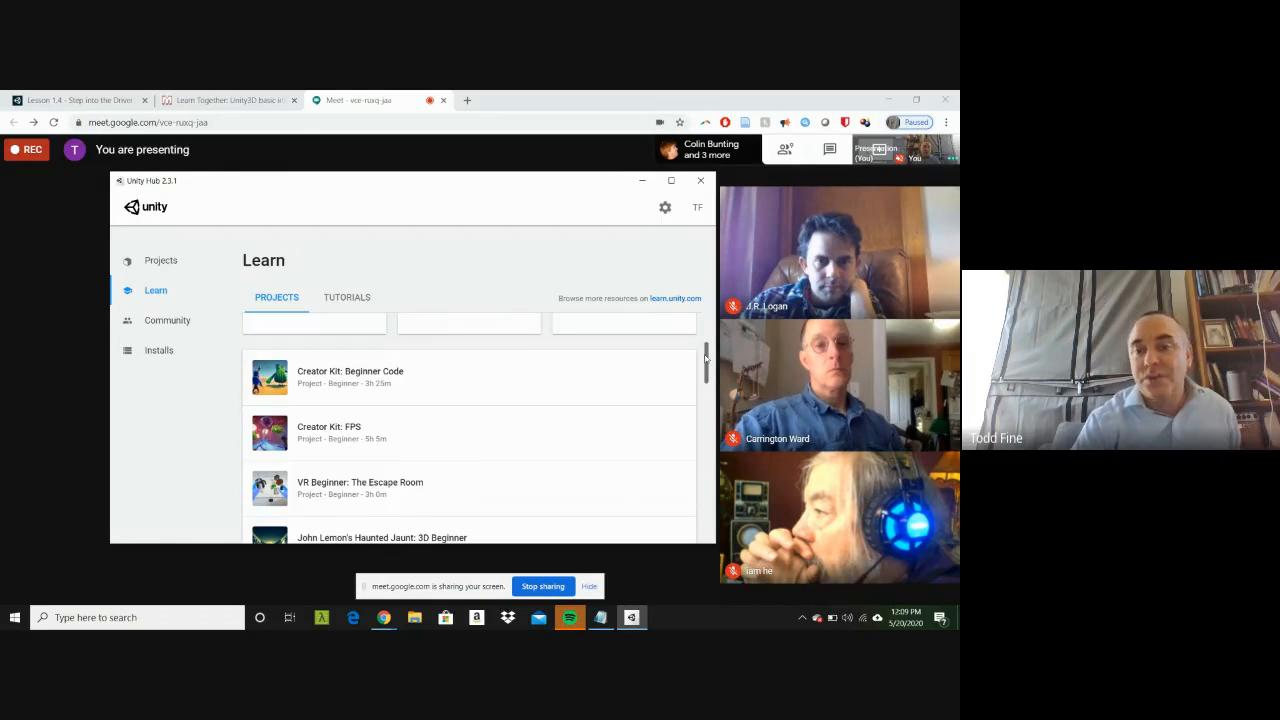
drag(705, 358, 705, 340)
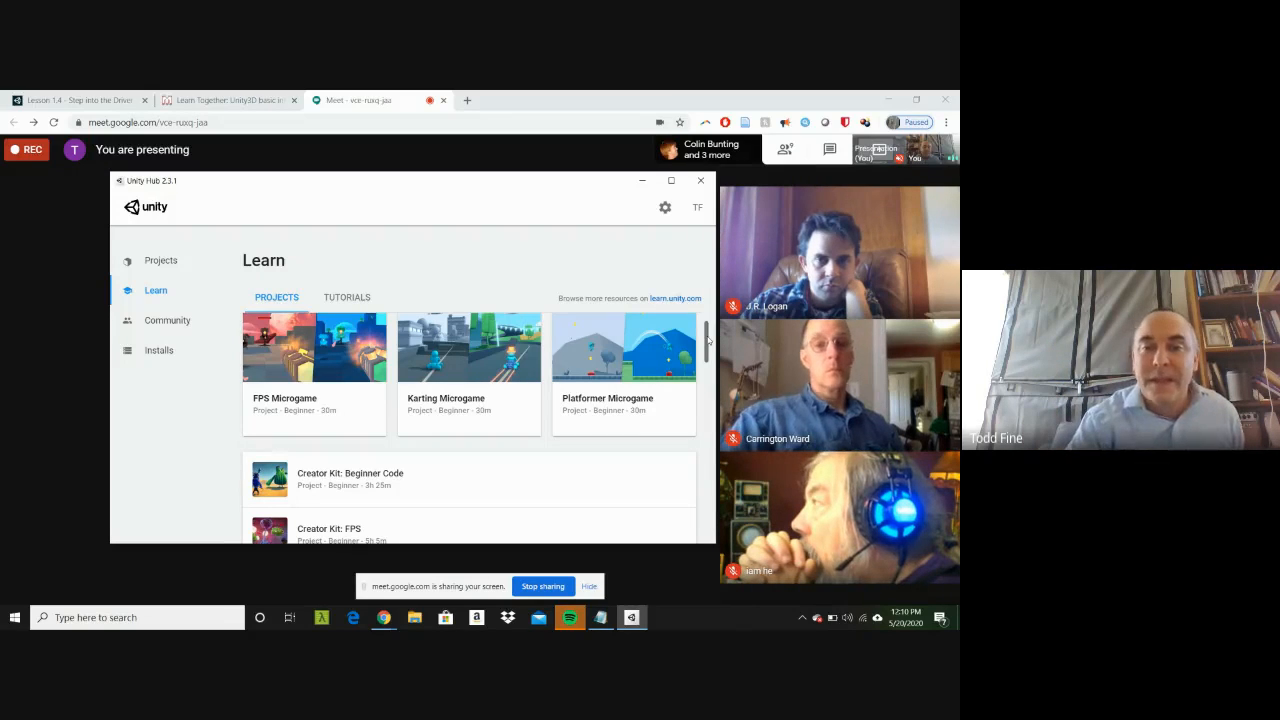
scroll(707, 341, down, 1)
scroll(707, 341, up, 1)
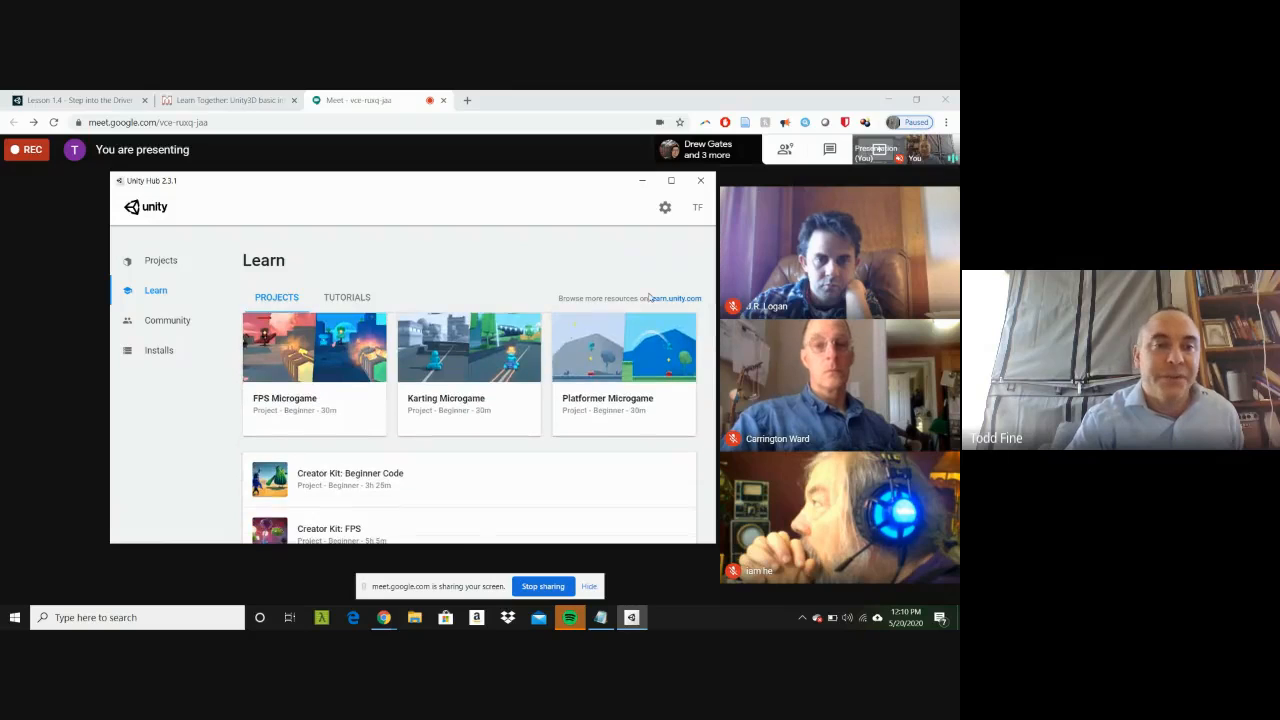
Step: Start a new Unity project, compare the High Definition RP and Universal Render Pipeline templates, and choose the 3D template
click(161, 262)
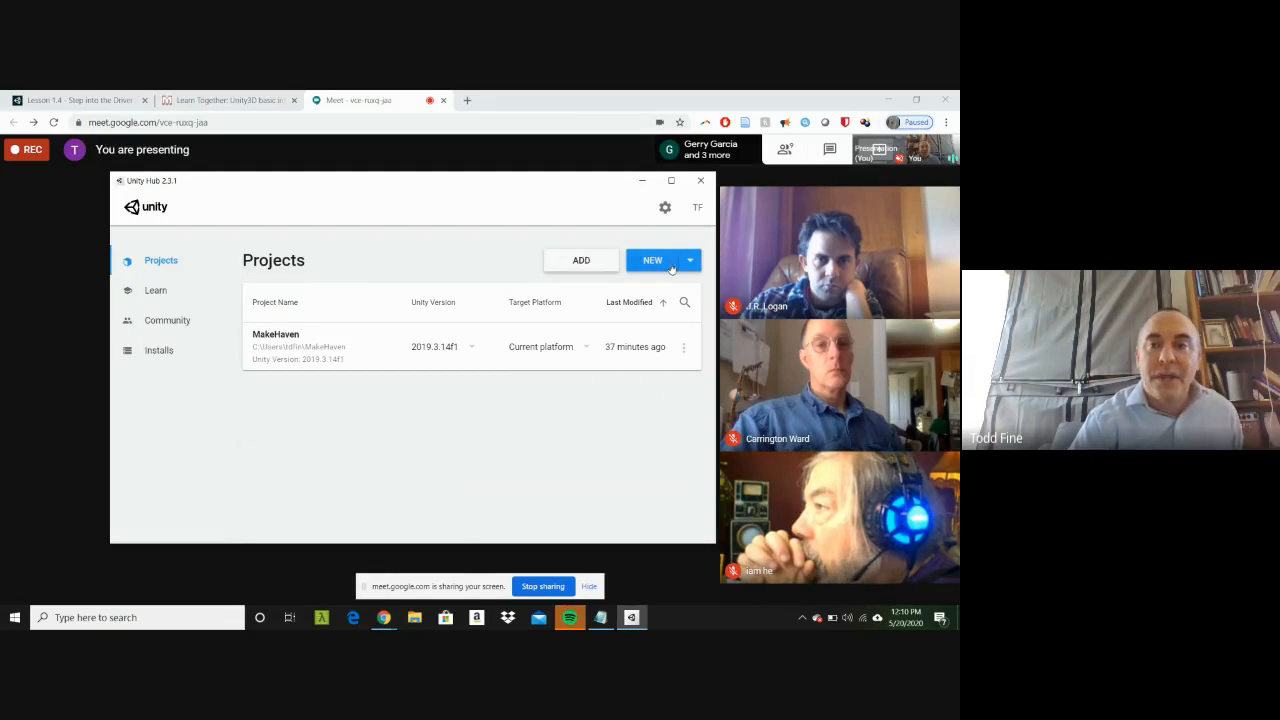
click(652, 260)
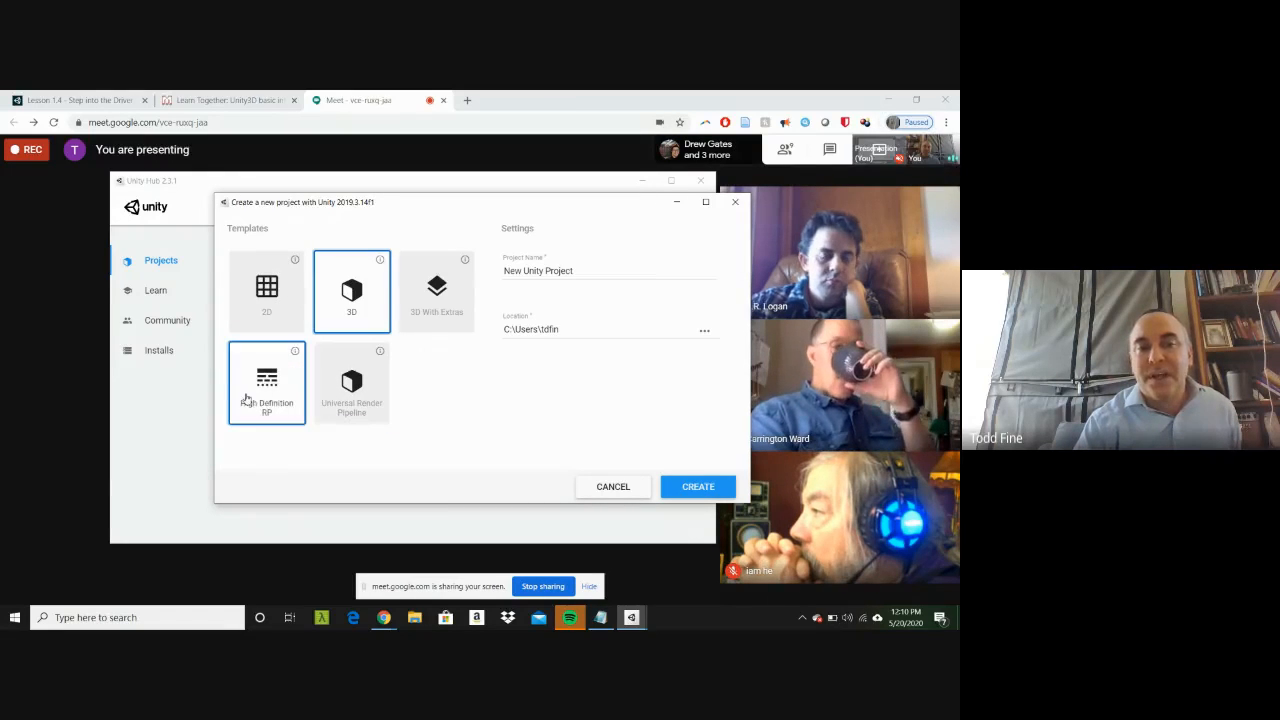
click(290, 396)
click(345, 390)
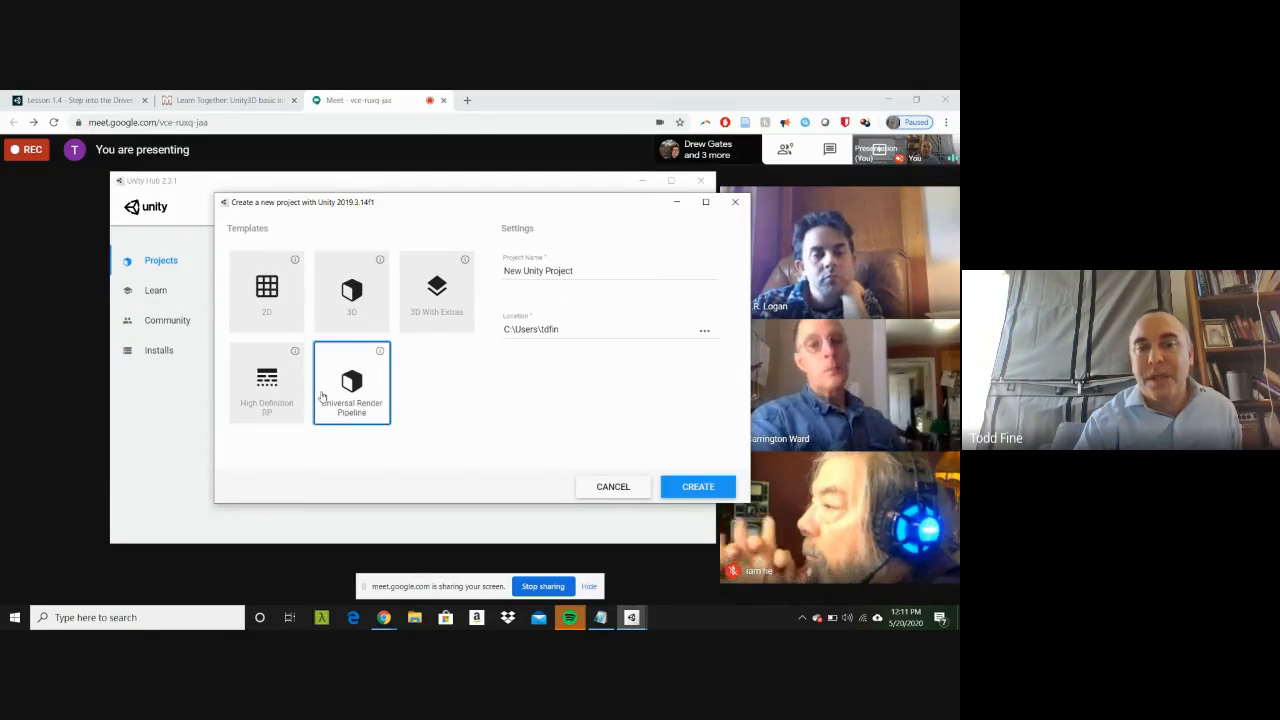
click(338, 322)
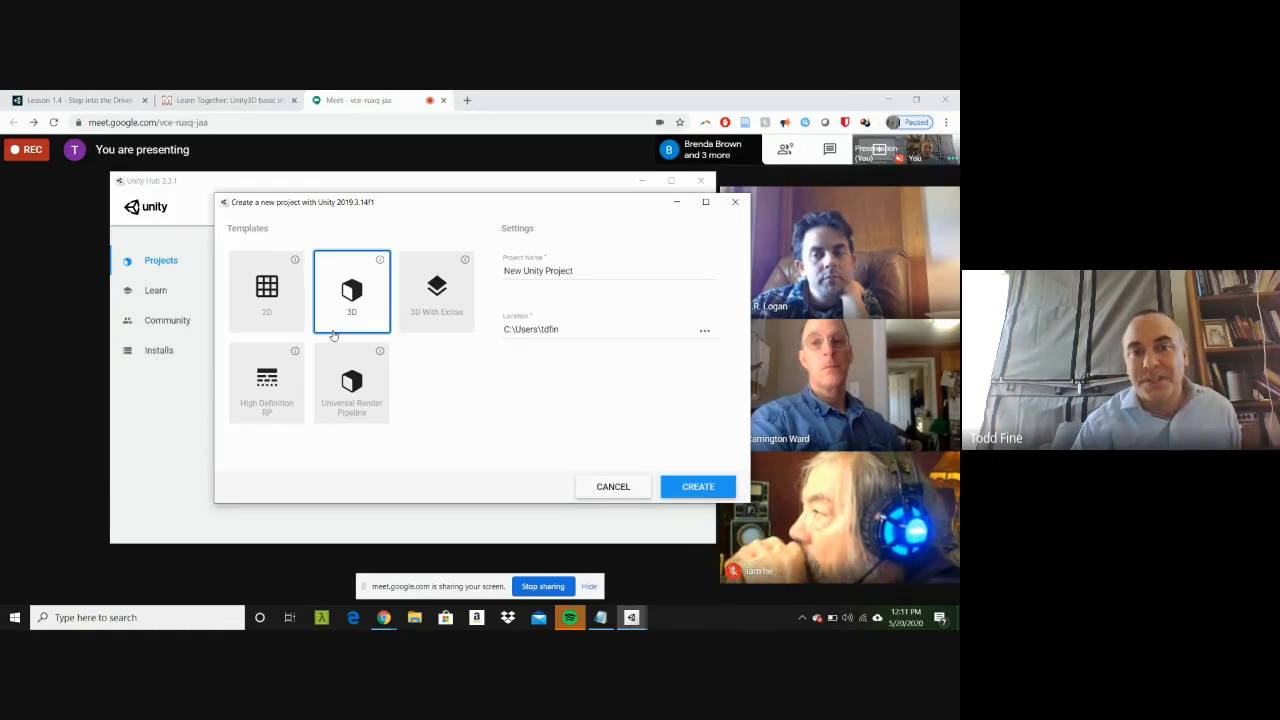
Step: Name the new project "MakeHaven Tutorial" and create it
triple_click(572, 273)
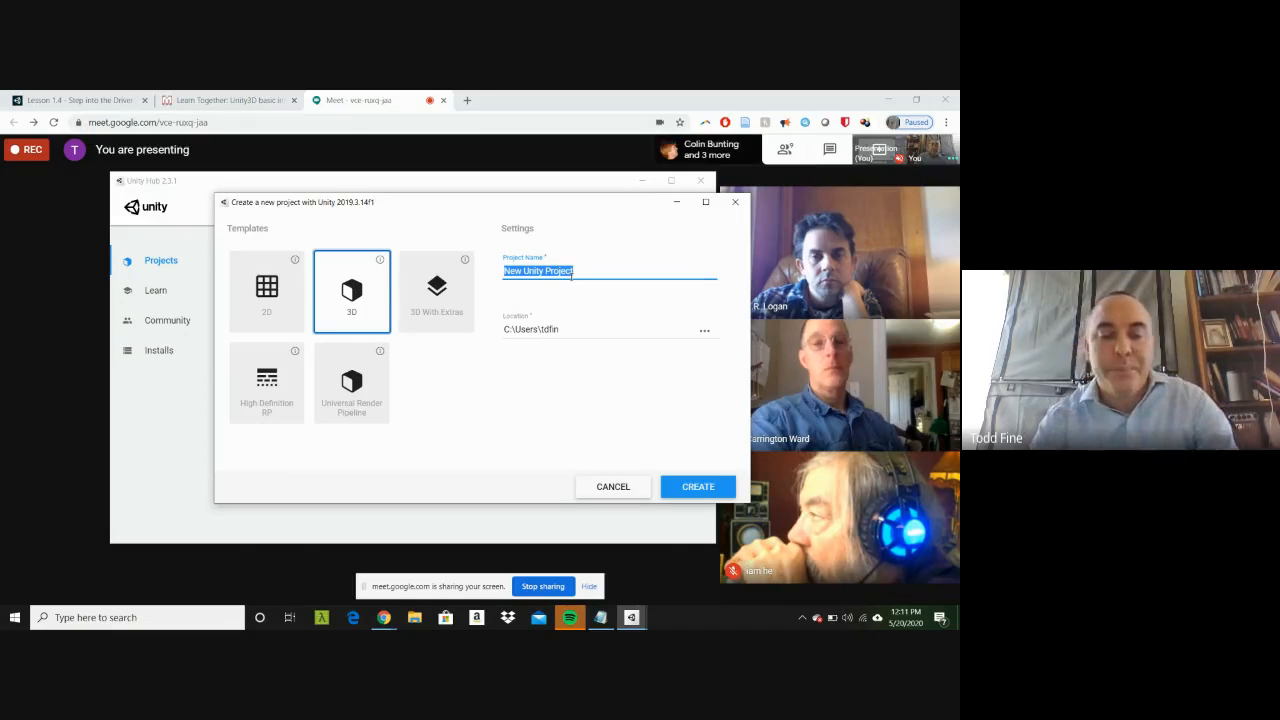
text(MakeH)
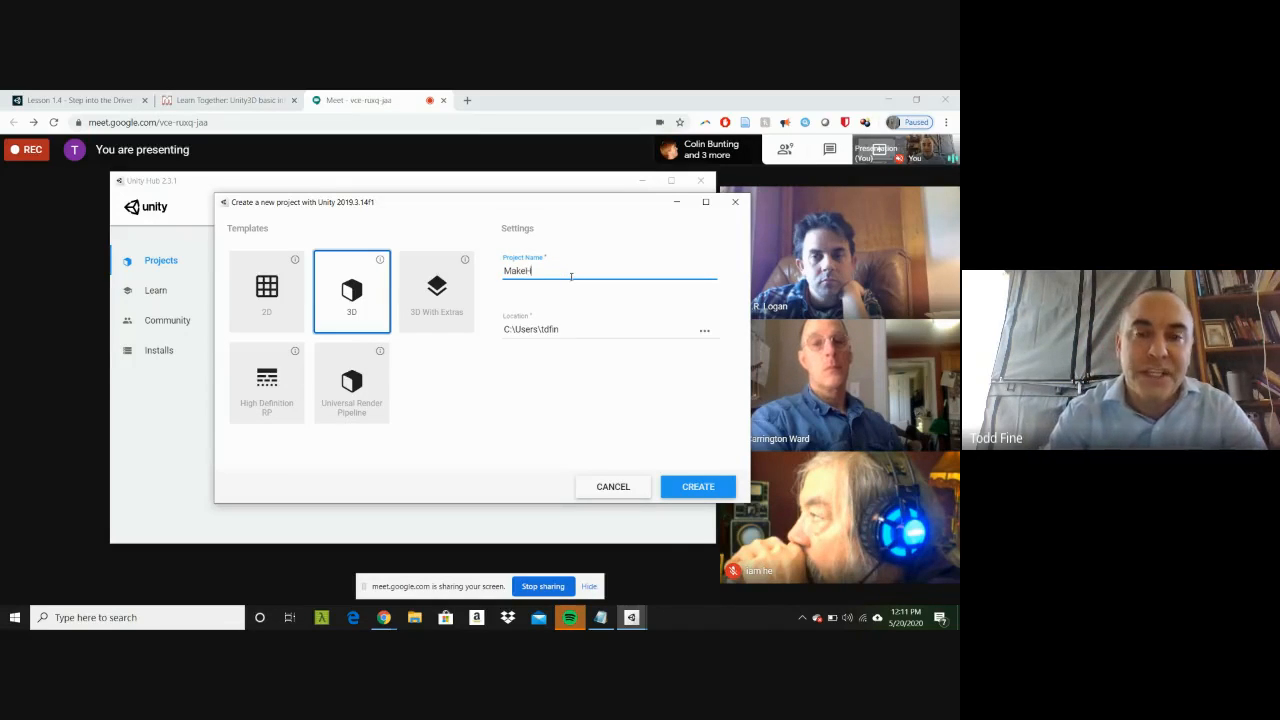
text(aven Insta)
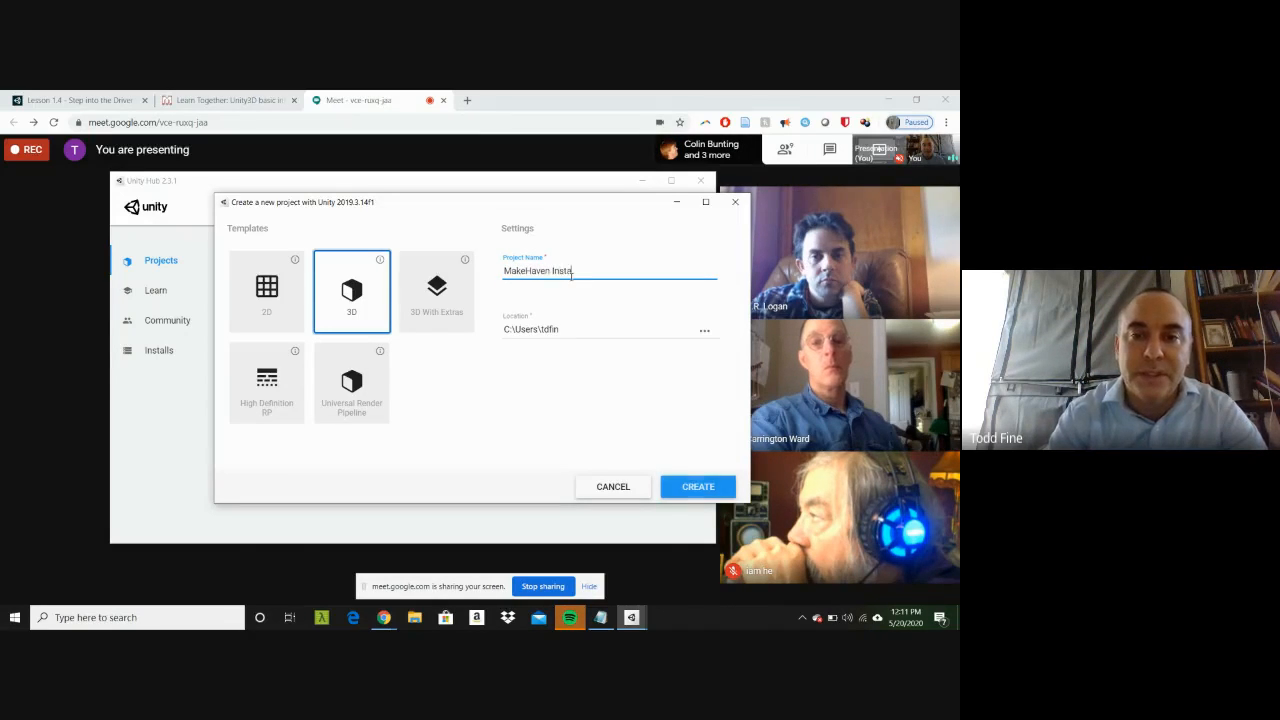
key(BackSpace)
key(BackSpace)
key(BackSpace)
text(TU)
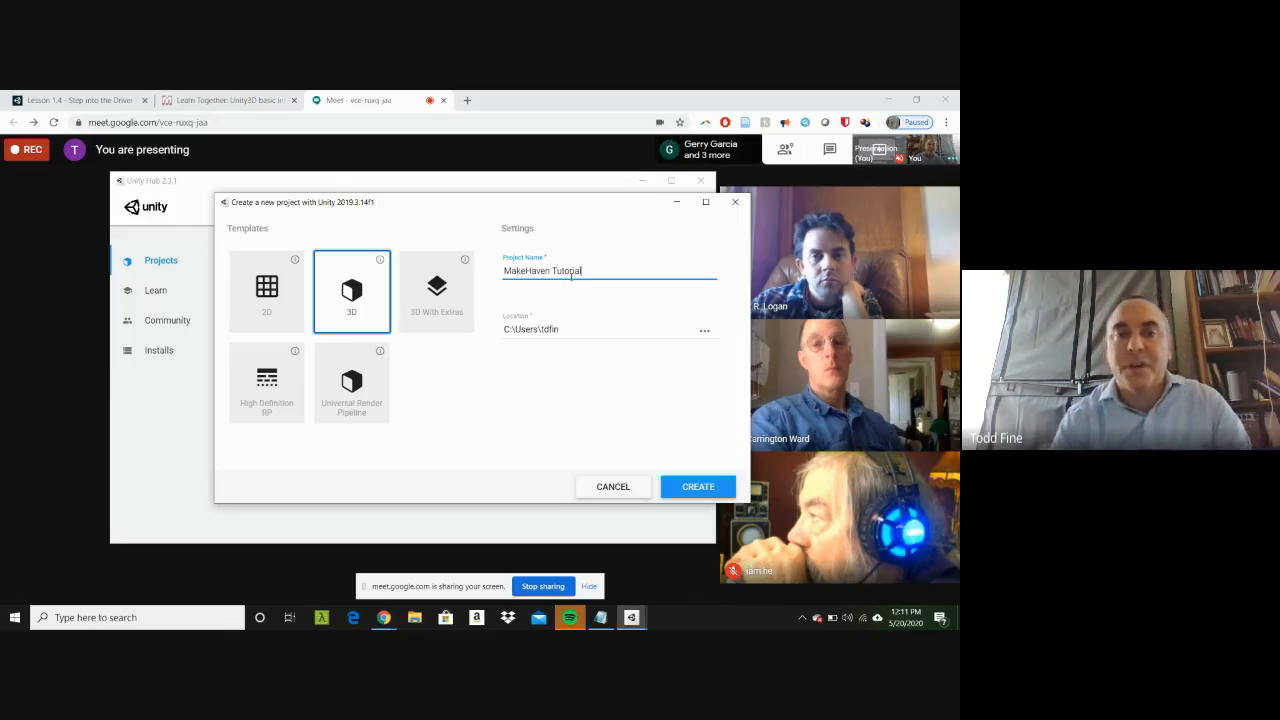
click(680, 487)
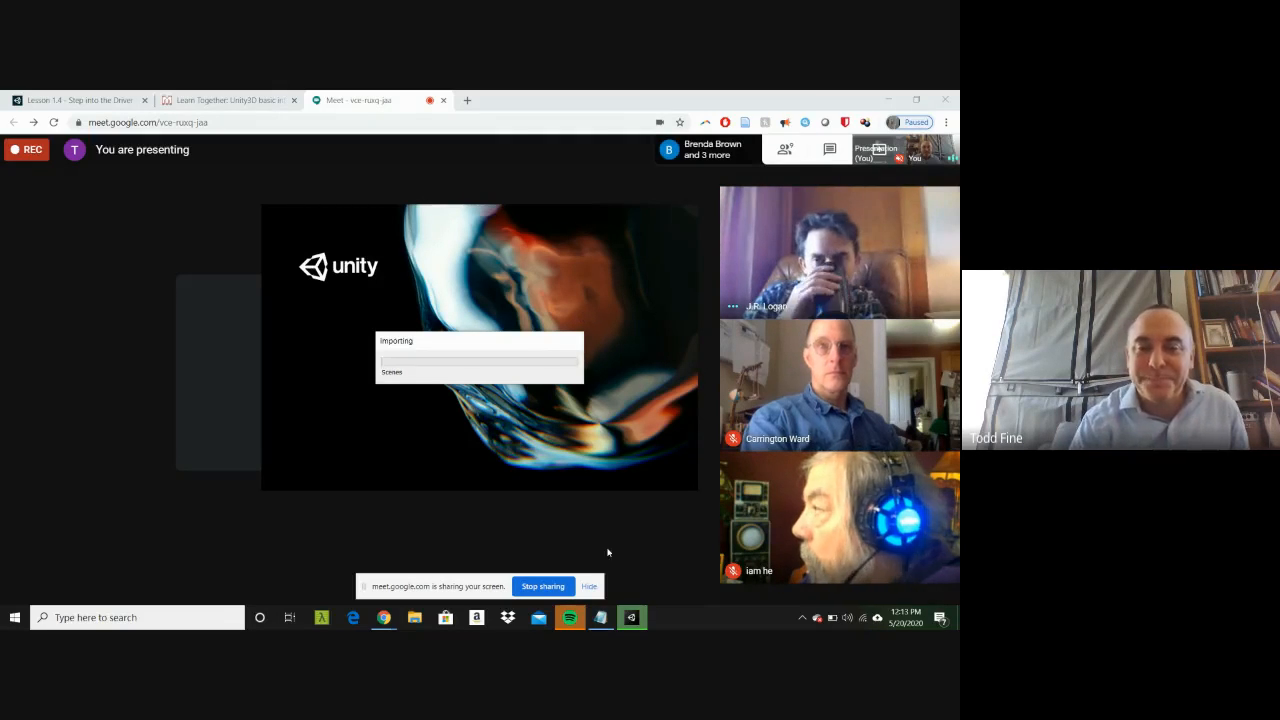
Step: Switch to the Google Meet call in Chrome, and return to the MakeHaven Tutorial project in the Unity editor
mouse_move(633, 620)
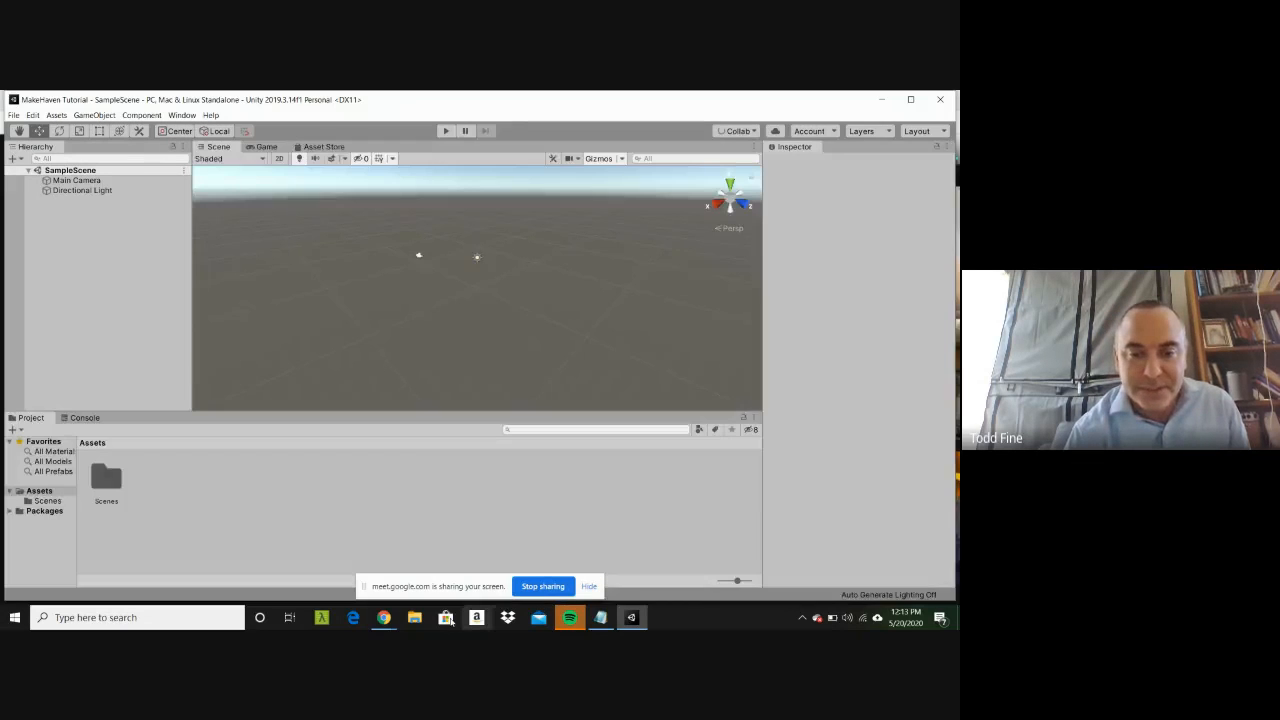
mouse_move(391, 620)
click(366, 583)
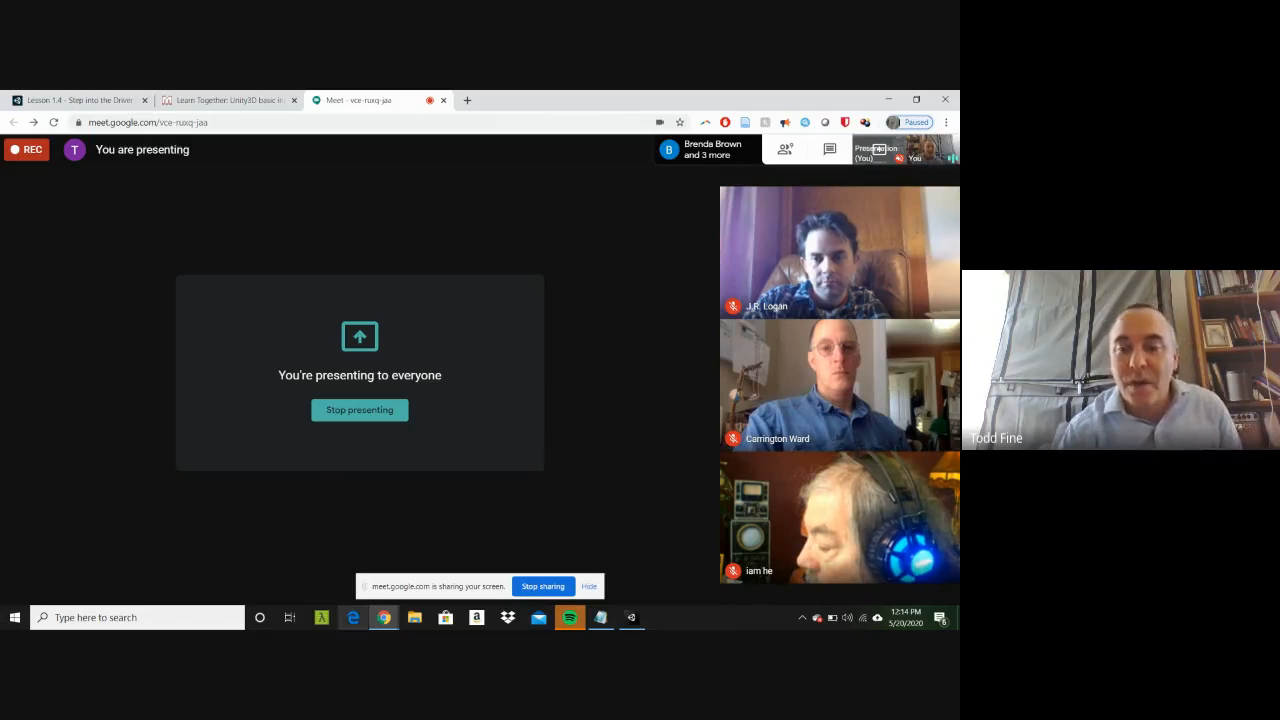
mouse_move(625, 624)
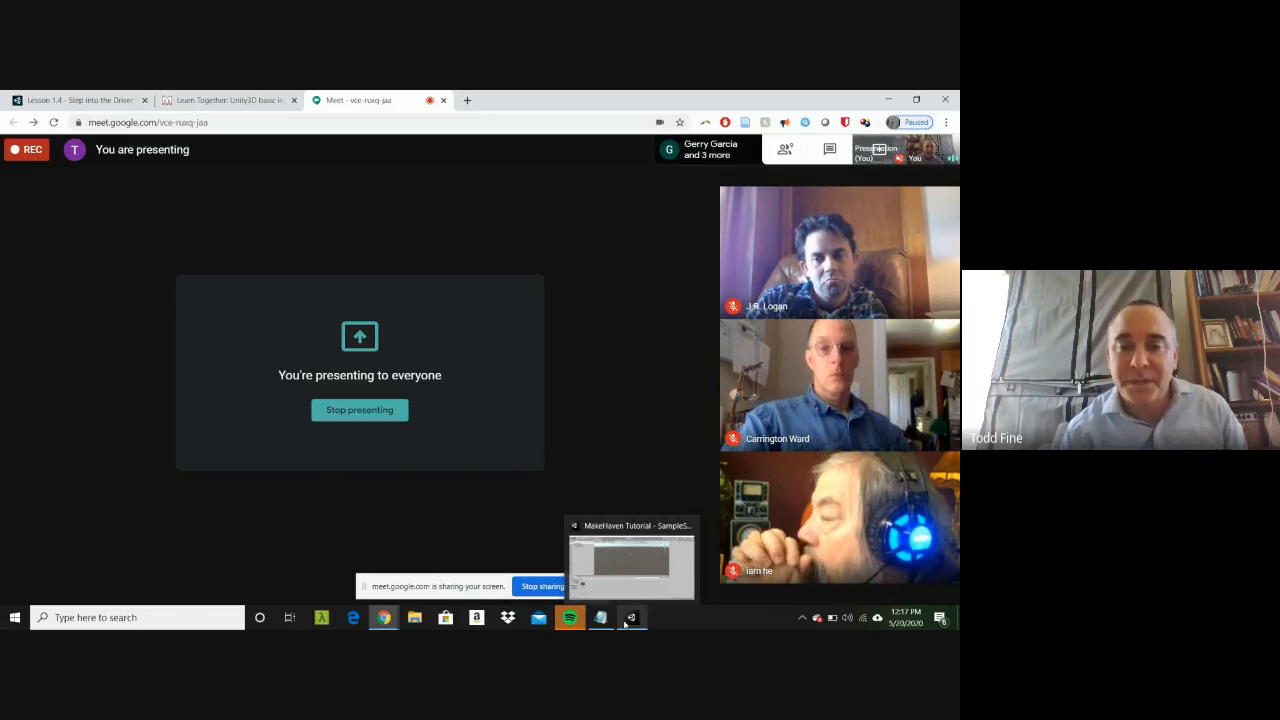
click(624, 621)
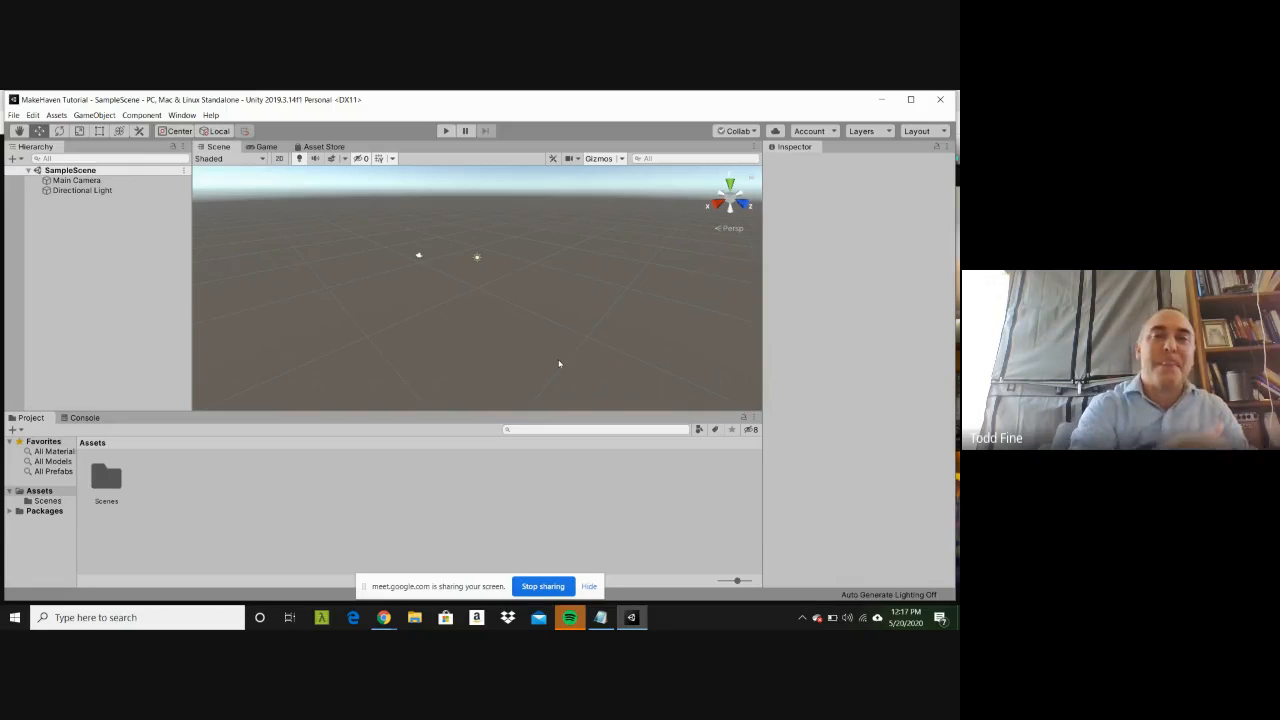
Step: Apply the Default editor layout, and switch the editor to the Wide layout
click(184, 116)
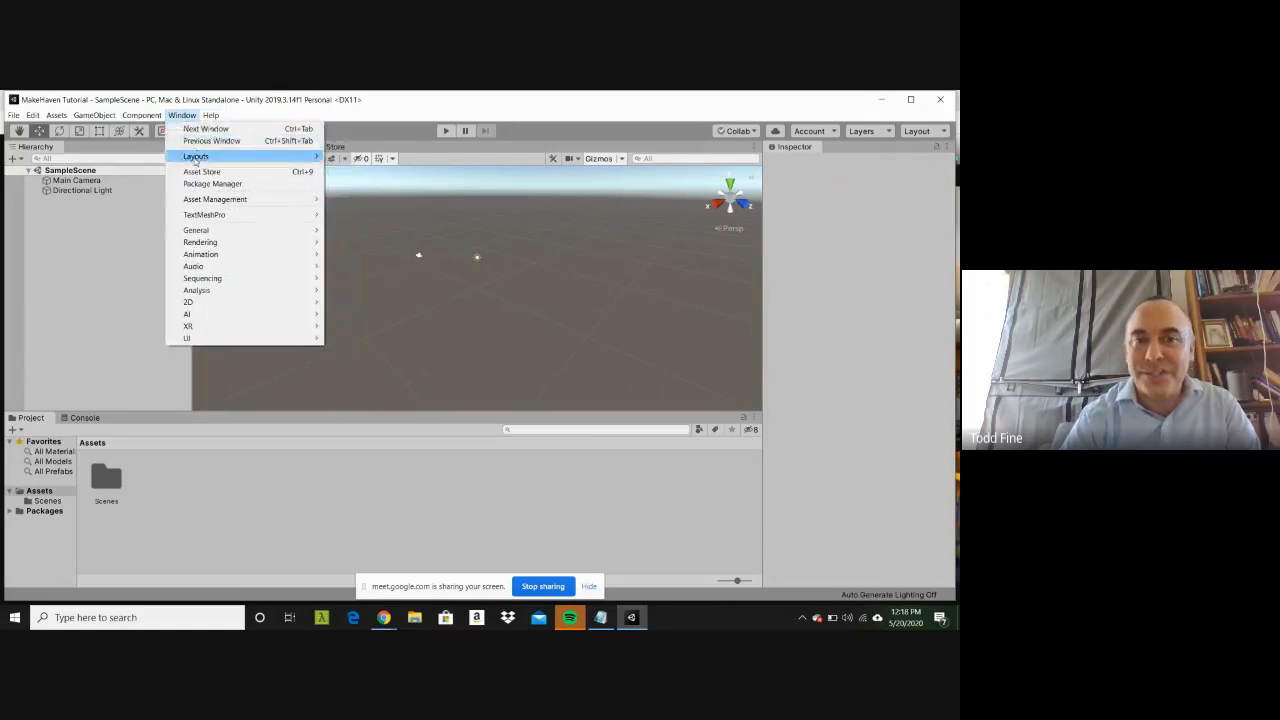
mouse_move(195, 160)
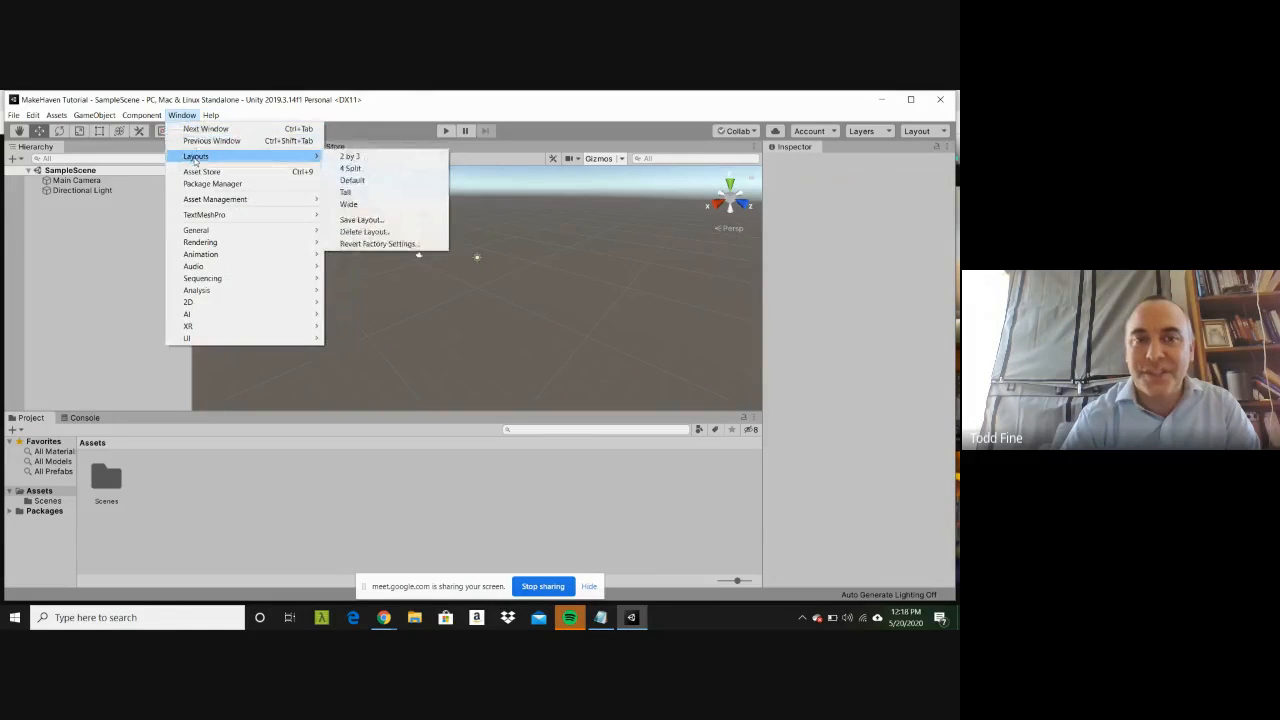
click(352, 181)
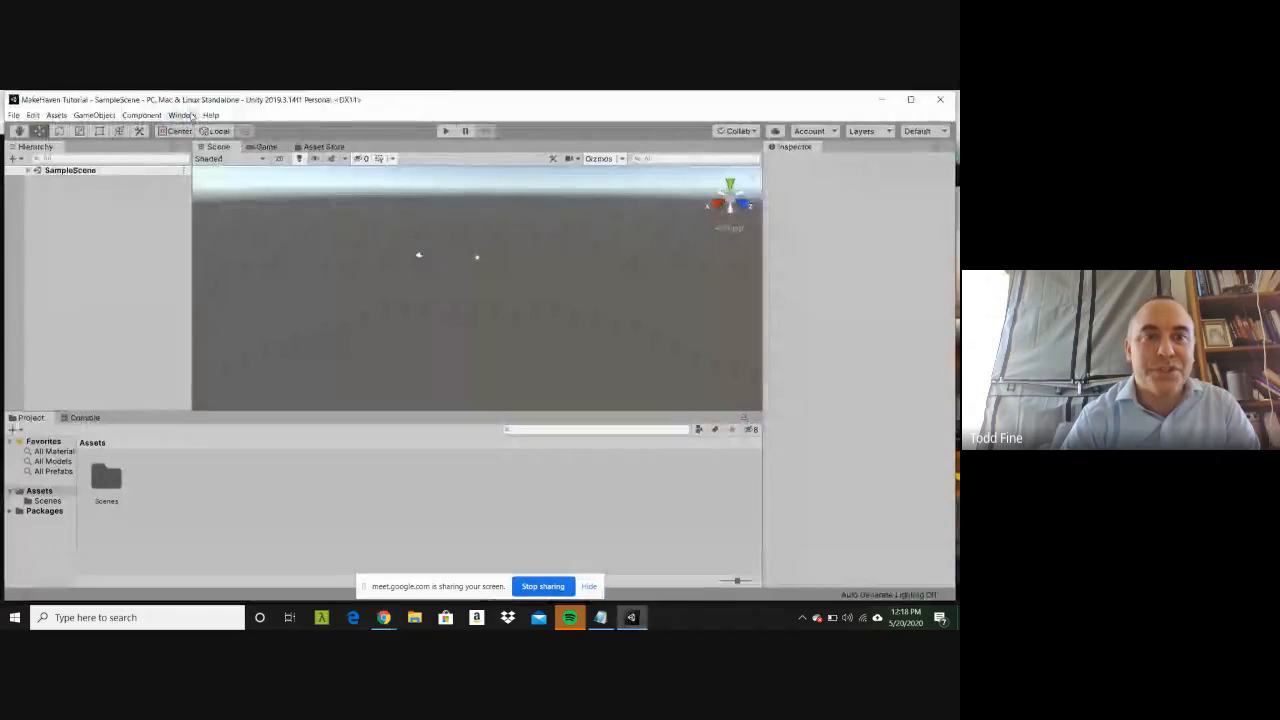
click(182, 115)
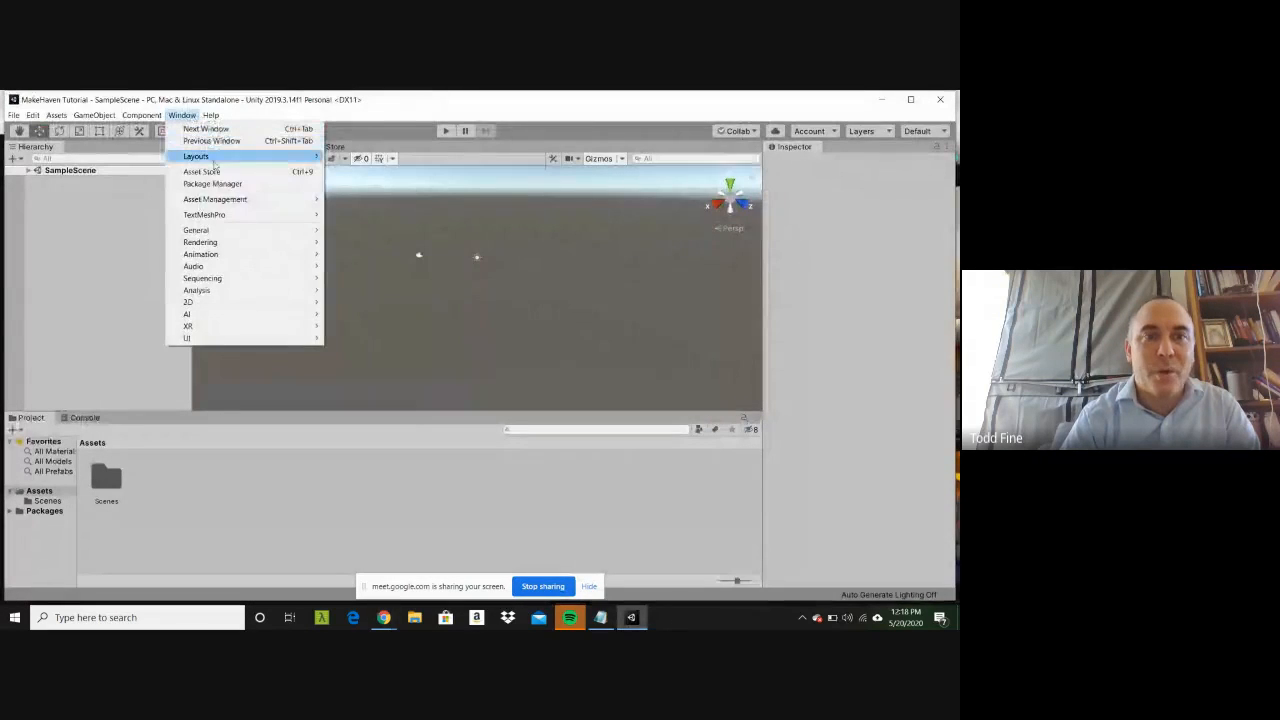
mouse_move(200, 157)
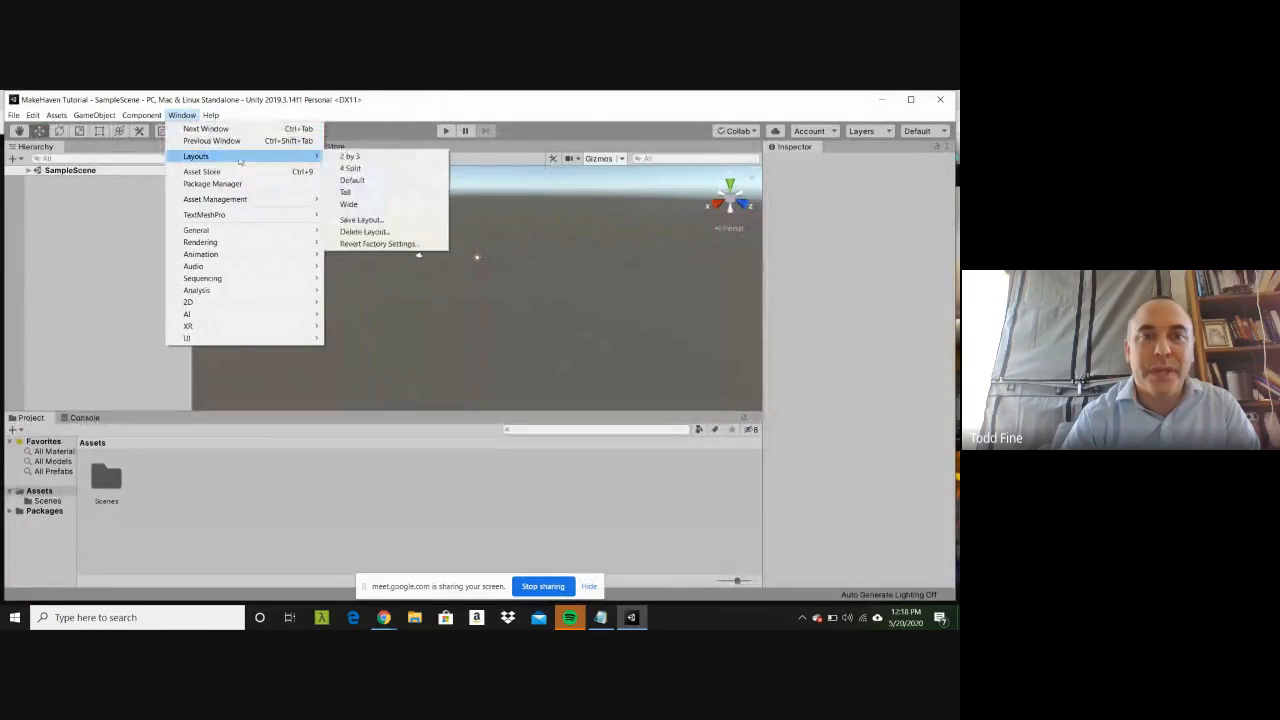
click(350, 204)
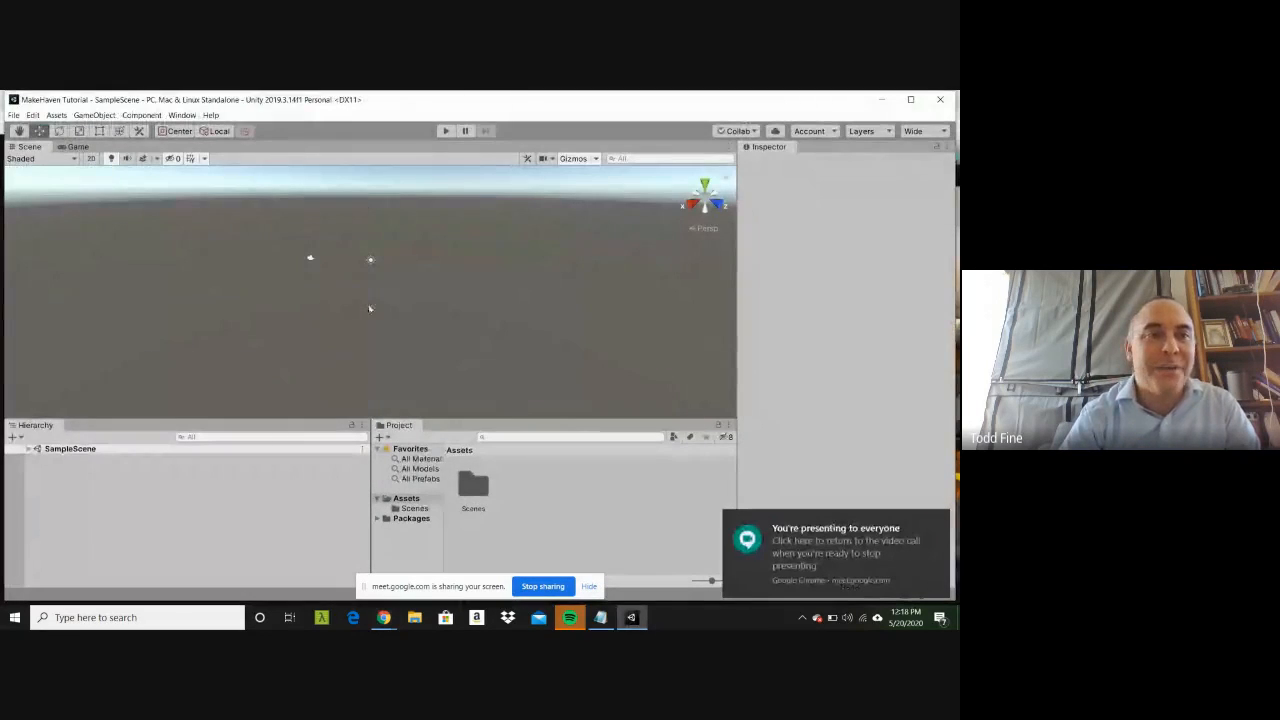
Step: Widen the Inspector until it takes up about two thirds of the editor's width
click(183, 115)
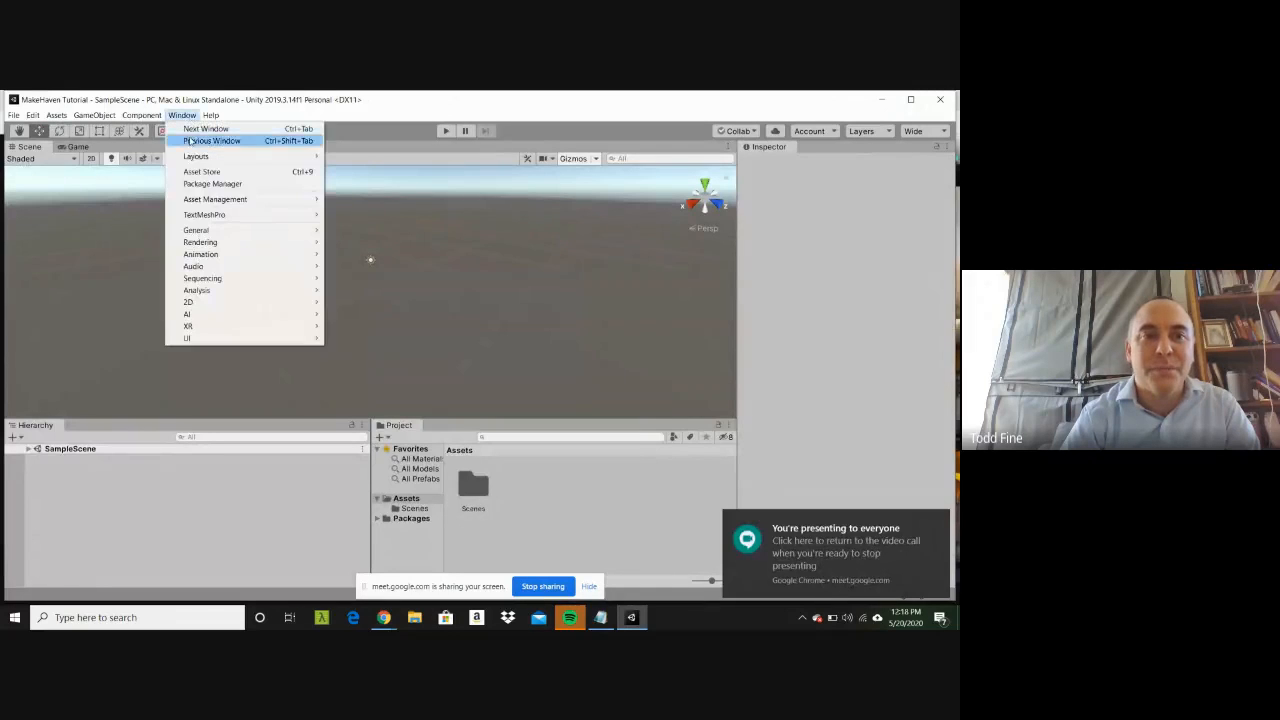
mouse_move(195, 157)
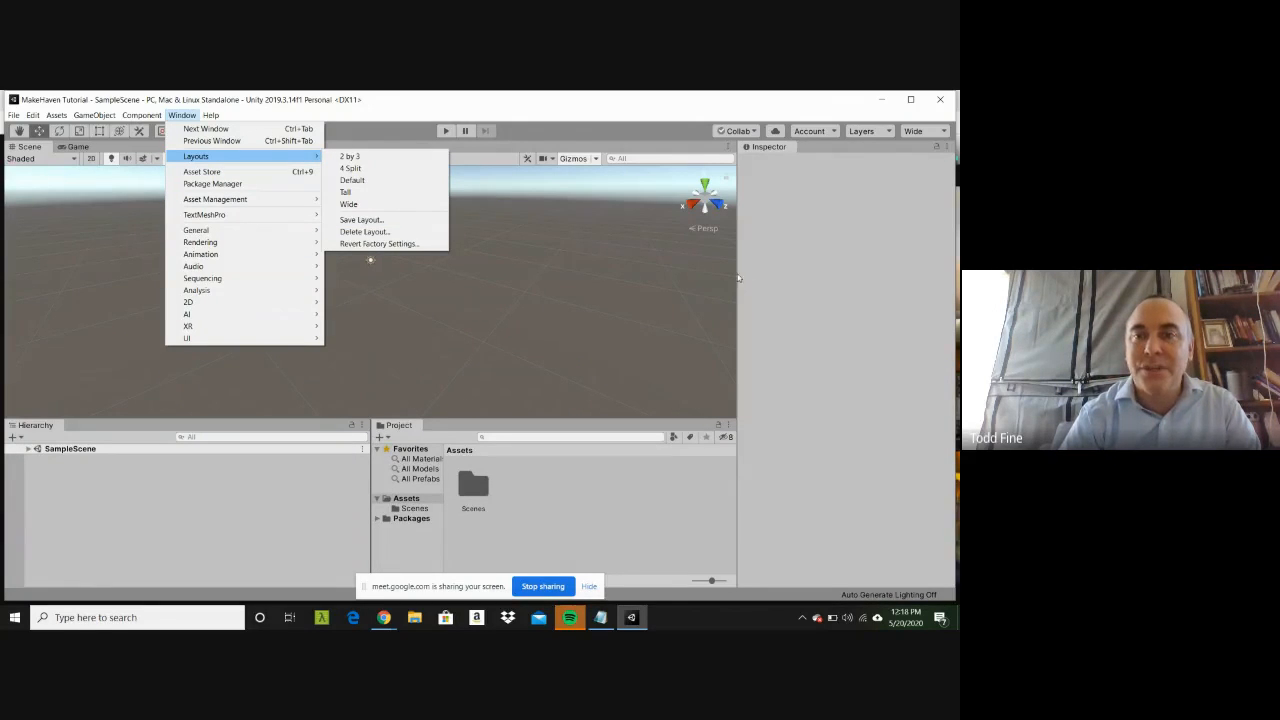
click(739, 279)
drag(739, 279, 337, 307)
Step: Save the current editor layout under the name "MY FAVORITE"
click(182, 115)
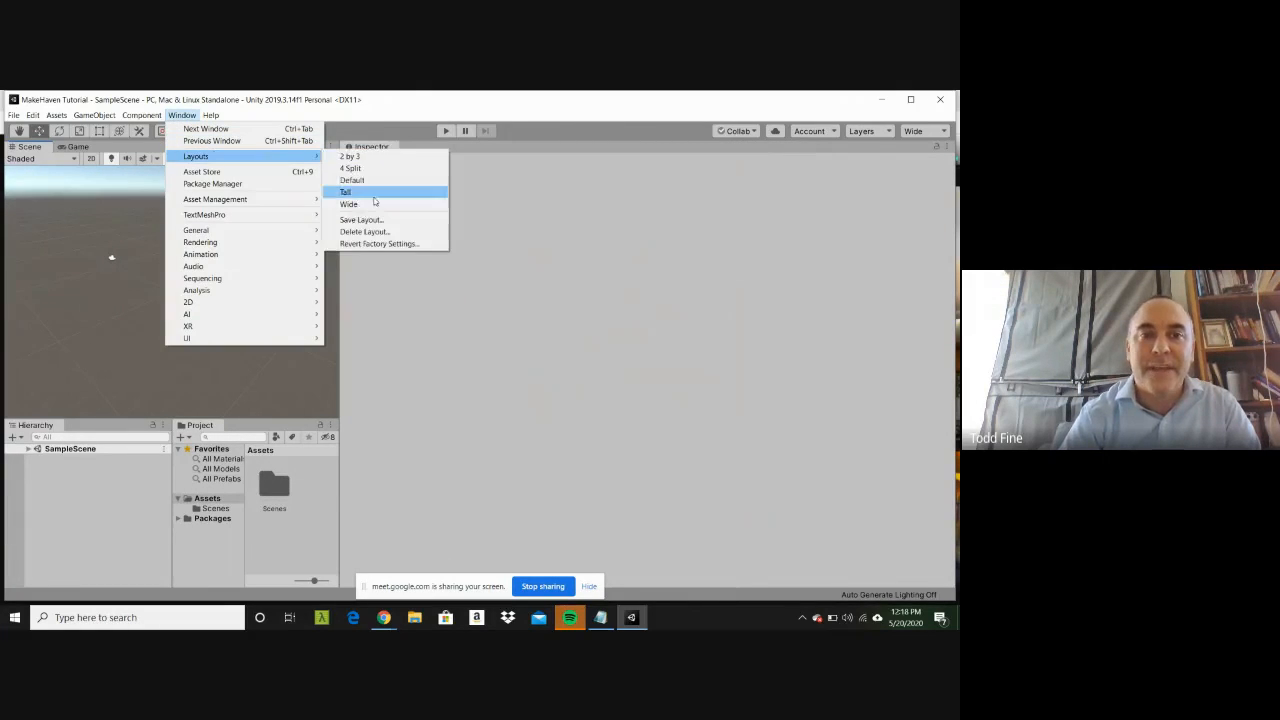
click(373, 219)
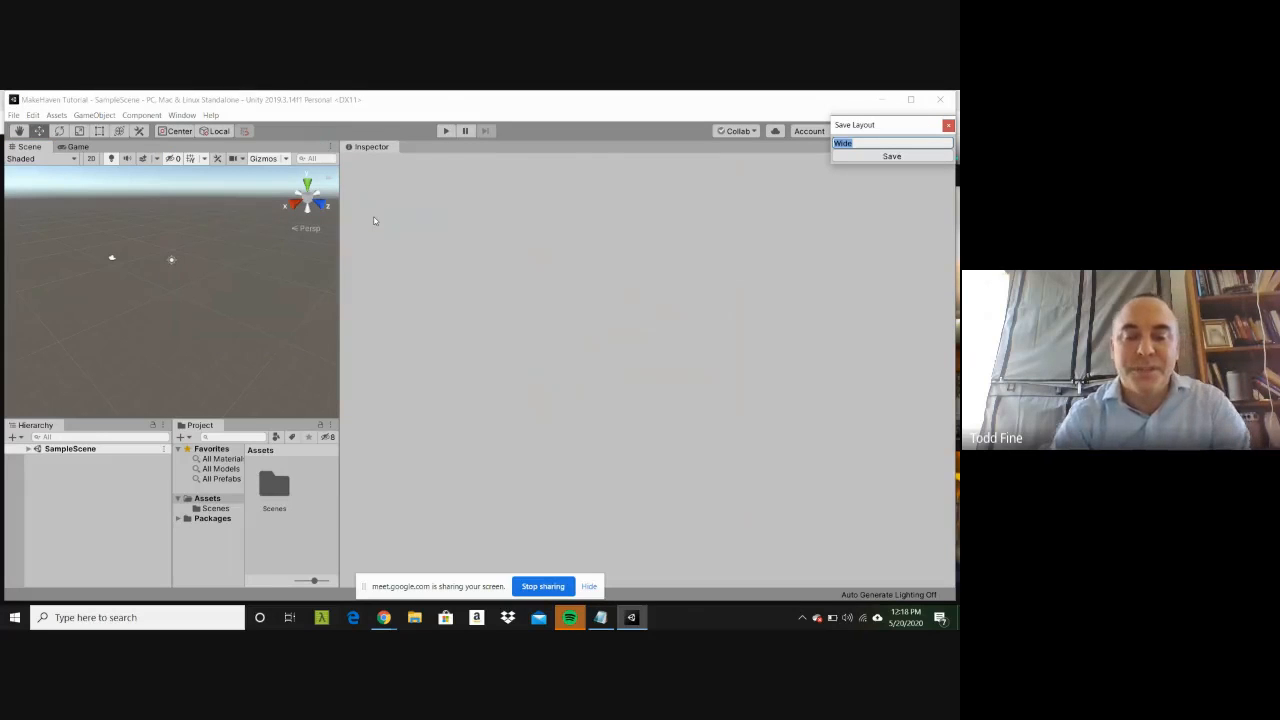
text(MY FA)
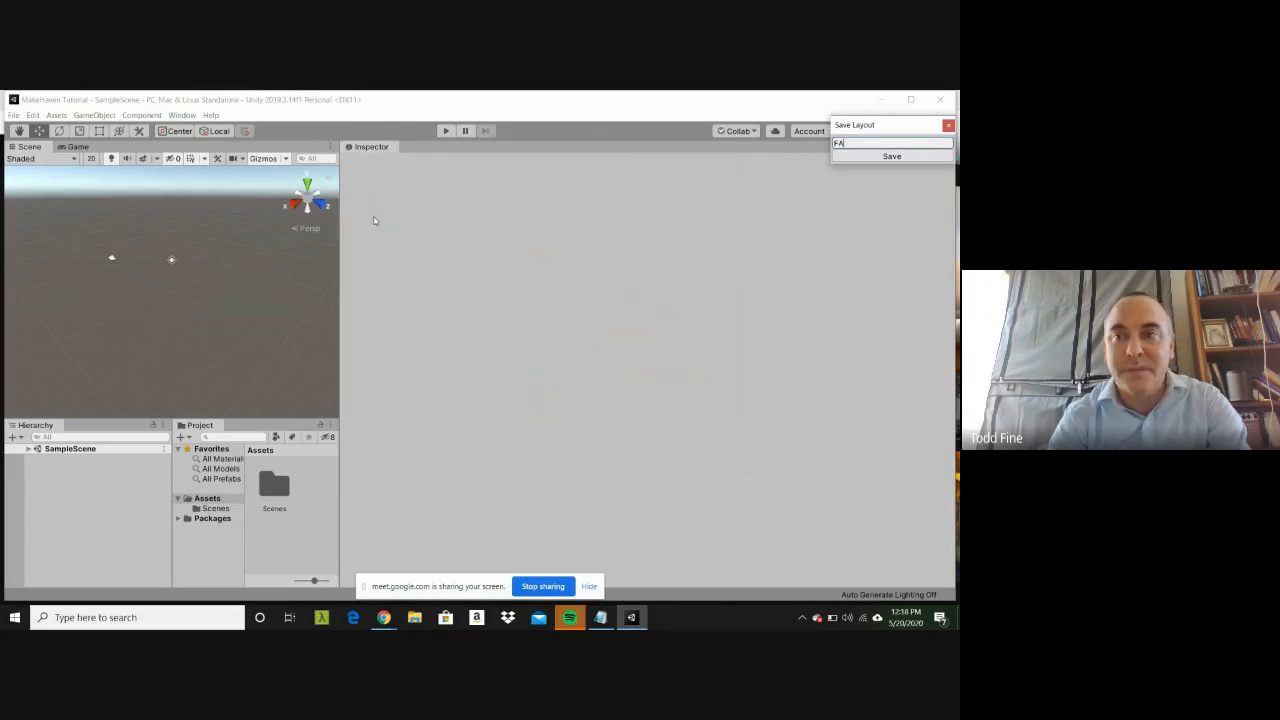
text(V)
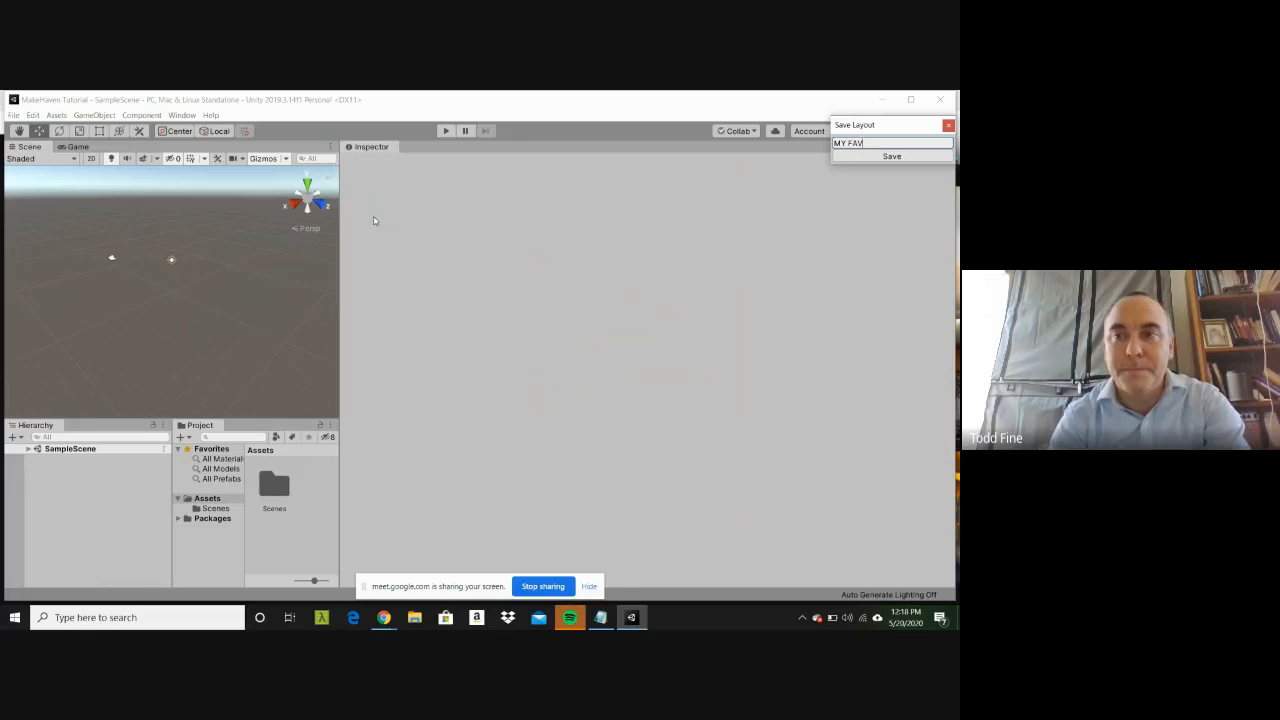
text(ORTIE)
key(BackSpace)
key(BackSpace)
key(BackSpace)
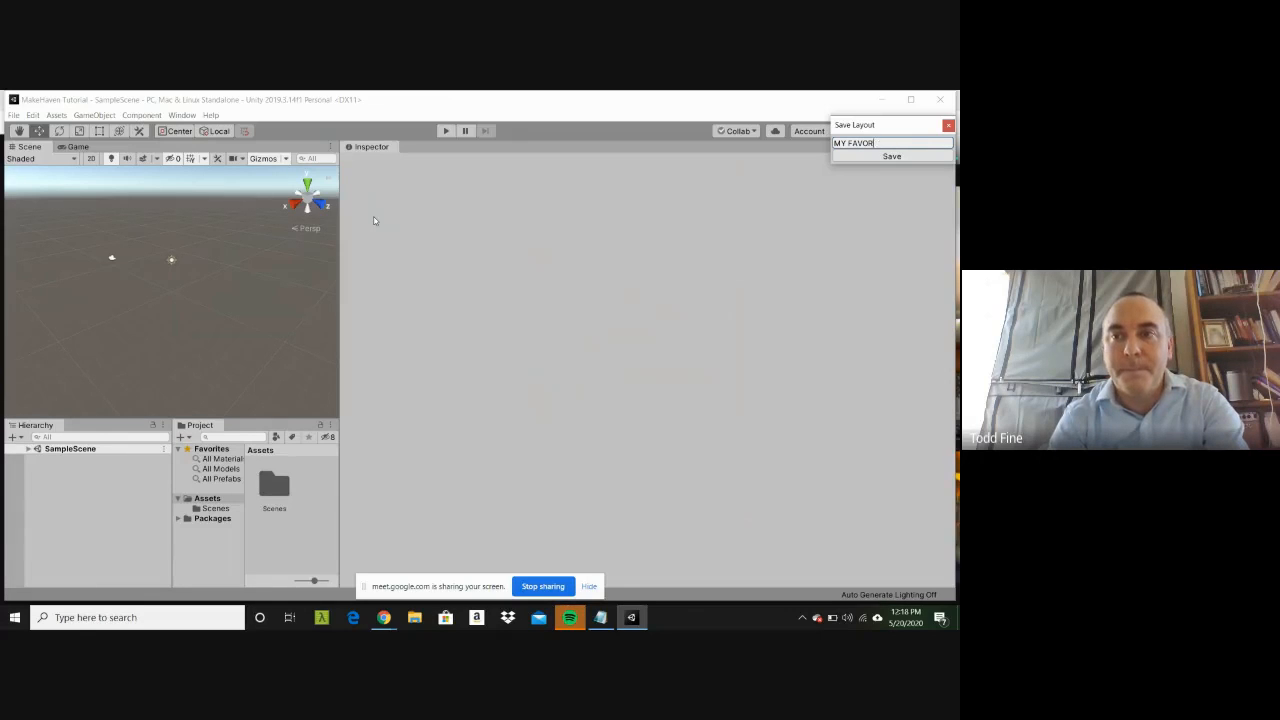
text(ITE)
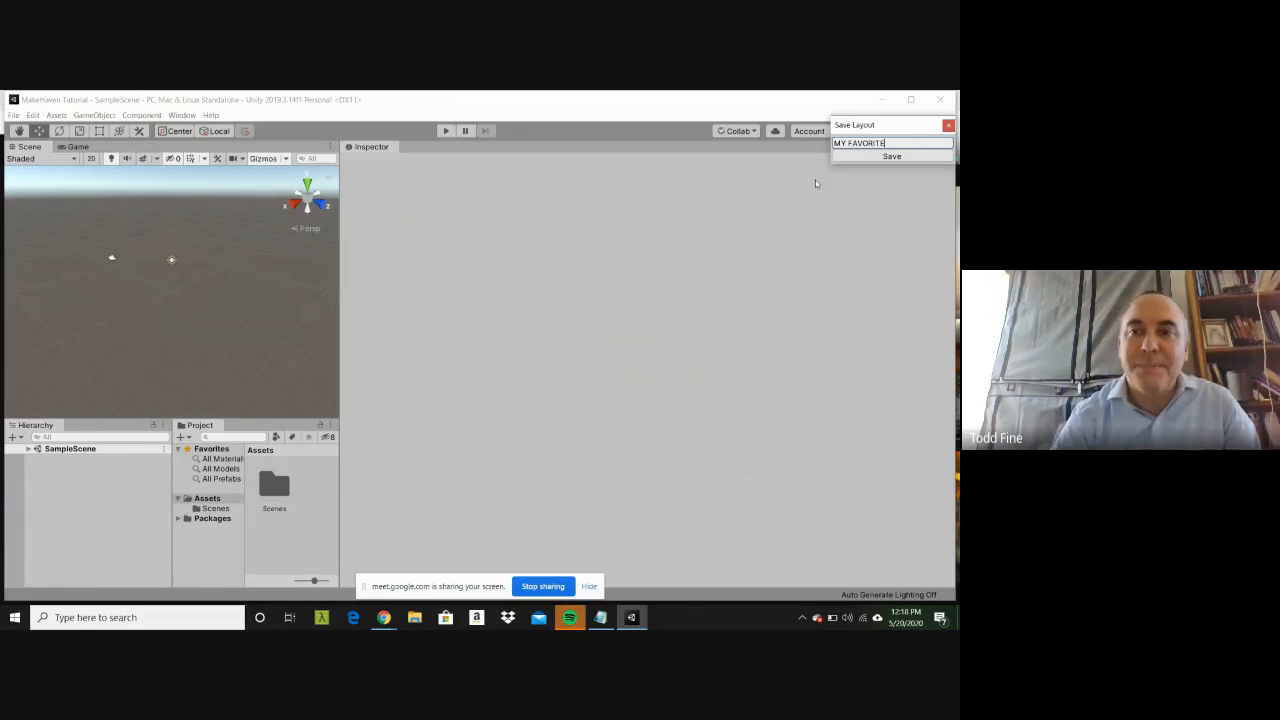
key(Return)
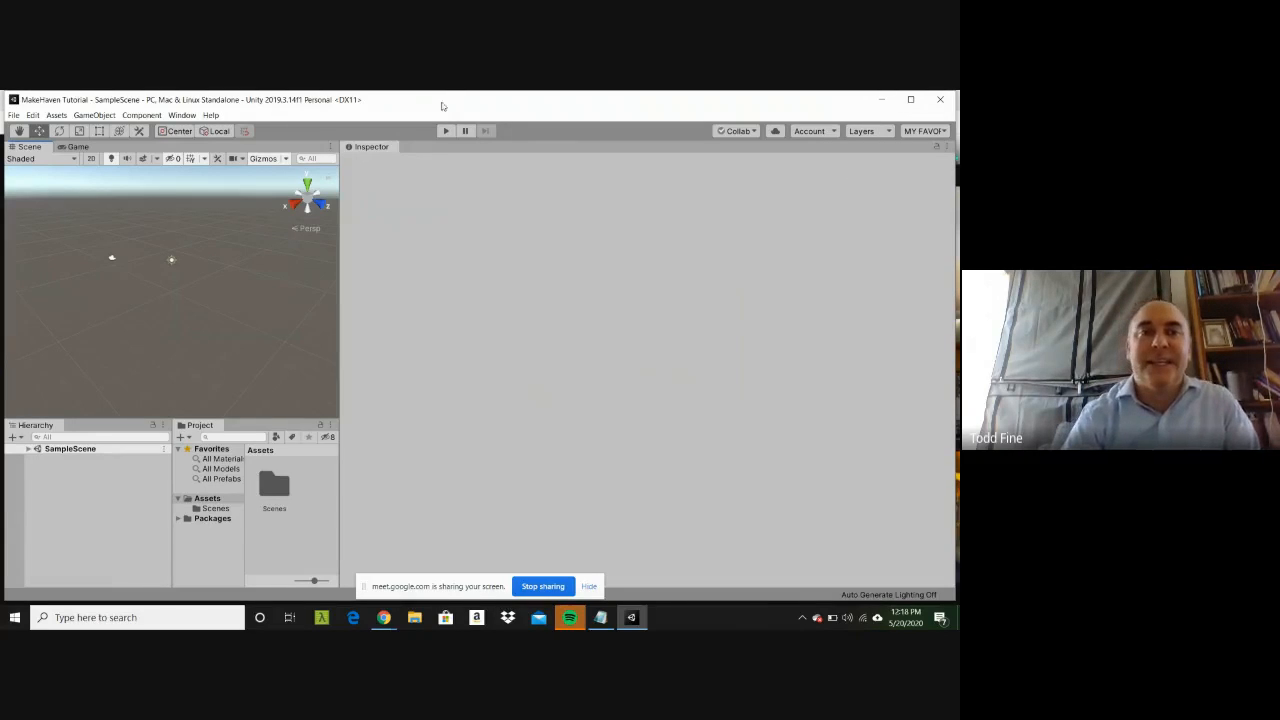
Step: Switch the editor back to the Default layout
click(182, 115)
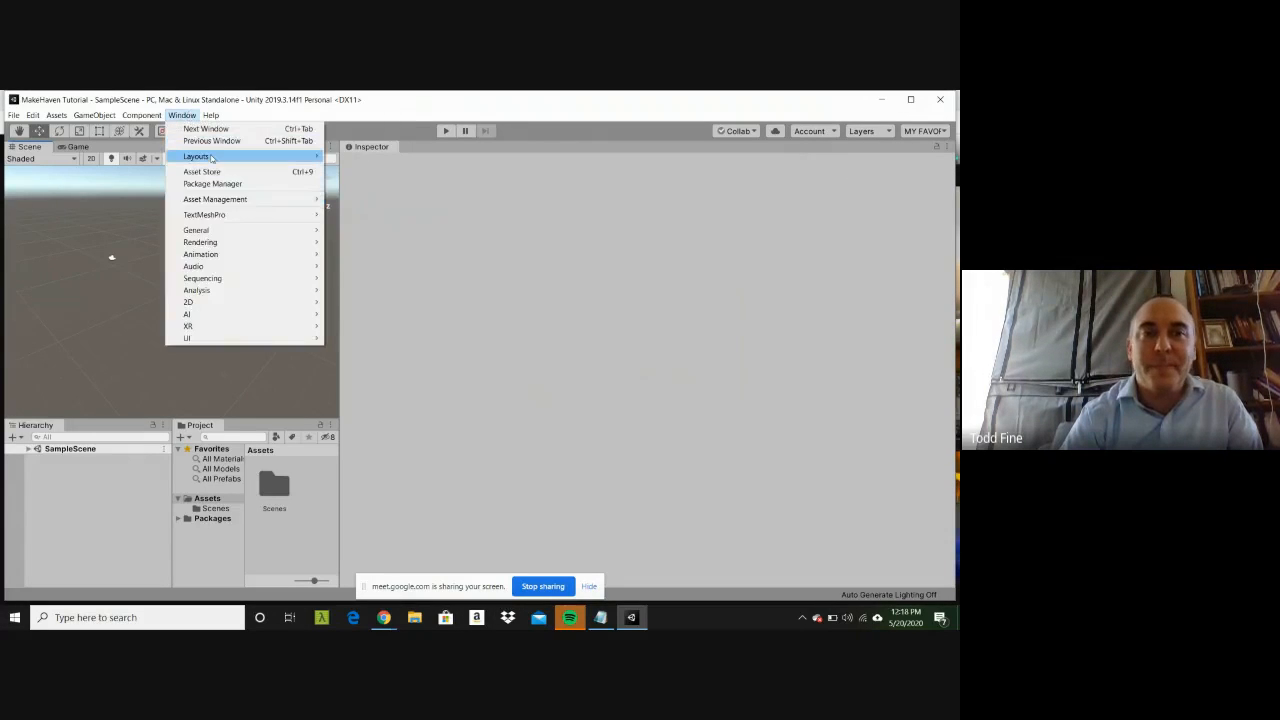
mouse_move(250, 156)
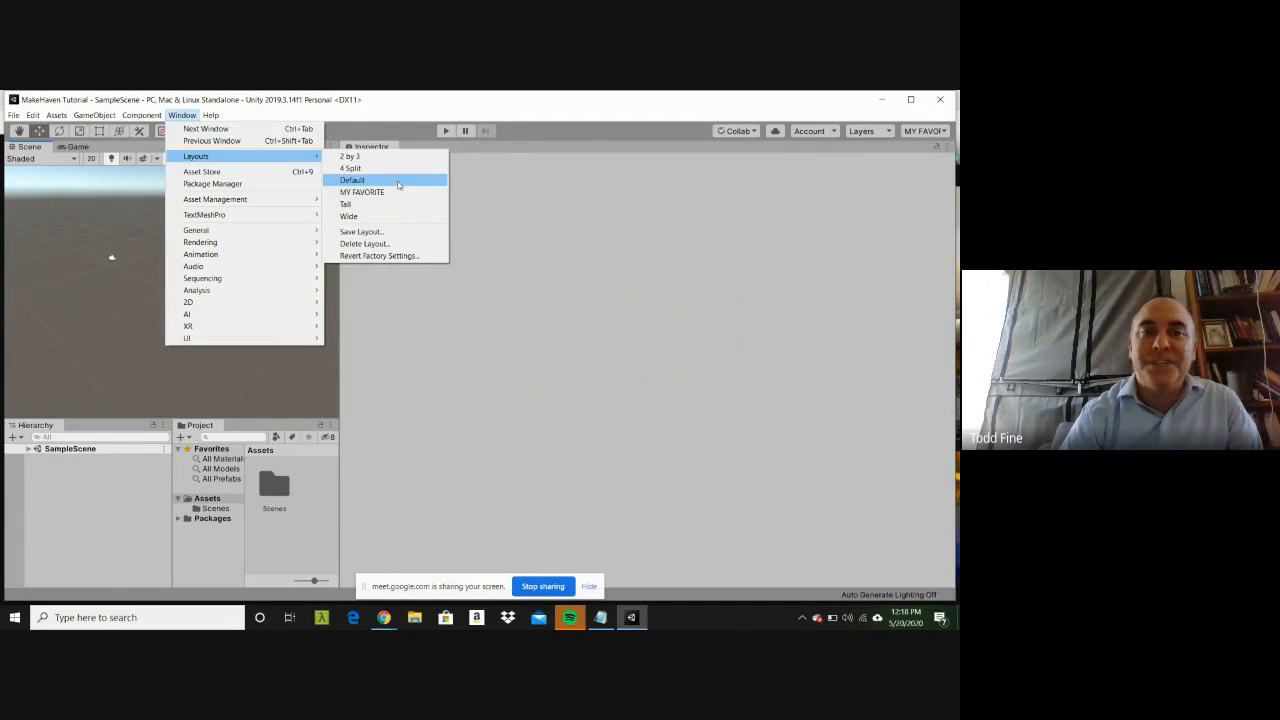
click(397, 180)
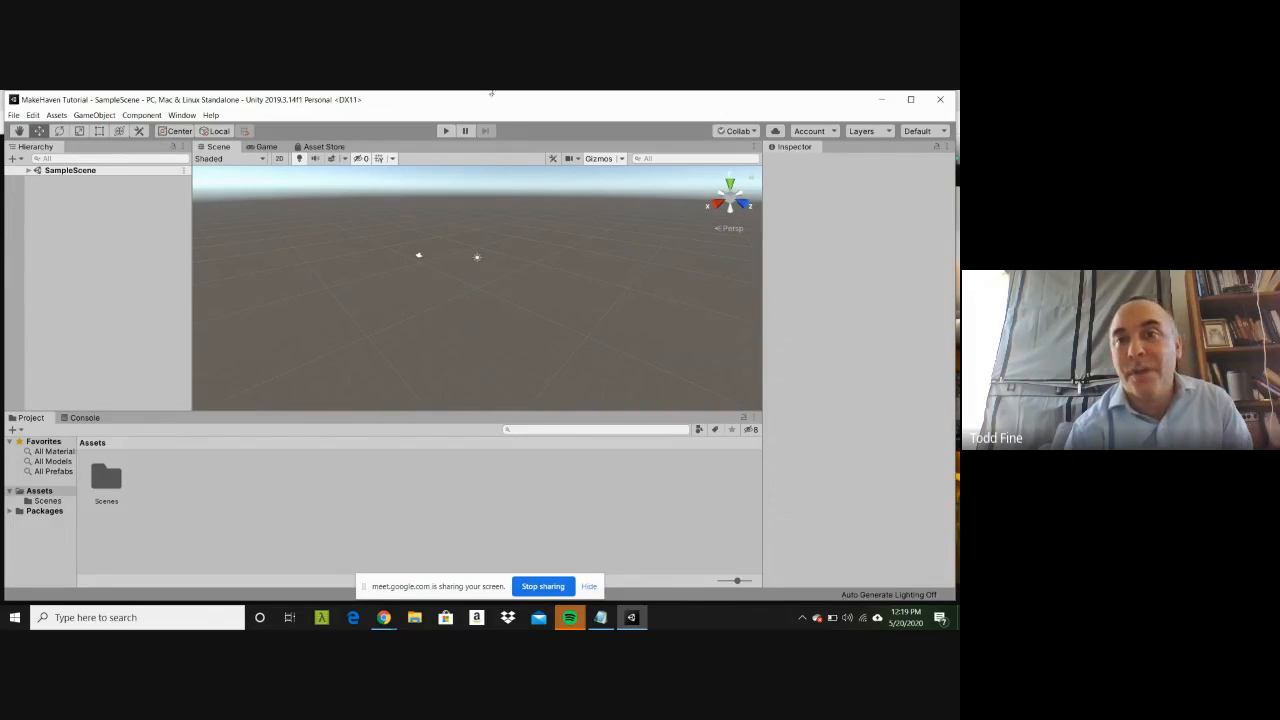
click(866, 140)
click(860, 107)
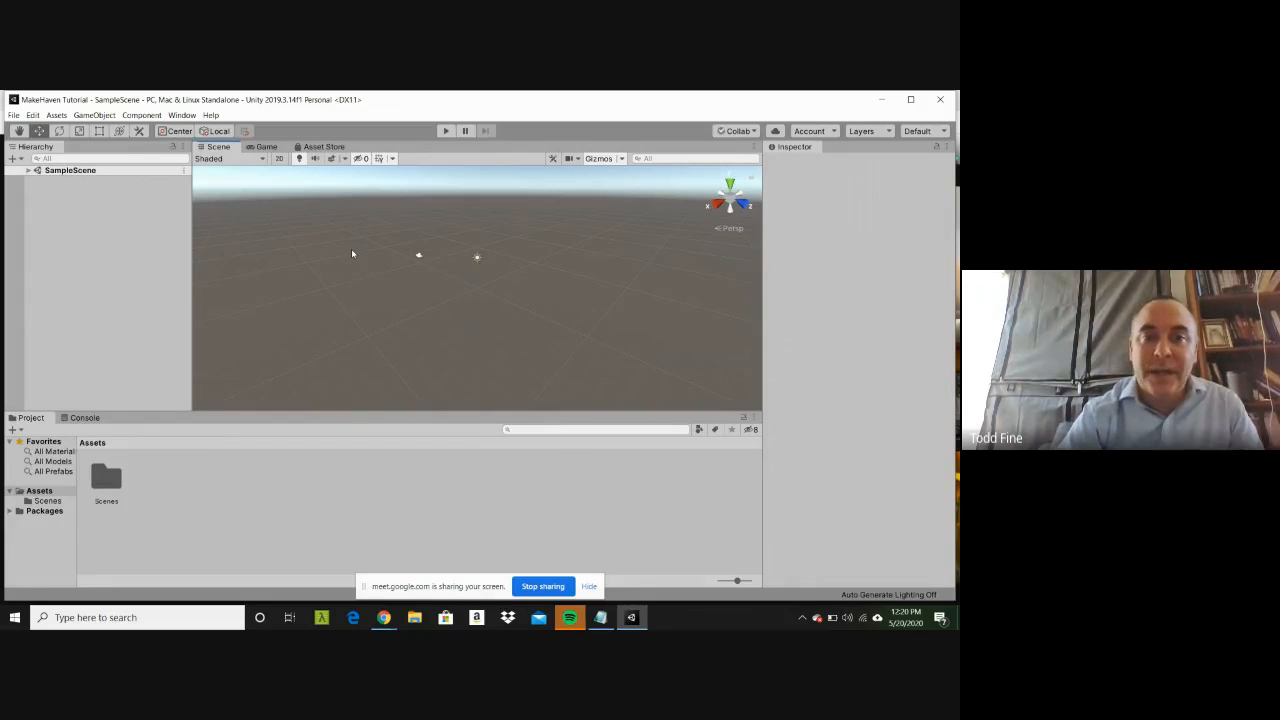
Step: Show the Game view of the empty scene, and return to the Scene view
mouse_move(352, 252)
mouse_down()
mouse_move(457, 273)
mouse_move(353, 266)
mouse_up()
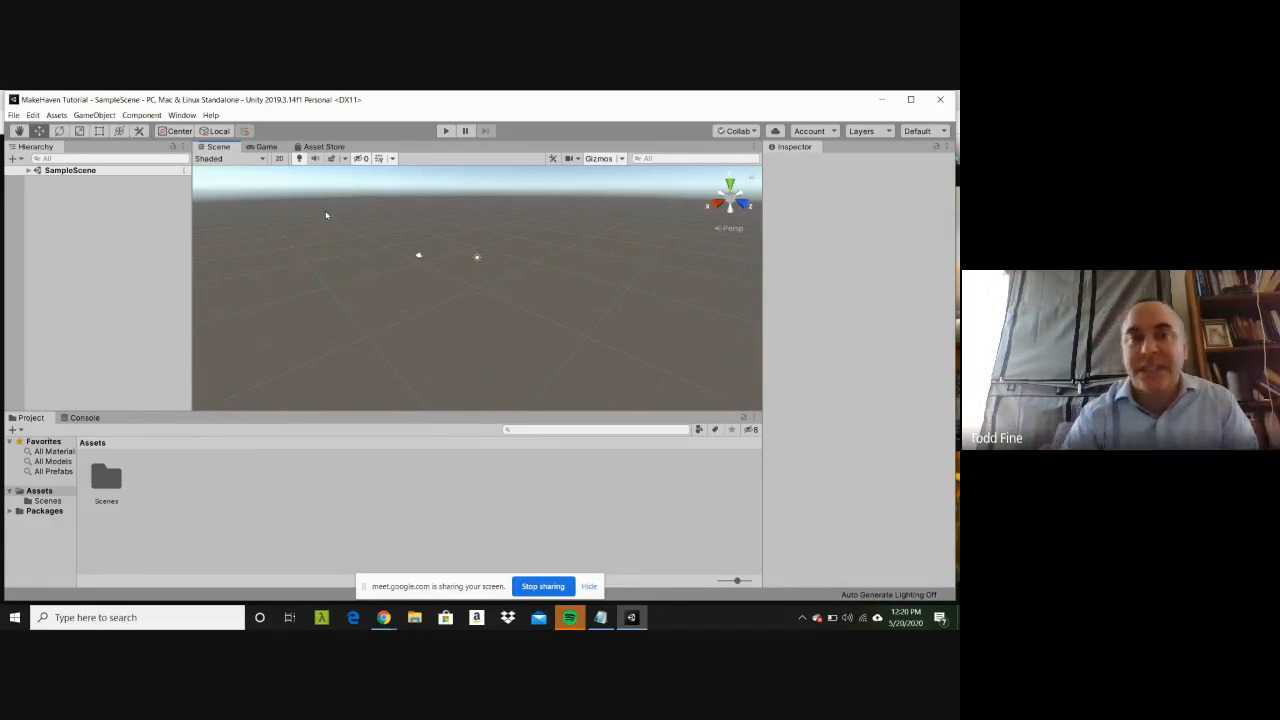
click(266, 147)
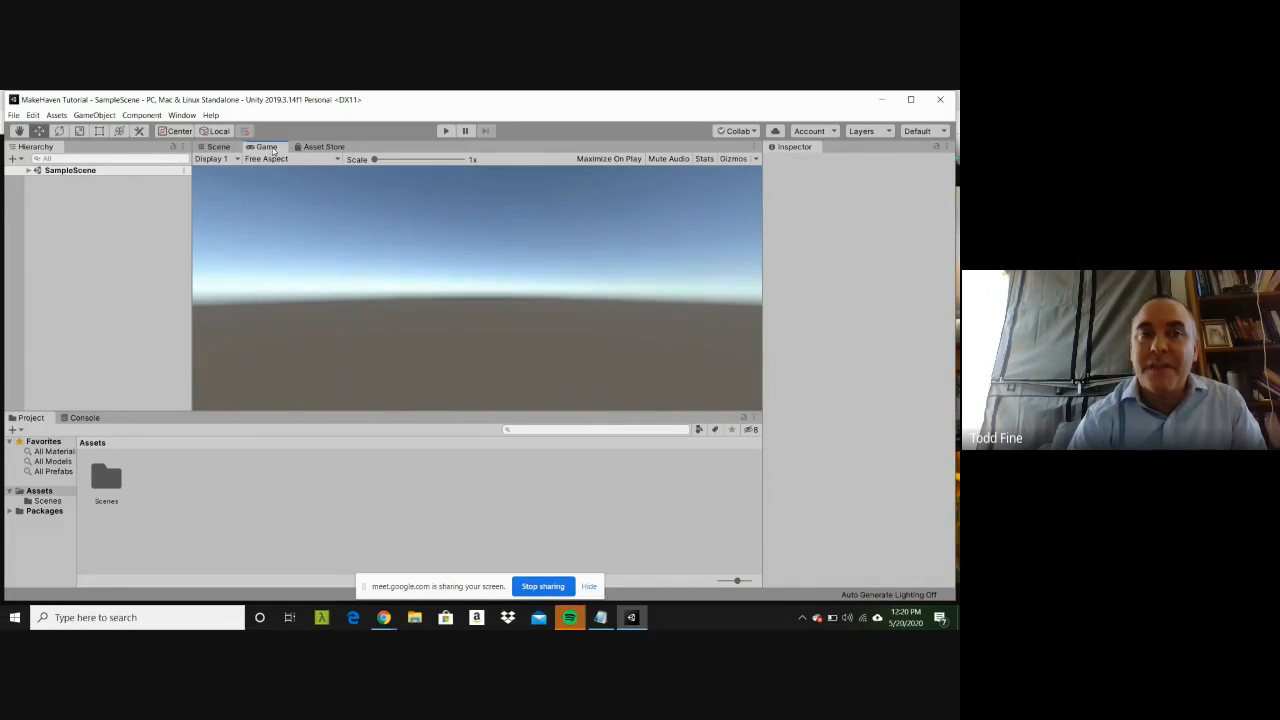
click(212, 149)
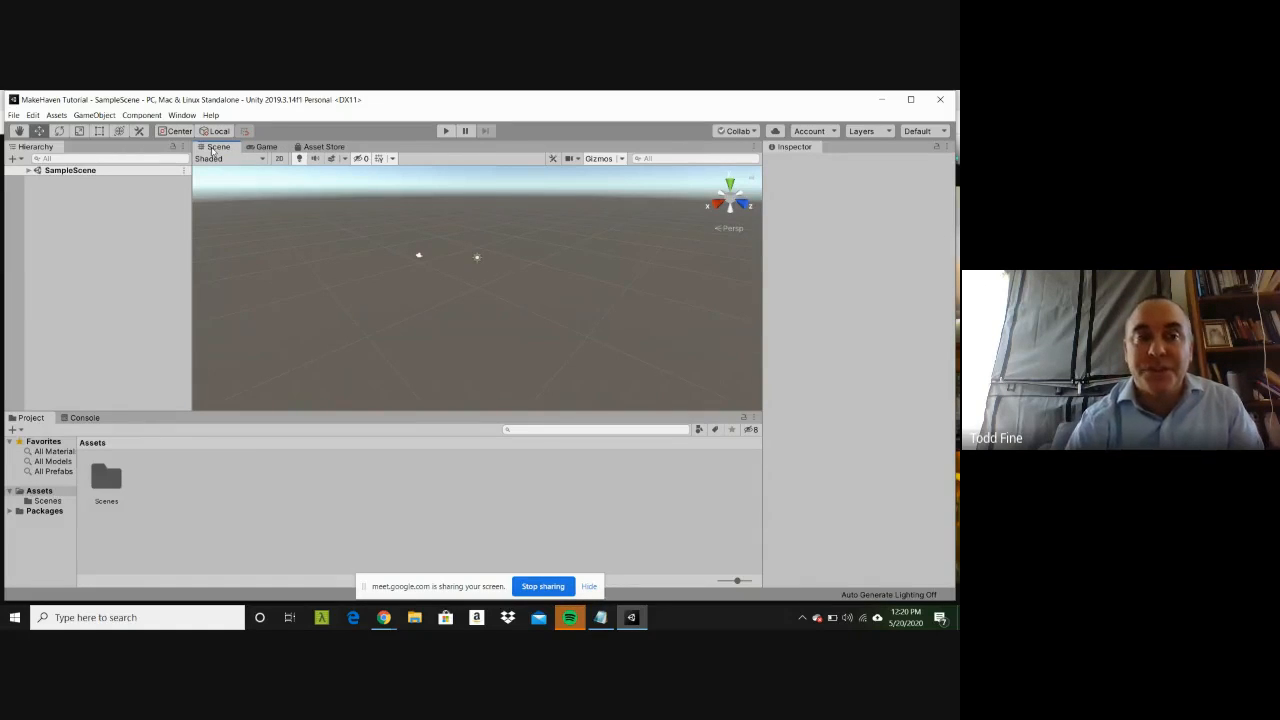
Step: Expand SampleScene in the hierarchy, and examine the Main Camera's properties and preview
click(29, 171)
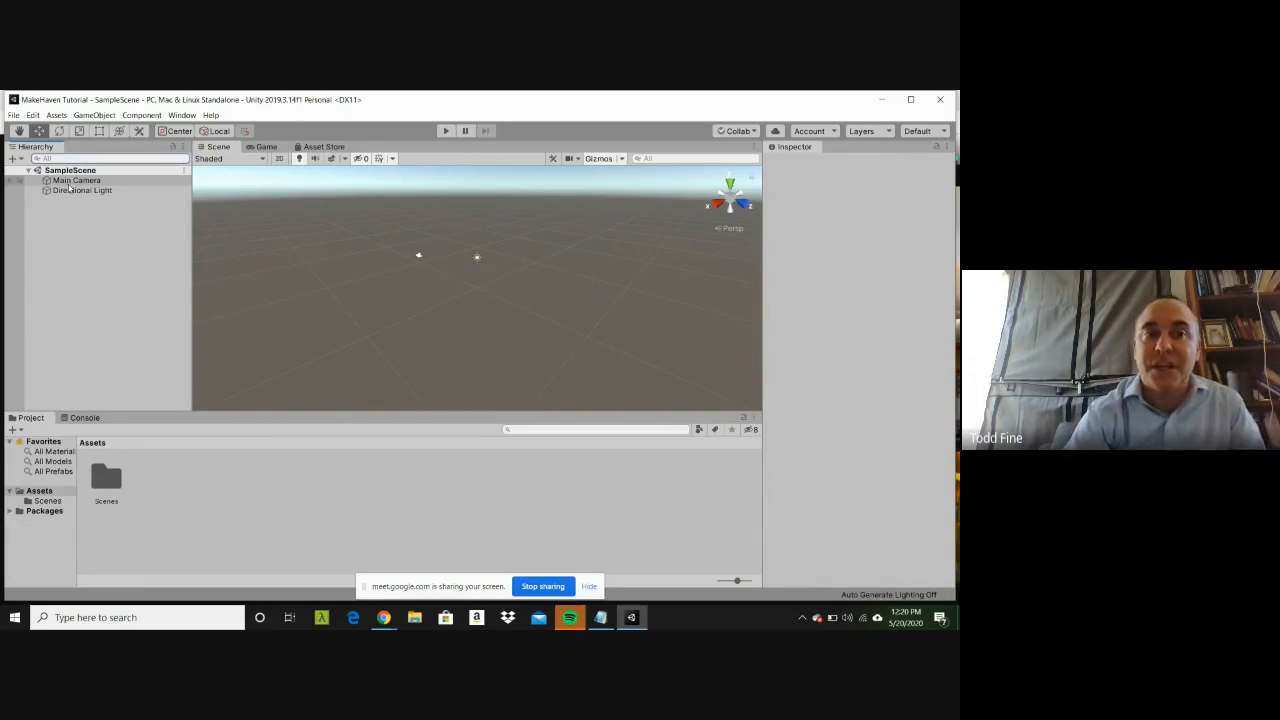
click(72, 180)
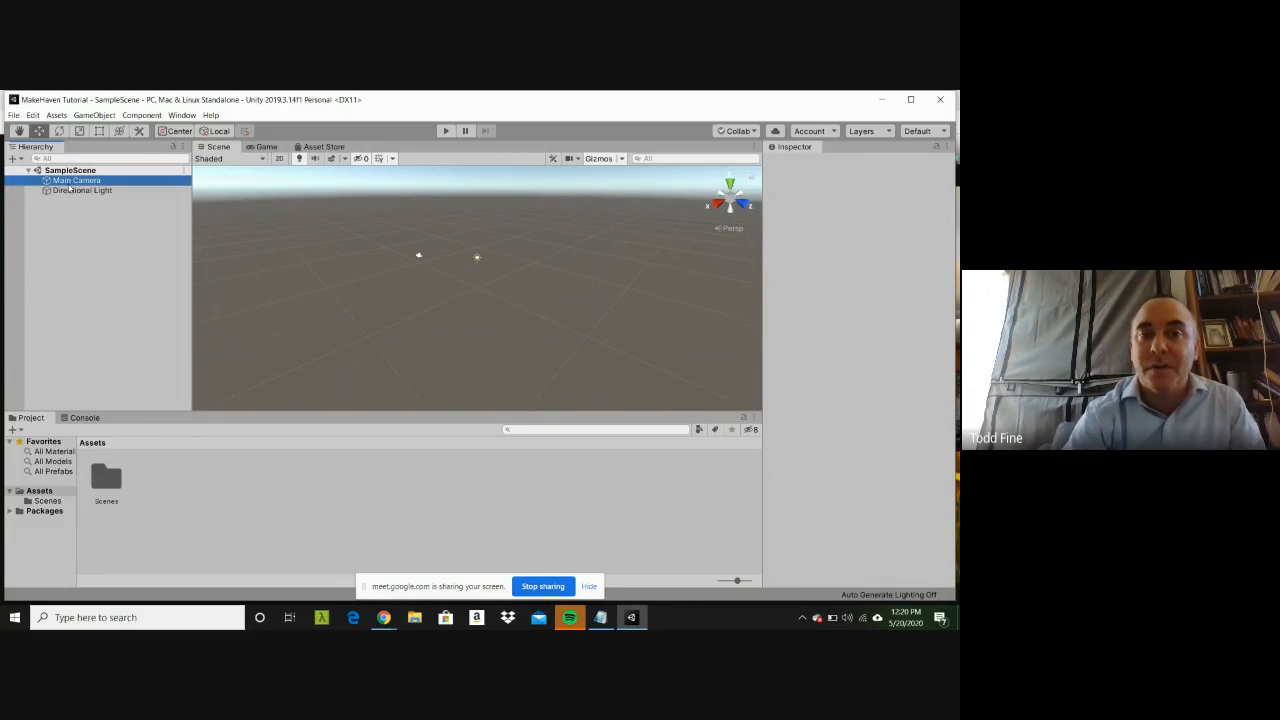
click(72, 181)
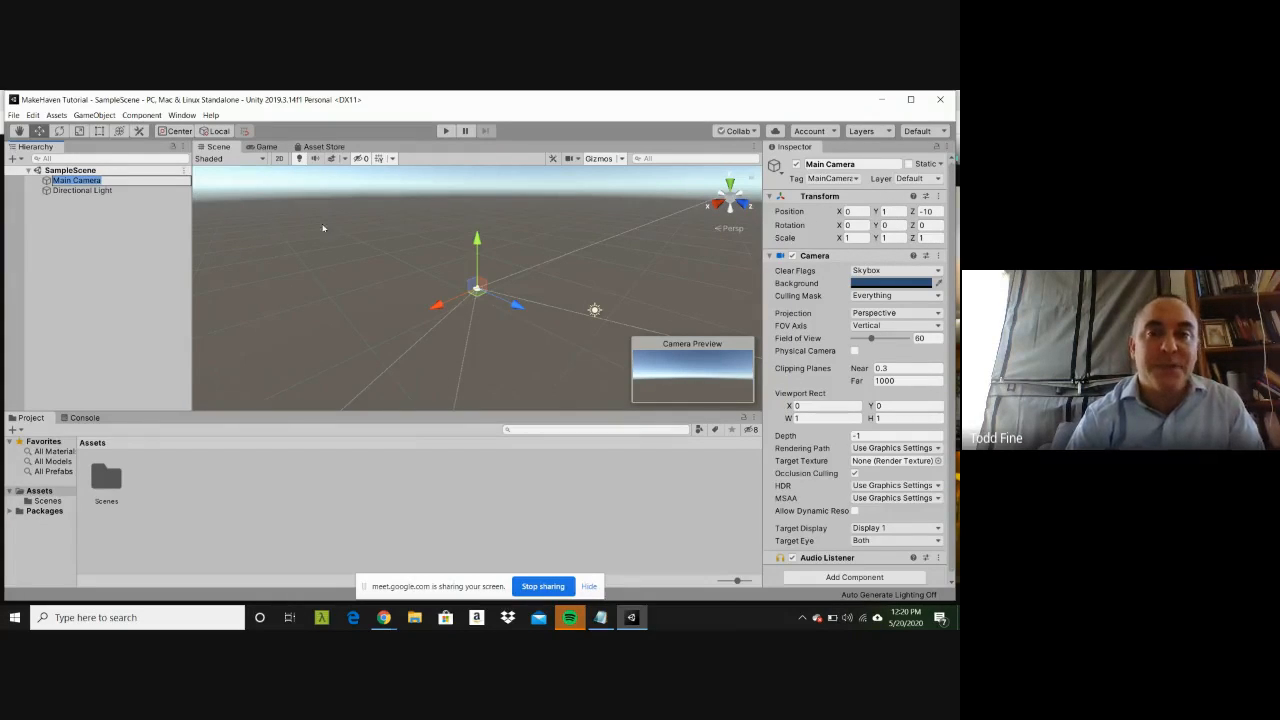
click(207, 259)
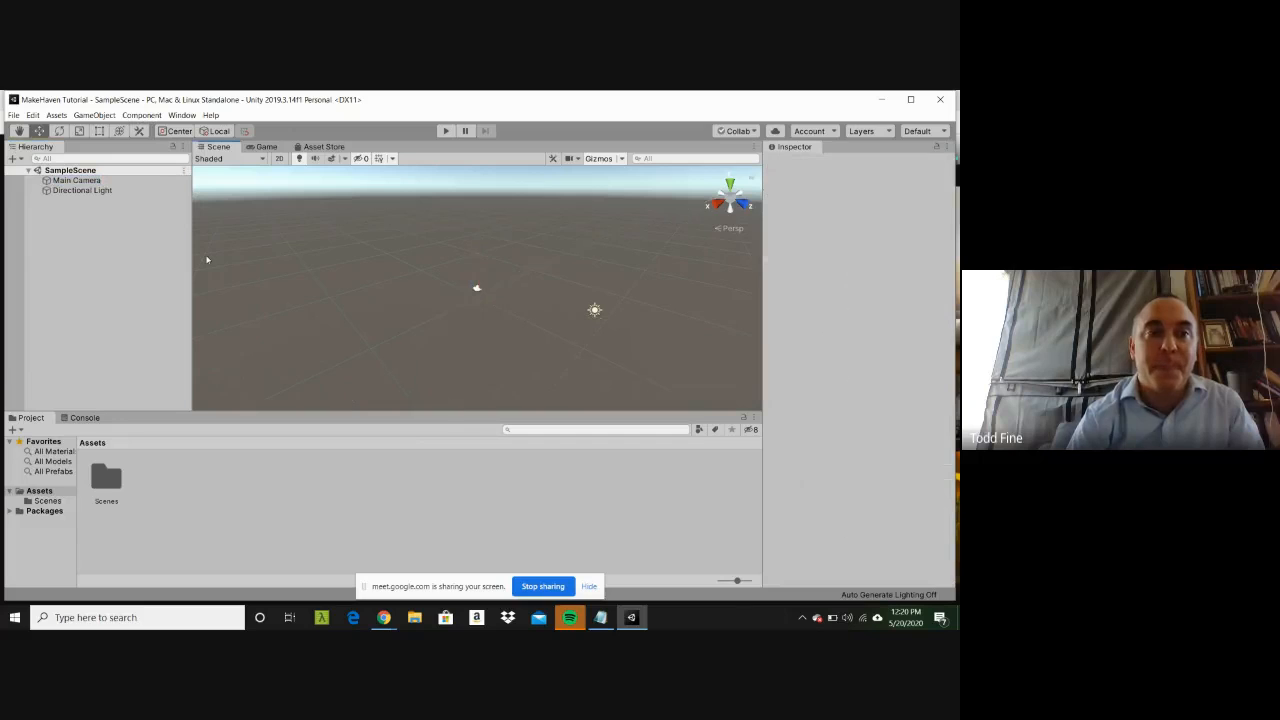
Step: Examine the Directional Light's properties, and reselect the Main Camera
click(104, 191)
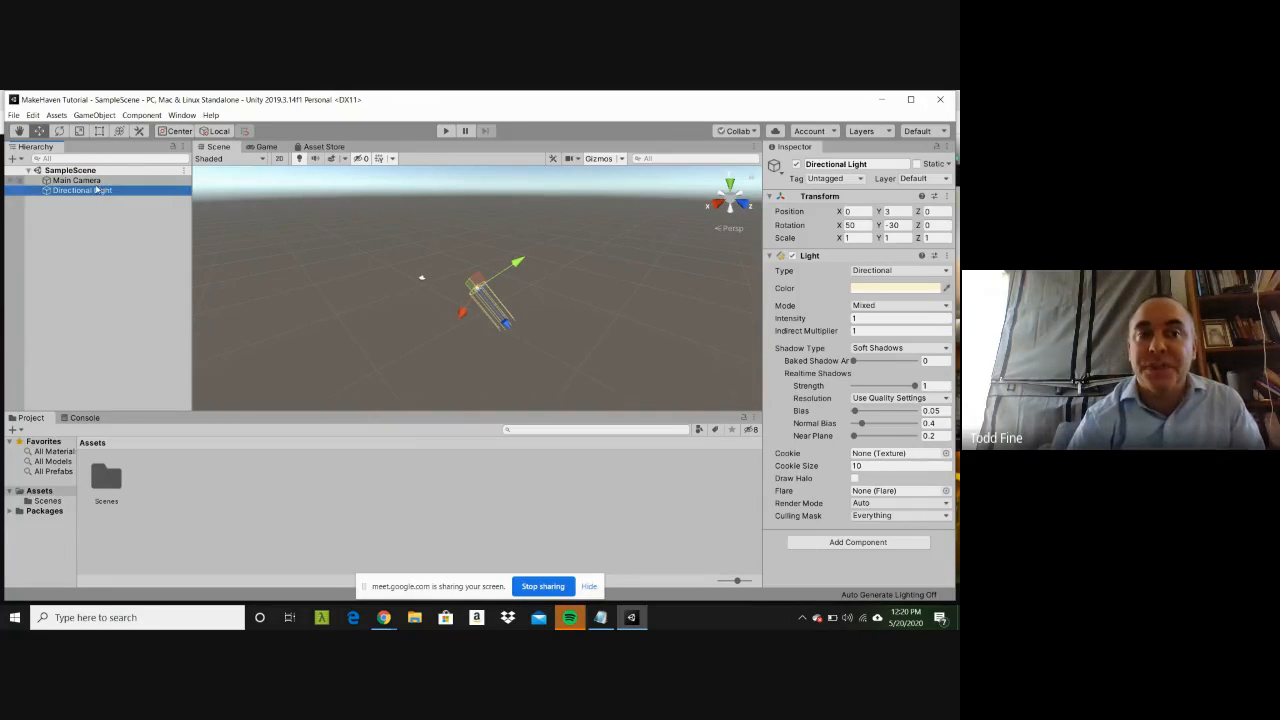
click(98, 172)
click(98, 184)
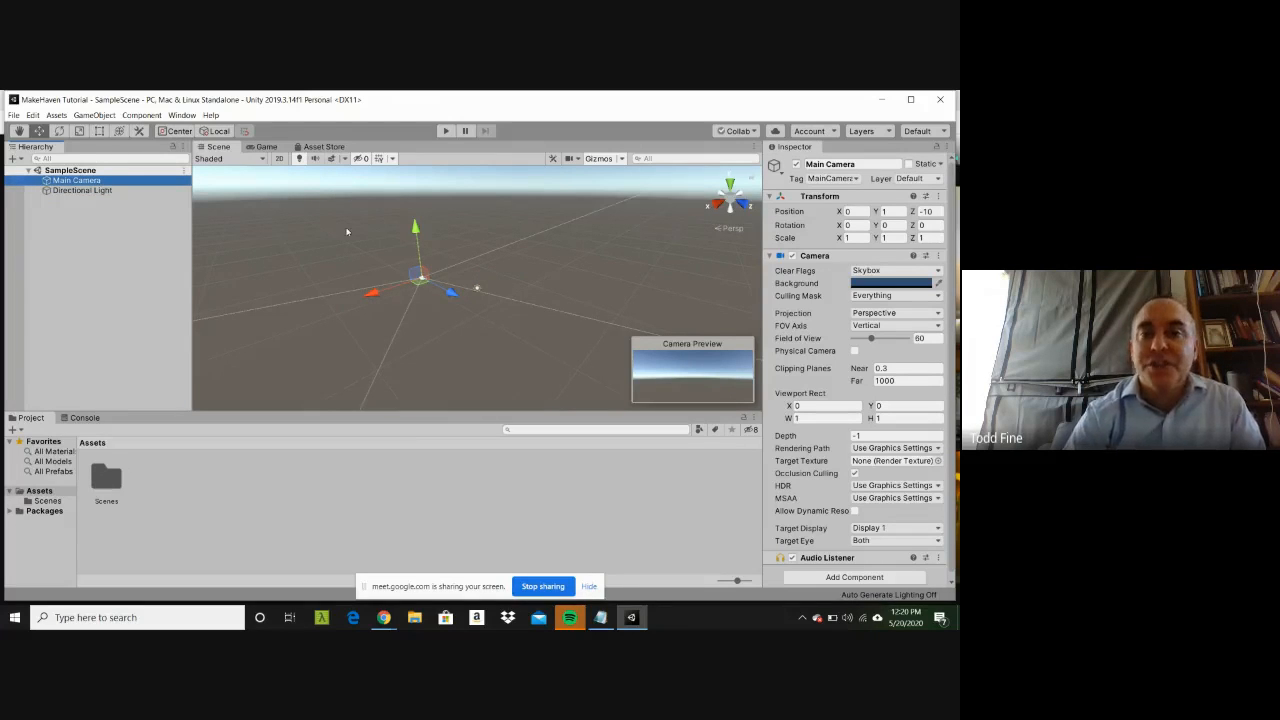
Step: Compare the Main Camera's Game view with the Scene view, finishing in the Scene view
click(266, 147)
click(216, 147)
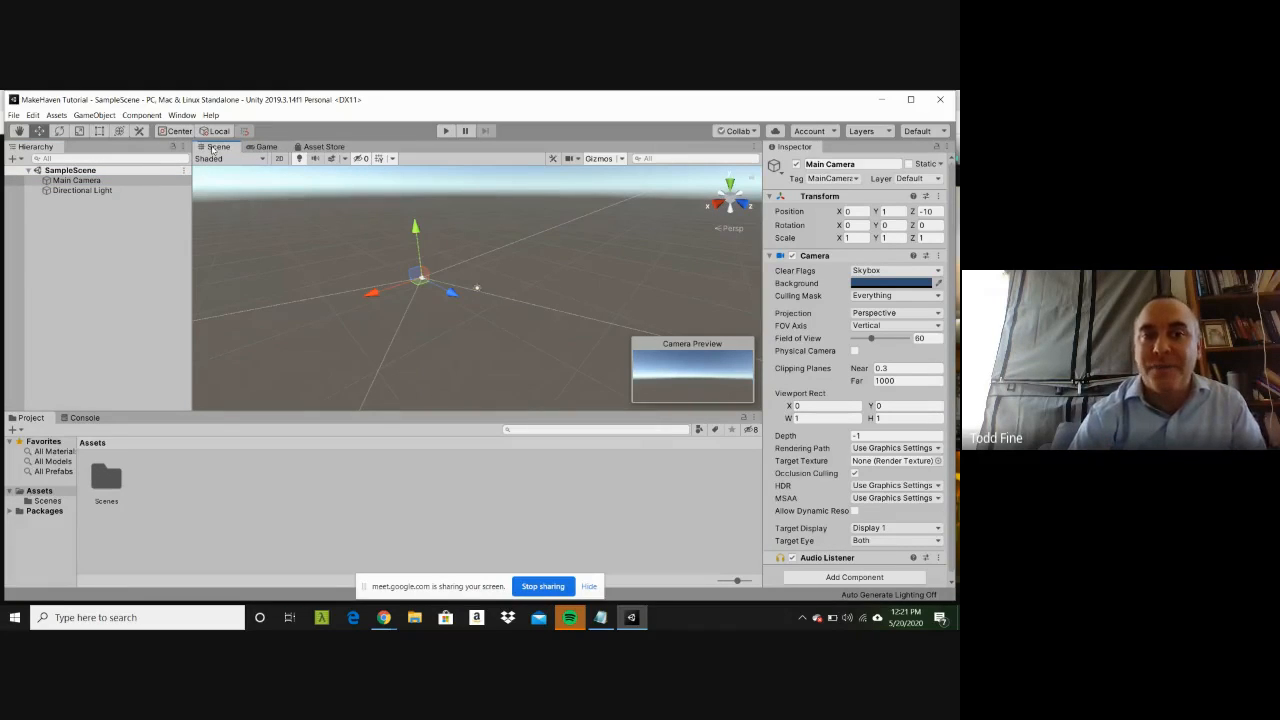
click(254, 148)
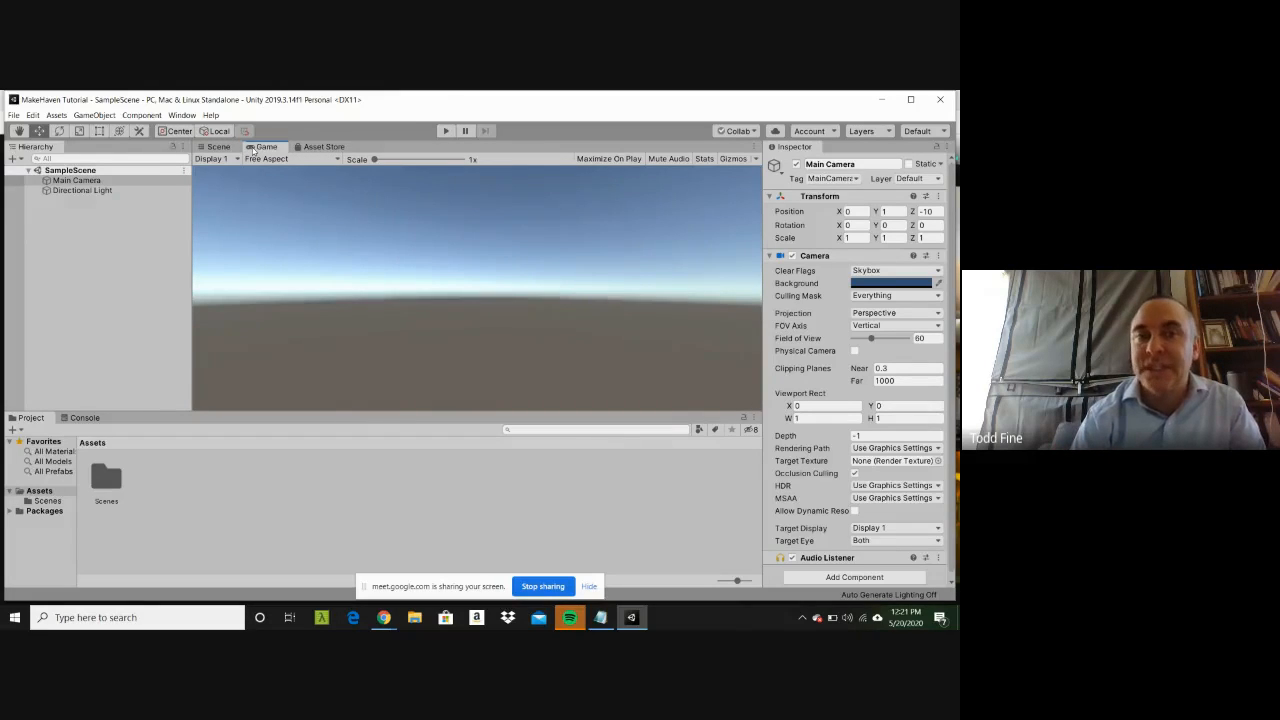
click(222, 147)
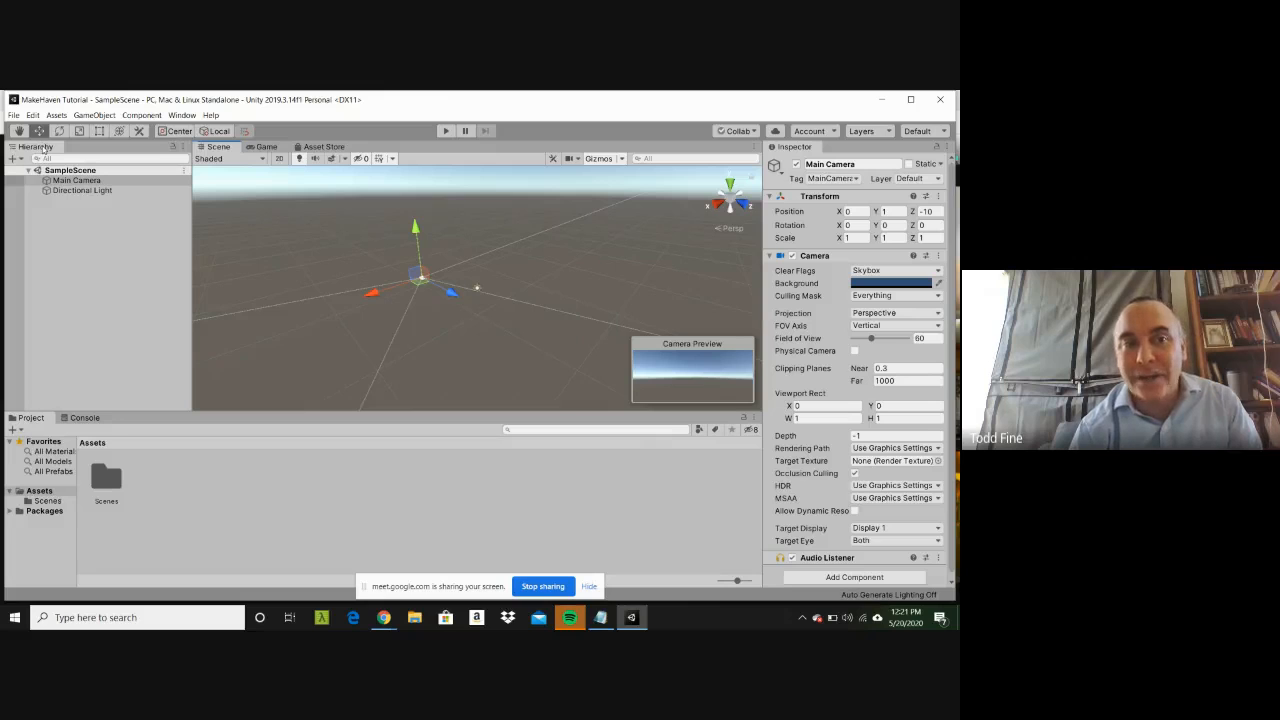
Step: Select the Main Camera again to examine its components in the Inspector, and clear the selection
click(67, 219)
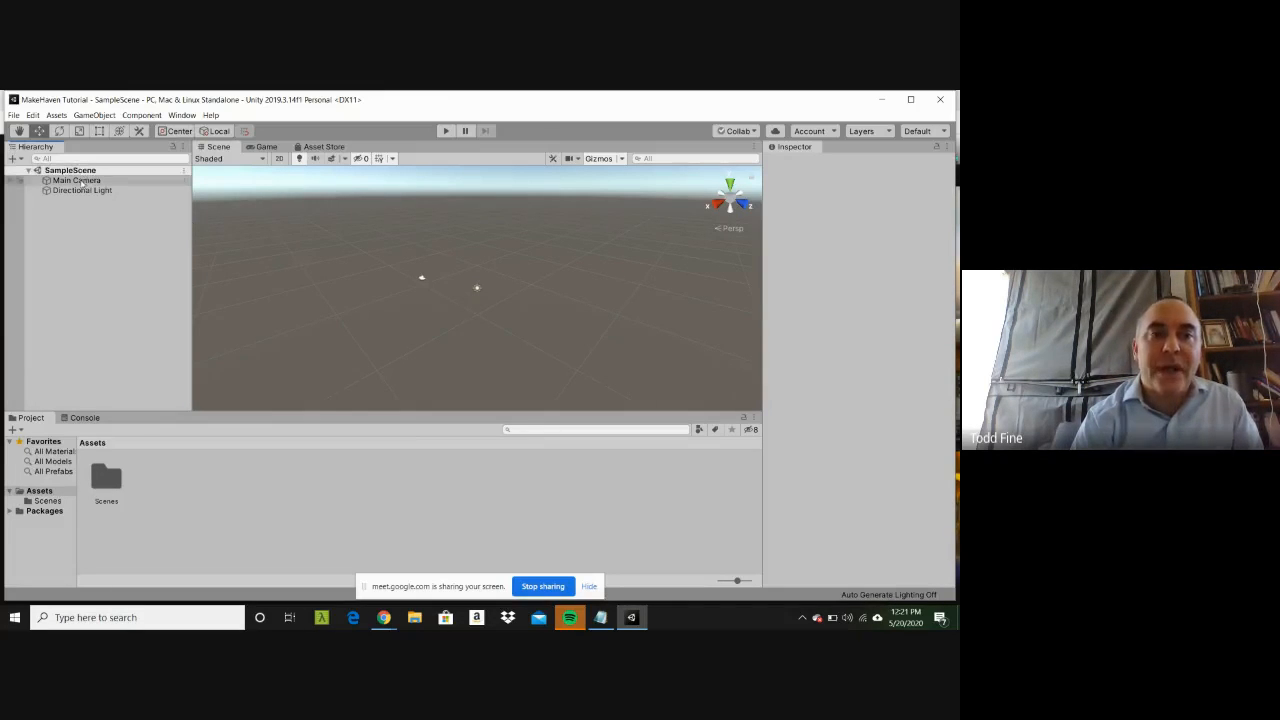
click(78, 181)
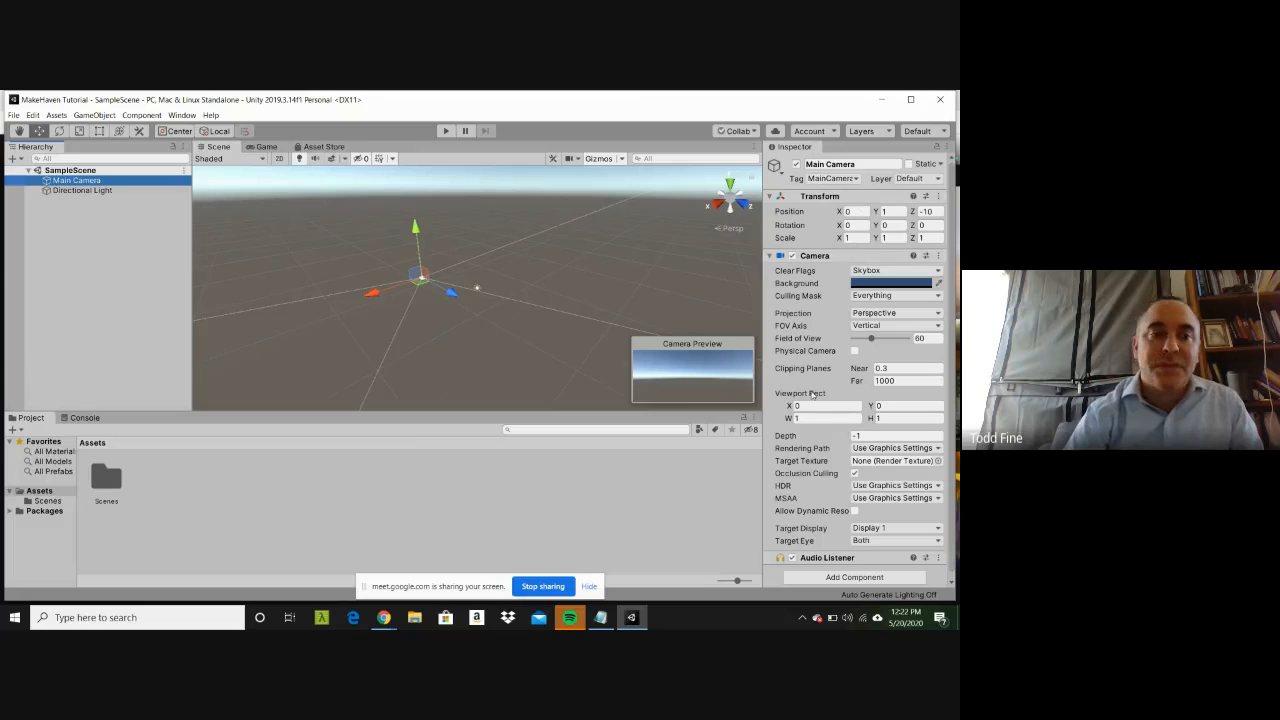
click(421, 372)
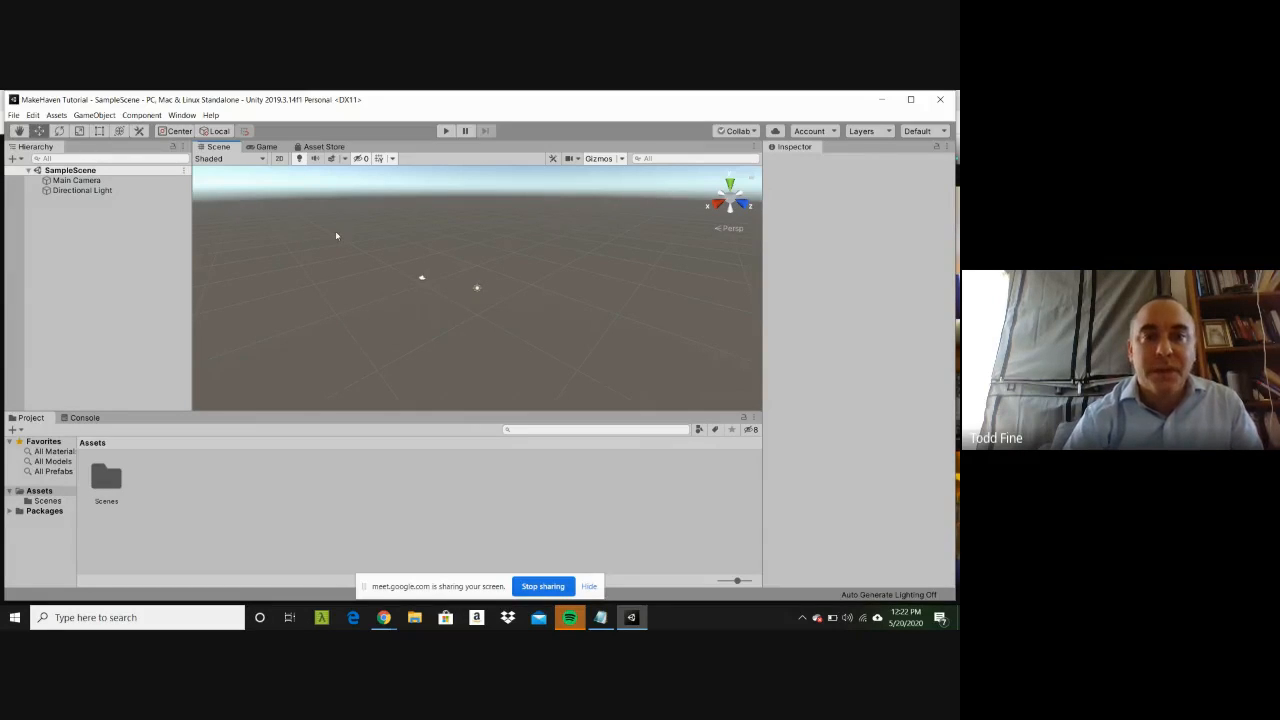
click(108, 116)
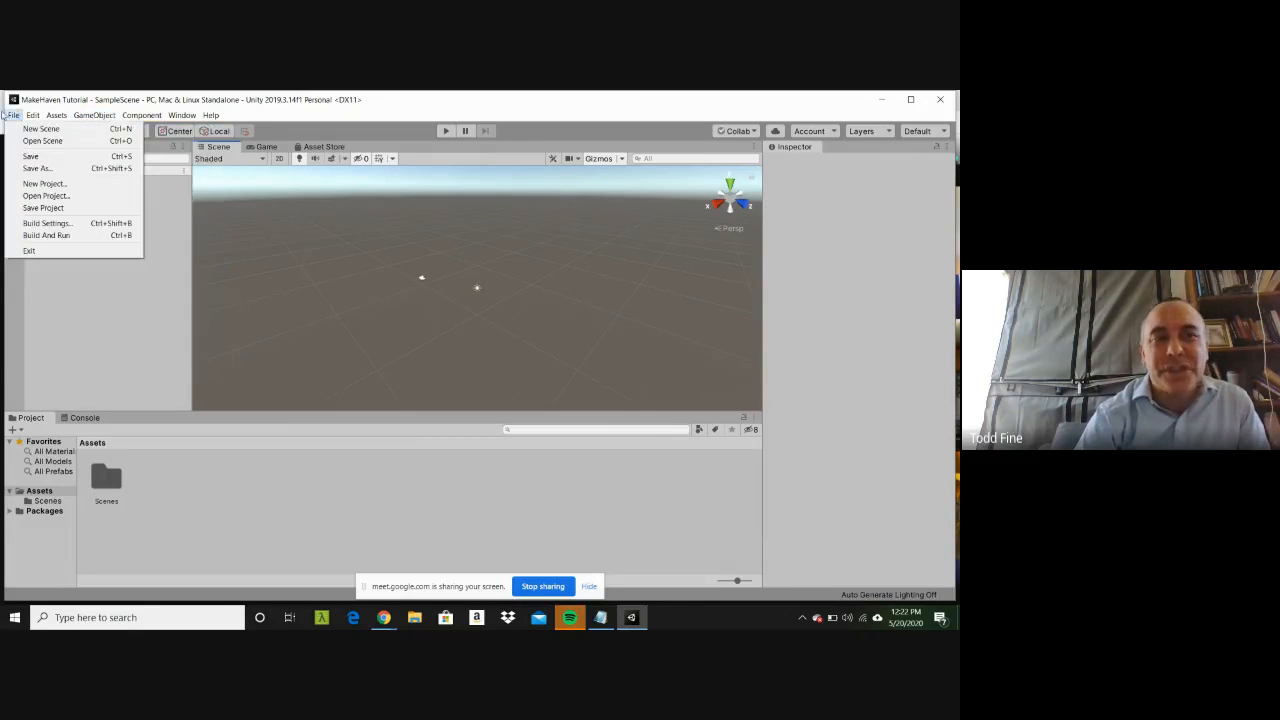
mouse_move(154, 117)
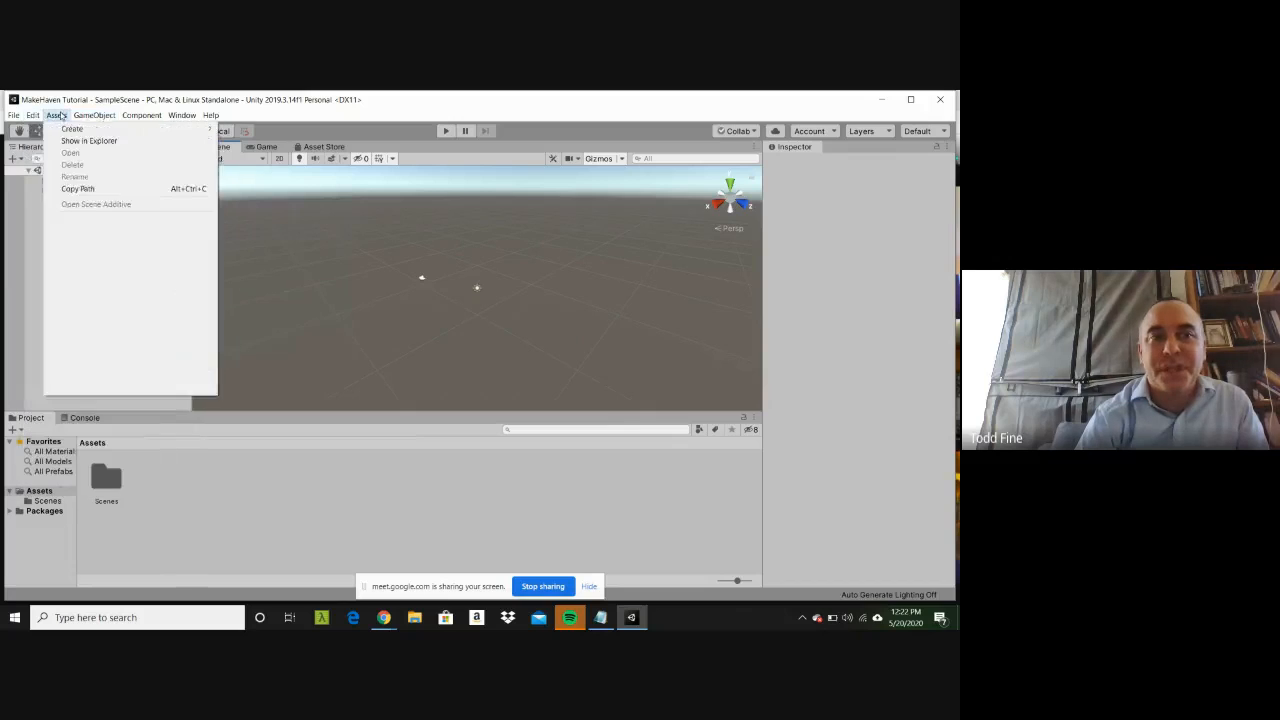
mouse_move(215, 116)
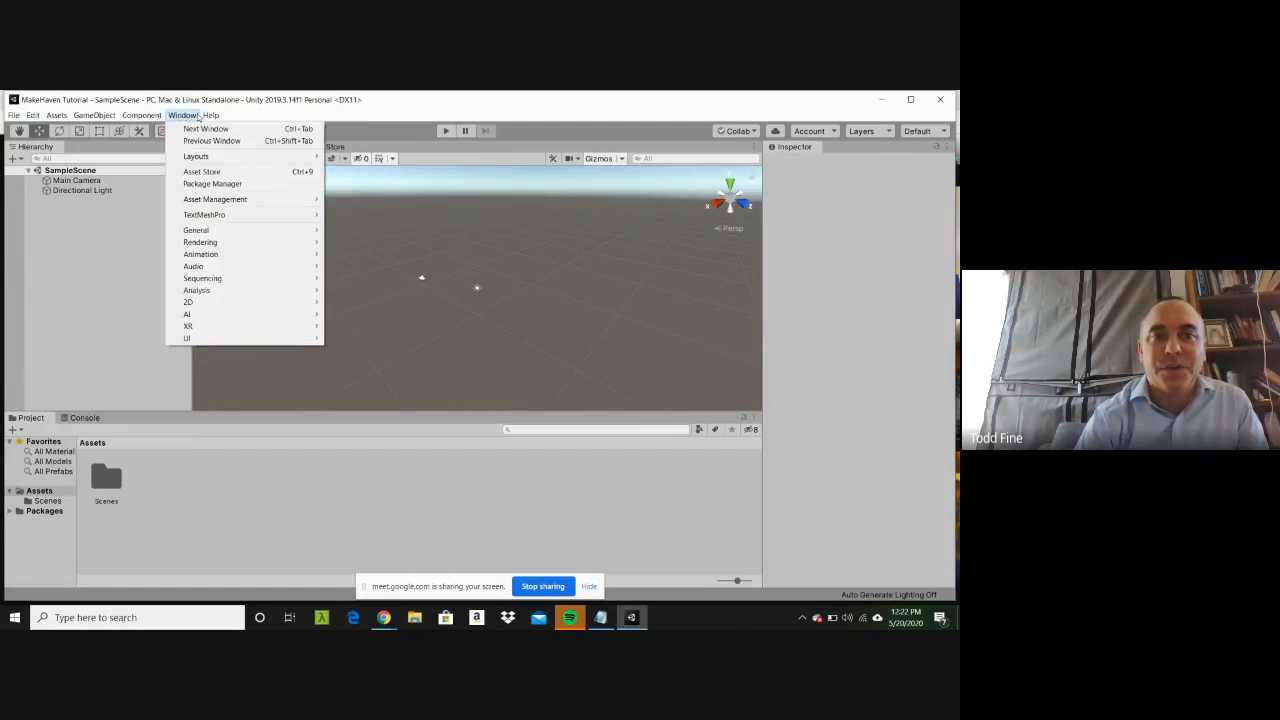
click(182, 115)
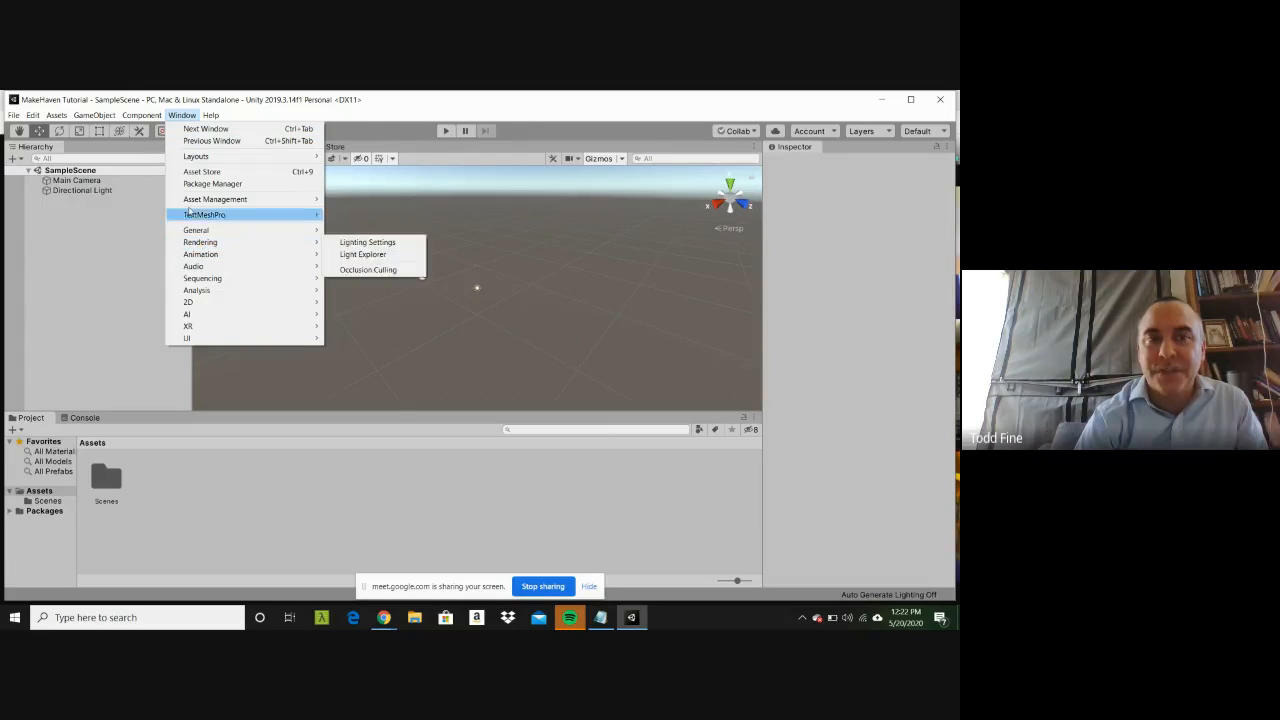
Step: Add a 3D sphere to SampleScene, and deselect it
mouse_move(141, 115)
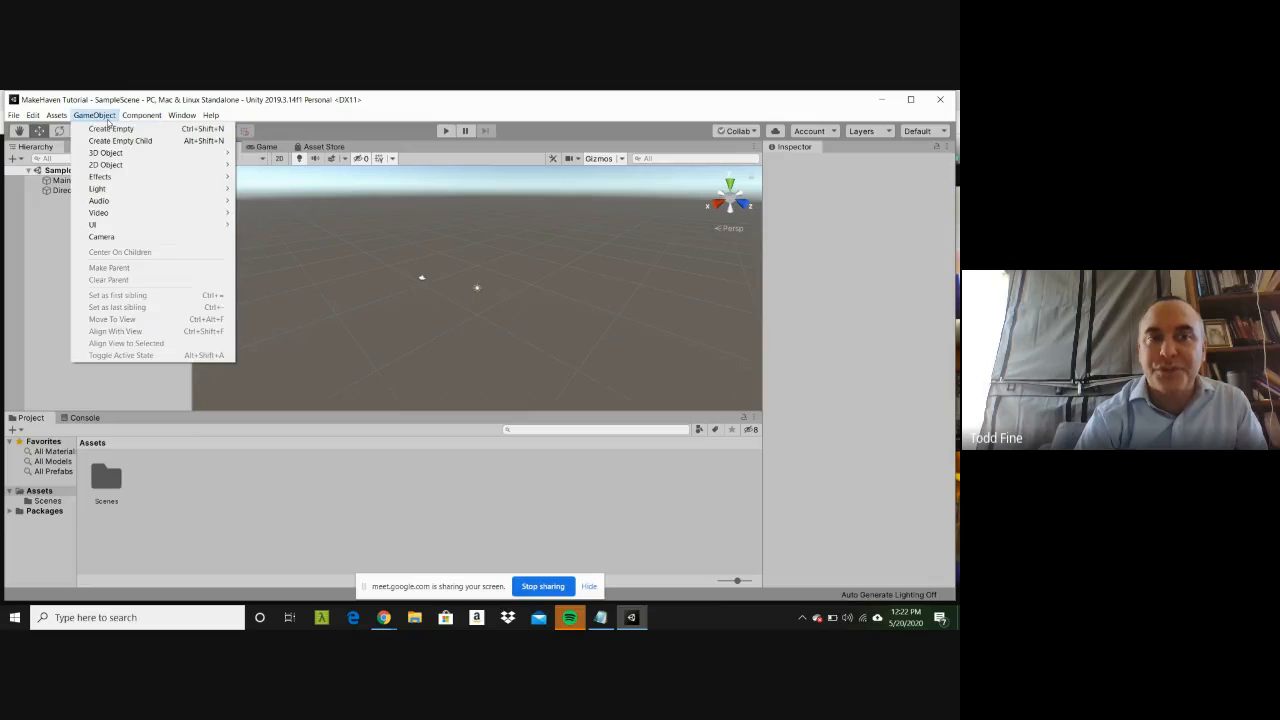
mouse_move(104, 211)
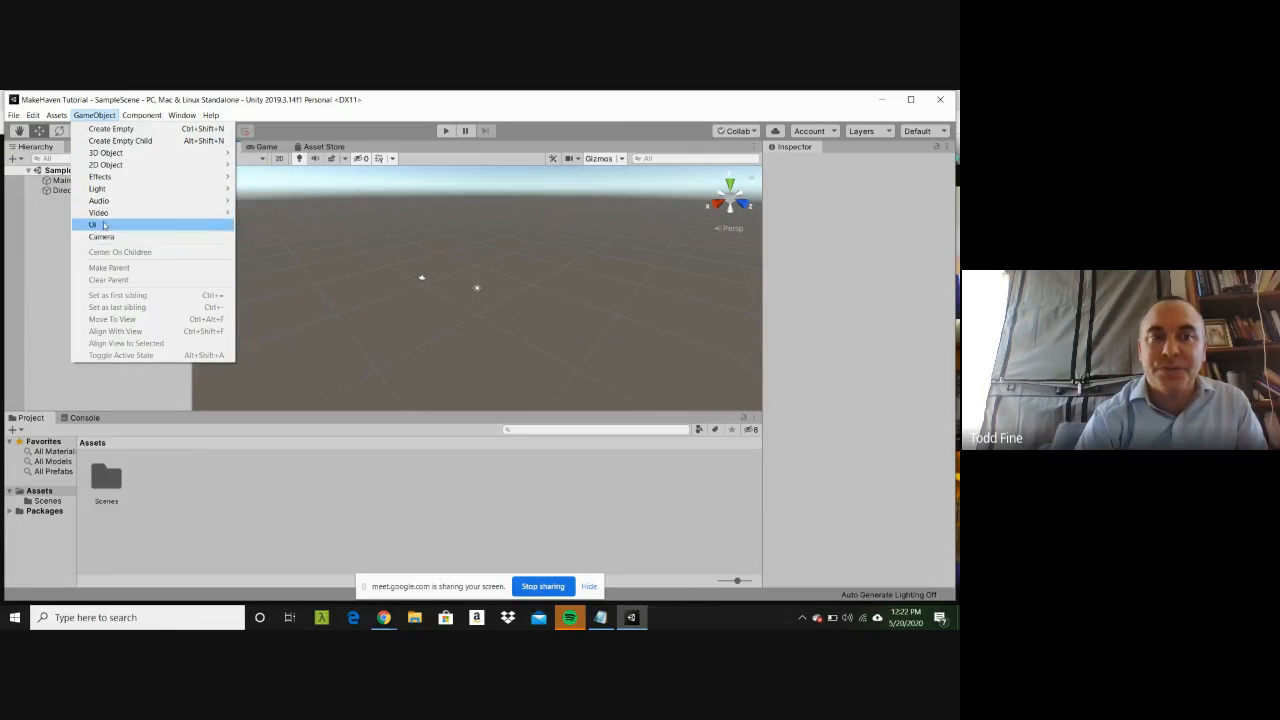
mouse_move(105, 152)
mouse_move(67, 122)
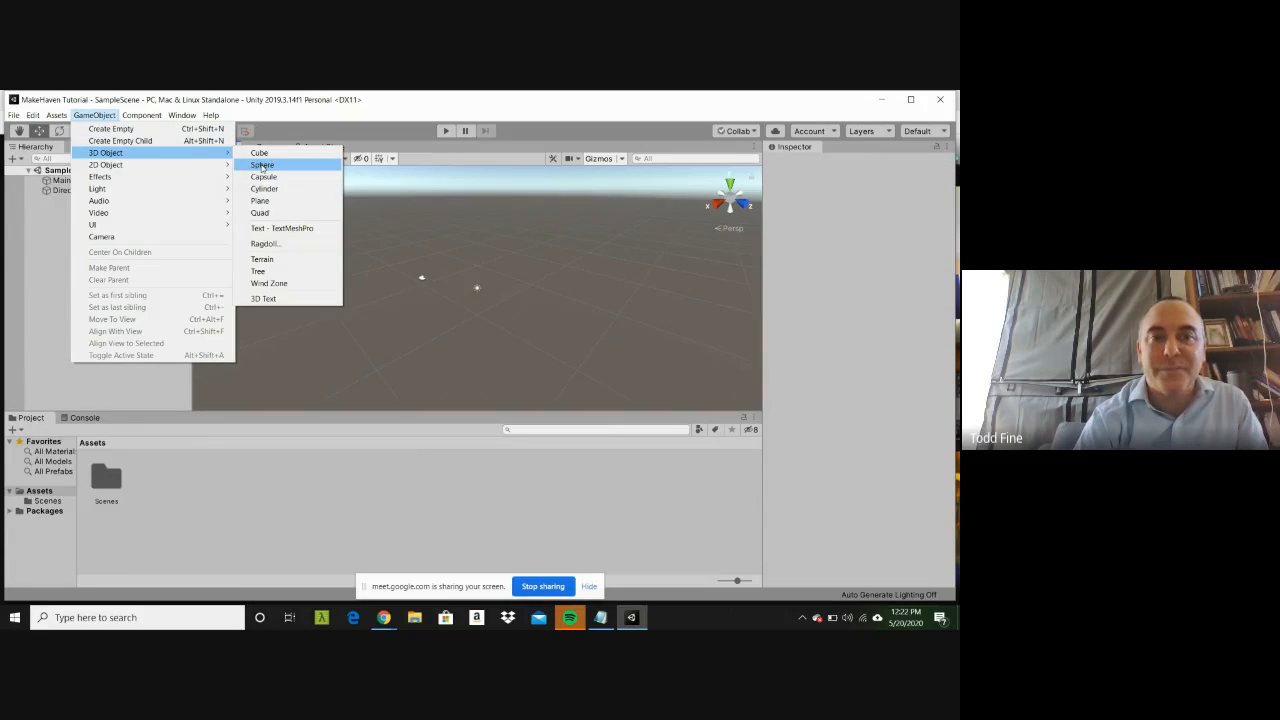
click(262, 166)
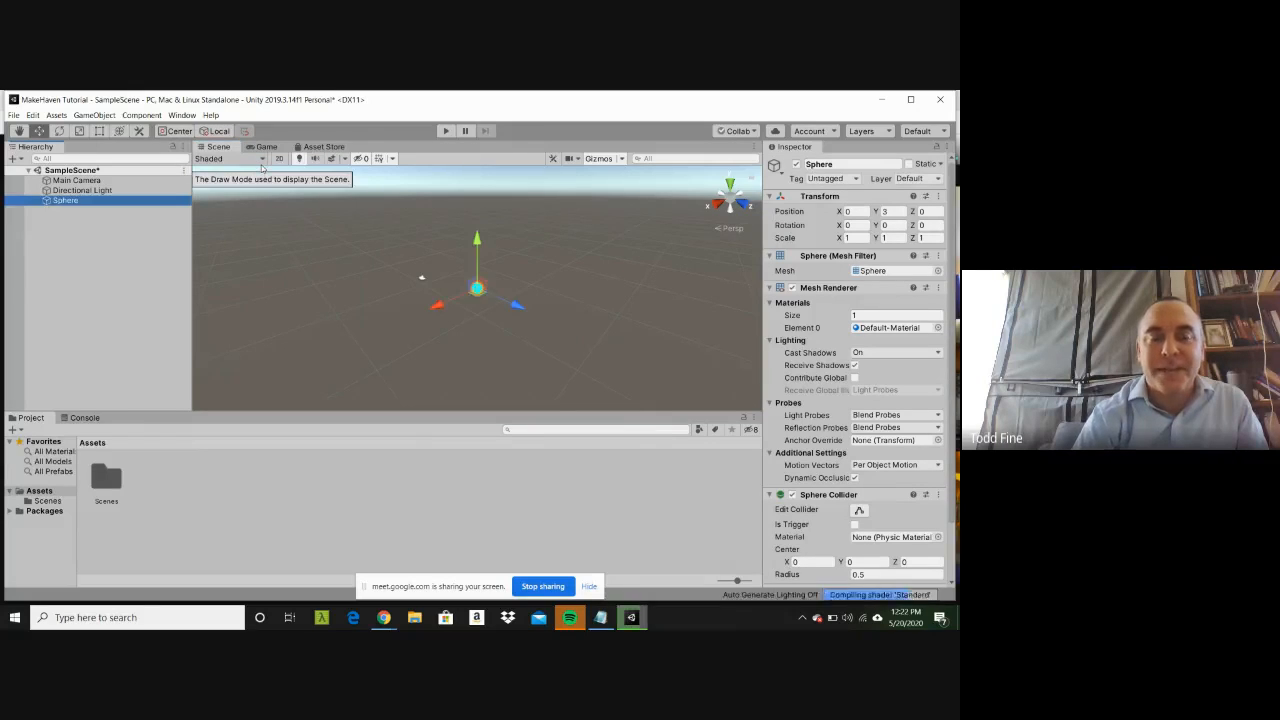
click(393, 257)
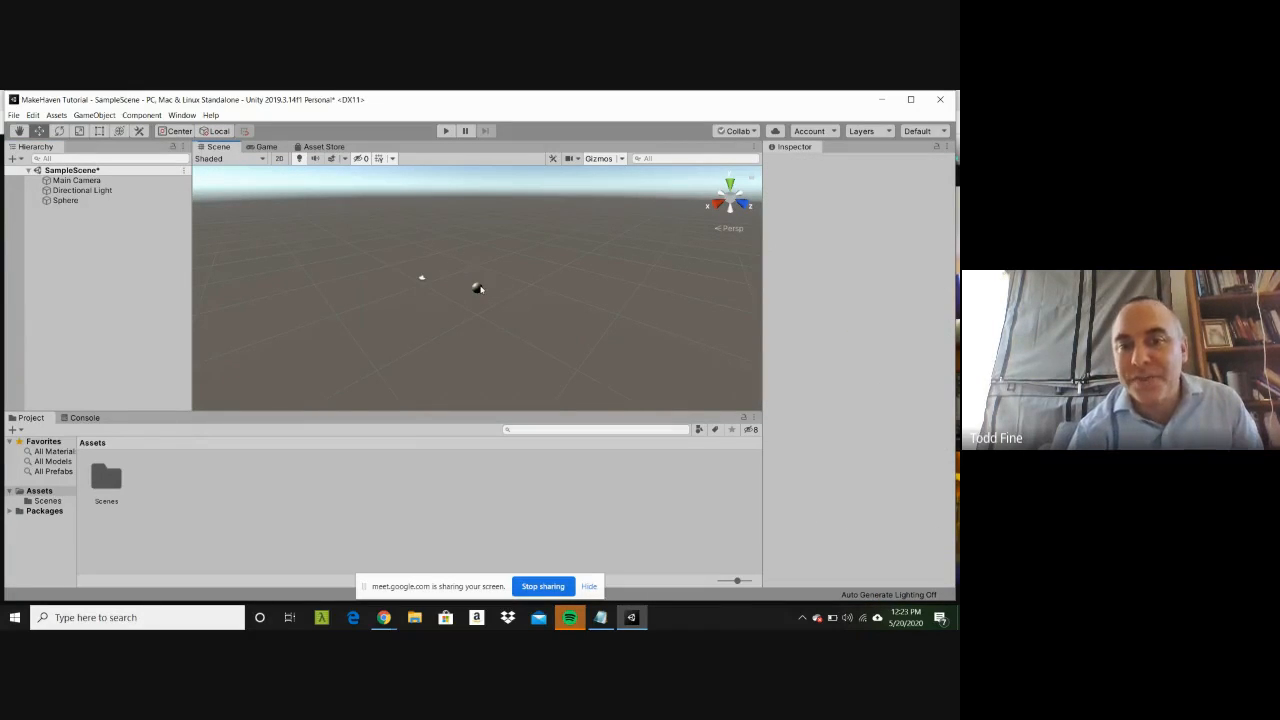
Step: Rename the sphere as Player, and deselect it
click(478, 289)
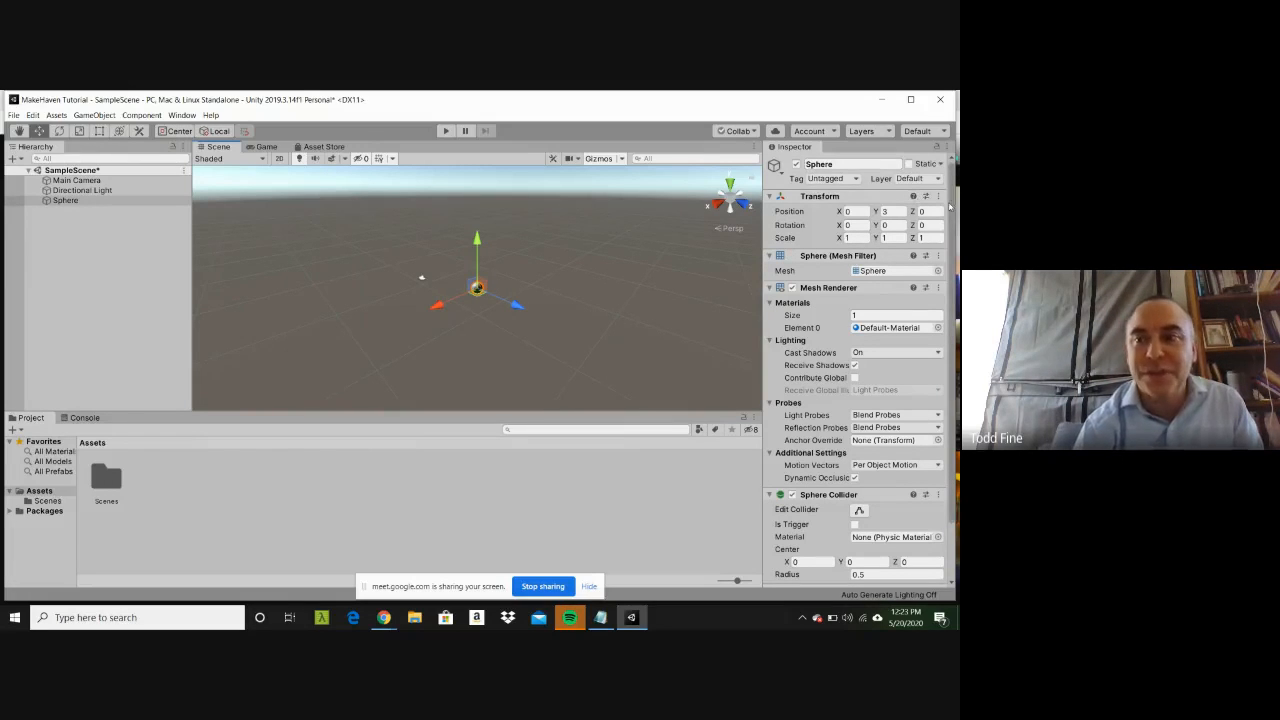
mouse_move(952, 206)
mouse_down()
mouse_move(951, 263)
mouse_move(955, 185)
mouse_up()
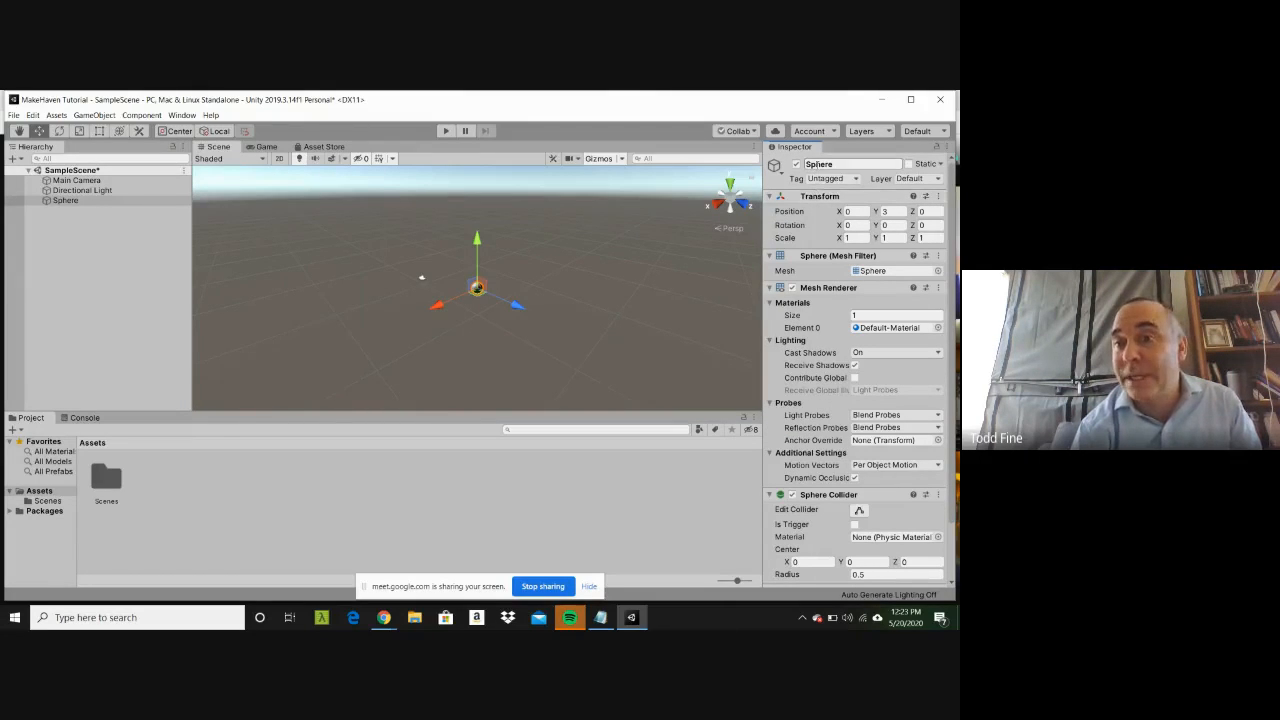
click(817, 164)
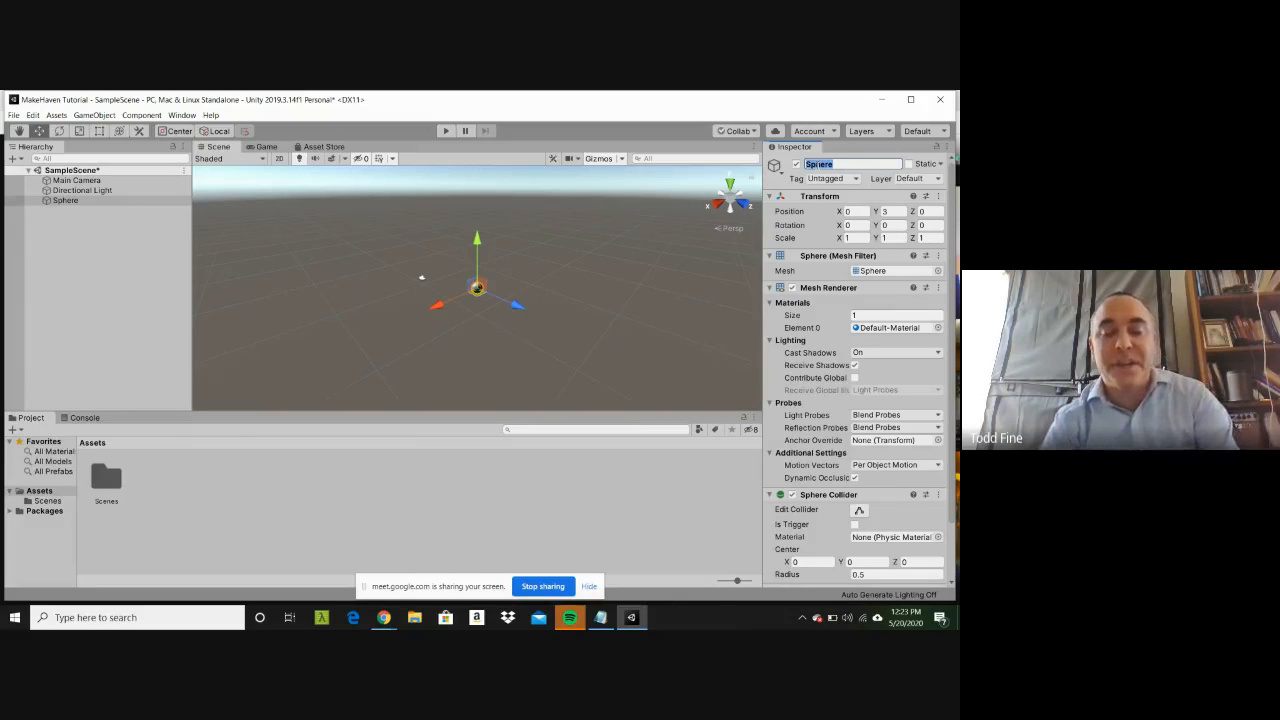
text(Pl)
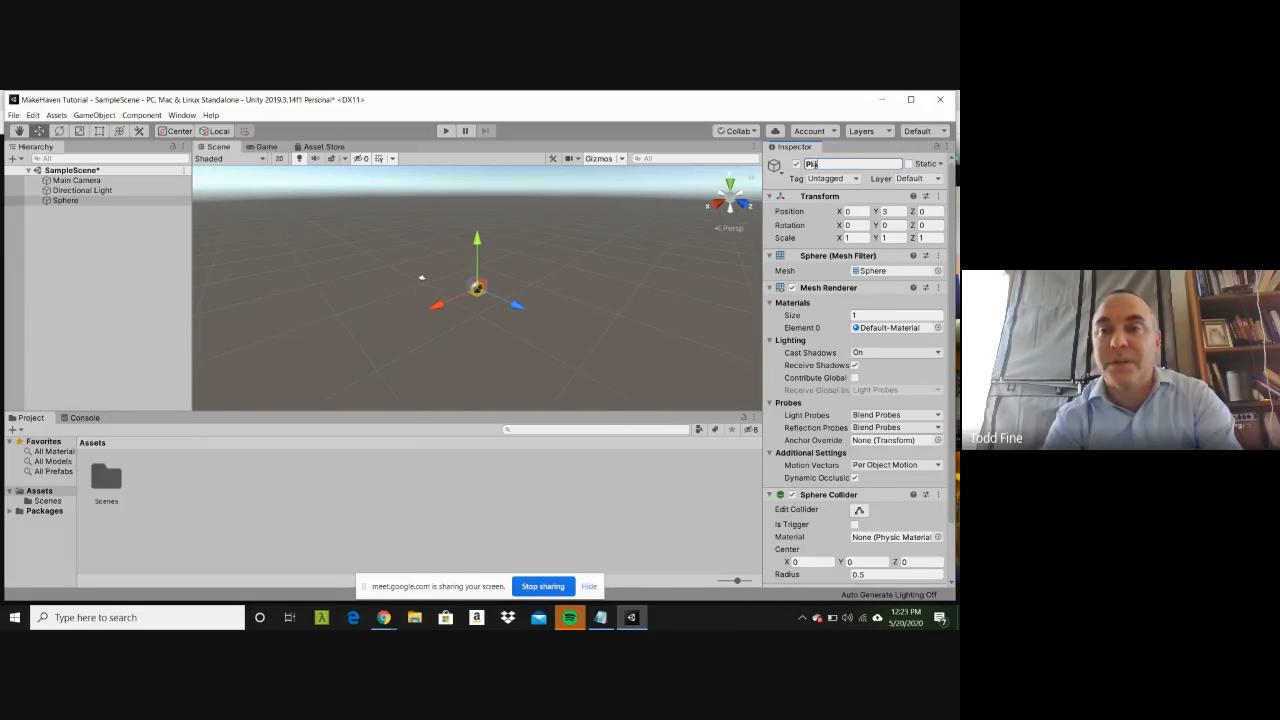
text(ayer)
key(Return)
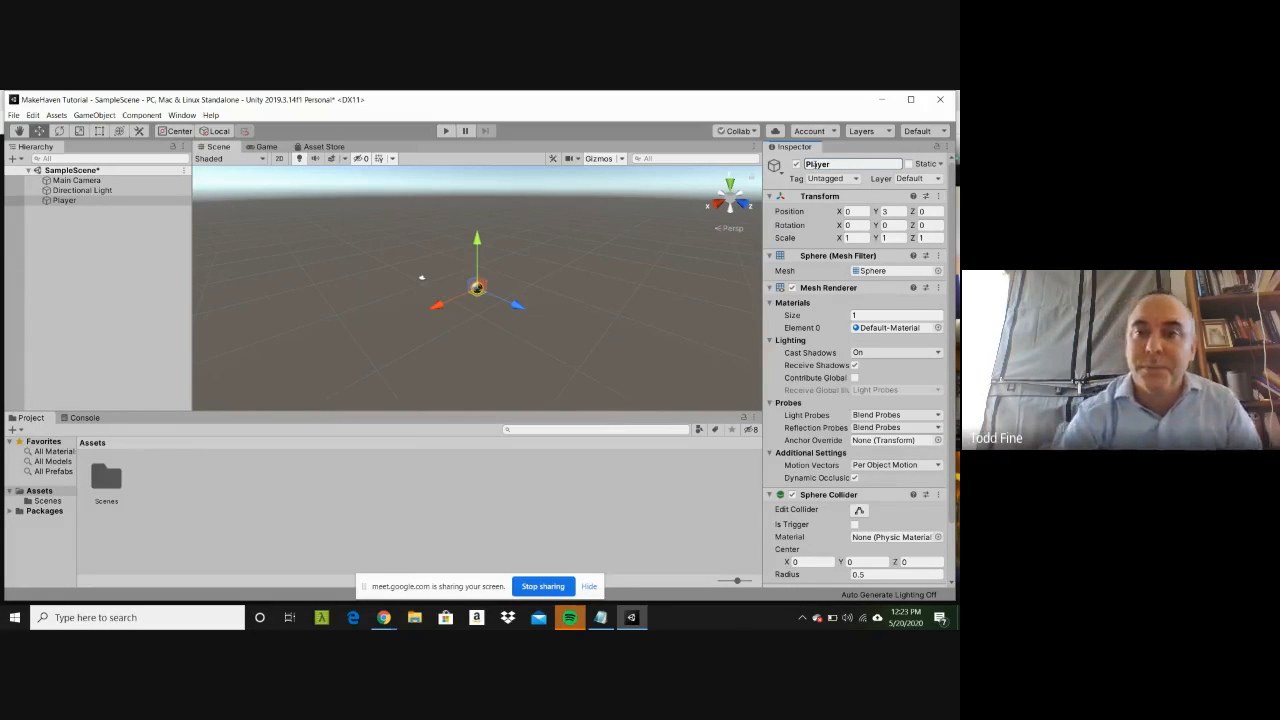
click(648, 238)
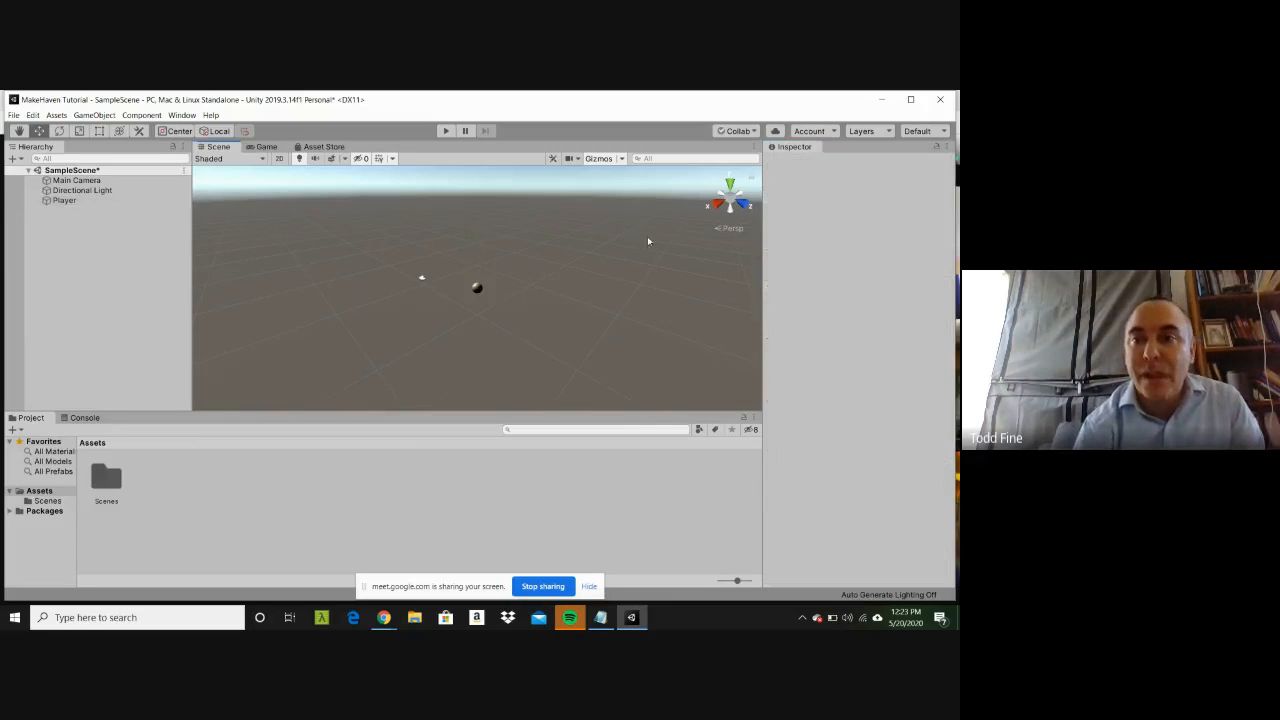
Step: Set the Directional Light's scale to 10 on the X, Y and Z axes, and deselect it
click(478, 289)
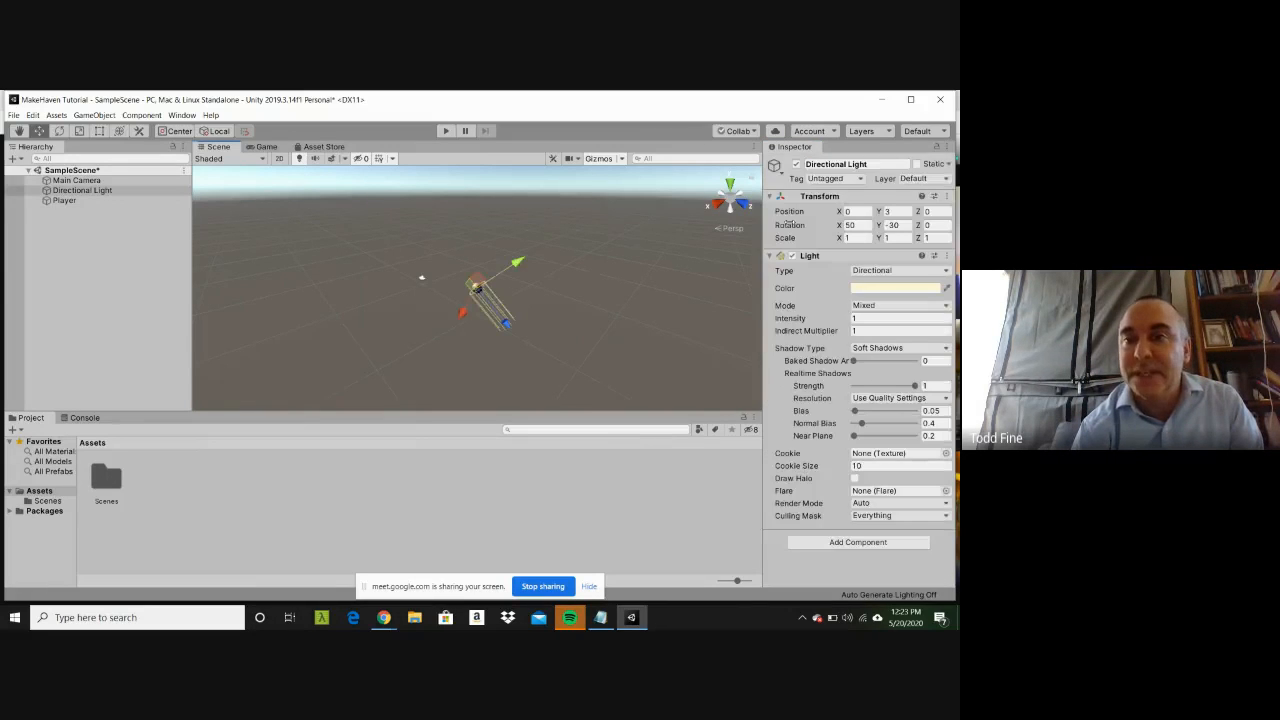
click(863, 237)
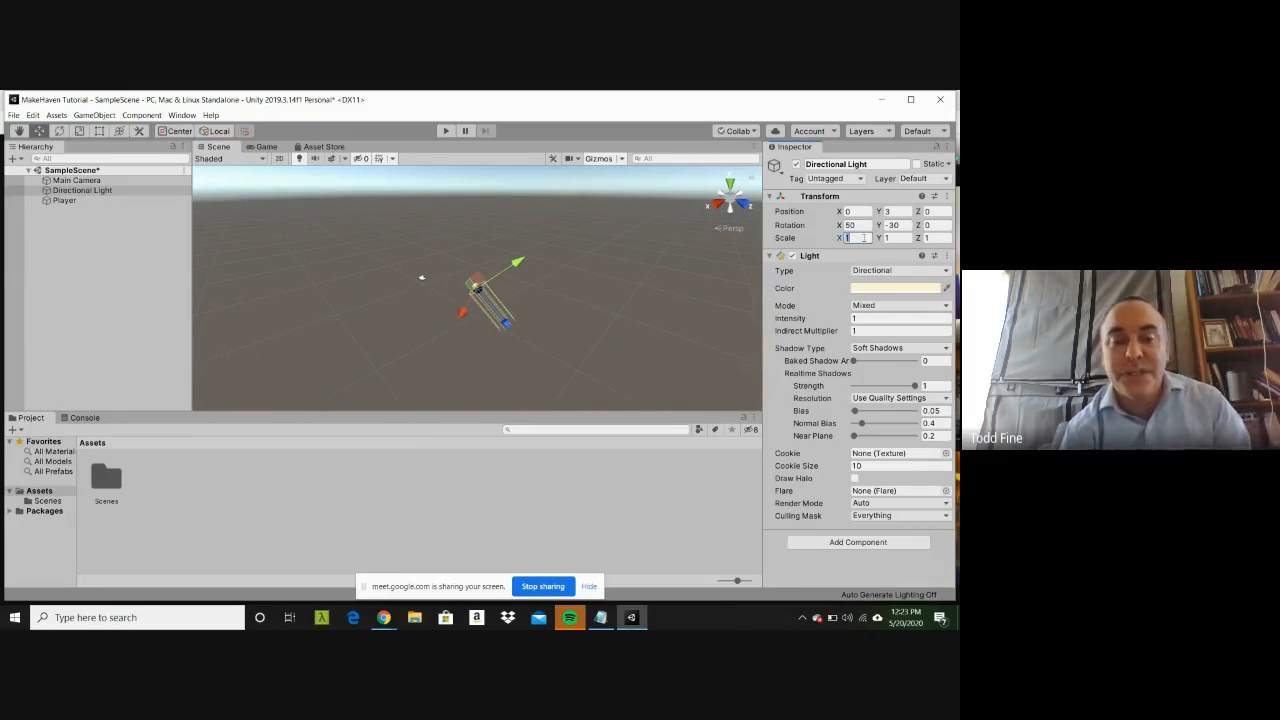
text(3)
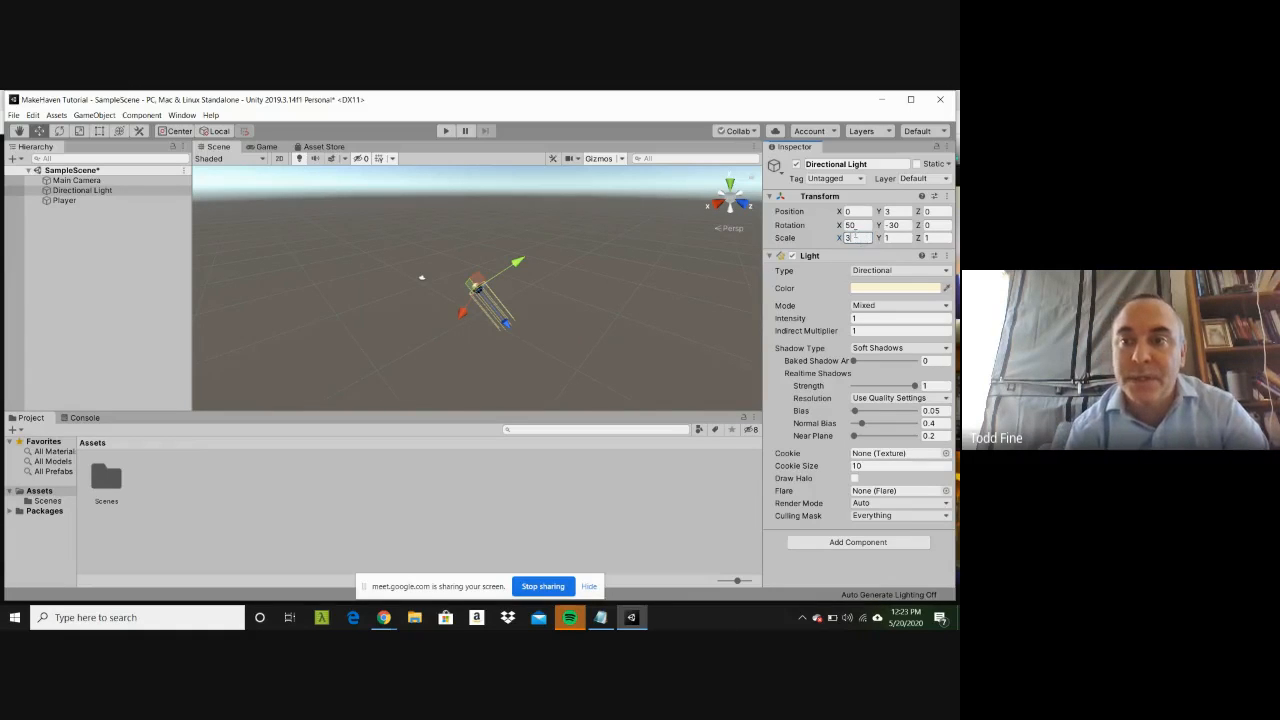
text(10)
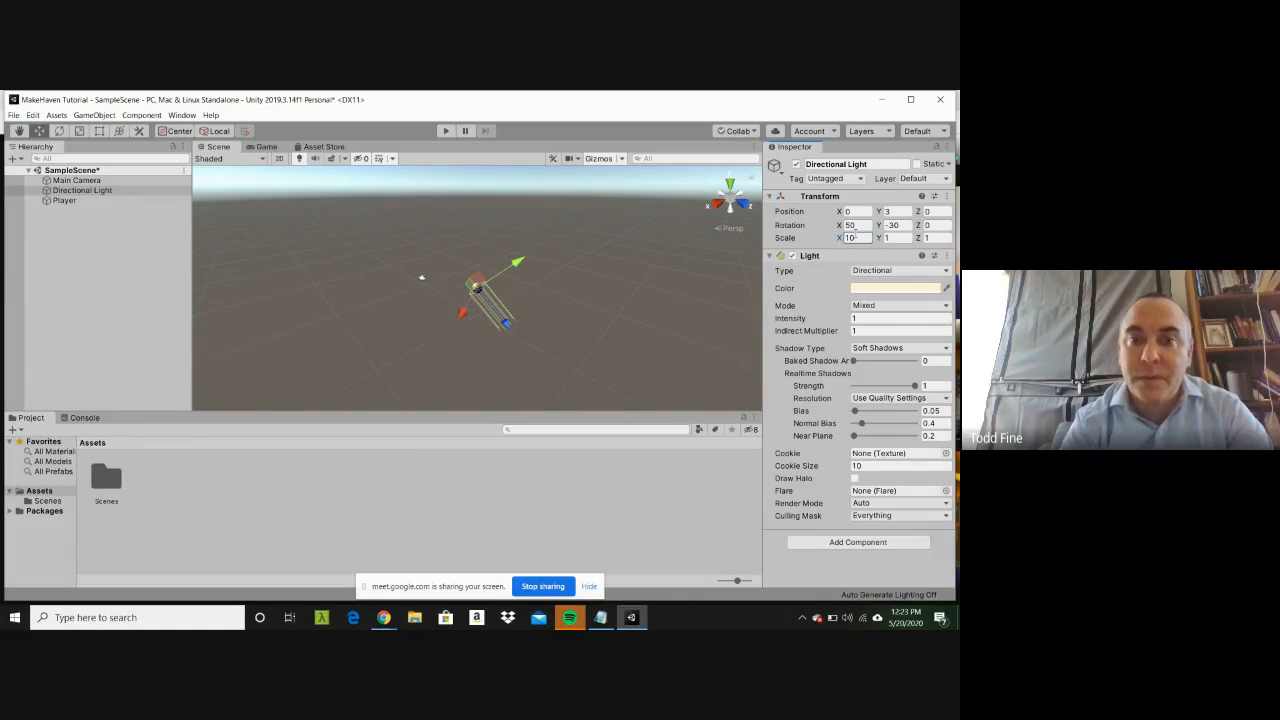
click(890, 238)
text(10)
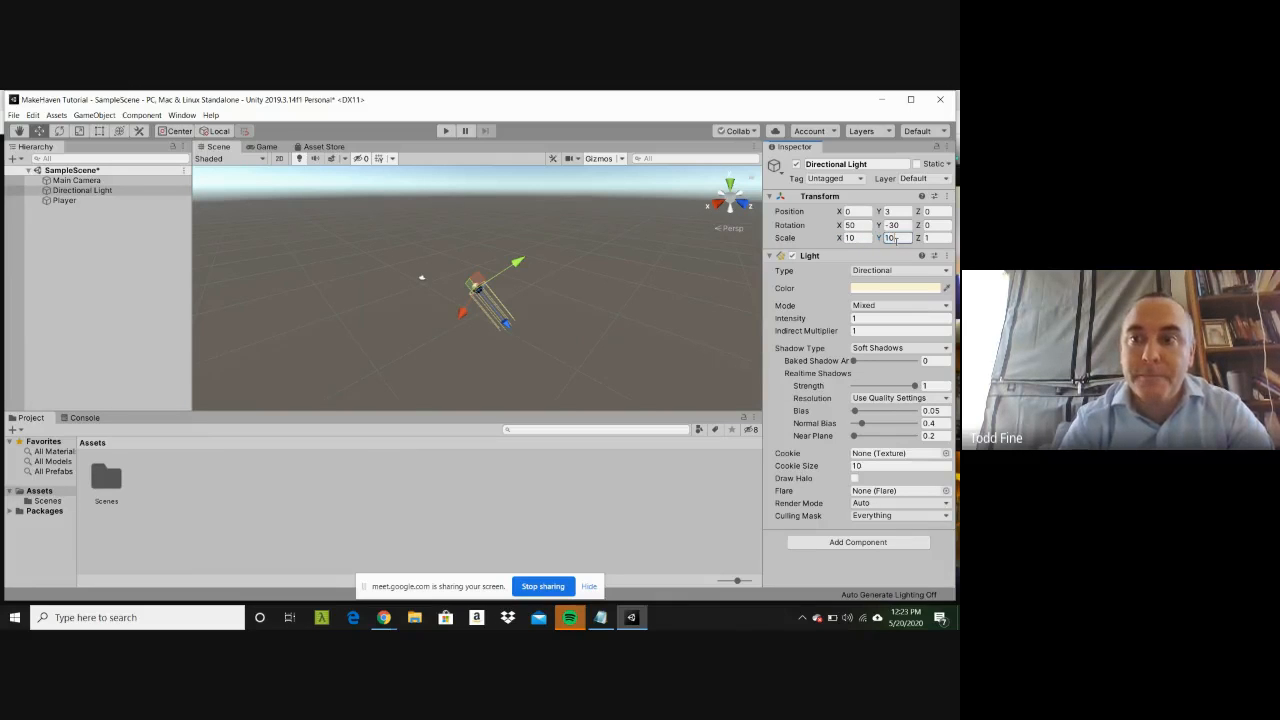
click(930, 238)
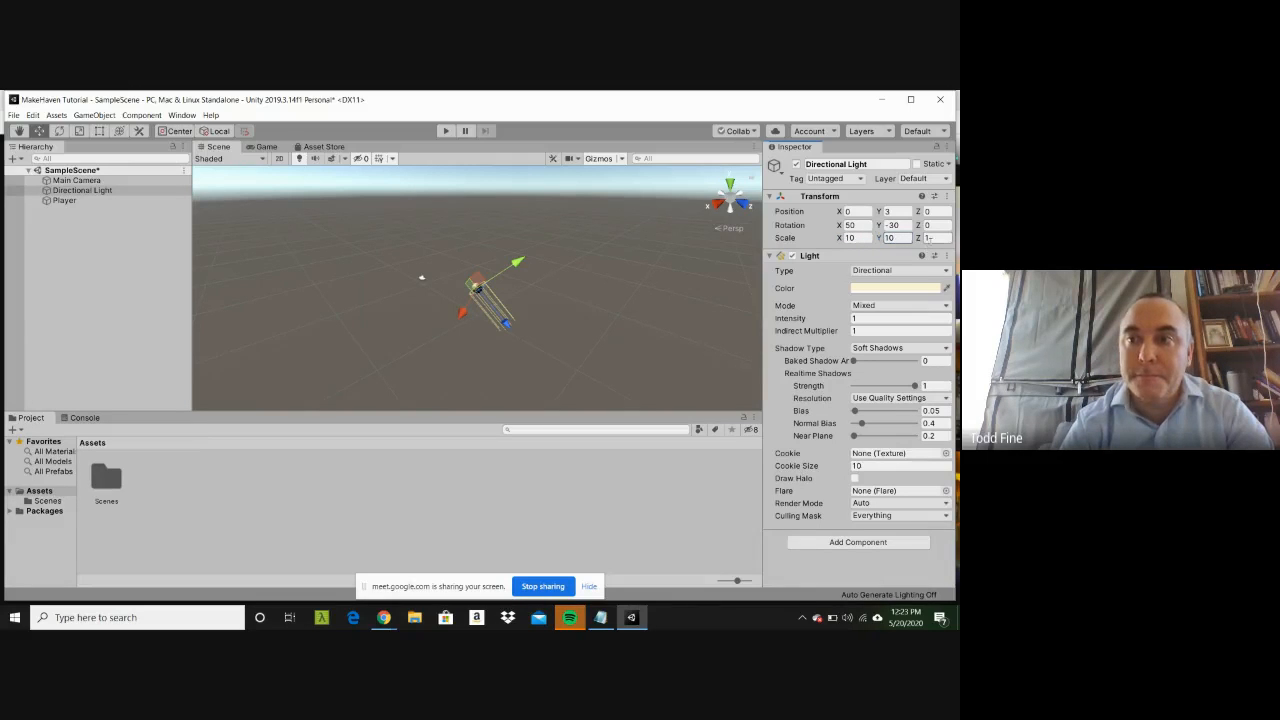
text(10)
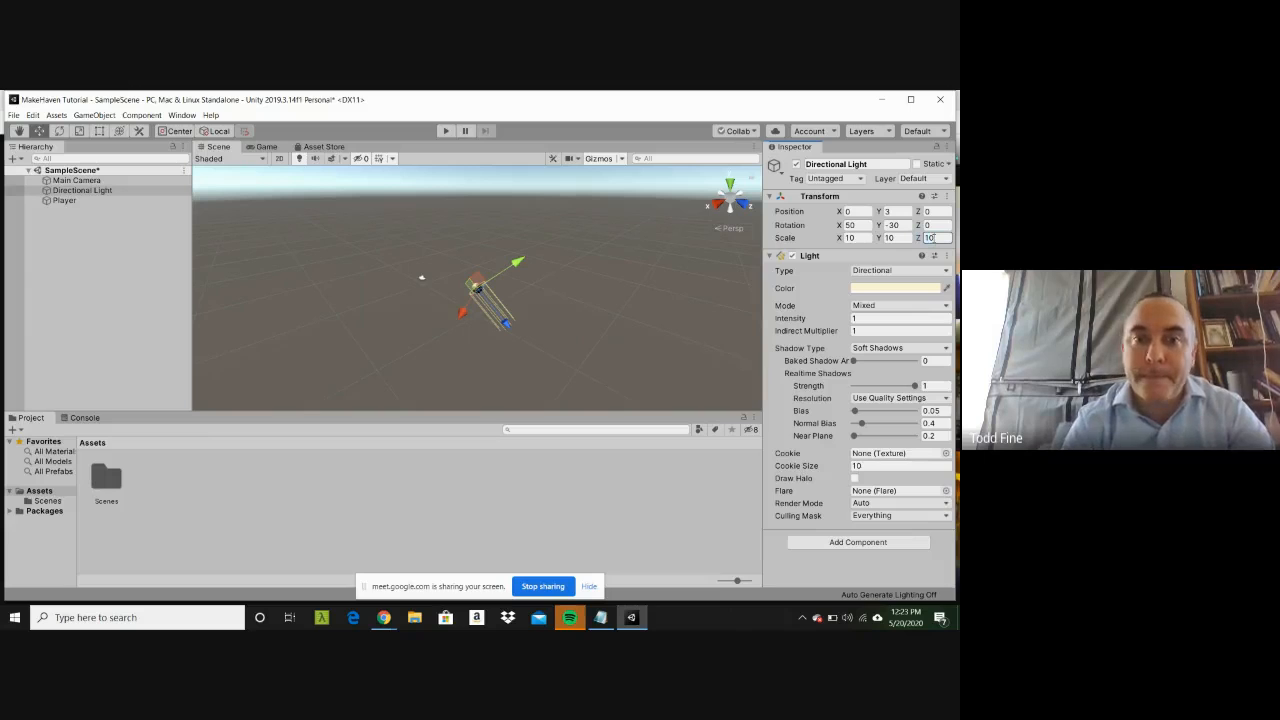
click(649, 315)
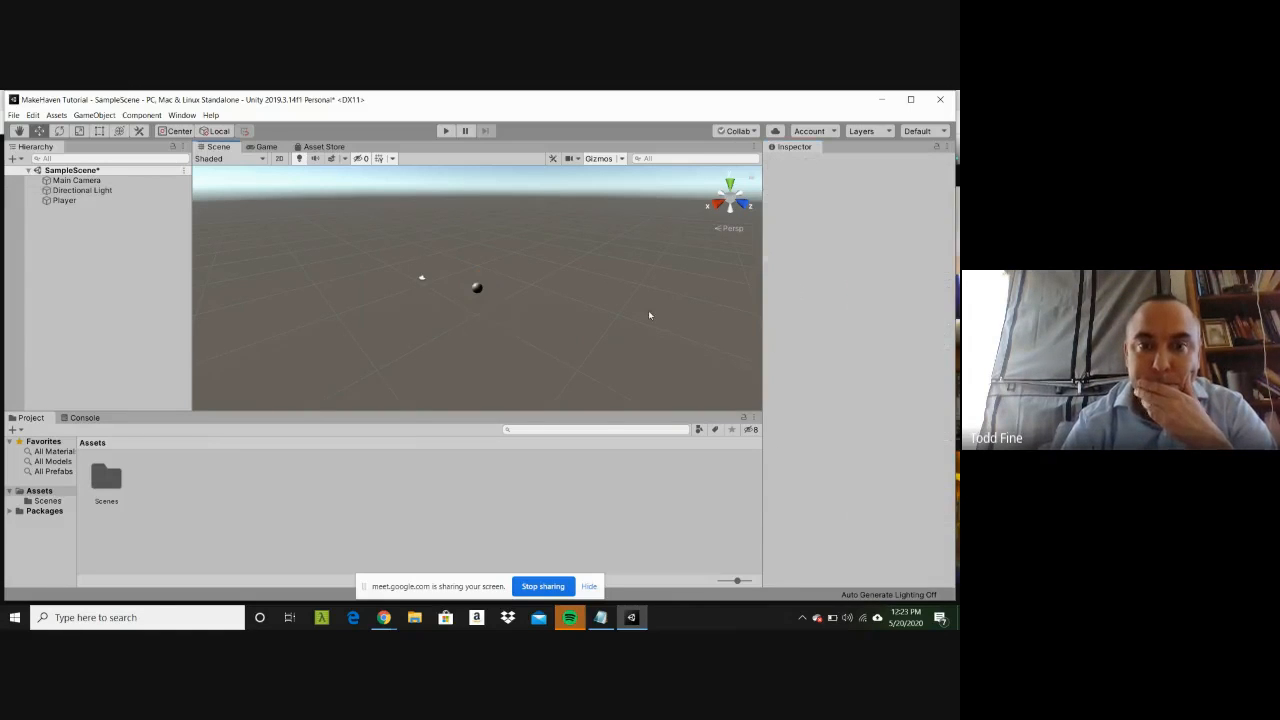
Step: Move the Player sphere freehand along all three axes to about X 1.11, Y 5.96, Z 1.67
click(478, 289)
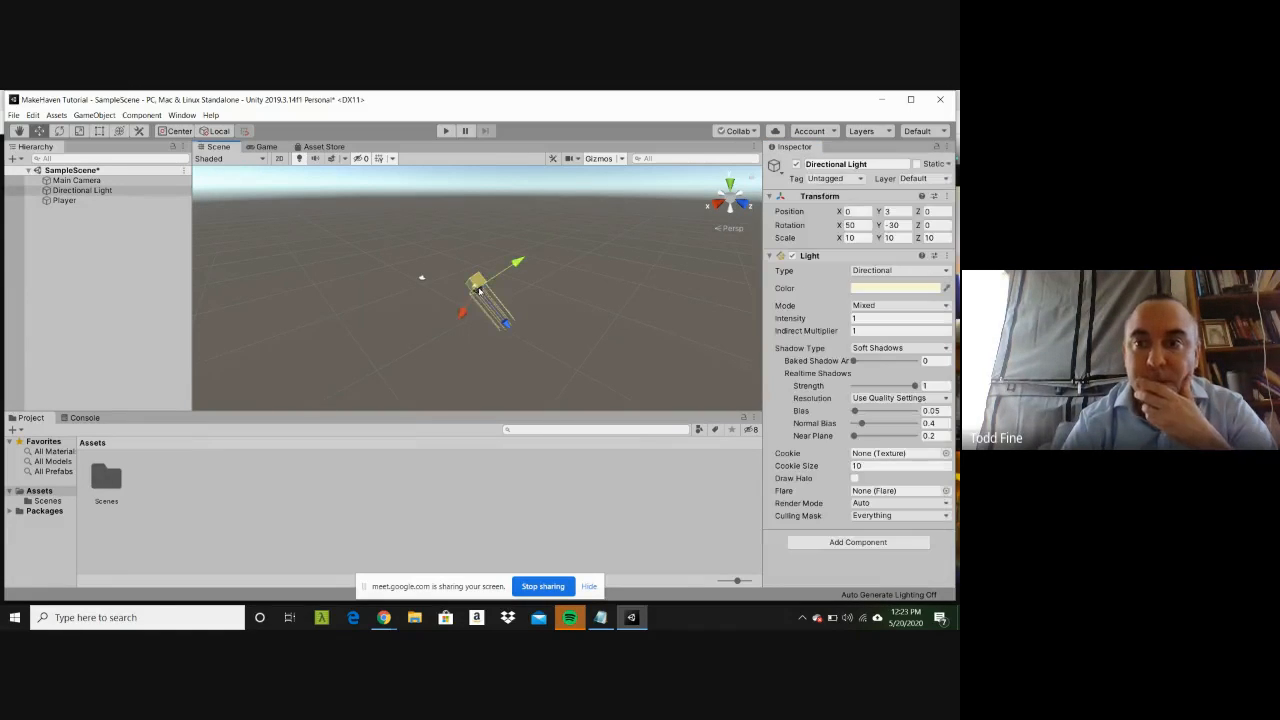
click(546, 290)
click(477, 289)
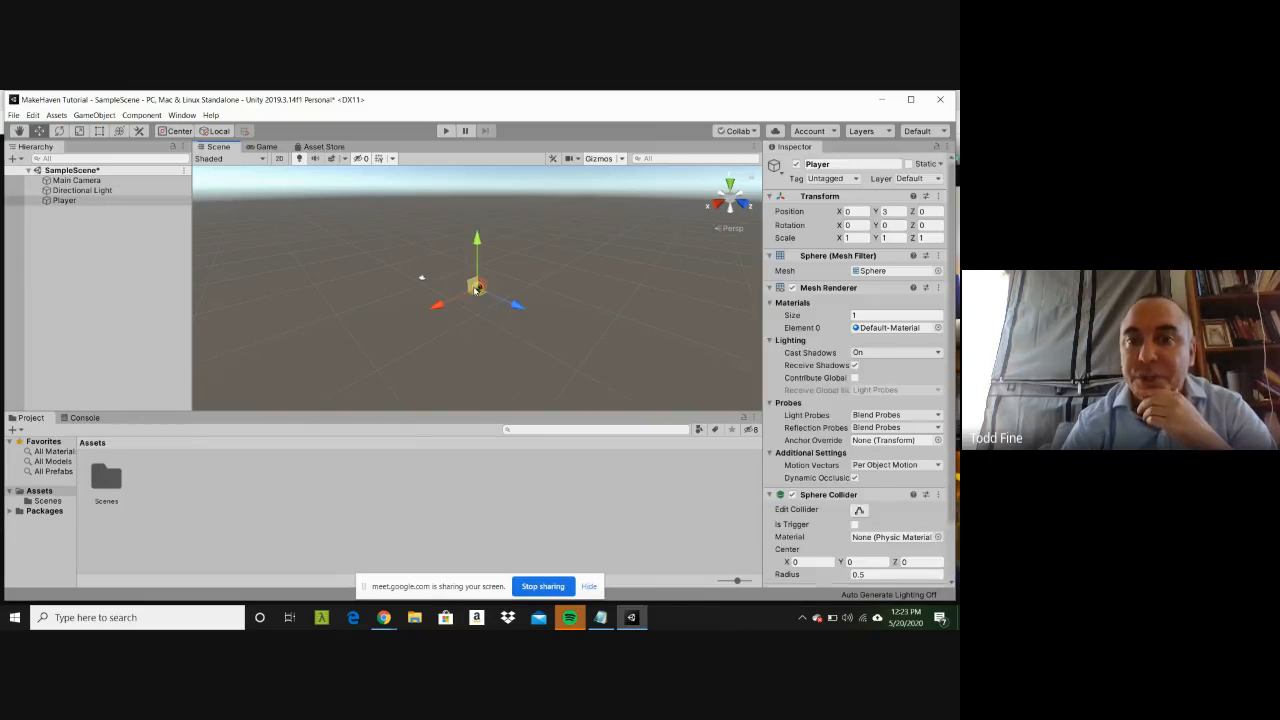
drag(481, 240, 482, 212)
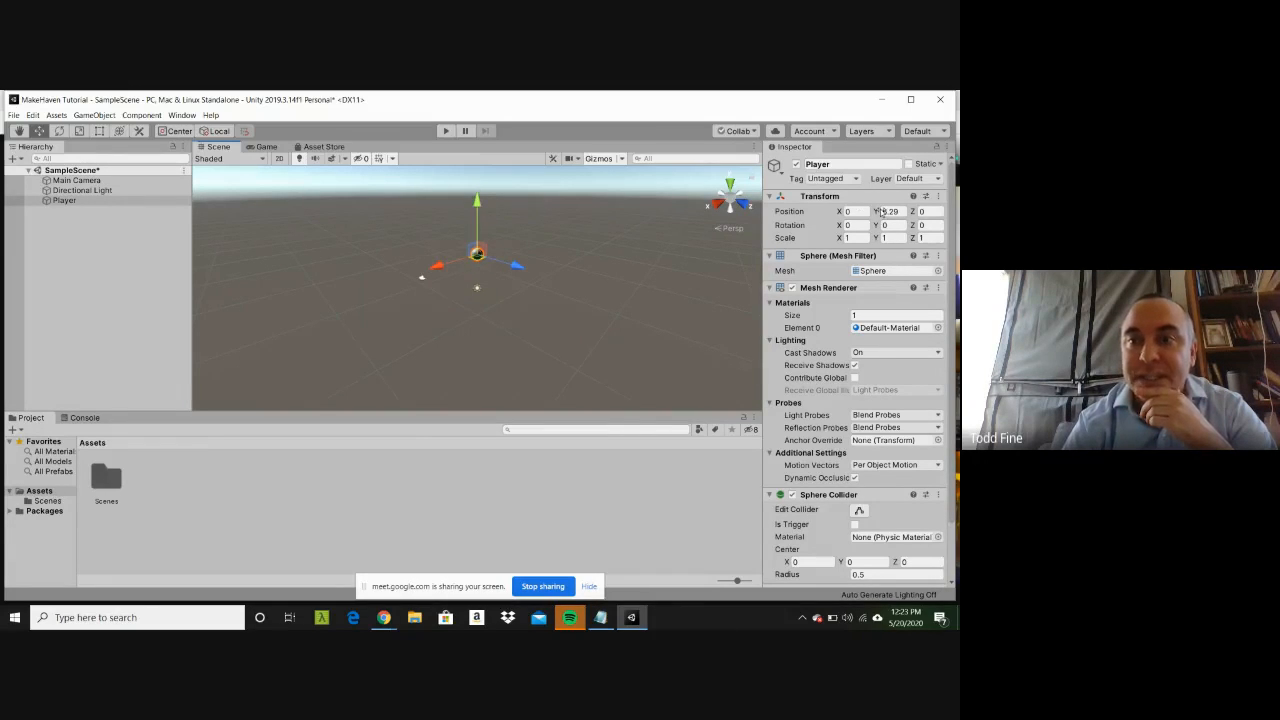
mouse_move(440, 266)
mouse_down()
mouse_move(391, 302)
mouse_move(456, 274)
mouse_up()
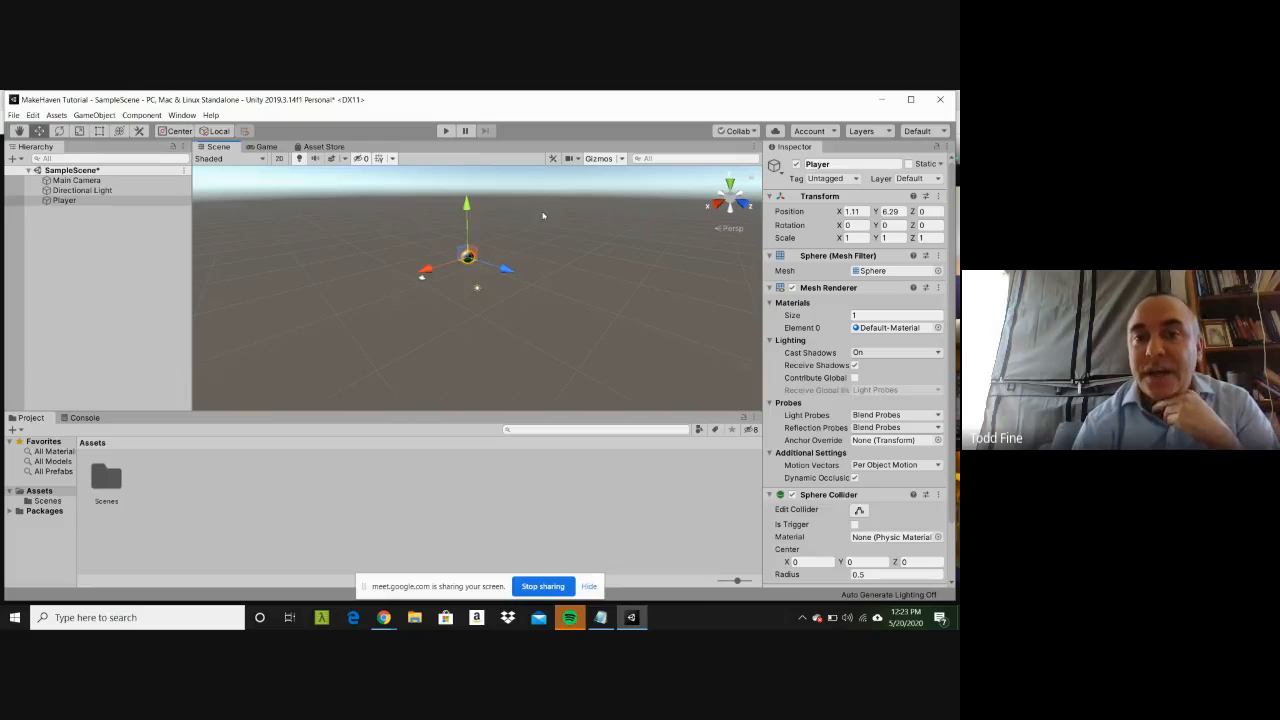
drag(469, 206, 469, 210)
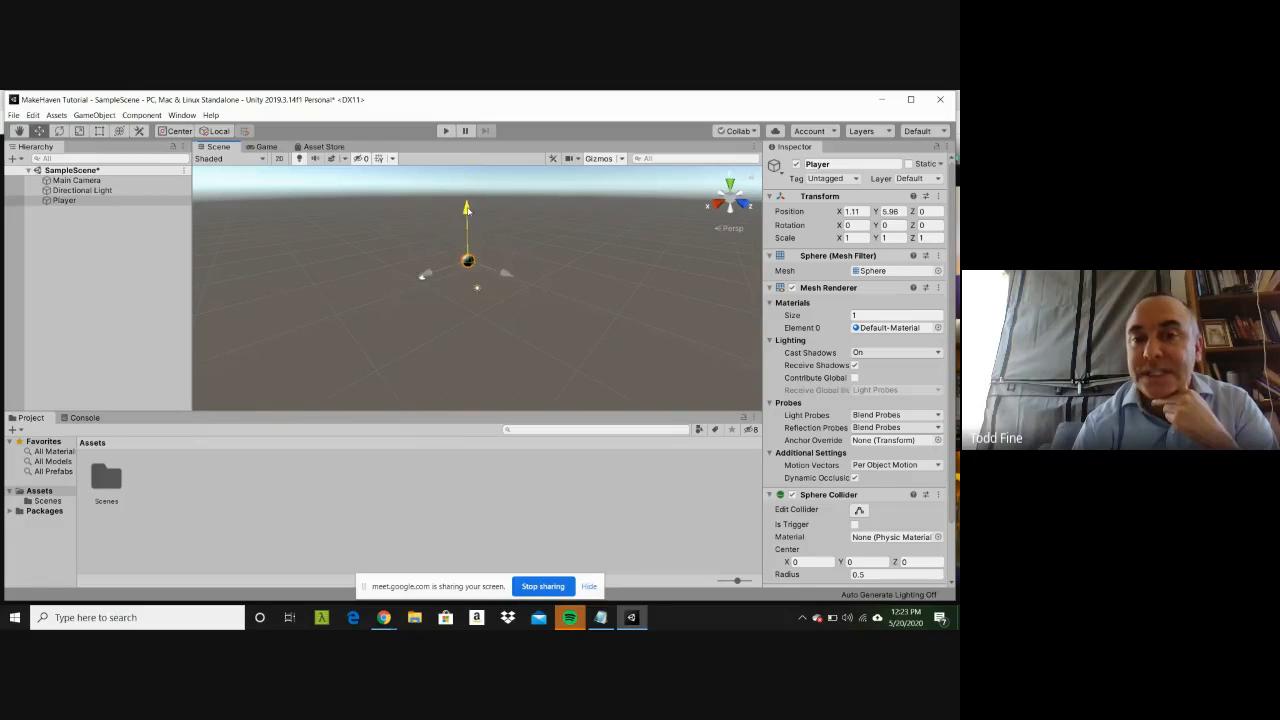
mouse_move(507, 274)
mouse_down()
mouse_move(538, 289)
mouse_move(507, 284)
mouse_move(520, 284)
mouse_up()
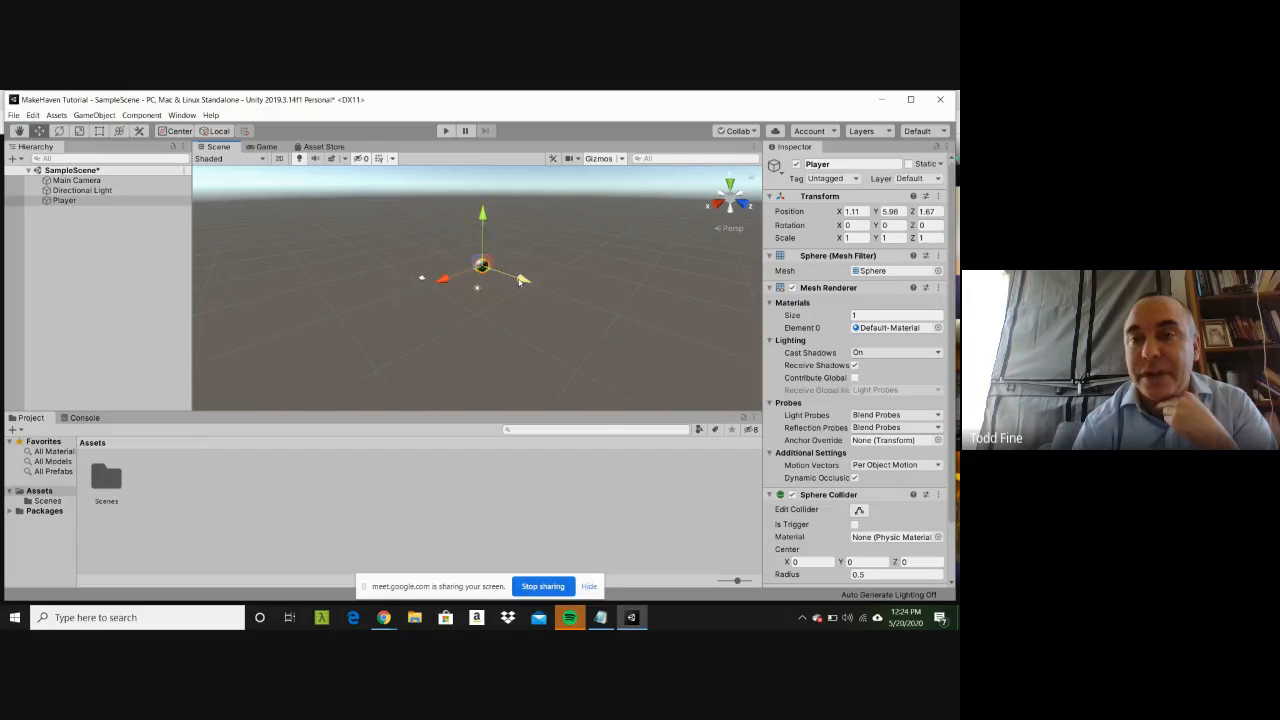
Step: View the scene from the top and along the X axis, and lower the Player sphere to about Y 1.68
click(730, 185)
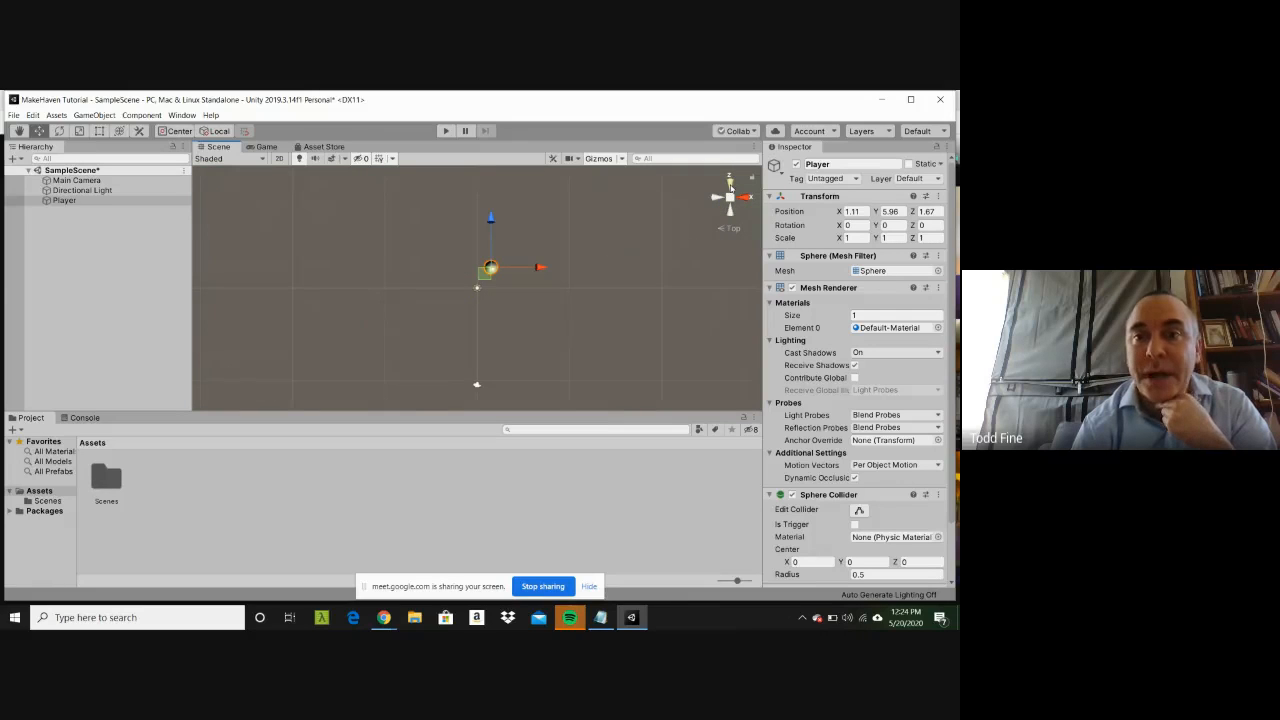
click(744, 197)
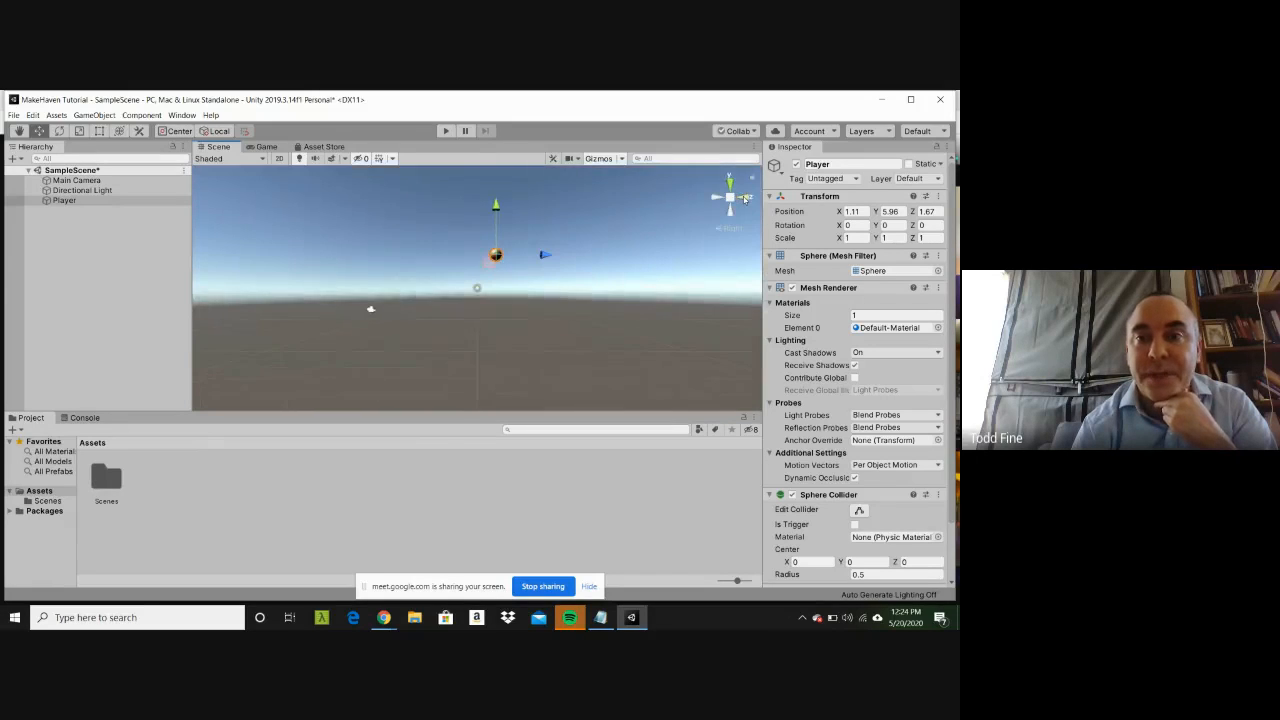
click(714, 200)
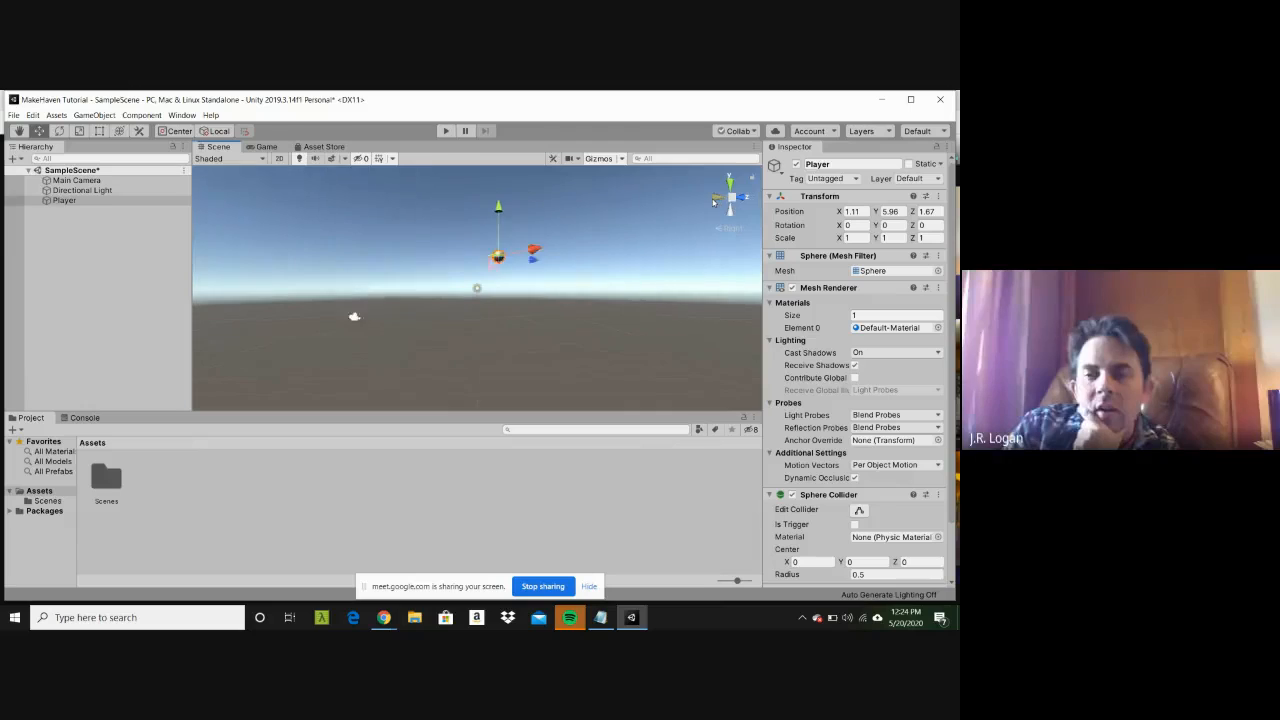
click(743, 201)
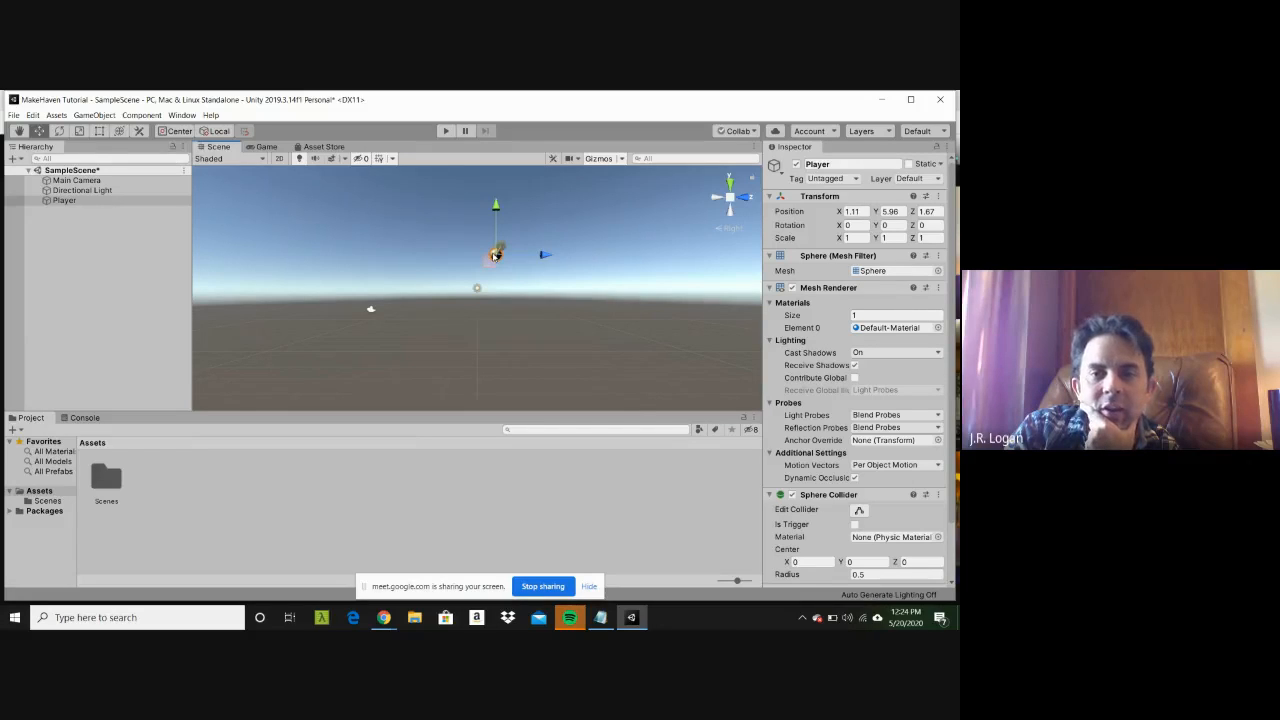
click(851, 238)
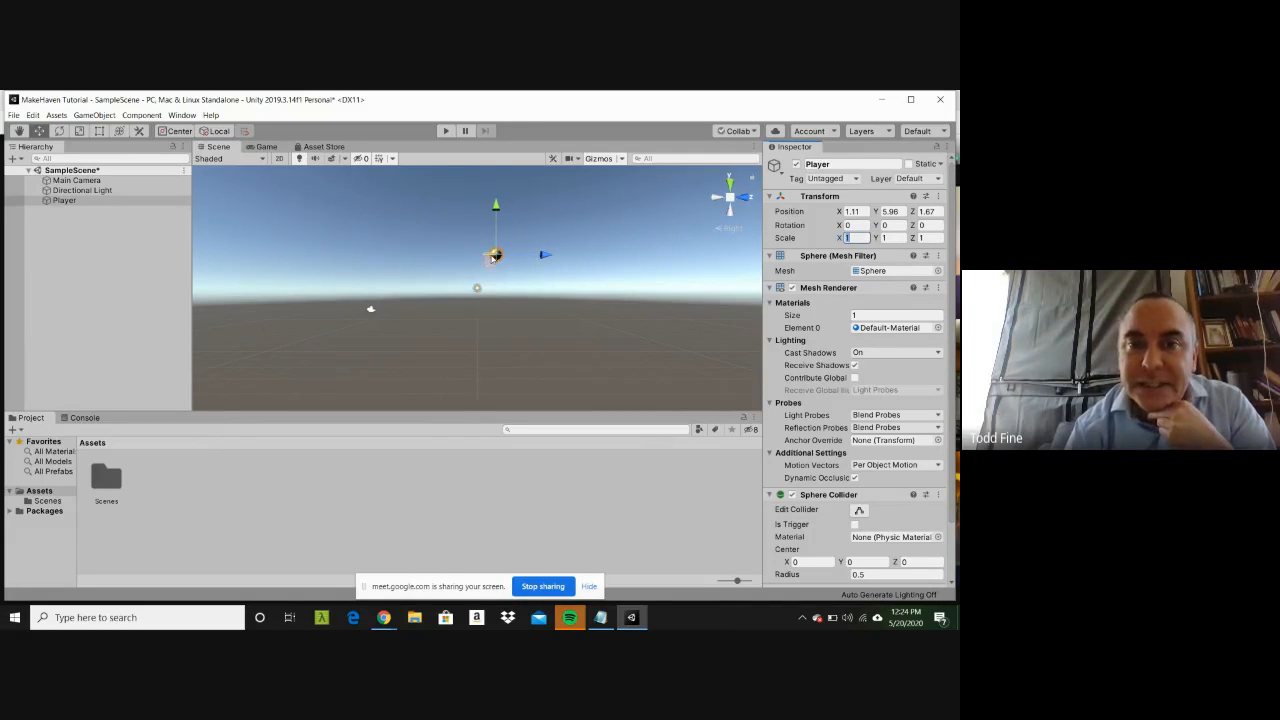
drag(497, 210, 496, 257)
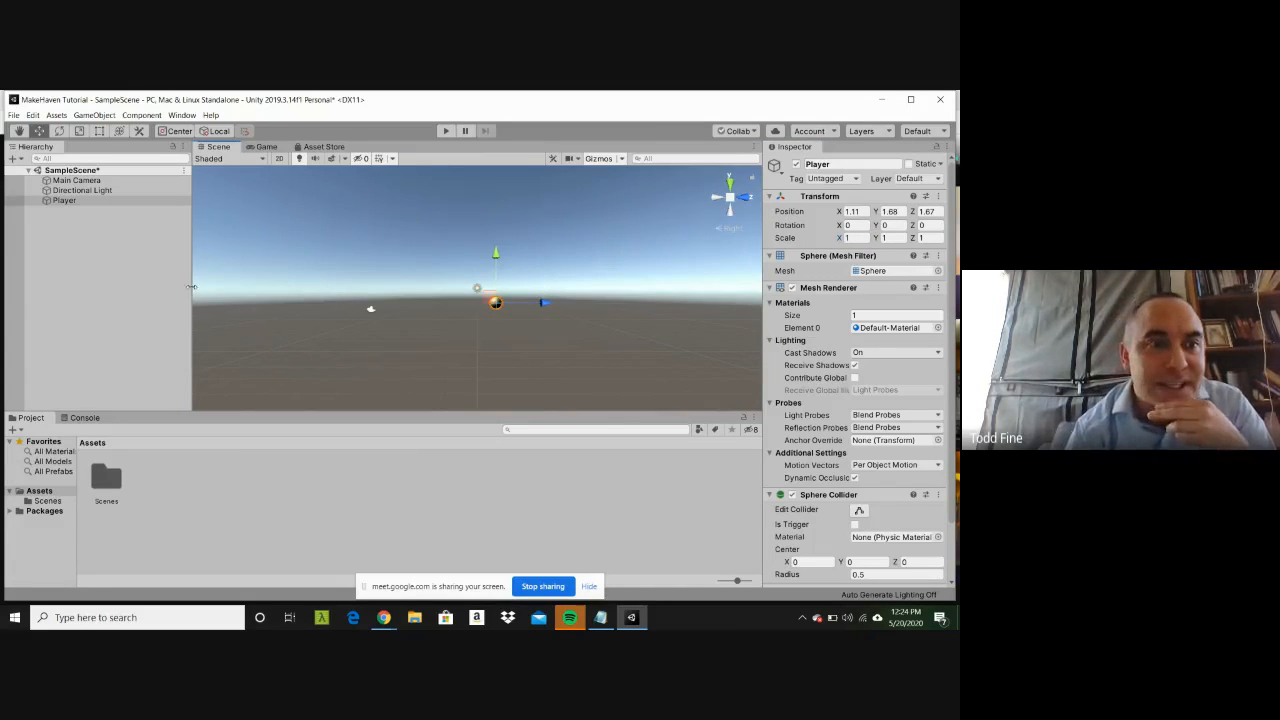
Step: Set the Player sphere's scale to 10 on the X, Y and Z axes, and deselect it
double_click(128, 202)
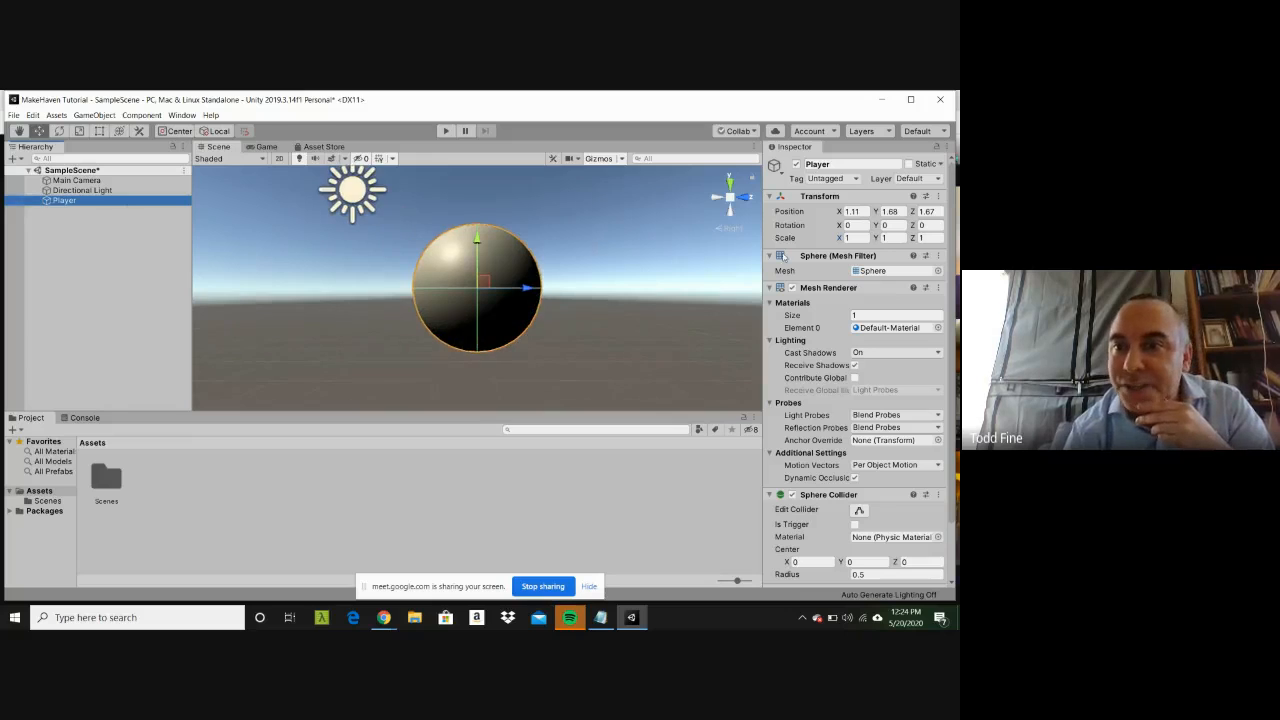
click(862, 237)
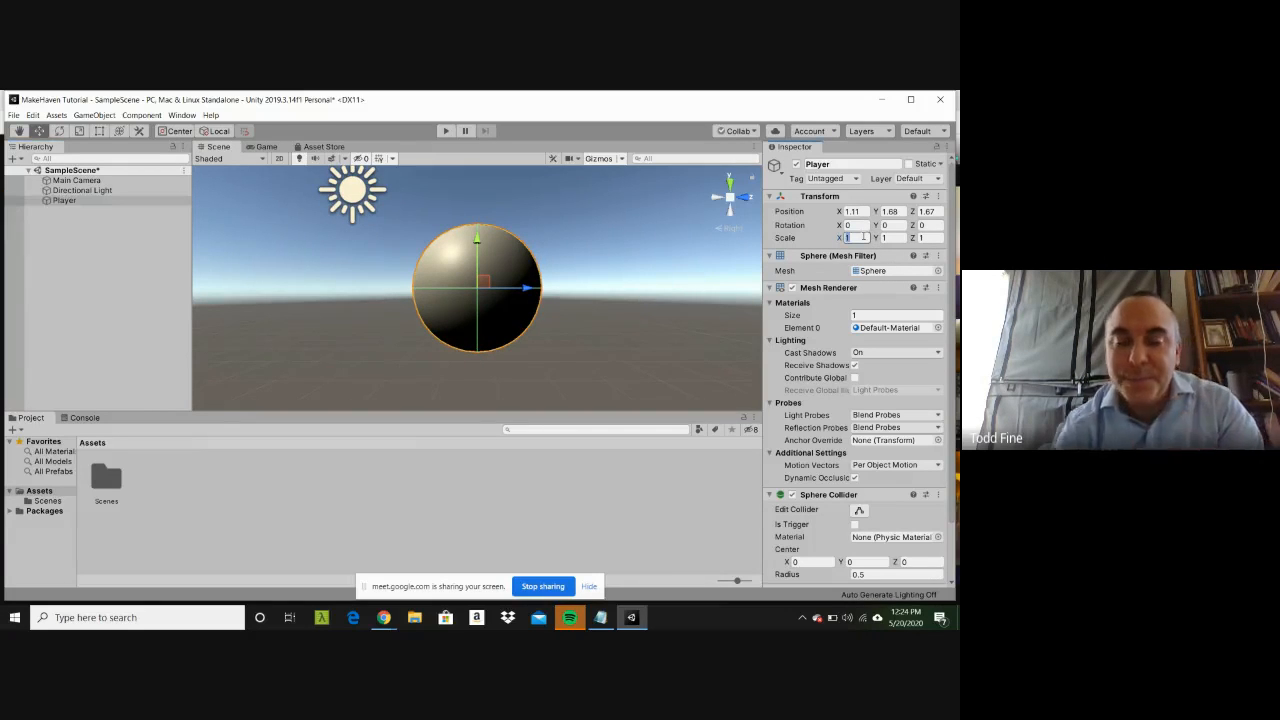
text(10)
click(890, 237)
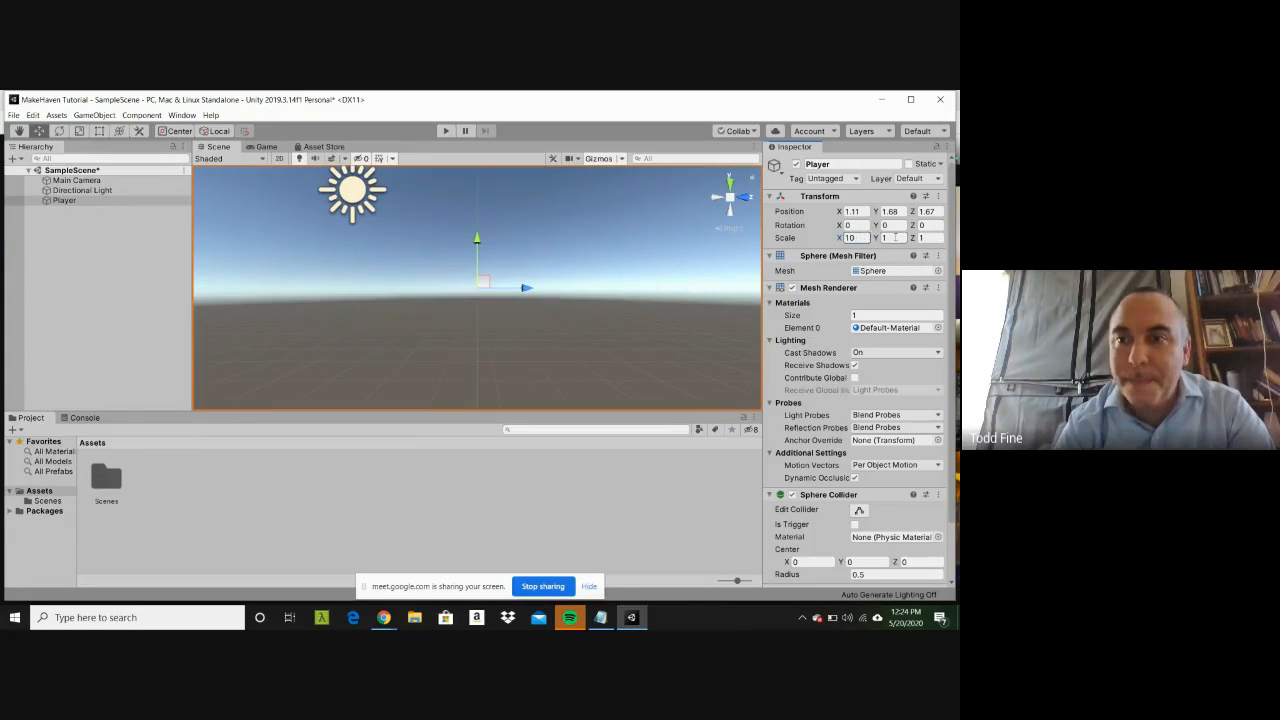
text(10)
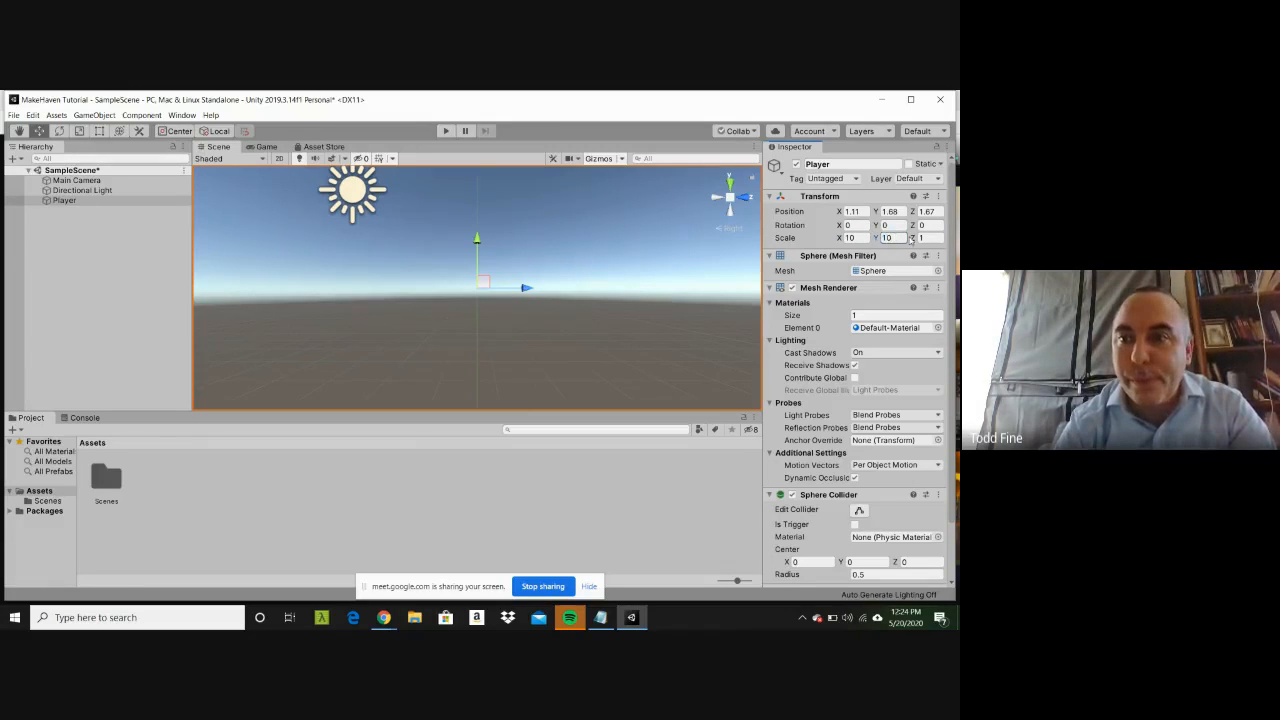
click(923, 237)
text(1)
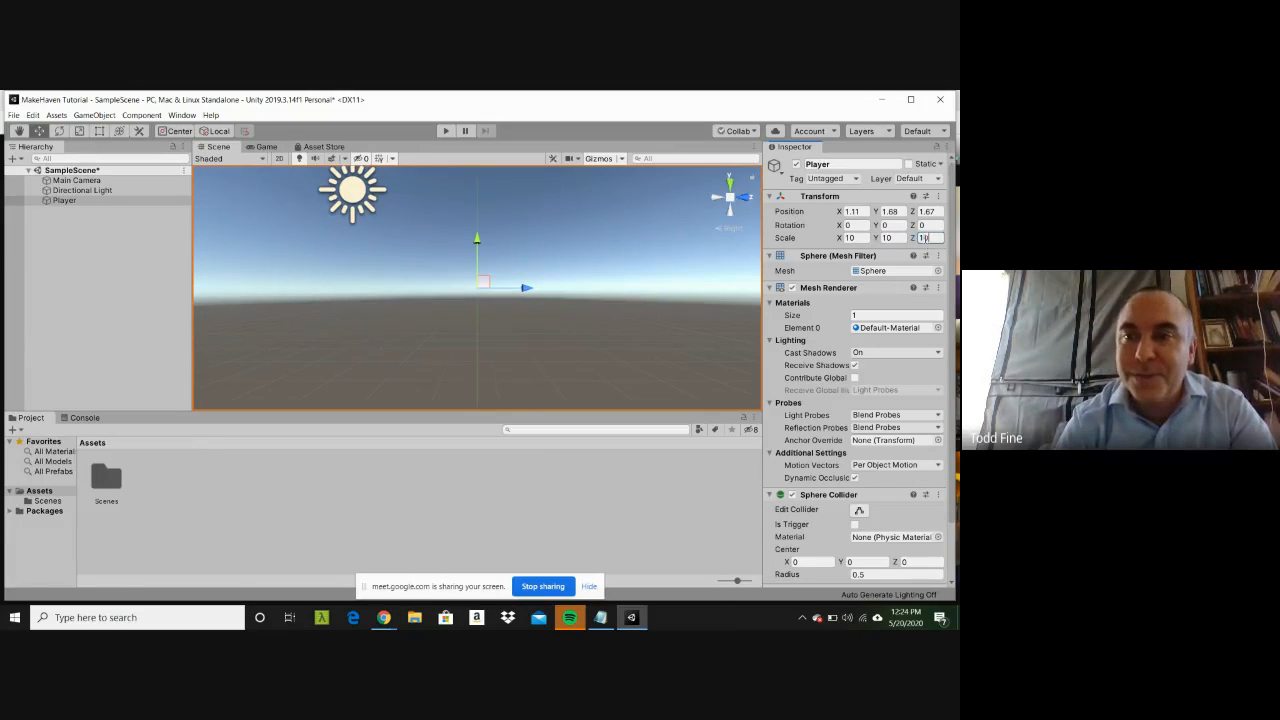
text(0)
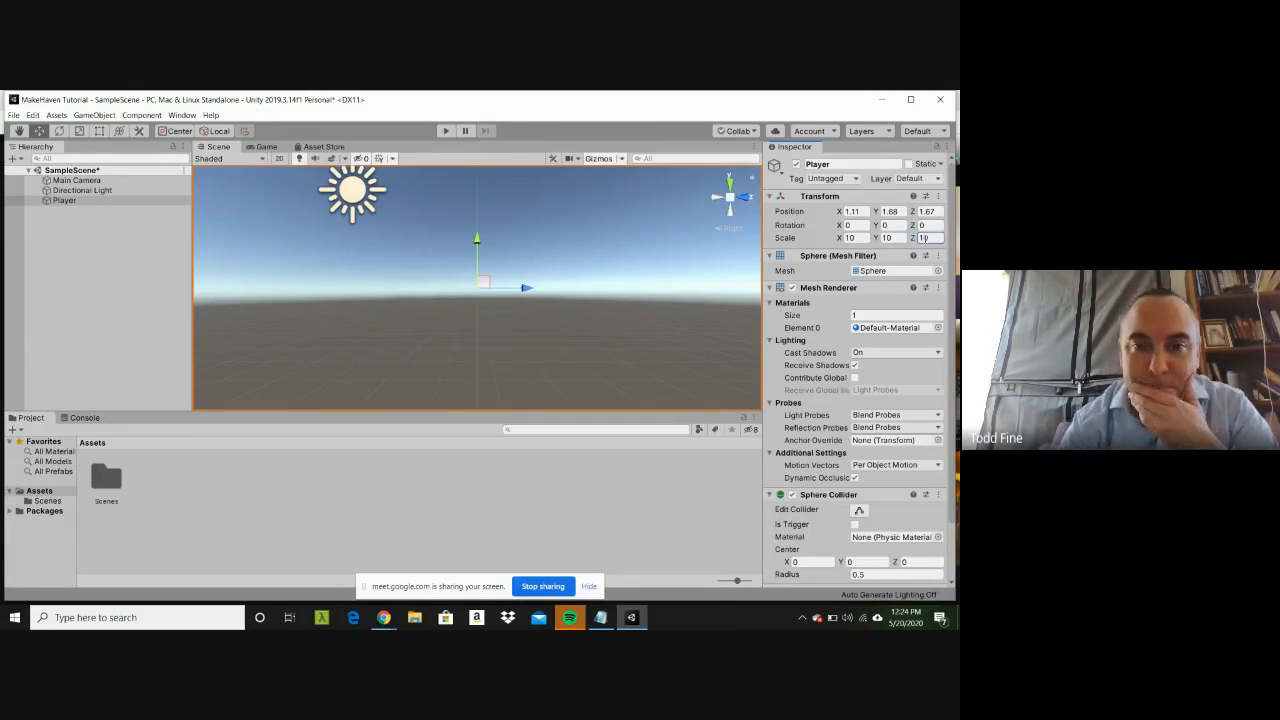
click(649, 279)
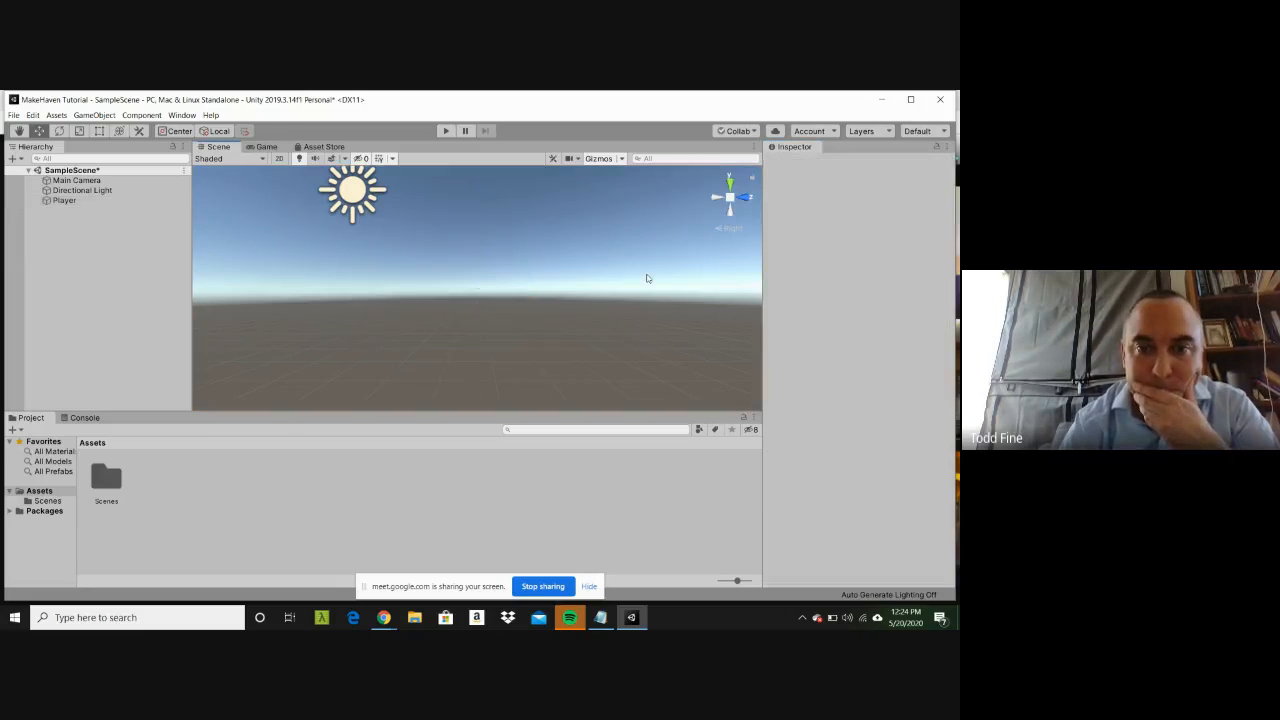
Step: Set the Player sphere's scale to 4 on X and Y, and to 5 on Z after trying 3
click(57, 200)
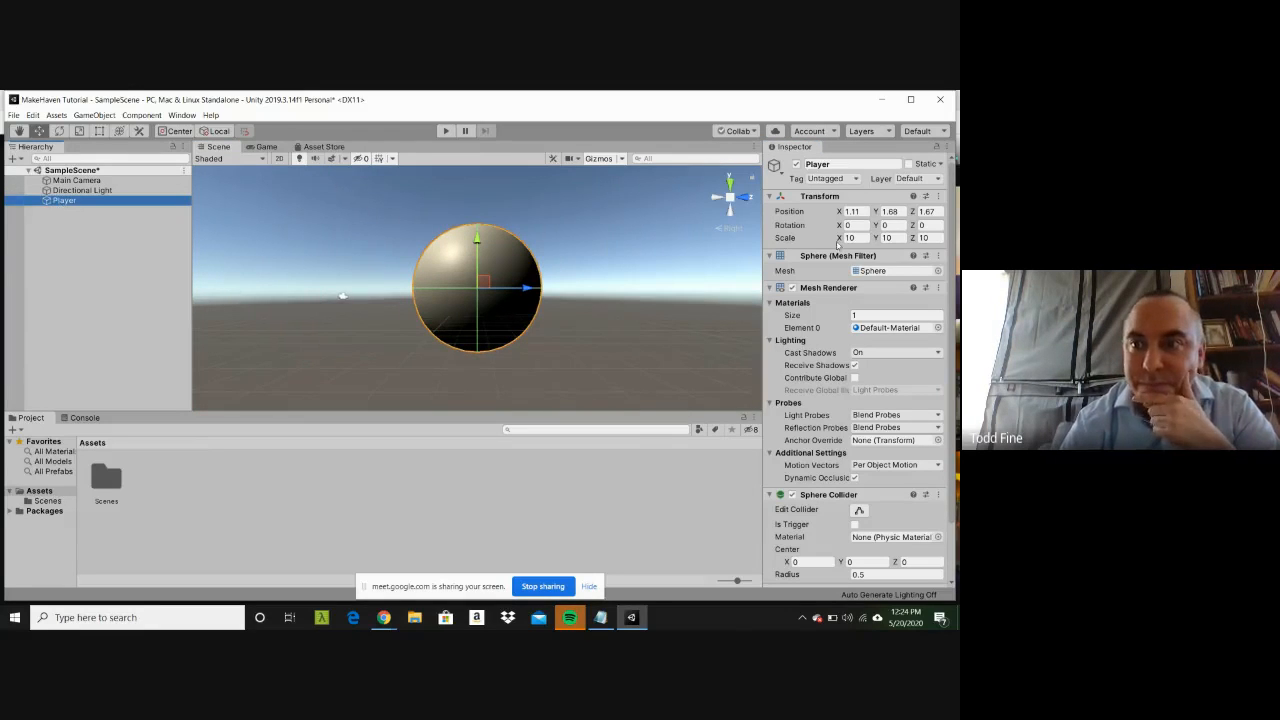
click(849, 238)
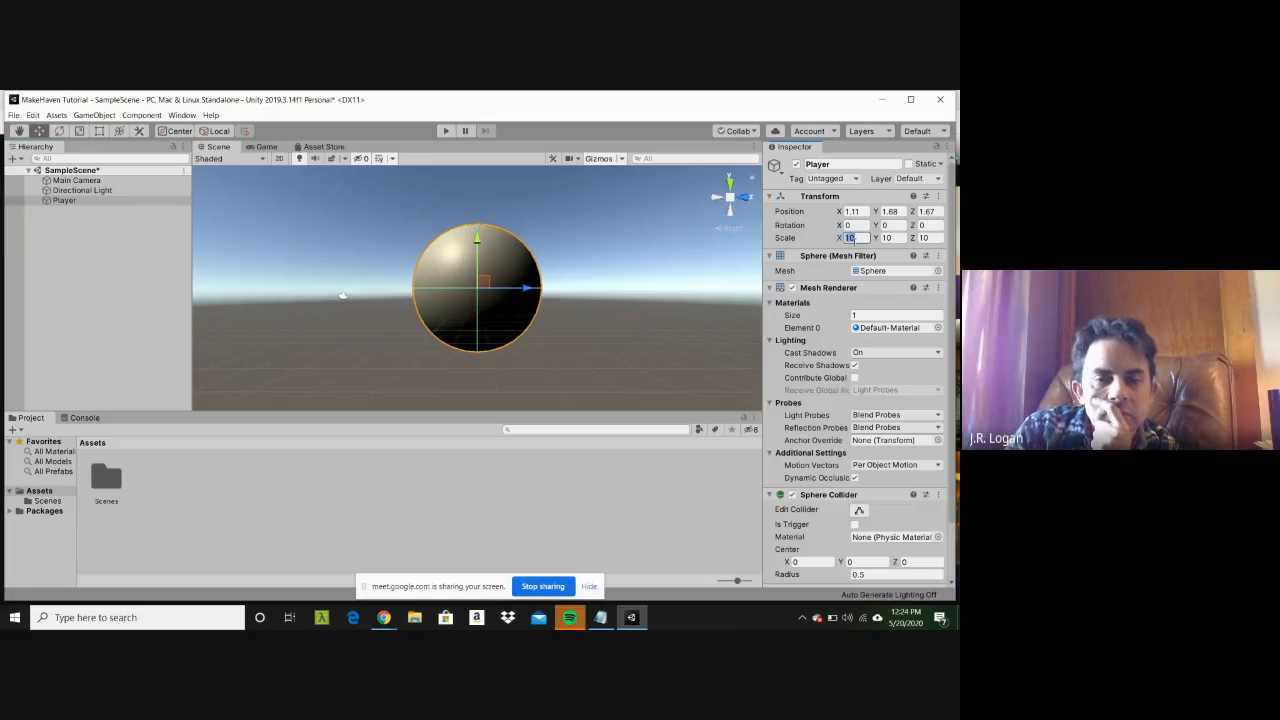
text(4)
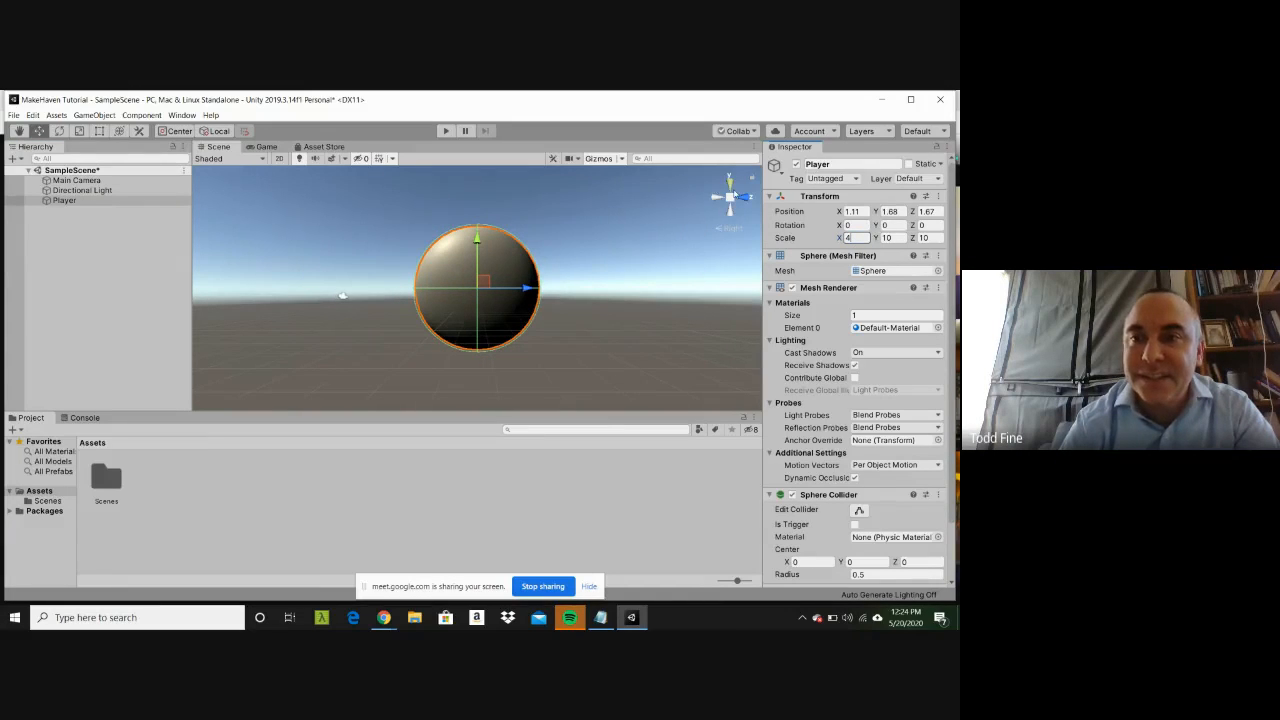
click(886, 238)
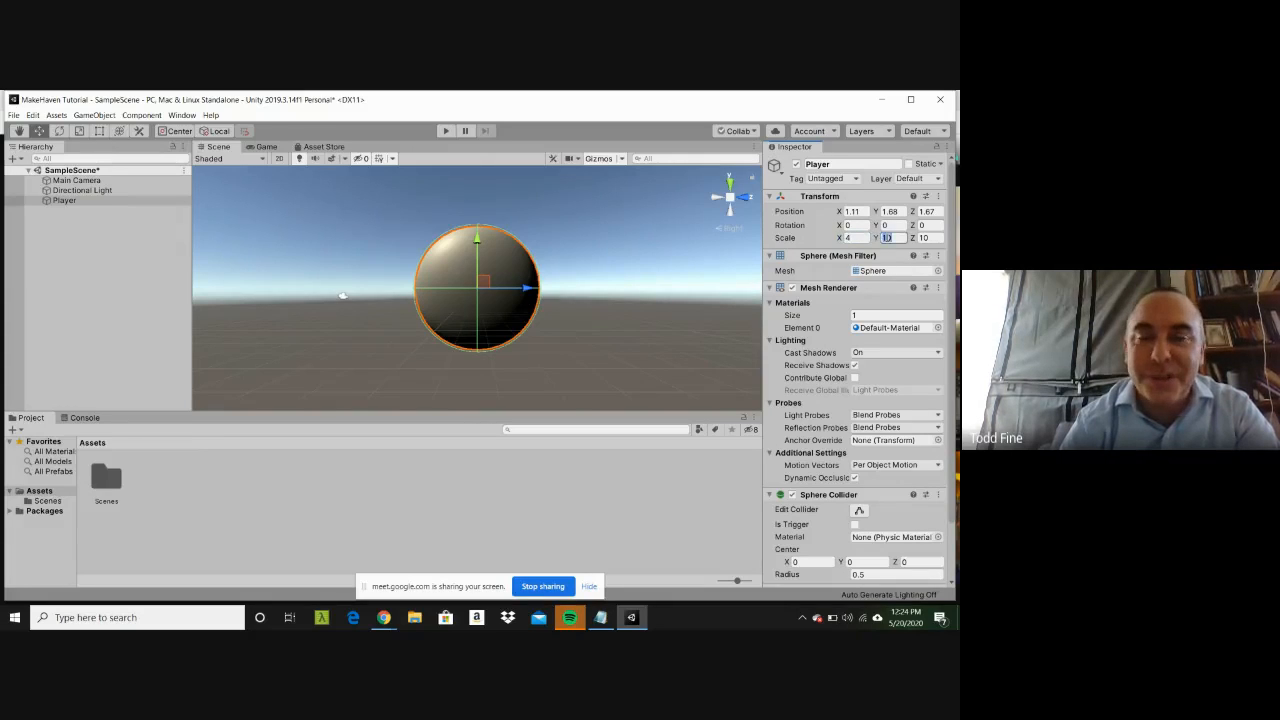
text(4)
click(928, 238)
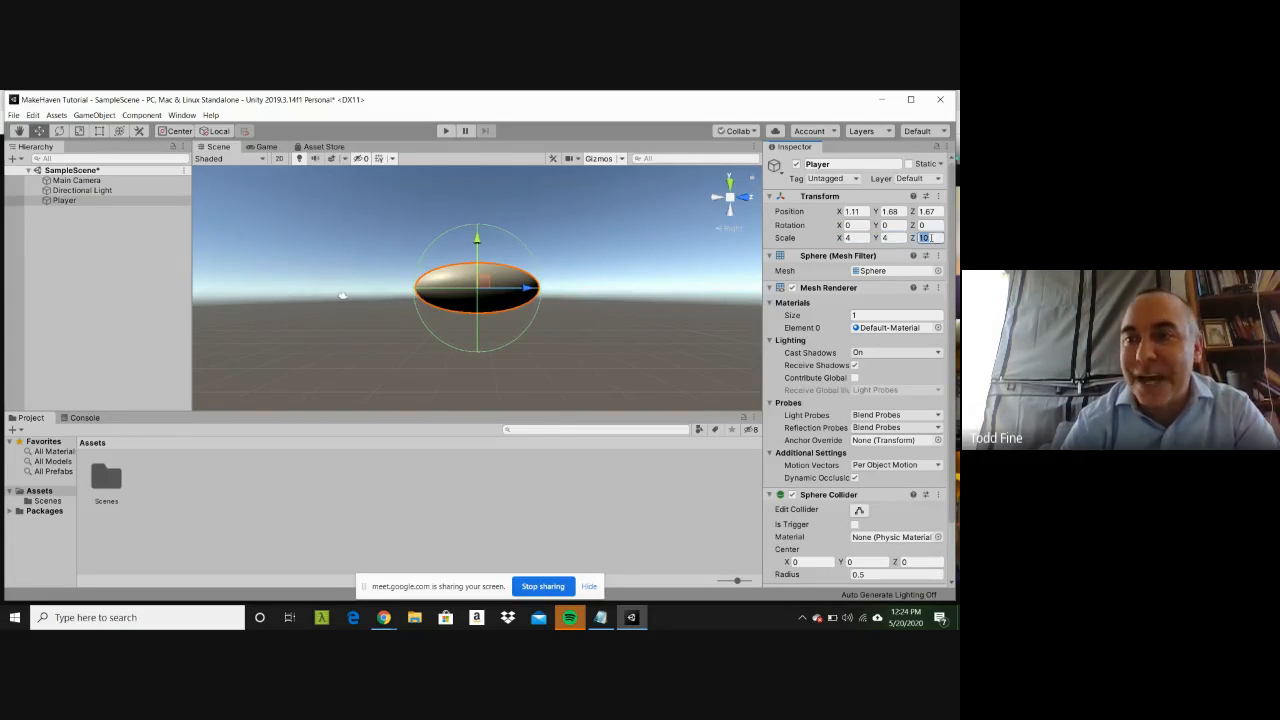
text(3)
key(BackSpace)
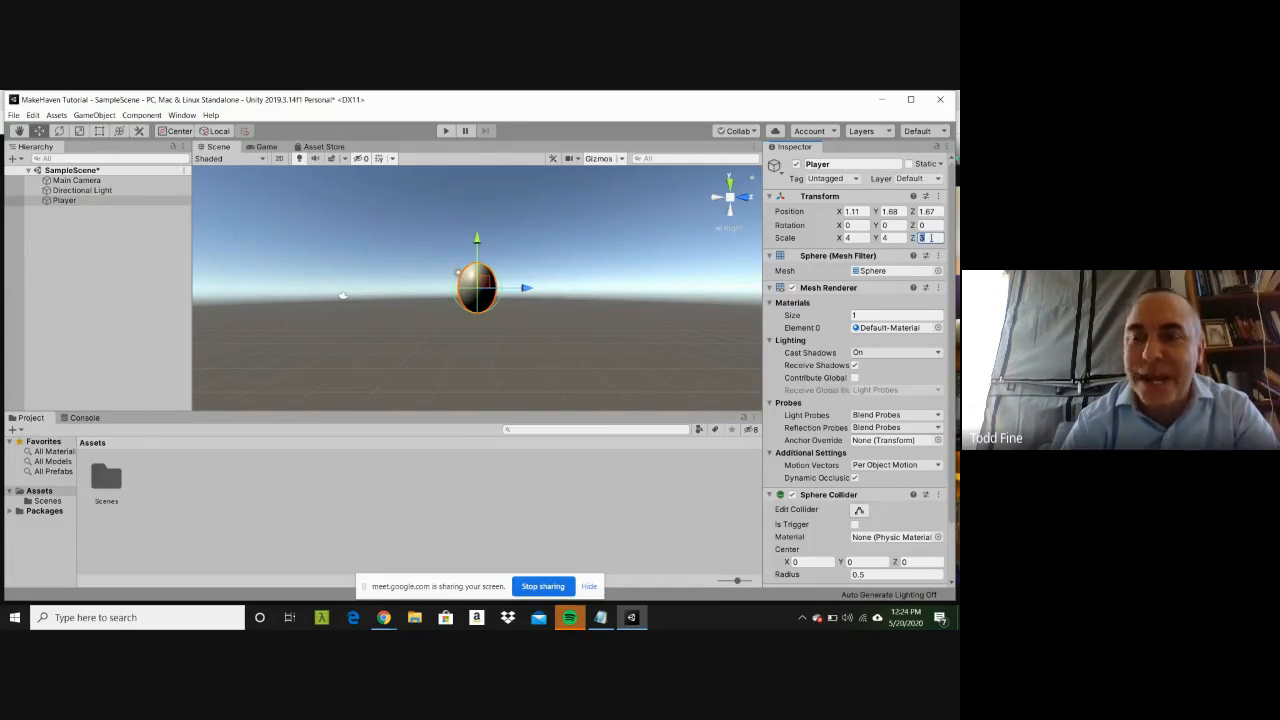
text(5)
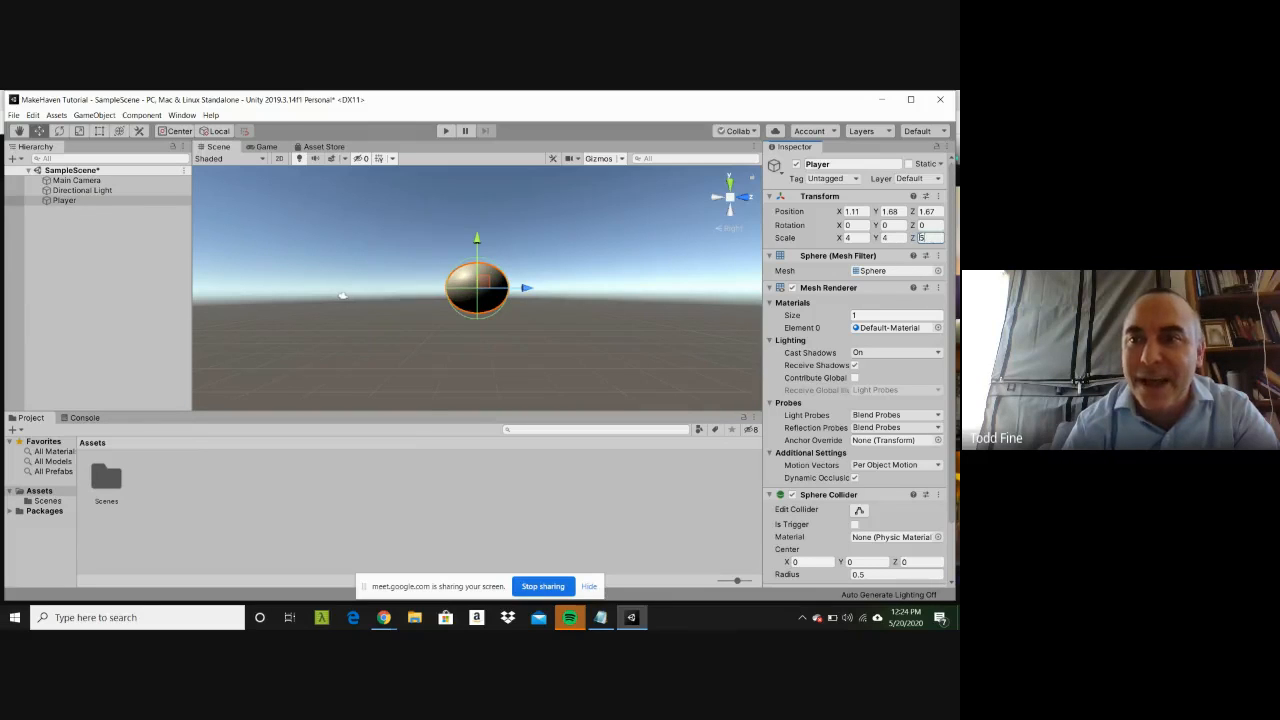
Step: Set the Player sphere's Y and X scale to 5 to match its Z scale
click(898, 238)
text(5)
click(848, 238)
text(5)
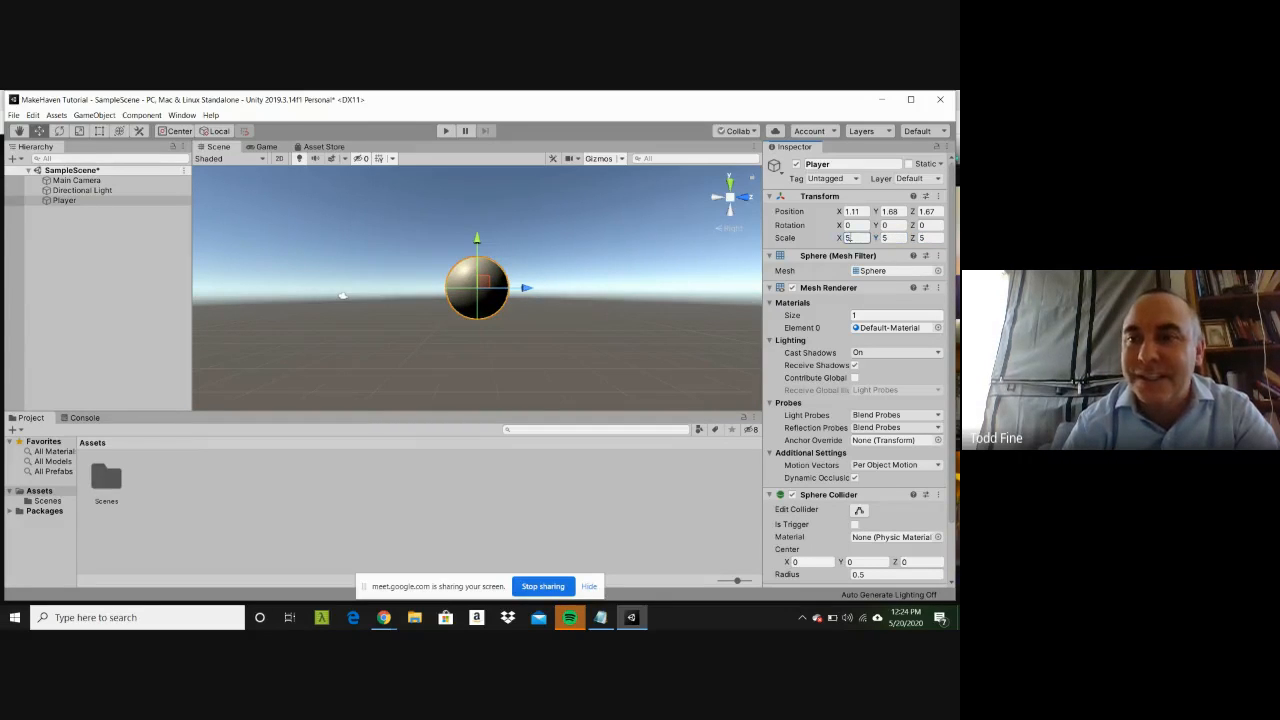
Step: Stretch the Player sphere vertically with a Y scale of 7, and return the Y scale to 5
click(898, 238)
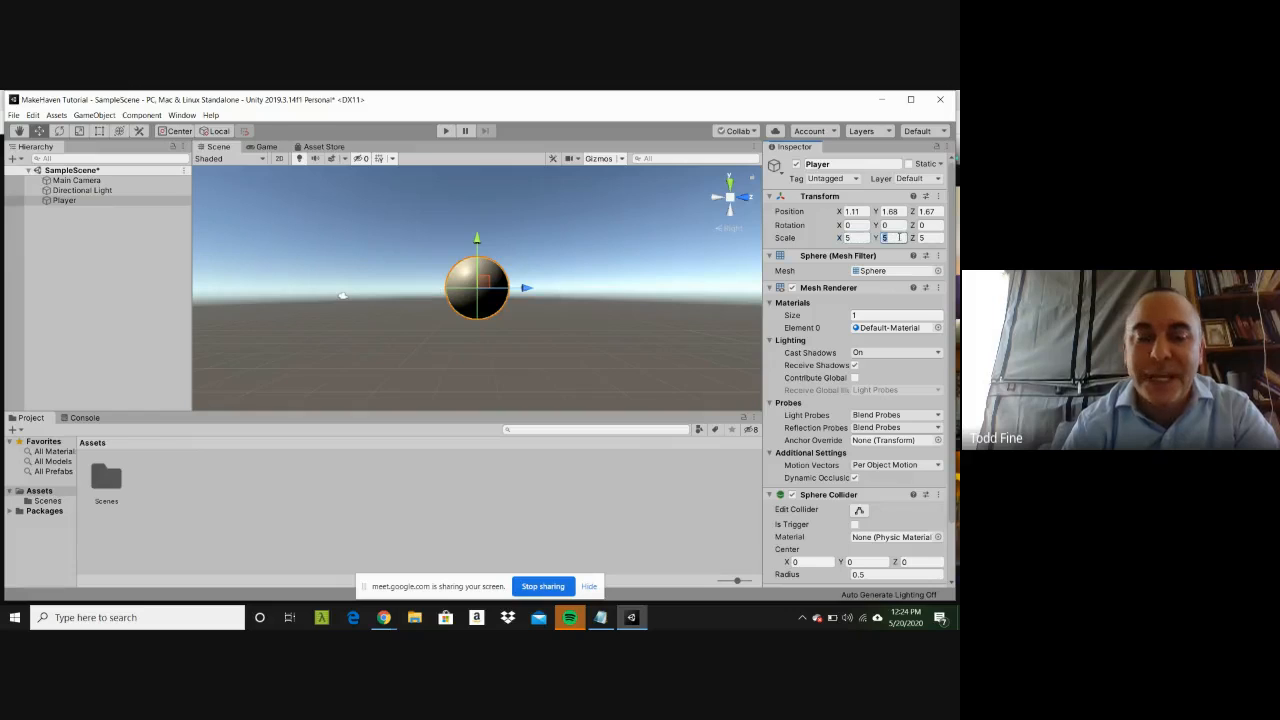
text(7)
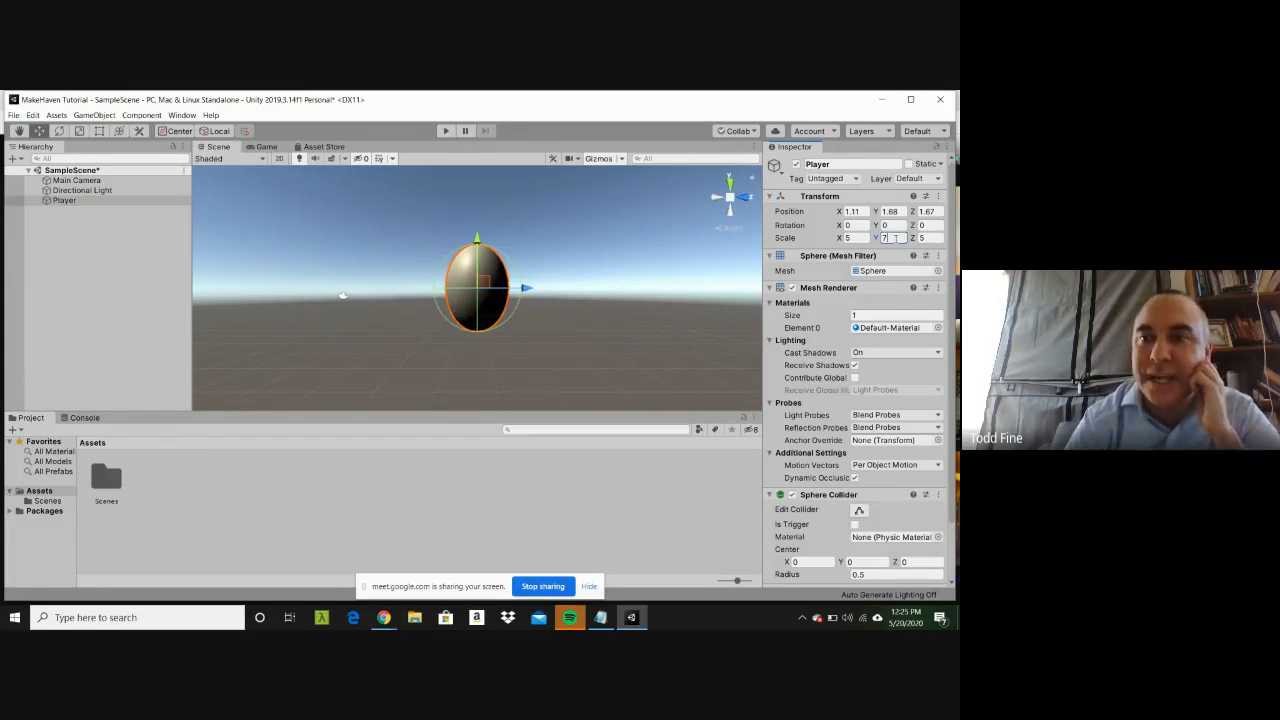
text(5)
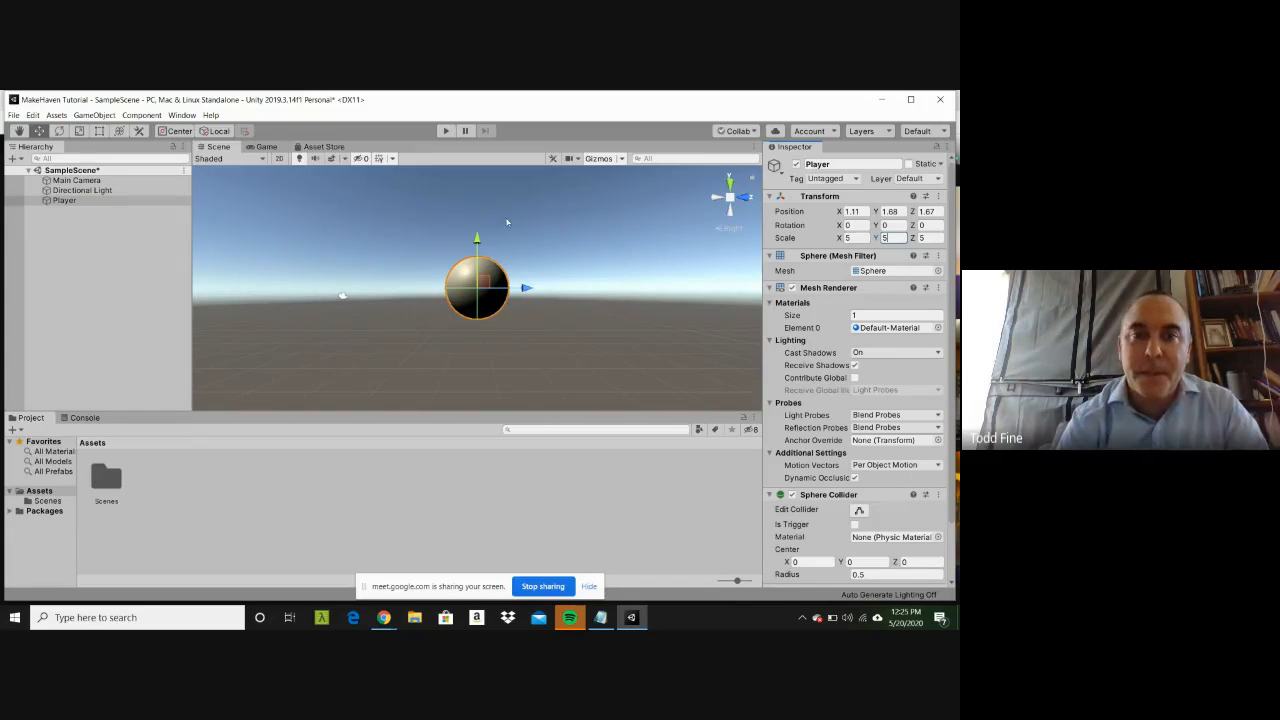
Step: Lower the Player sphere freehand to about Y -1.43, raise it to about Y 5.23, and frame it in the scene
click(477, 240)
drag(477, 240, 477, 277)
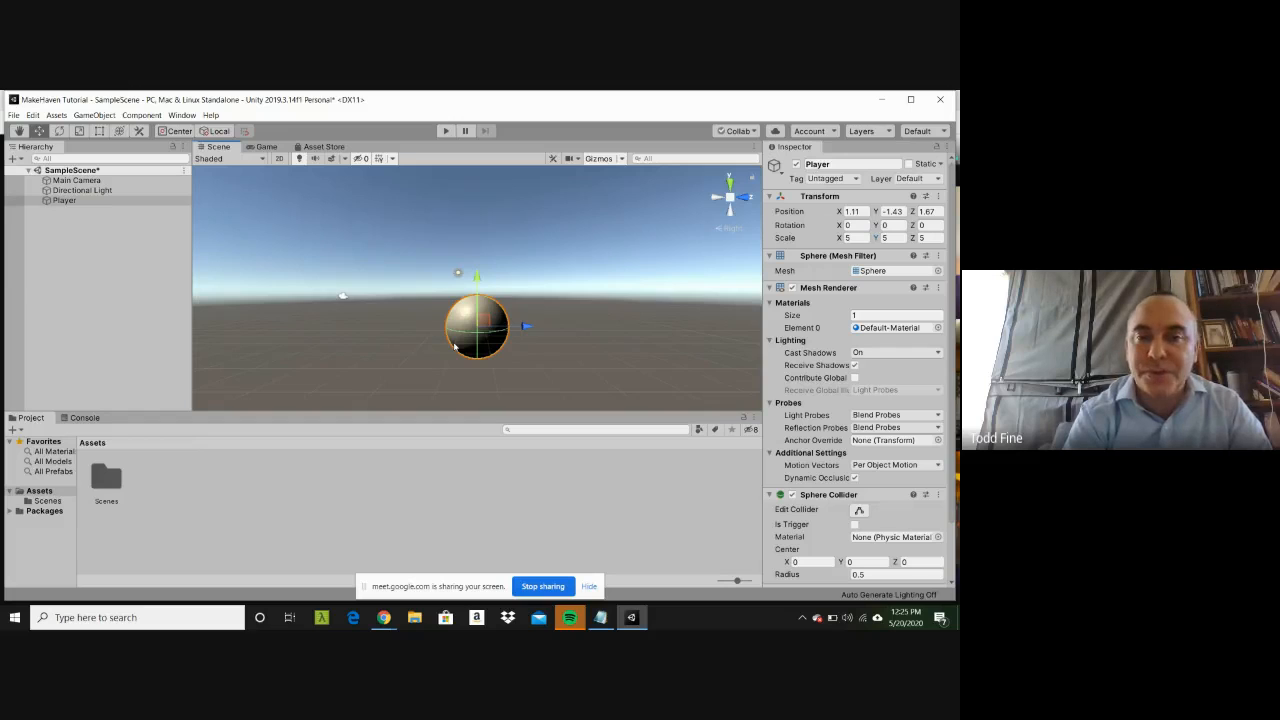
key(f)
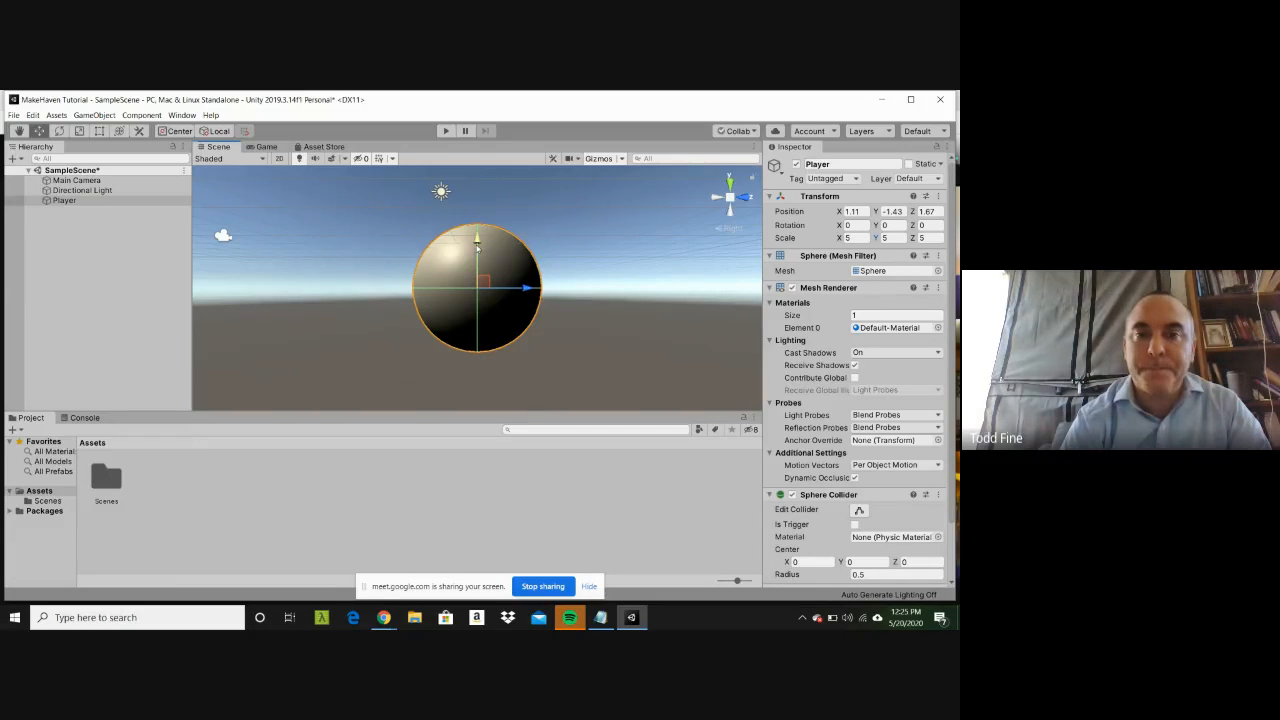
drag(477, 243, 477, 95)
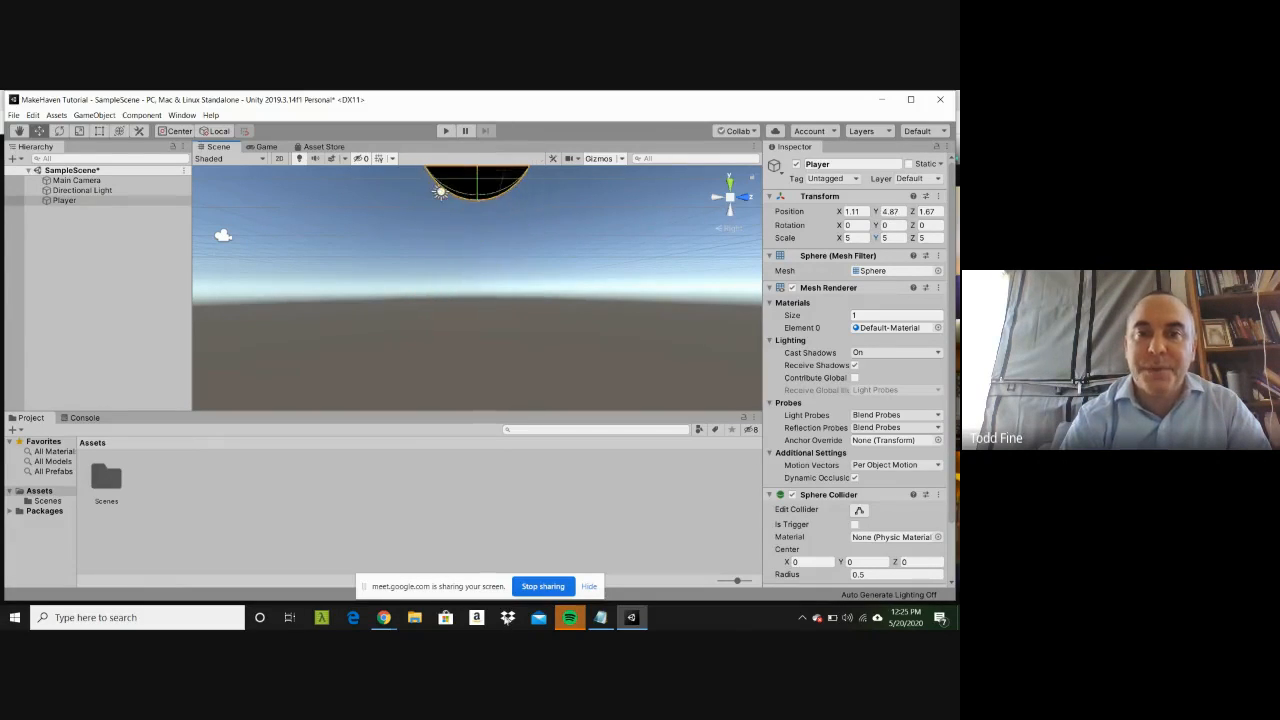
drag(504, 616, 504, 608)
key(f)
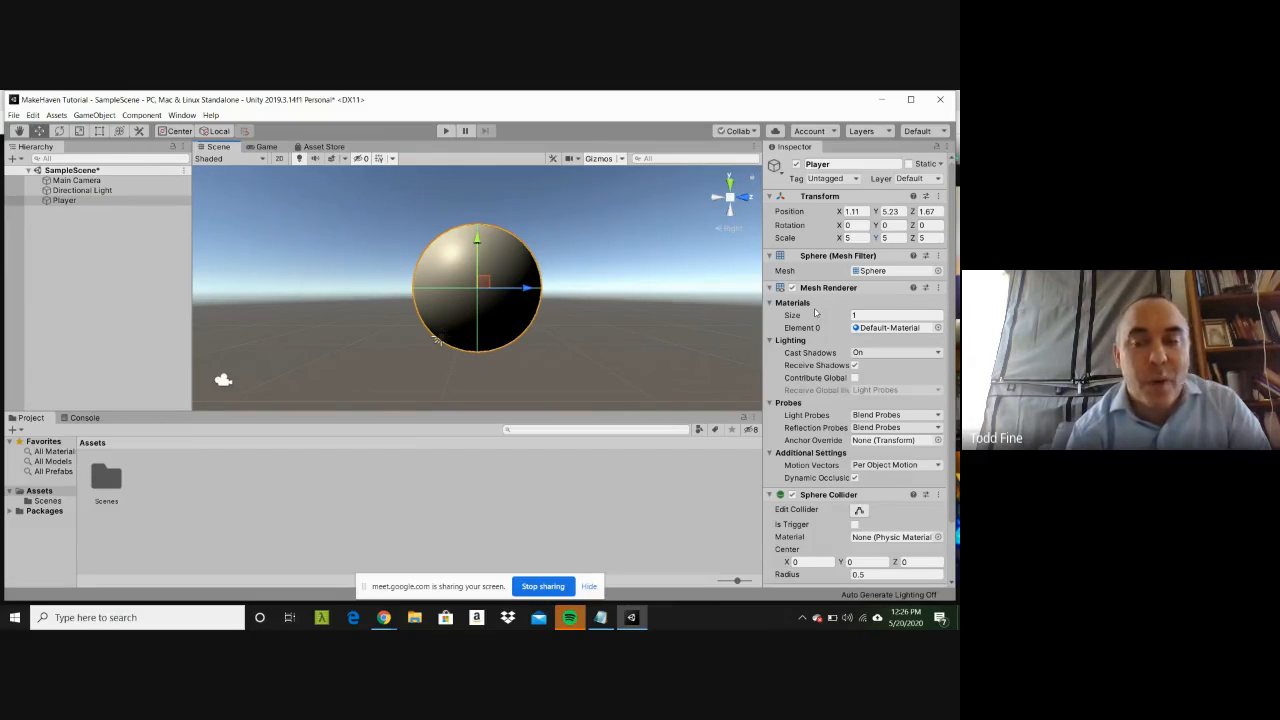
Step: Deselect the sphere and create a folder named Materials inside the project's Assets folder
click(302, 488)
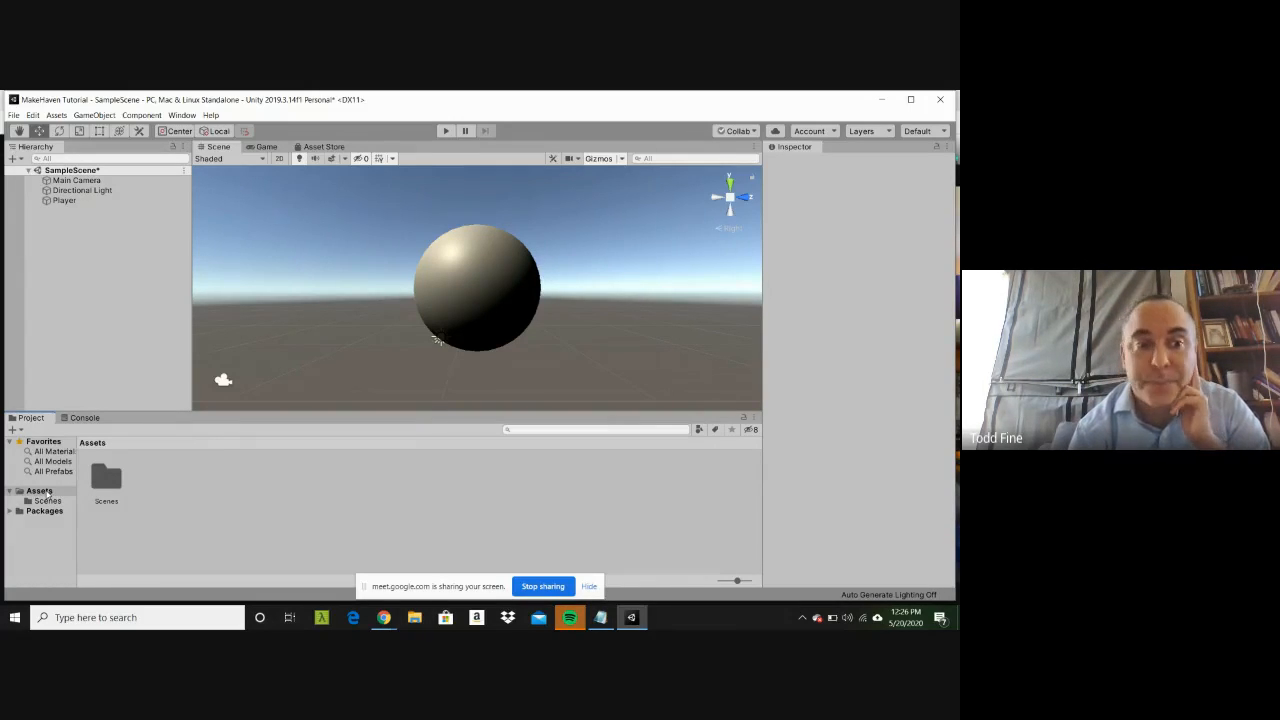
click(40, 491)
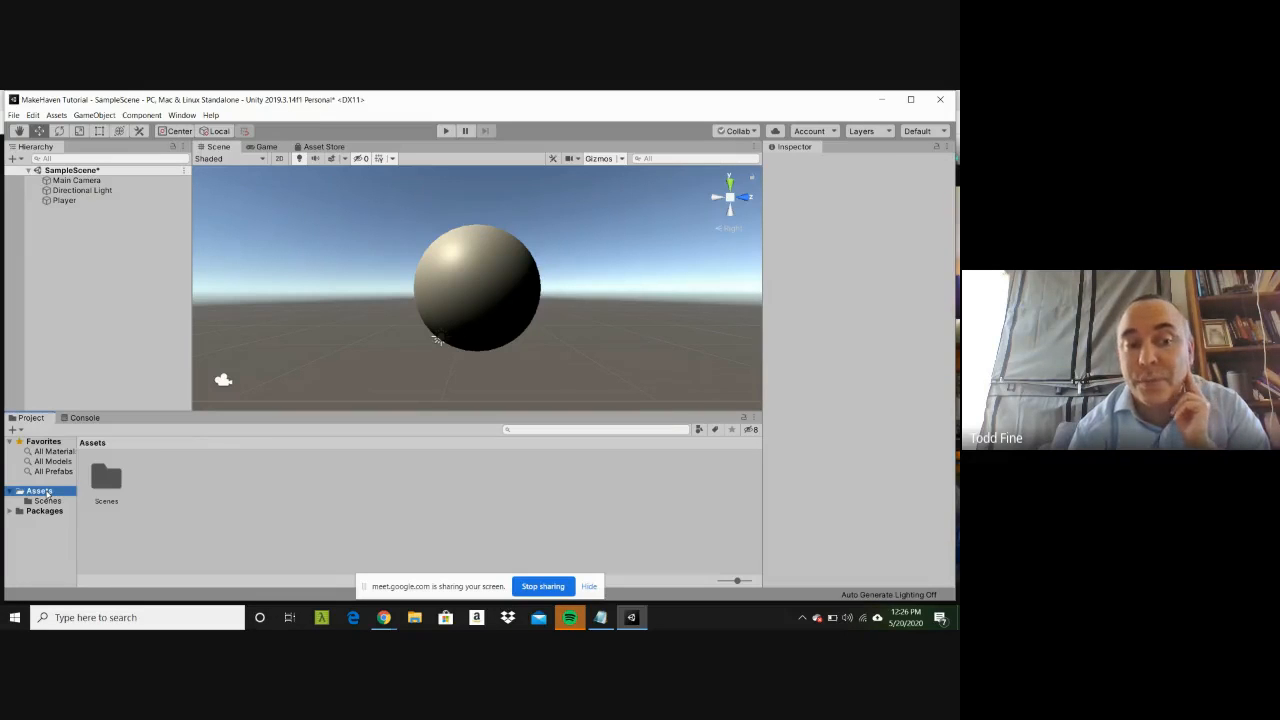
right_click(47, 494)
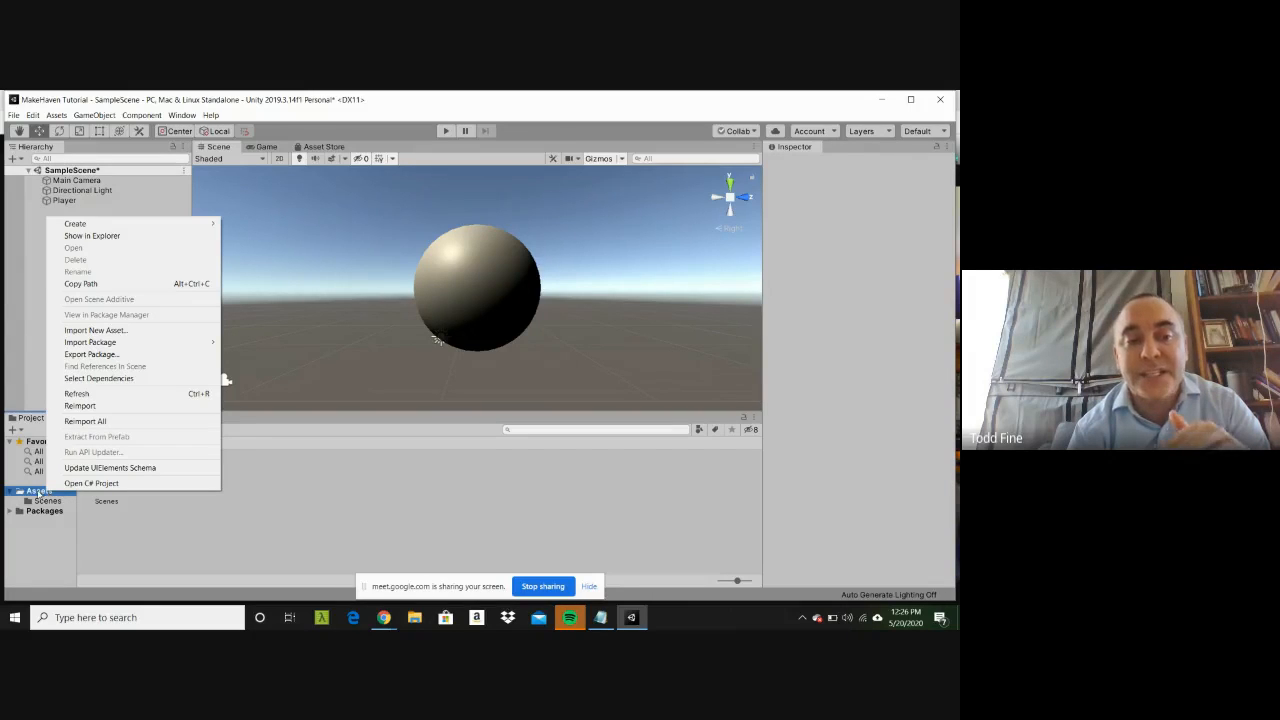
click(39, 494)
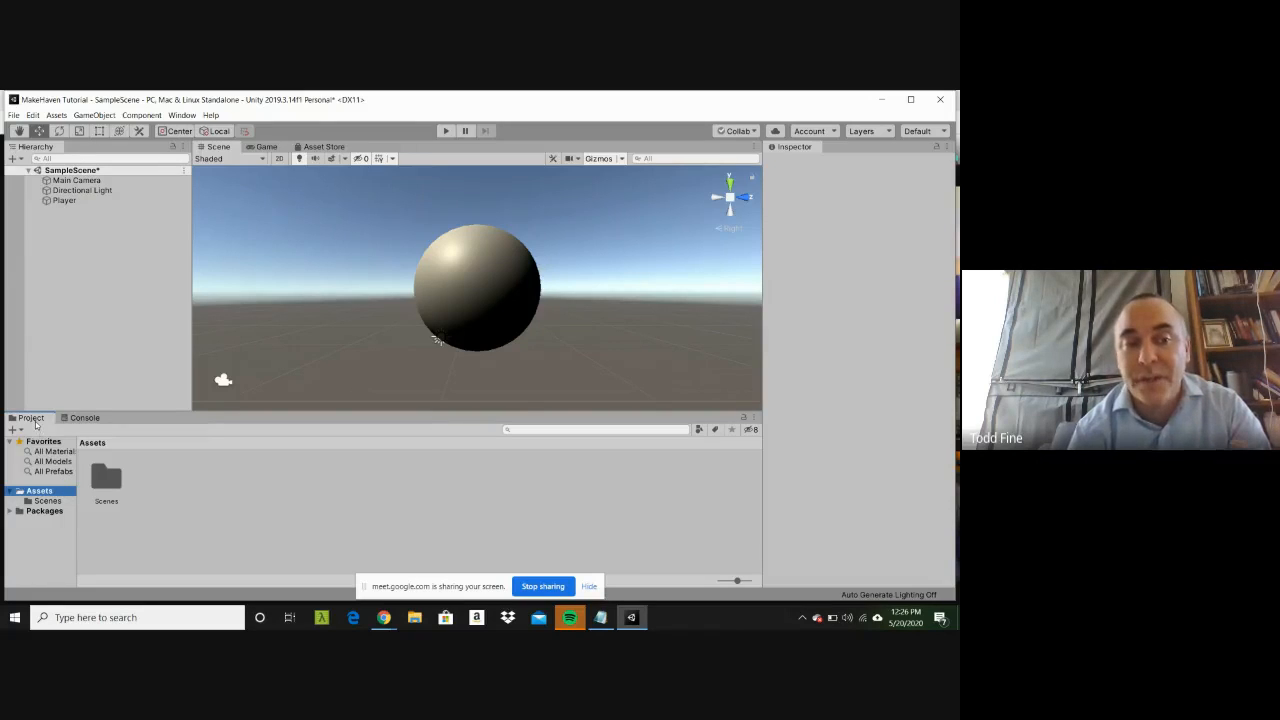
right_click(36, 494)
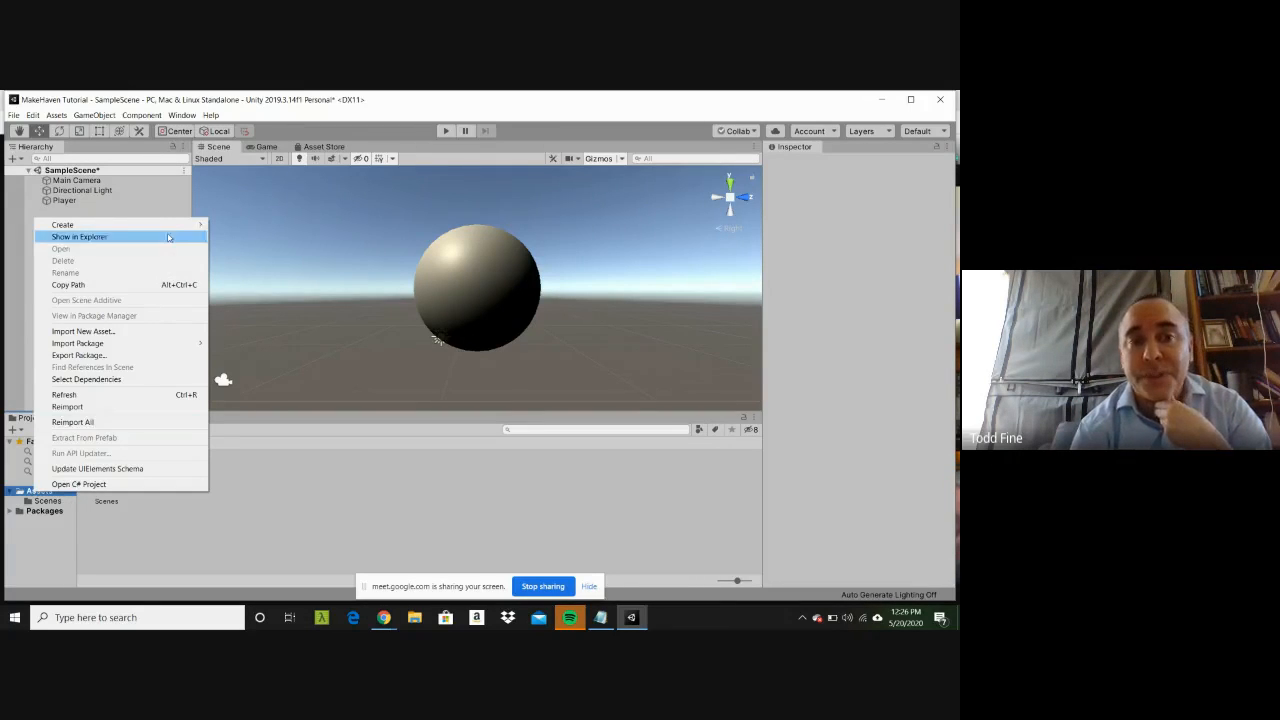
mouse_move(170, 229)
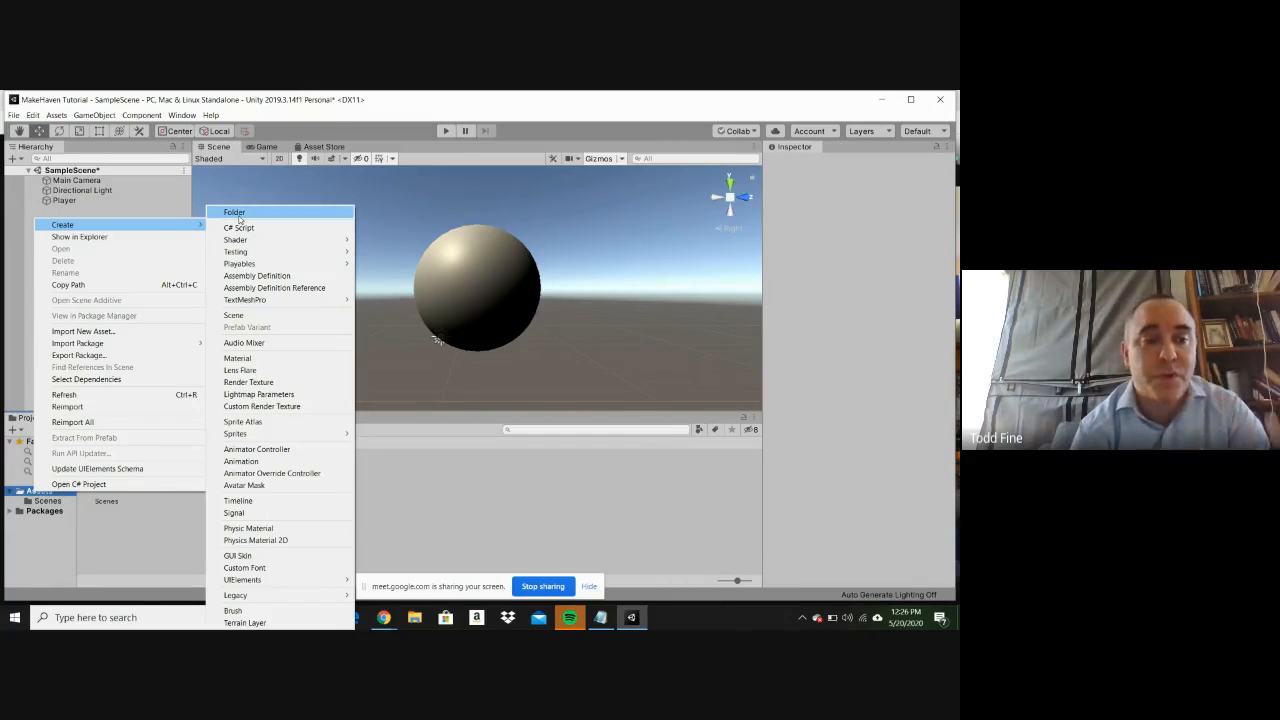
click(239, 218)
text(M)
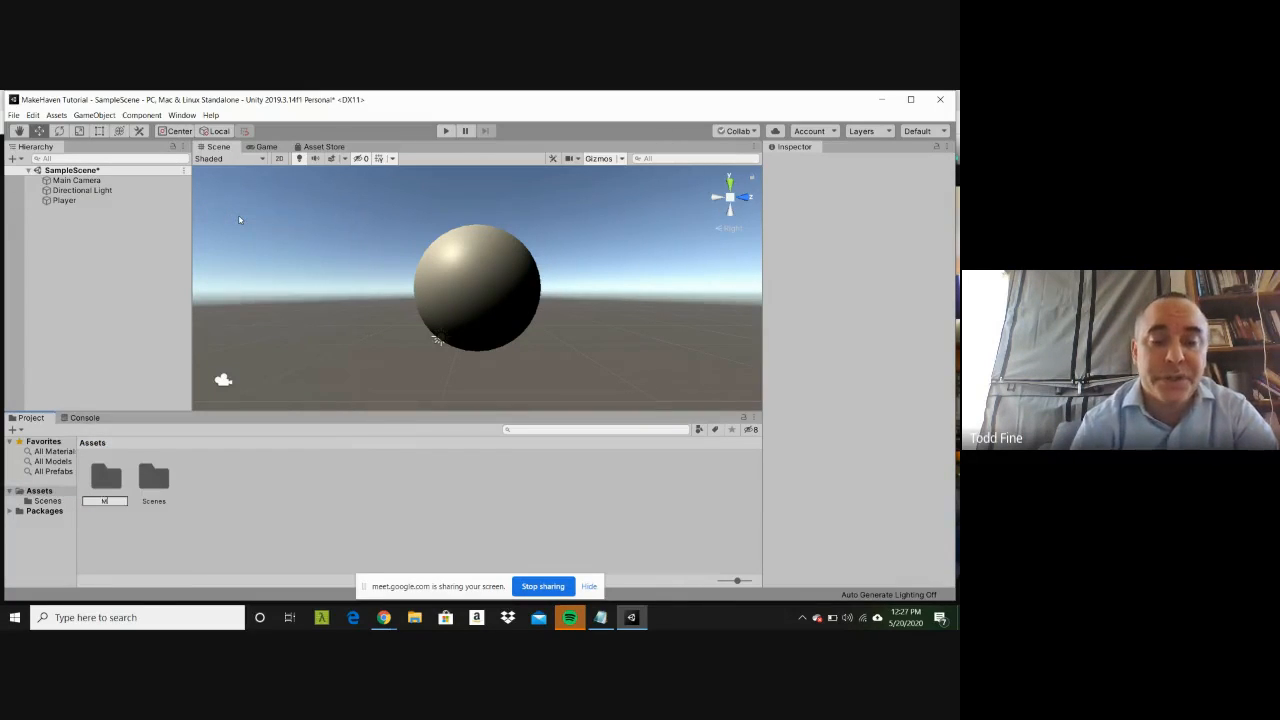
text(aterials)
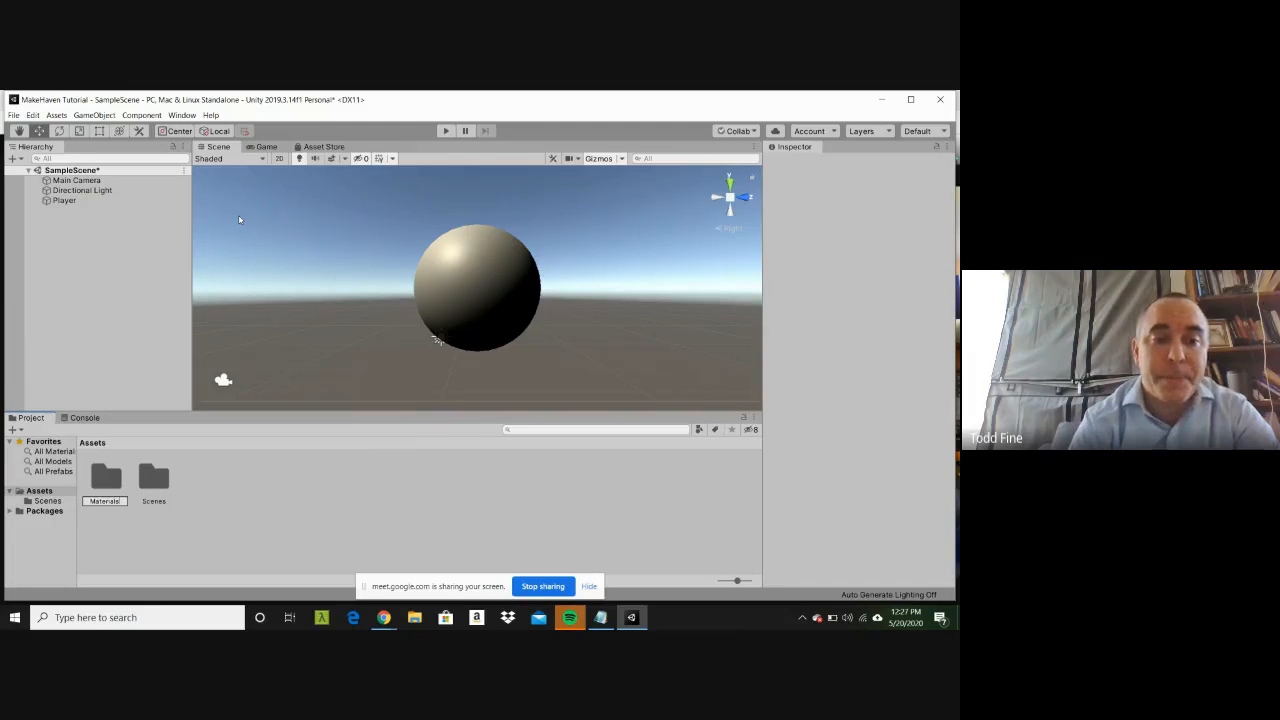
key(Return)
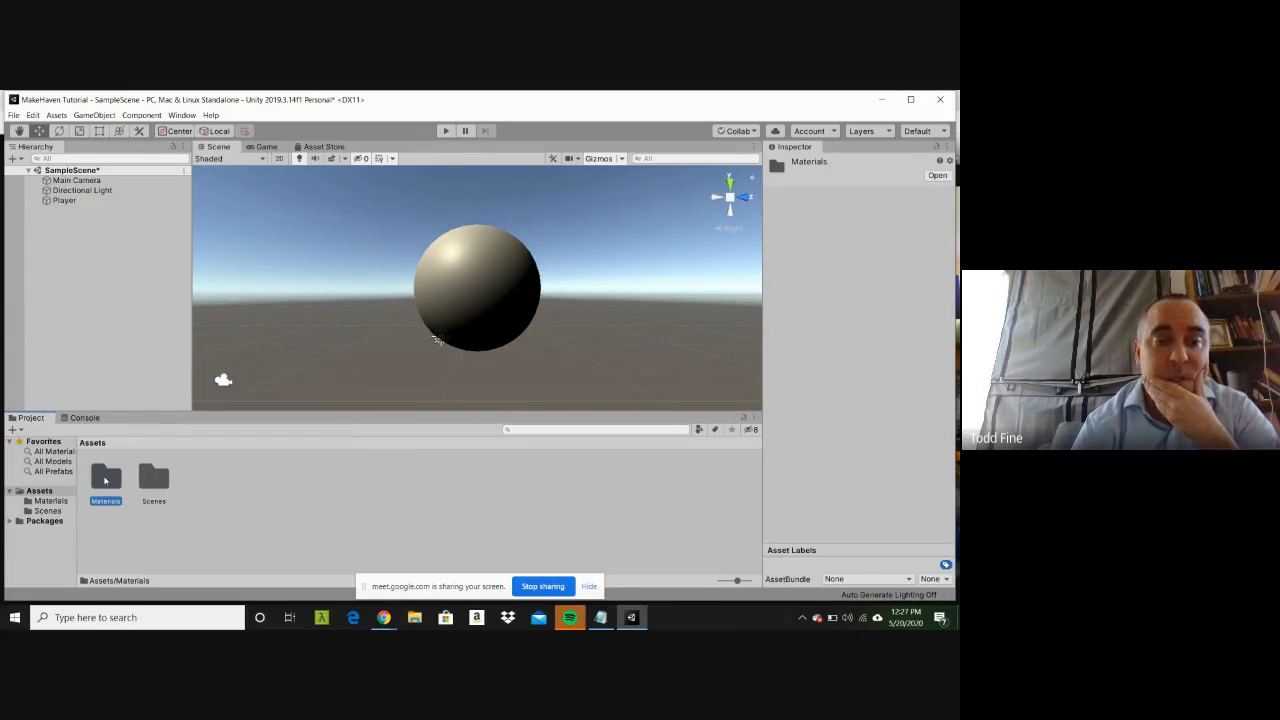
Step: Open the Materials folder and create a new material in it, keeping the default name
double_click(105, 481)
right_click(176, 486)
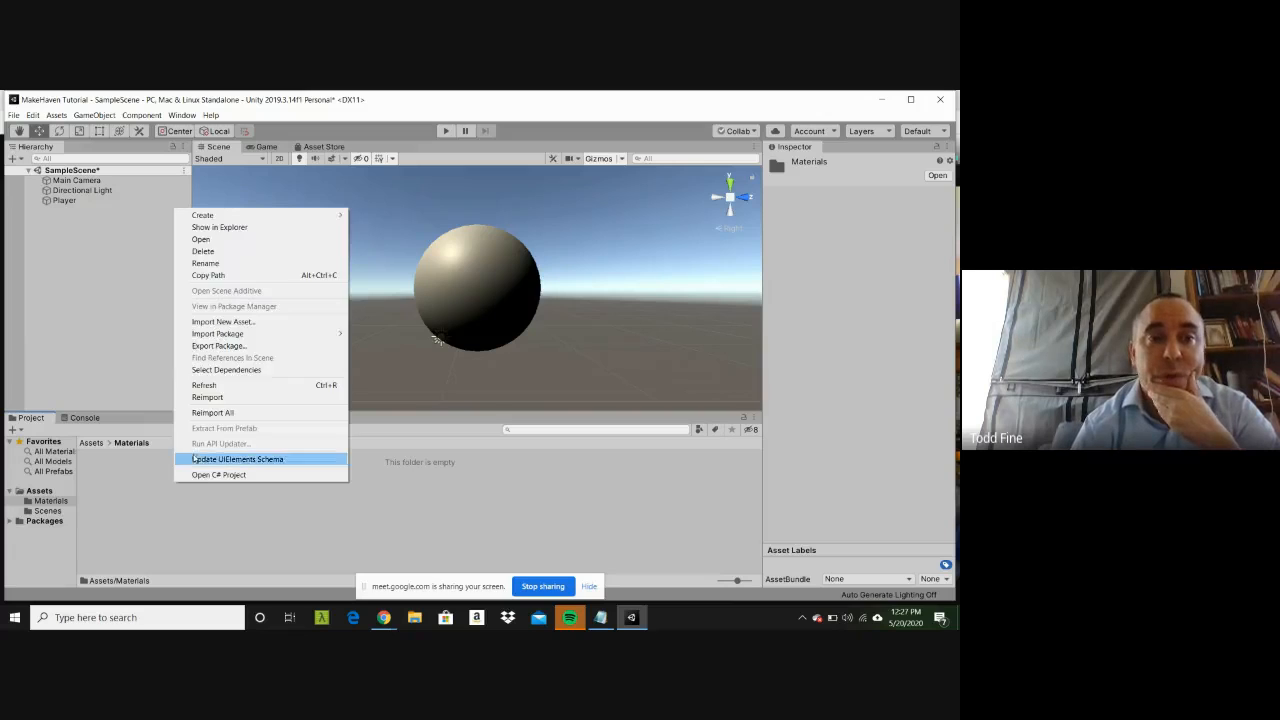
mouse_move(305, 217)
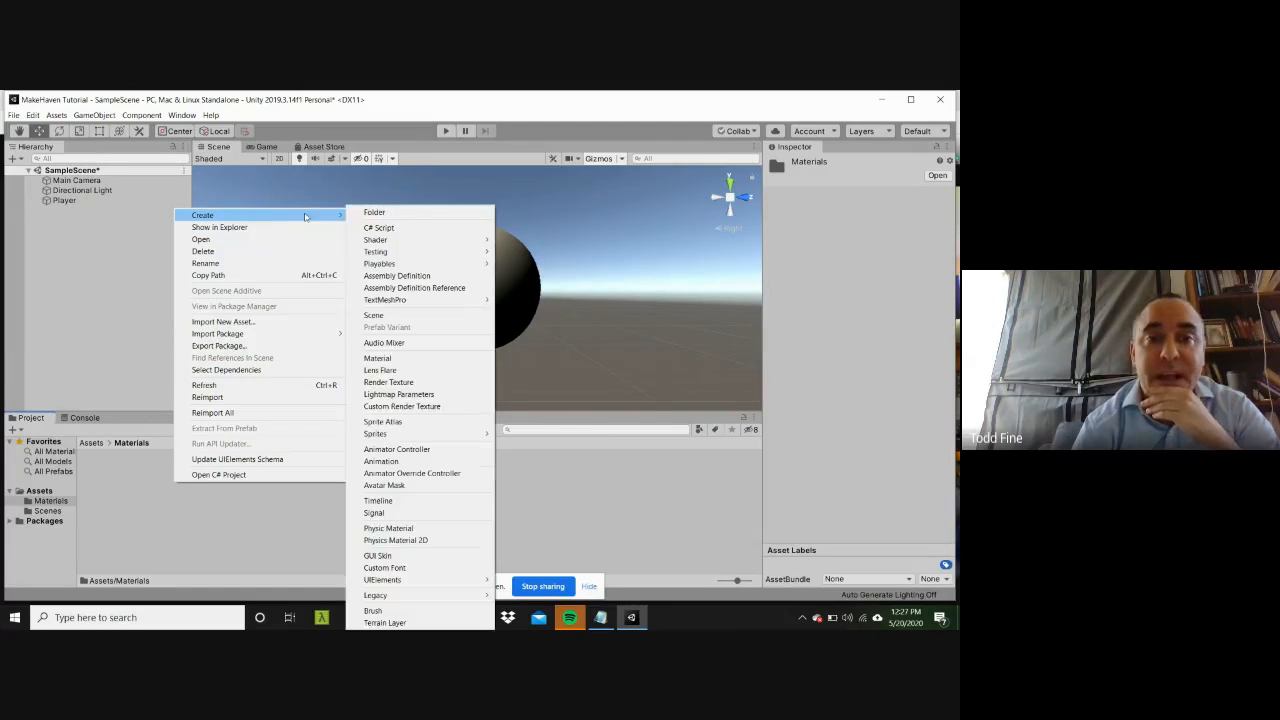
click(390, 358)
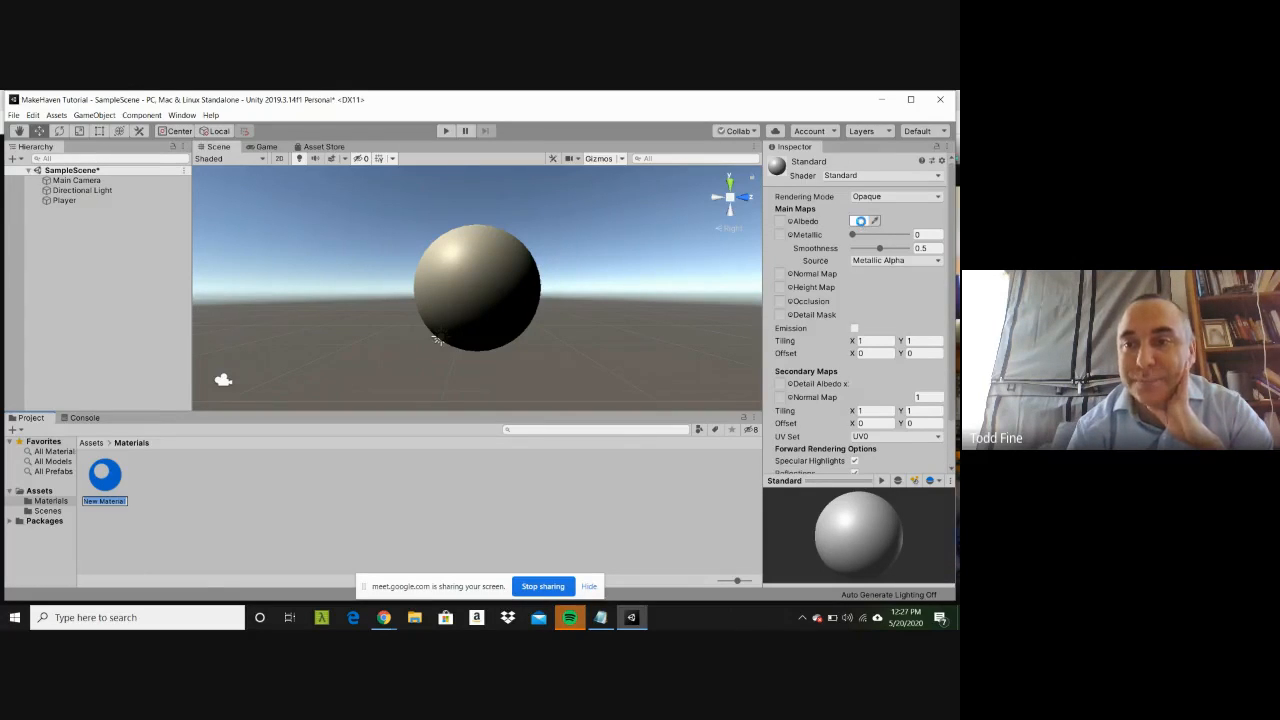
click(862, 221)
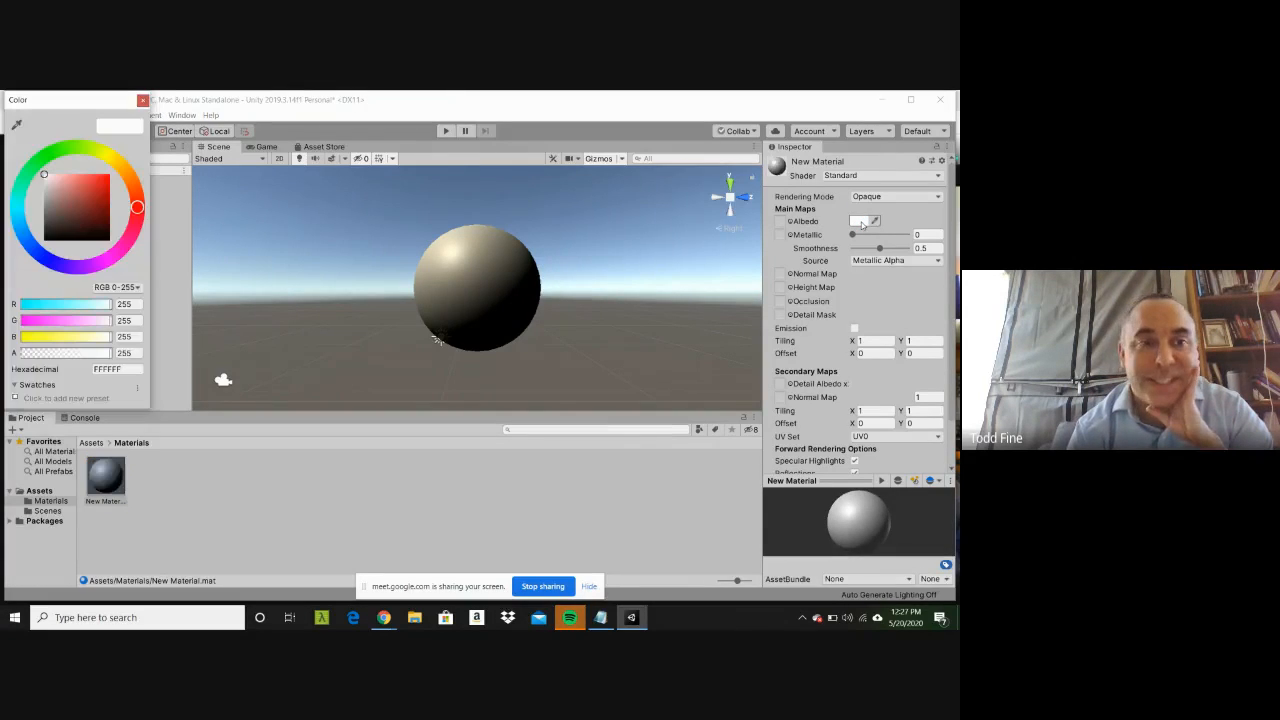
click(39, 255)
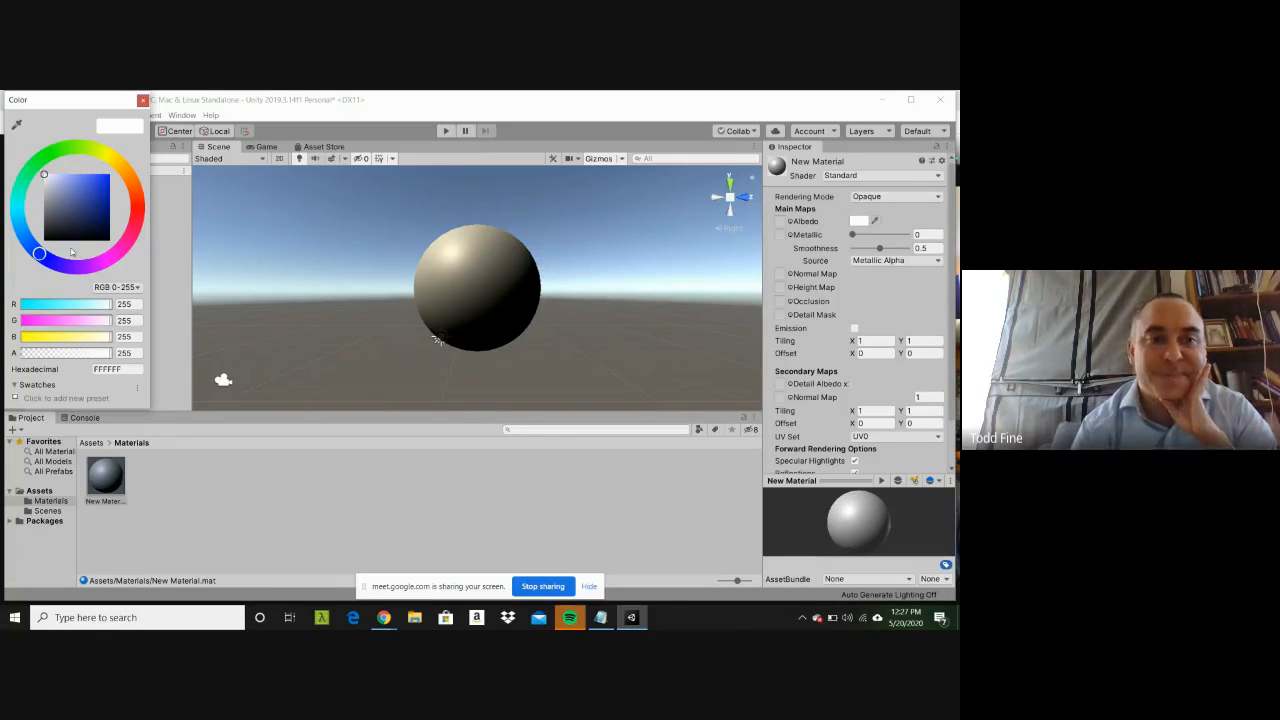
key(Escape)
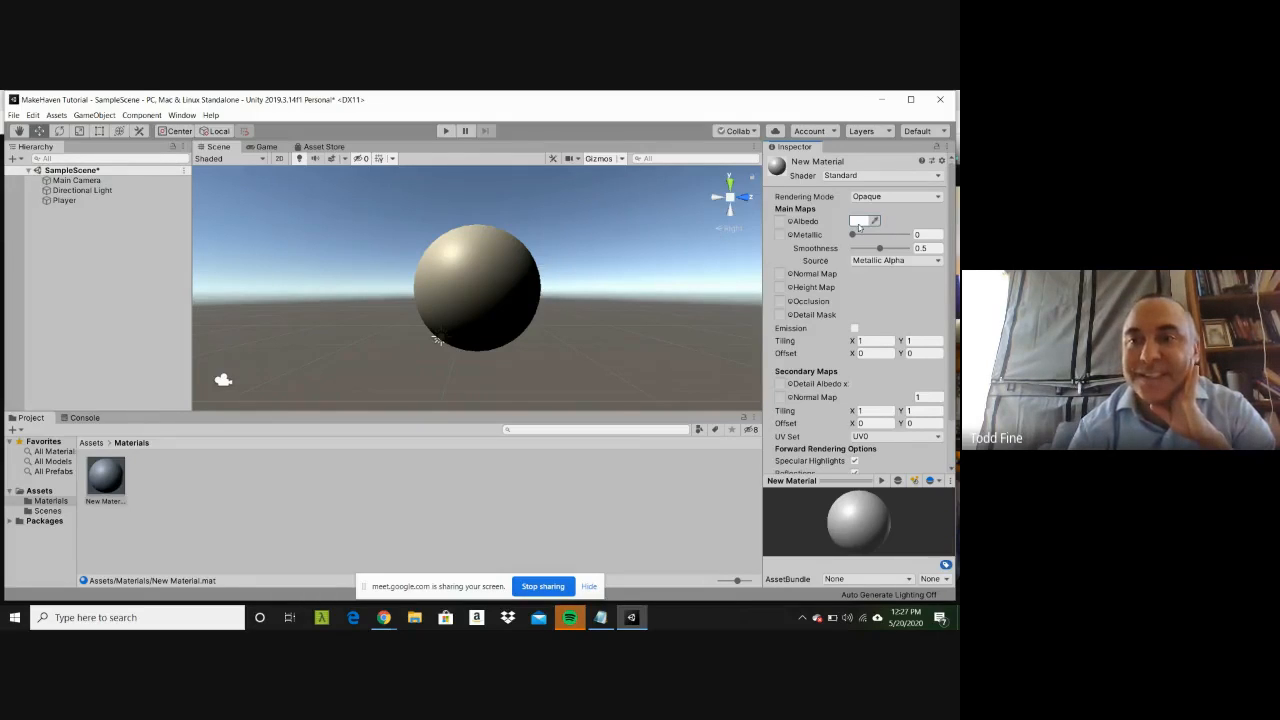
Step: Set the new material's albedo color to a strong blue close to hex 113FEF
click(858, 221)
click(36, 252)
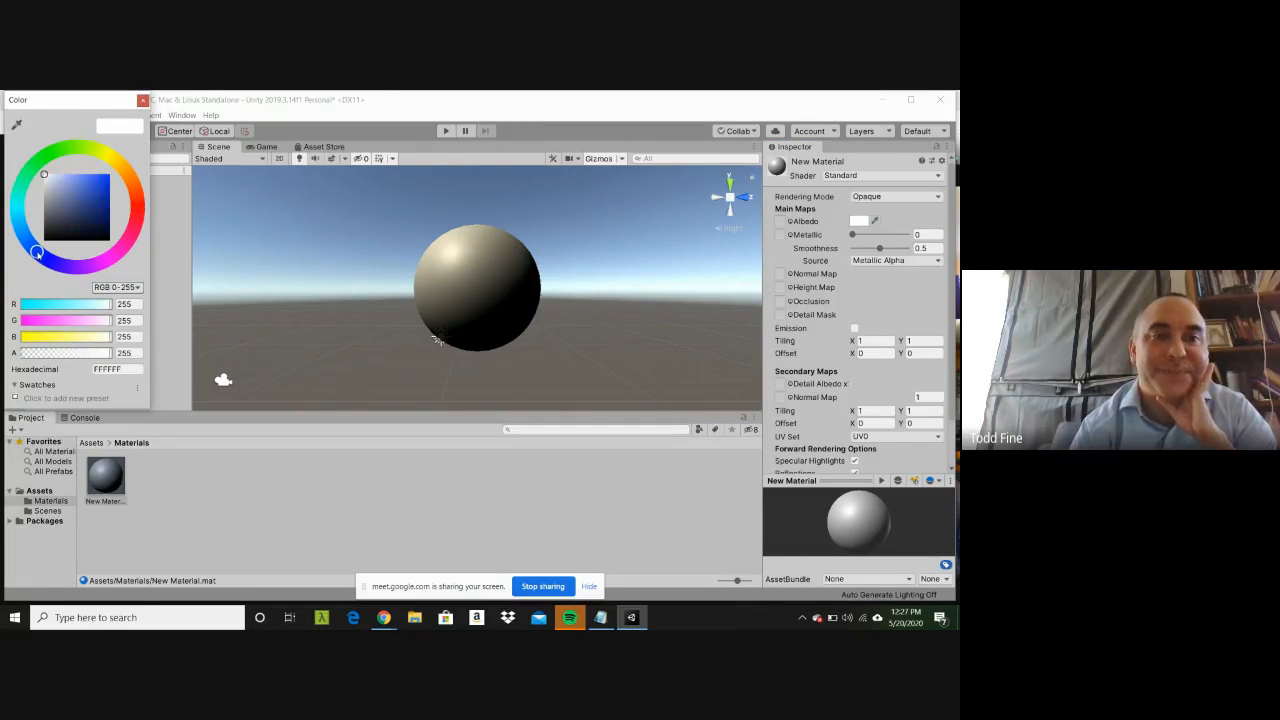
drag(90, 190, 106, 181)
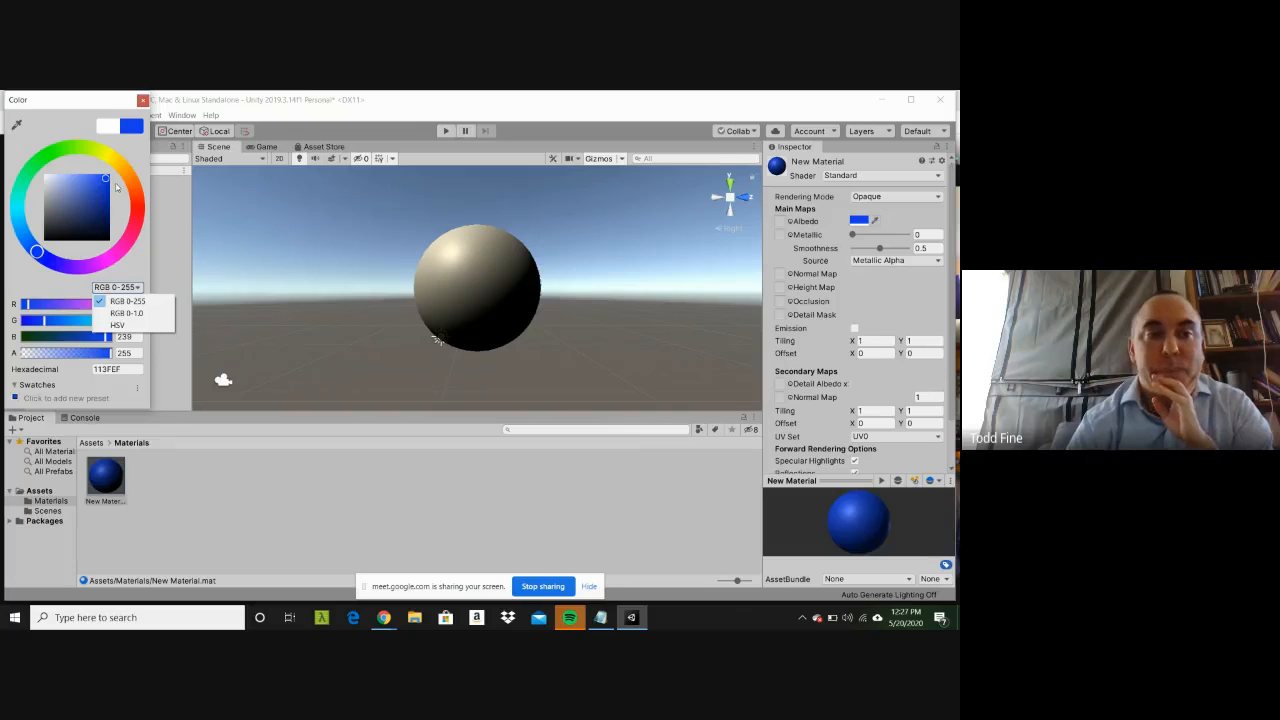
click(131, 258)
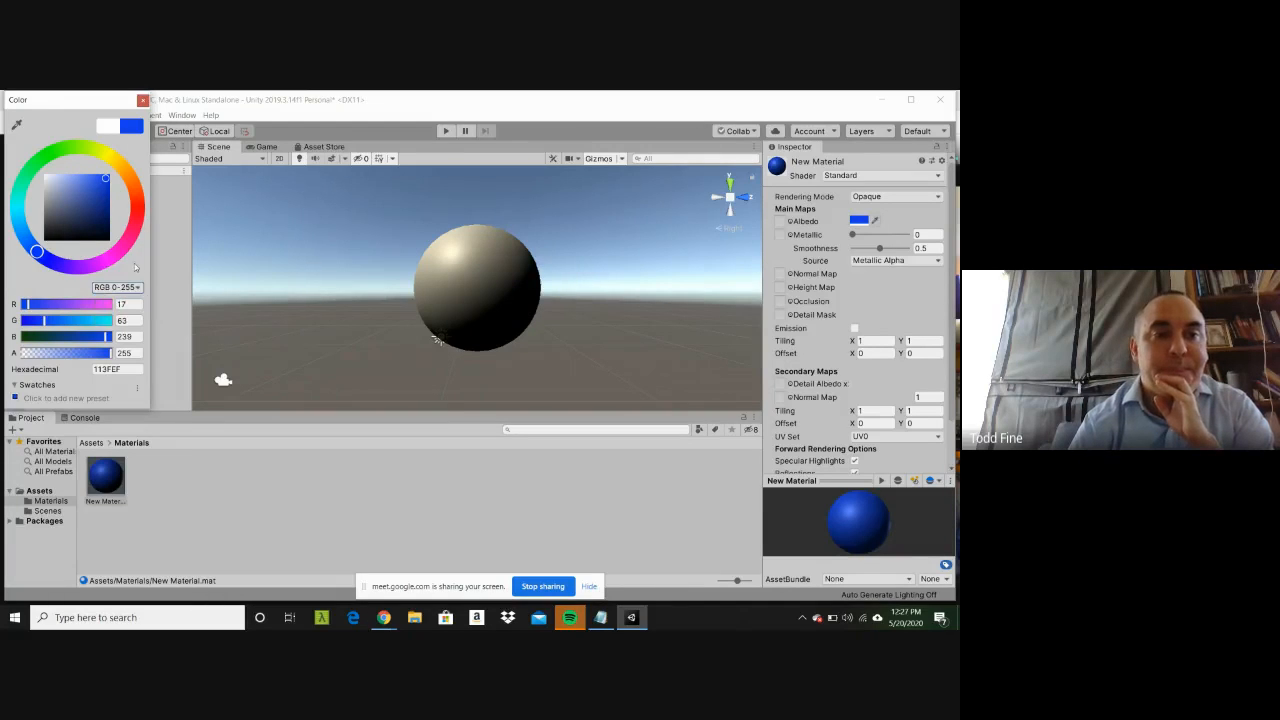
click(104, 188)
key(Return)
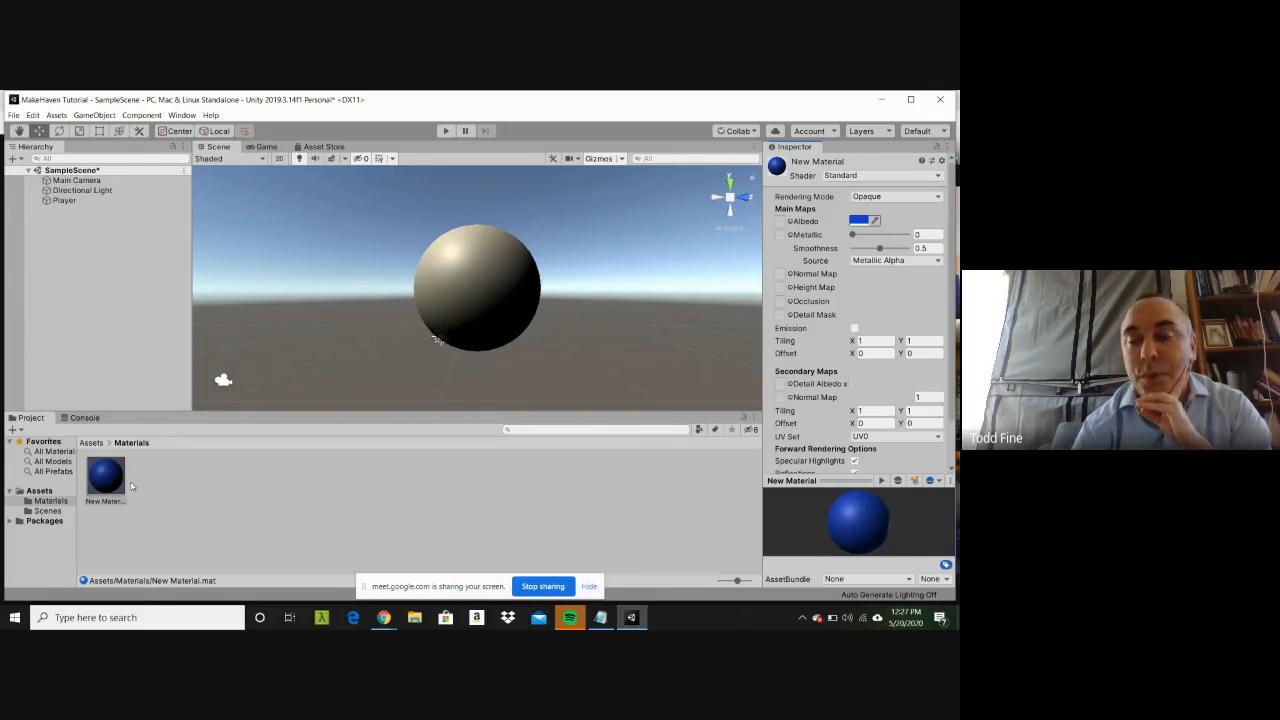
Step: Apply the blue New Material to the Player sphere and deselect the sphere
click(120, 201)
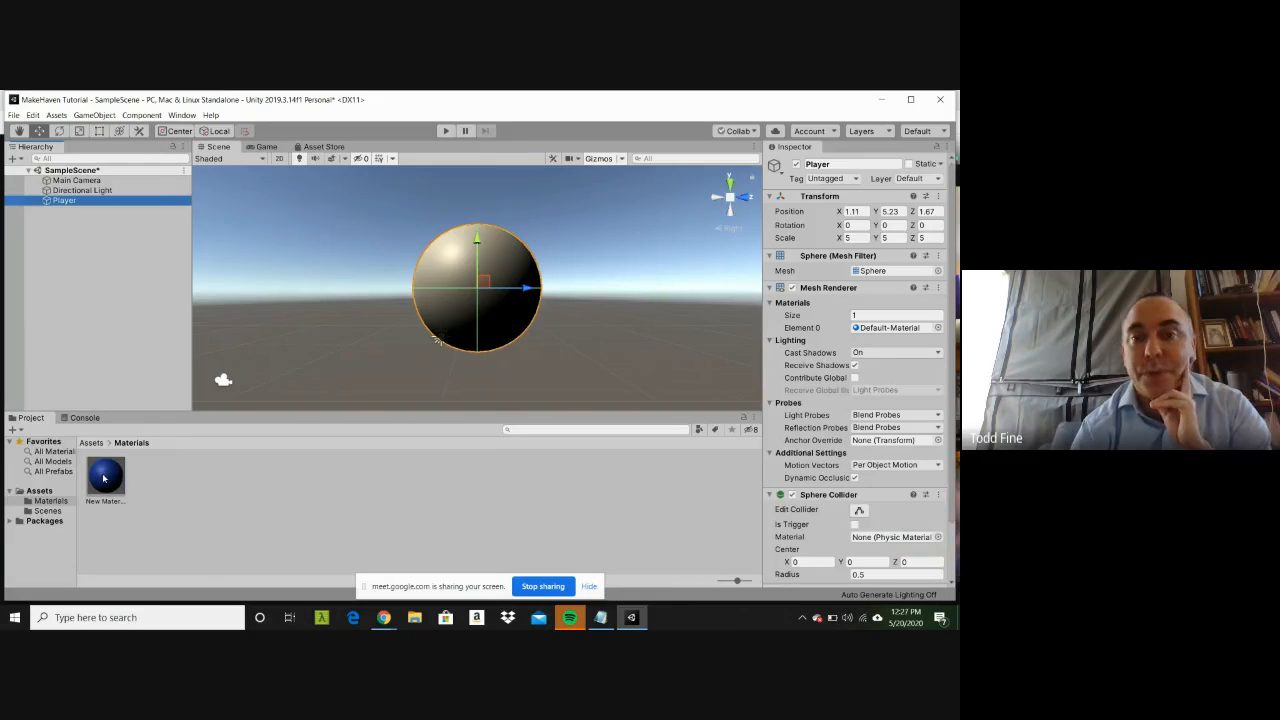
drag(102, 473, 150, 466)
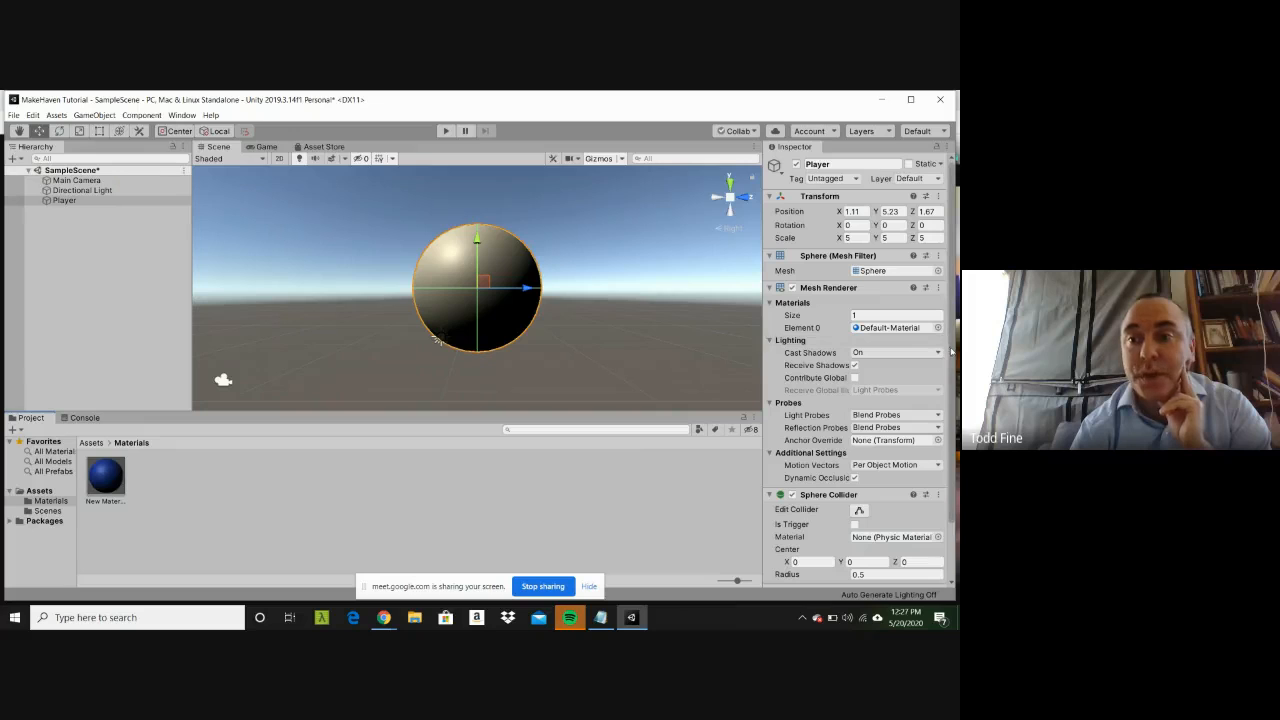
scroll(951, 352, down, 3)
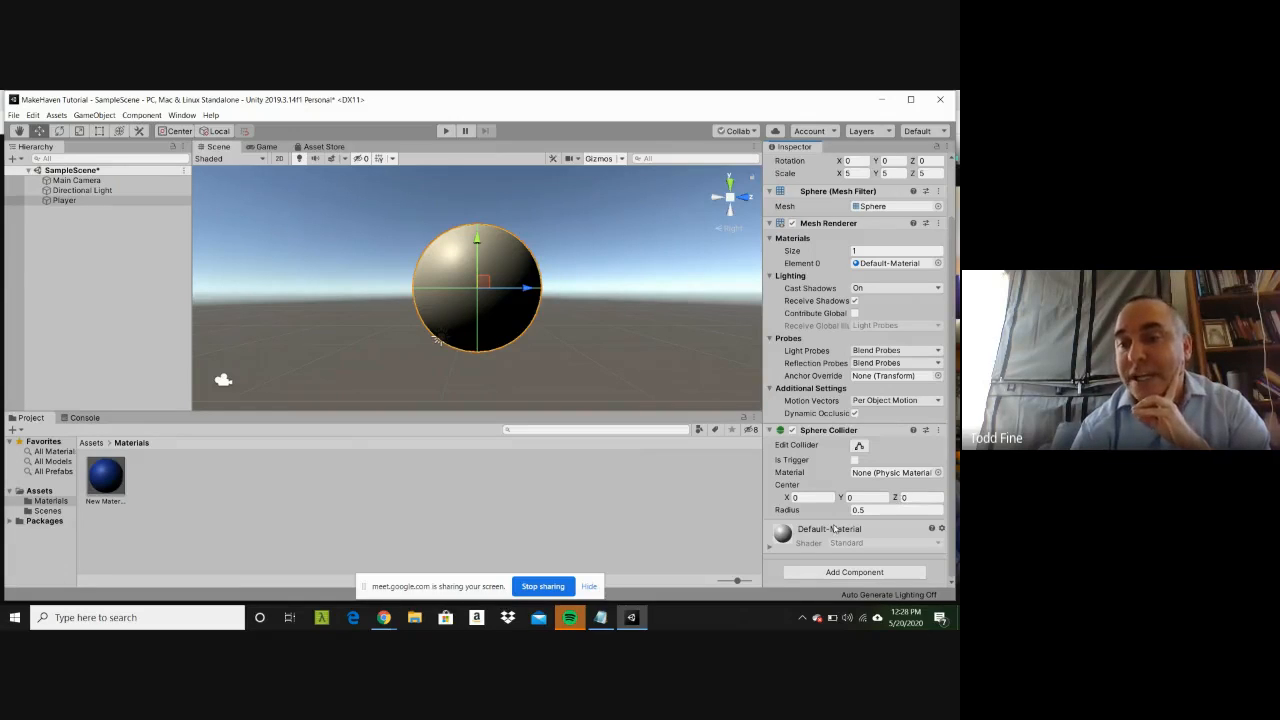
click(113, 481)
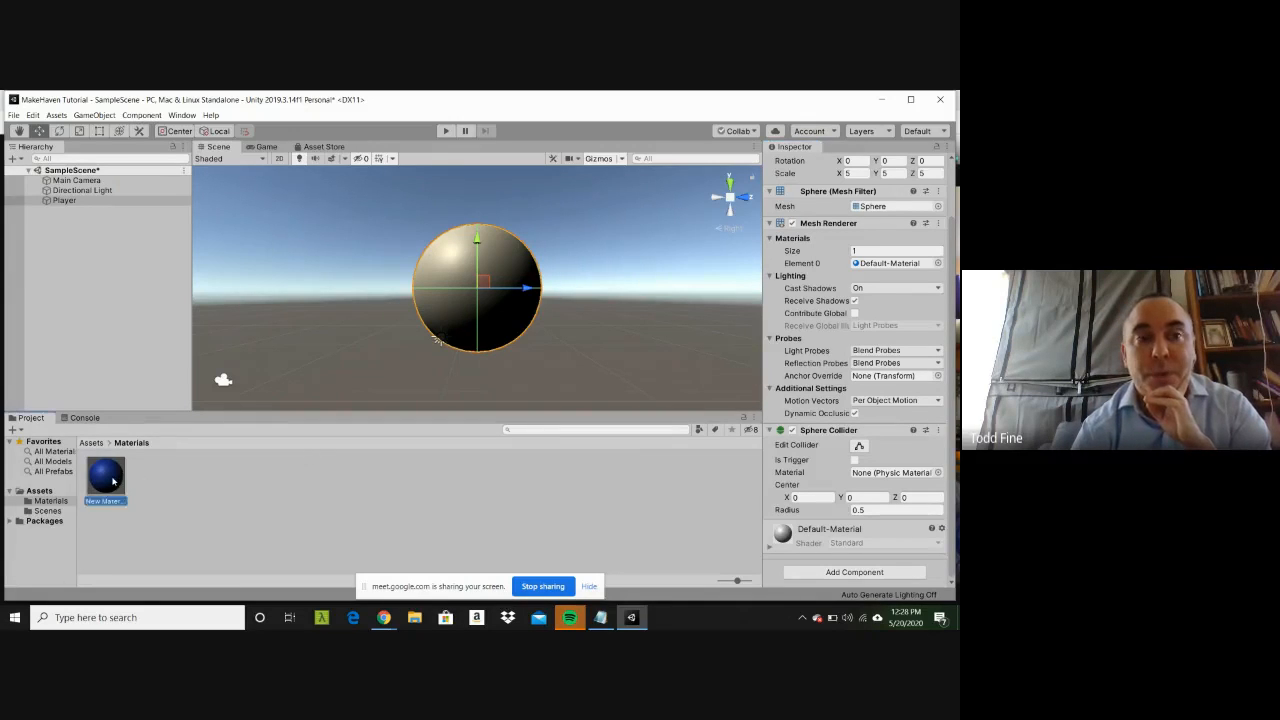
drag(113, 481, 142, 196)
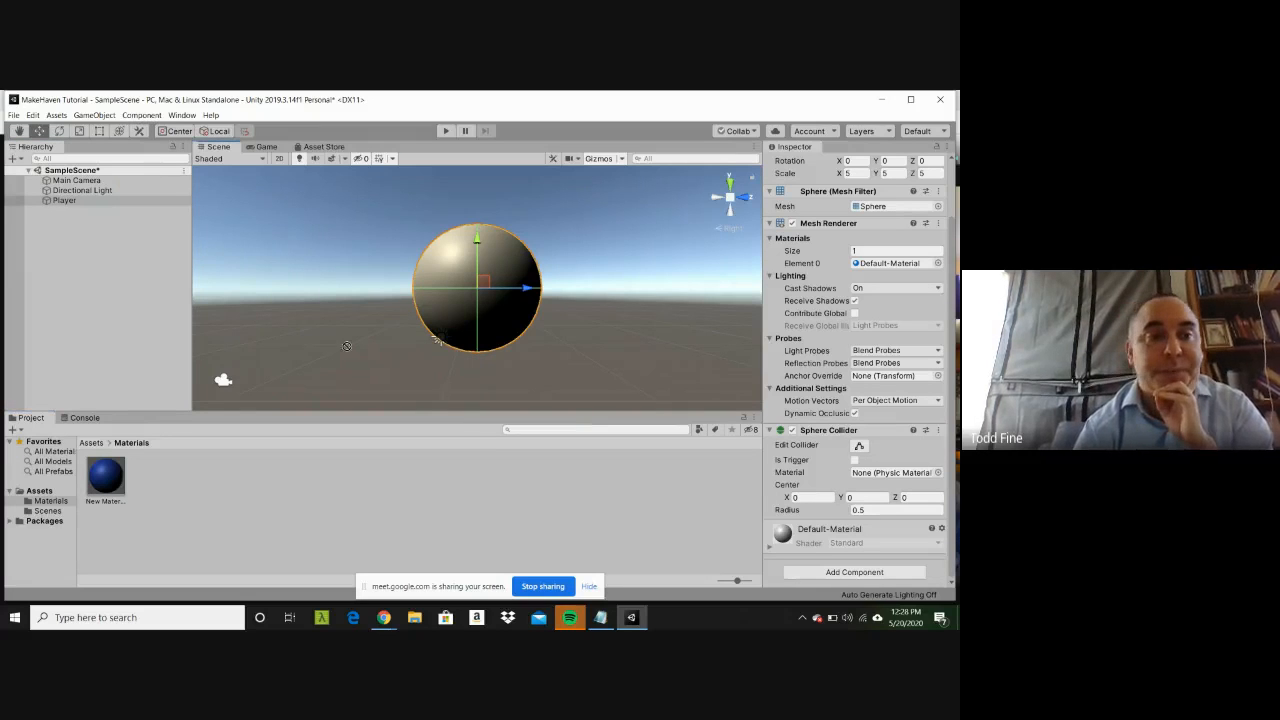
click(119, 201)
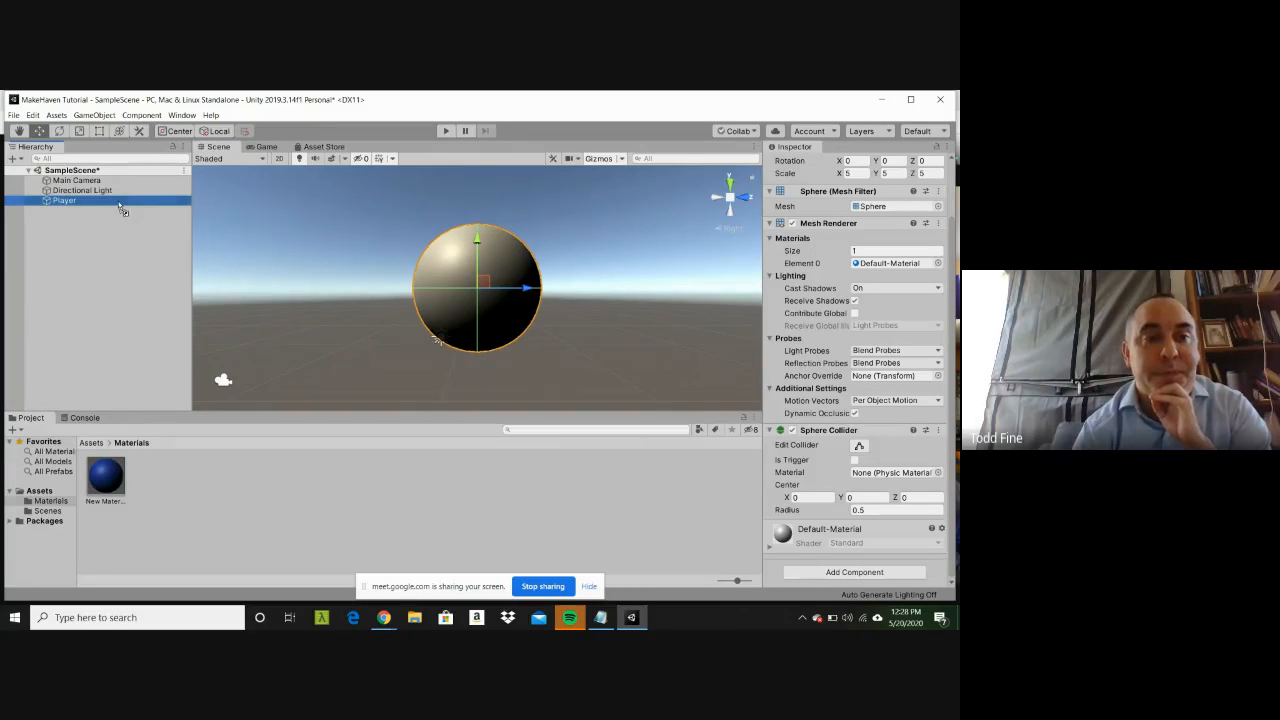
click(596, 341)
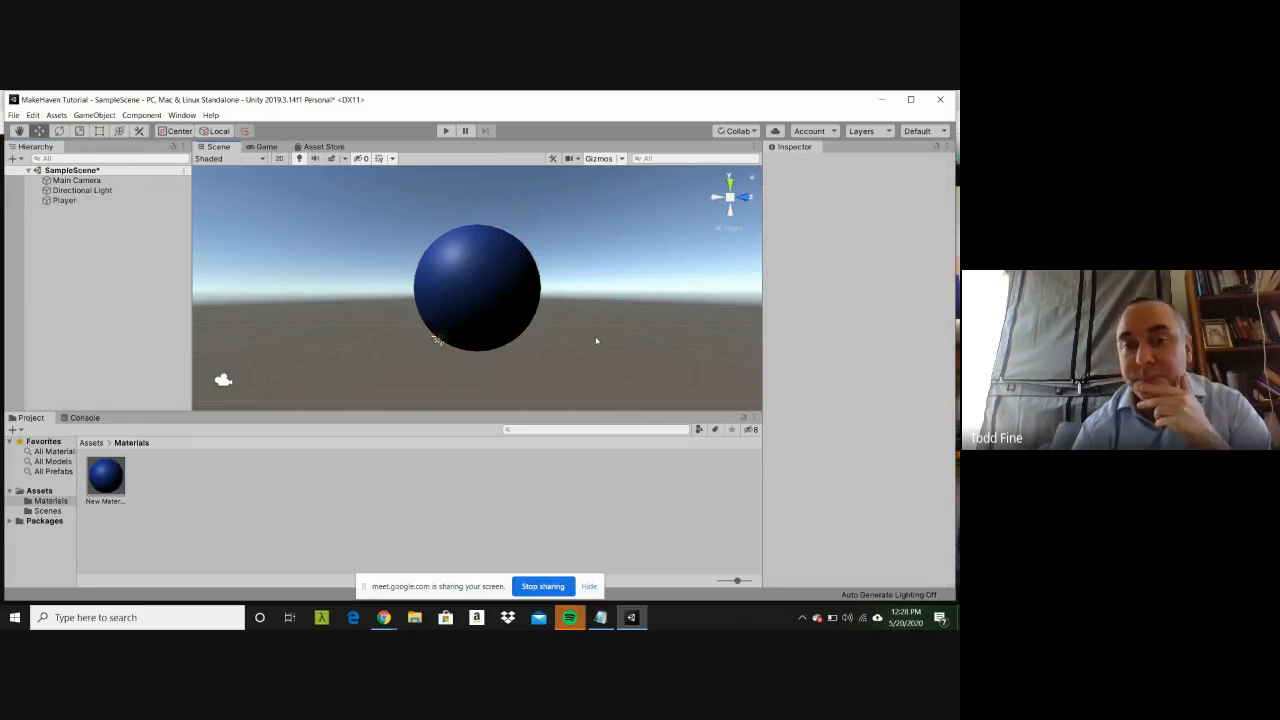
Step: Raise the Metallic value of New Material to about 0.41 and deselect the material
click(112, 480)
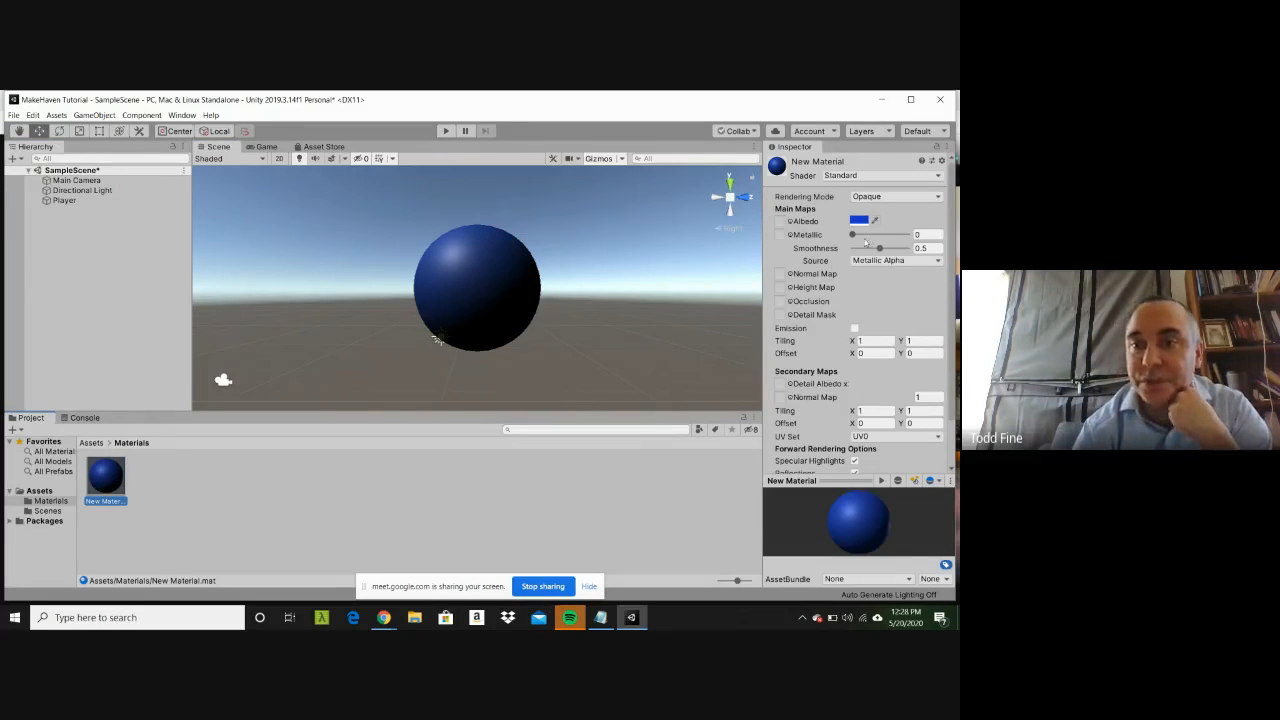
mouse_move(853, 234)
mouse_down()
mouse_move(890, 235)
mouse_move(875, 235)
mouse_up()
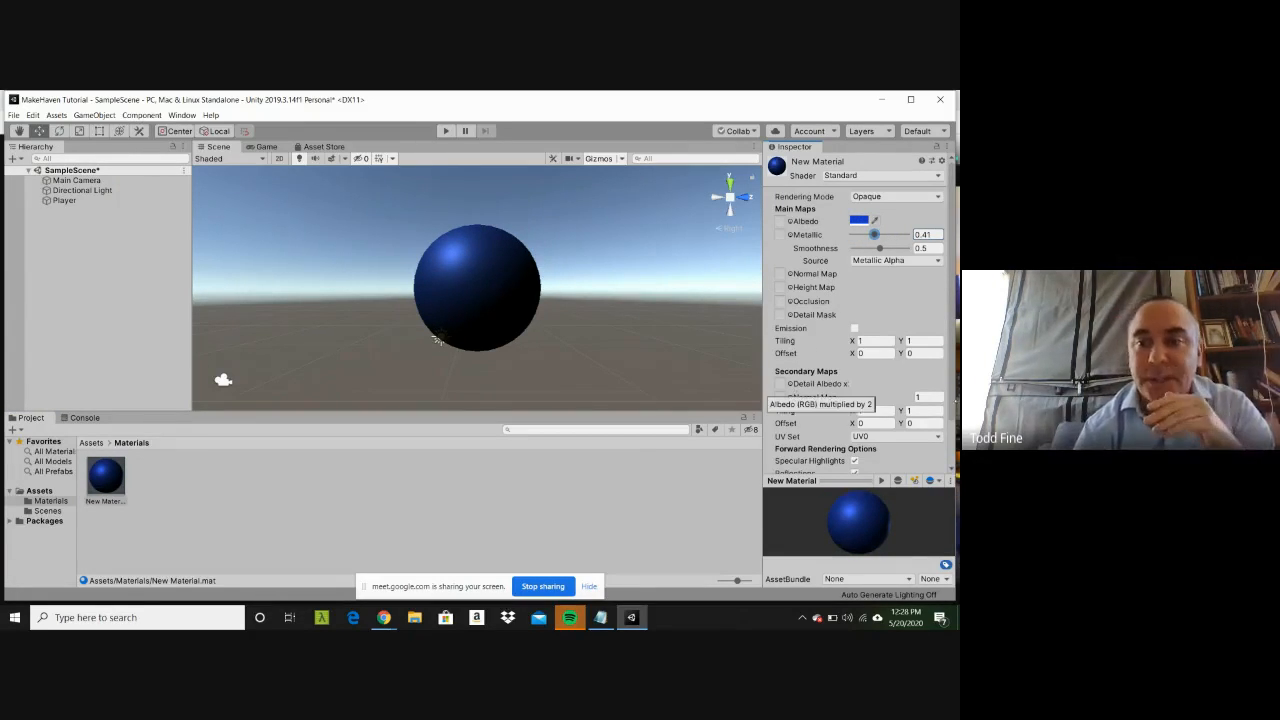
scroll(940, 430, down, 2)
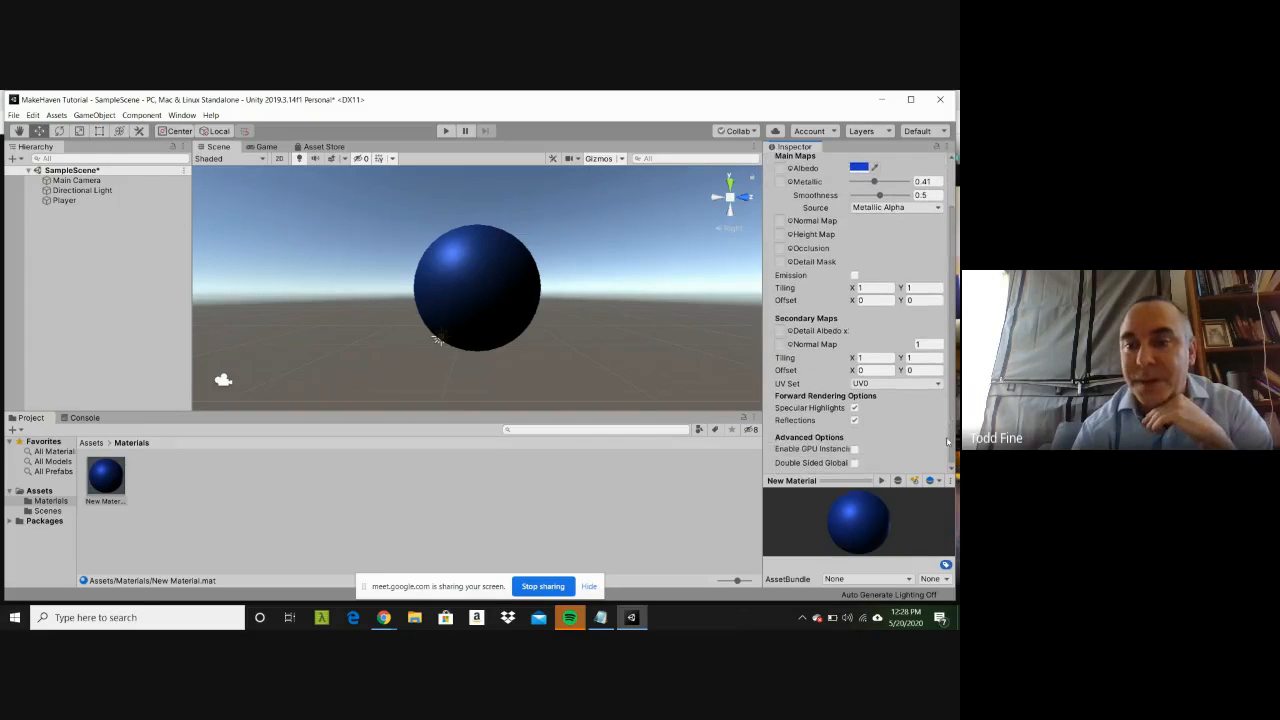
scroll(947, 442, up, 2)
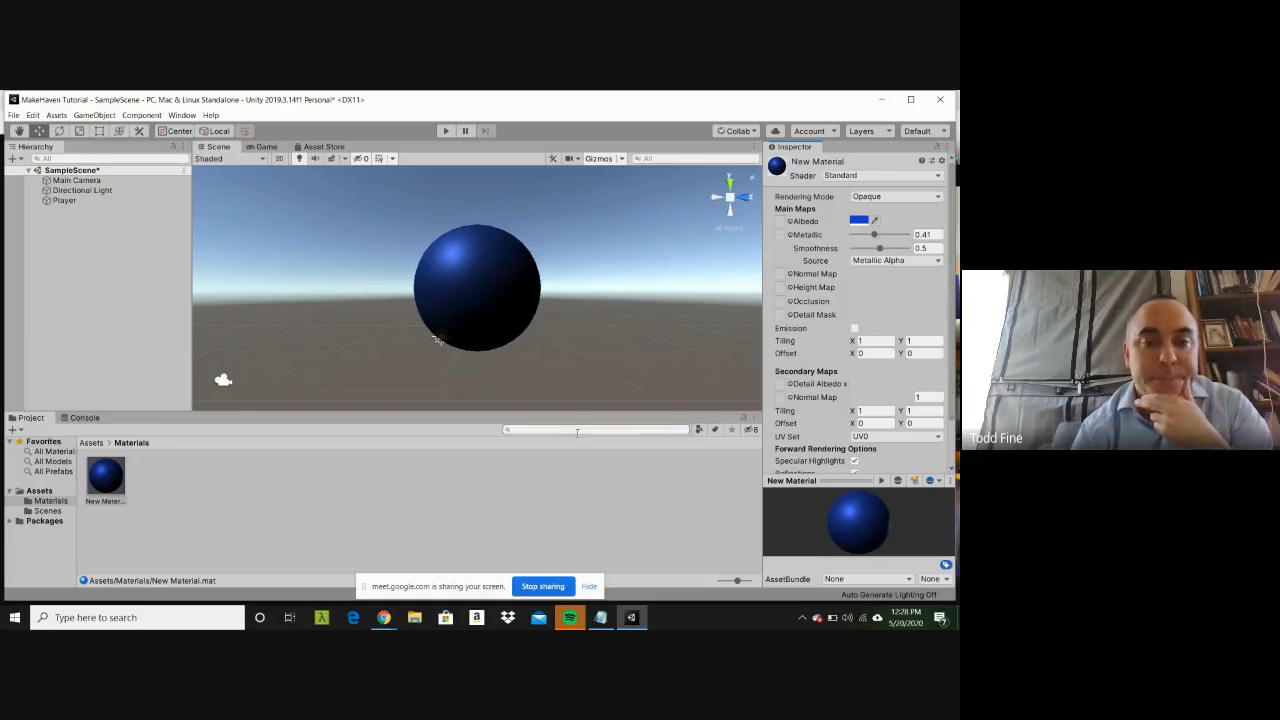
click(416, 503)
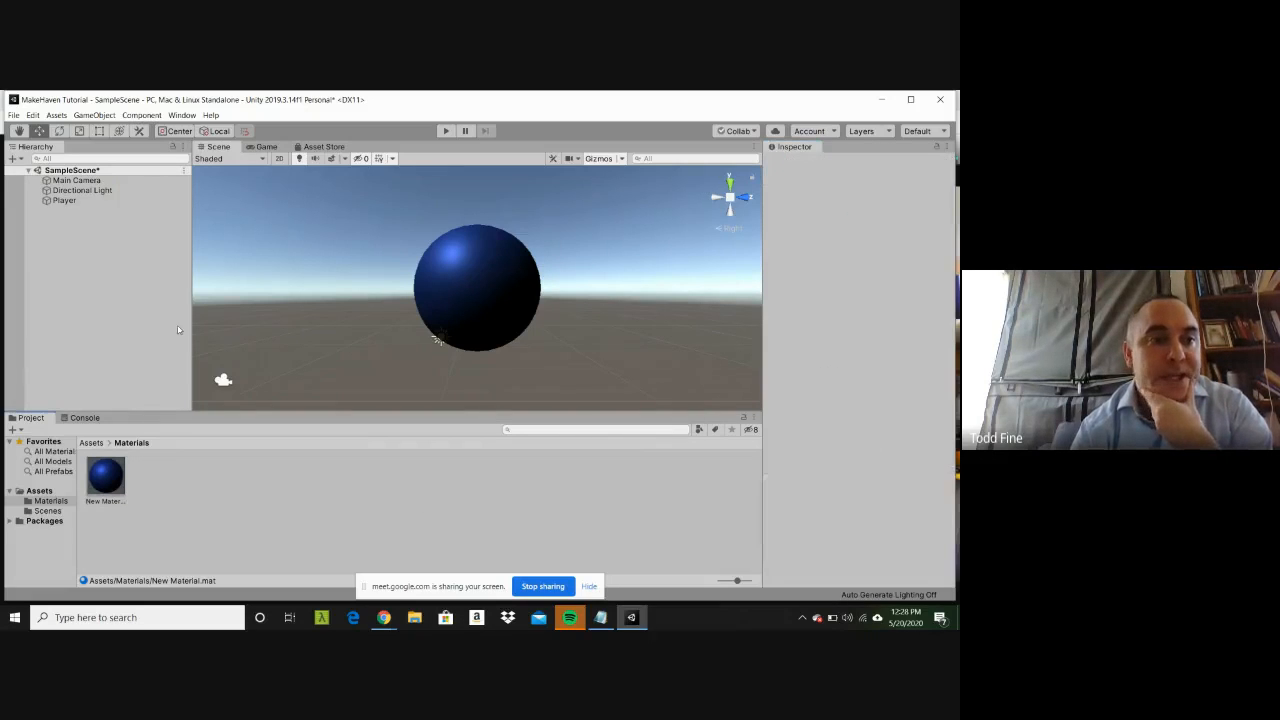
Step: Check the material assigned to the Player sphere and lower the Metallic value of New Material
click(80, 204)
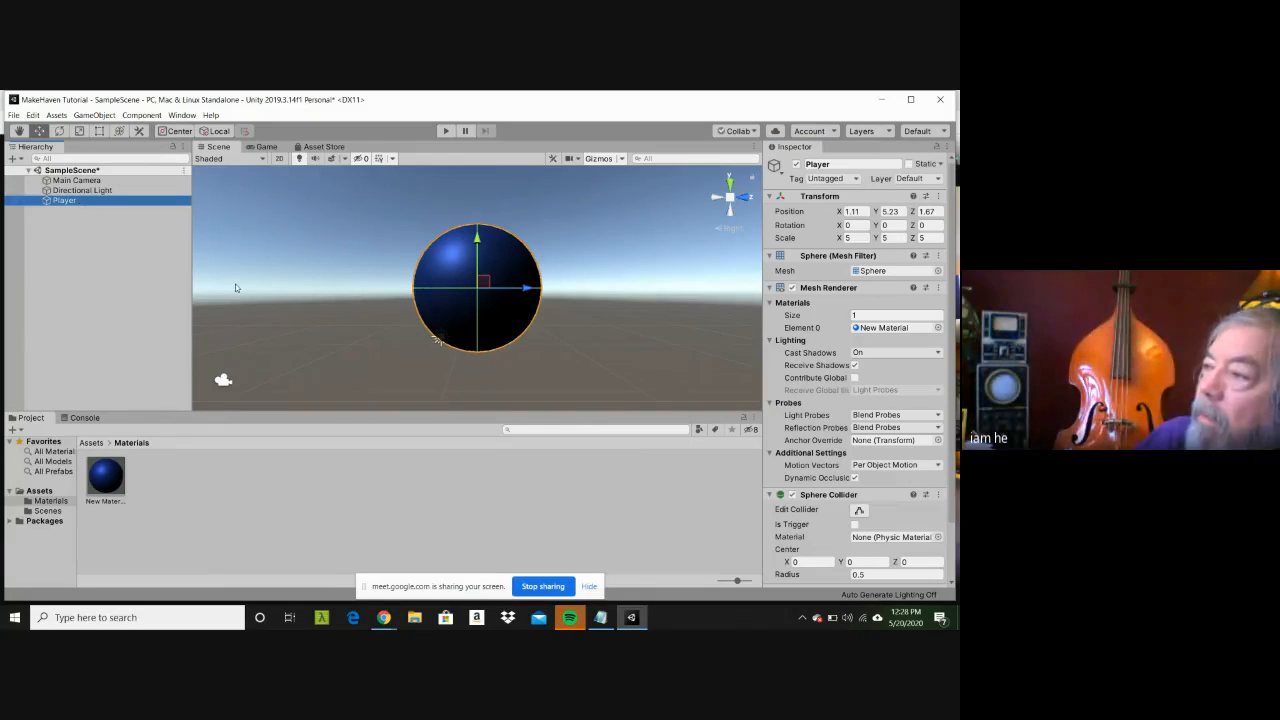
click(236, 288)
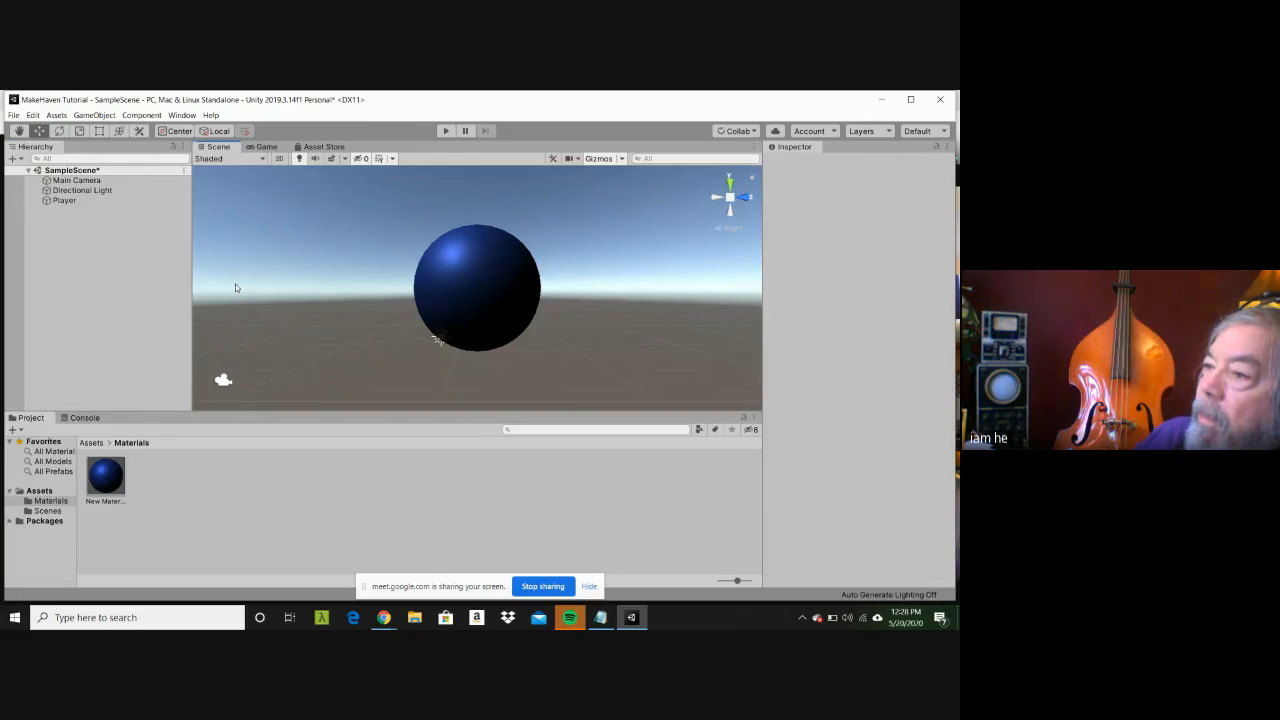
click(108, 202)
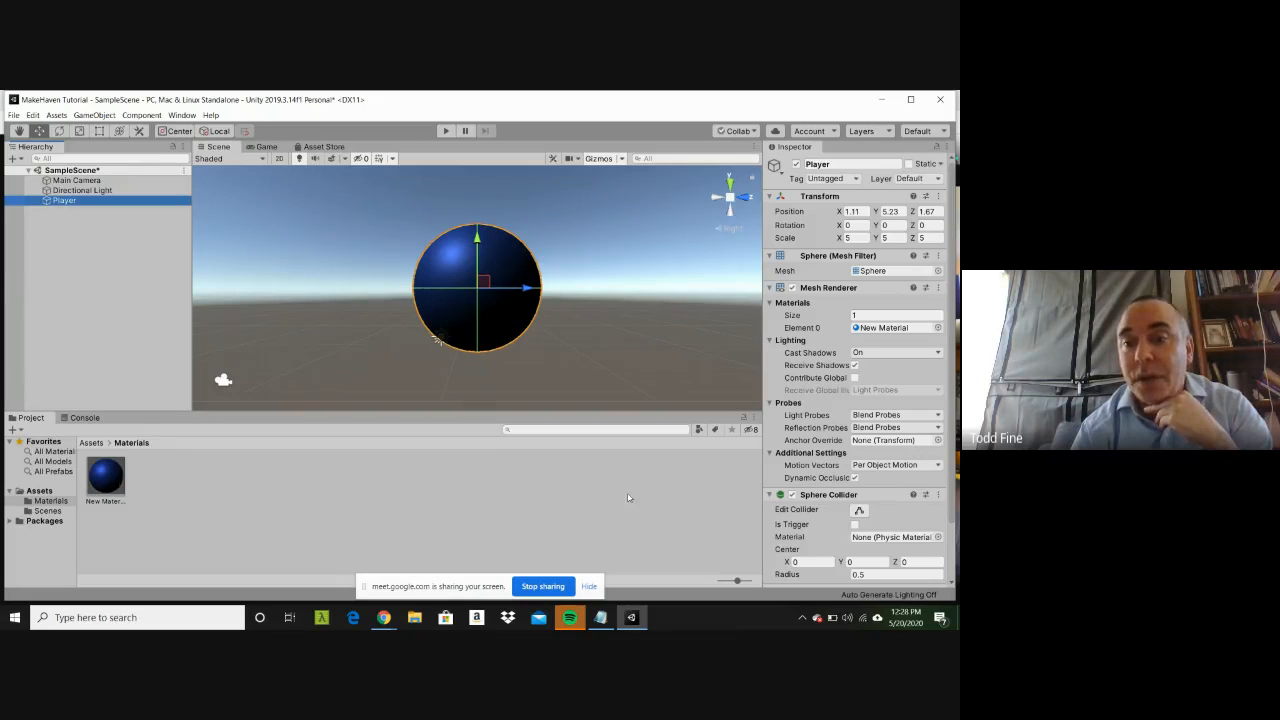
drag(952, 499, 952, 553)
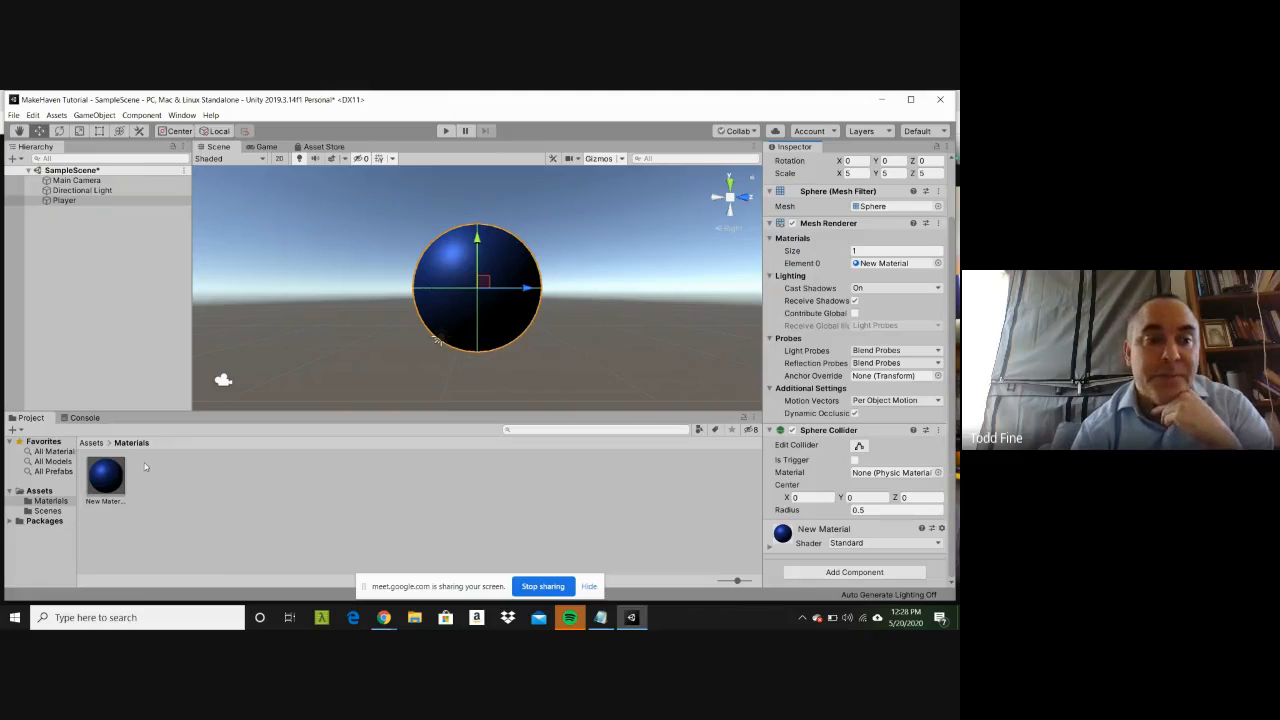
click(106, 477)
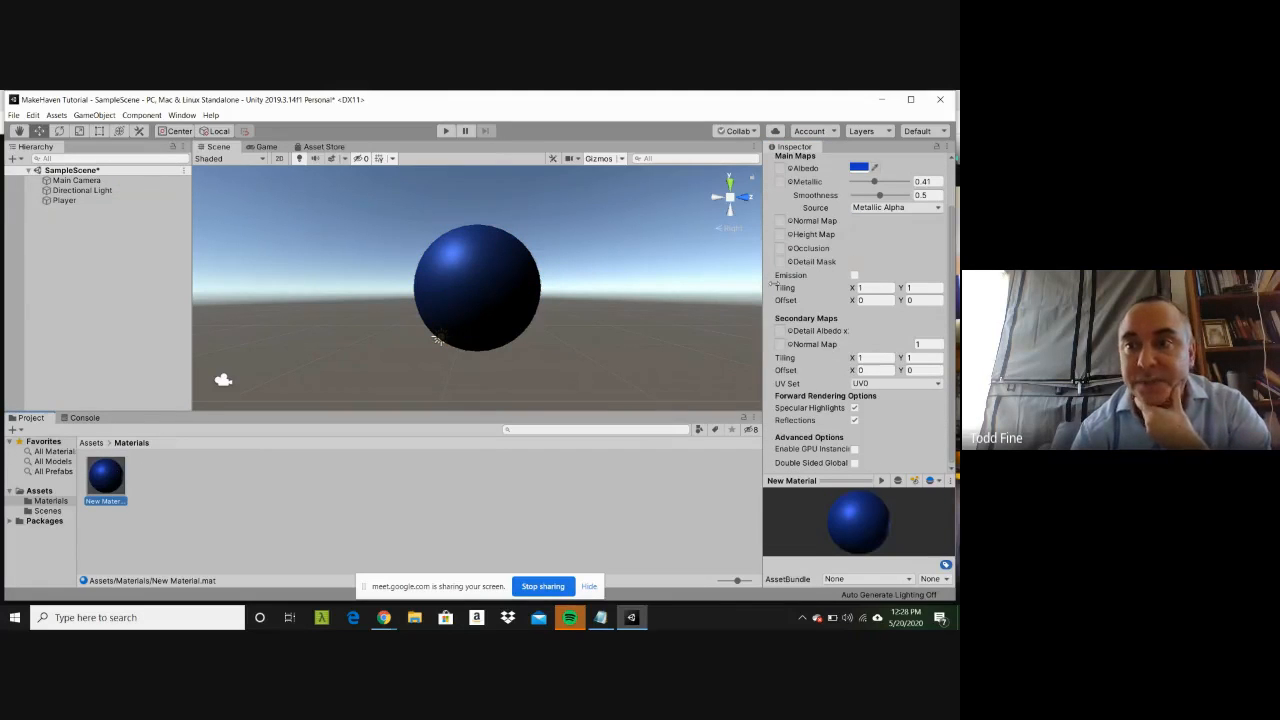
drag(877, 182, 858, 188)
click(648, 466)
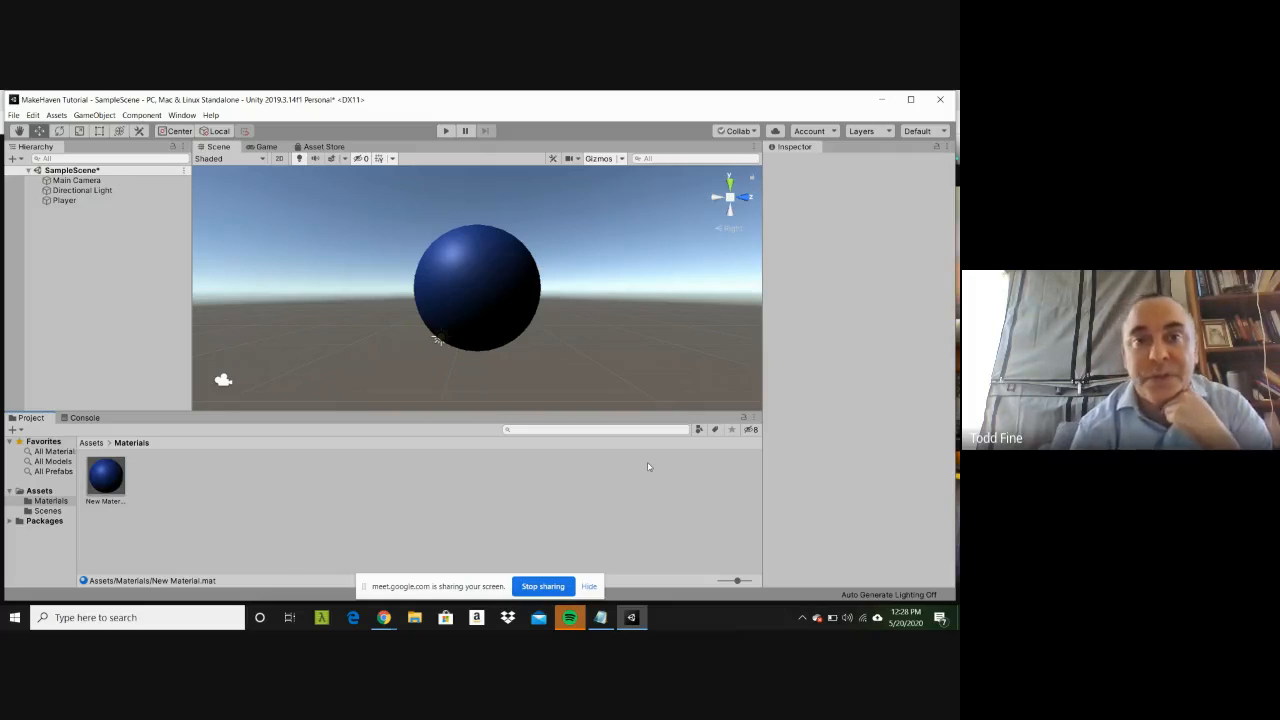
Step: Review the Player sphere's transform, mesh renderer, collider and material settings, and leave the sphere deselected
click(125, 201)
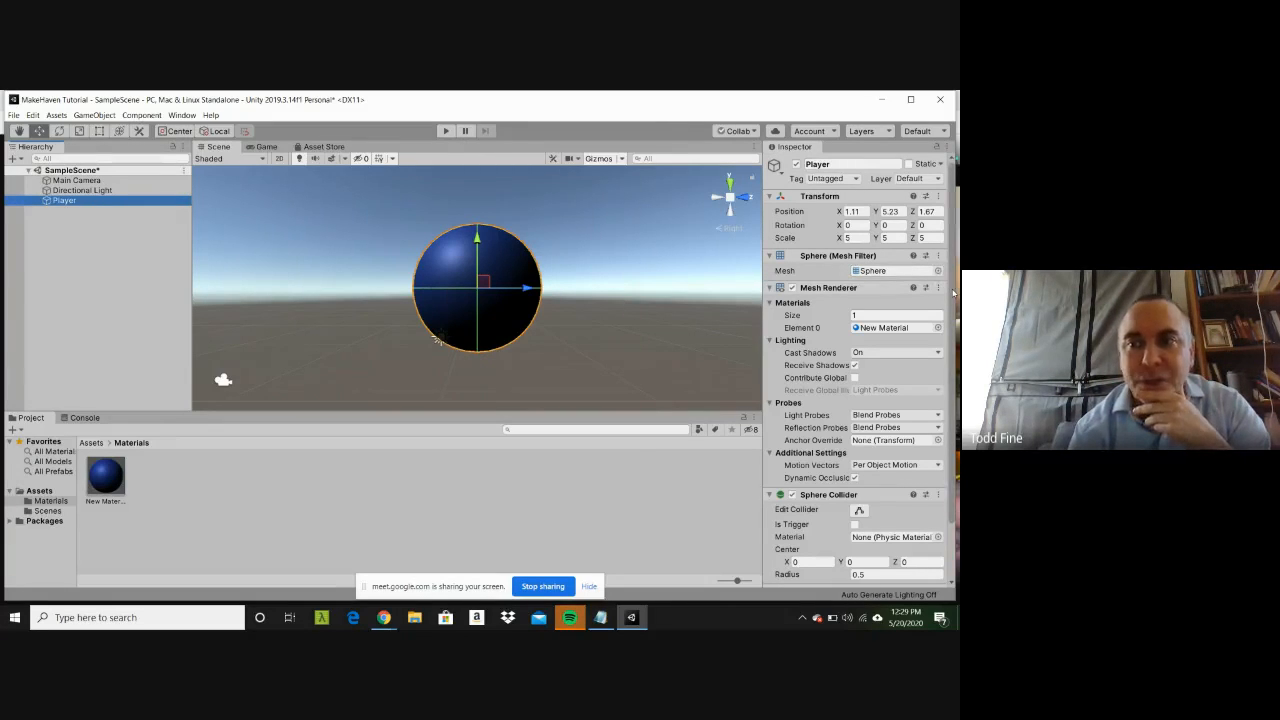
drag(951, 291, 948, 370)
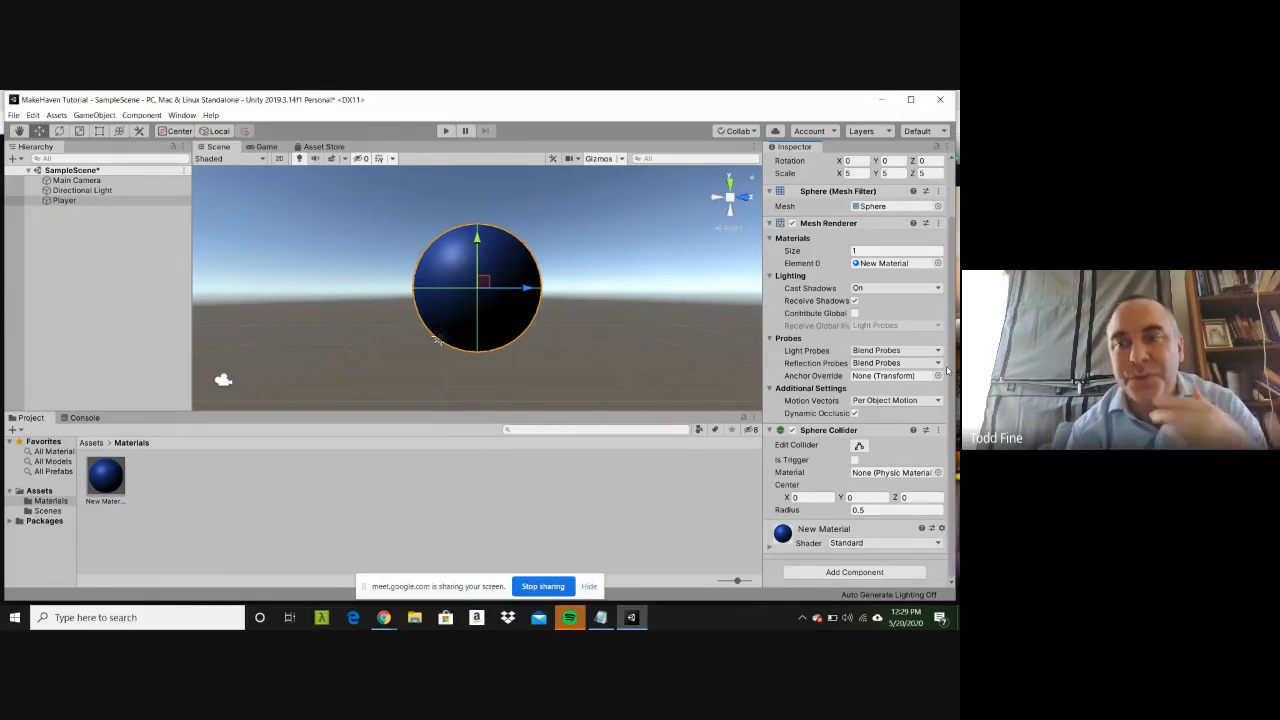
drag(947, 370, 955, 282)
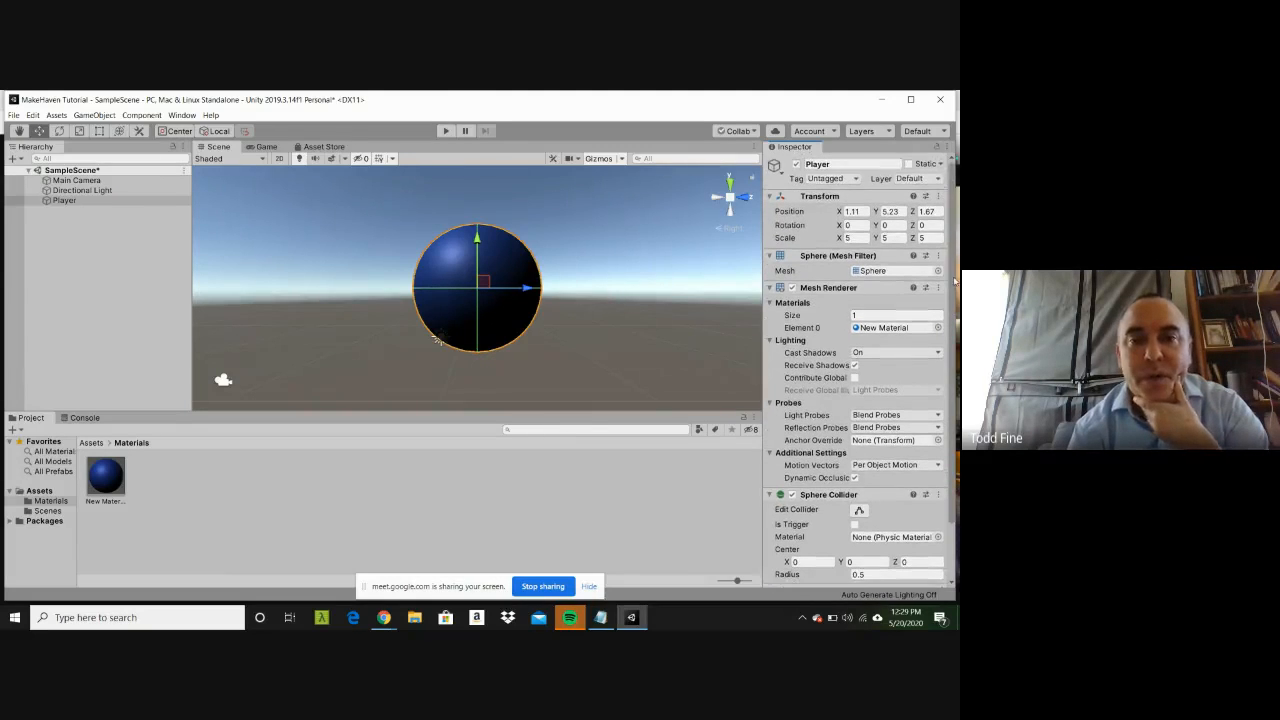
click(579, 358)
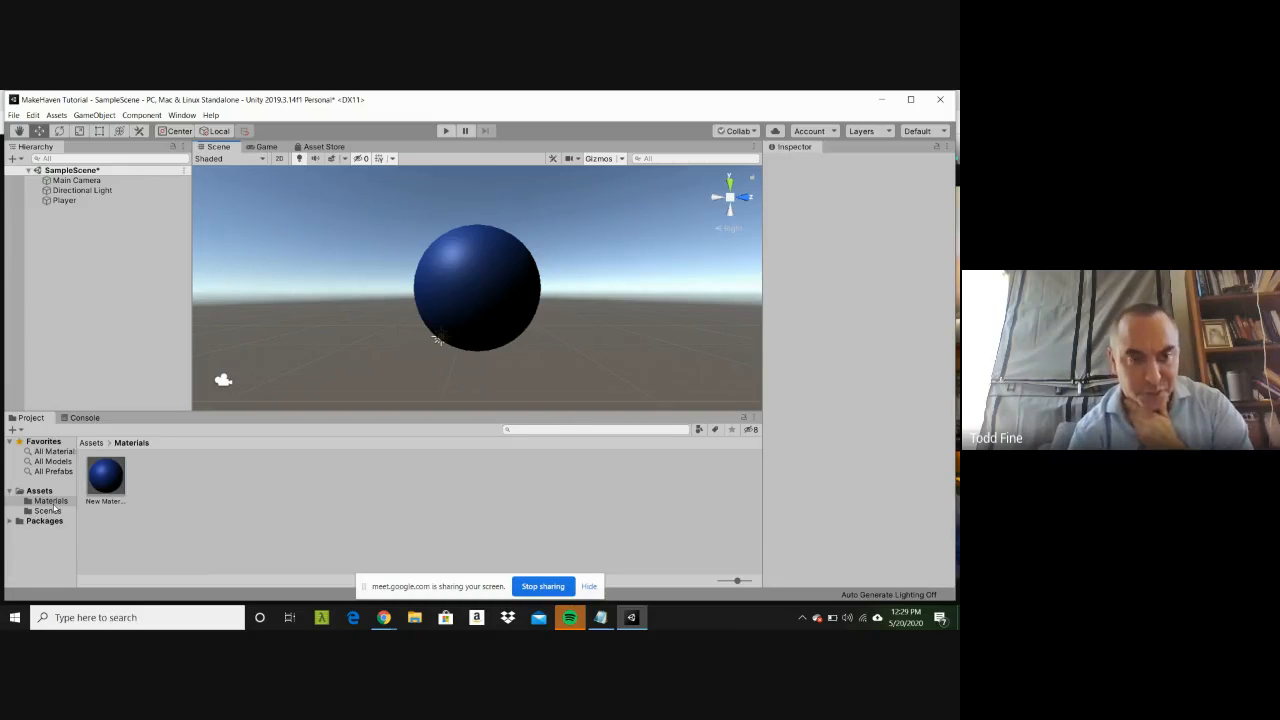
click(484, 322)
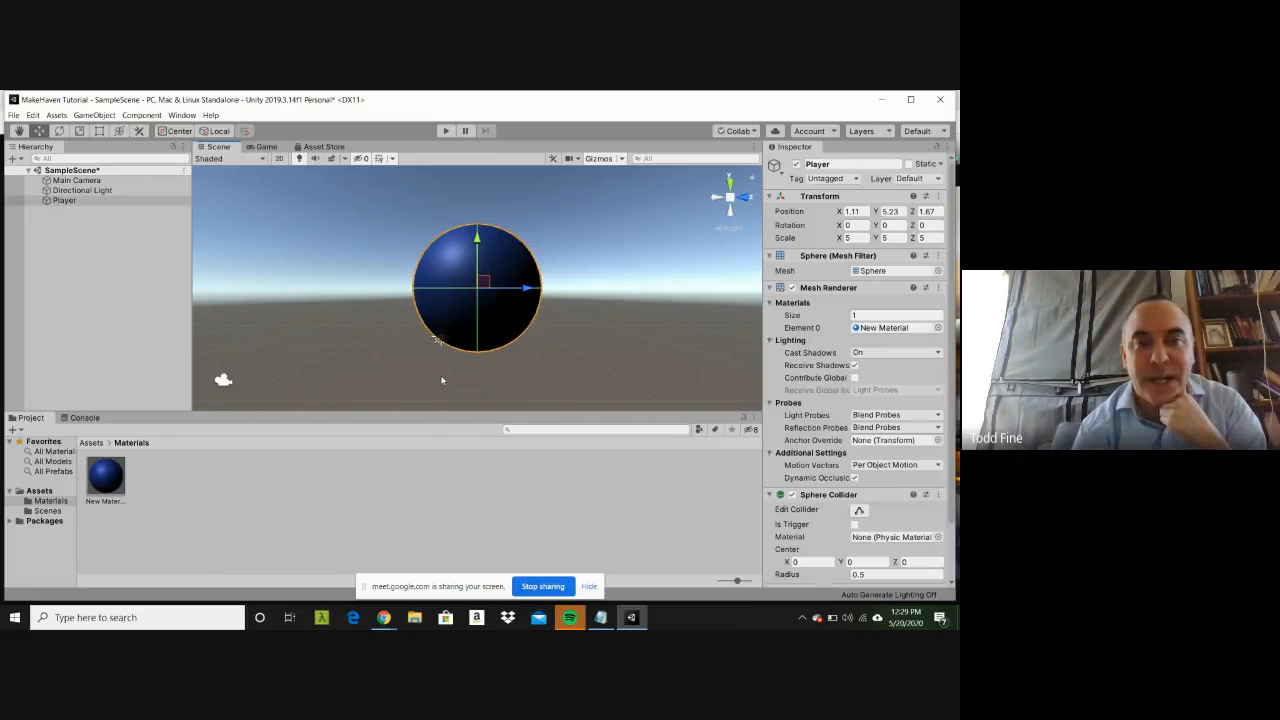
click(432, 508)
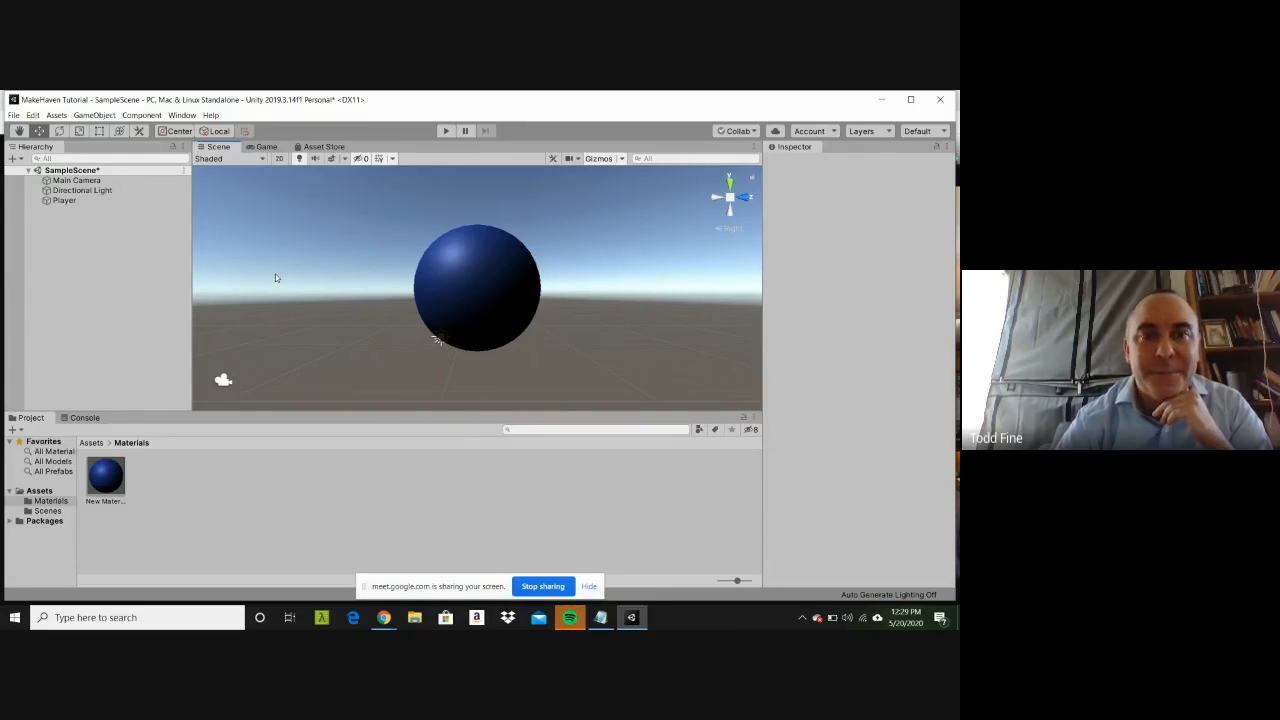
Step: Zoom the scene in and out and shift the viewpoint sideways, ending zoomed out with the sphere near the centre
scroll(280, 278, down, 3)
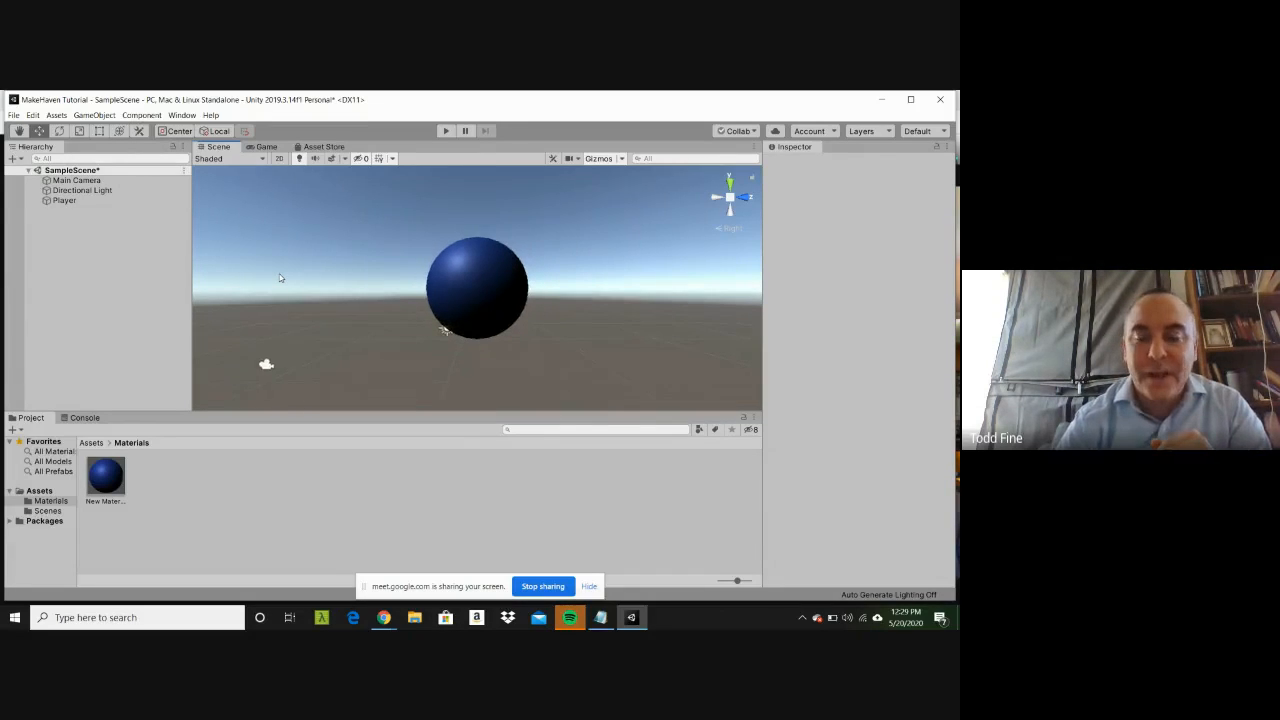
scroll(280, 278, down, 3)
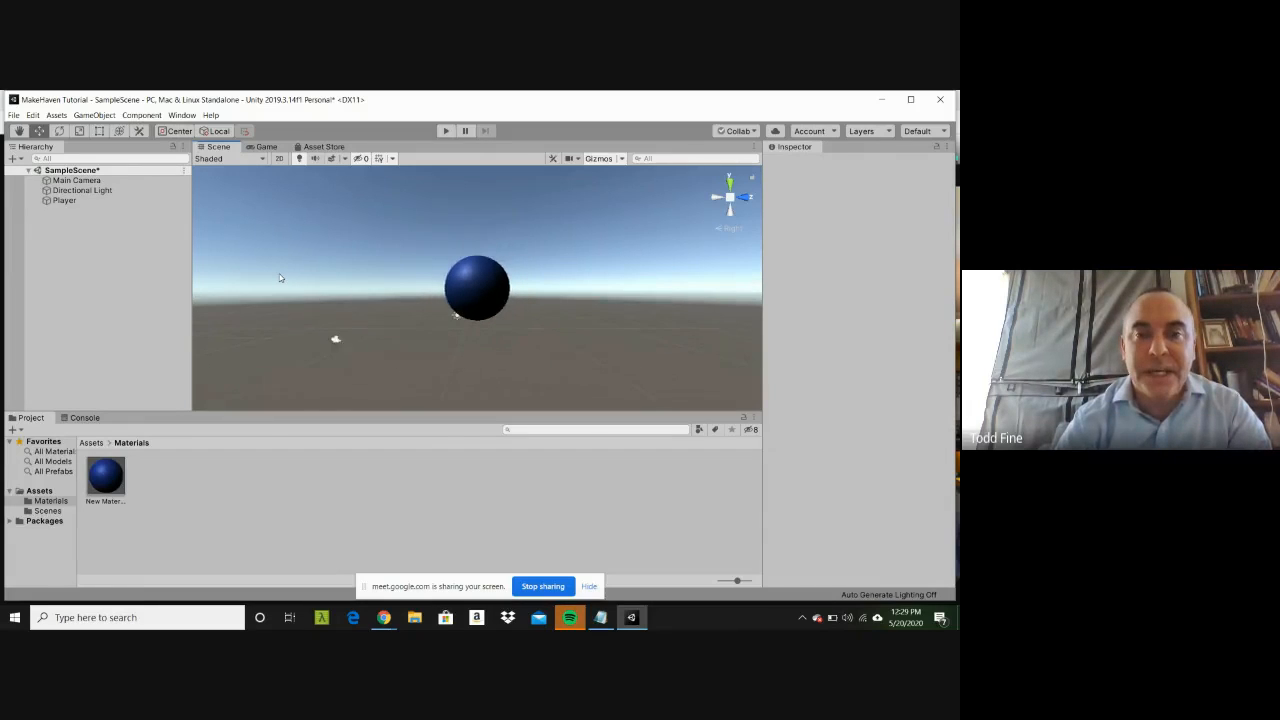
scroll(280, 278, up, 1)
key(Up)
key(Right)
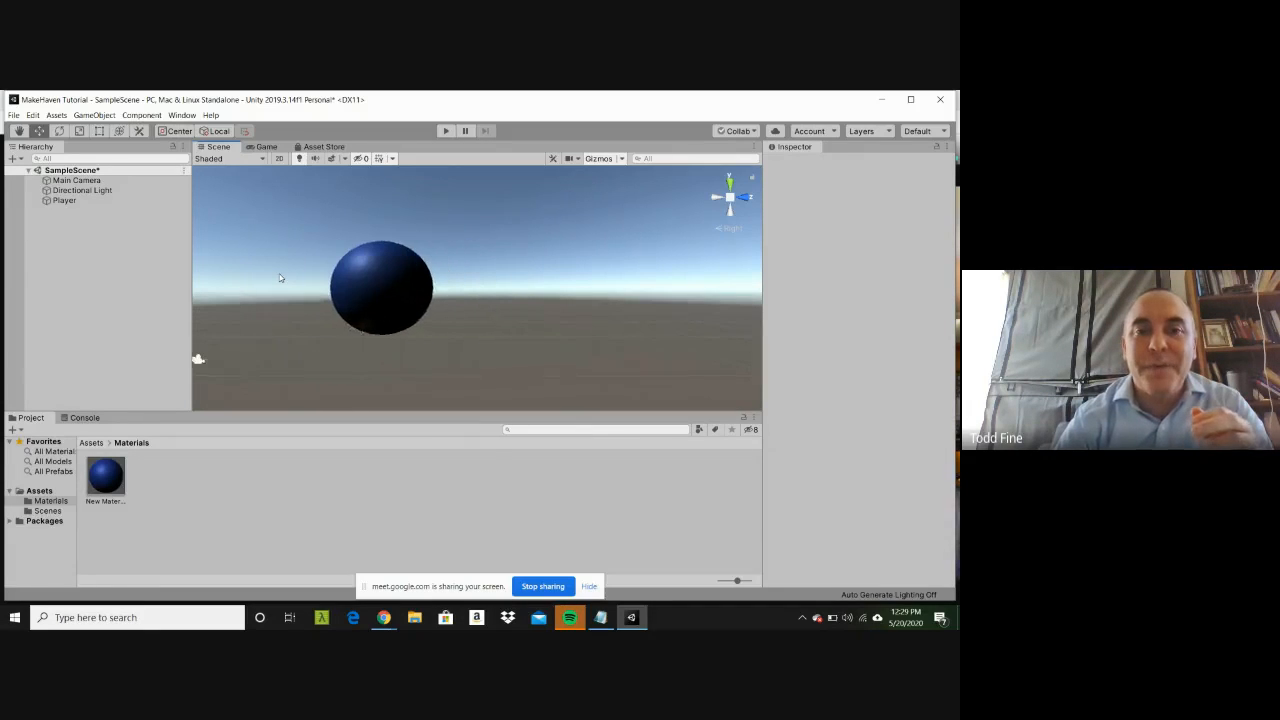
key(Left)
key(Up)
scroll(280, 278, down, 3)
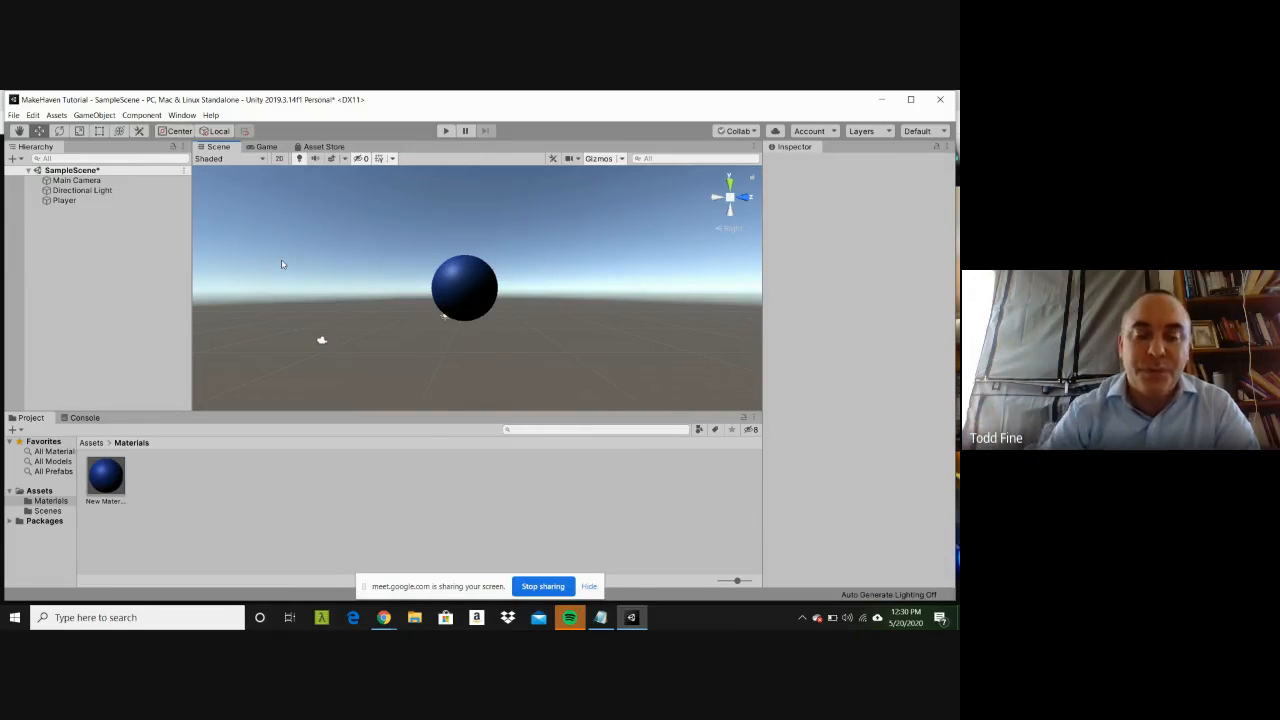
Step: Orbit the scene view to look down on the blue sphere and ground grid from an angle in perspective
key(alt)
alt+drag(366, 220, 357, 326)
mouse_move(508, 282)
alt+mouse_down()
mouse_move(426, 280)
mouse_move(583, 266)
mouse_move(352, 300)
mouse_move(470, 280)
mouse_move(437, 274)
mouse_move(543, 283)
mouse_move(531, 277)
alt+mouse_up()
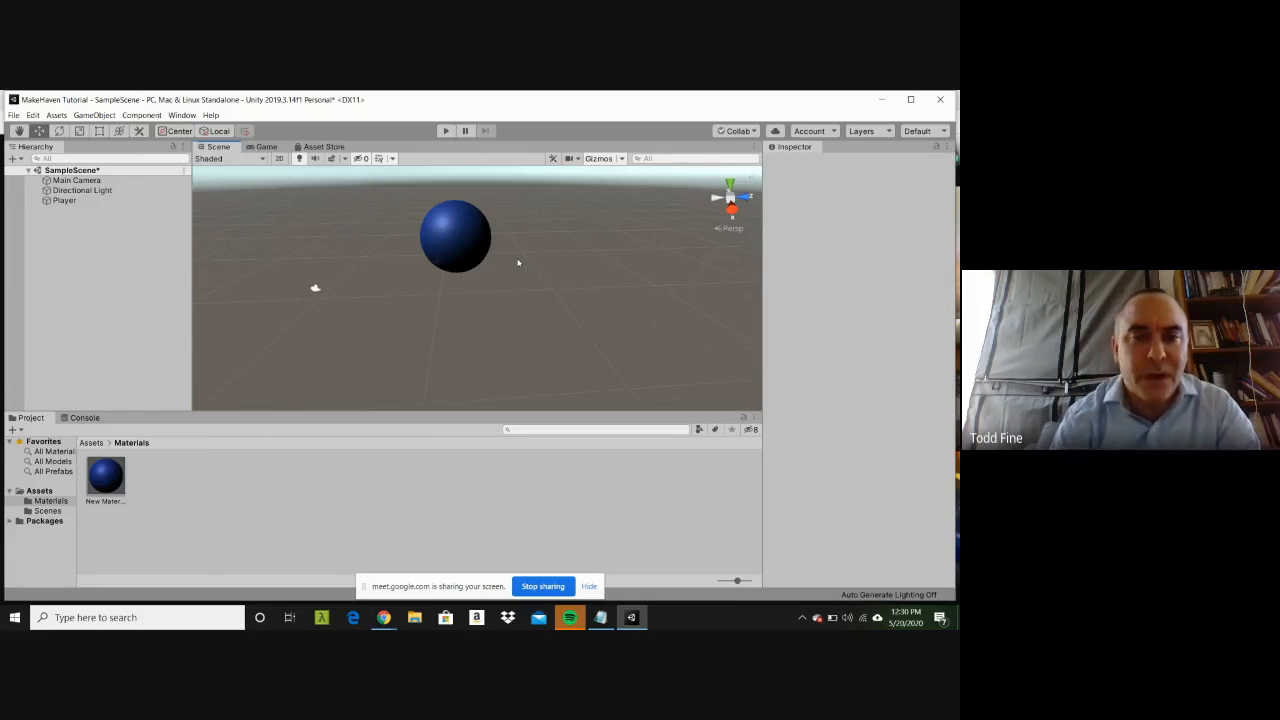
key(alt+a)
click(485, 269)
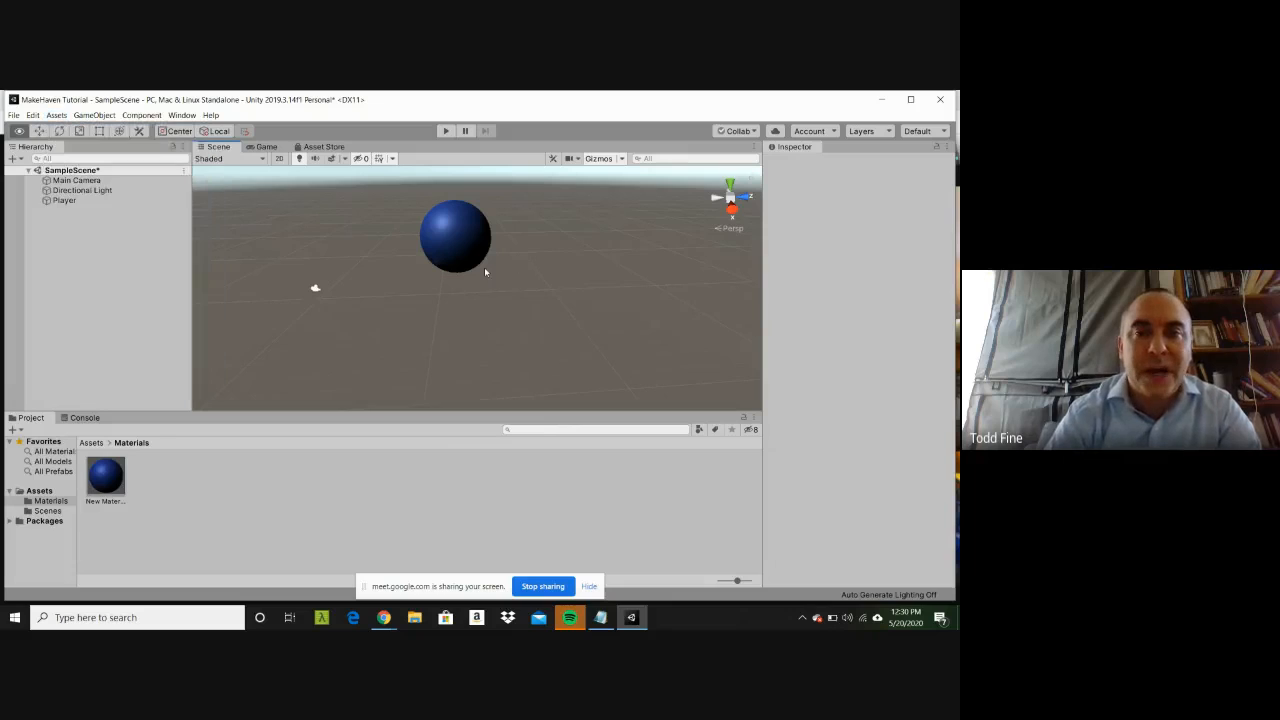
key(w)
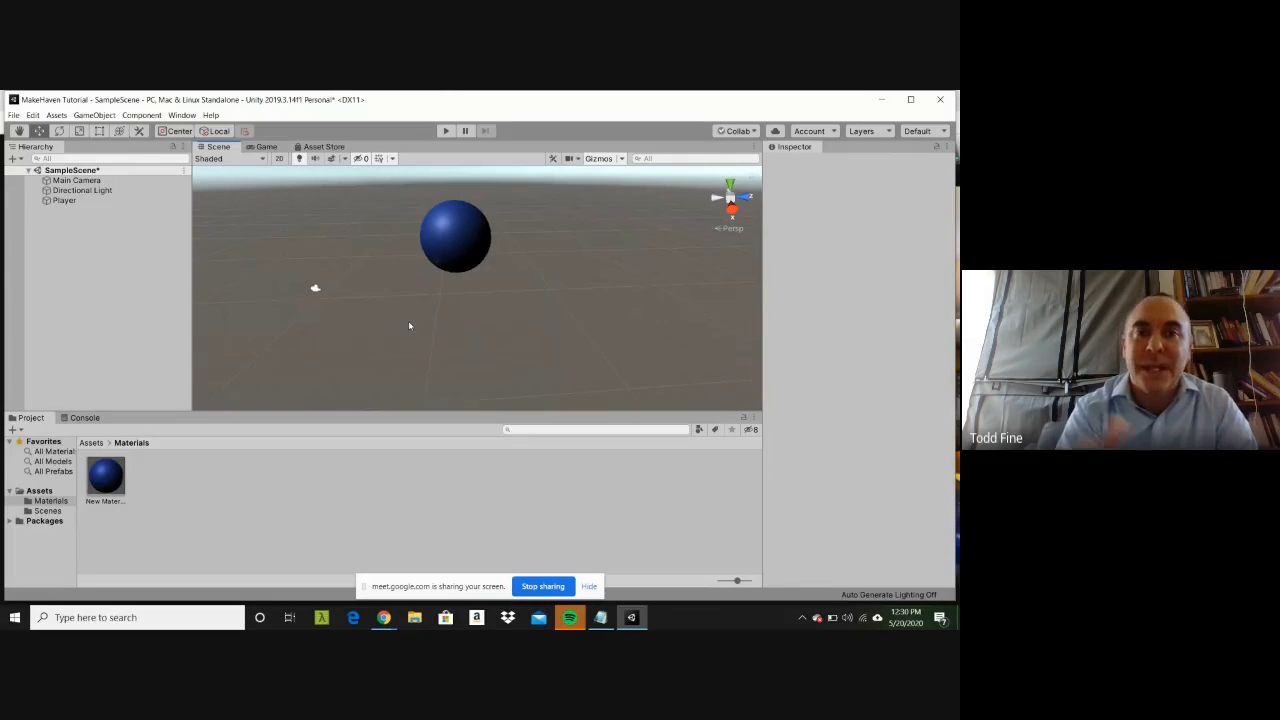
right_drag(399, 295, 373, 257)
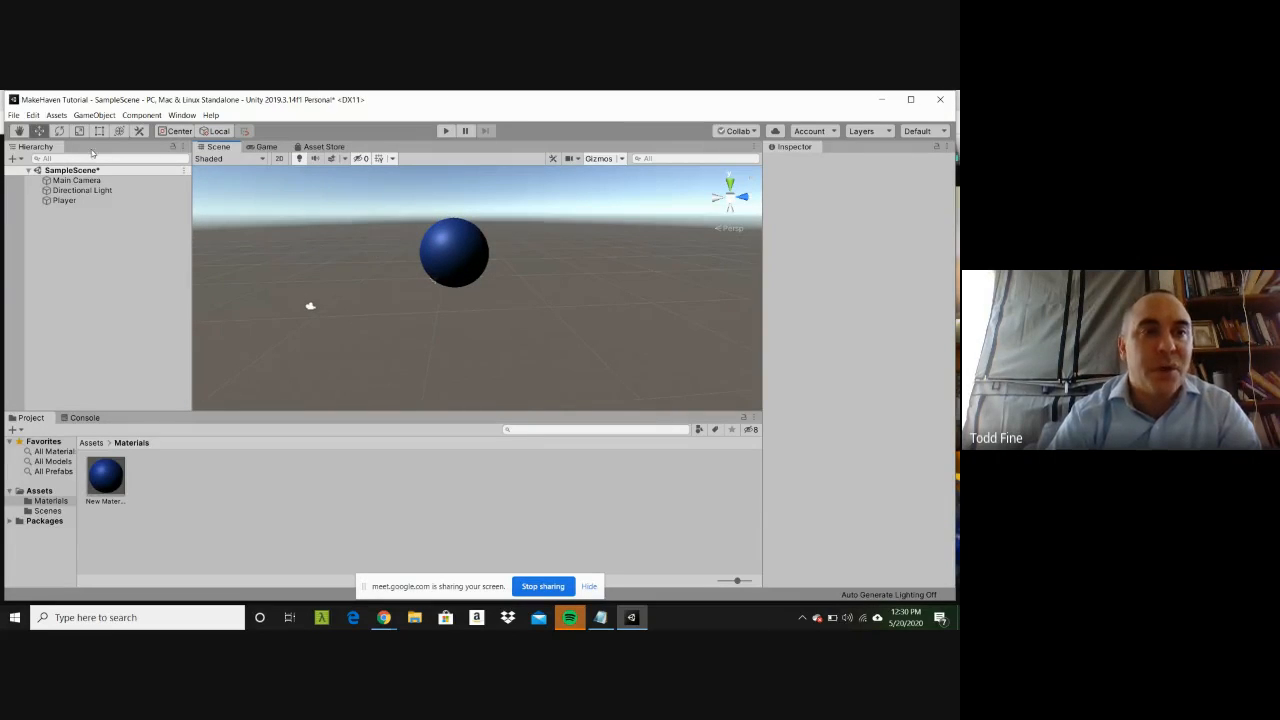
Step: Activate the Rotate tool and select the Player sphere to show its rotation handles
click(19, 131)
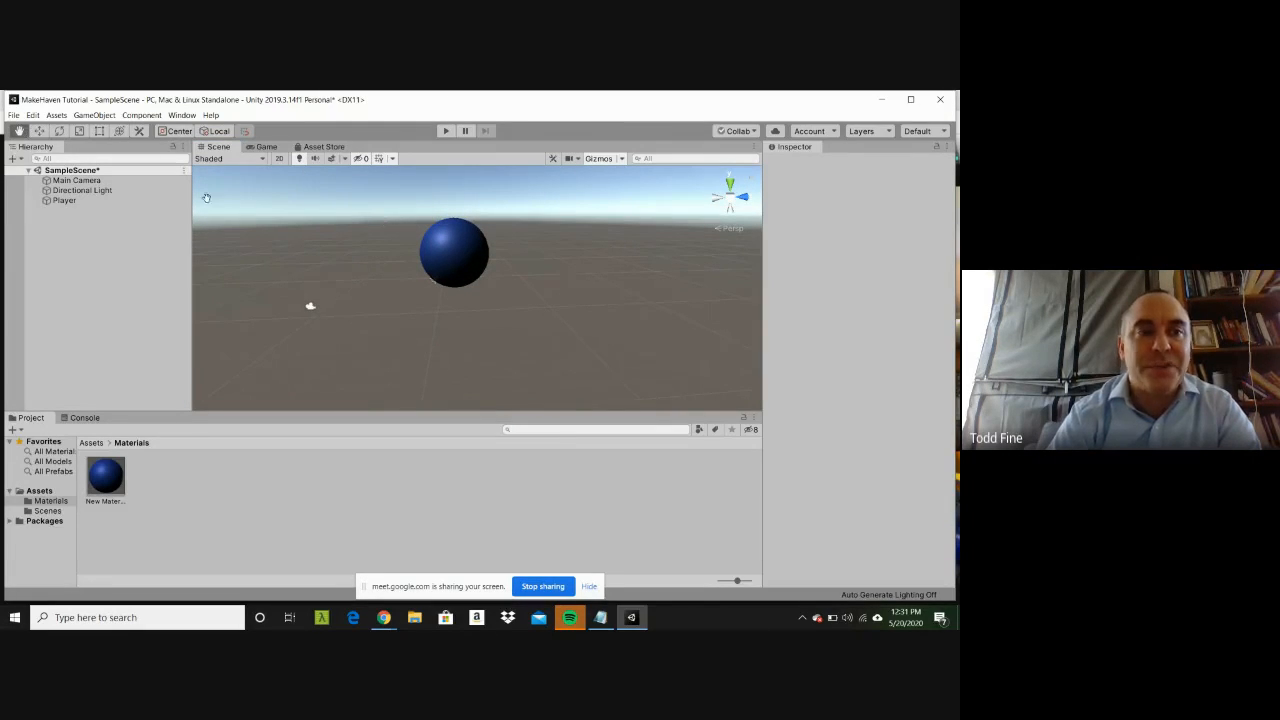
click(59, 131)
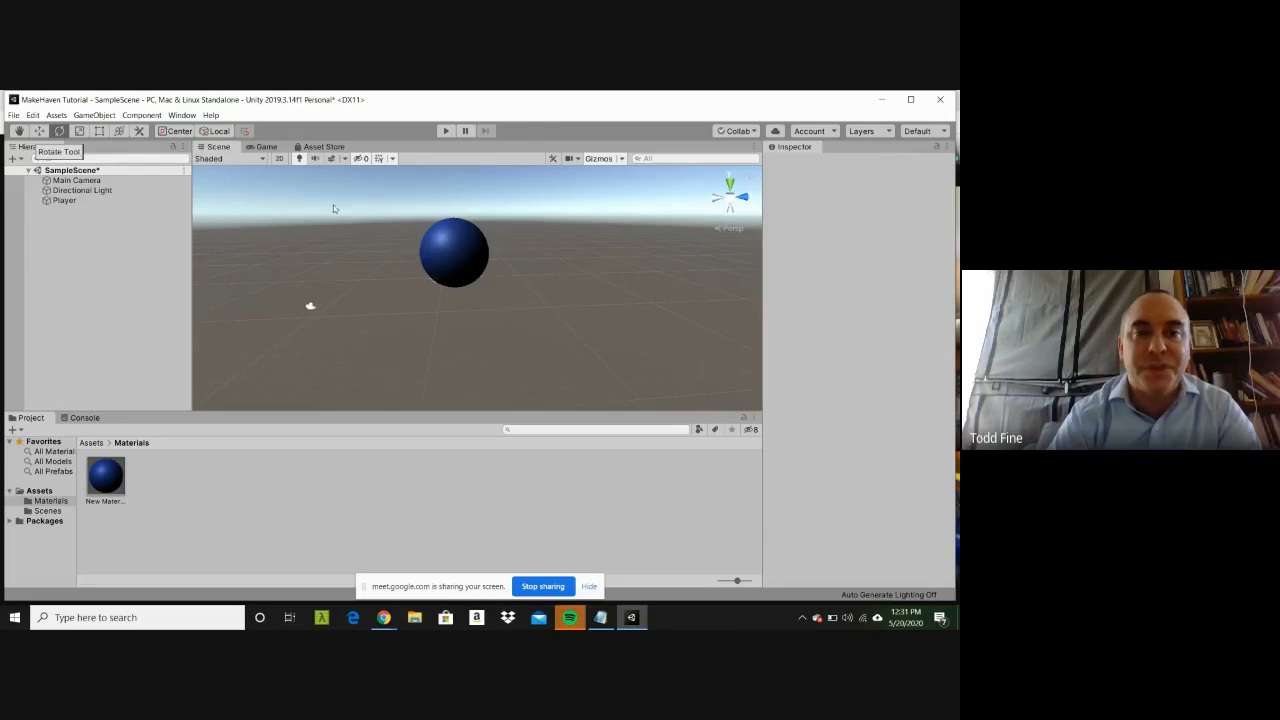
click(481, 257)
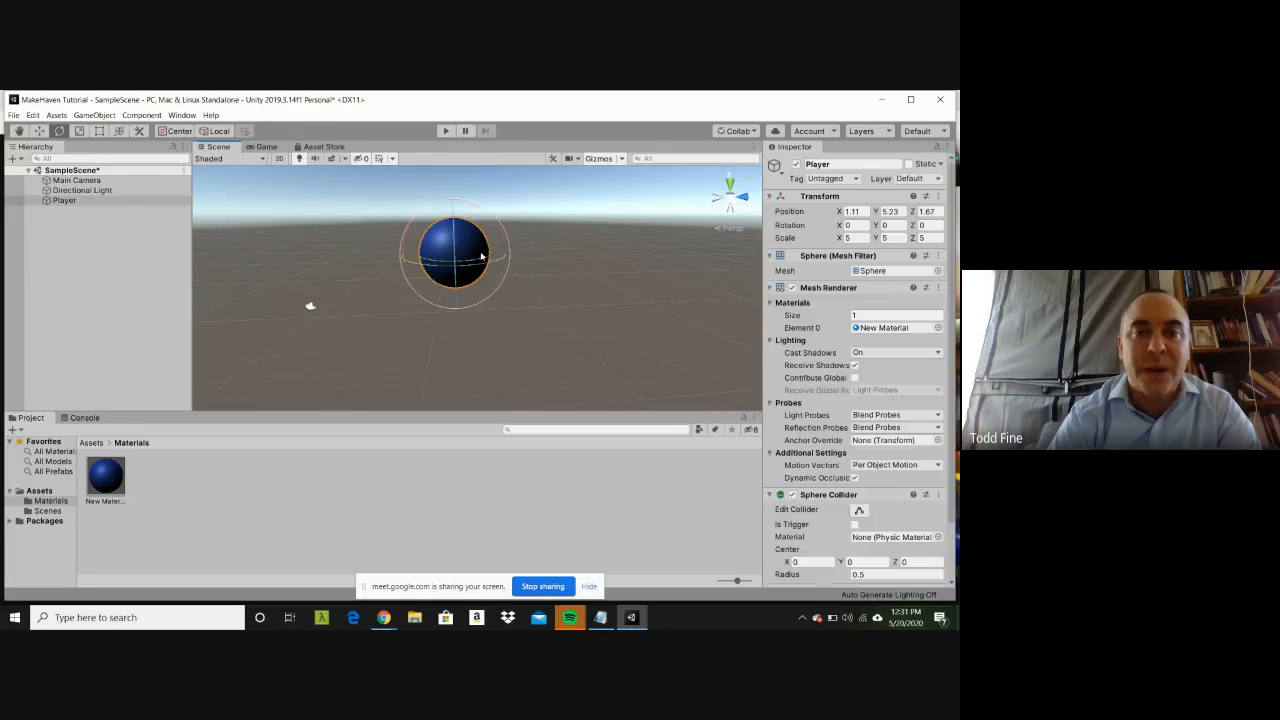
Step: Cycle through the Rect and Rotate tools, then use the Move tool to shift the Player sphere along Z to about 0.97
click(84, 135)
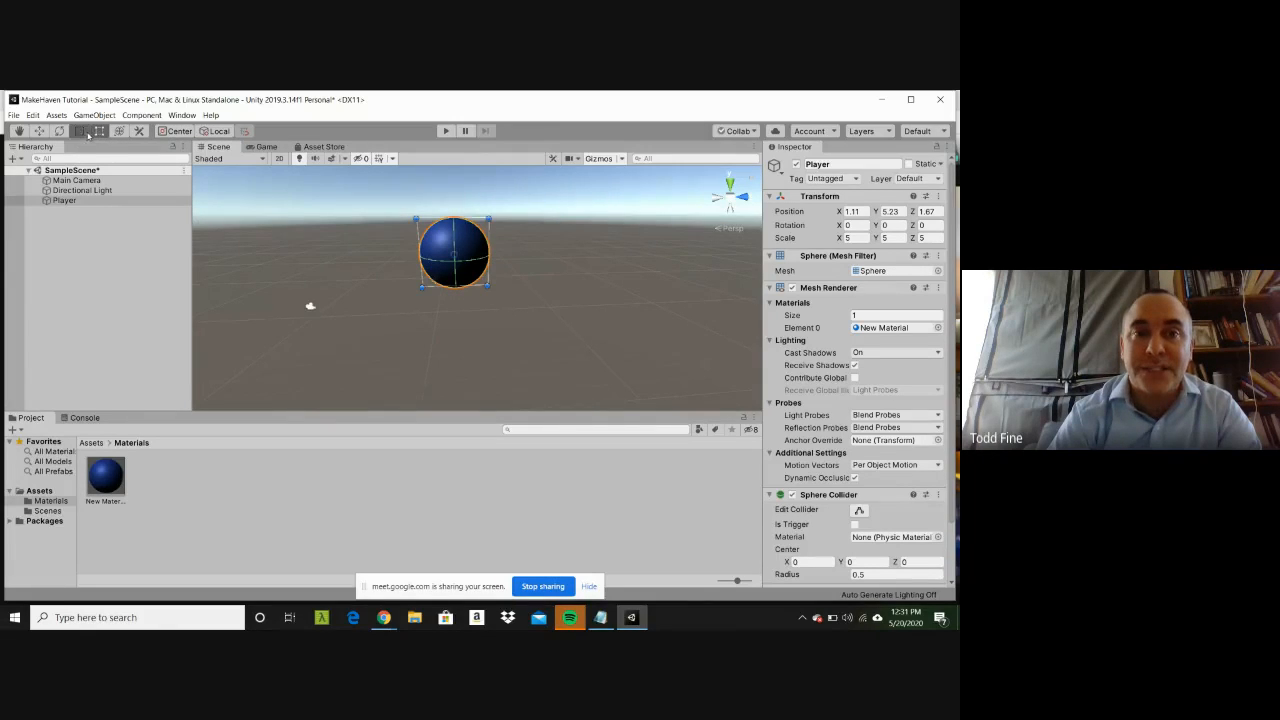
click(61, 132)
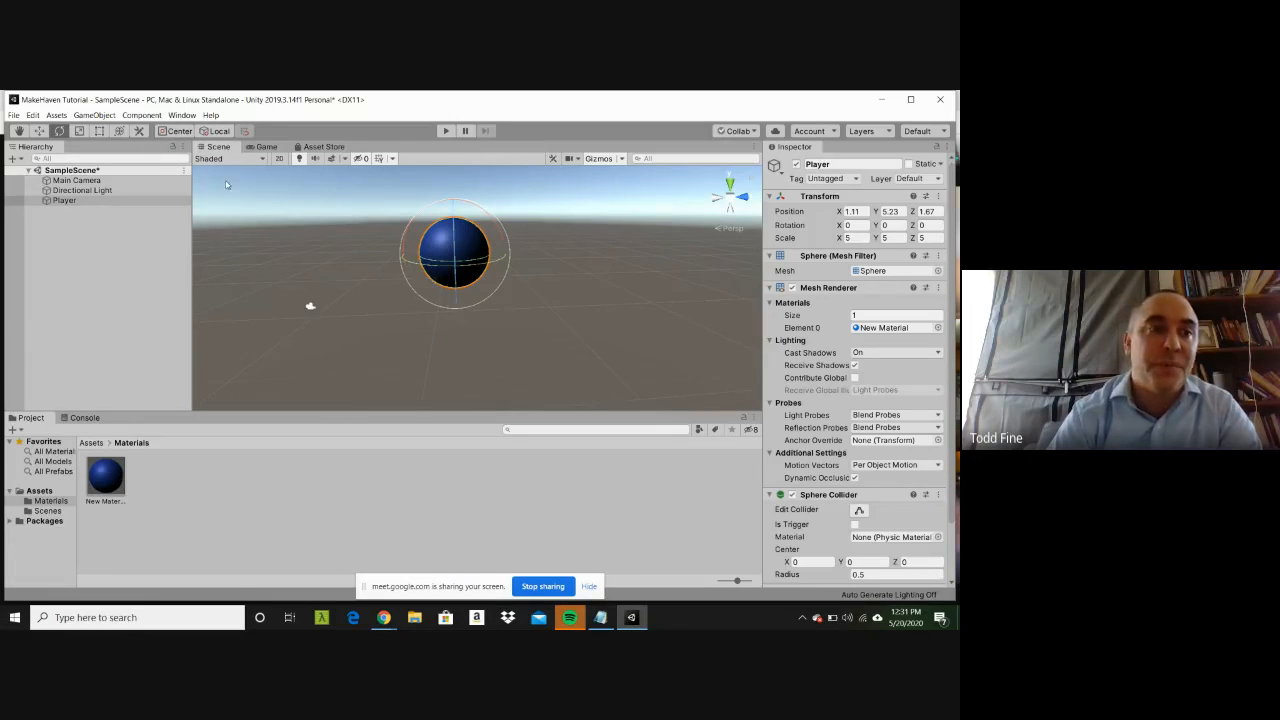
click(39, 131)
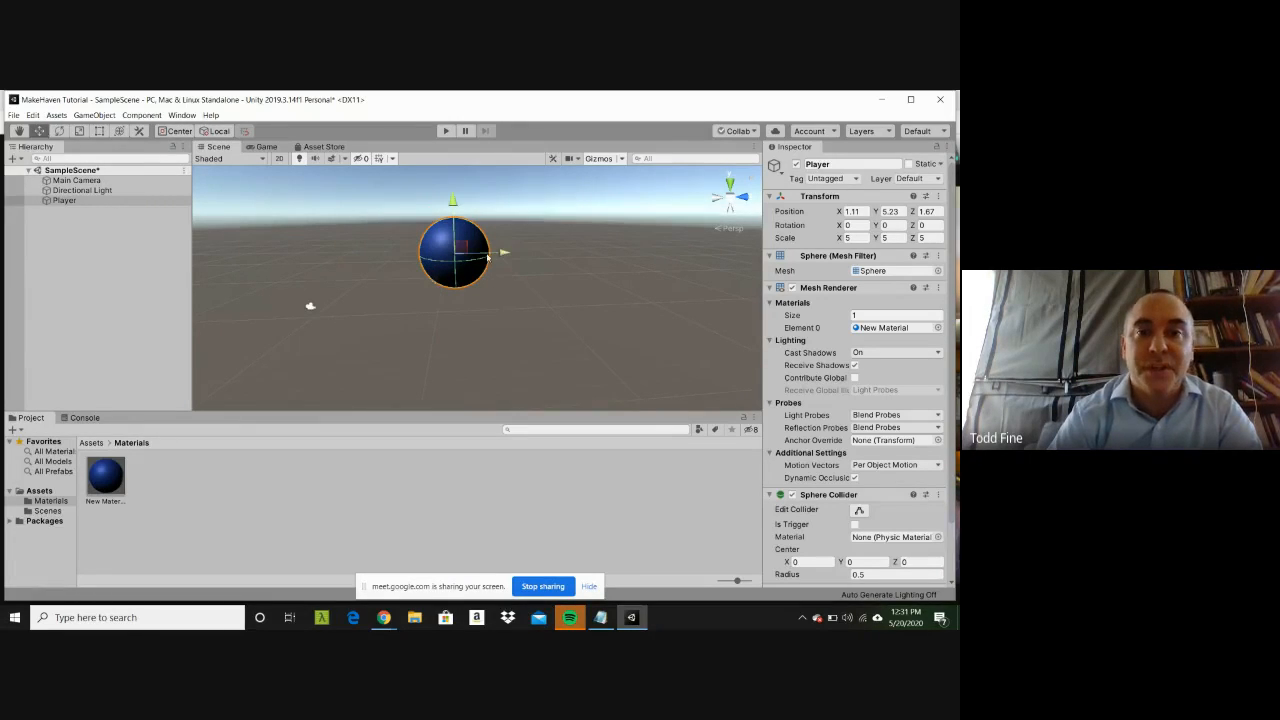
mouse_move(487, 257)
mouse_down()
mouse_move(520, 268)
mouse_move(496, 268)
mouse_up()
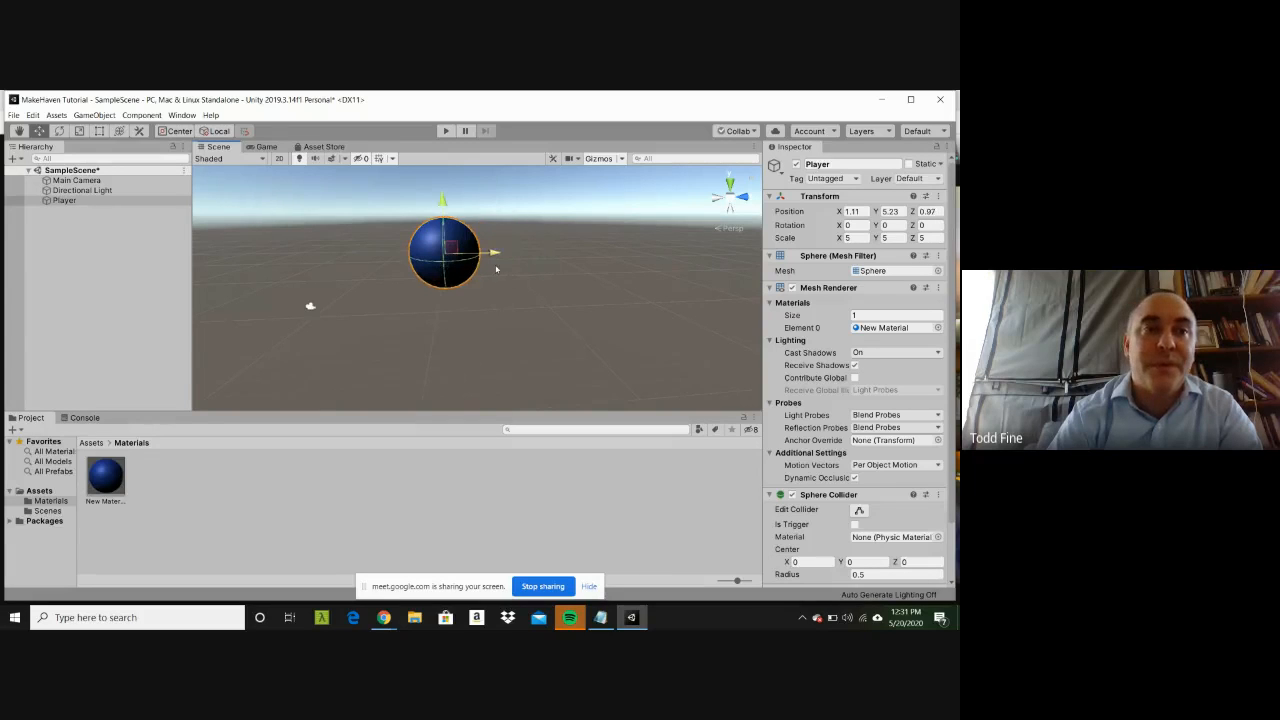
Step: Pan the scene with the Hand tool so the sphere sits slightly lower, then deselect and reselect the Player
click(19, 131)
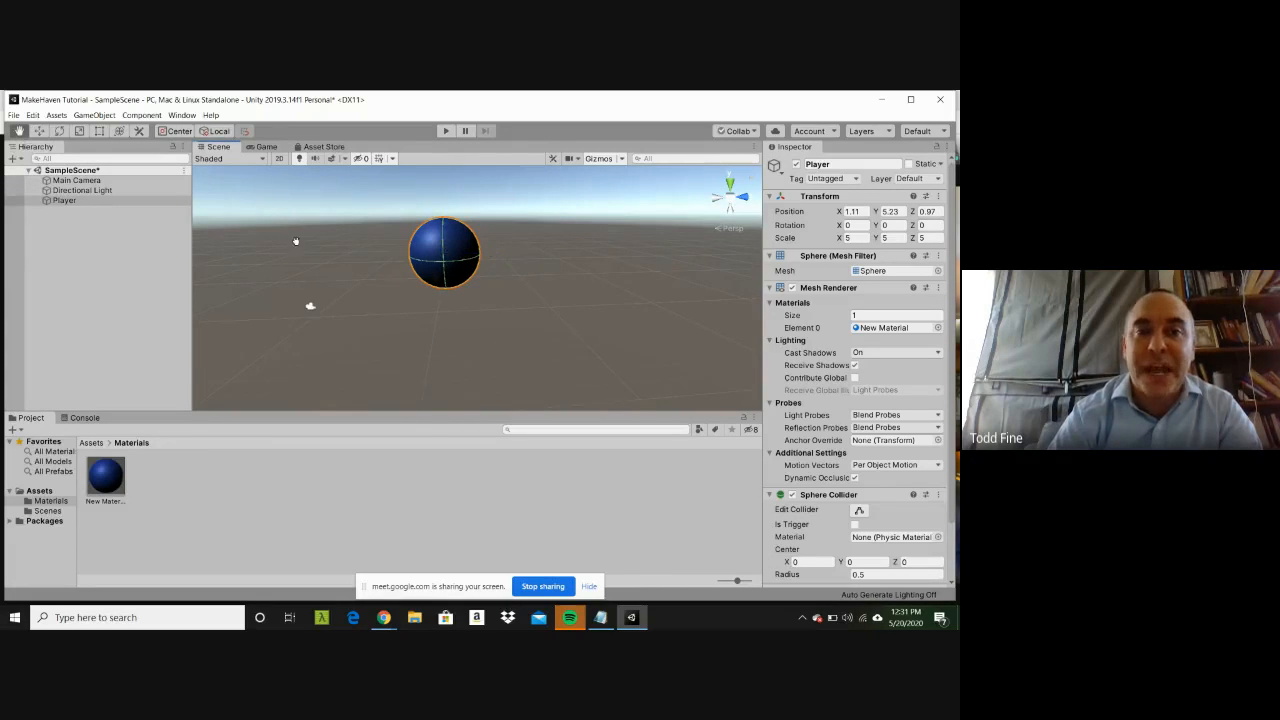
drag(295, 241, 325, 297)
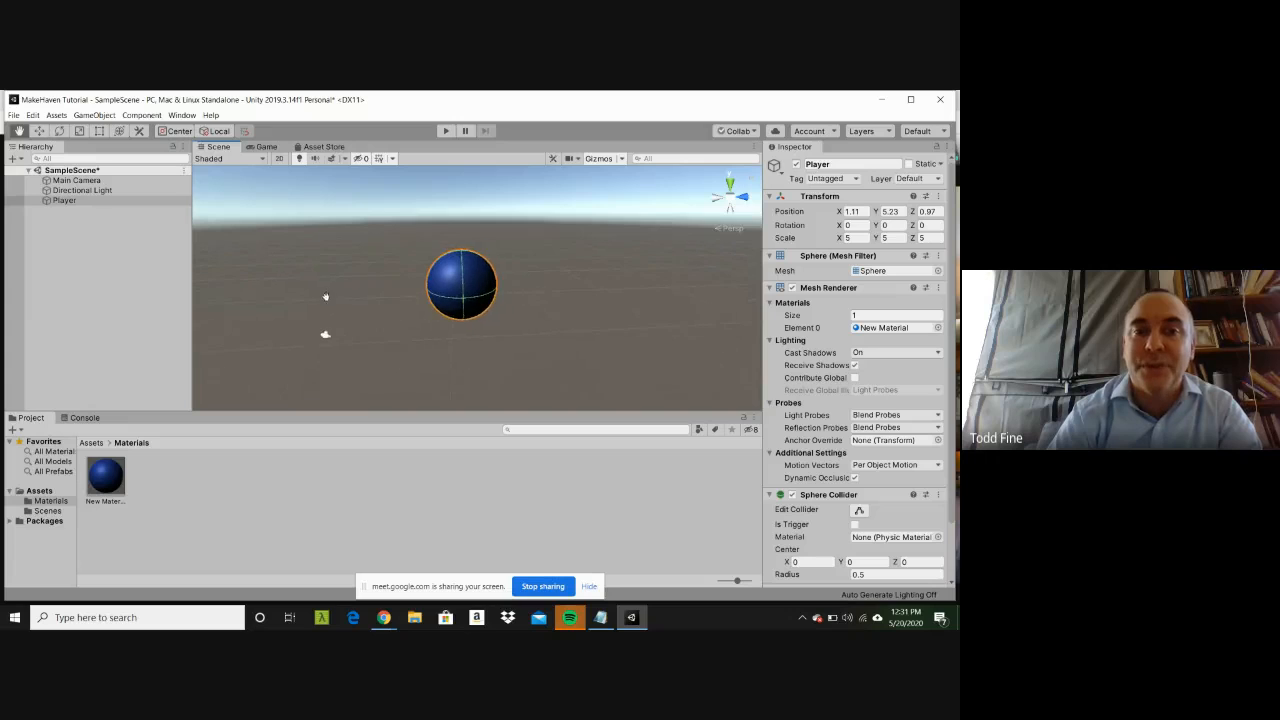
mouse_move(524, 266)
mouse_down()
mouse_move(452, 256)
mouse_move(495, 240)
mouse_move(550, 292)
mouse_move(535, 262)
mouse_move(519, 265)
mouse_up()
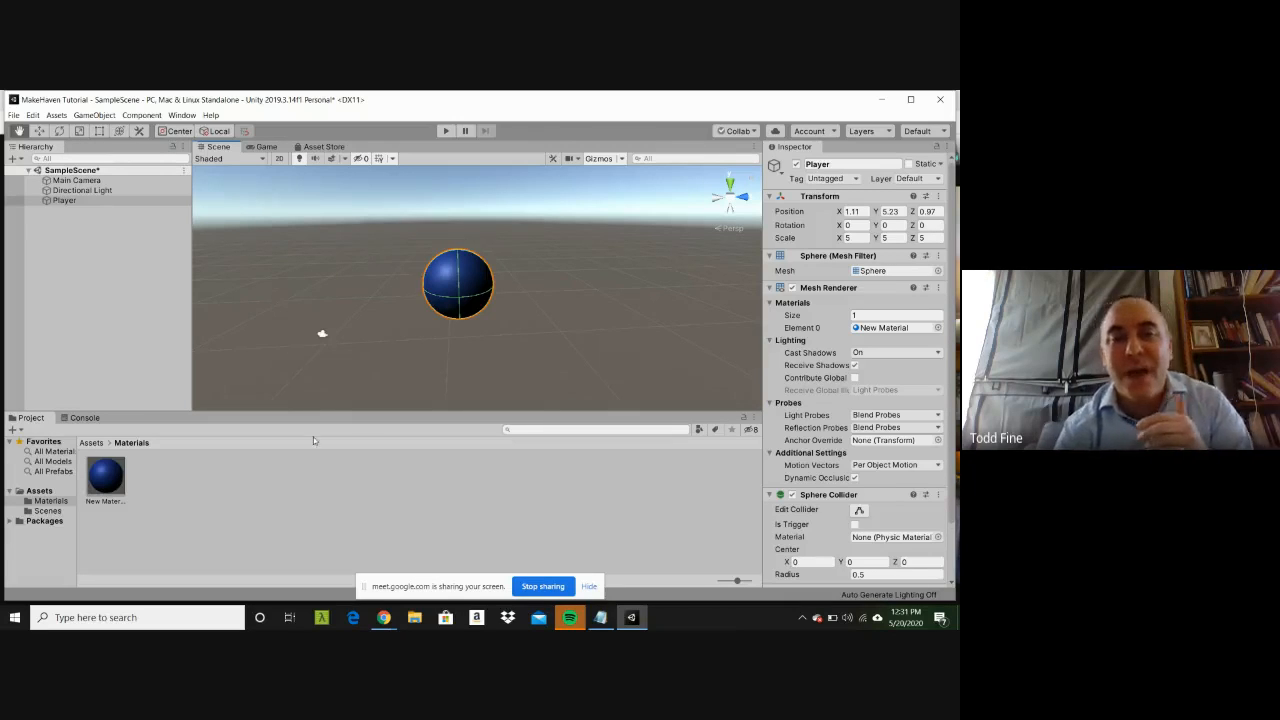
click(295, 475)
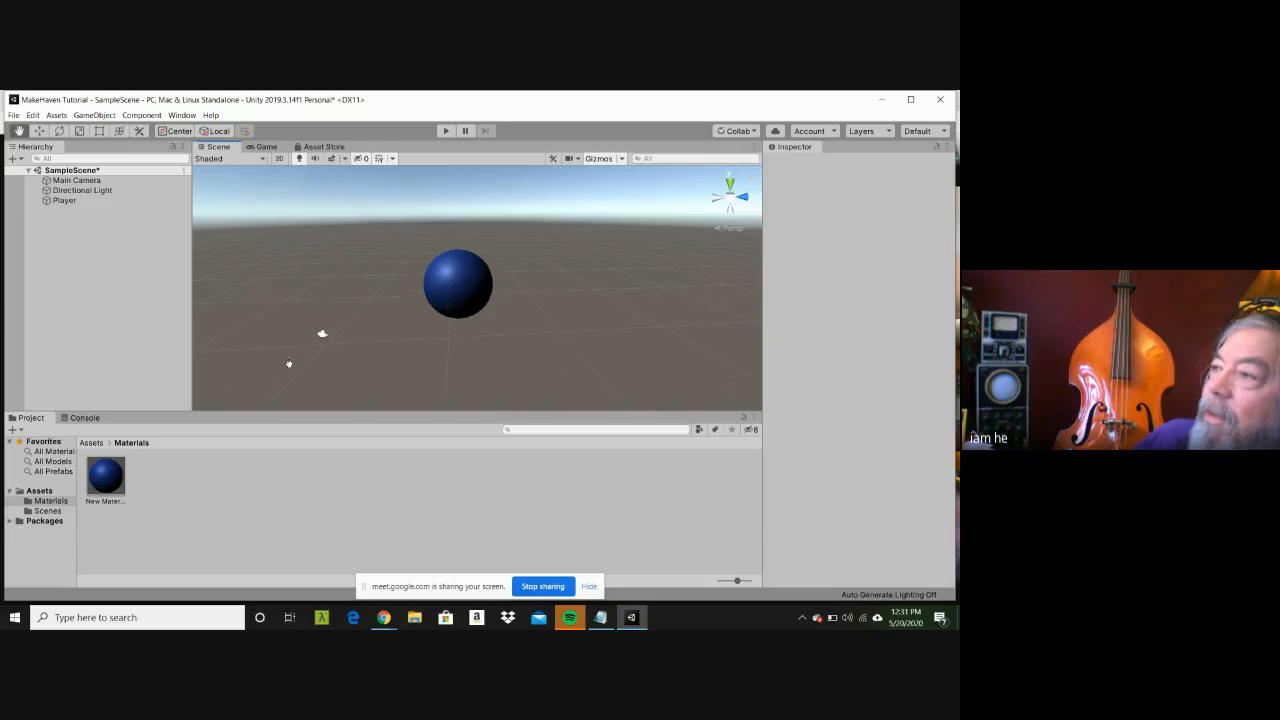
click(81, 202)
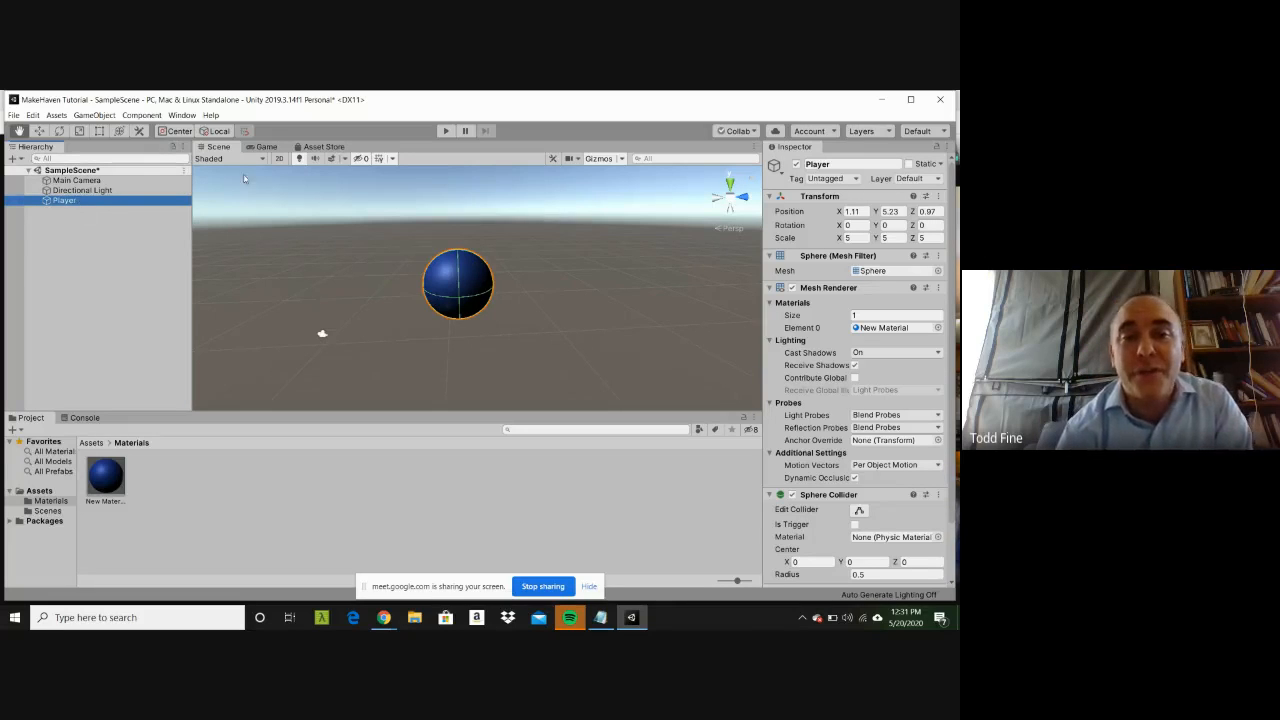
click(369, 259)
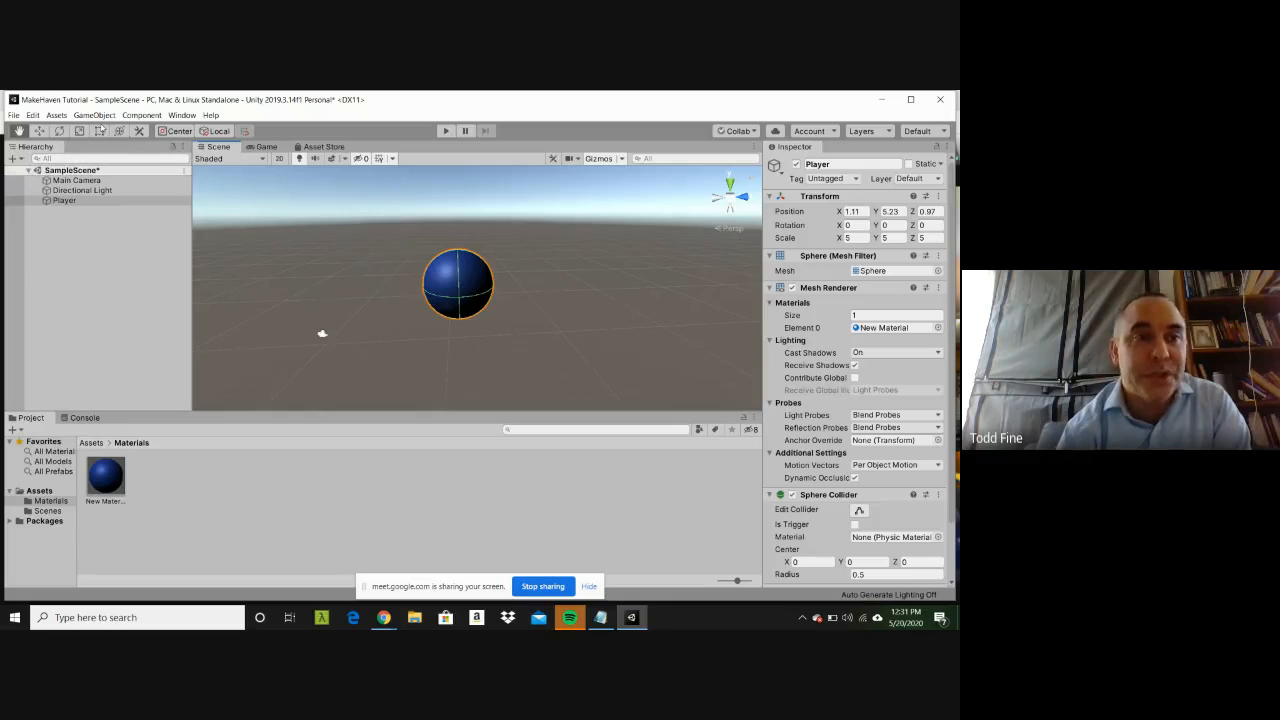
Step: Add a 3D Plane object to the scene
click(100, 117)
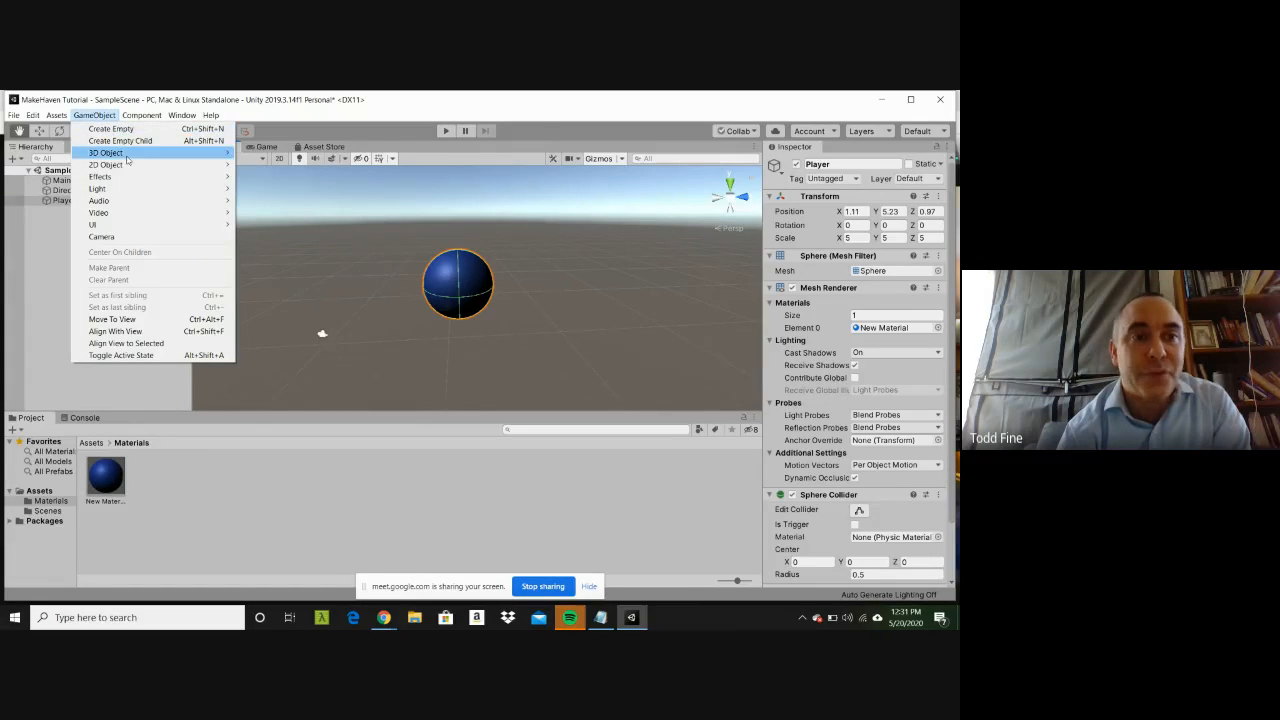
mouse_move(130, 153)
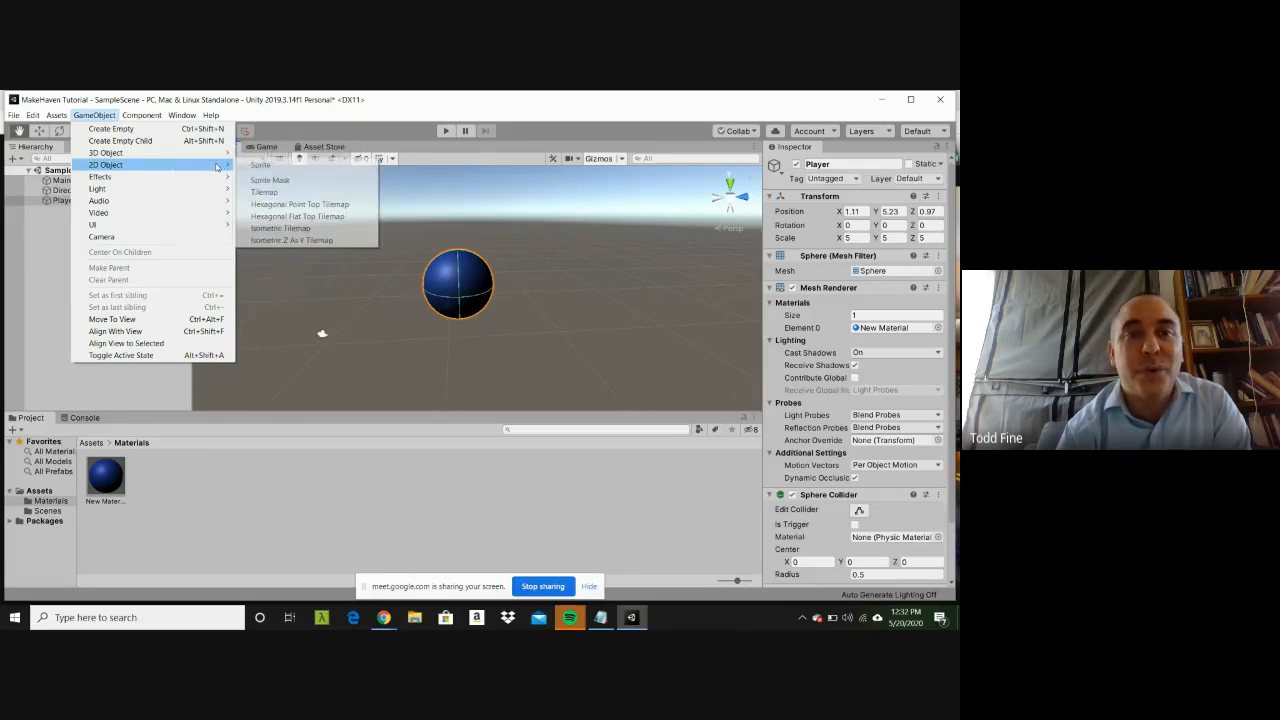
mouse_move(219, 152)
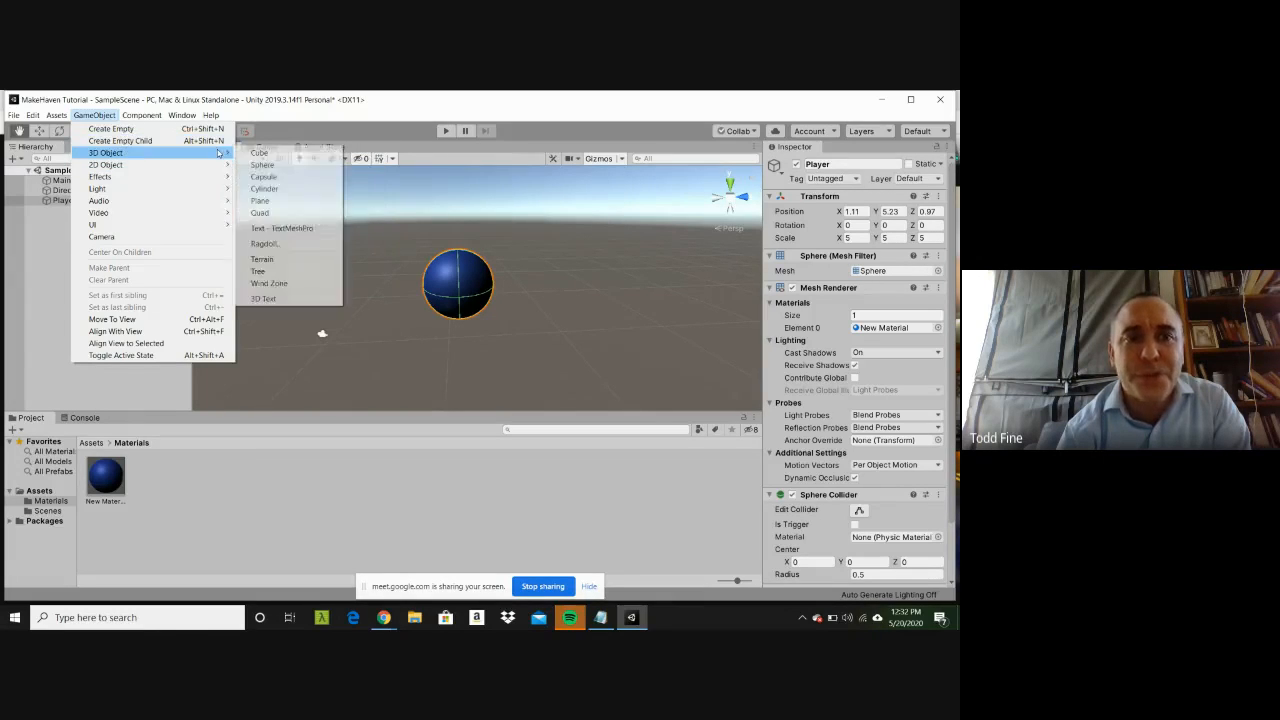
click(290, 202)
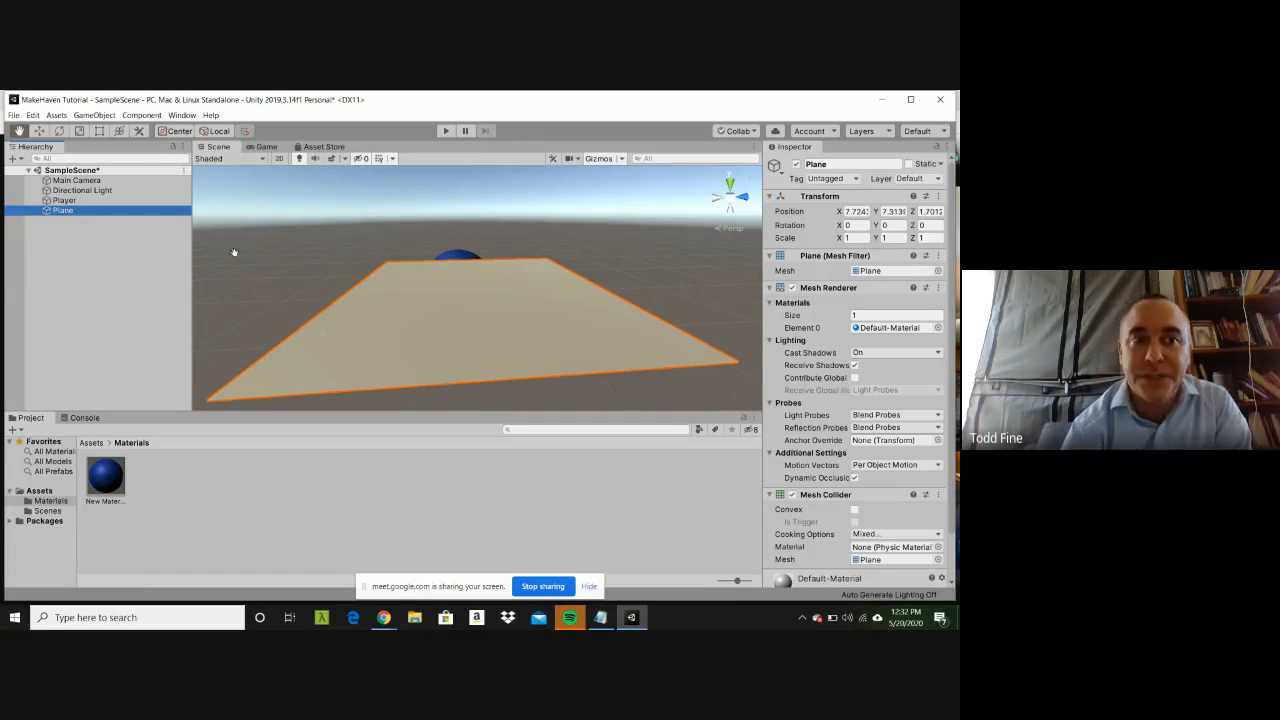
click(105, 118)
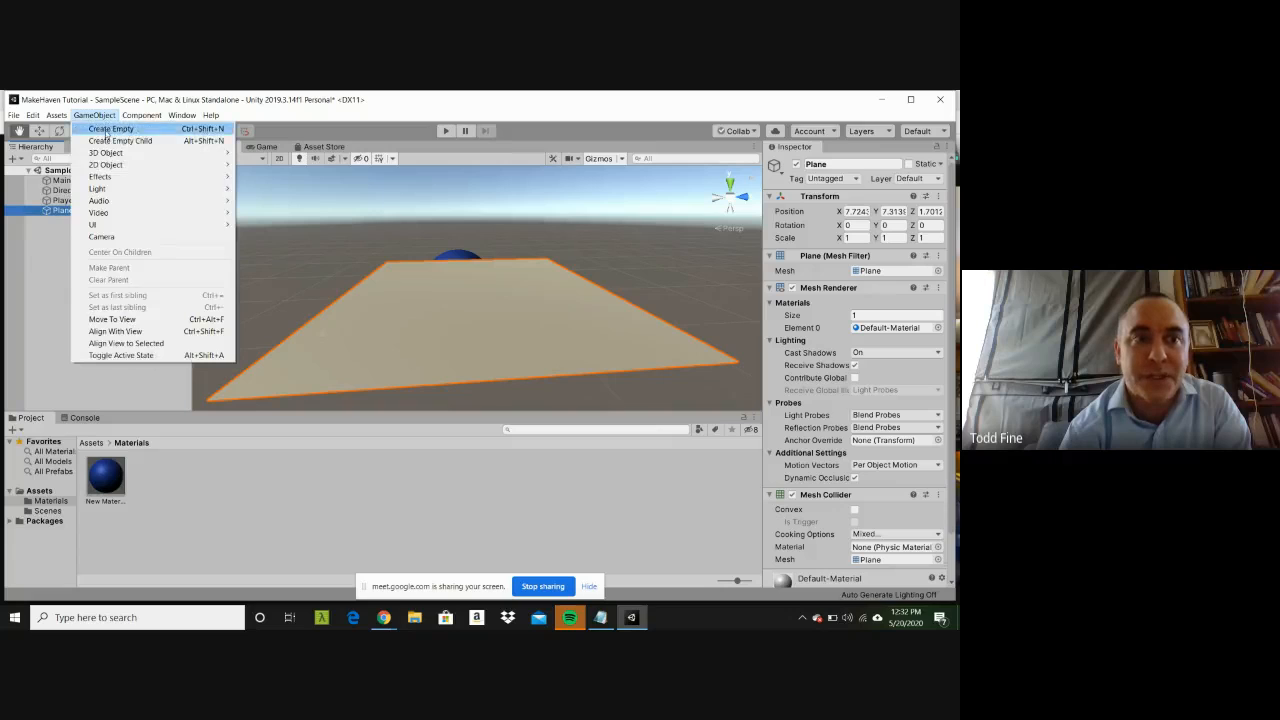
mouse_move(133, 153)
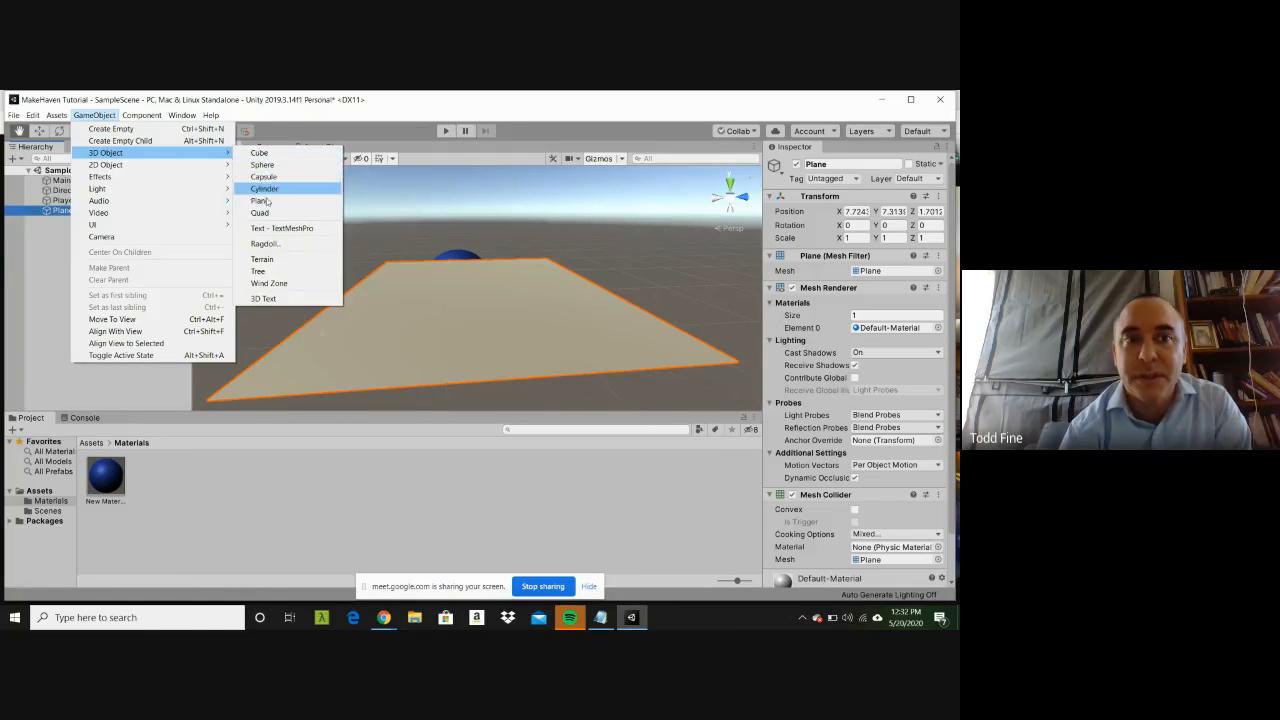
click(566, 308)
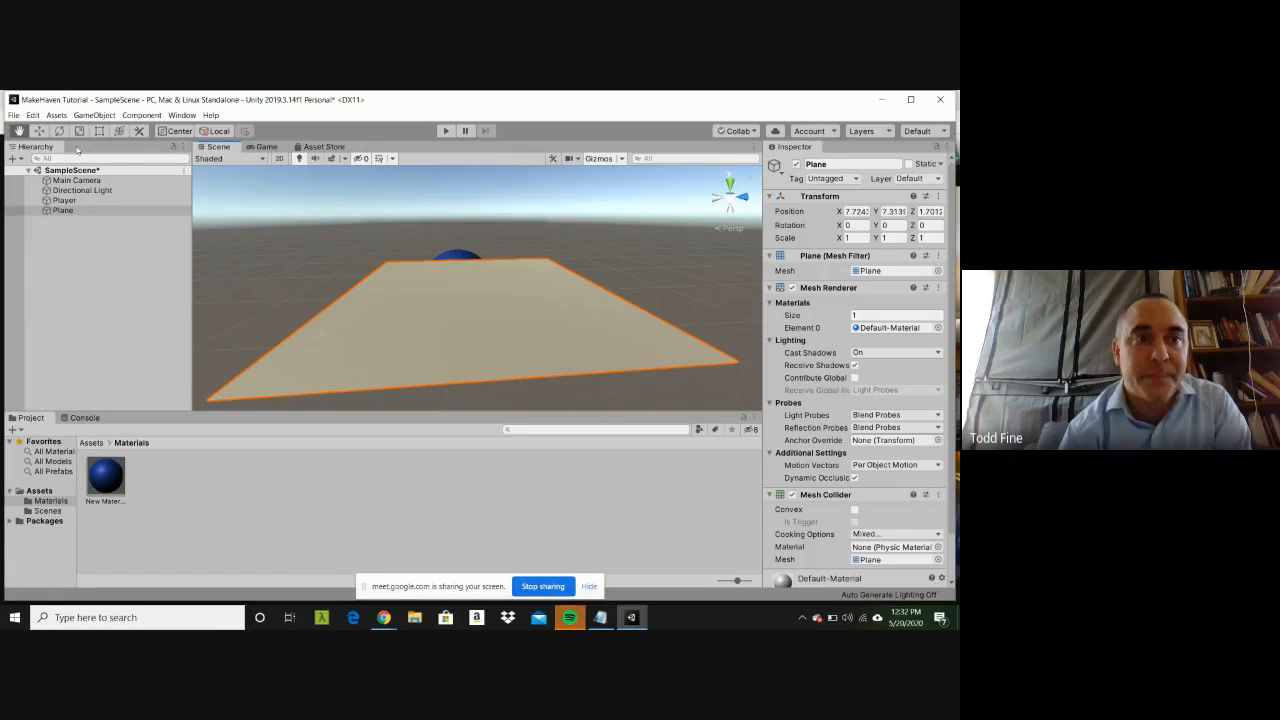
Step: Lower the Plane along the Y axis with the Move tool and set its Y position to 4.6
click(38, 131)
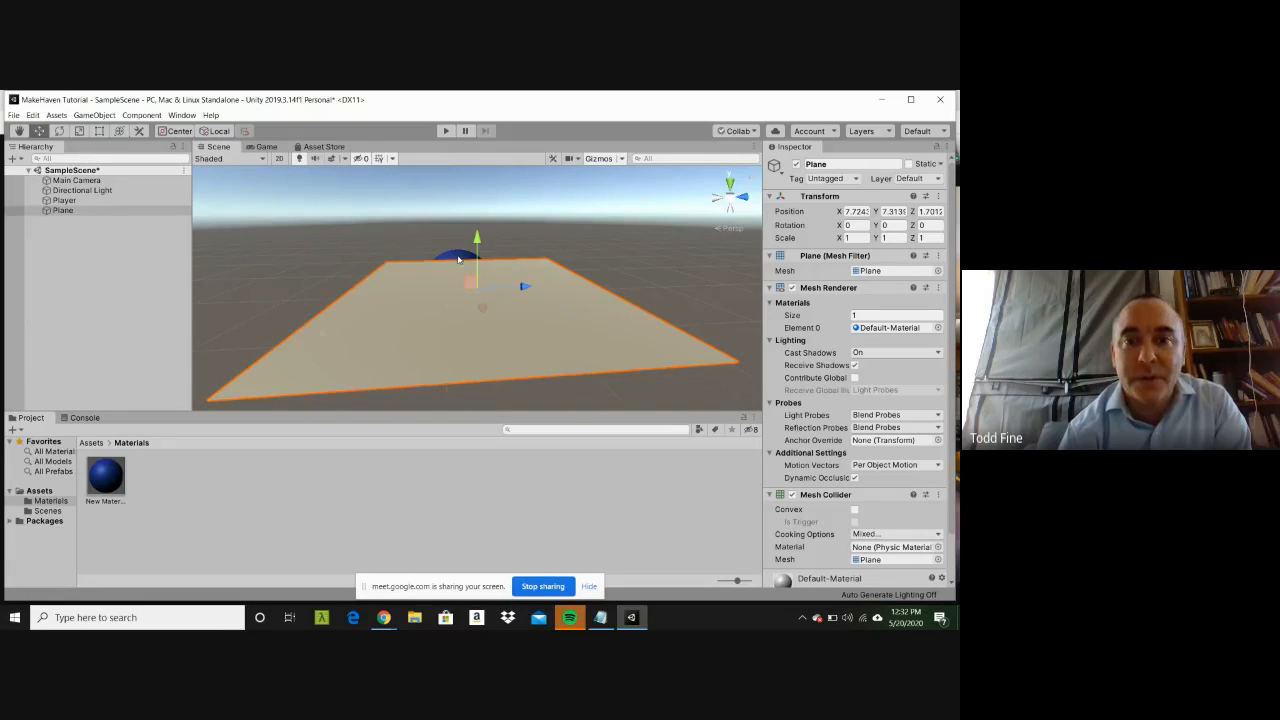
drag(480, 238, 478, 300)
click(889, 212)
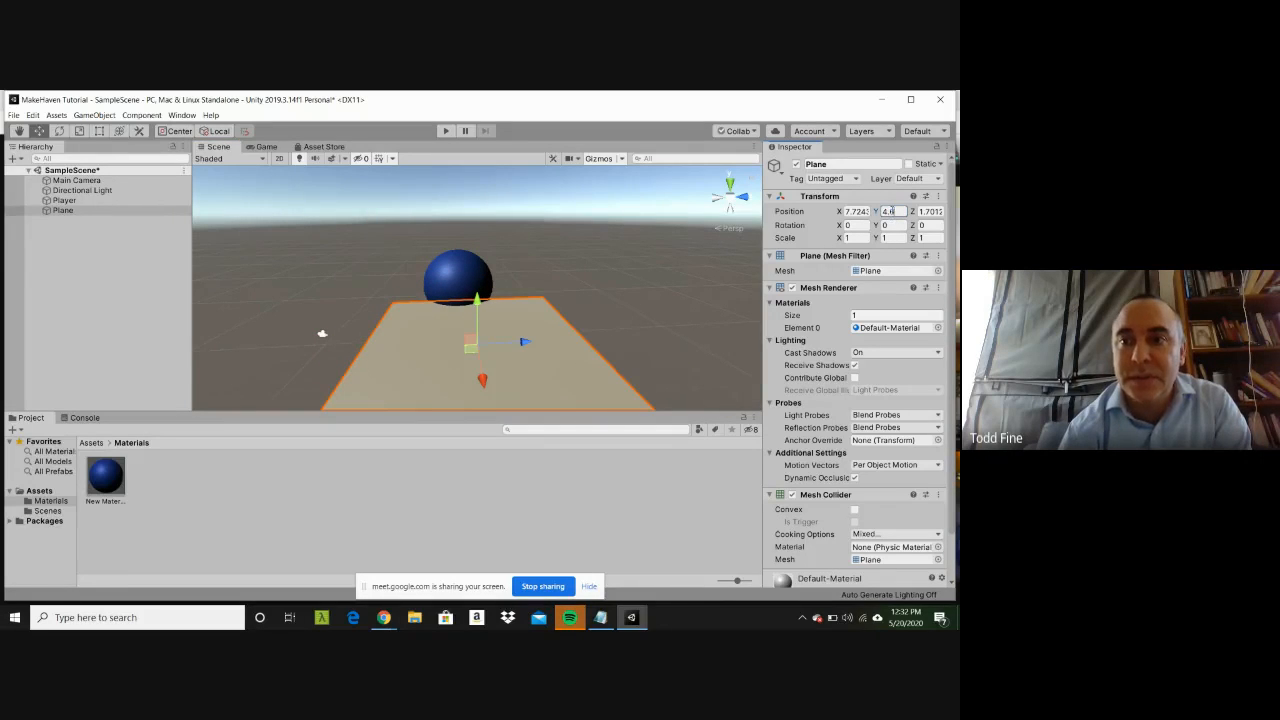
Step: Set the Plane's position to 0 on the X, Y and Z axes
click(856, 211)
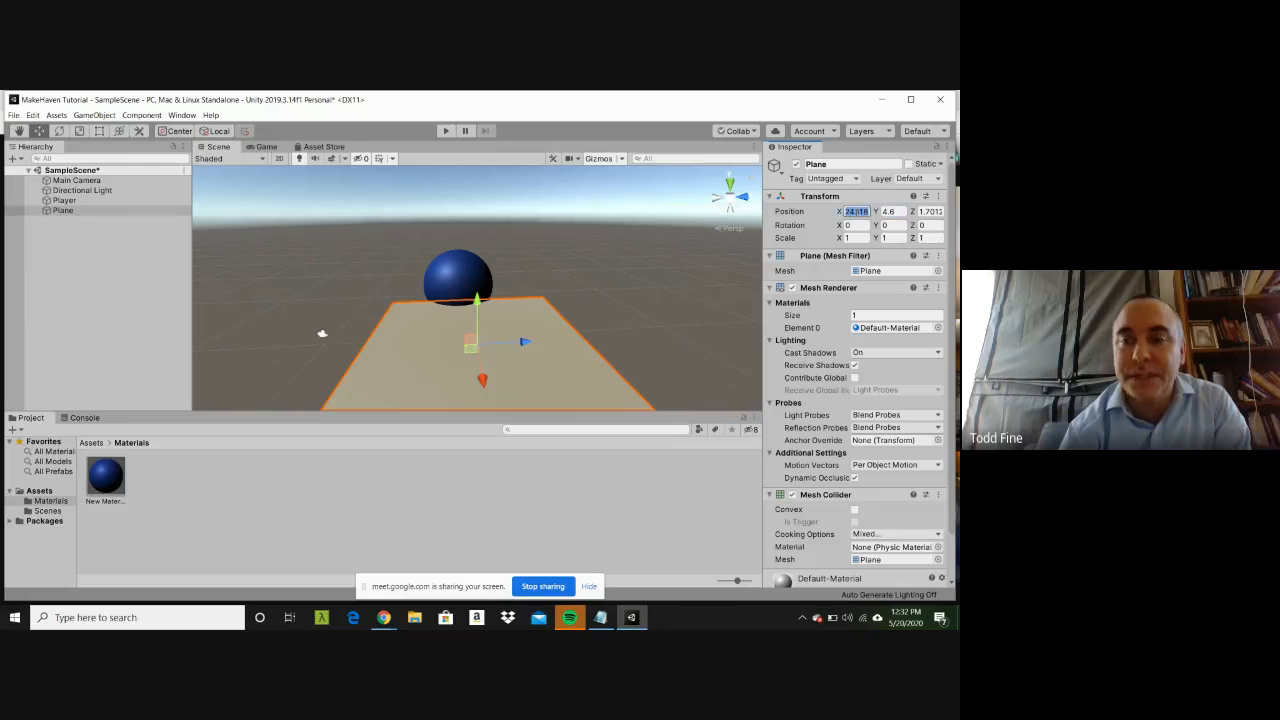
text(7.0)
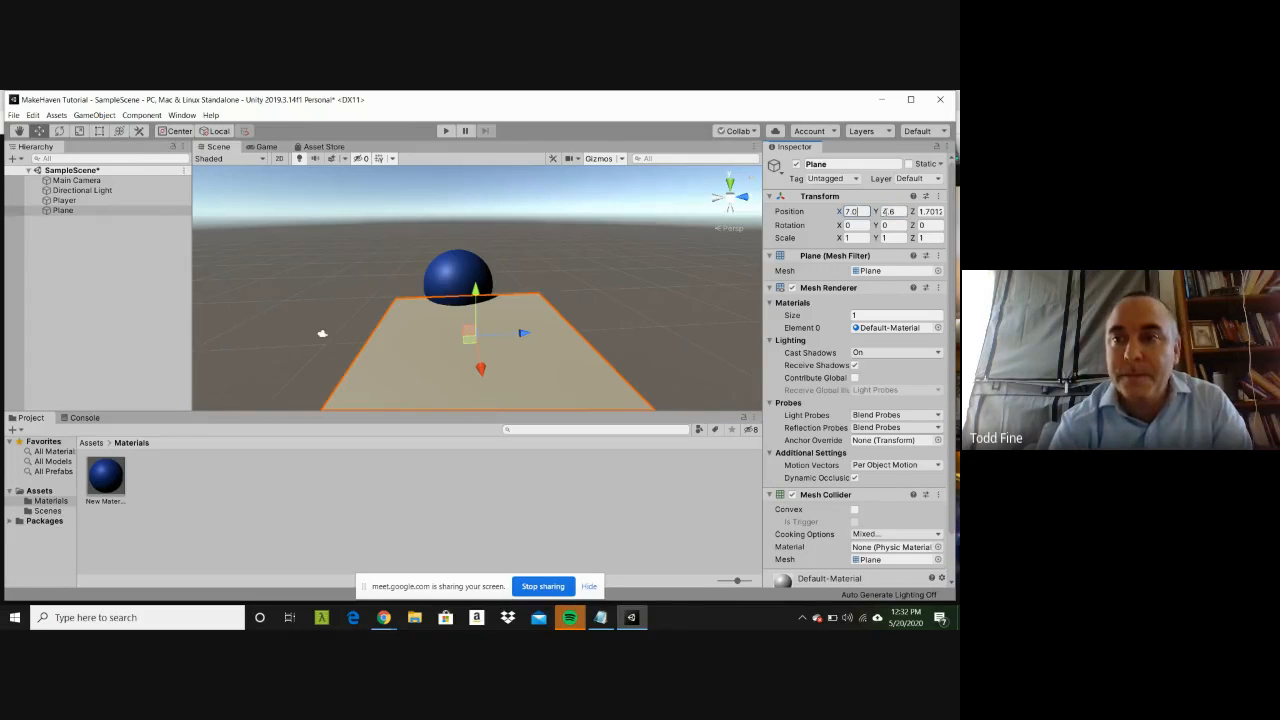
key(BackSpace)
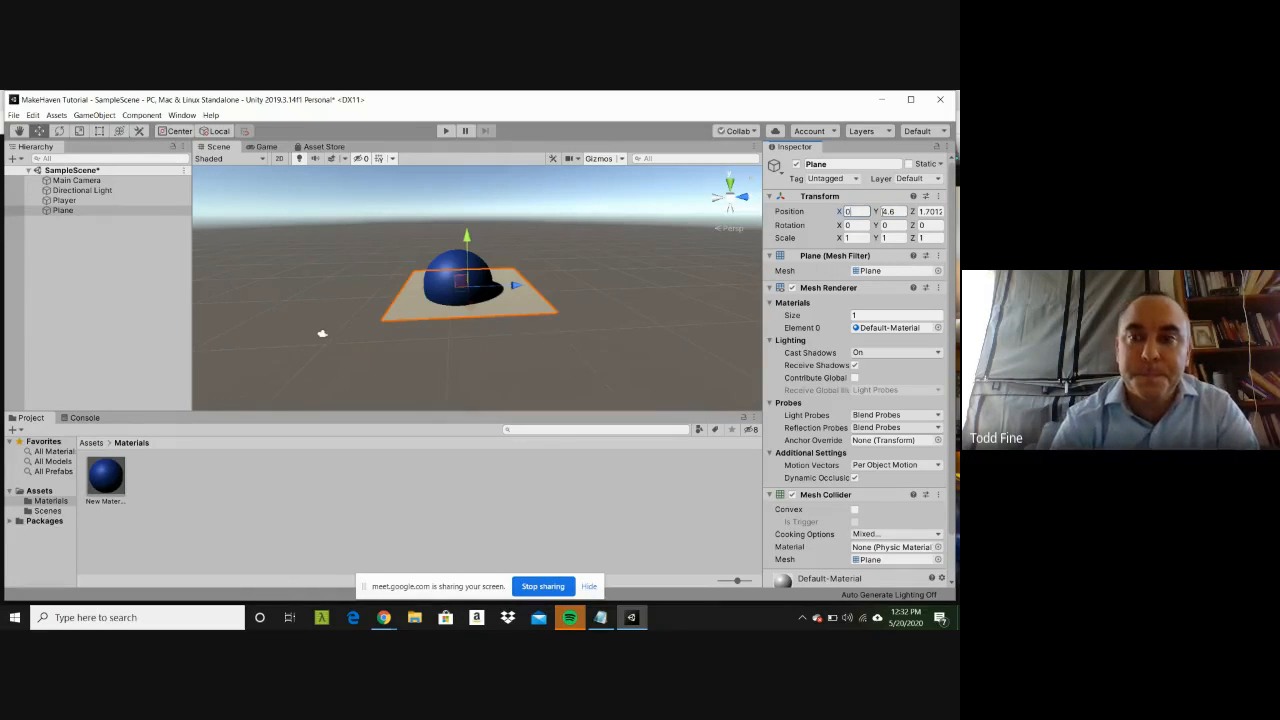
key(Tab)
text(0)
key(Tab)
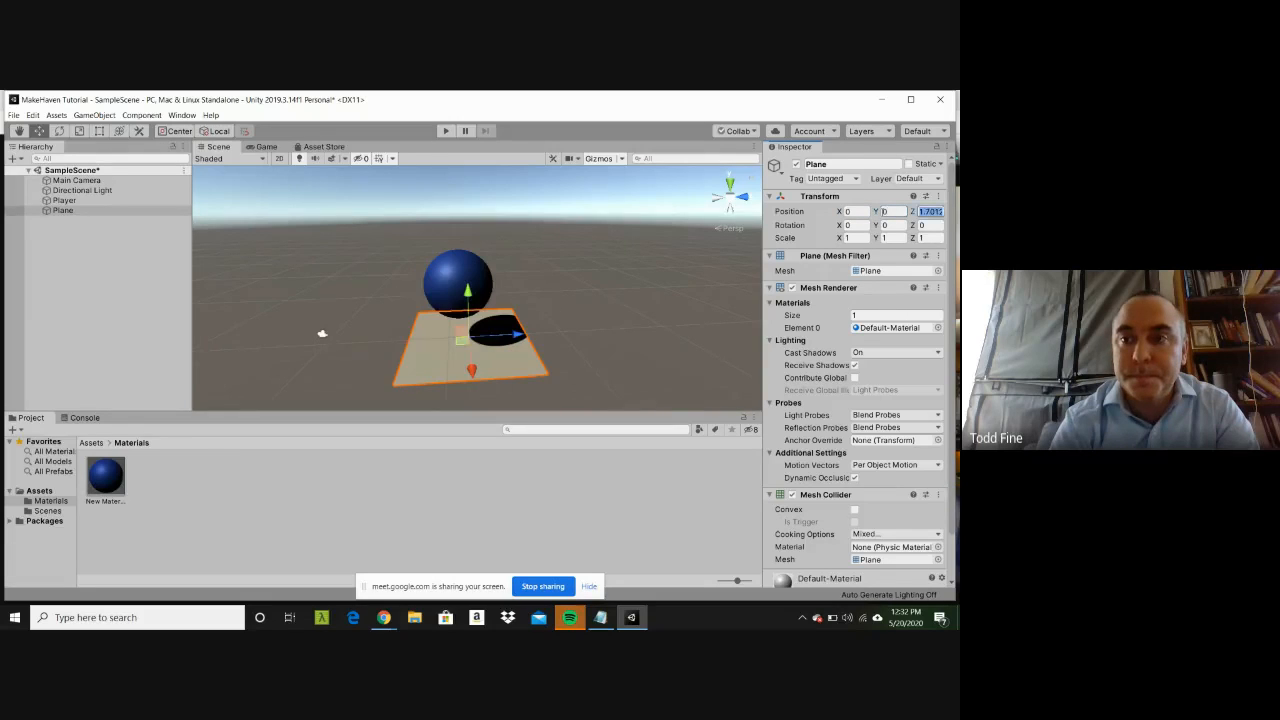
text(0)
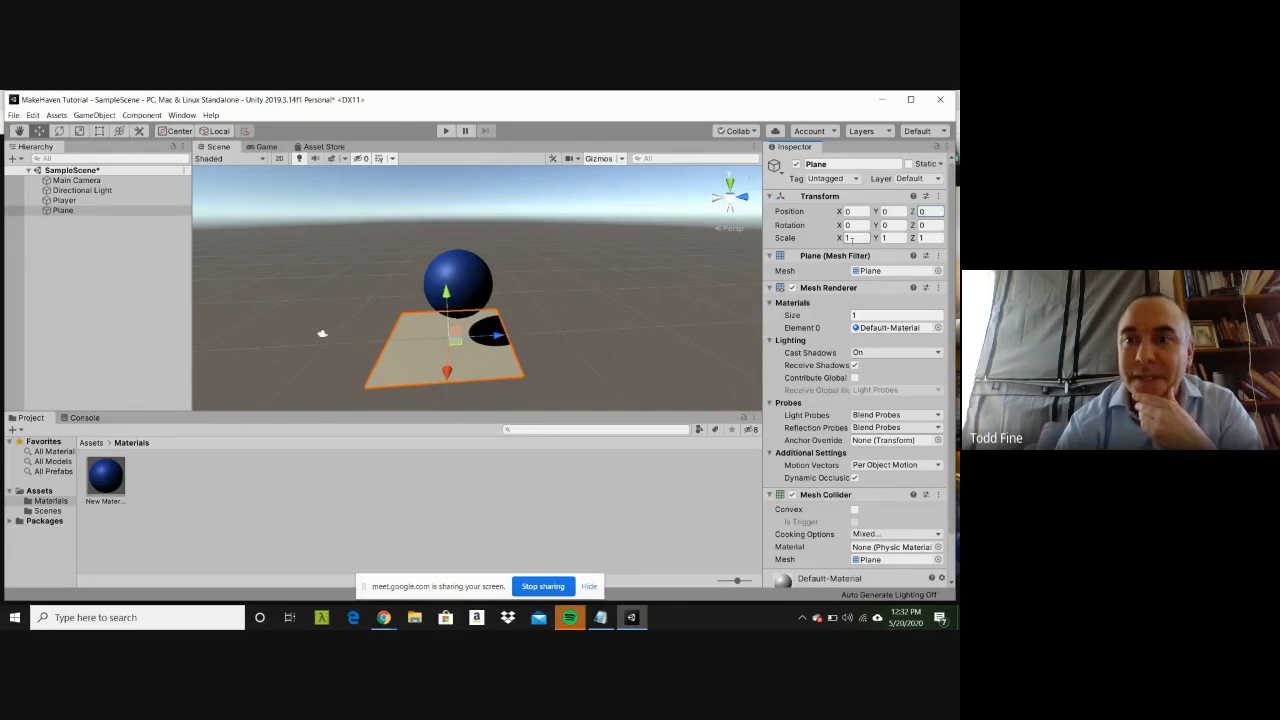
Step: Try a Y scale of 10 on the Plane, restore it to 1, and set the X scale to 10
click(886, 238)
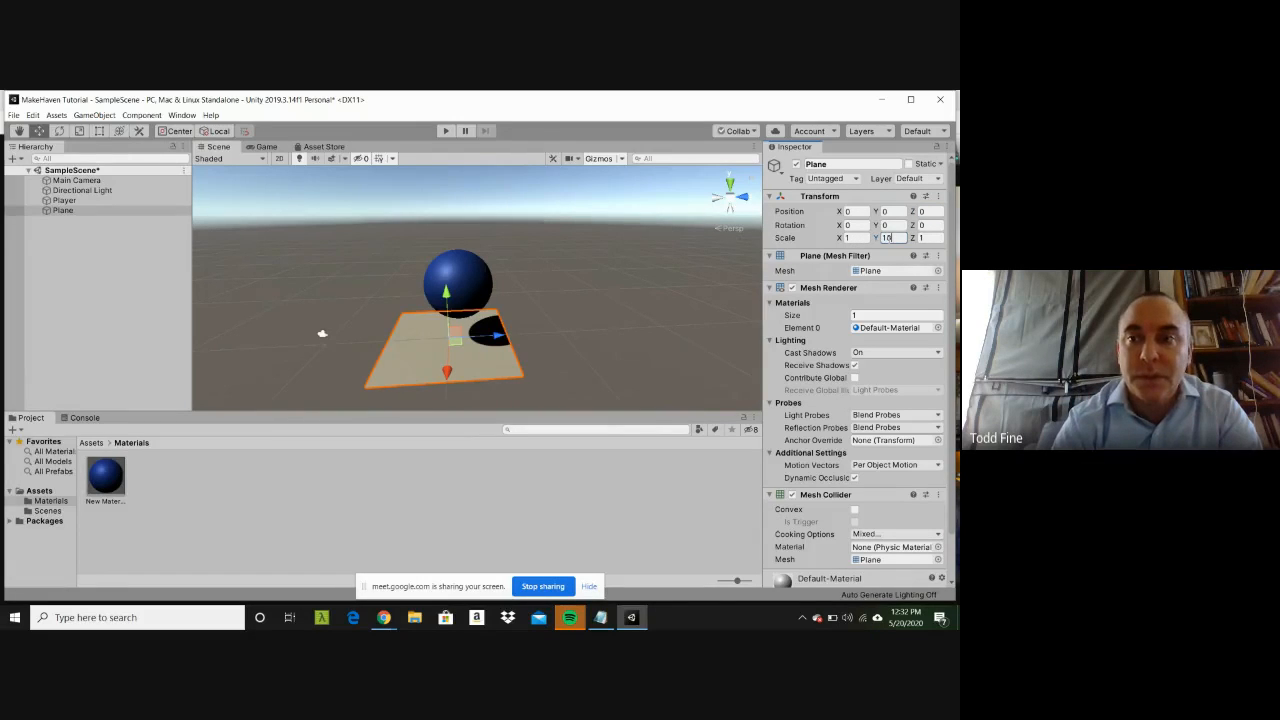
key(BackSpace)
key(BackSpace)
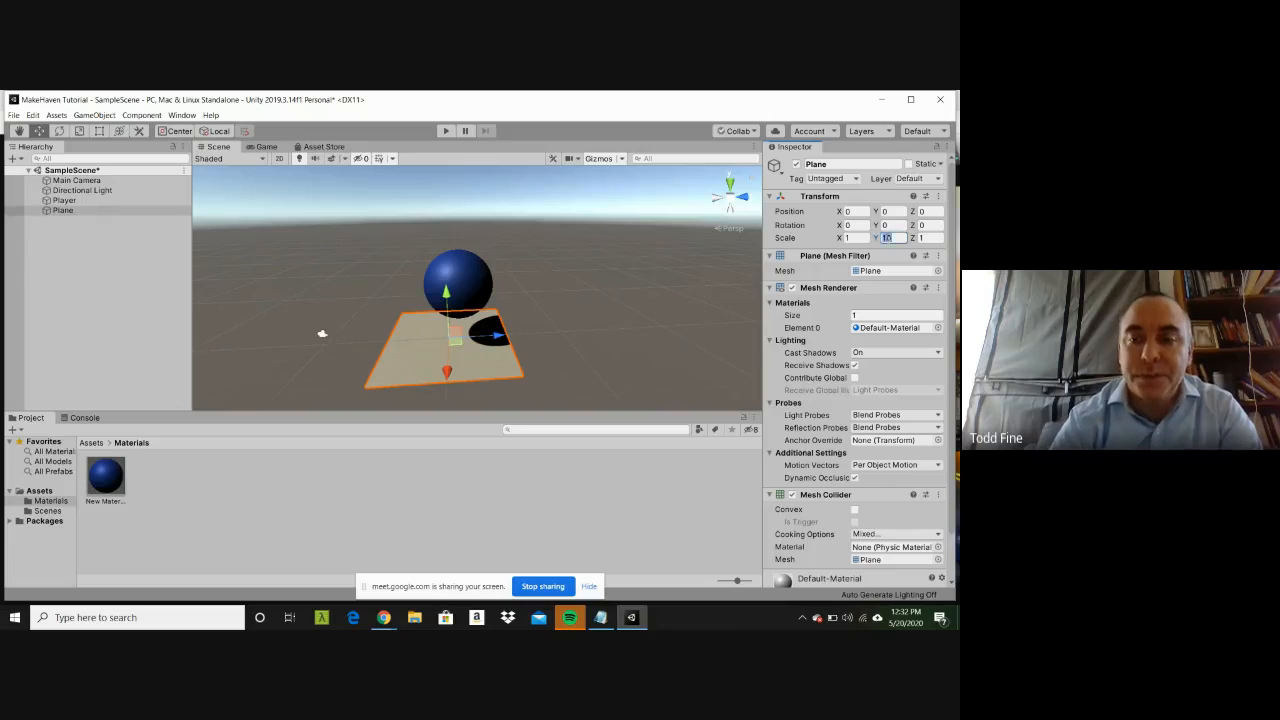
text(1)
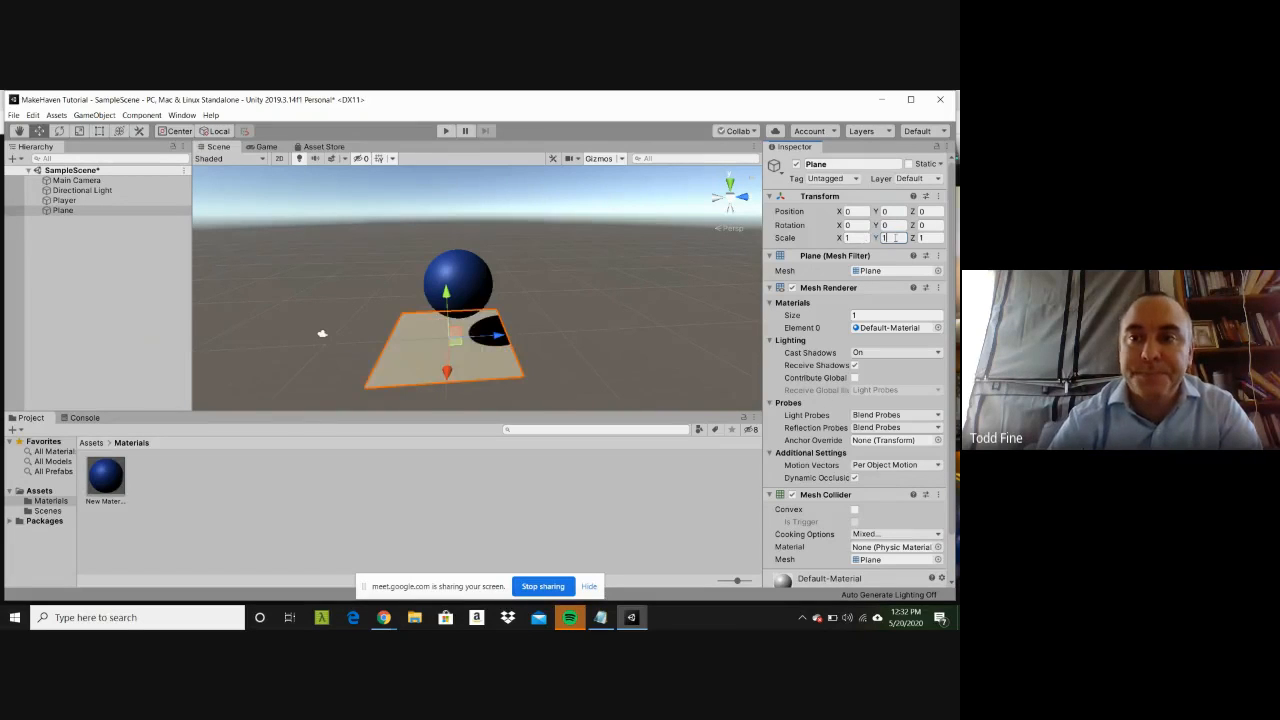
click(858, 238)
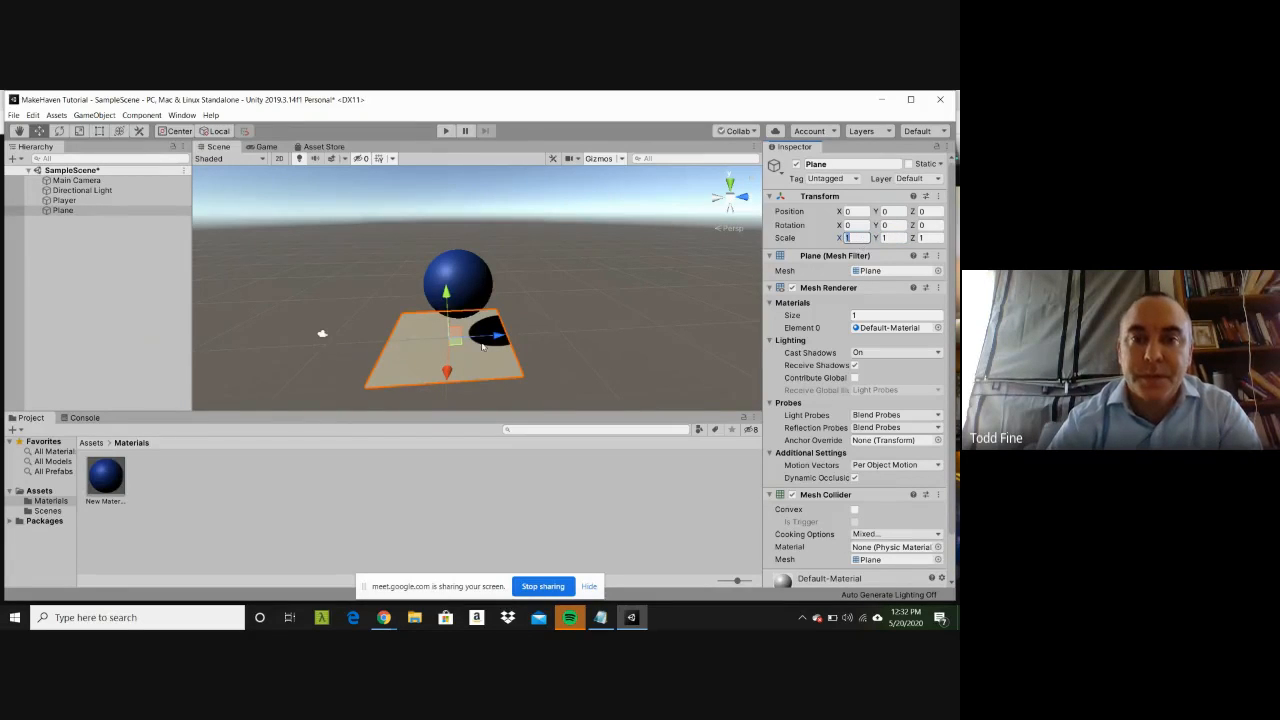
text(10)
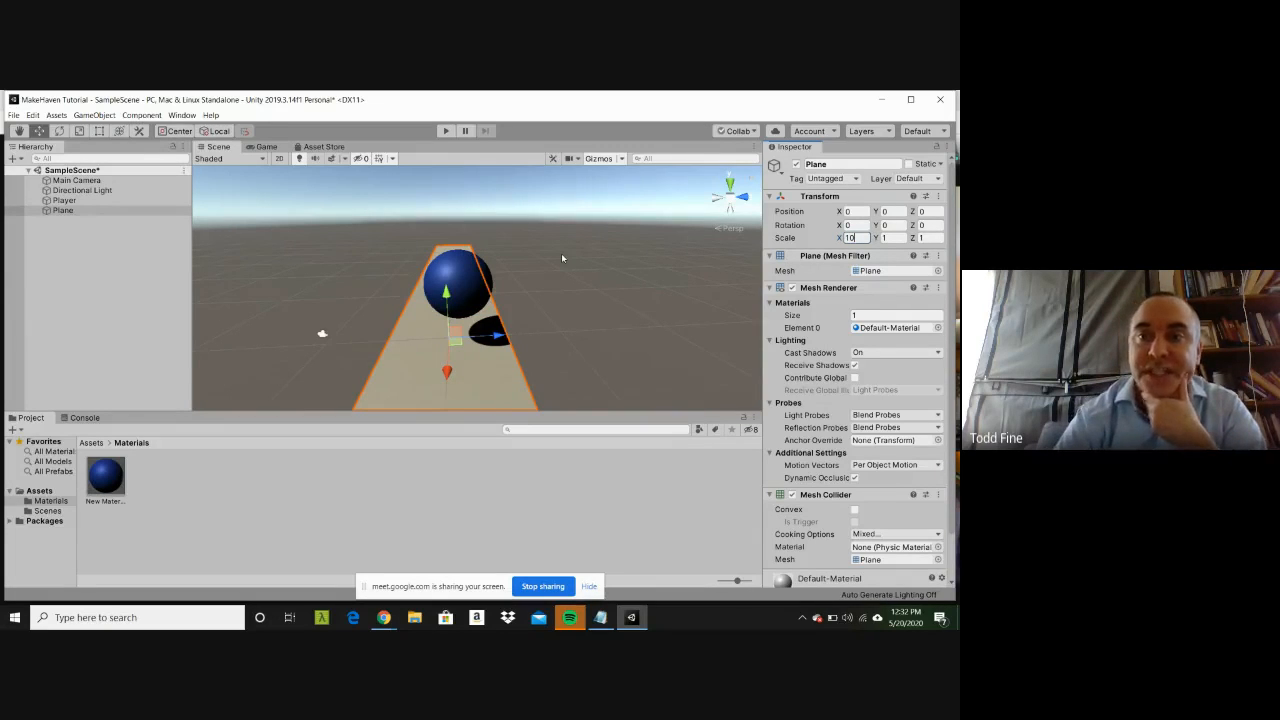
Step: Move the Player sphere down onto the Plane at about Y 2.28 and shift it along Z to about -0.01
click(463, 278)
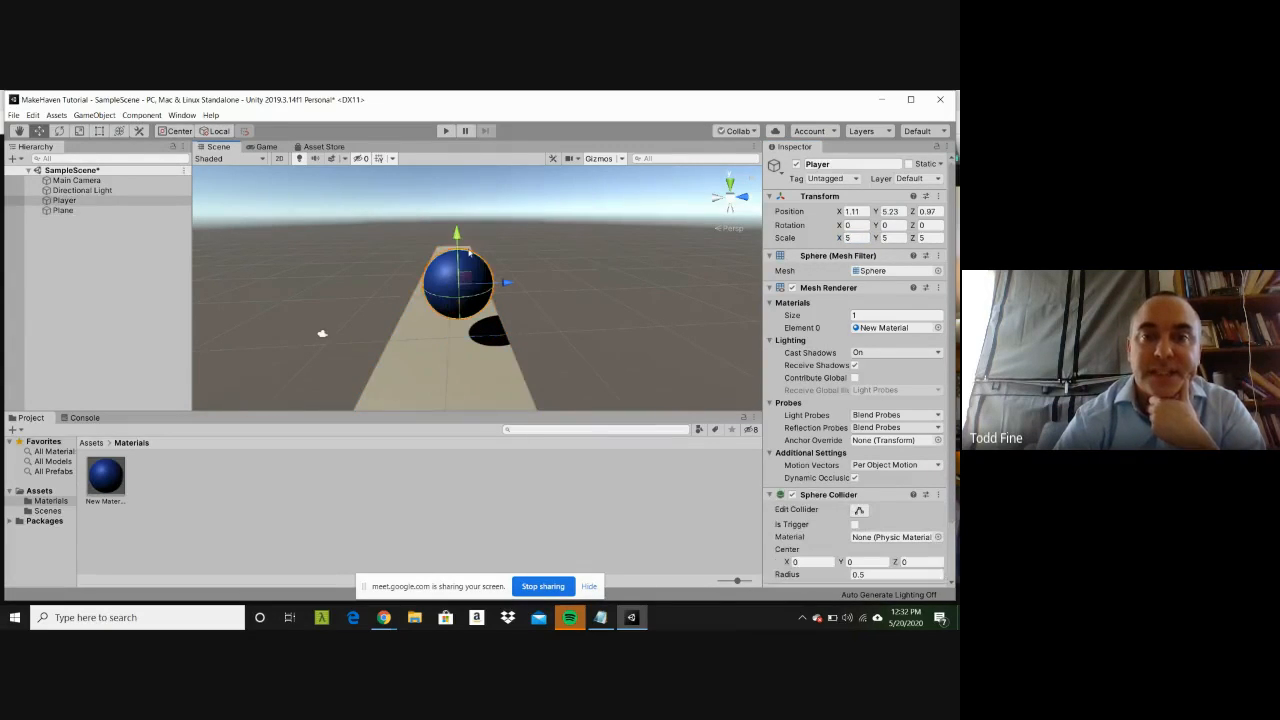
drag(457, 250, 459, 285)
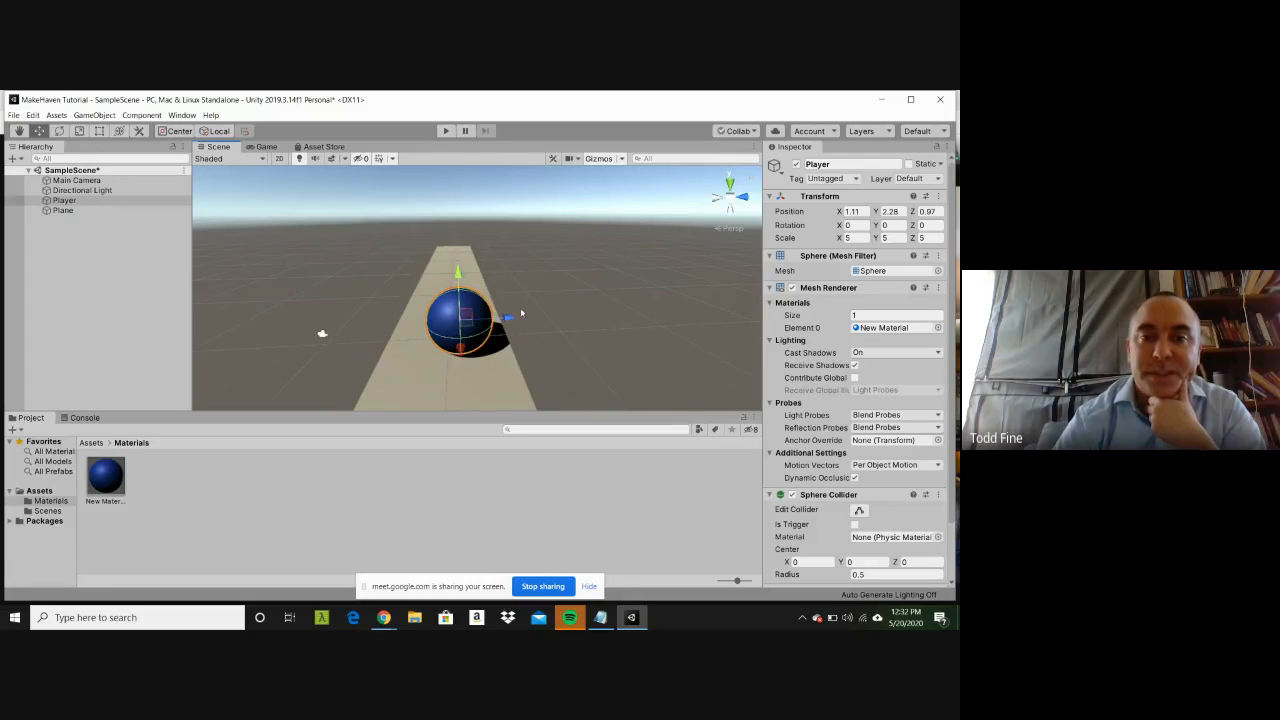
drag(508, 320, 494, 318)
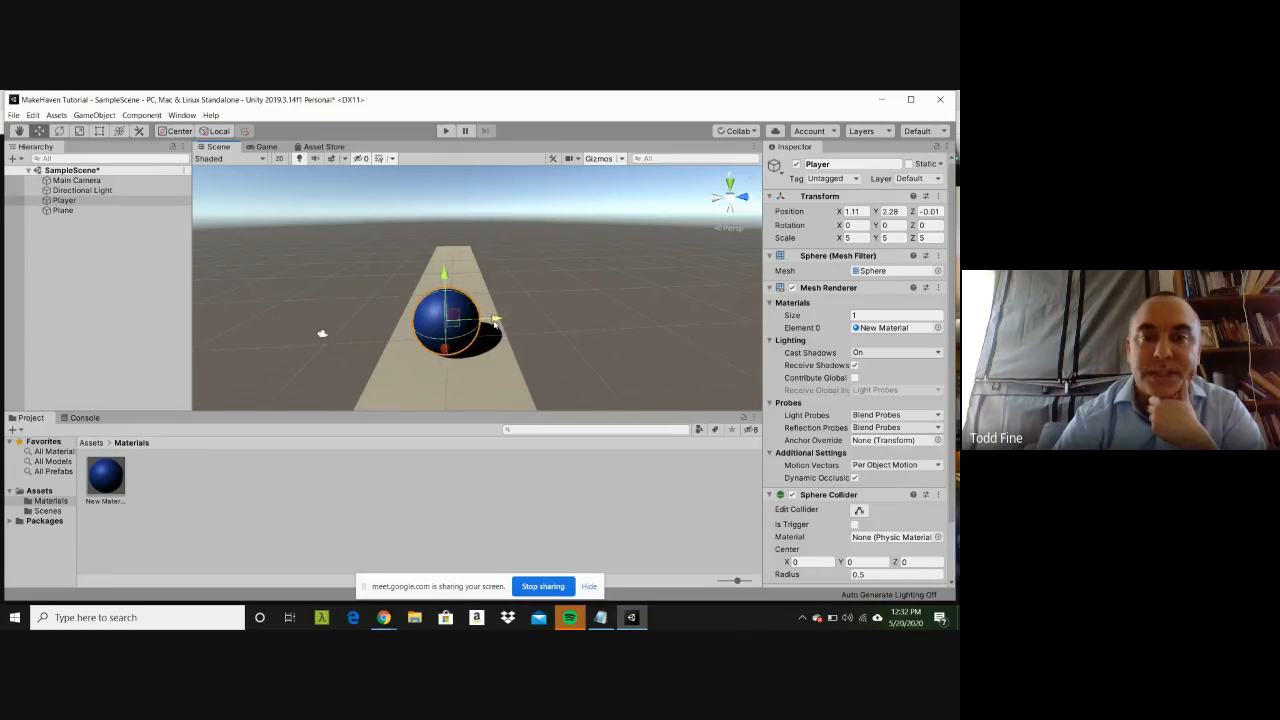
Step: Set the Plane's X scale to 20 to make a longer track
click(447, 259)
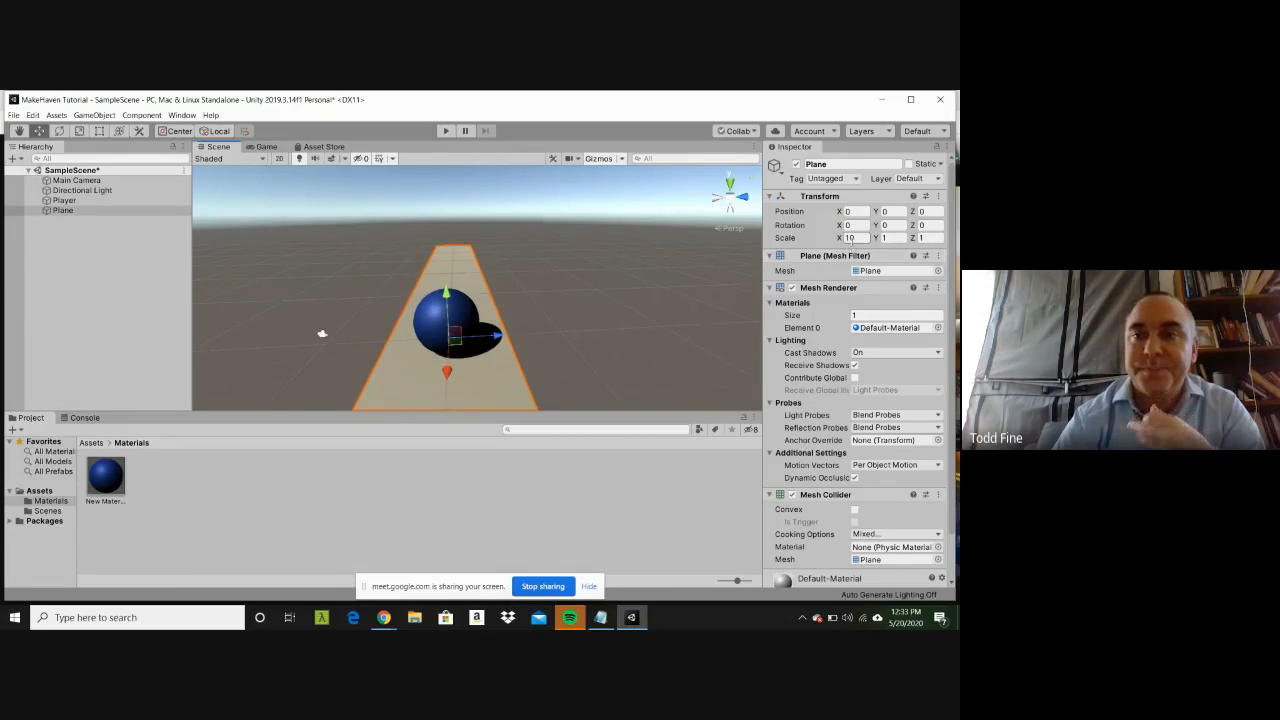
click(850, 238)
text(20)
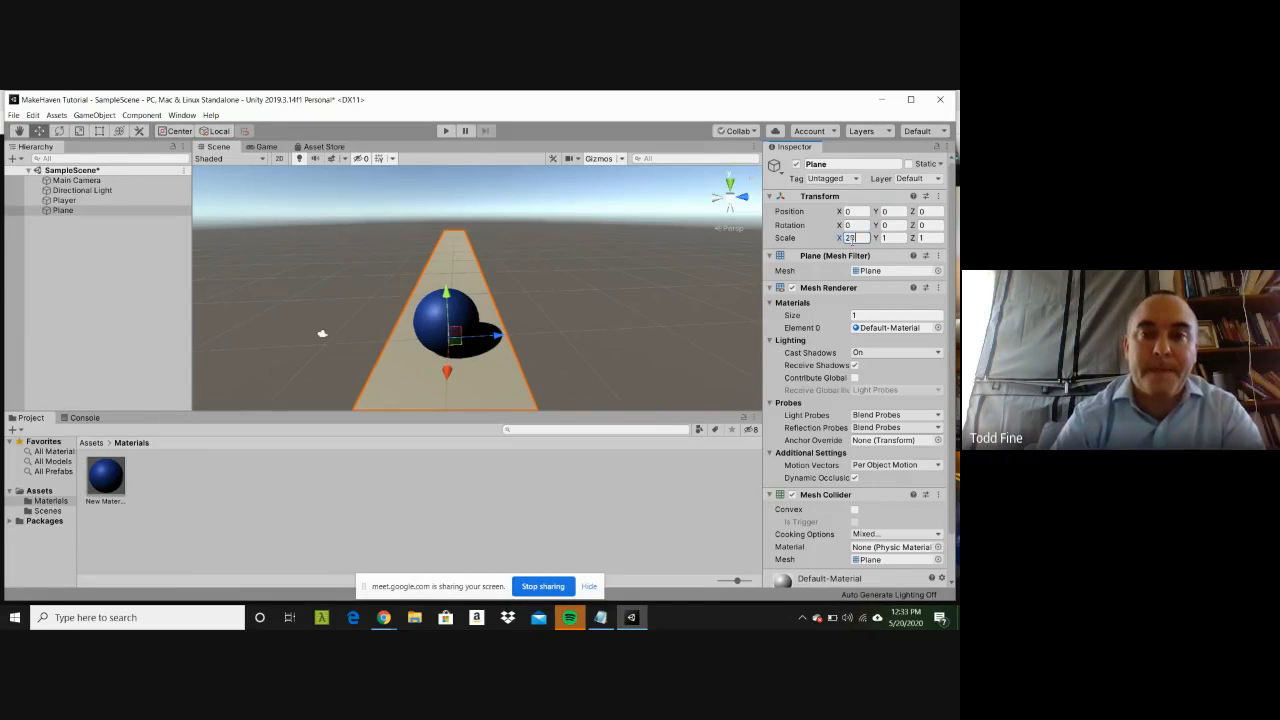
click(467, 245)
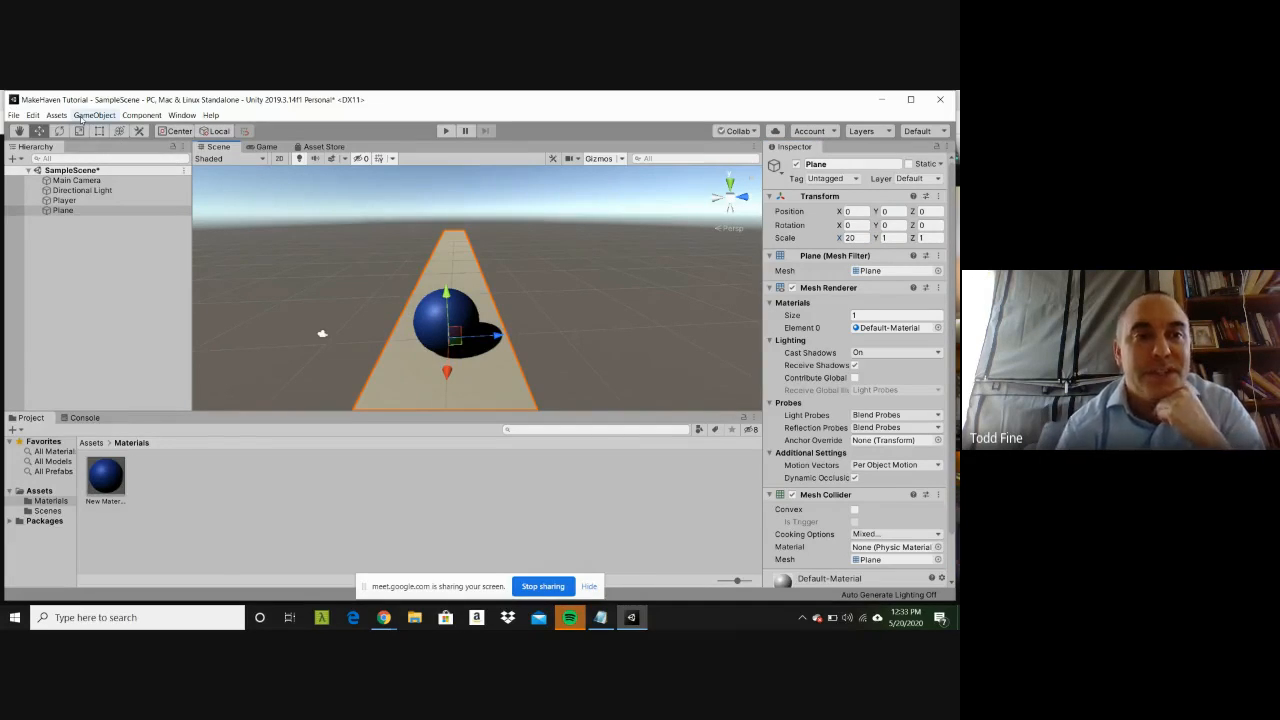
Step: Add a Cube to the scene and shift it along the X axis to about -4.53
click(81, 119)
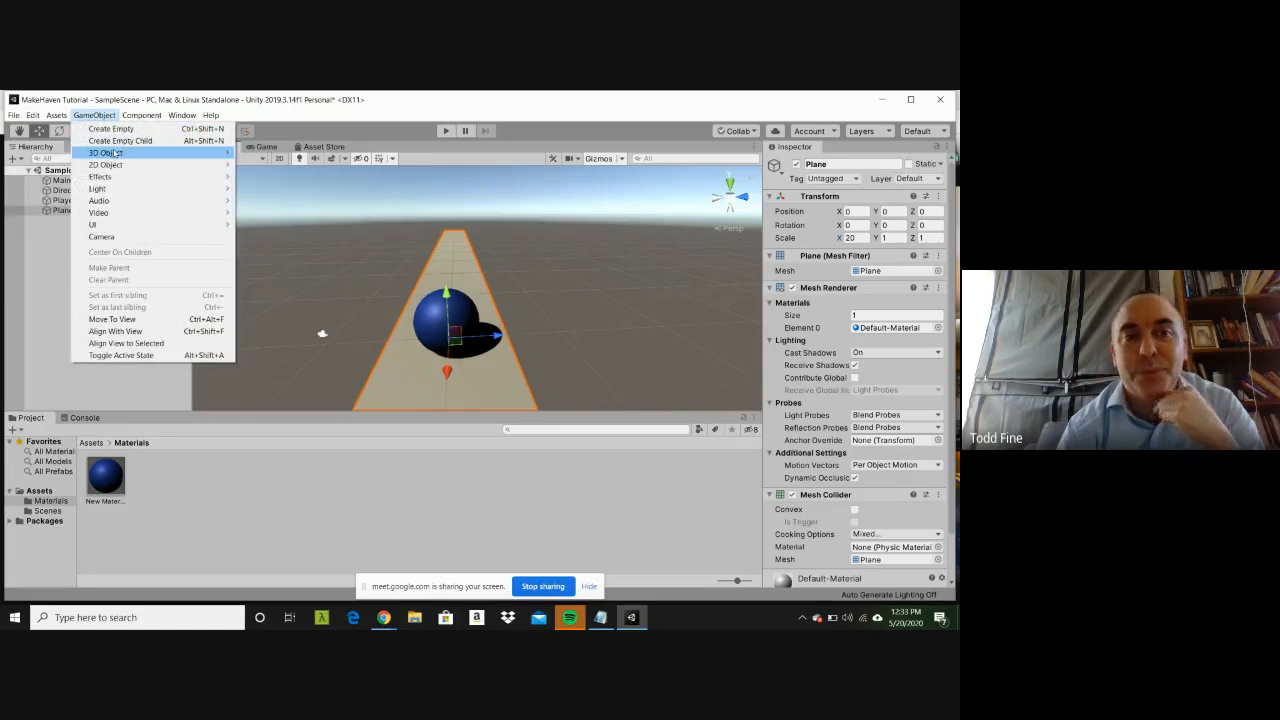
mouse_move(115, 153)
click(243, 155)
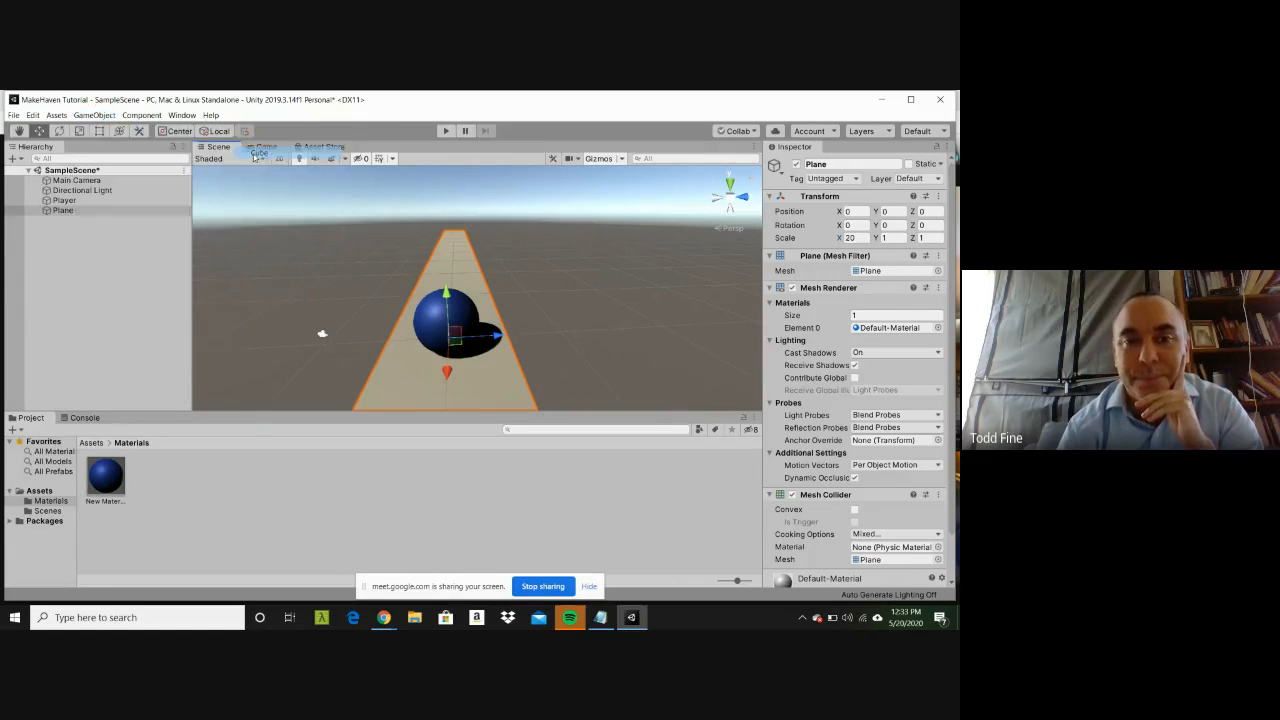
mouse_move(475, 246)
mouse_down()
mouse_move(483, 352)
mouse_move(464, 240)
mouse_up()
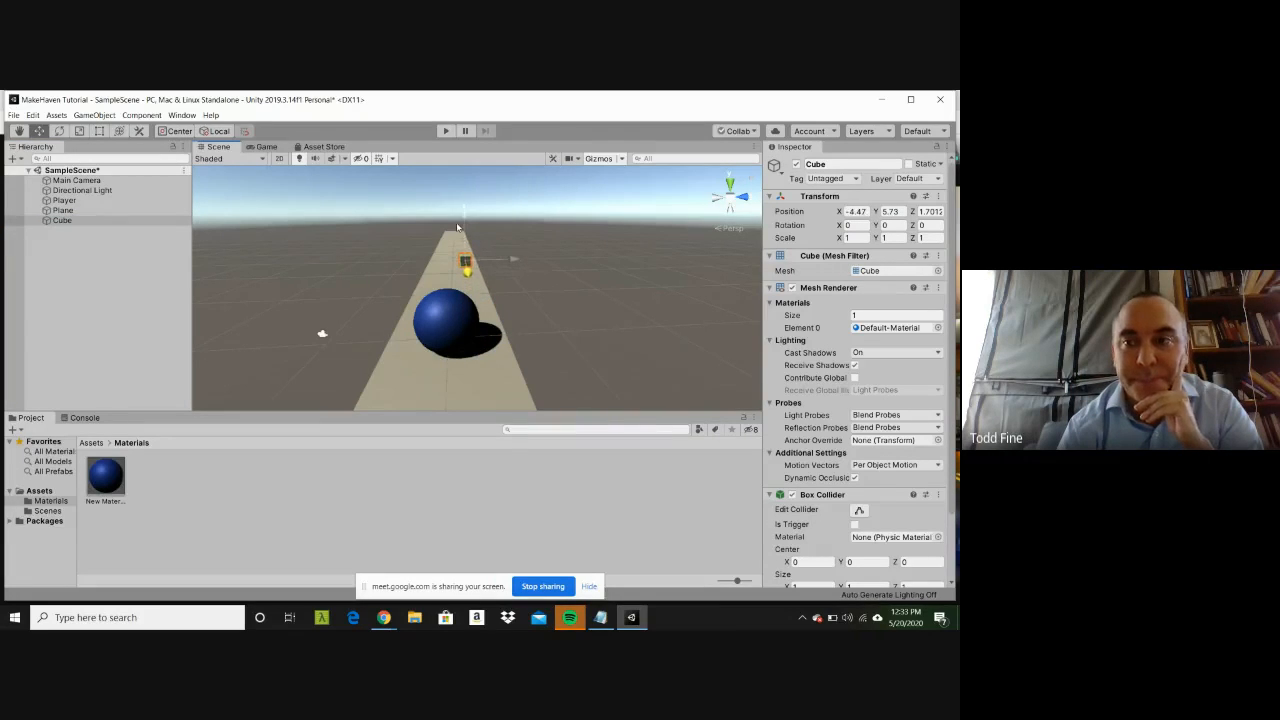
Step: Set the Cube's Y position to 0 and raise it above the Plane to about Y 1.91
click(888, 212)
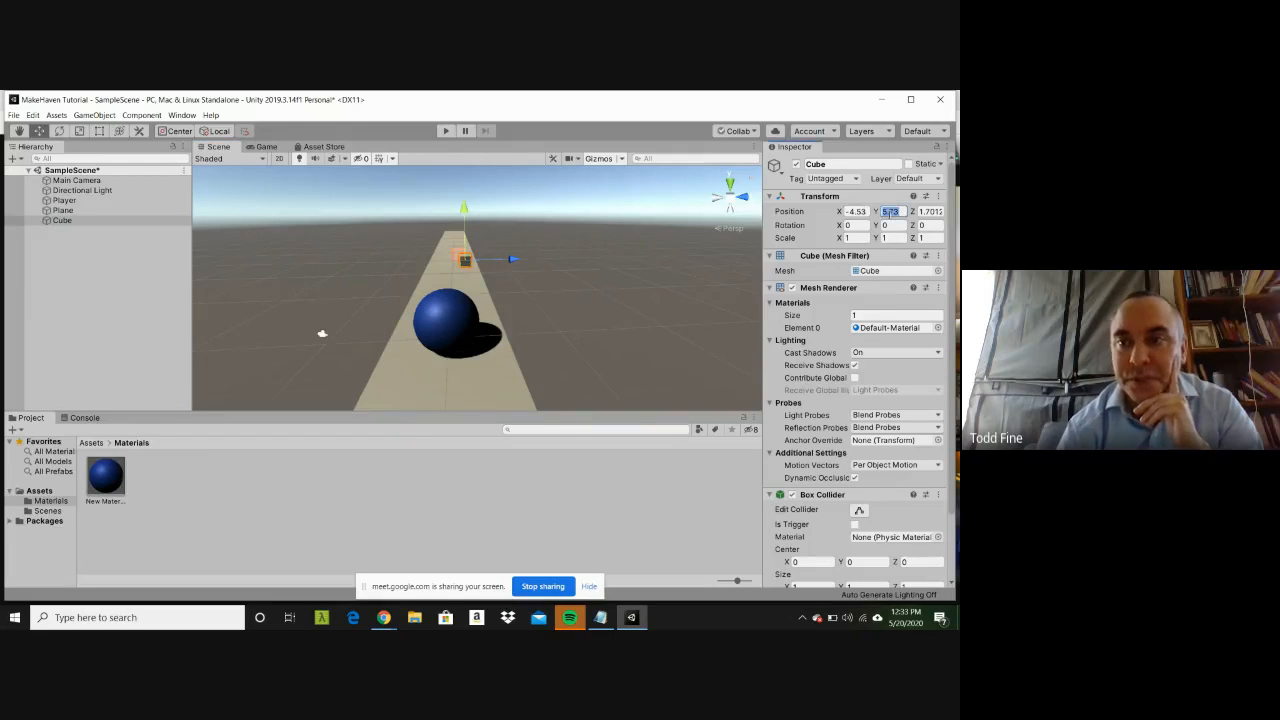
text(0)
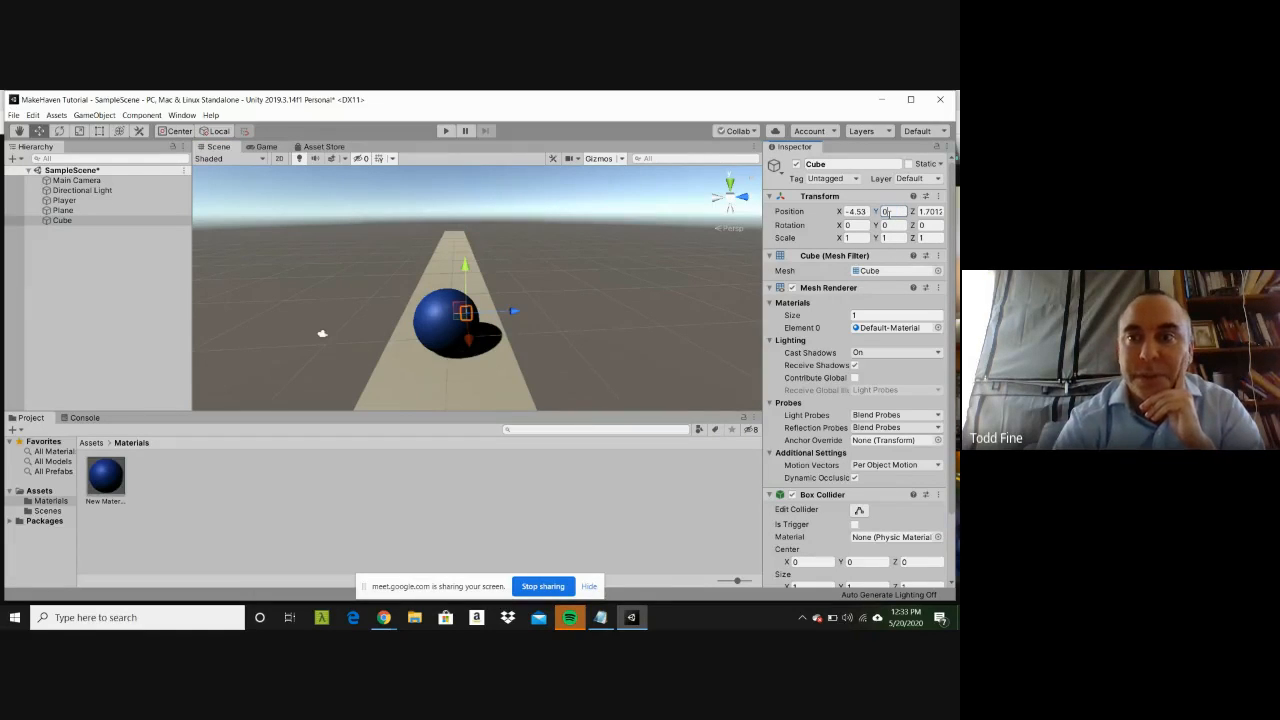
mouse_move(466, 265)
mouse_down()
mouse_move(462, 232)
mouse_move(458, 247)
mouse_up()
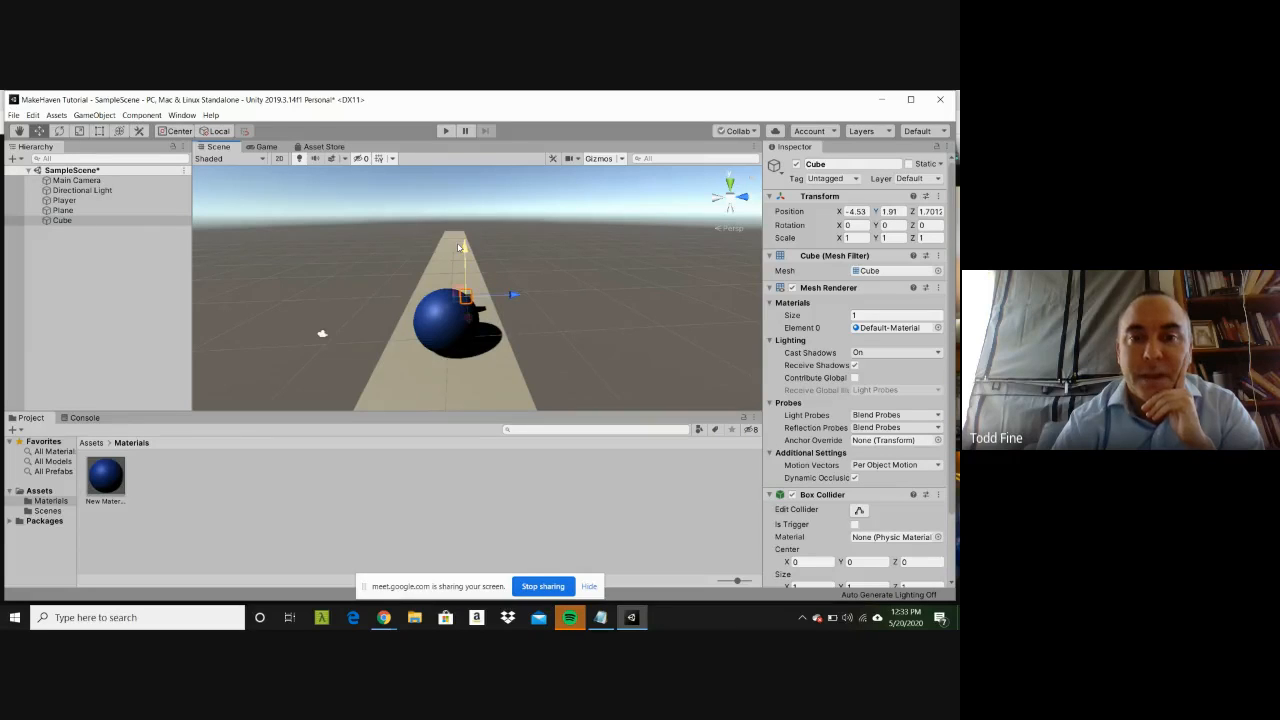
Step: Try a scale of 1 on the X, Y and Z axes of the Player sphere
click(435, 312)
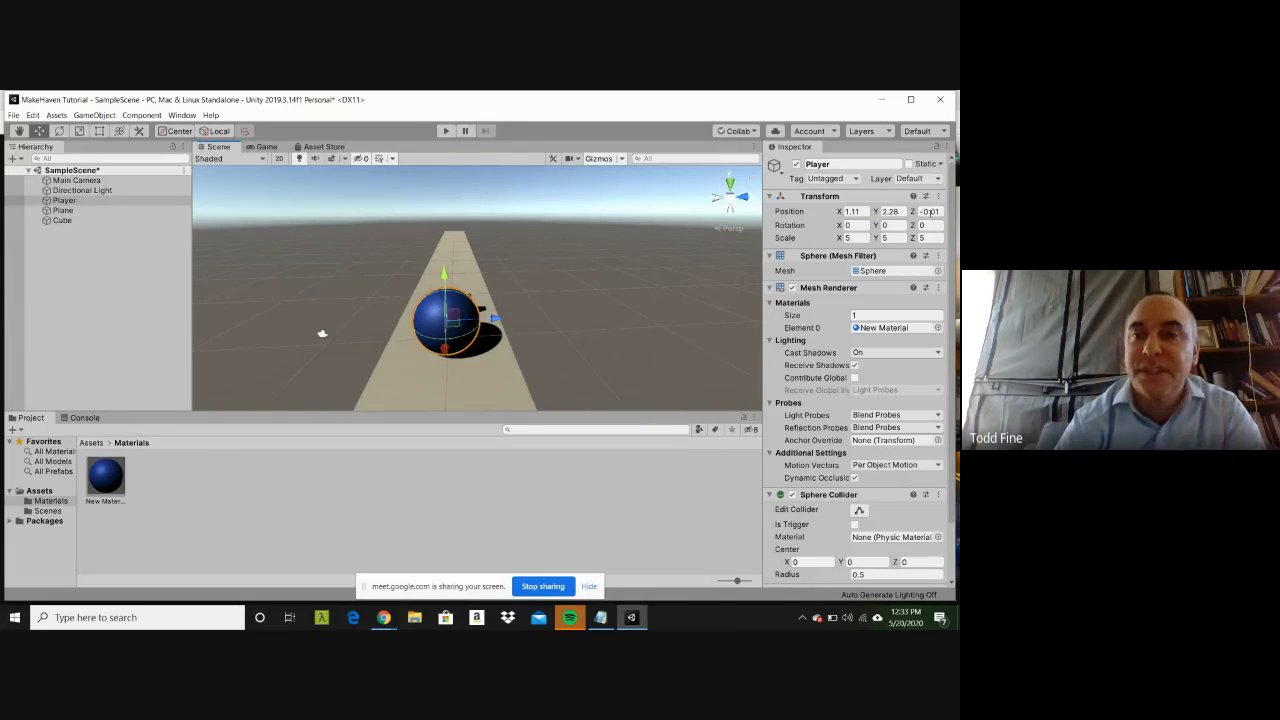
click(858, 238)
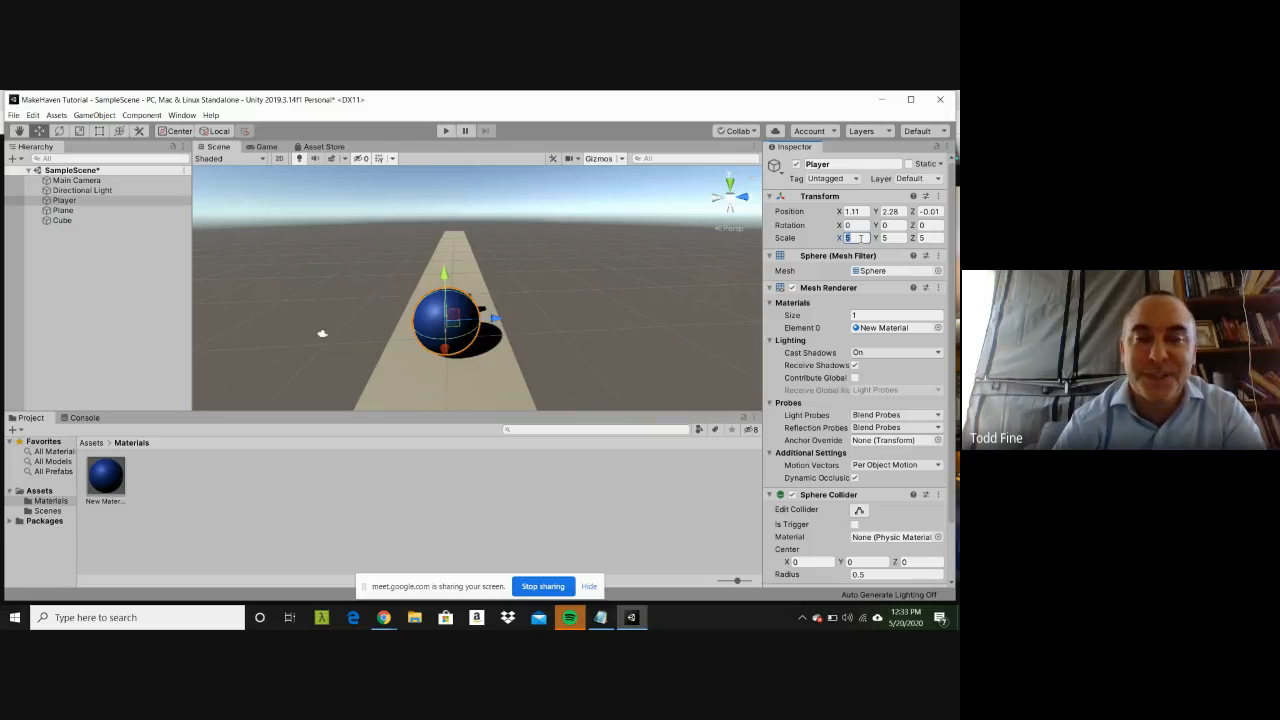
text(3)
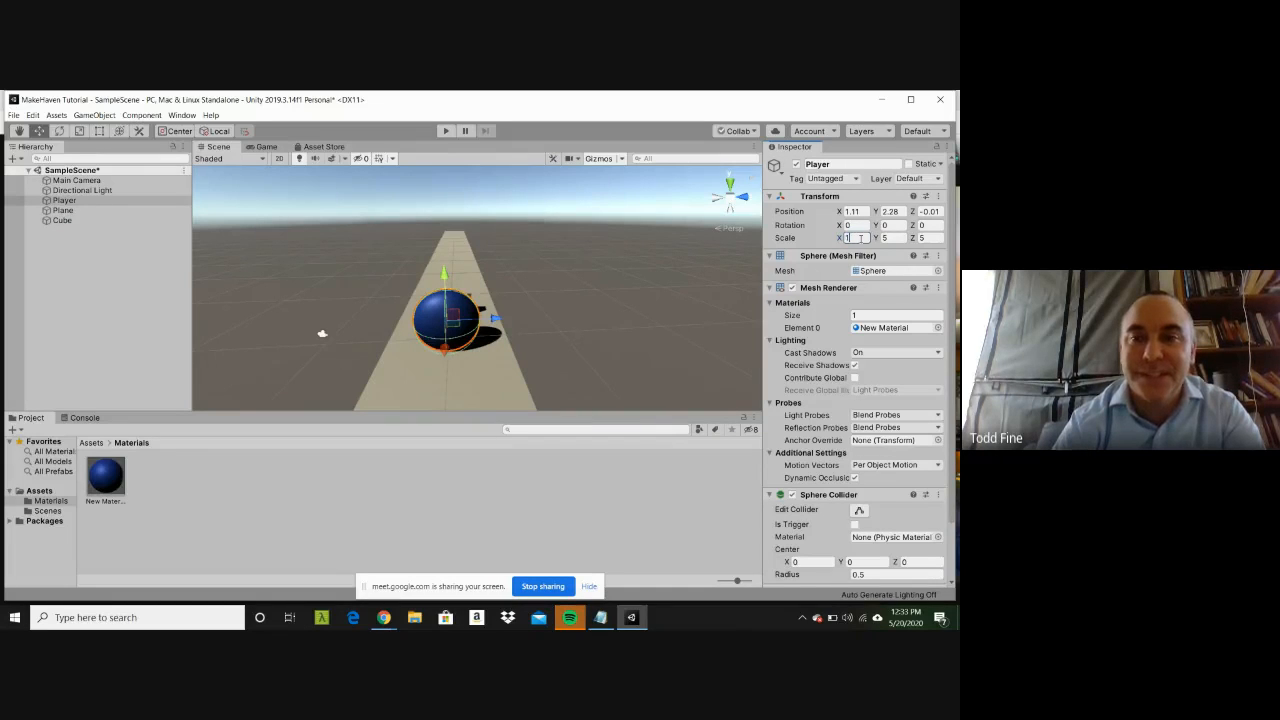
key(Tab)
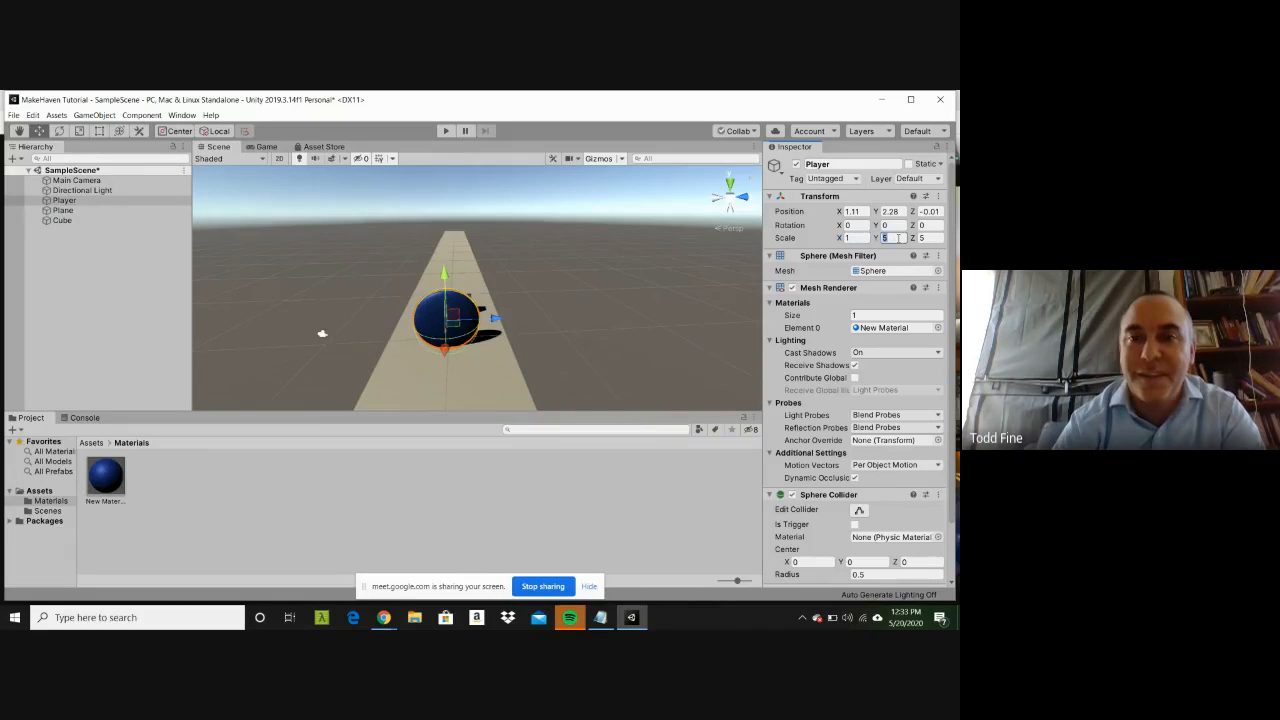
text(1)
key(Tab)
text(1)
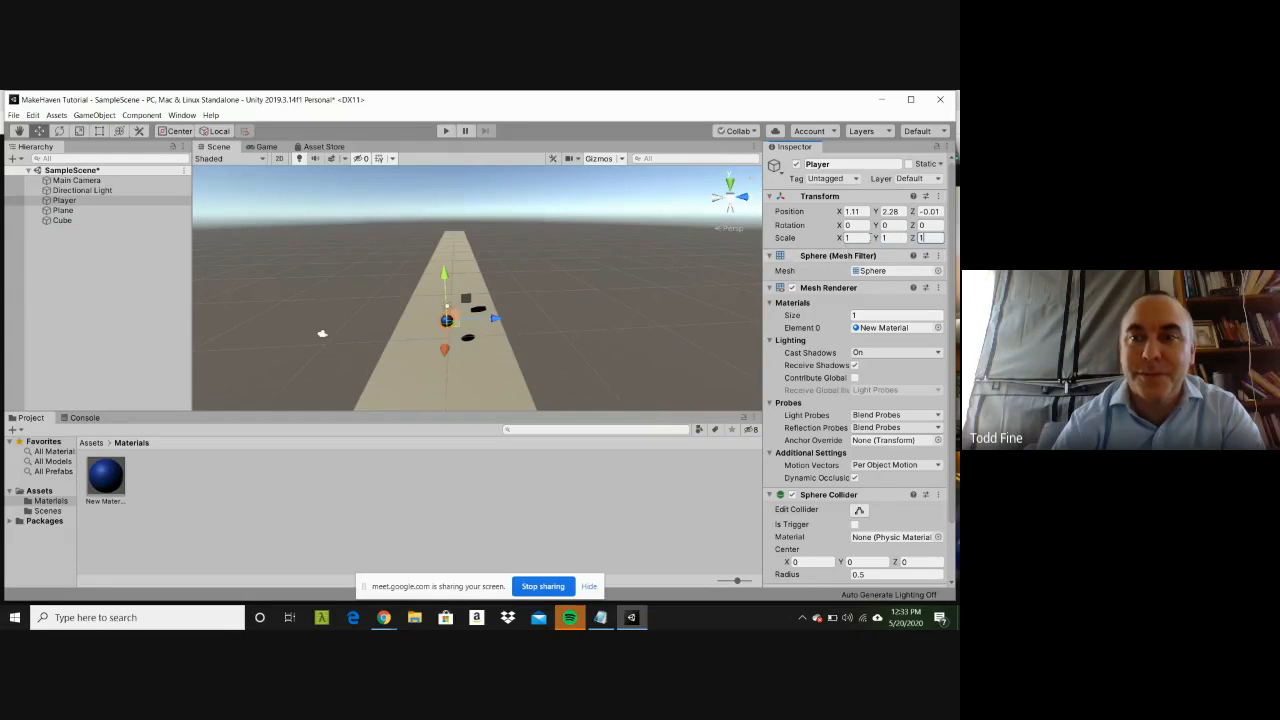
Step: Set the Player sphere's scale to 2 on all three axes and lower it onto the Plane at about Y 0.51
click(865, 238)
text(2)
key(Tab)
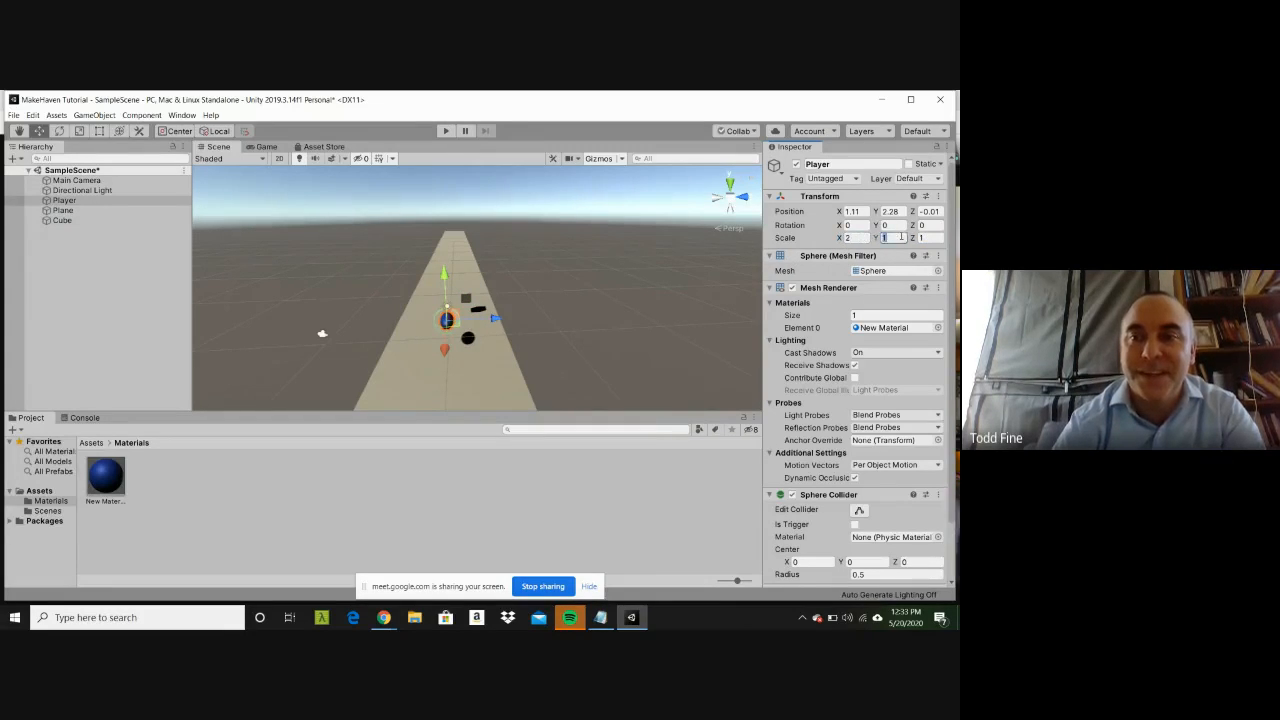
text(2)
key(Tab)
text(2)
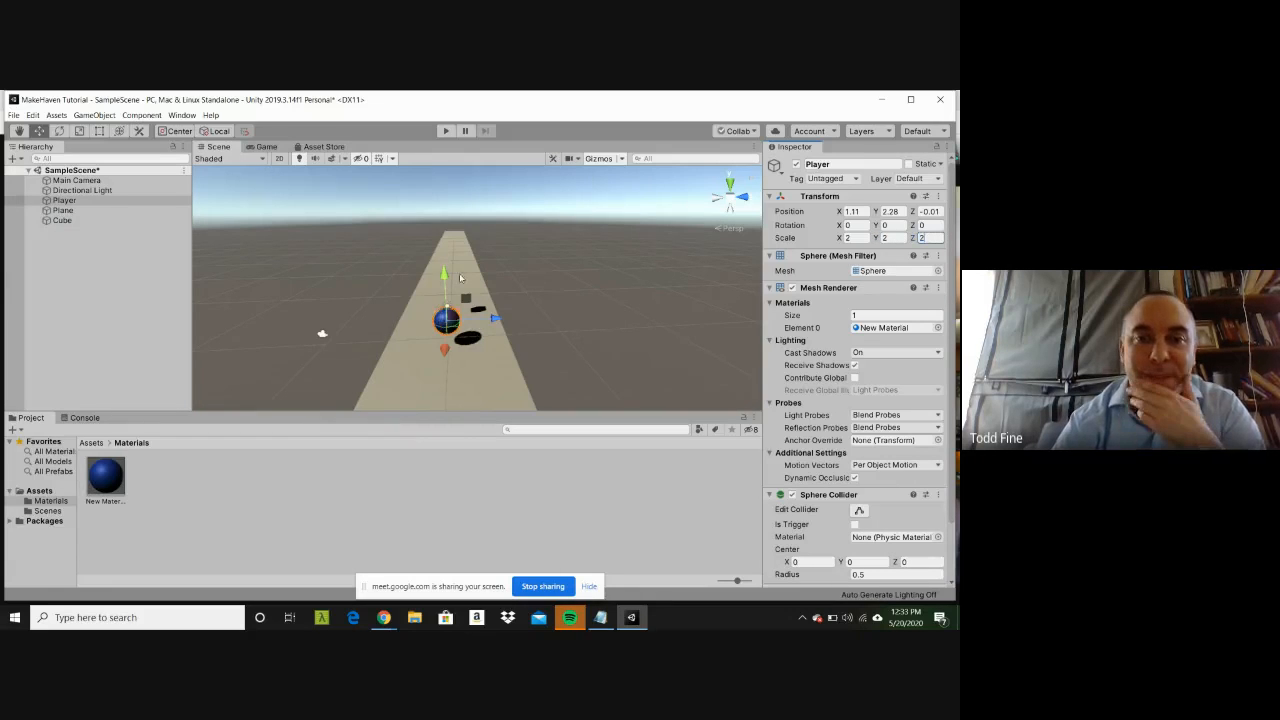
drag(444, 276, 444, 295)
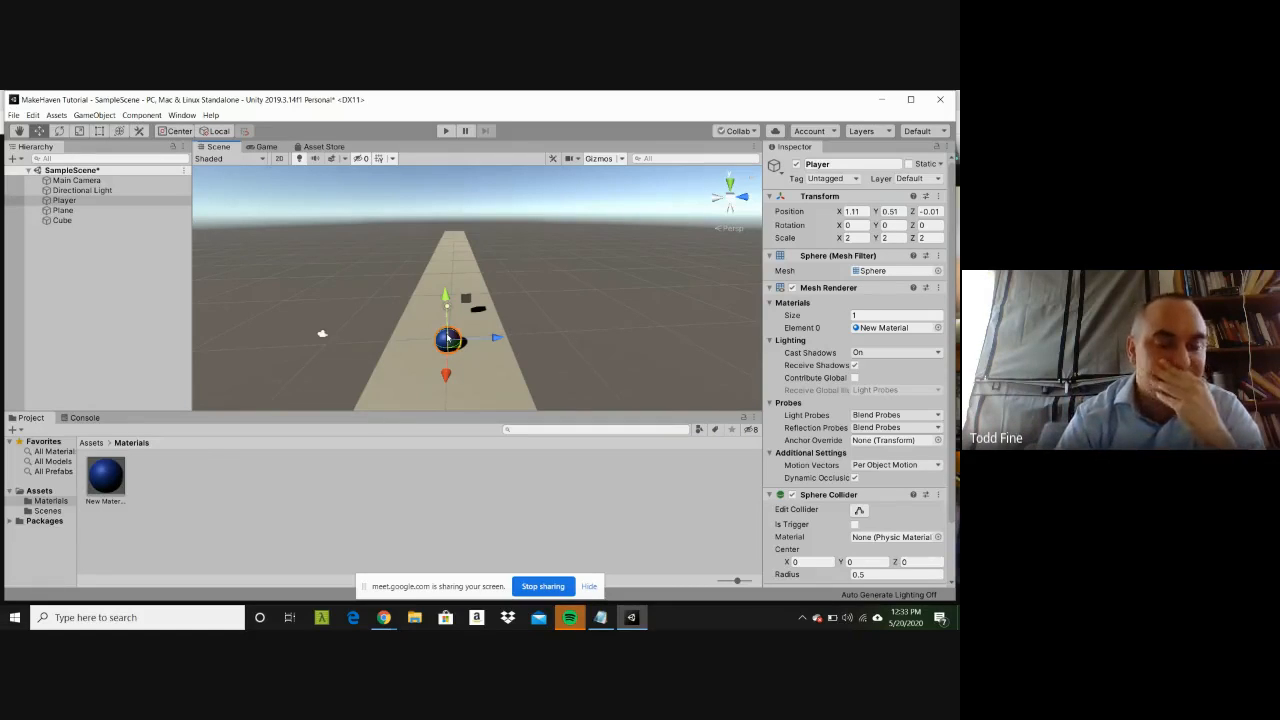
Step: Select the Player and look over its components down to the Sphere Collider and material
click(381, 482)
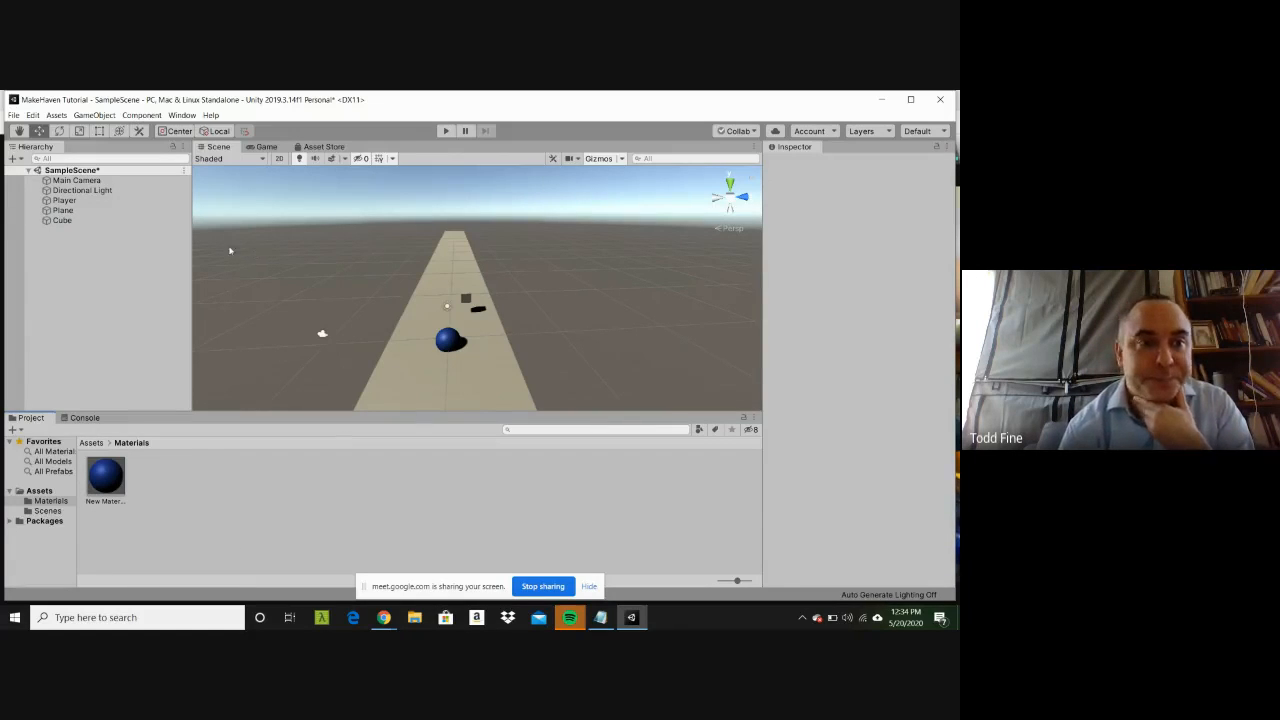
click(136, 201)
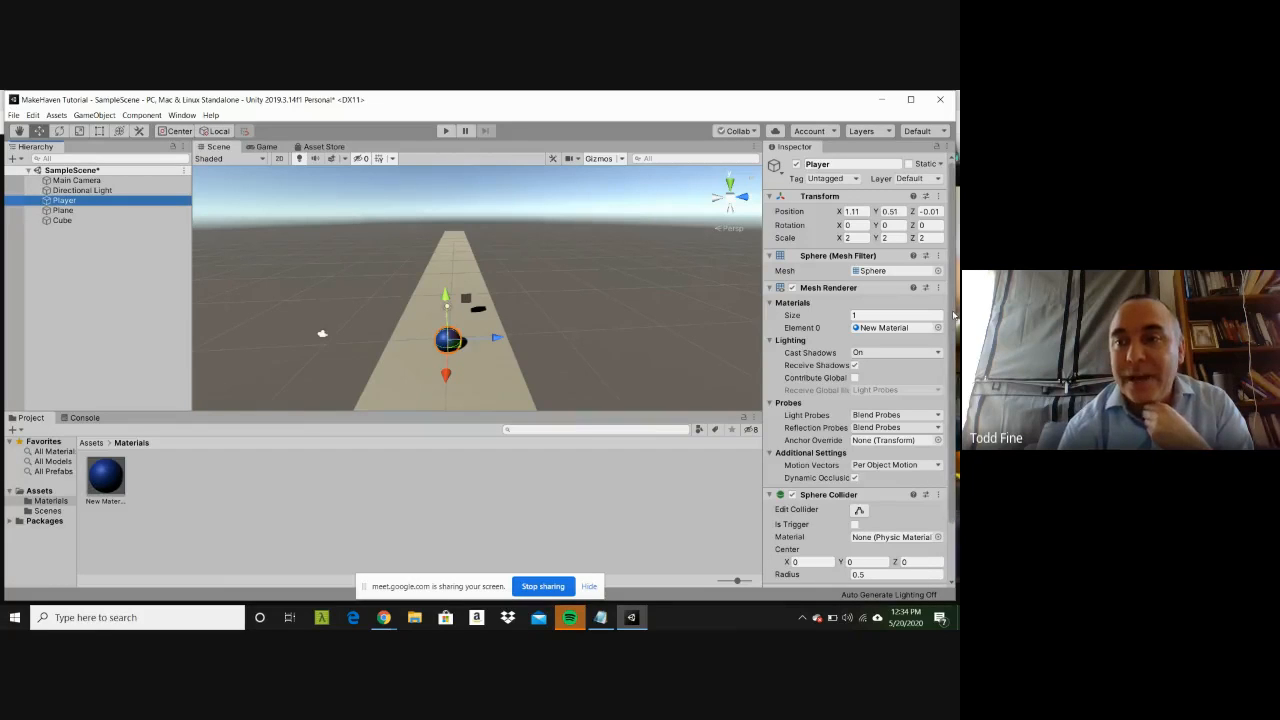
drag(953, 311, 951, 380)
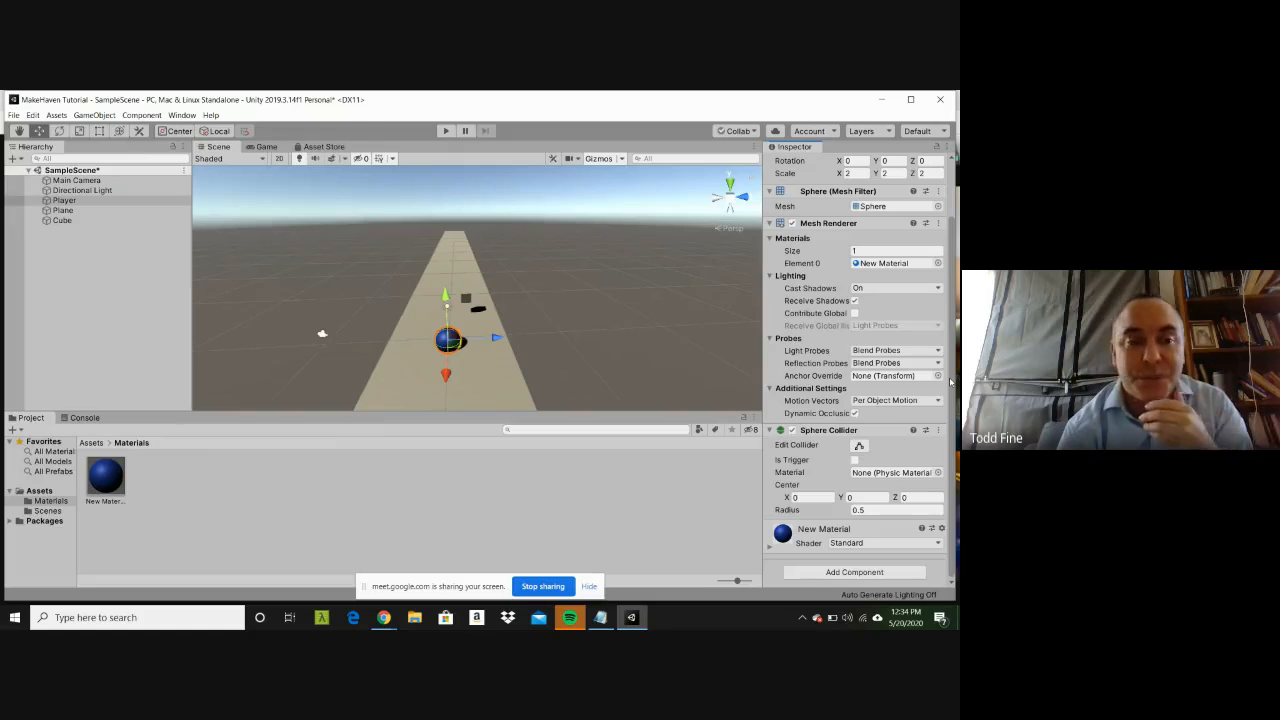
Step: Create a new folder named Scripts inside the project's Assets folder
click(45, 493)
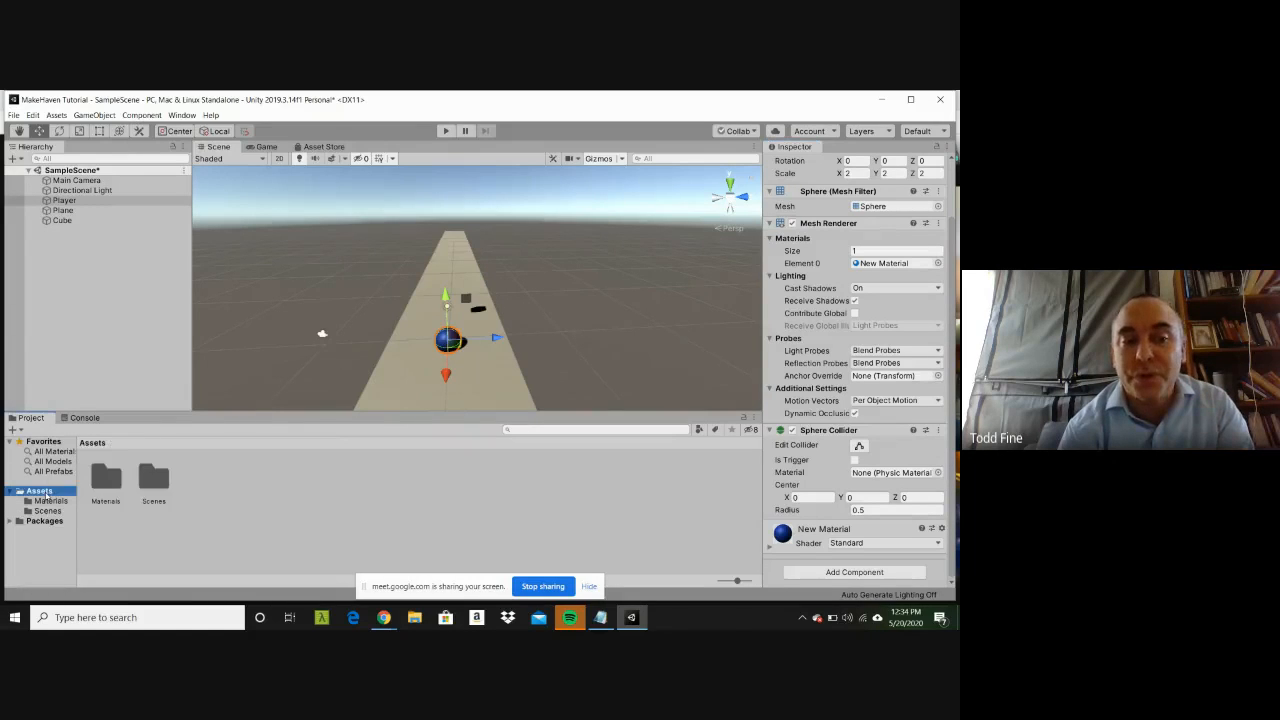
right_click(45, 493)
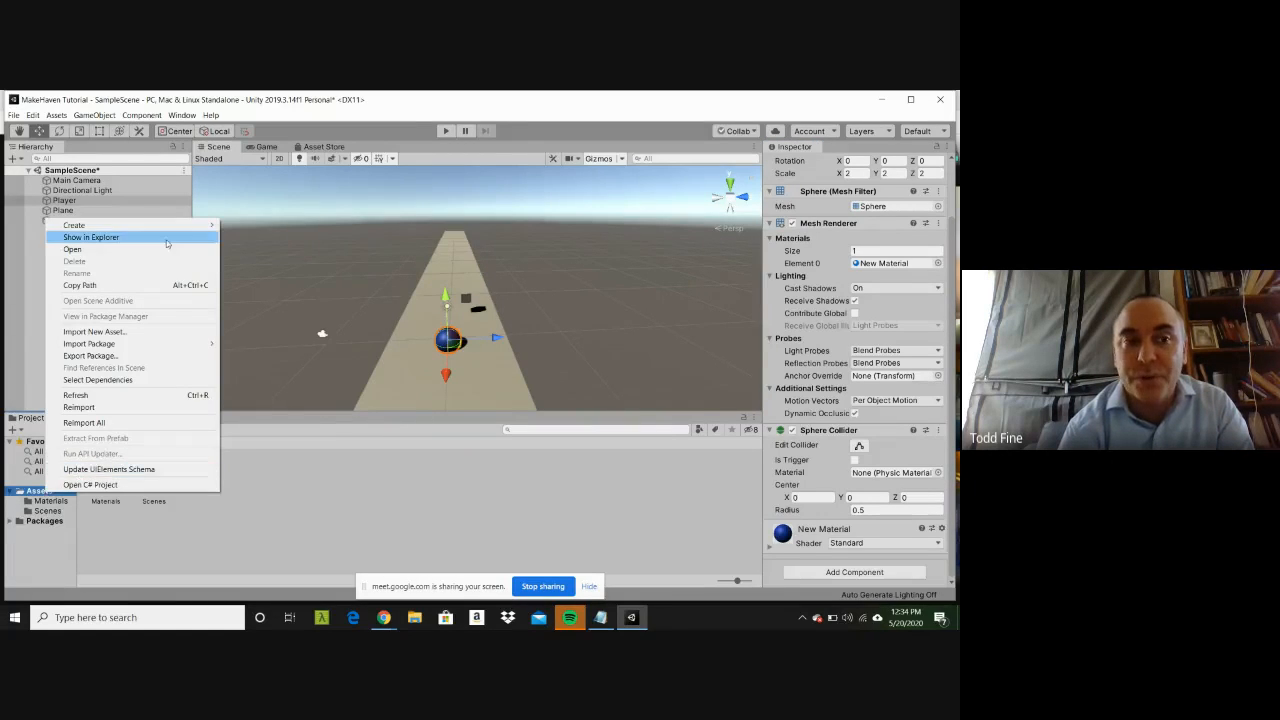
mouse_move(168, 226)
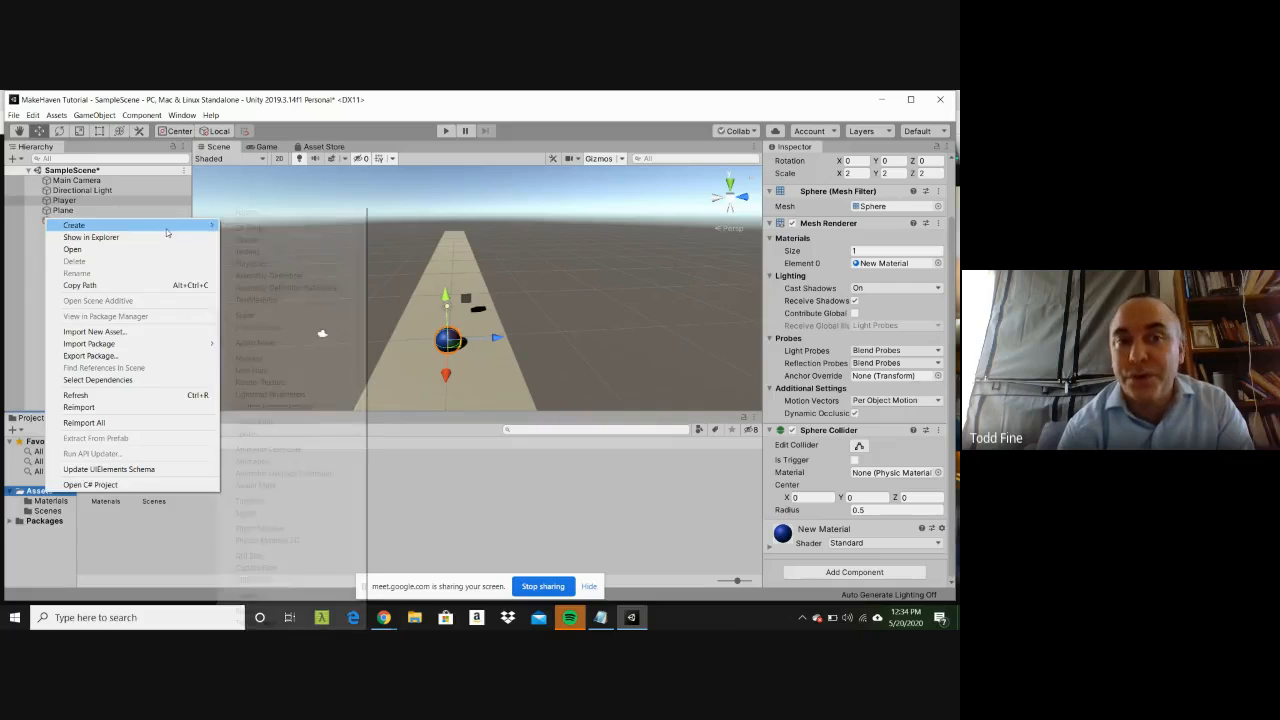
click(246, 213)
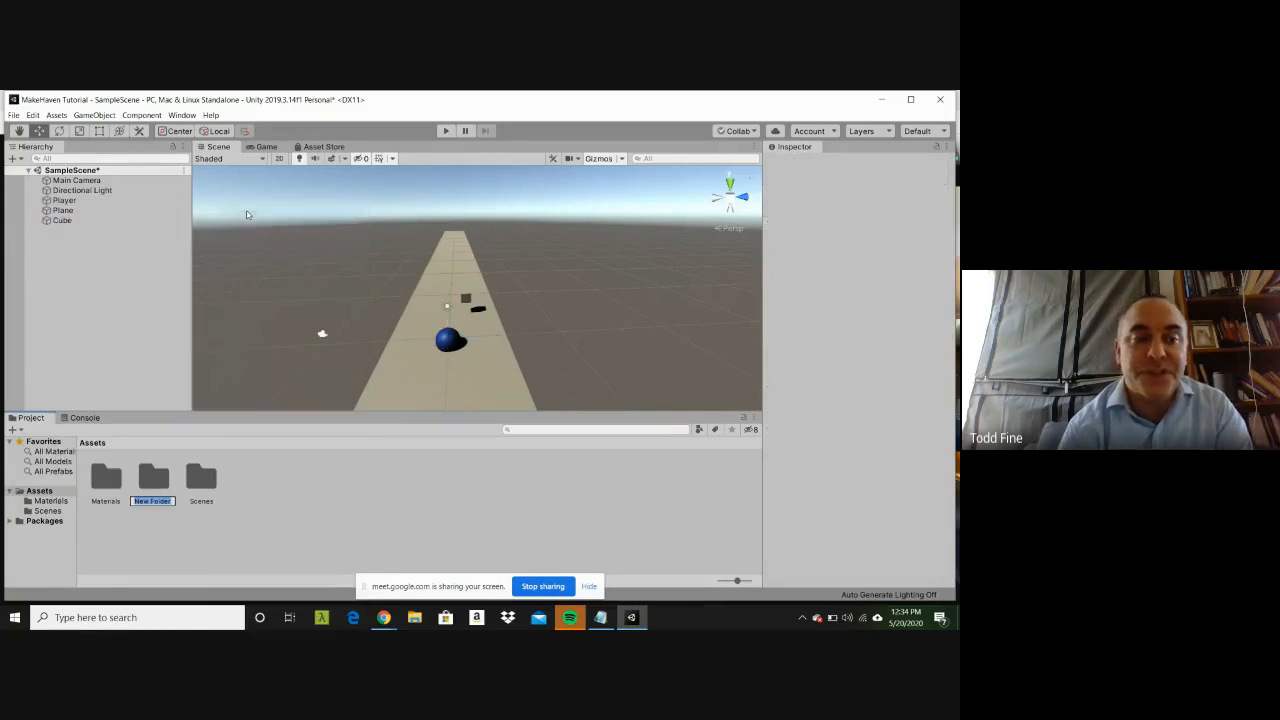
text(Scrip)
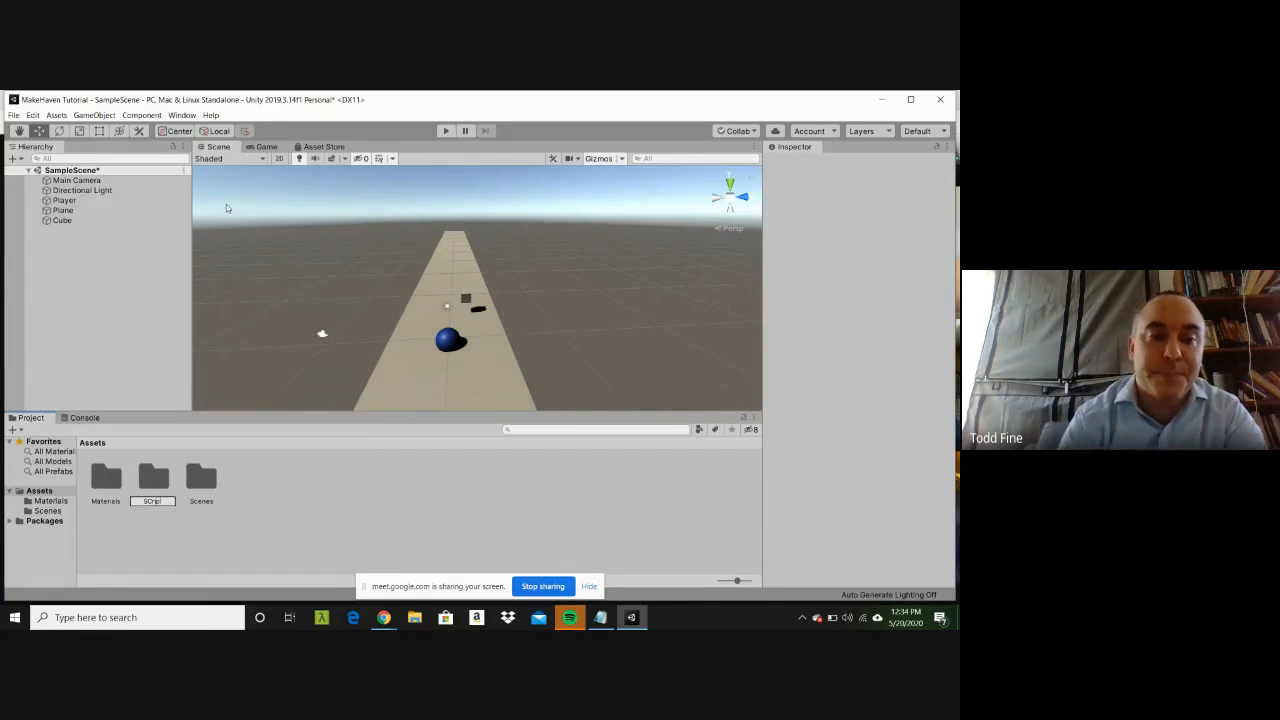
text(ts)
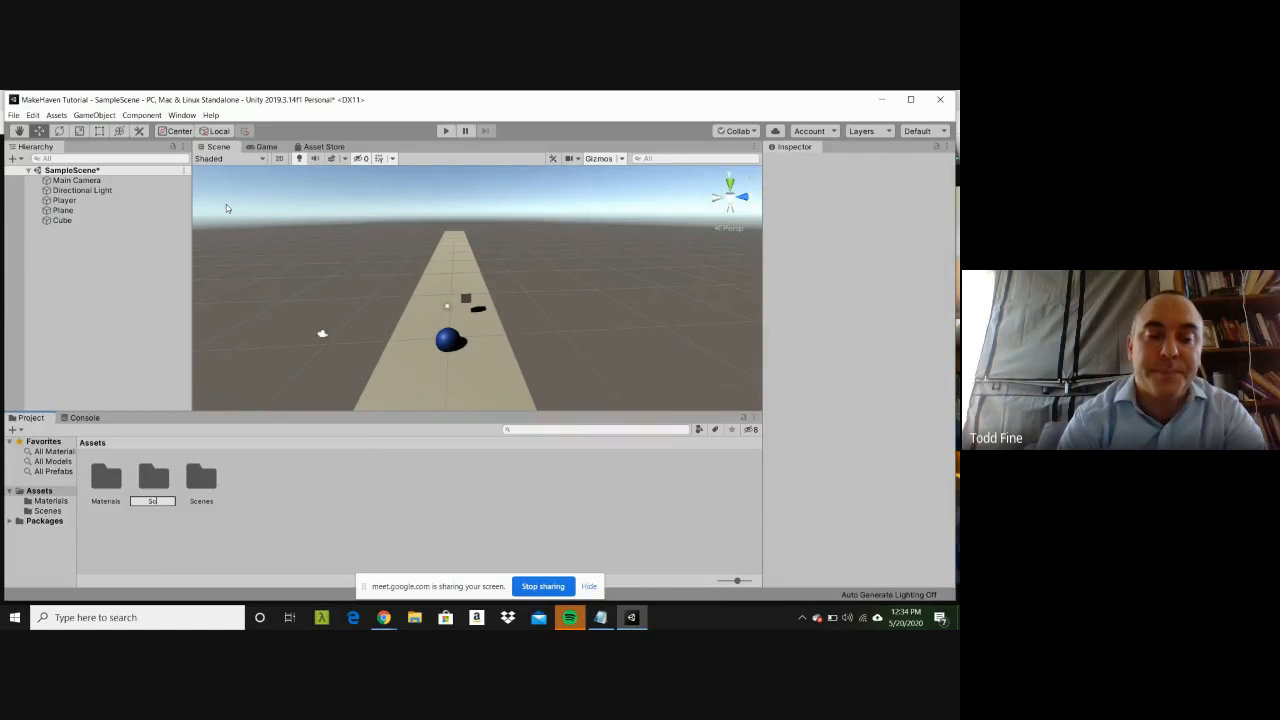
key(Return)
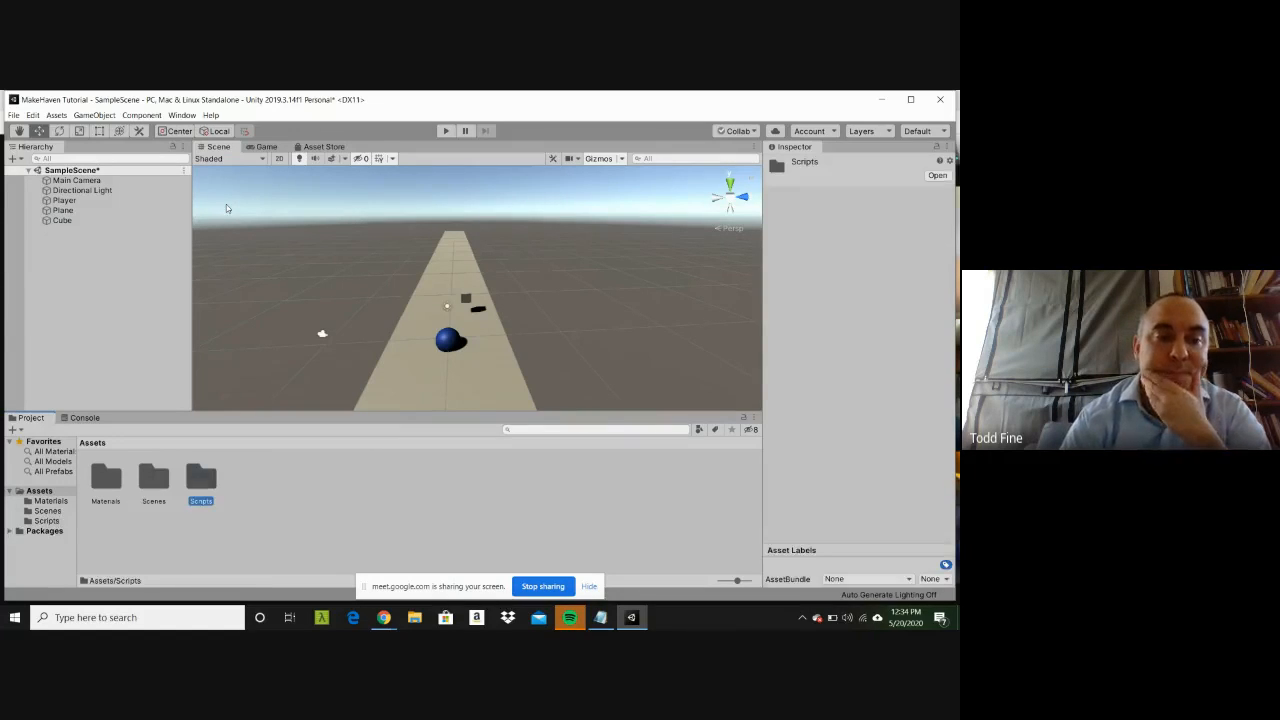
Step: Create a C# script named BallController inside the Scripts folder
click(56, 523)
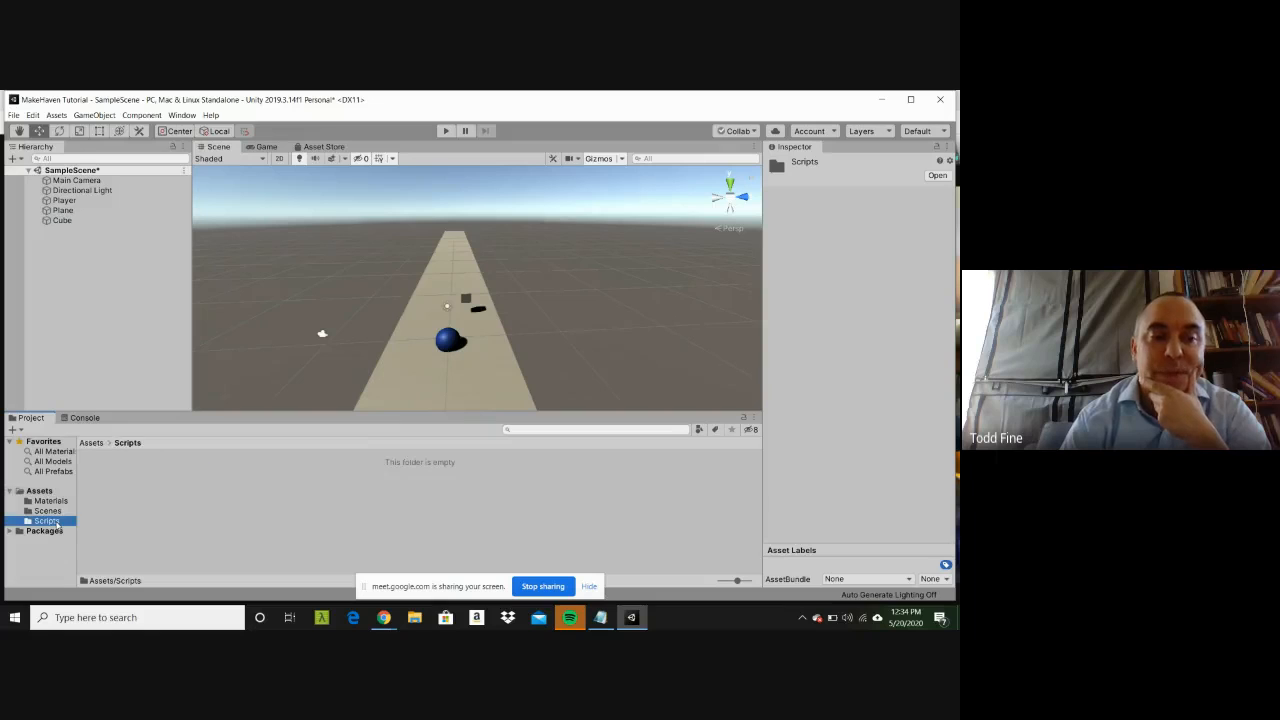
right_click(187, 490)
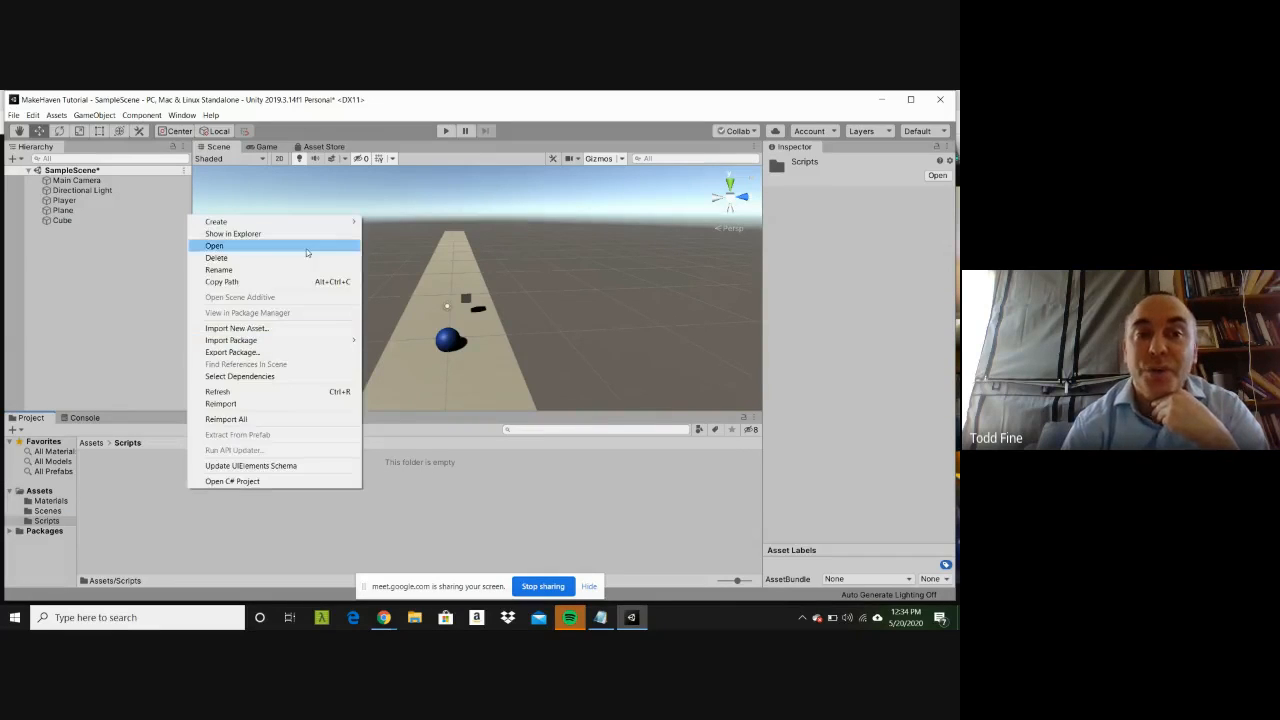
mouse_move(305, 220)
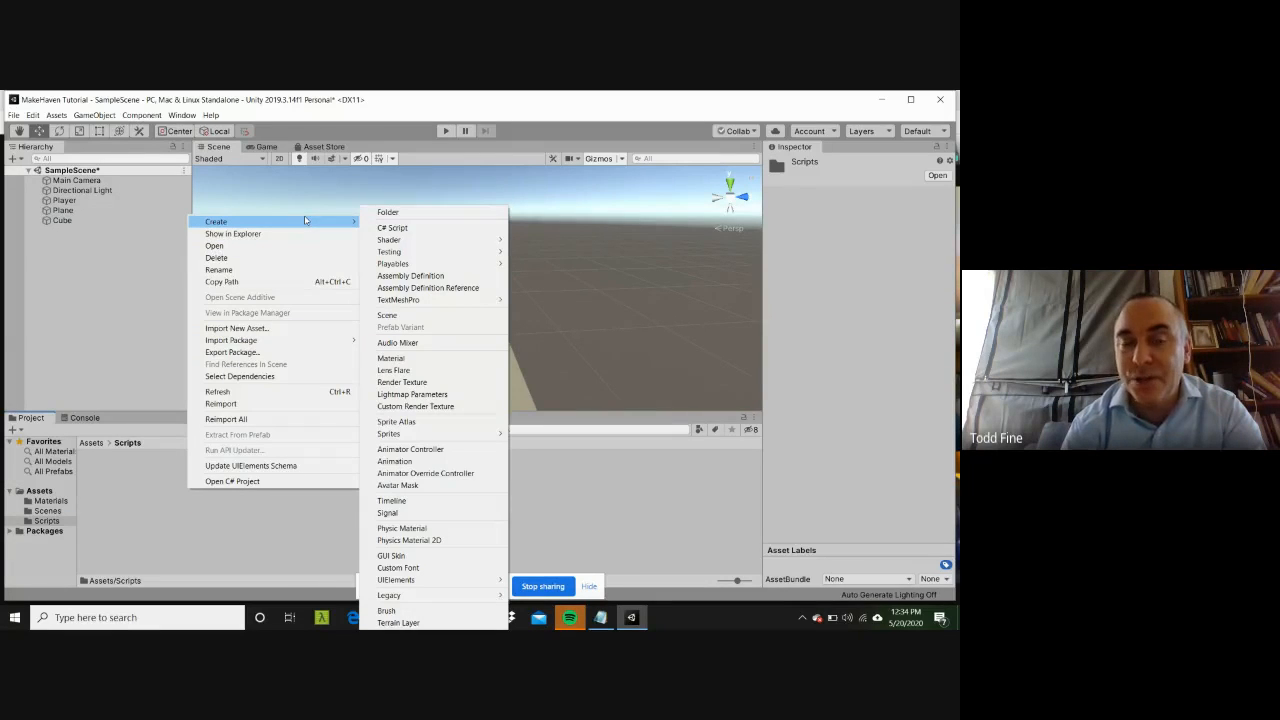
click(415, 229)
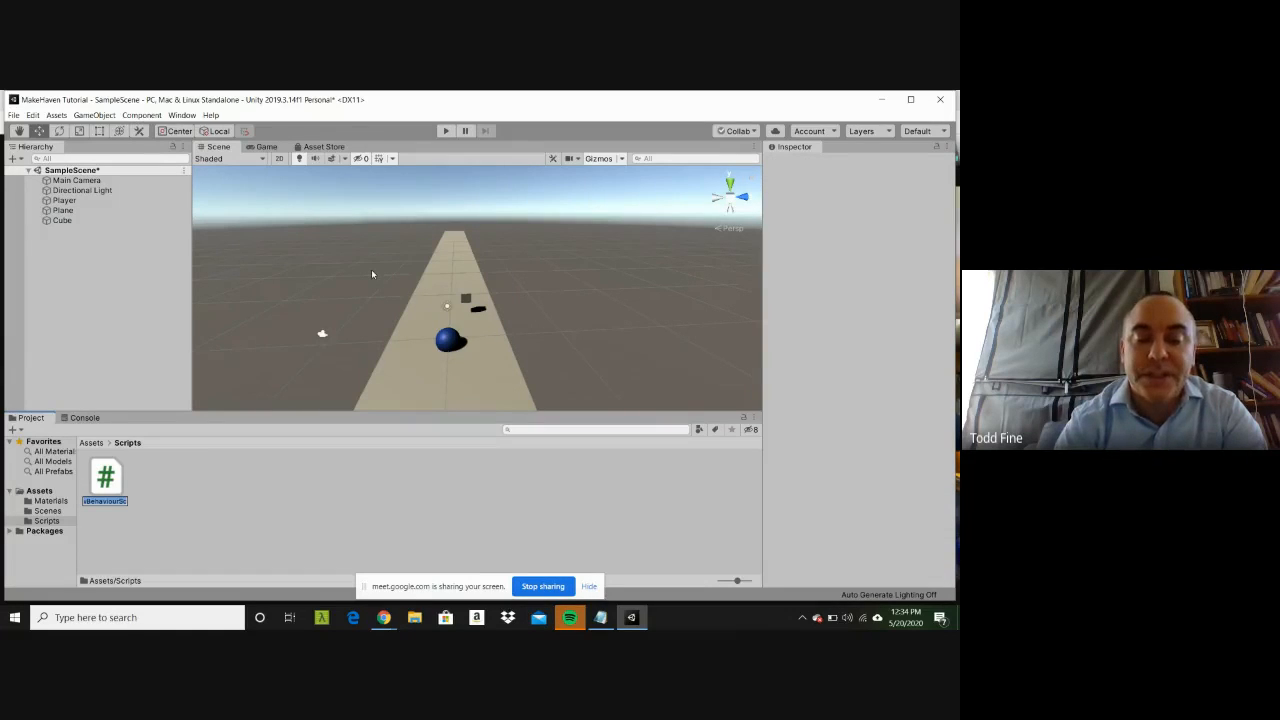
text(Bal)
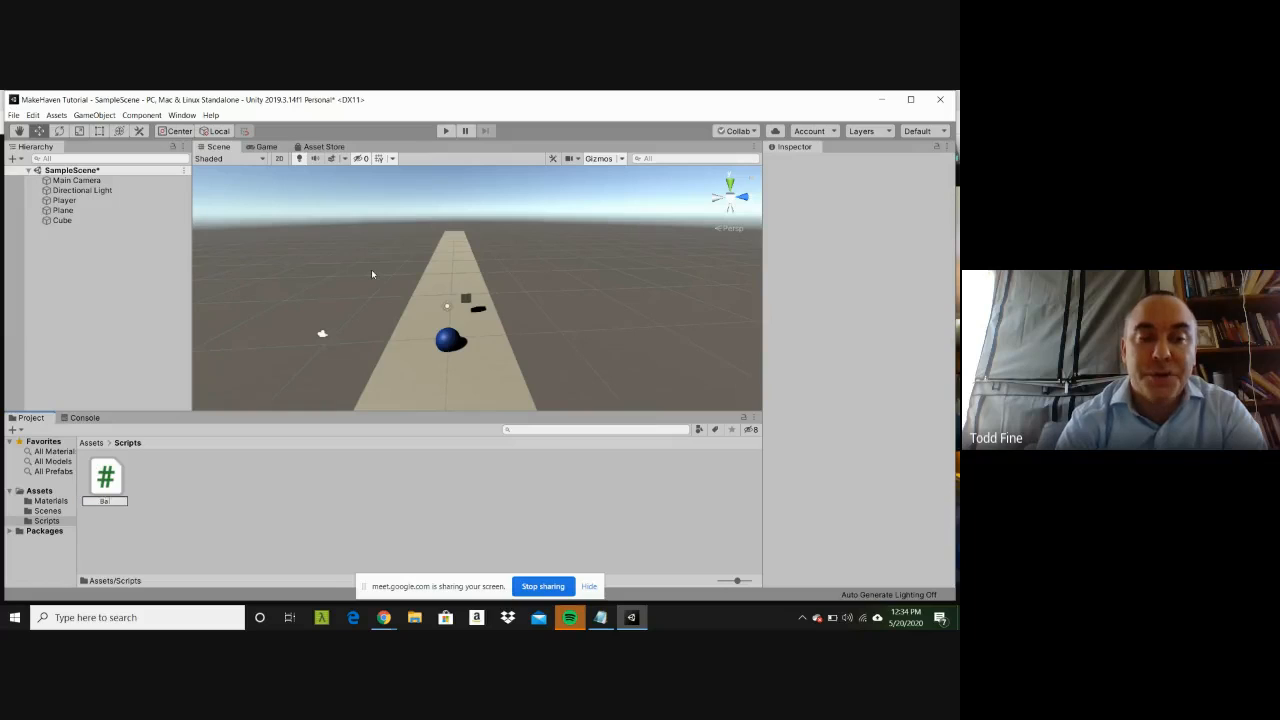
text(lPr)
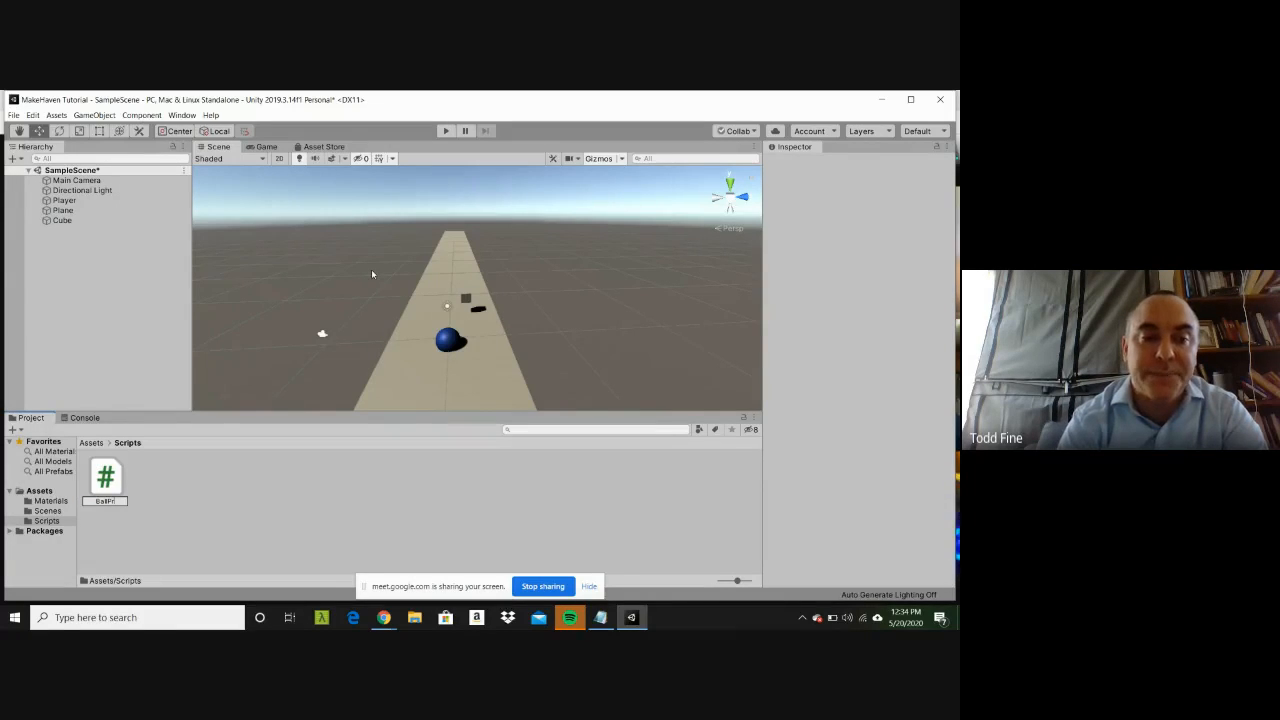
key(BackSpace)
key(BackSpace)
text(Controller)
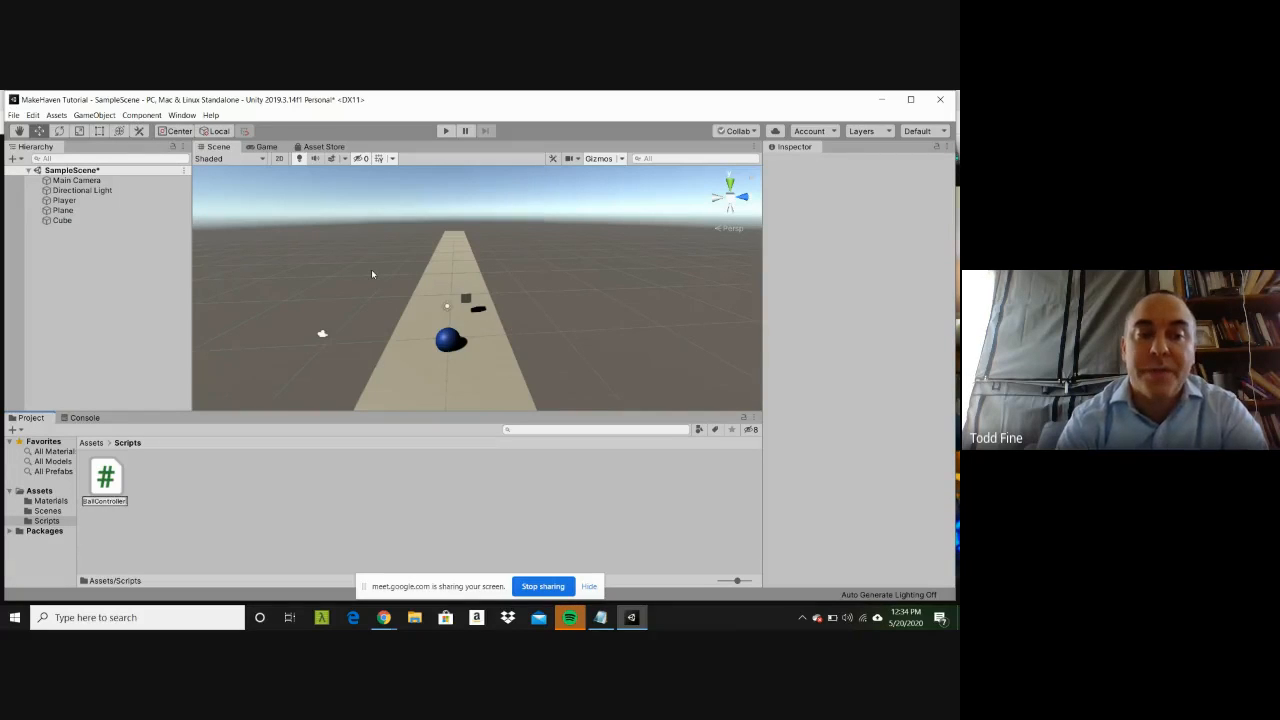
key(Return)
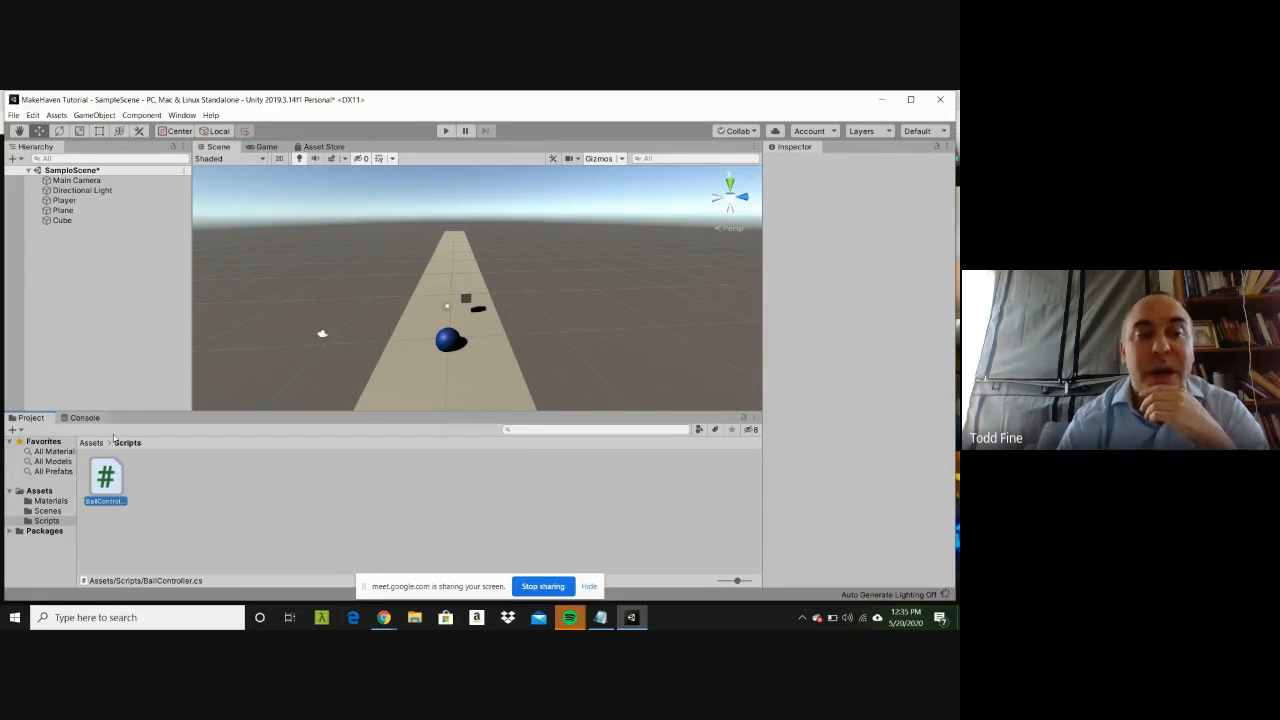
Step: Rename the BallController script in the Scripts folder to PlayerController
right_click(108, 476)
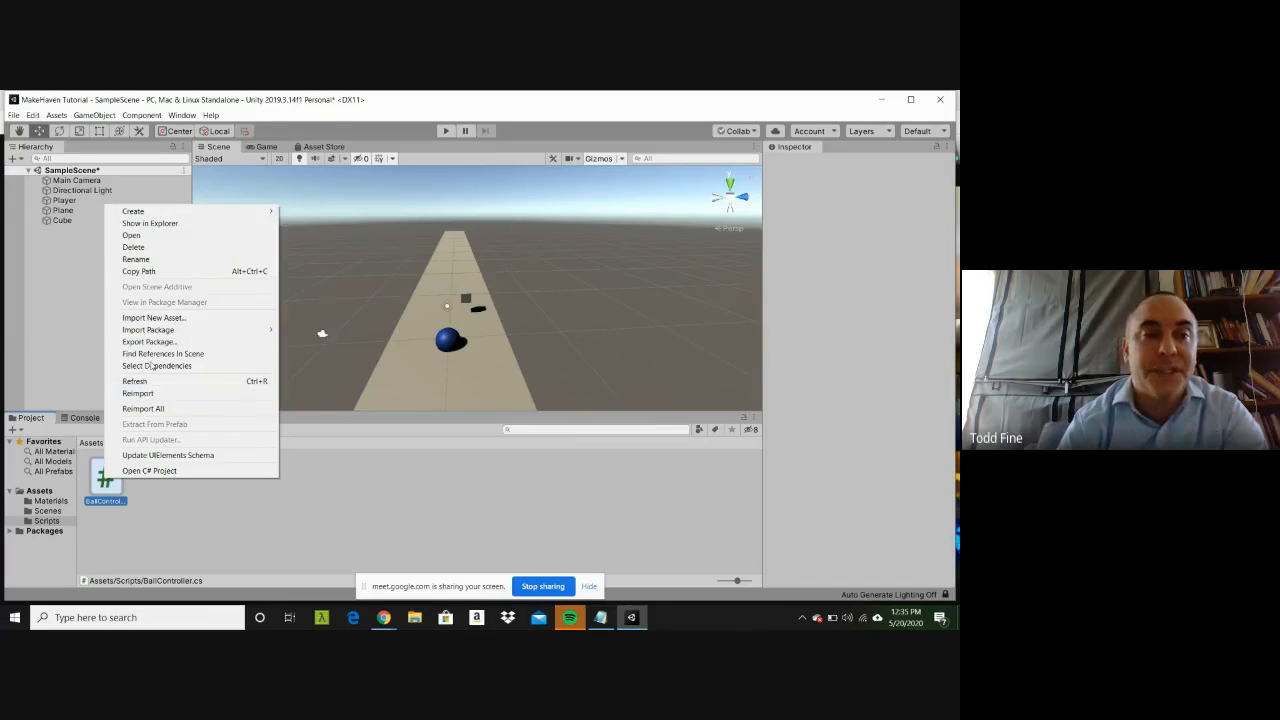
click(137, 259)
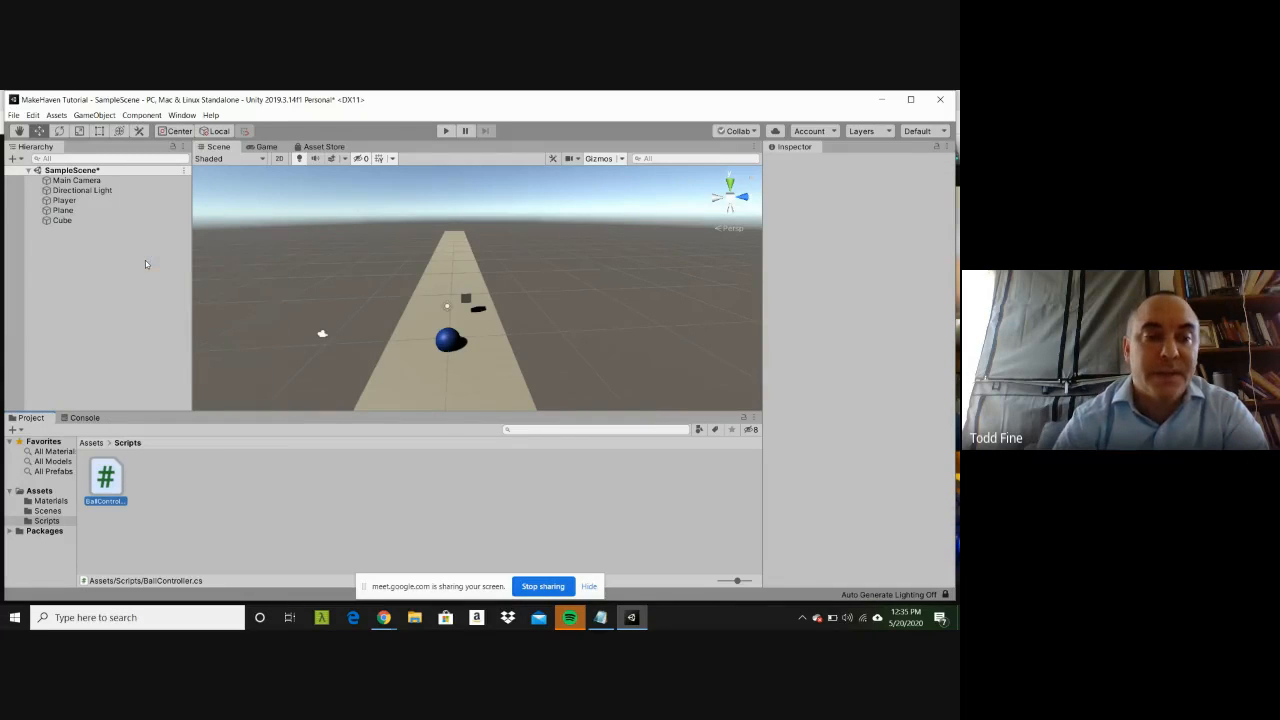
click(109, 480)
right_click(109, 480)
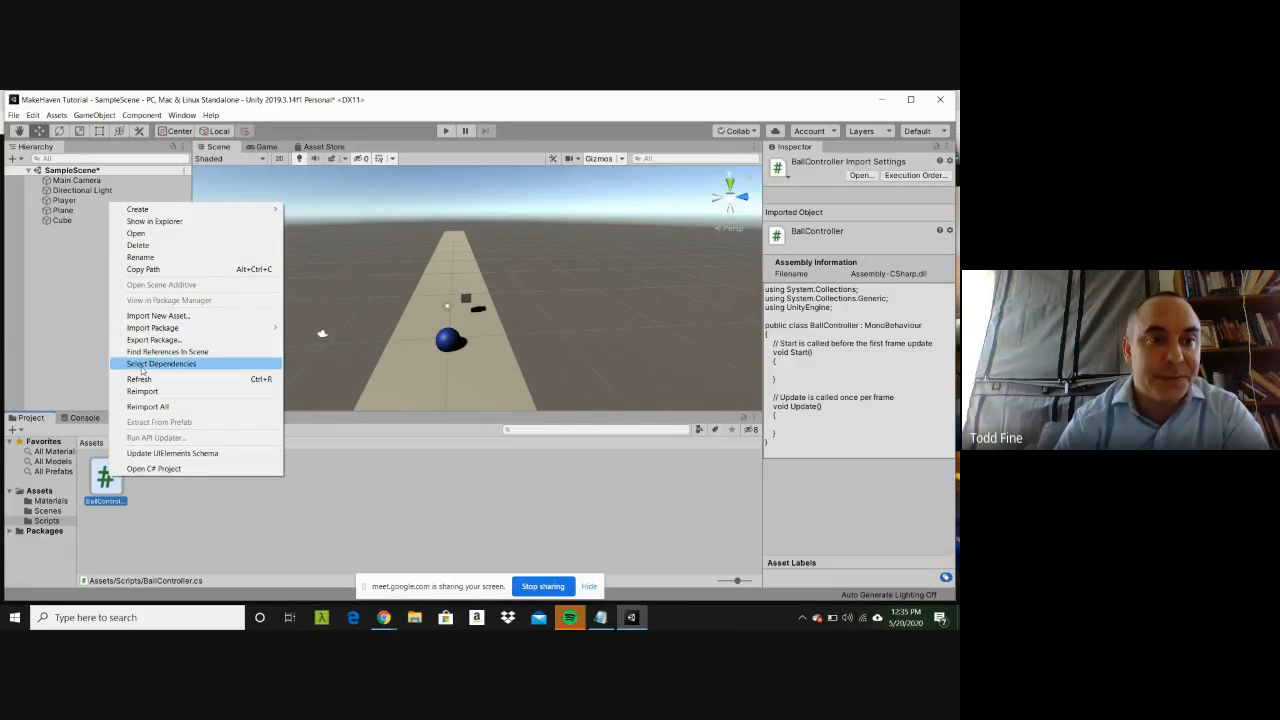
click(150, 257)
text(Pla)
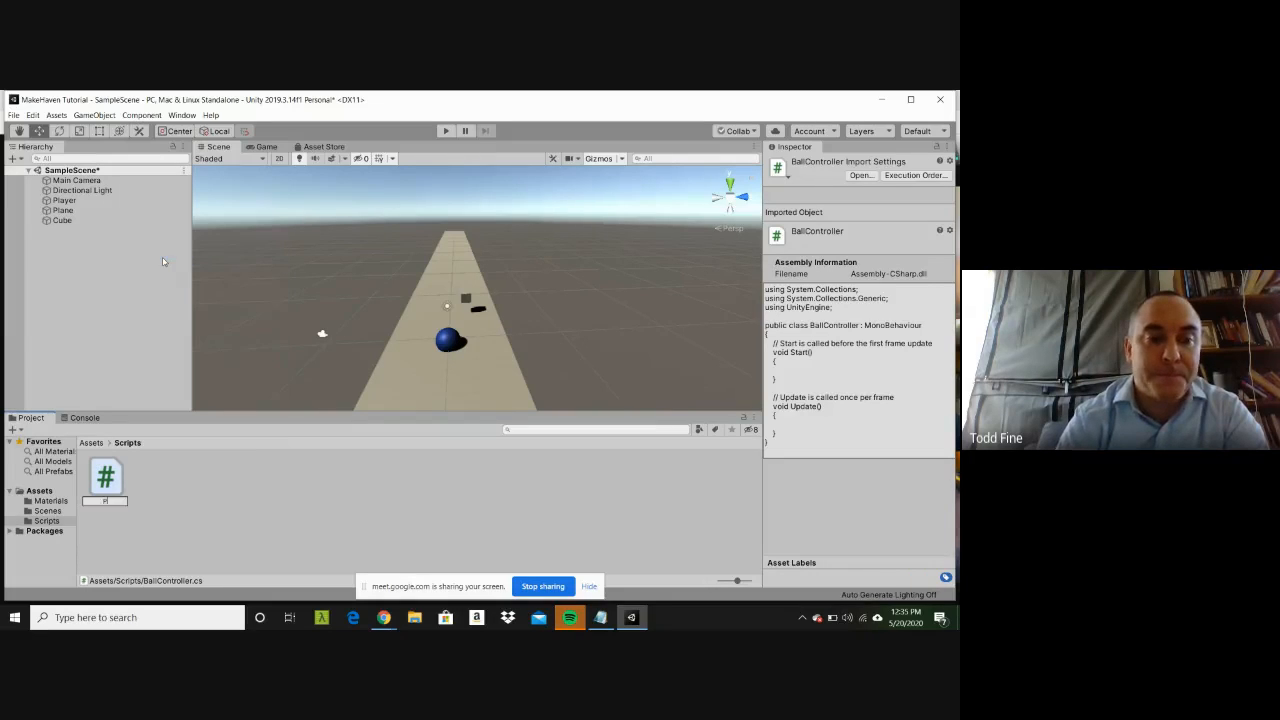
text(yerContr)
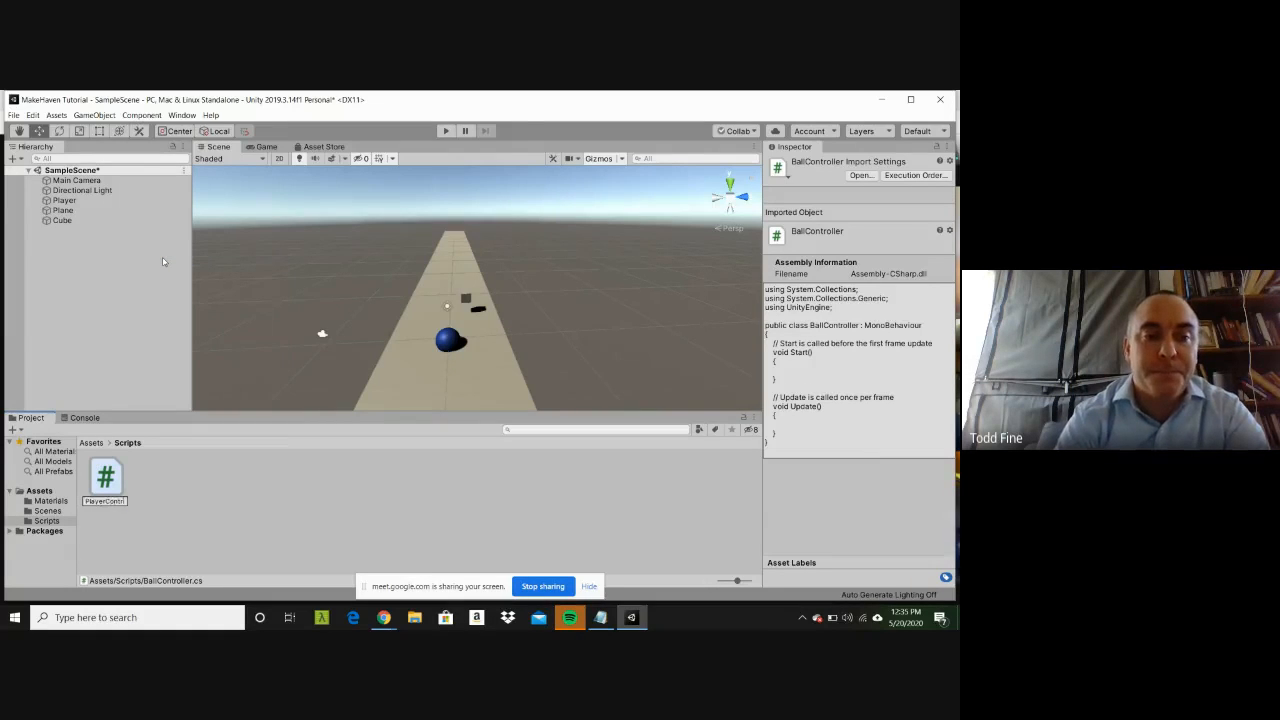
text(oller)
key(Return)
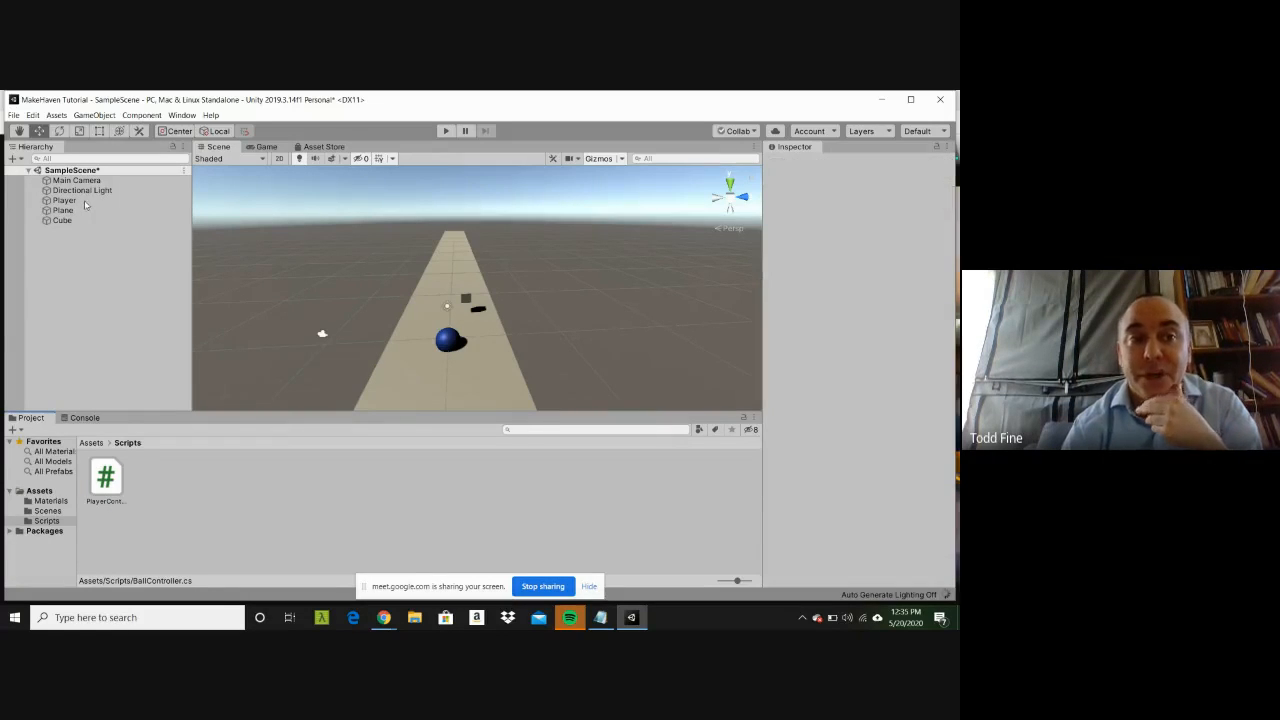
Step: Try to attach the PlayerController script from the Scripts folder to the Player as a component
click(66, 201)
double_click(74, 205)
click(134, 286)
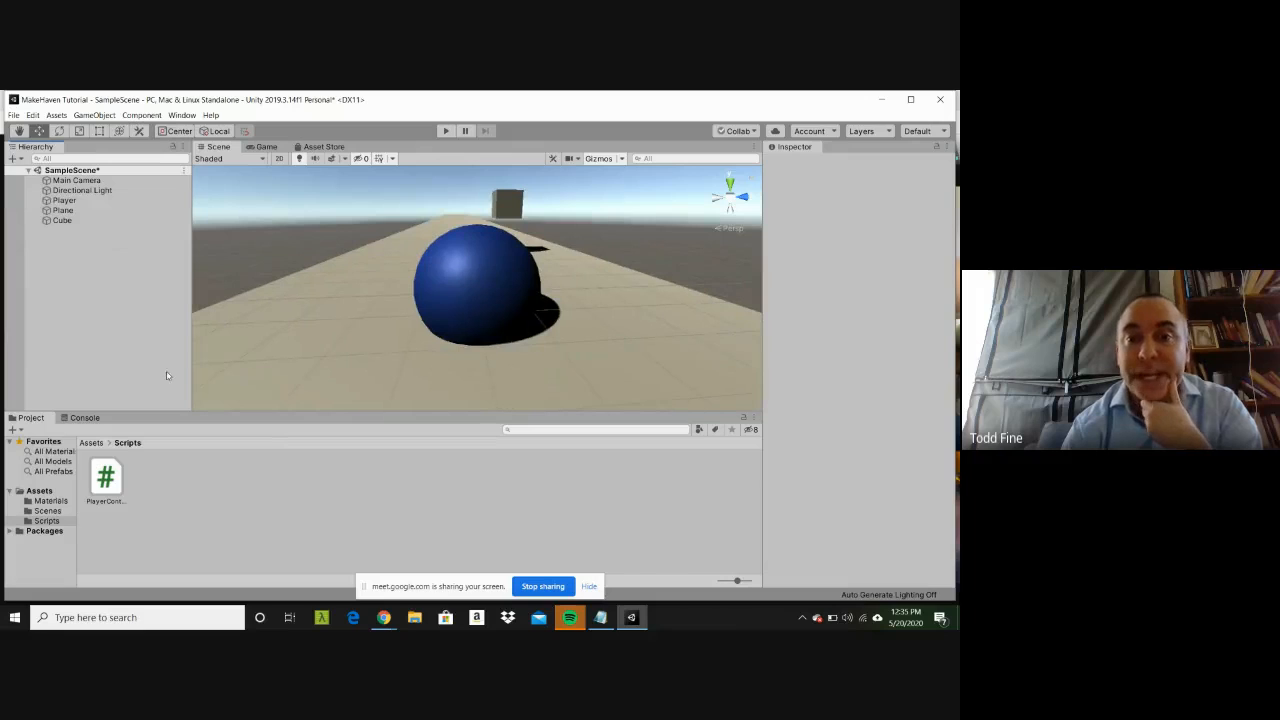
click(110, 475)
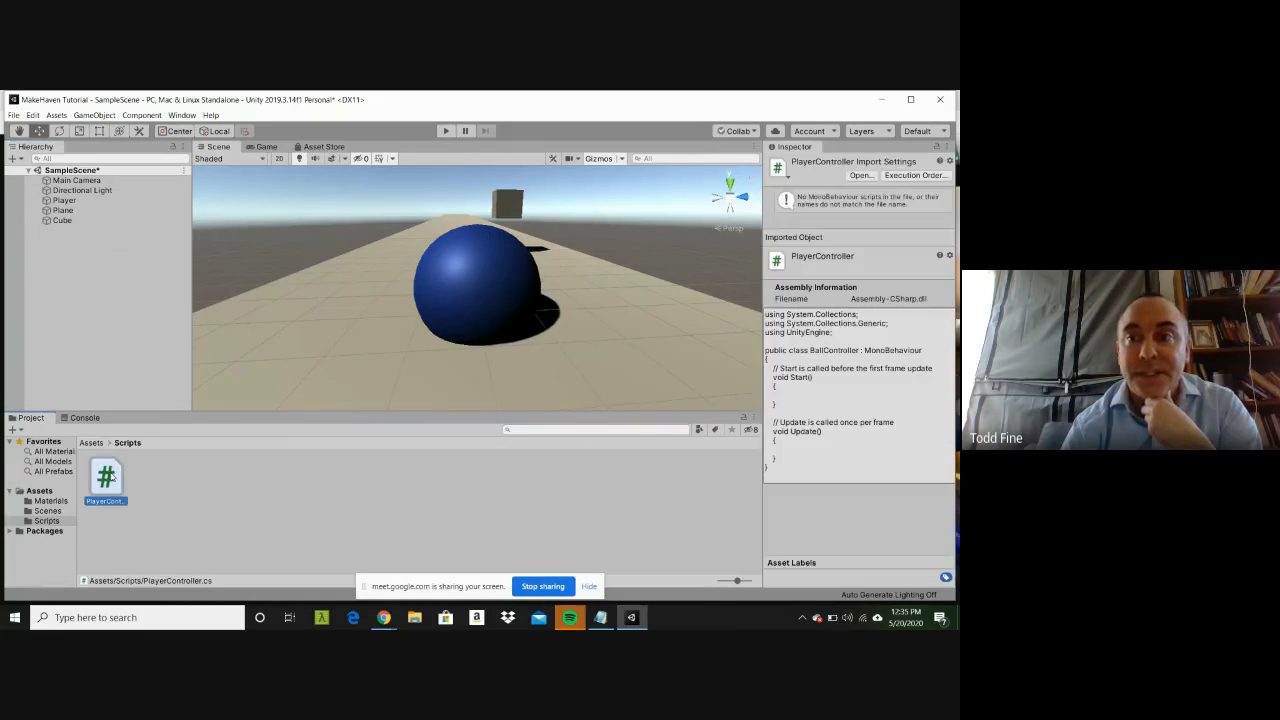
click(64, 201)
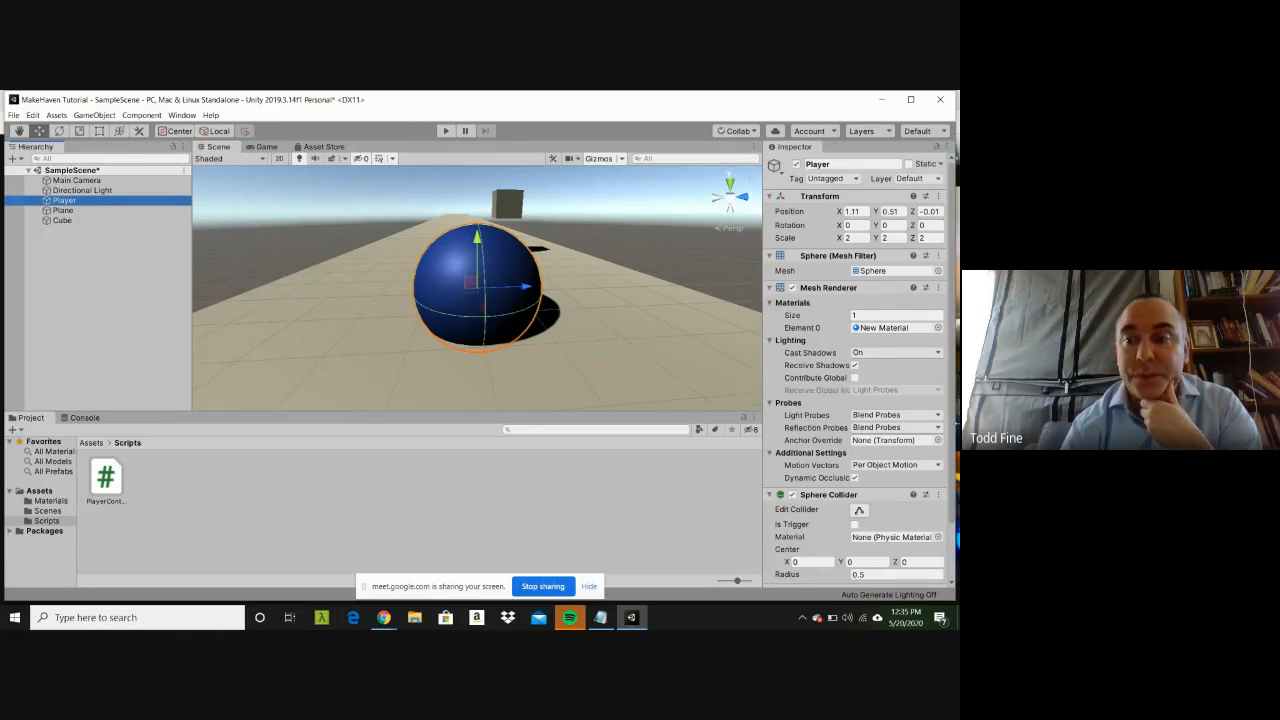
drag(952, 438, 951, 525)
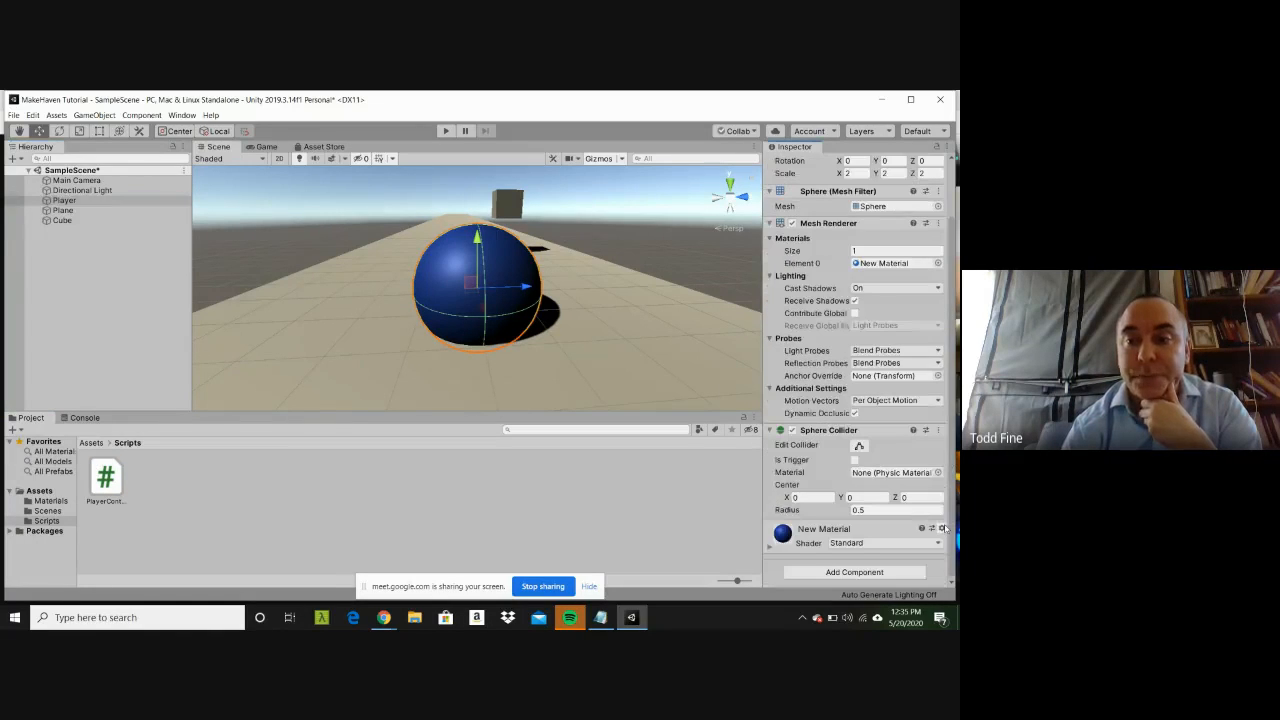
drag(110, 482, 776, 572)
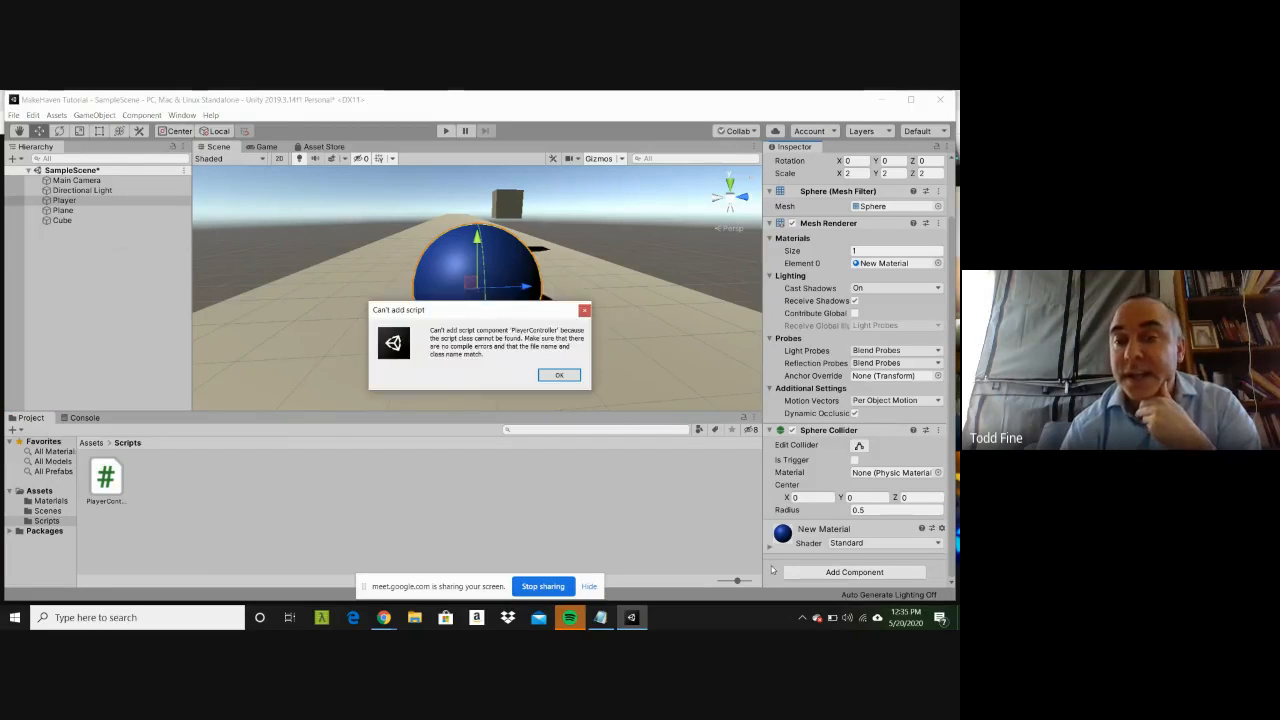
click(560, 376)
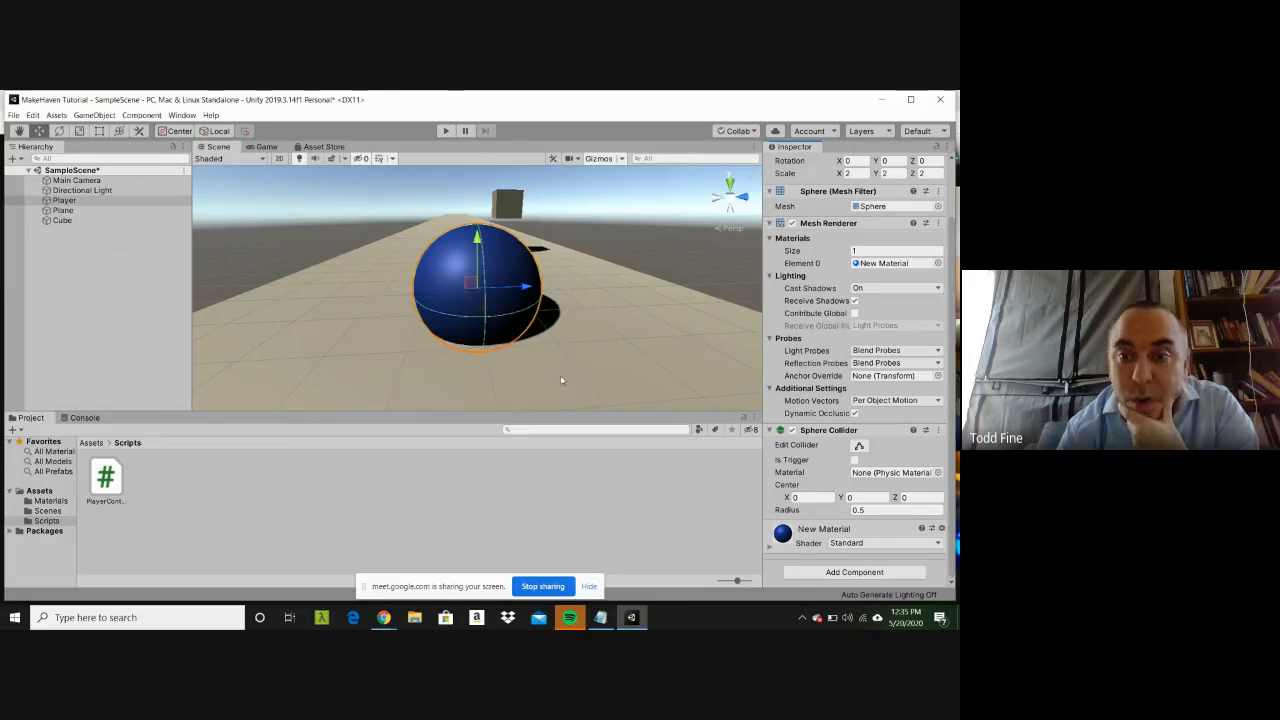
Step: Create a new script named PlayerController and add it to the Player as a component
click(900, 574)
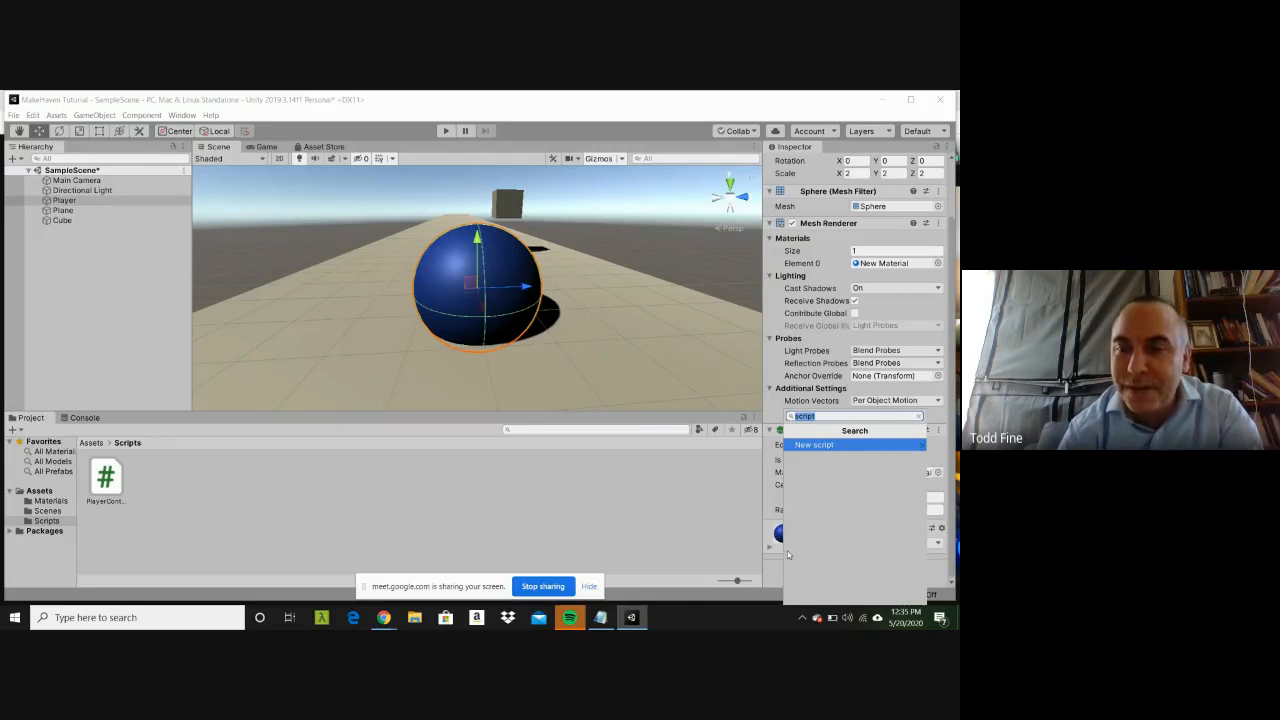
text(script)
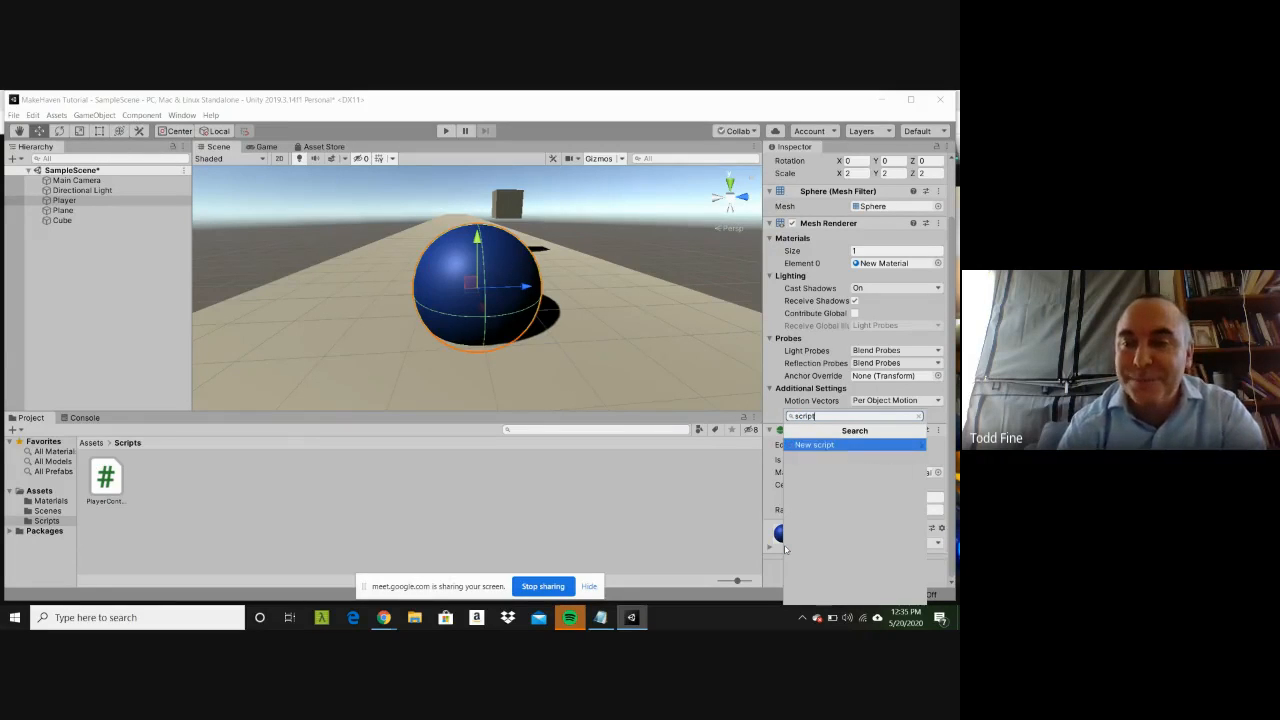
key(Return)
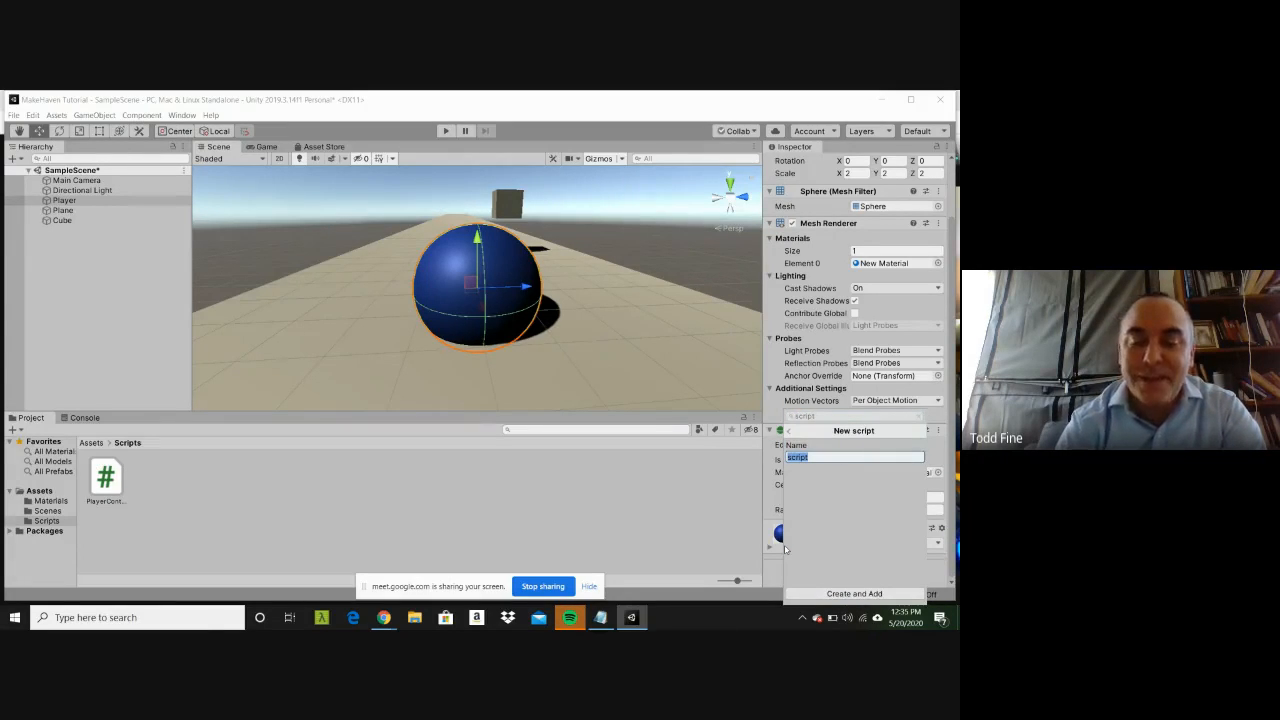
text(PlayerCon)
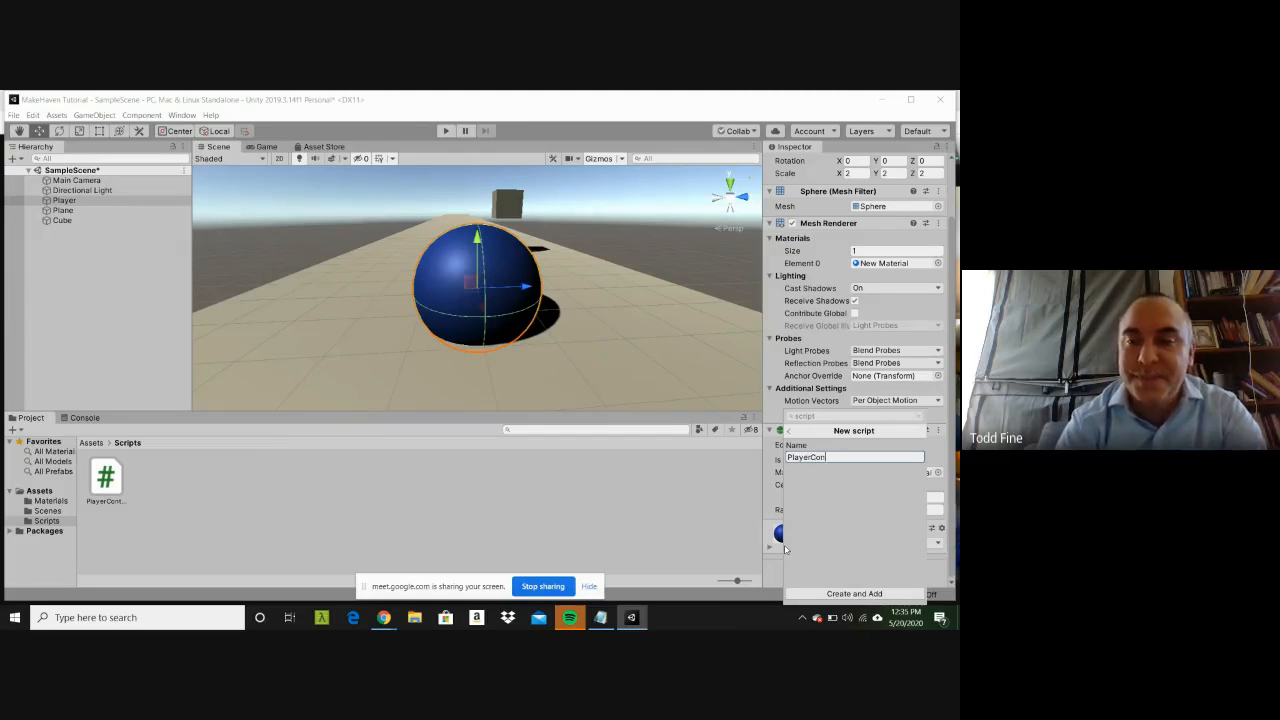
text(troller)
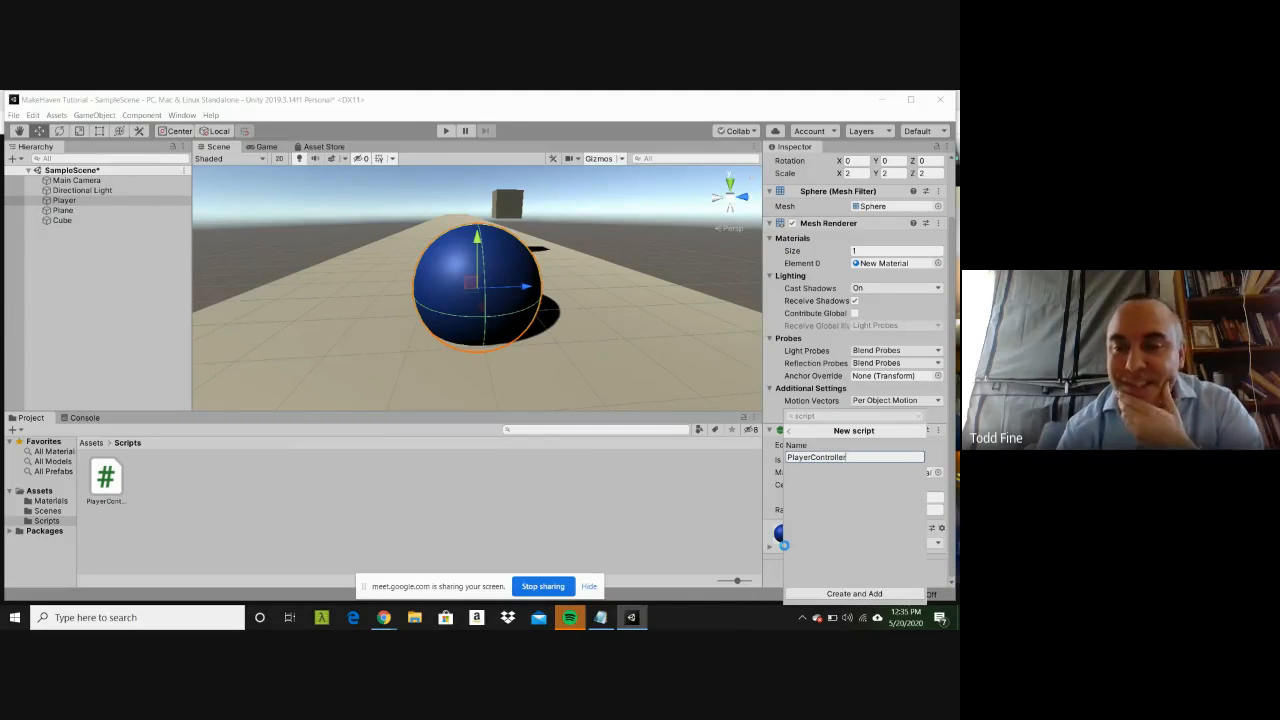
key(Return)
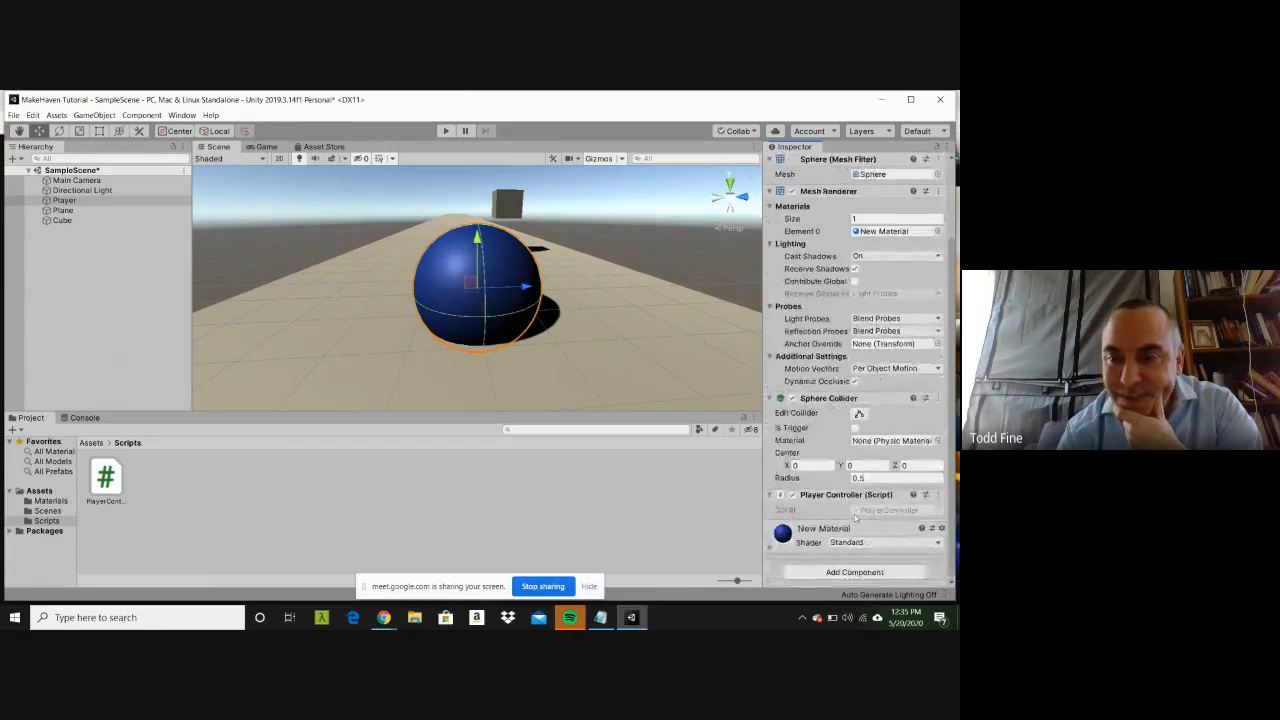
Step: Locate the newly created PlayerController script among the project's assets, and return to the Scripts folder
click(860, 511)
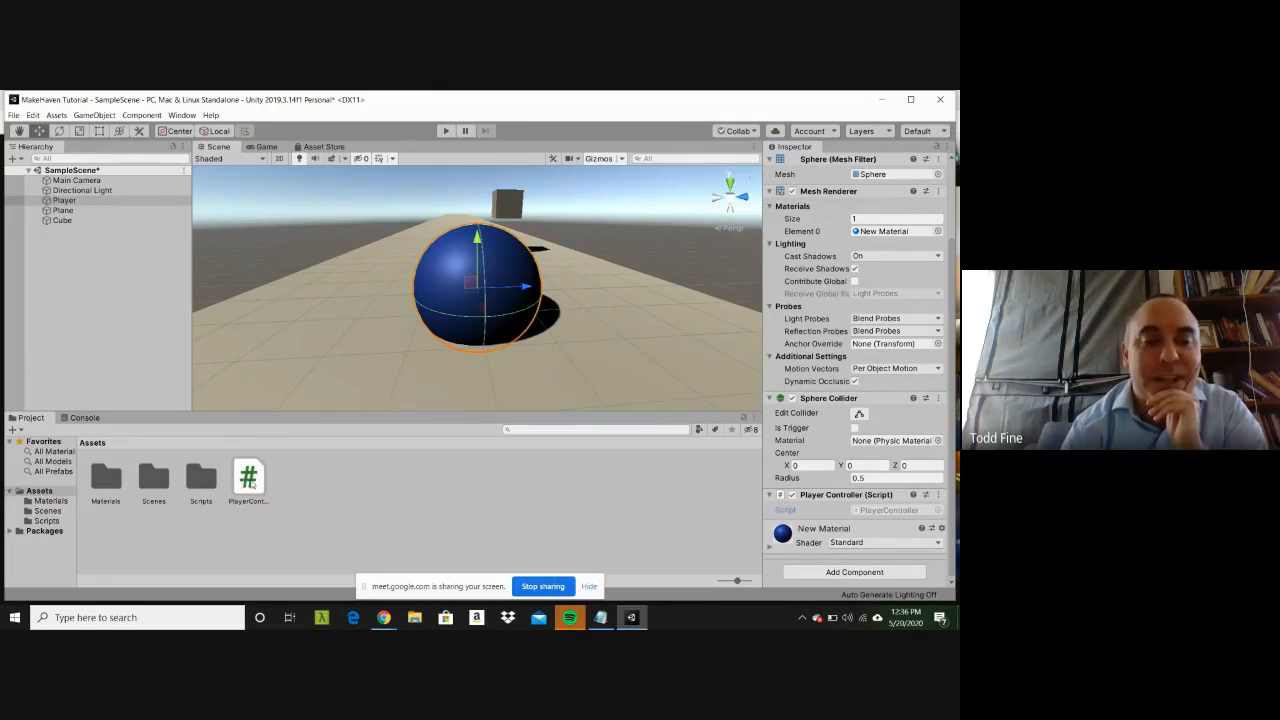
drag(251, 484, 244, 515)
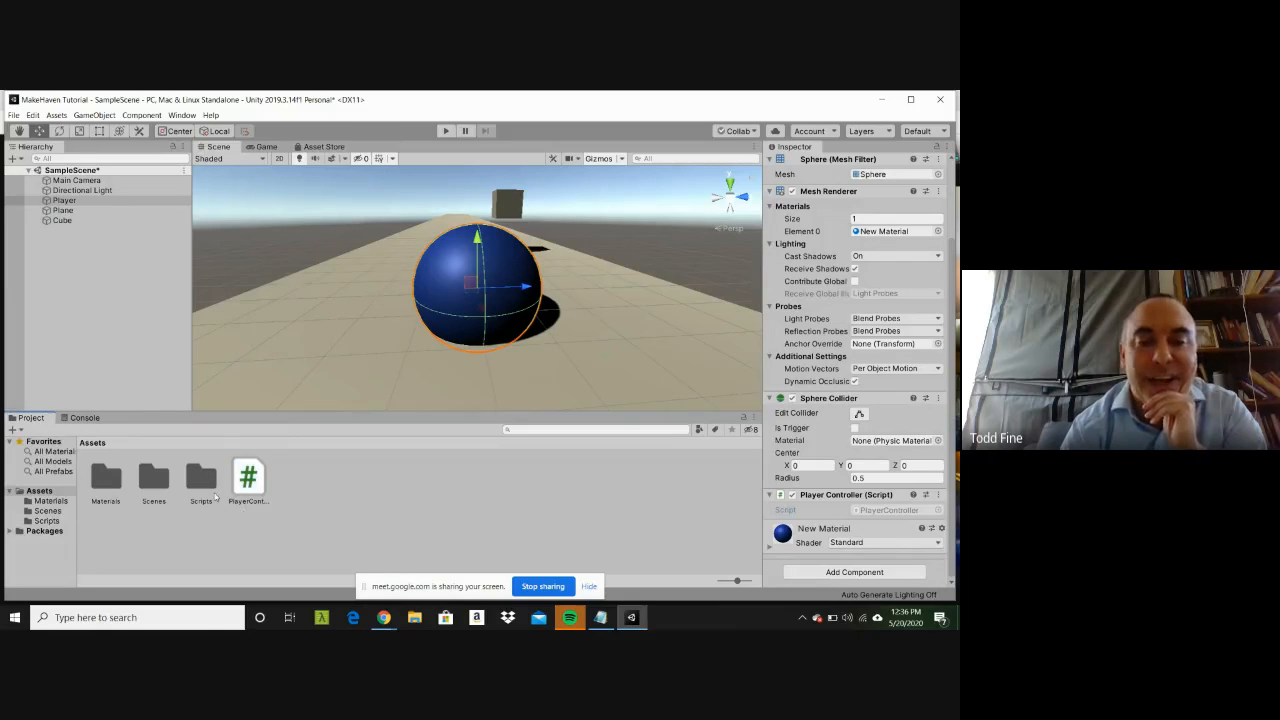
double_click(205, 485)
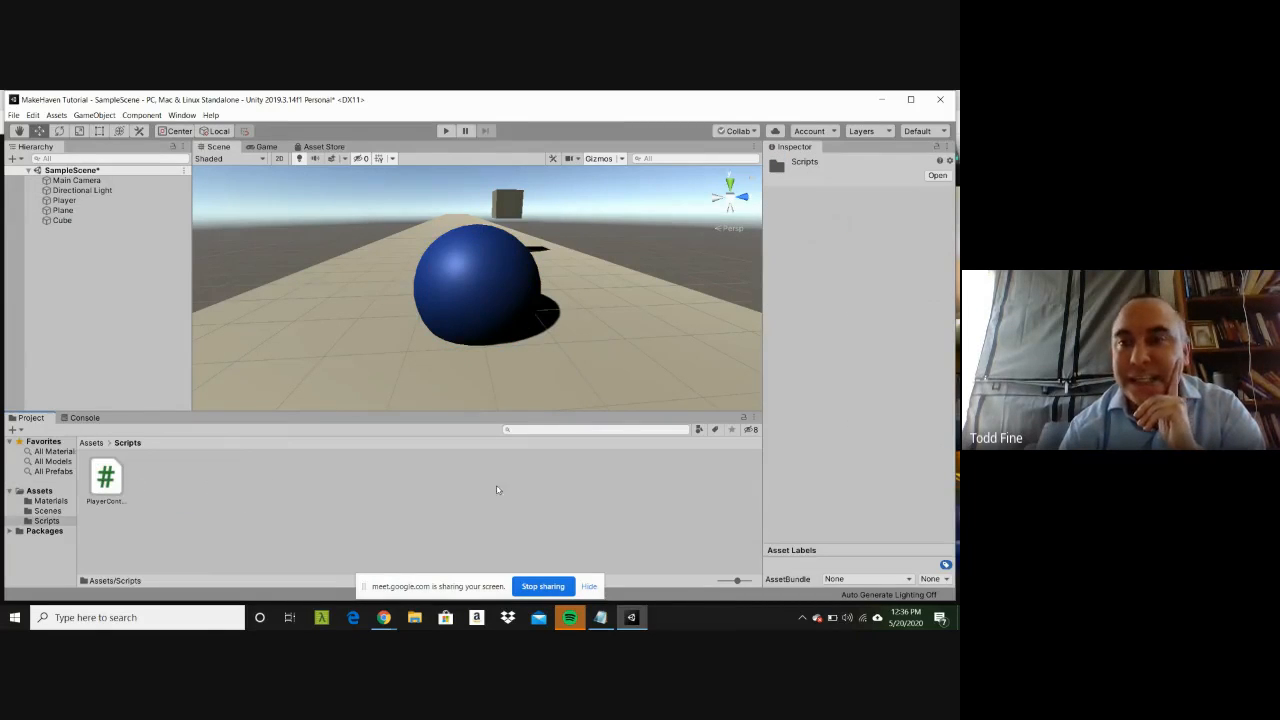
Step: Add the PlayerController script from the Scripts folder to the Player as a second script component
click(60, 200)
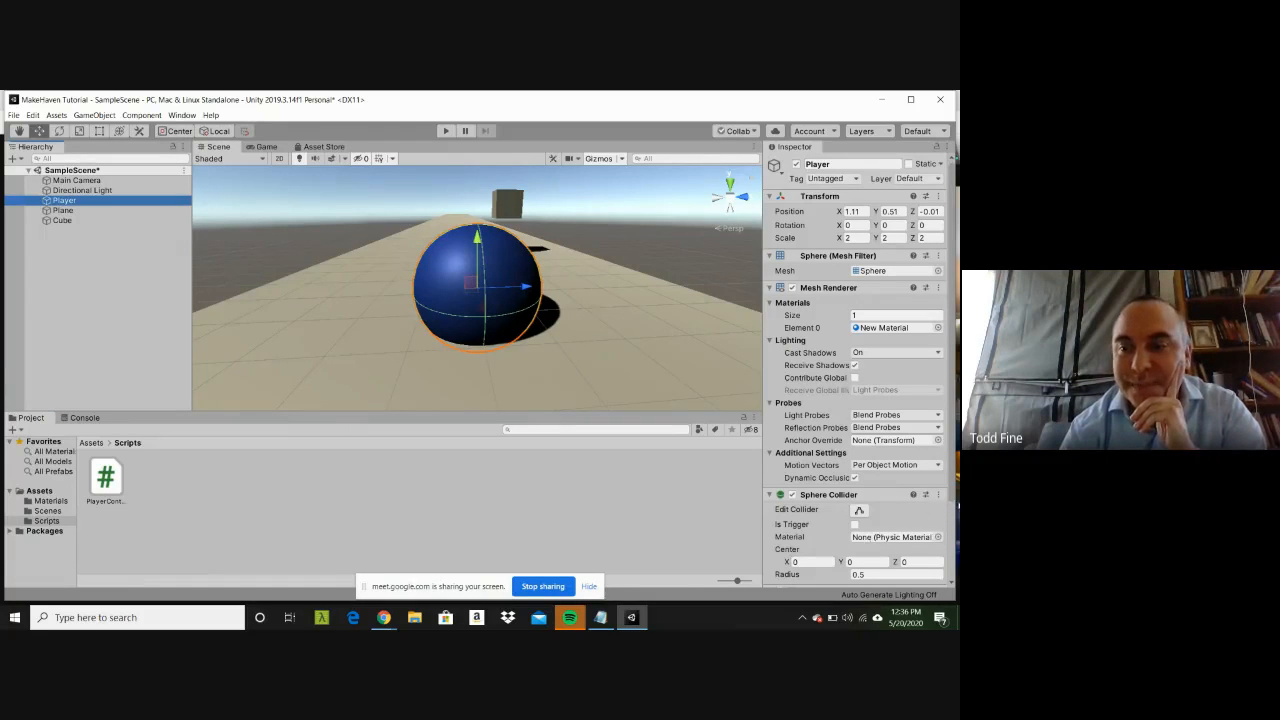
scroll(952, 598, down, 3)
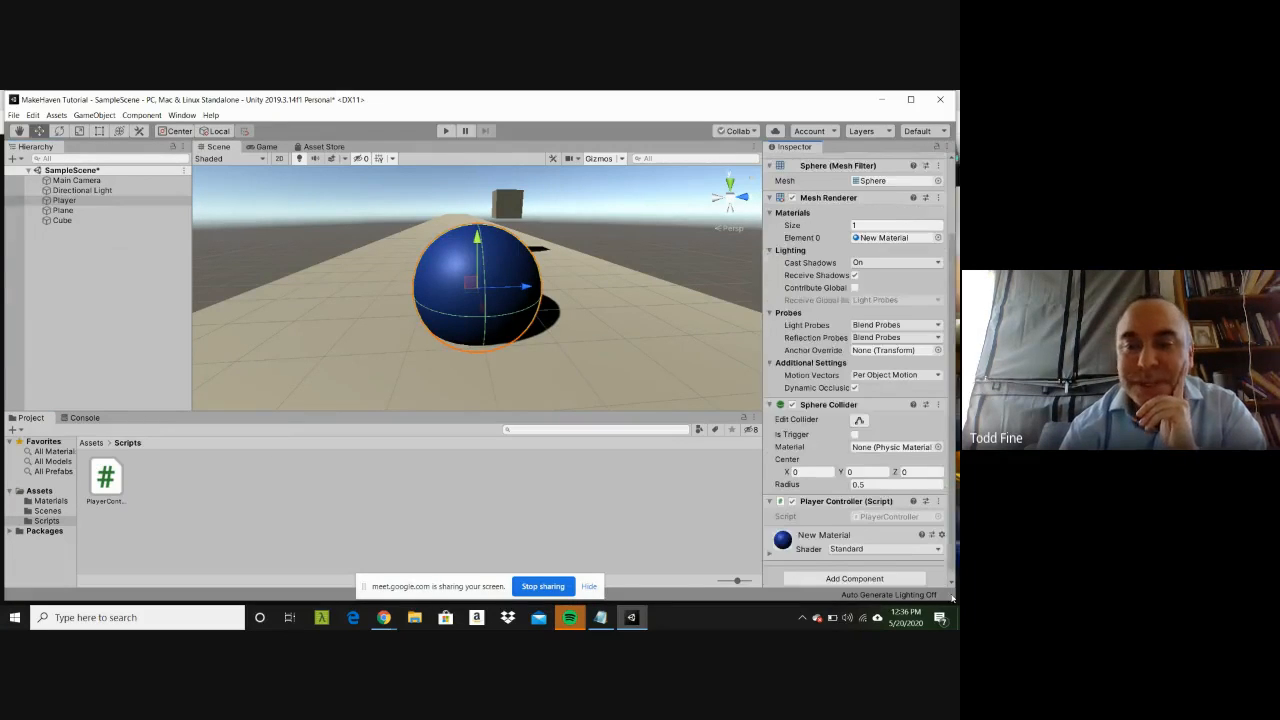
drag(105, 478, 641, 525)
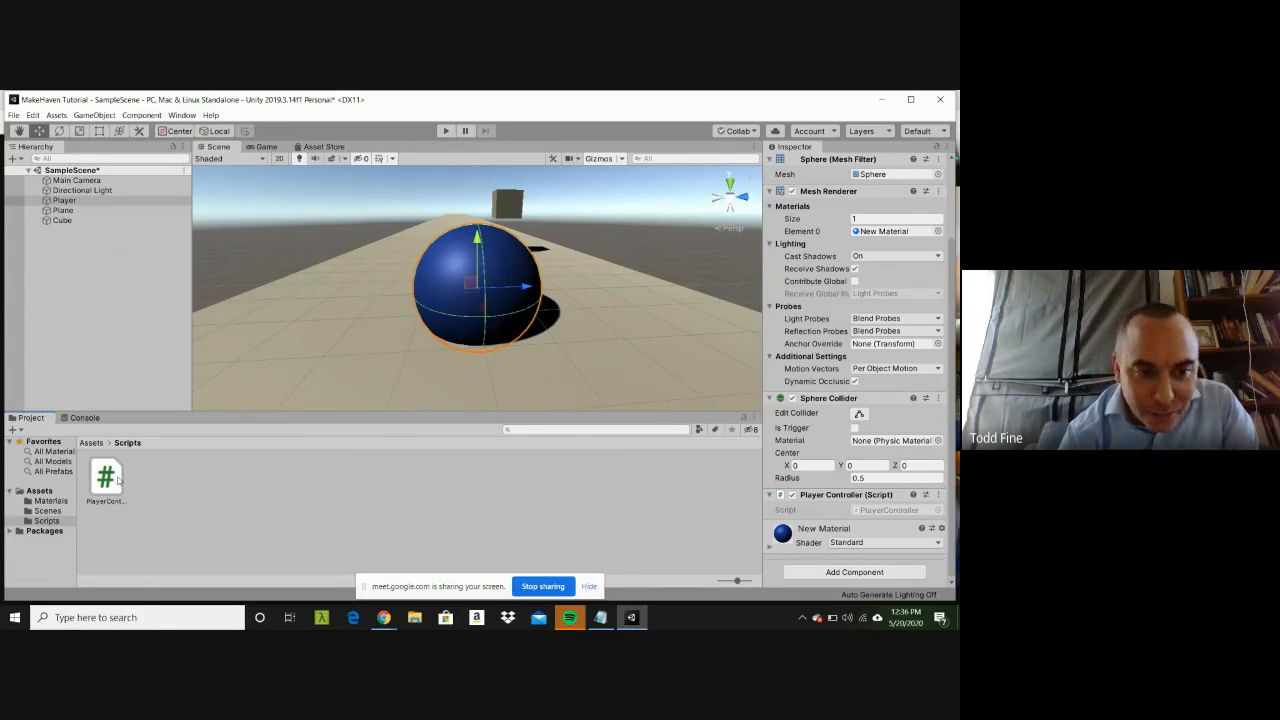
drag(106, 480, 776, 576)
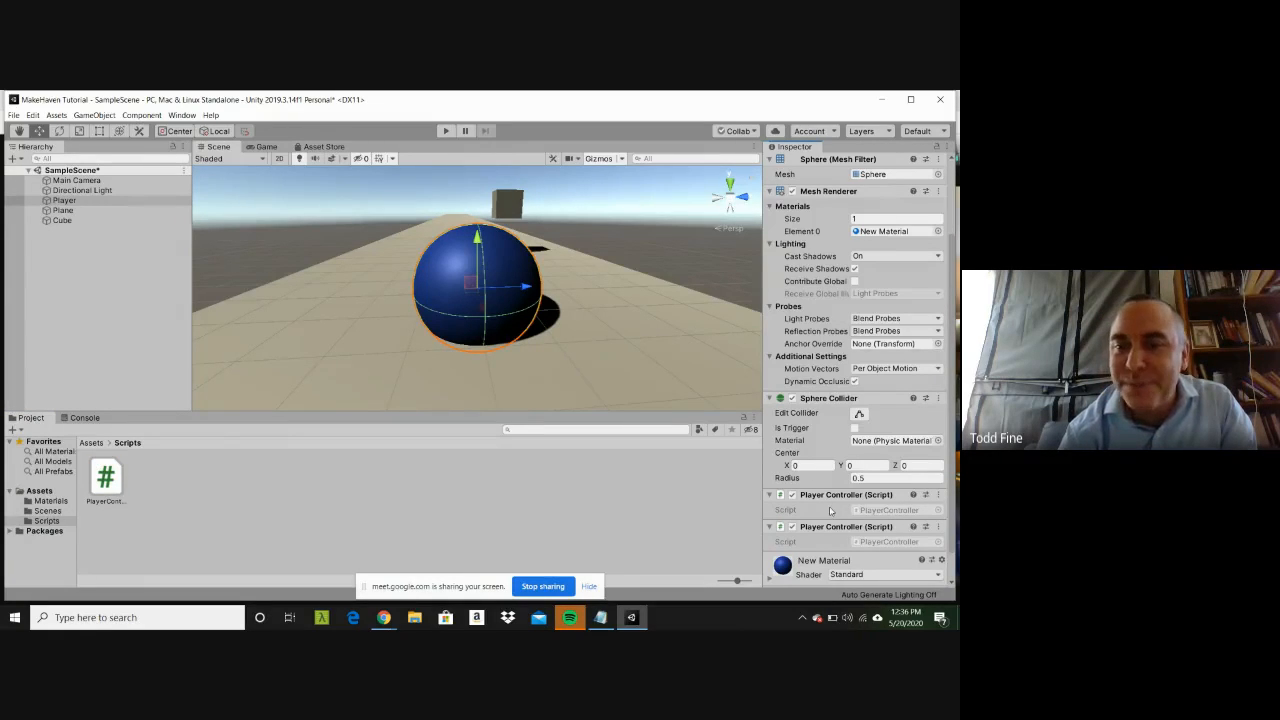
Step: Remove both Player Controller script components from the Player
click(771, 497)
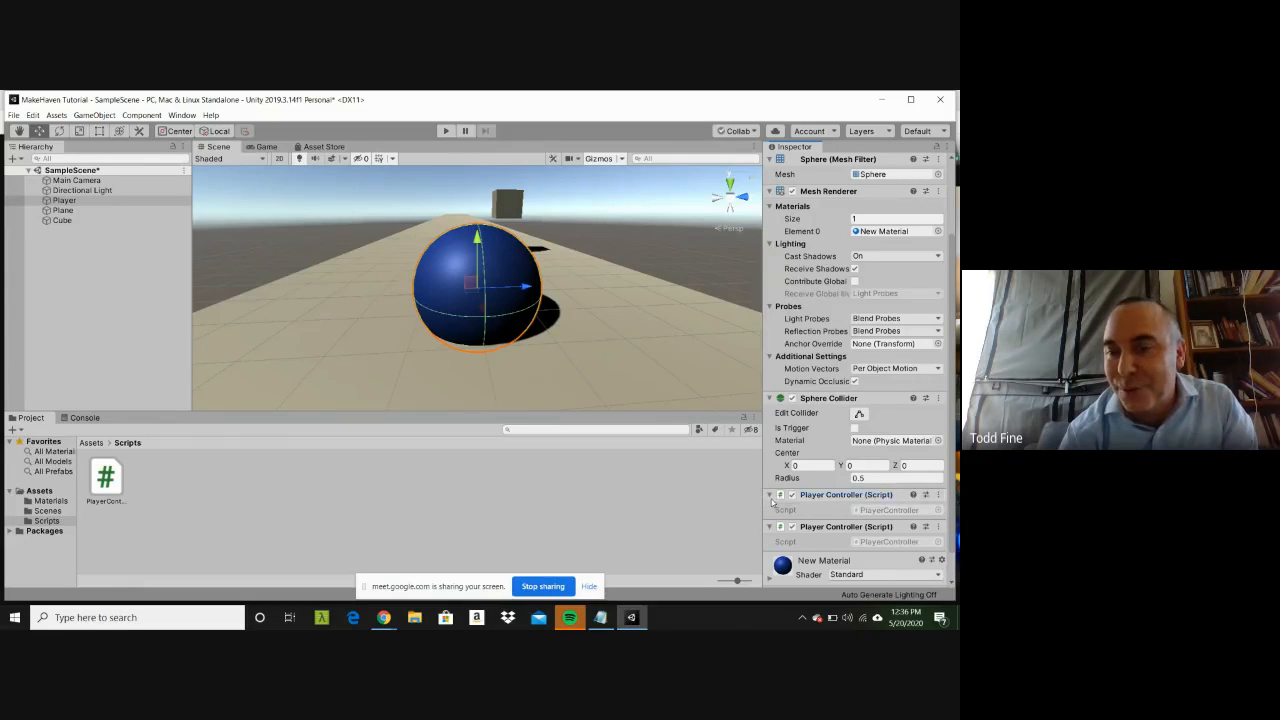
click(938, 496)
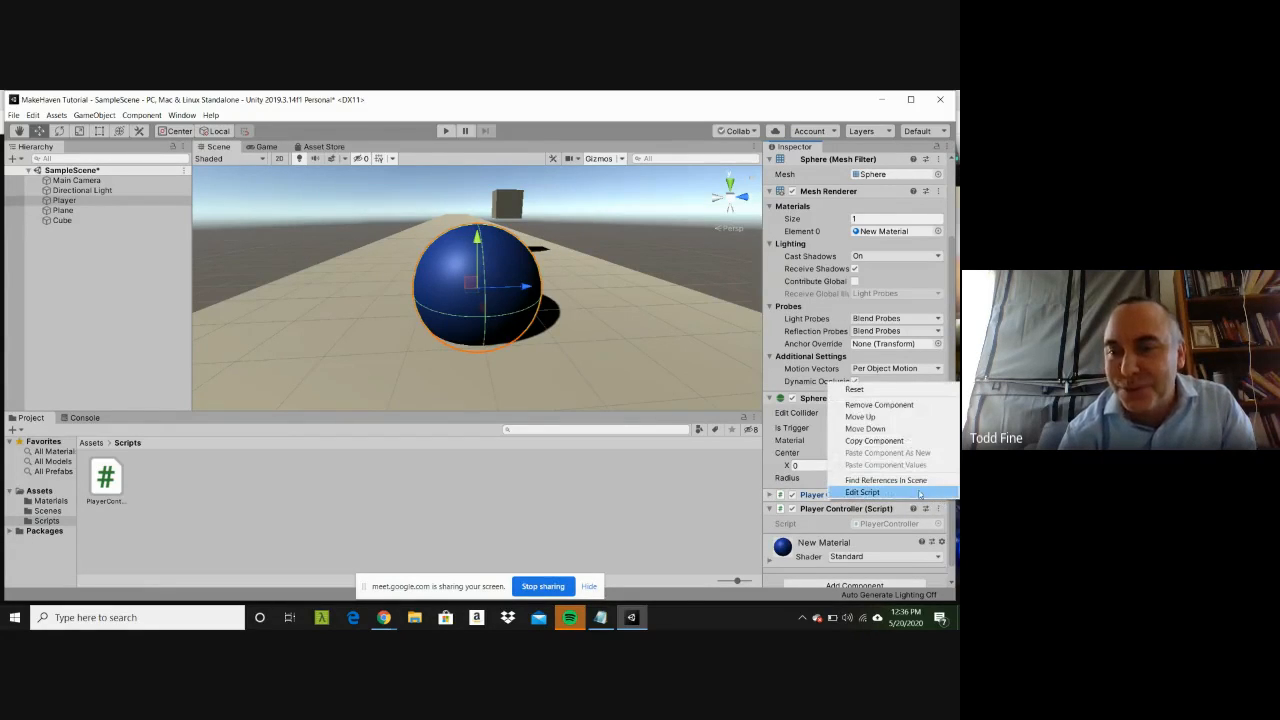
click(814, 498)
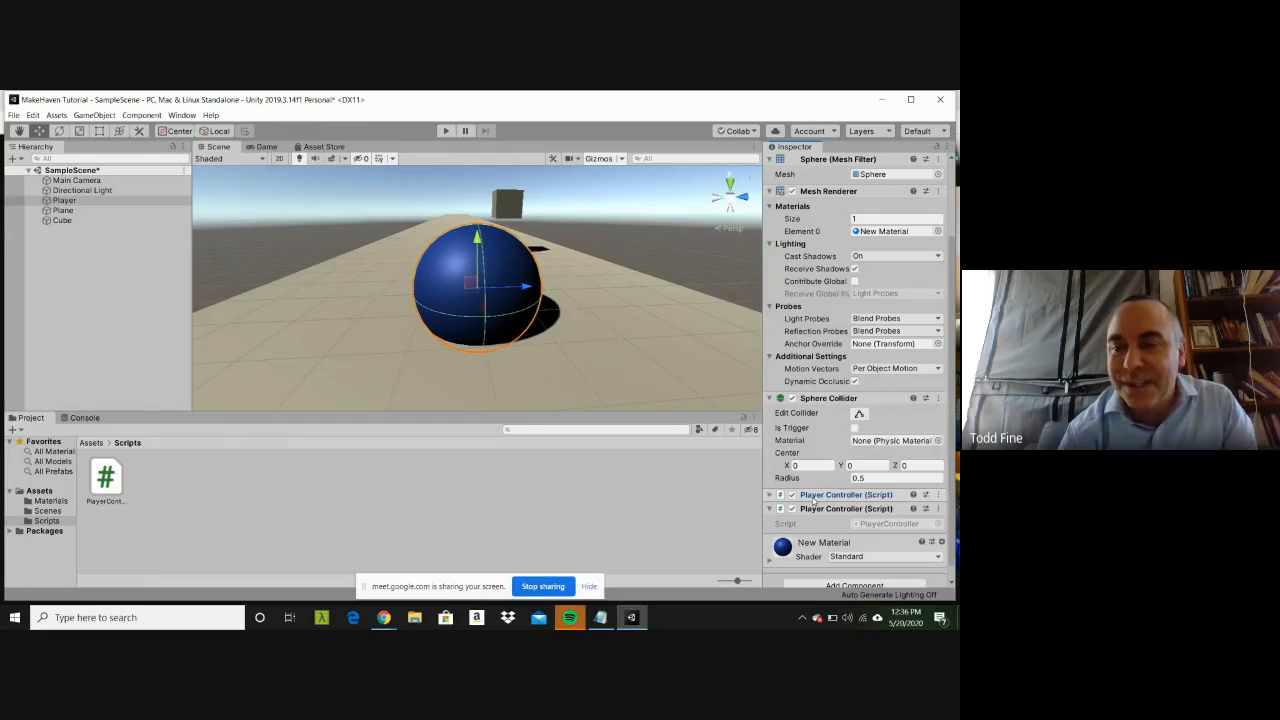
right_click(772, 498)
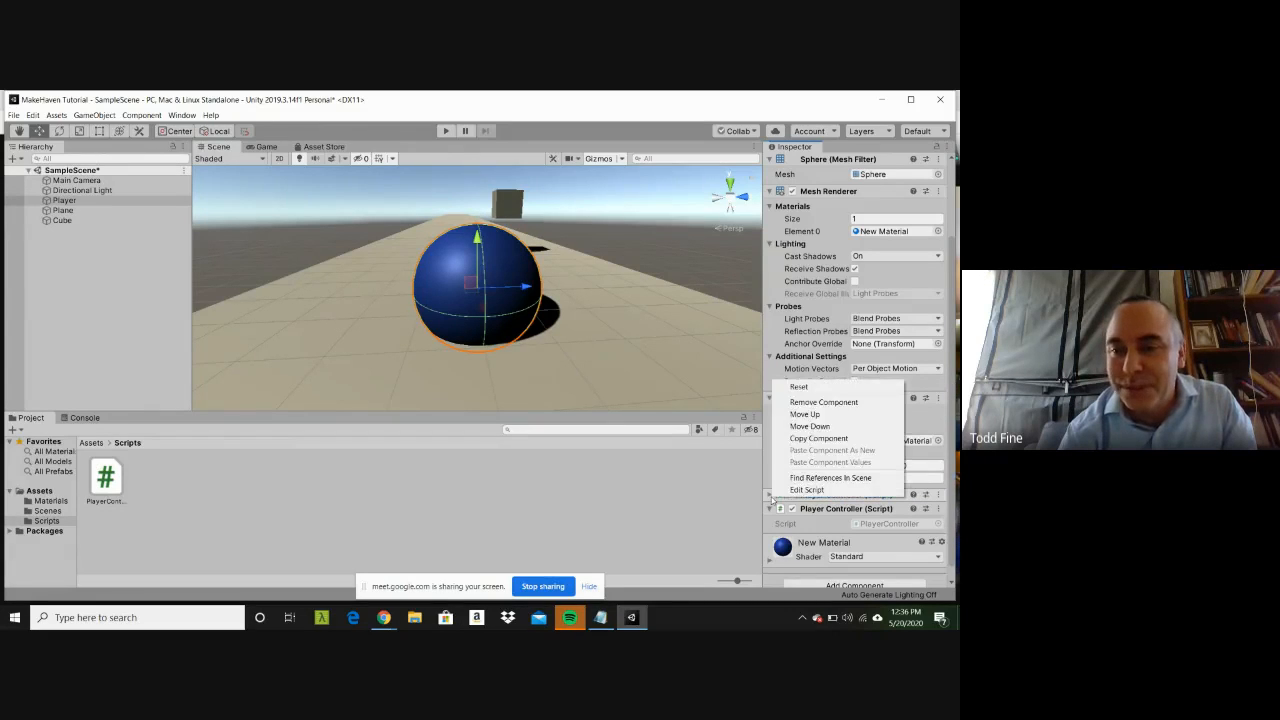
click(817, 404)
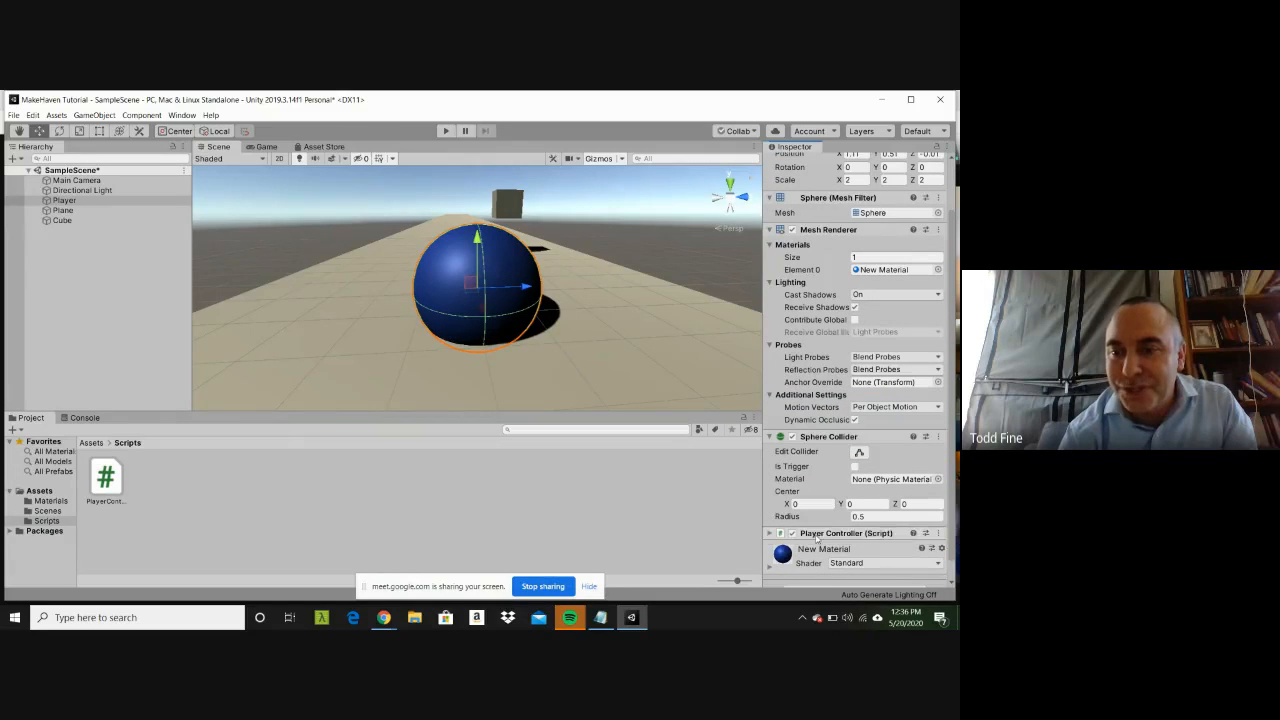
right_click(816, 537)
click(845, 441)
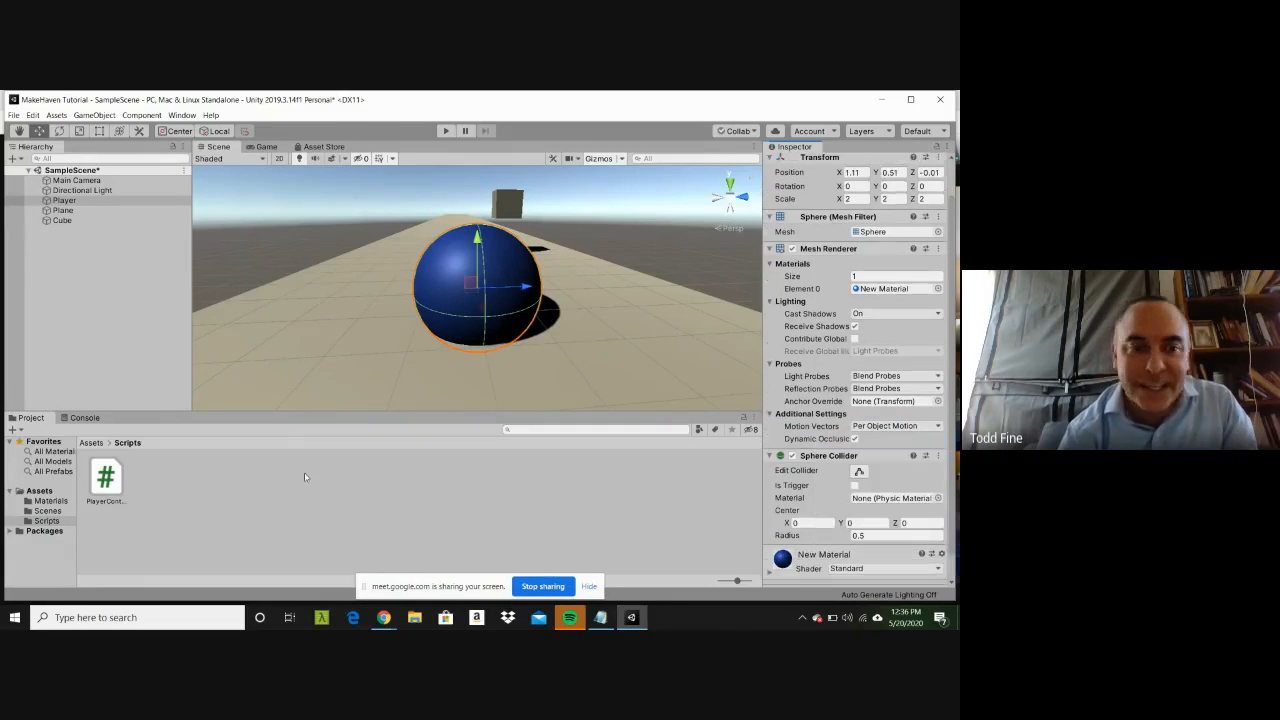
Step: Attach the PlayerController script from the Scripts folder to the Player, and select the script to view its code
drag(97, 470, 780, 586)
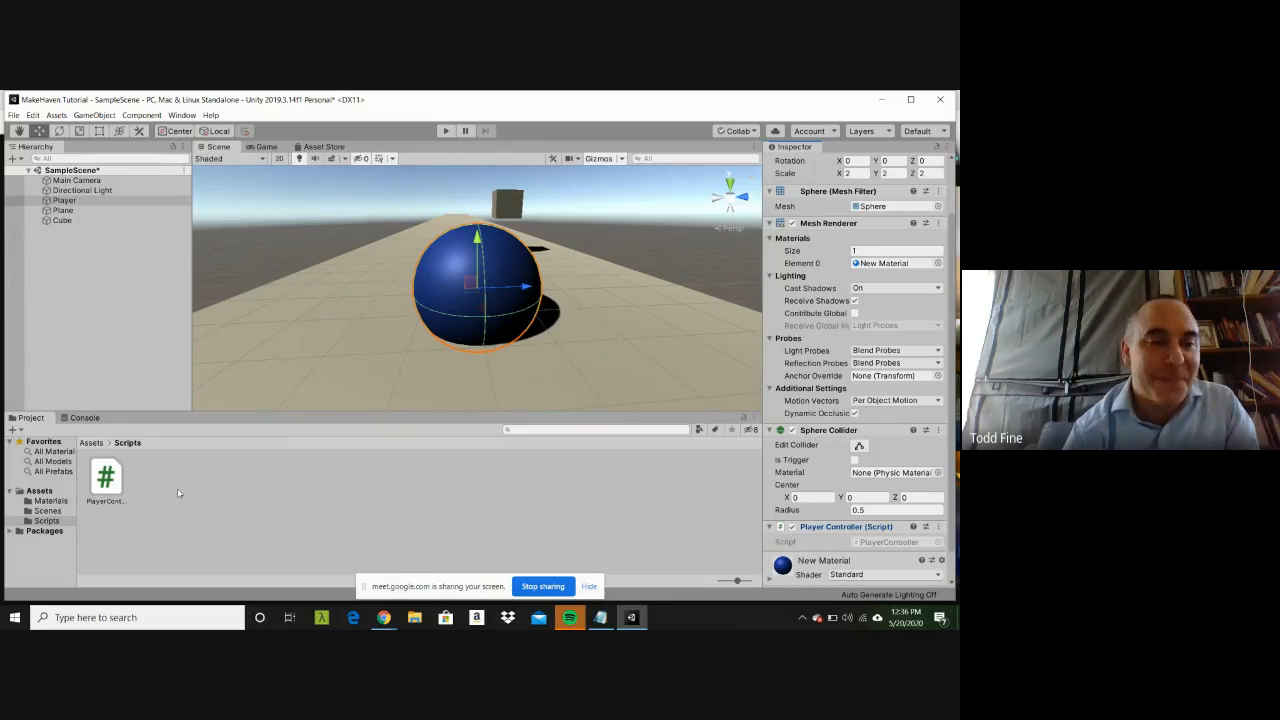
click(110, 484)
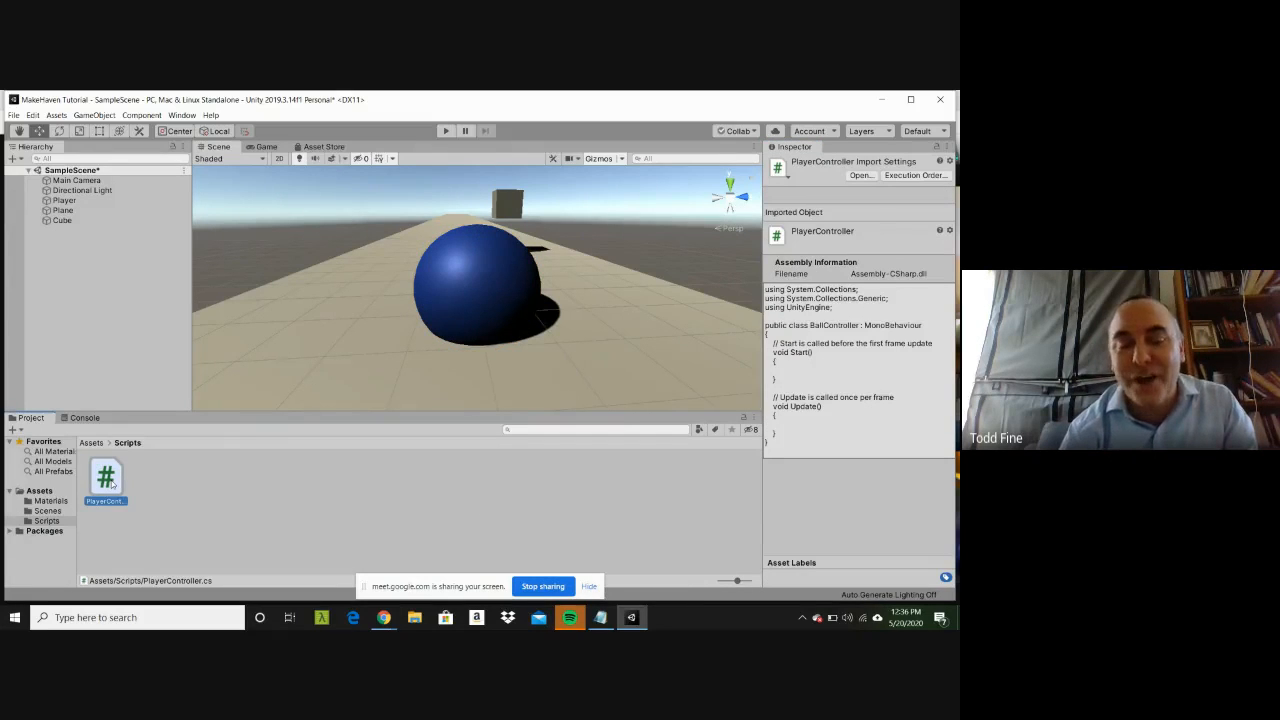
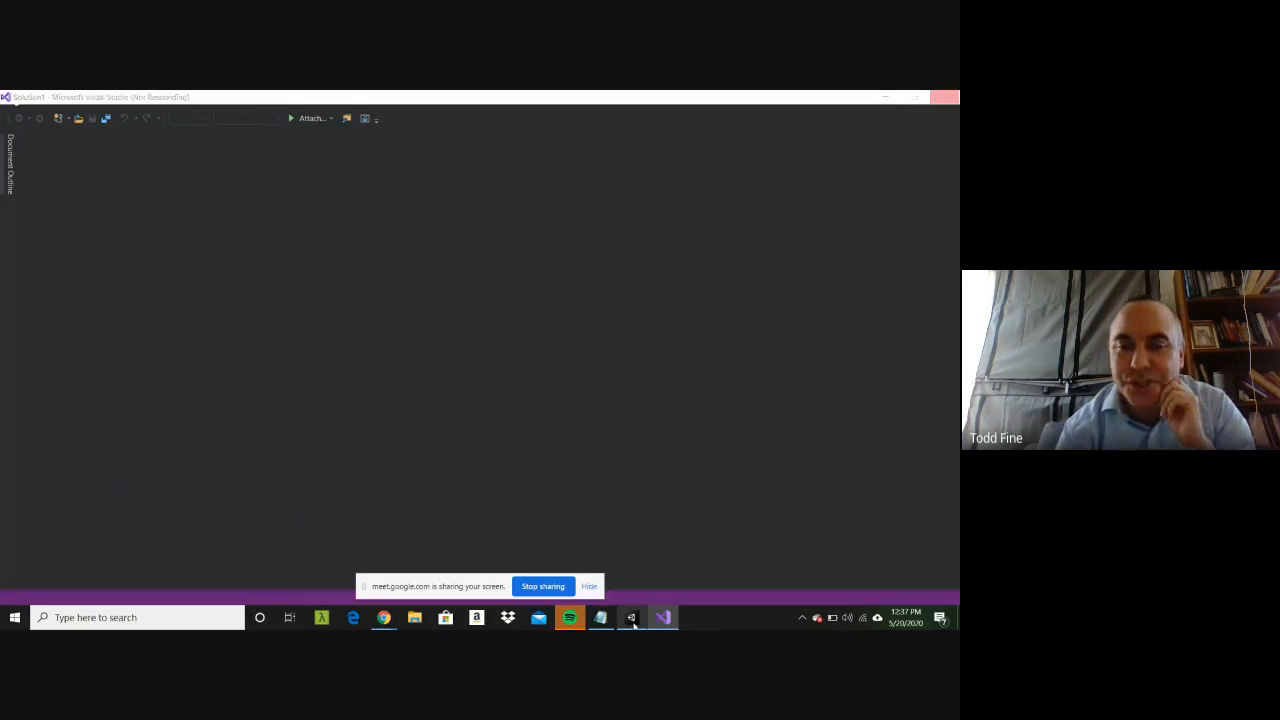
Step: Switch back to Unity and examine the Player's components down to its Player Controller script
click(632, 618)
click(630, 618)
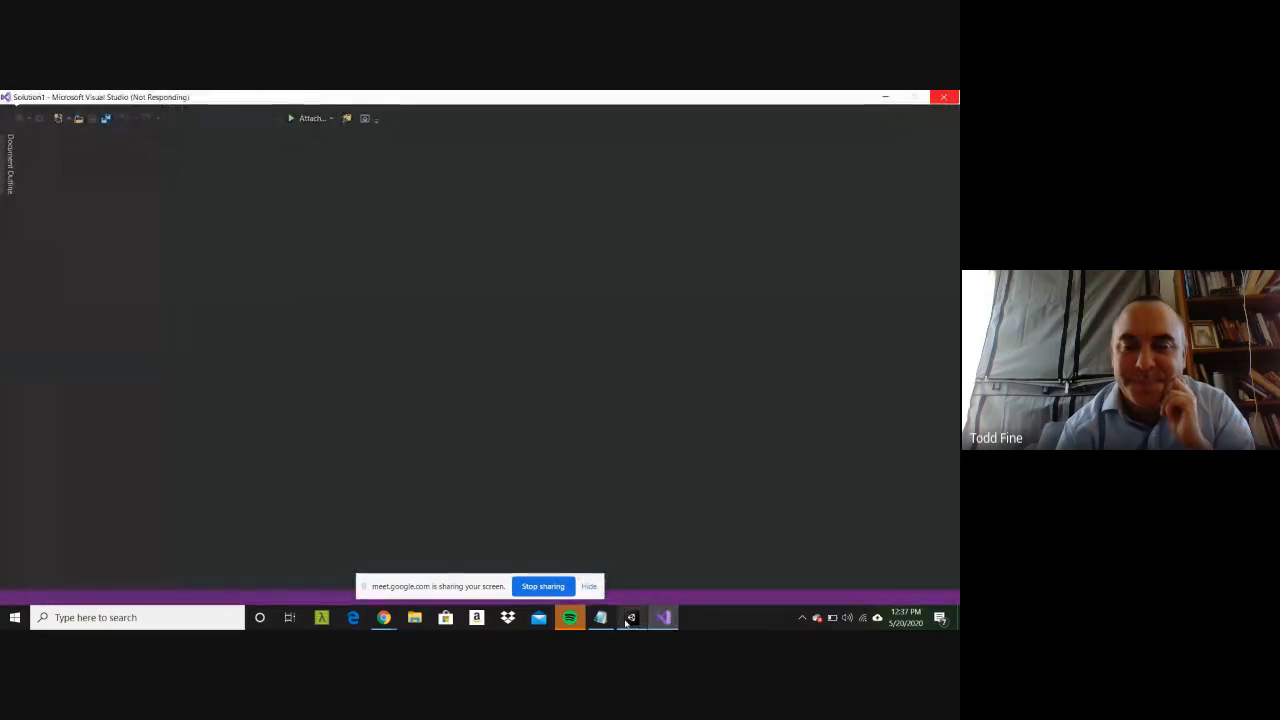
click(631, 618)
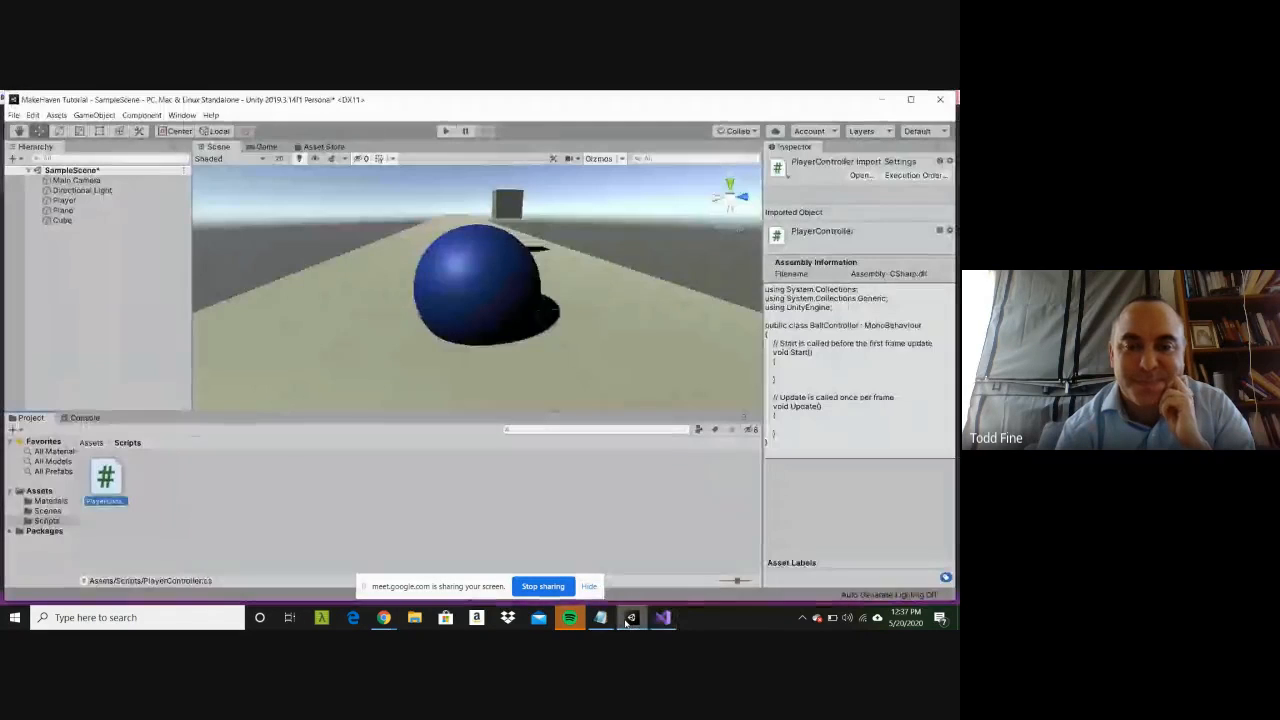
mouse_move(673, 620)
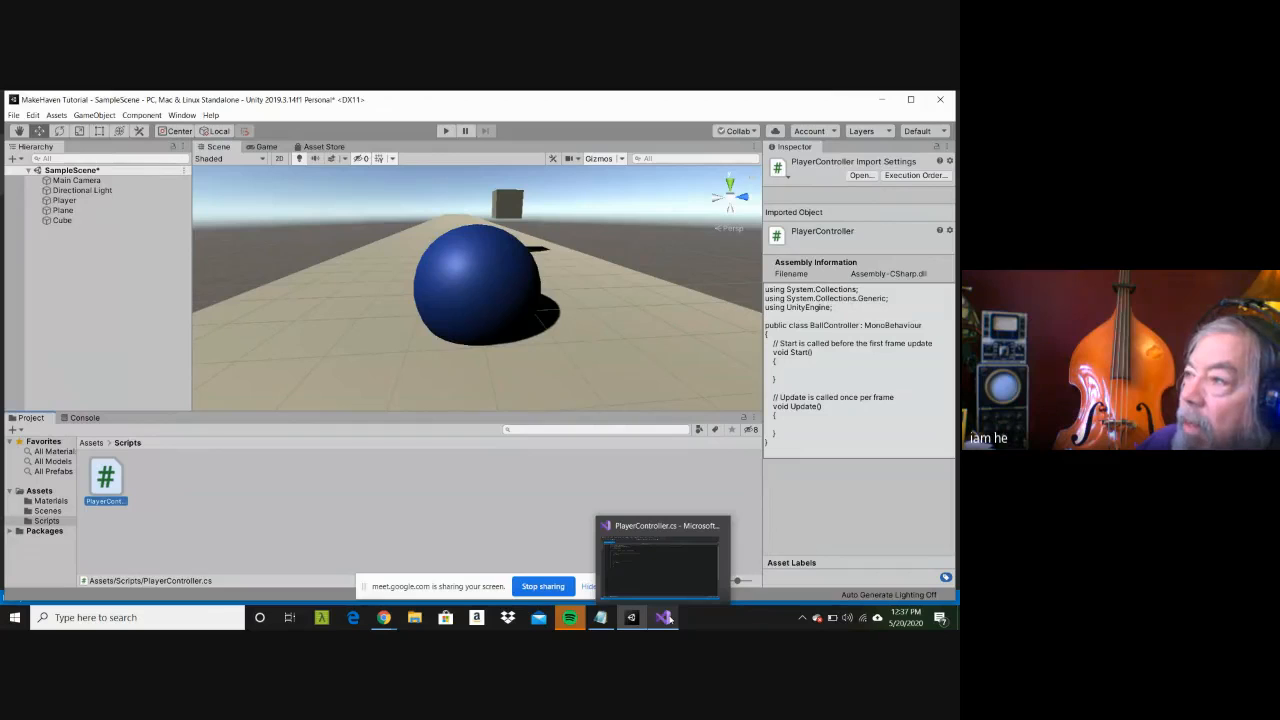
click(558, 499)
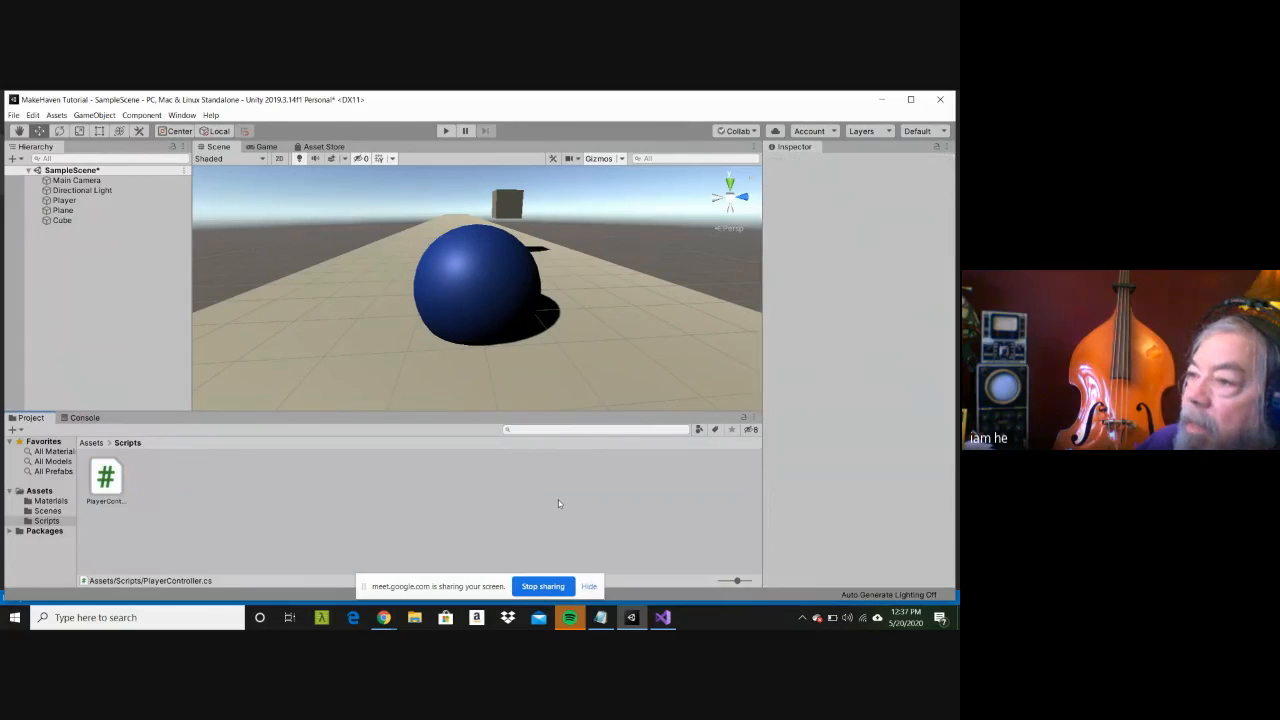
click(63, 201)
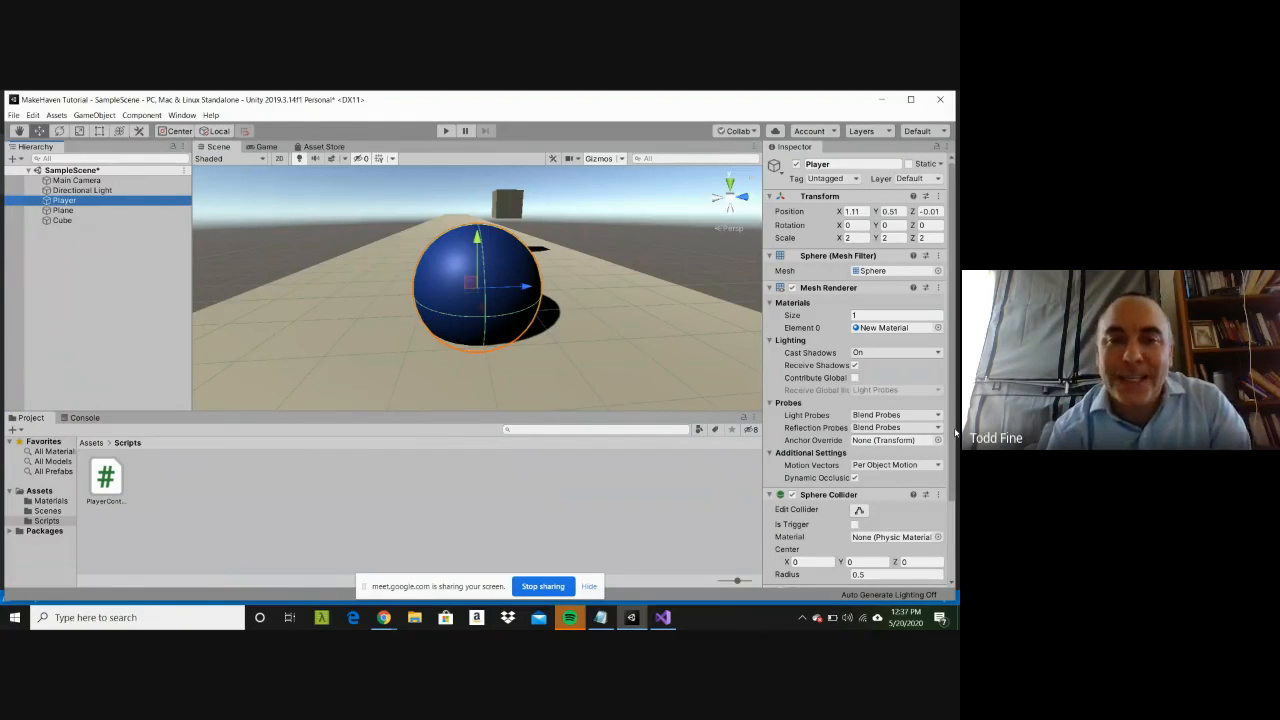
scroll(950, 432, down, 2)
scroll(955, 520, down, 1)
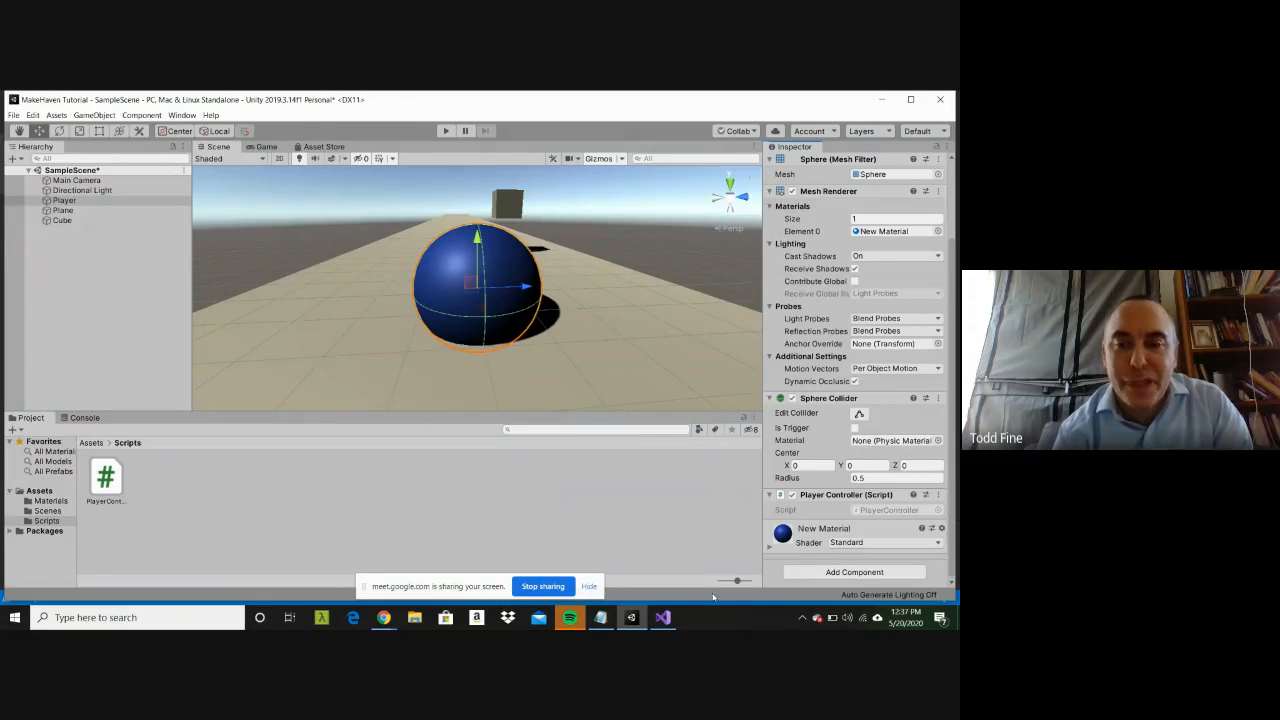
Step: Switch to Visual Studio and examine the PlayerController script's class declaration, its MonoBehaviour base class, and the Start and Update methods
click(663, 617)
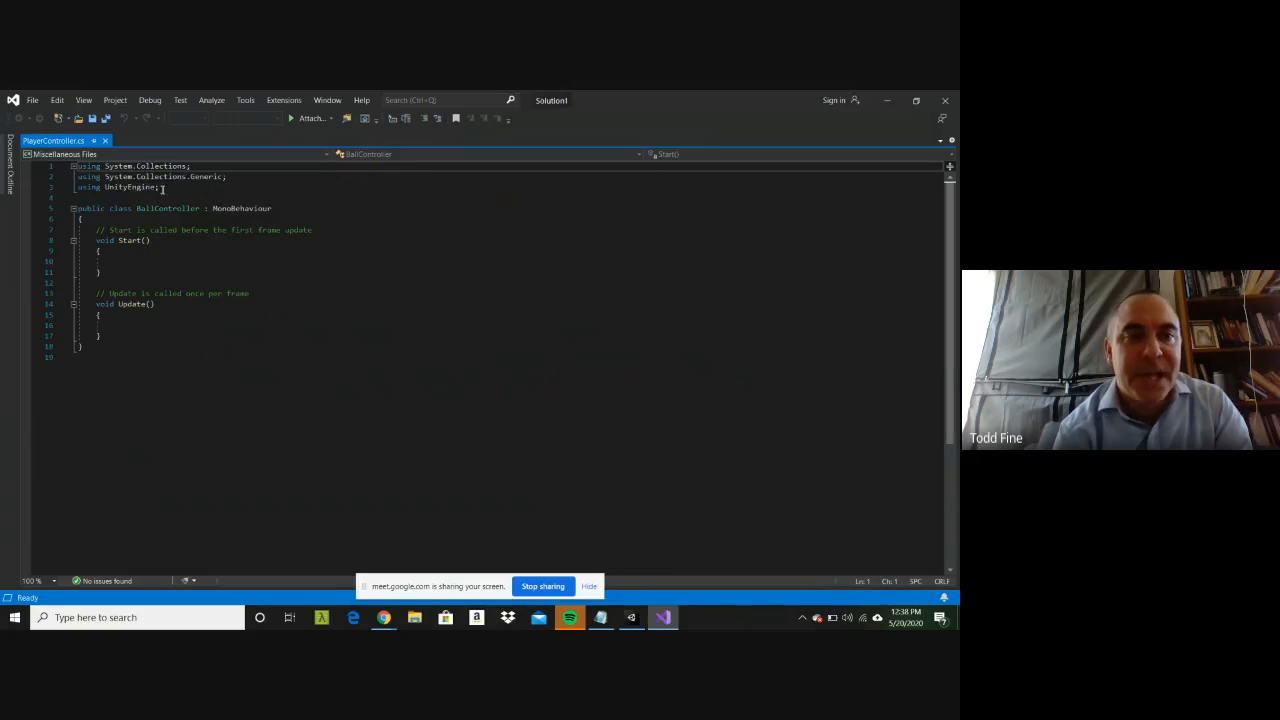
drag(86, 208, 275, 208)
click(275, 208)
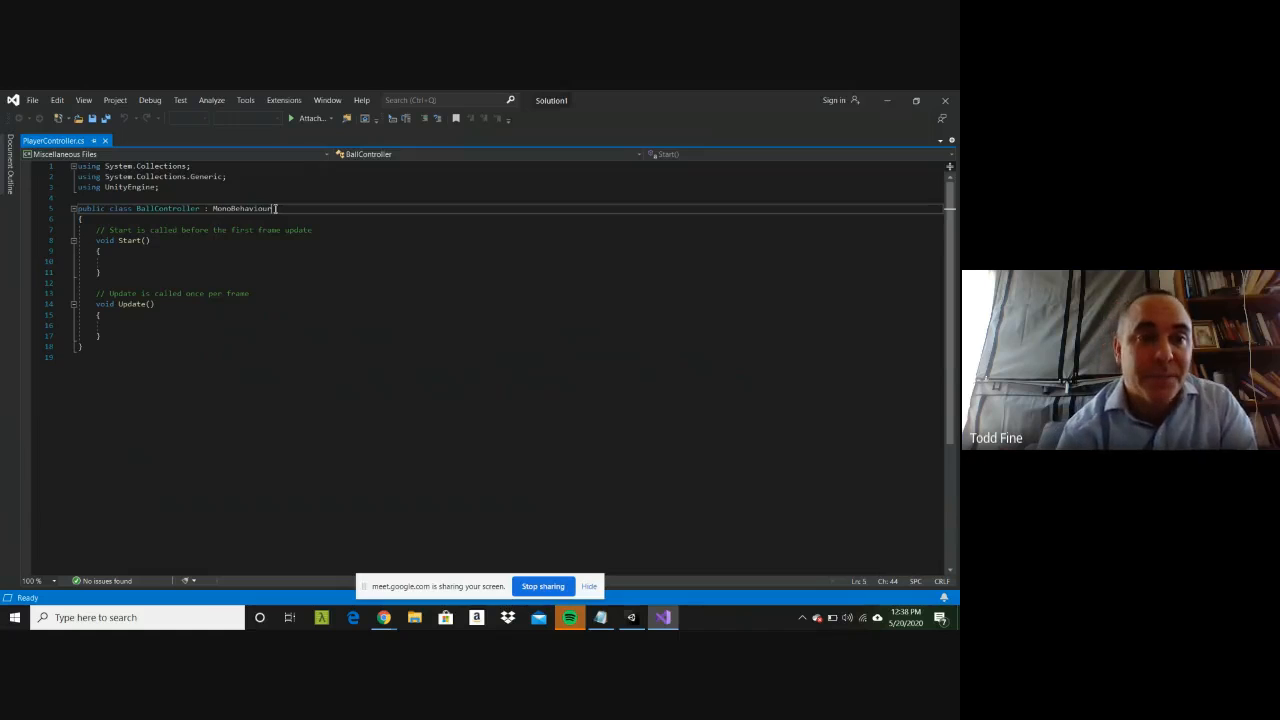
double_click(230, 209)
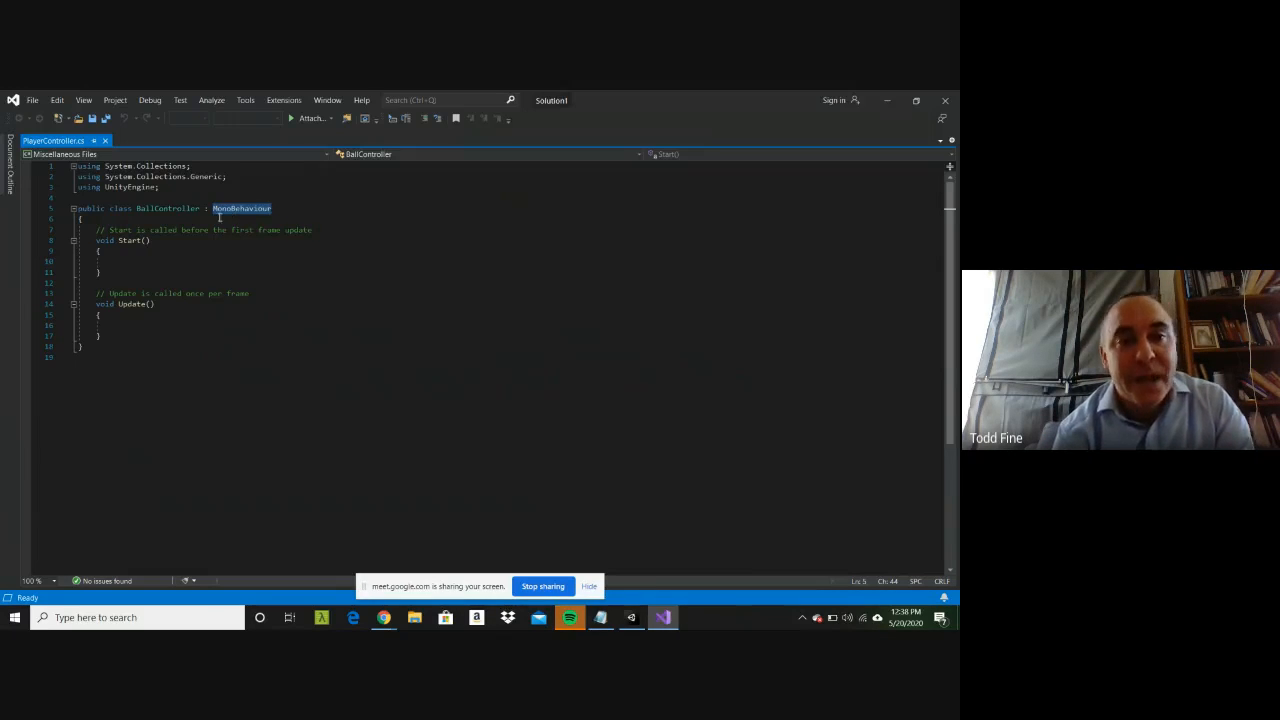
double_click(124, 241)
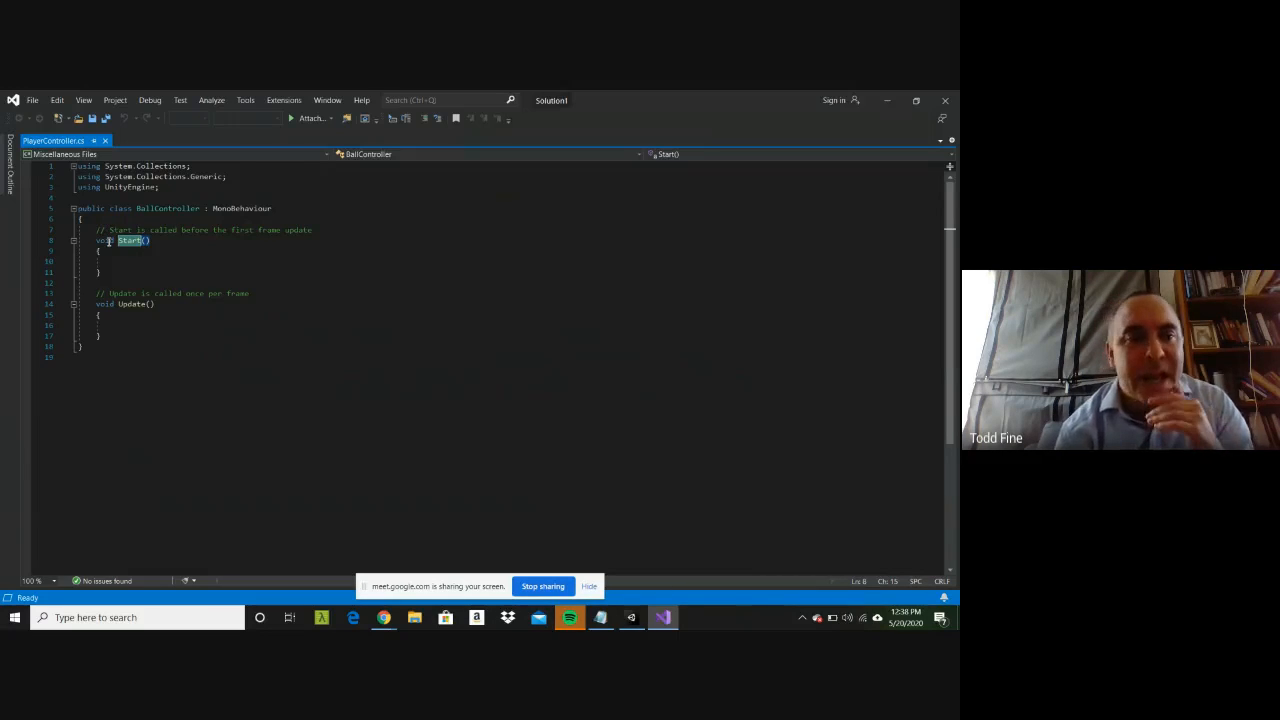
triple_click(118, 306)
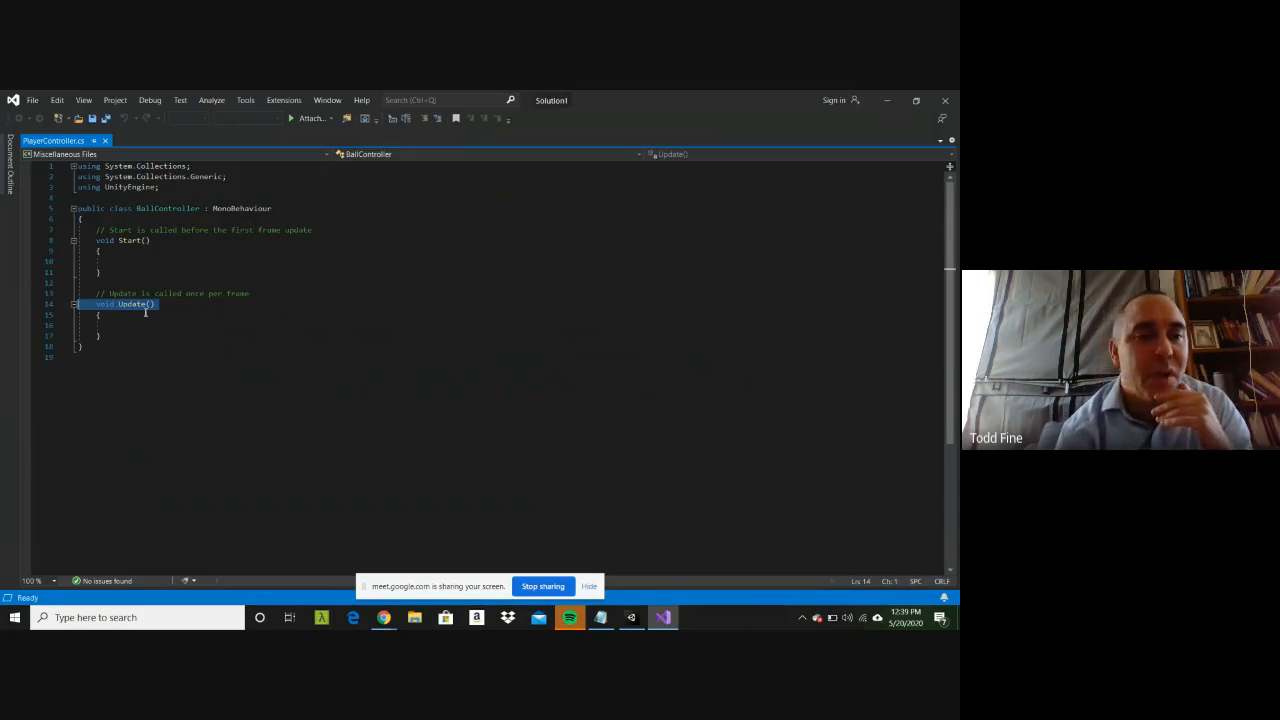
Step: Add the line transform.Translate(0, 0, 1); inside the Update method of the PlayerController script
click(146, 318)
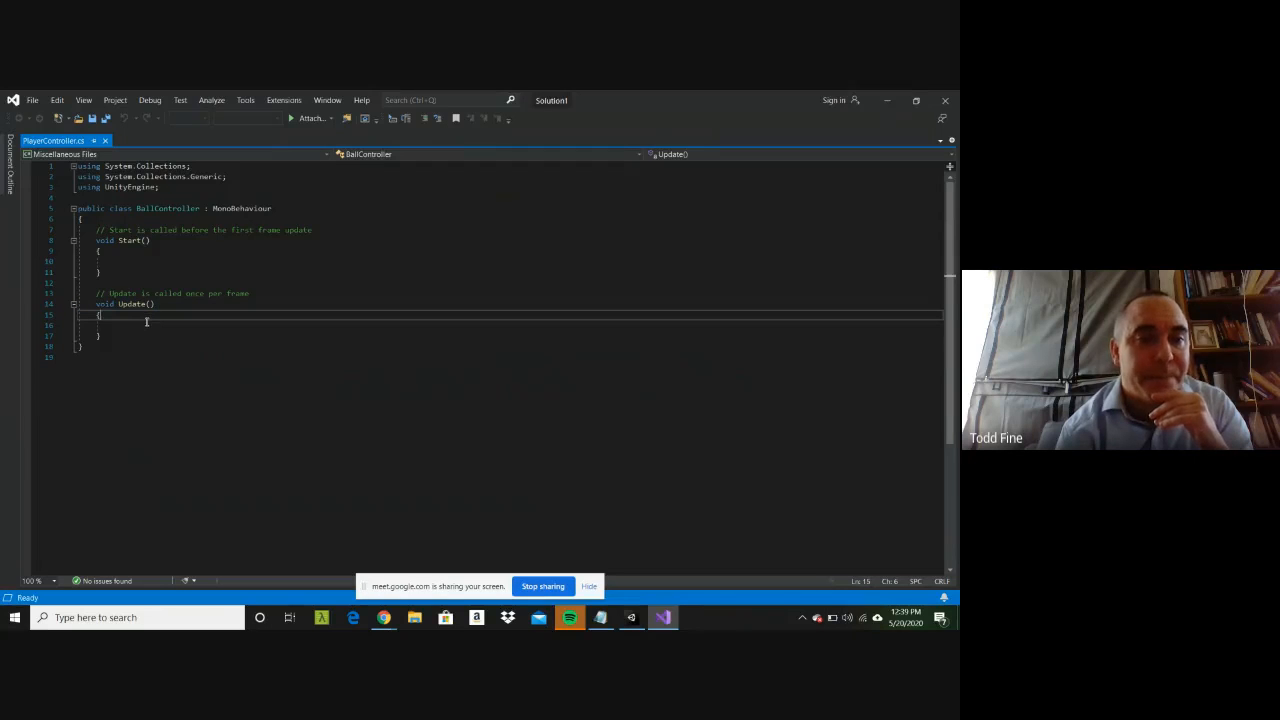
key(Down)
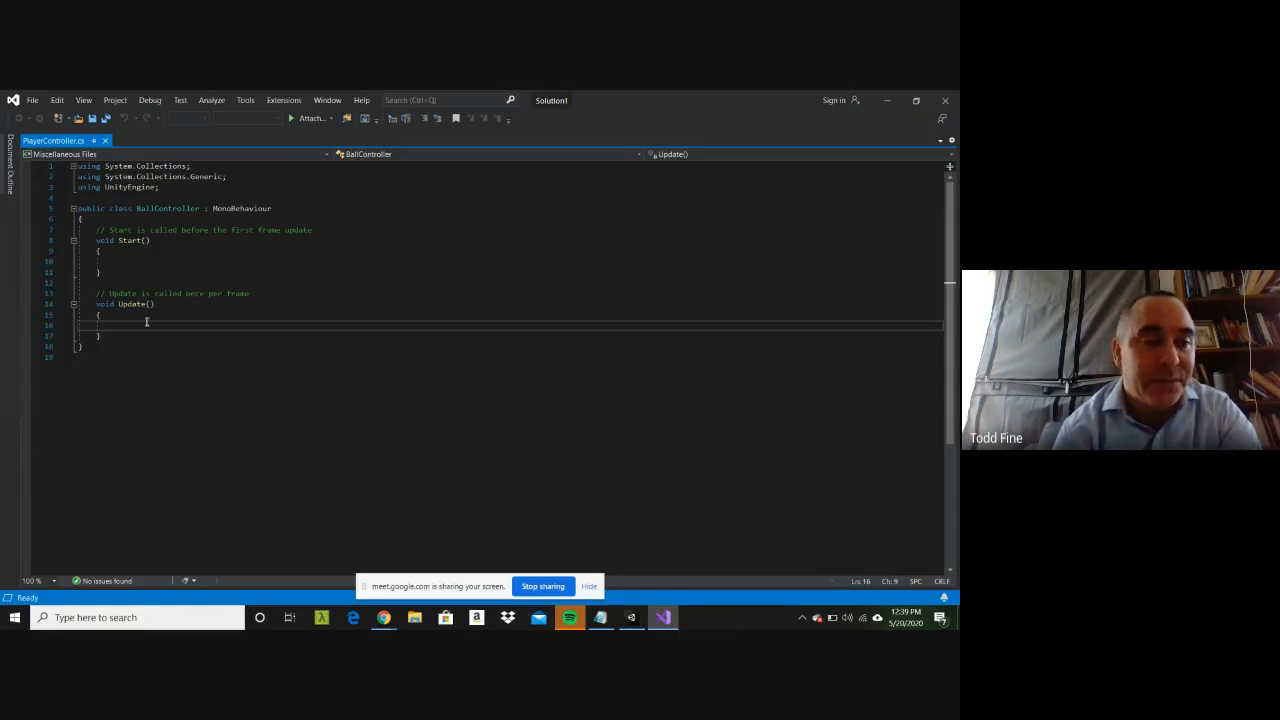
text(transf)
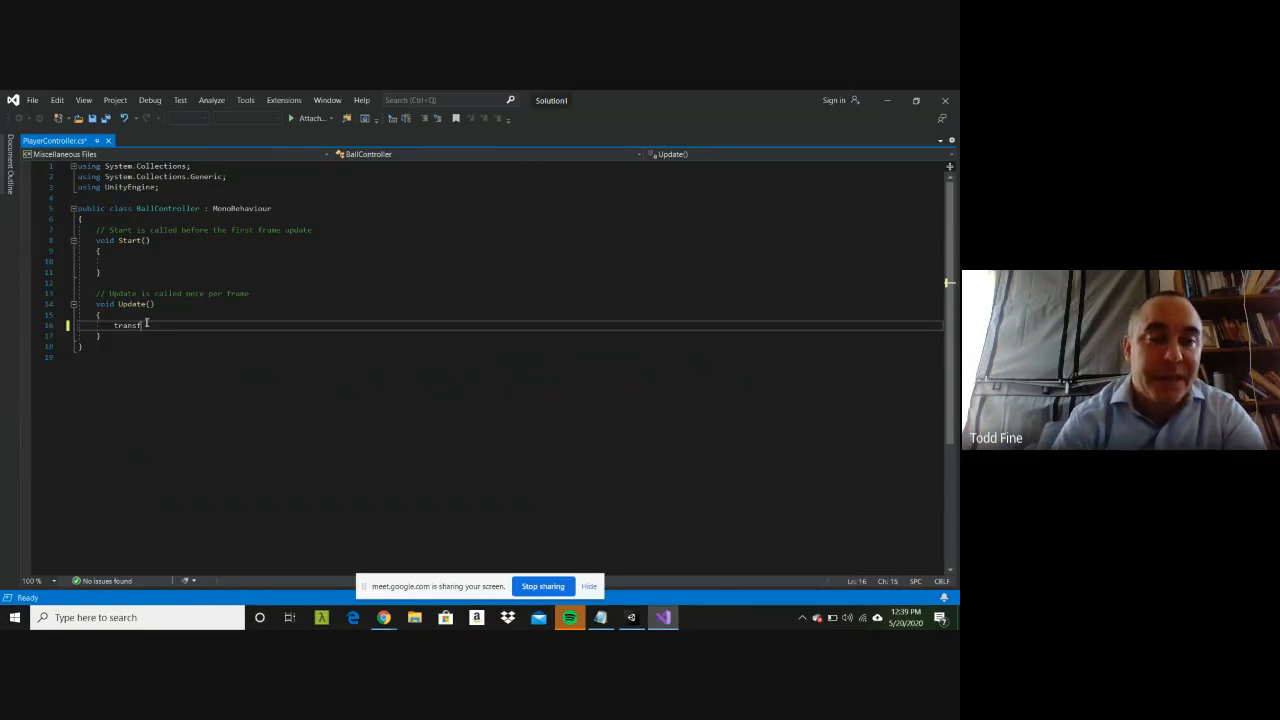
text(orm)
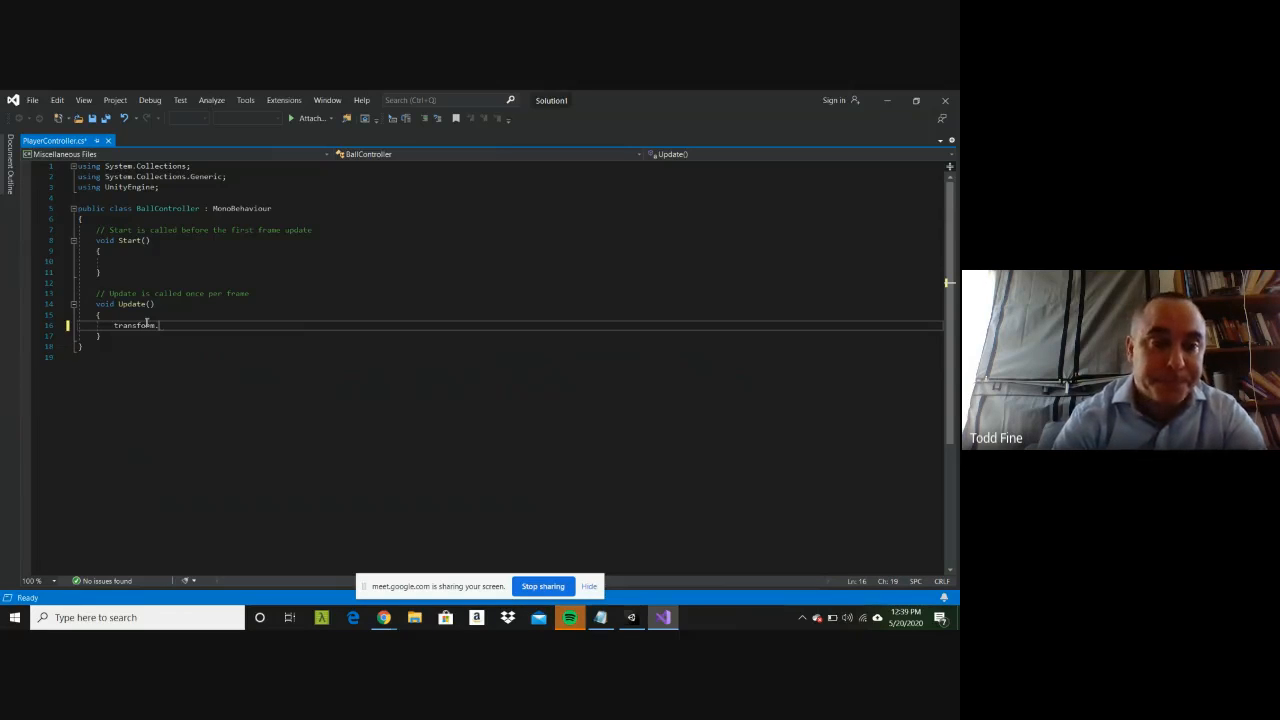
text(.Trans)
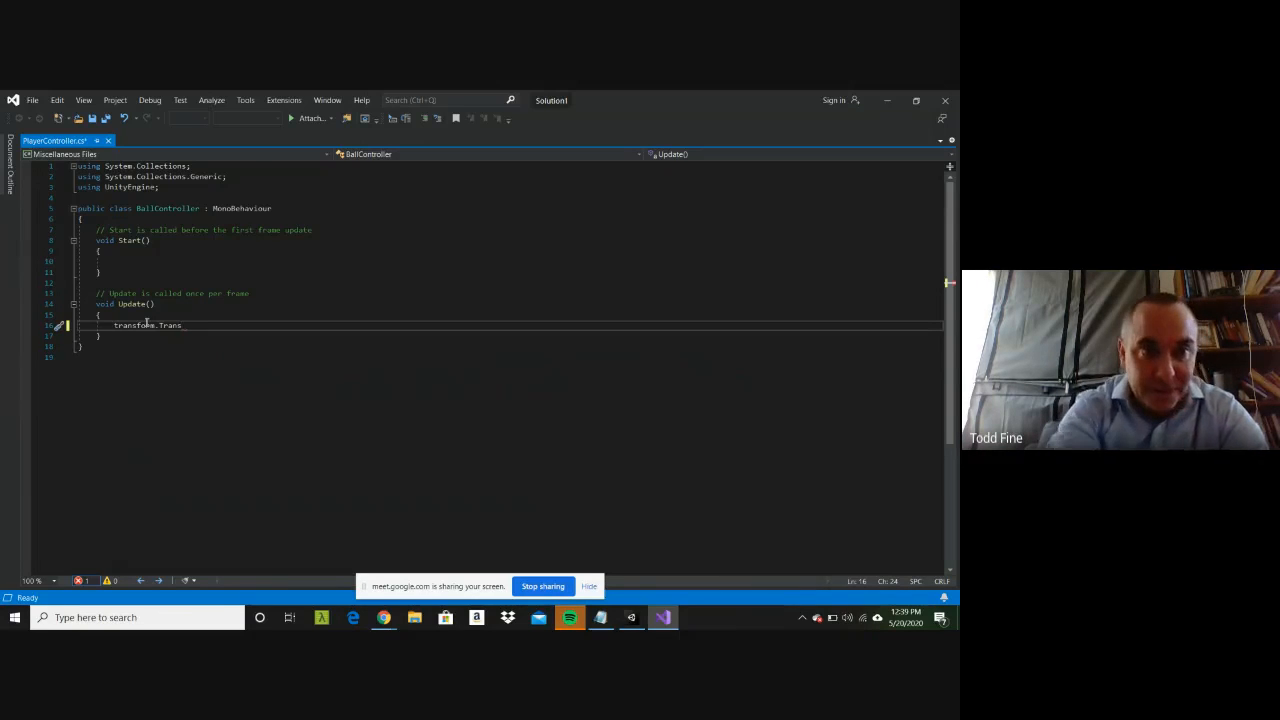
text(late()
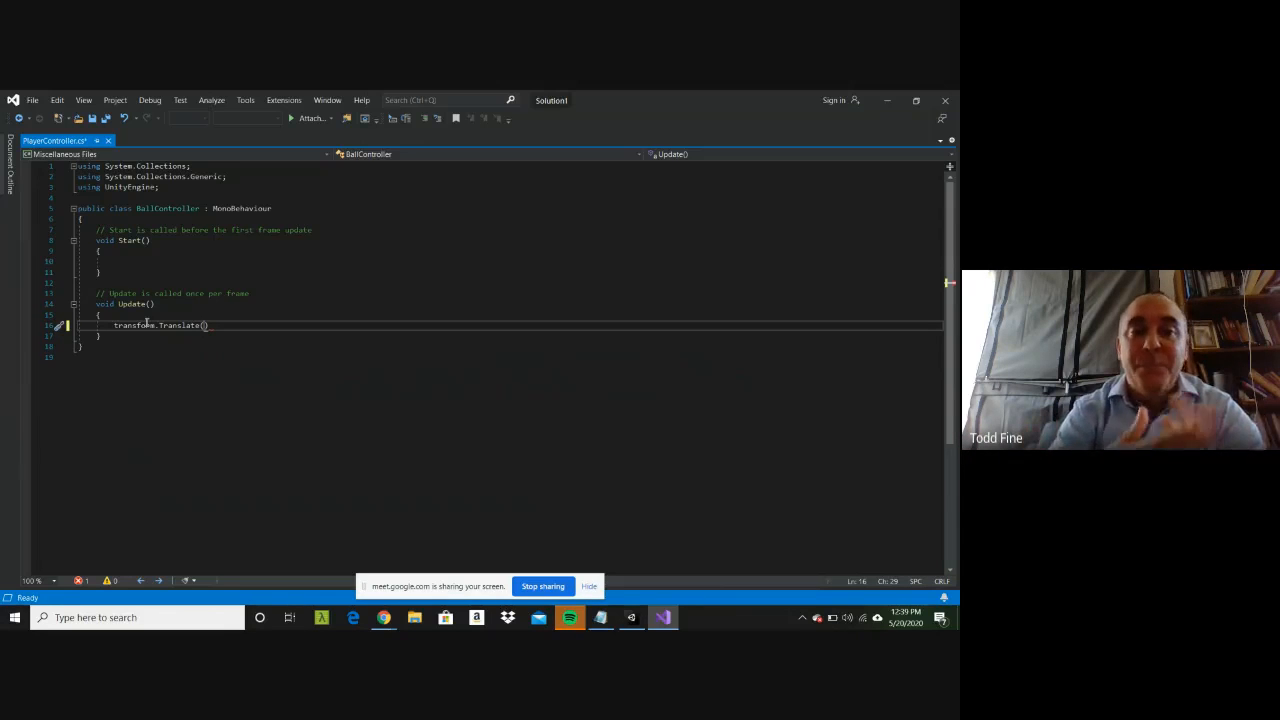
text(0, 0, )
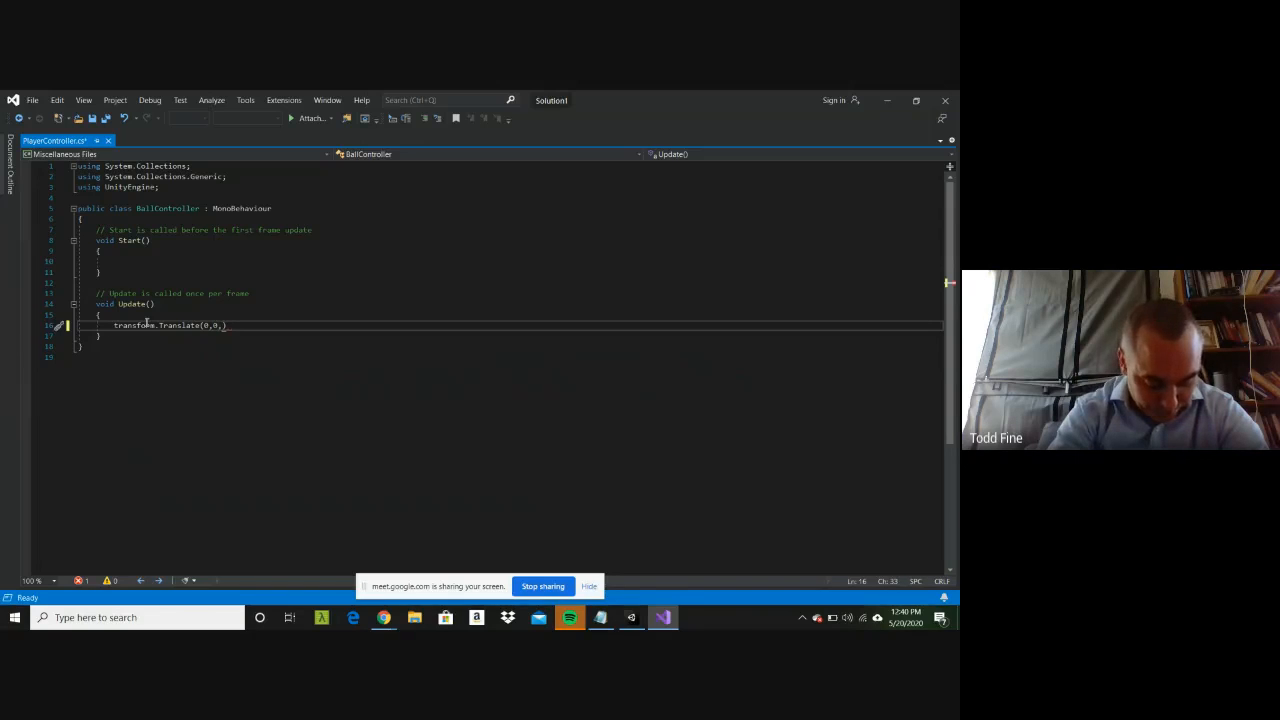
text(1))
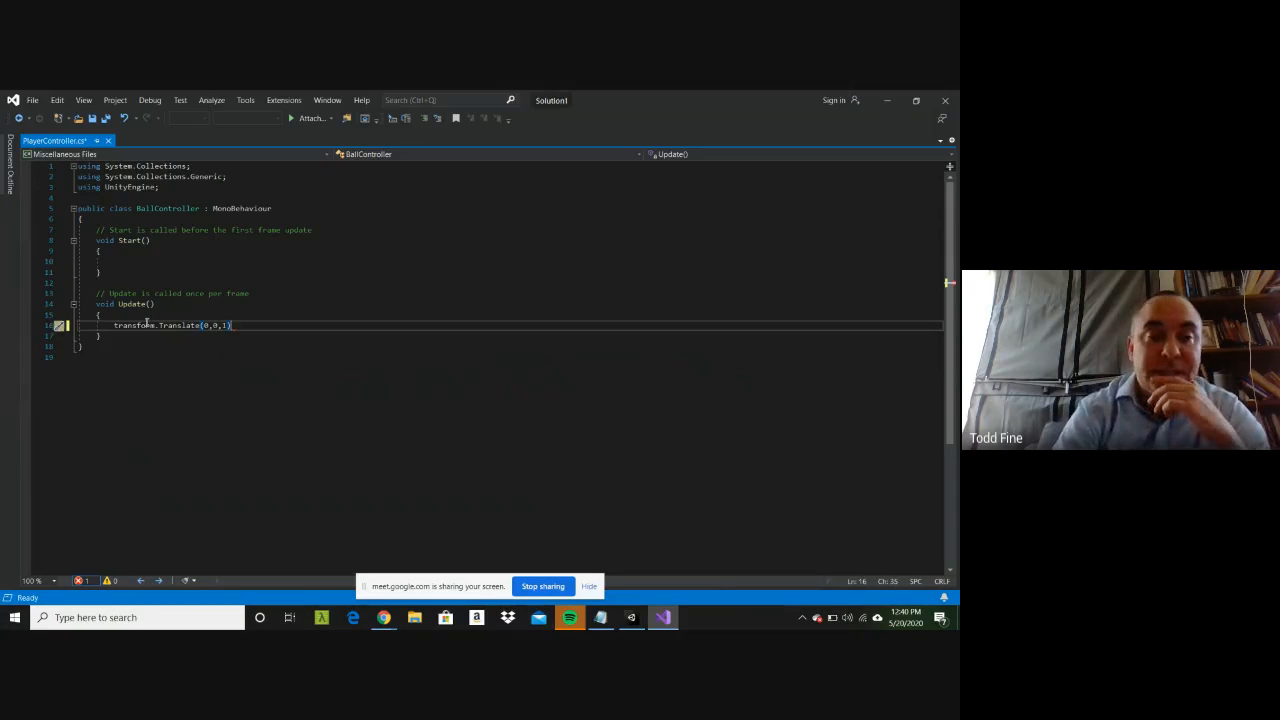
text(;)
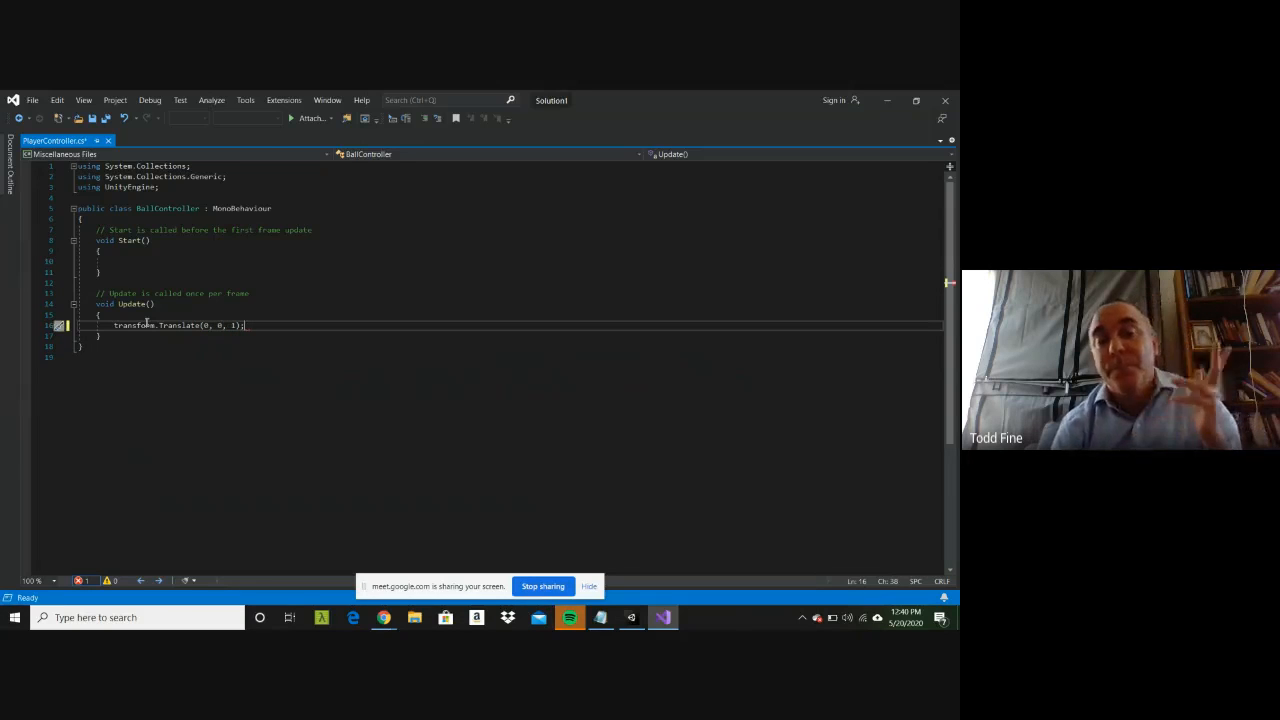
Step: Save the edited PlayerController.cs script
click(34, 102)
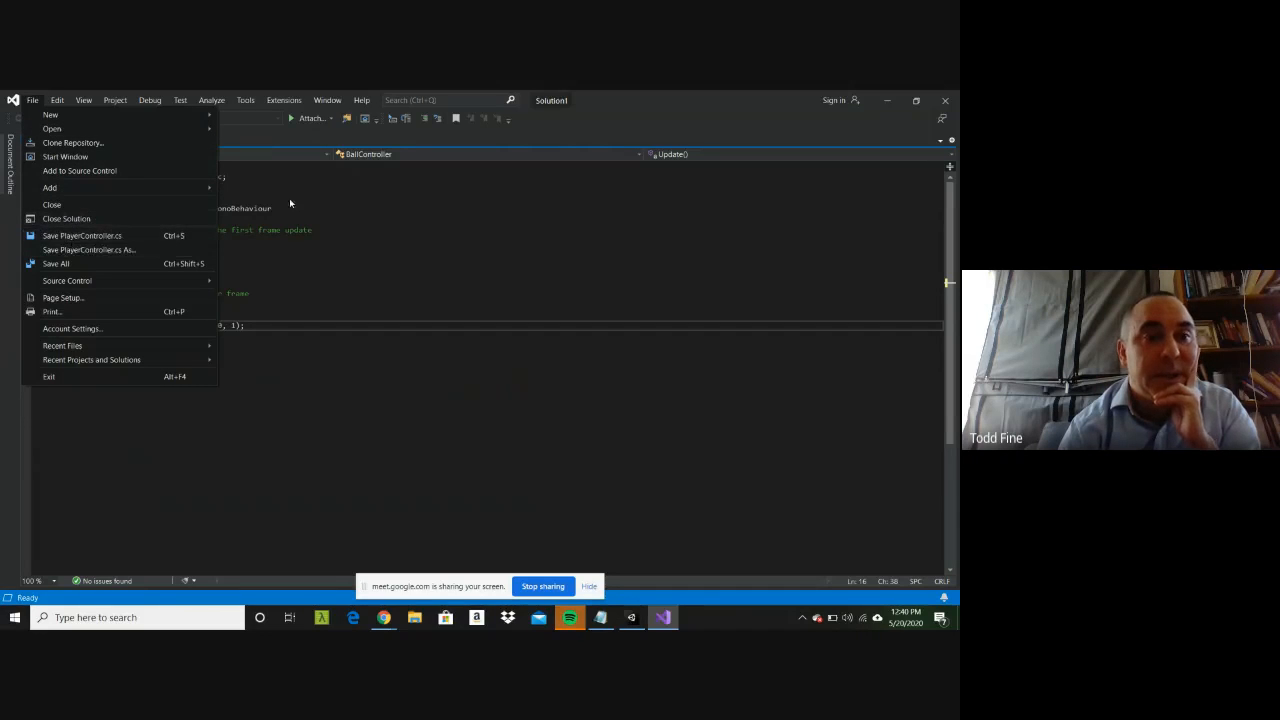
click(320, 198)
key(ctrl+s)
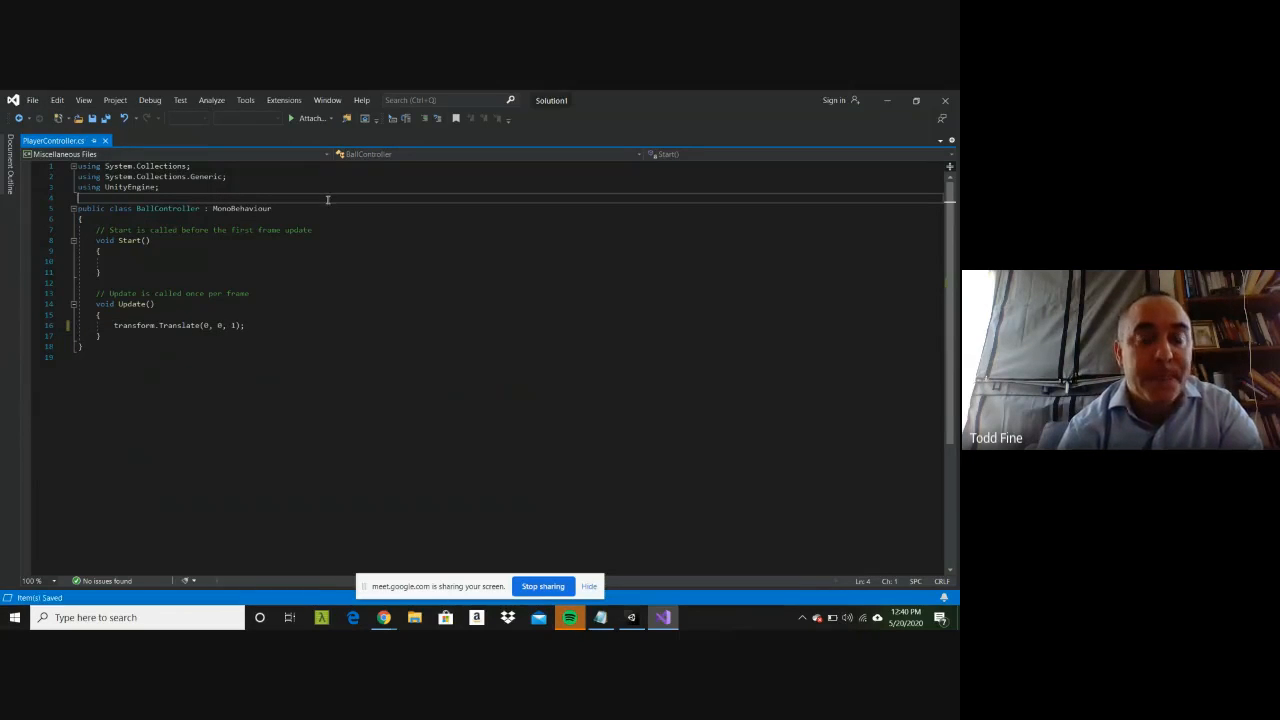
Step: Return to Unity, run the scene to test the Player's movement script, and stop the run
click(886, 100)
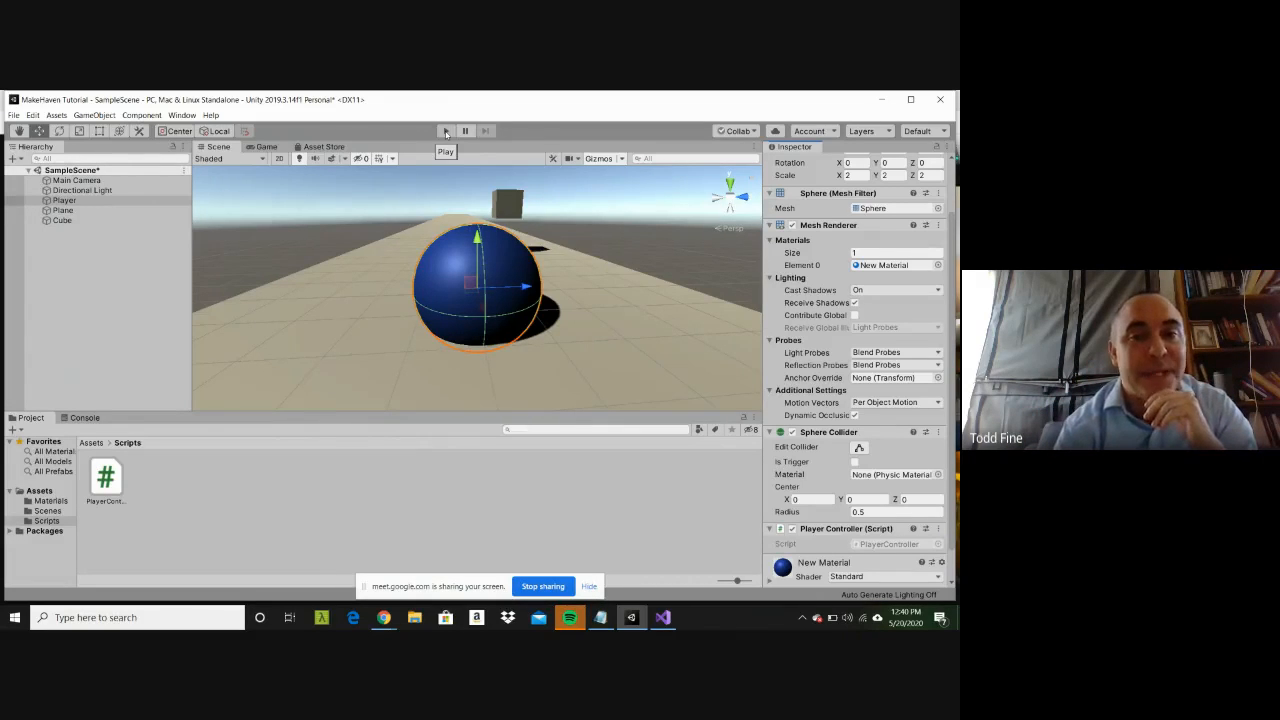
click(446, 132)
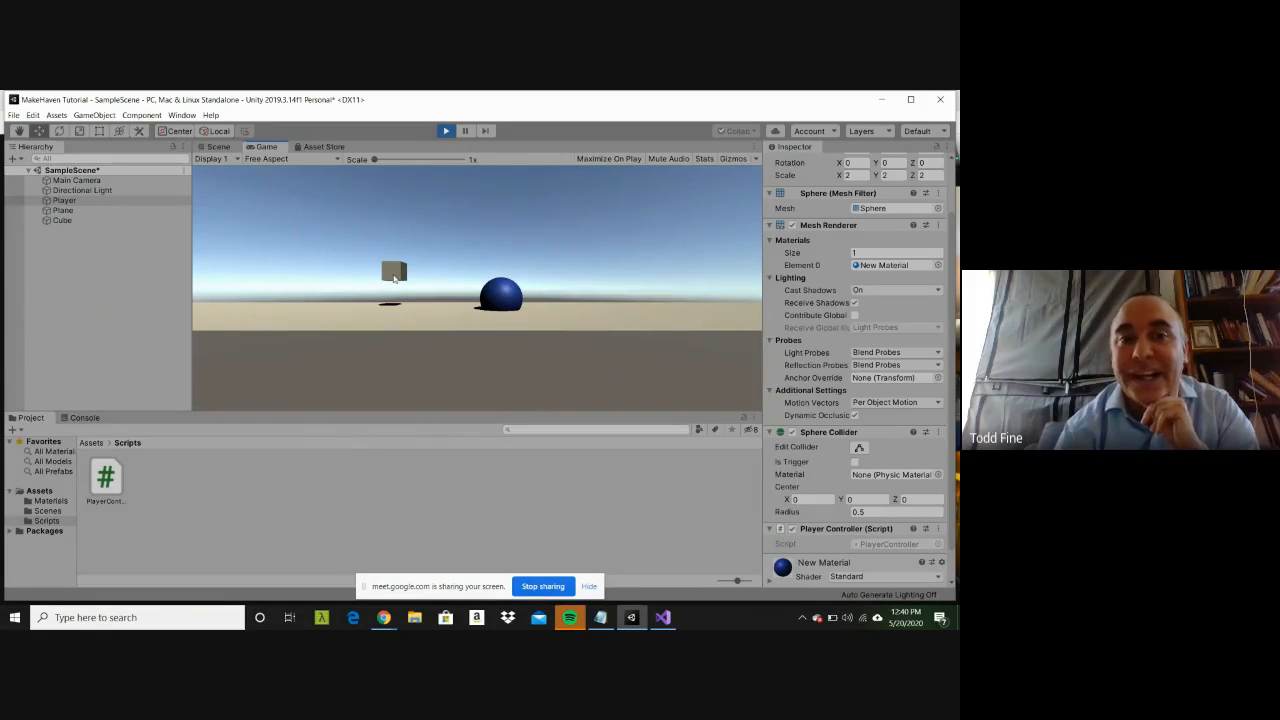
click(446, 130)
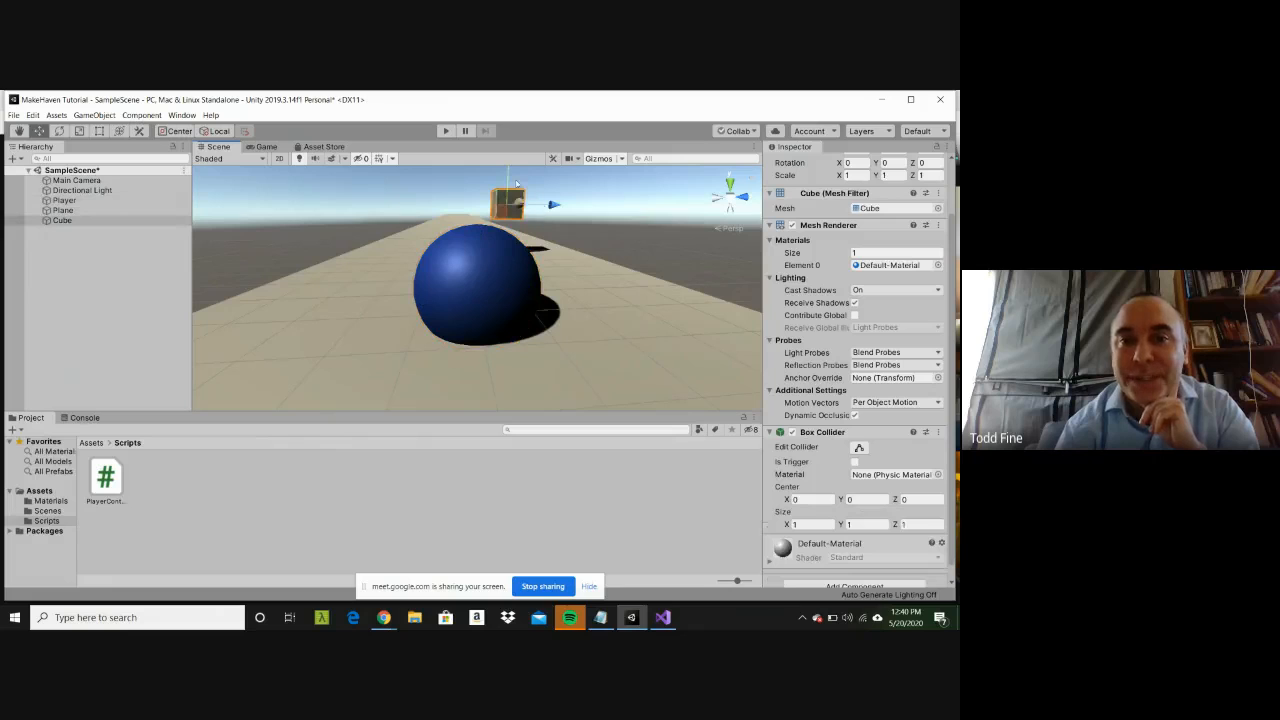
Step: Set the Cube's Y position to .5 and raise the Player sphere to a Y position of about 0.76
drag(609, 221, 597, 269)
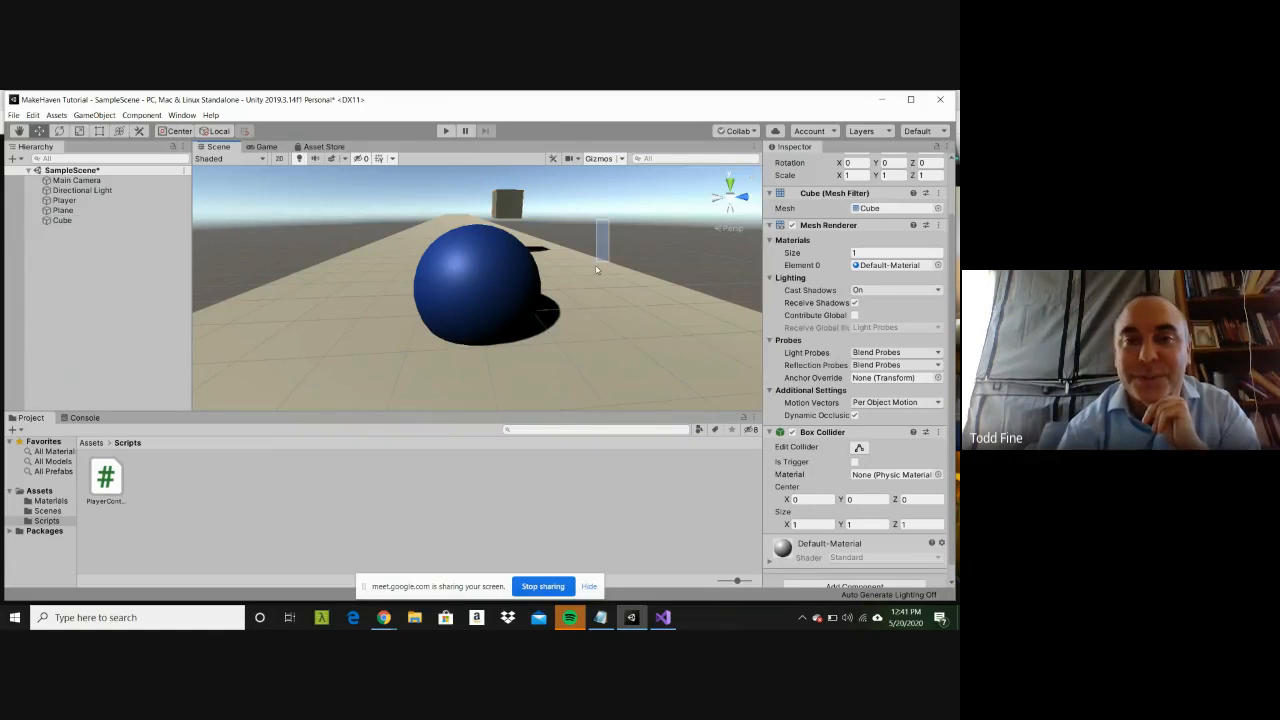
click(516, 208)
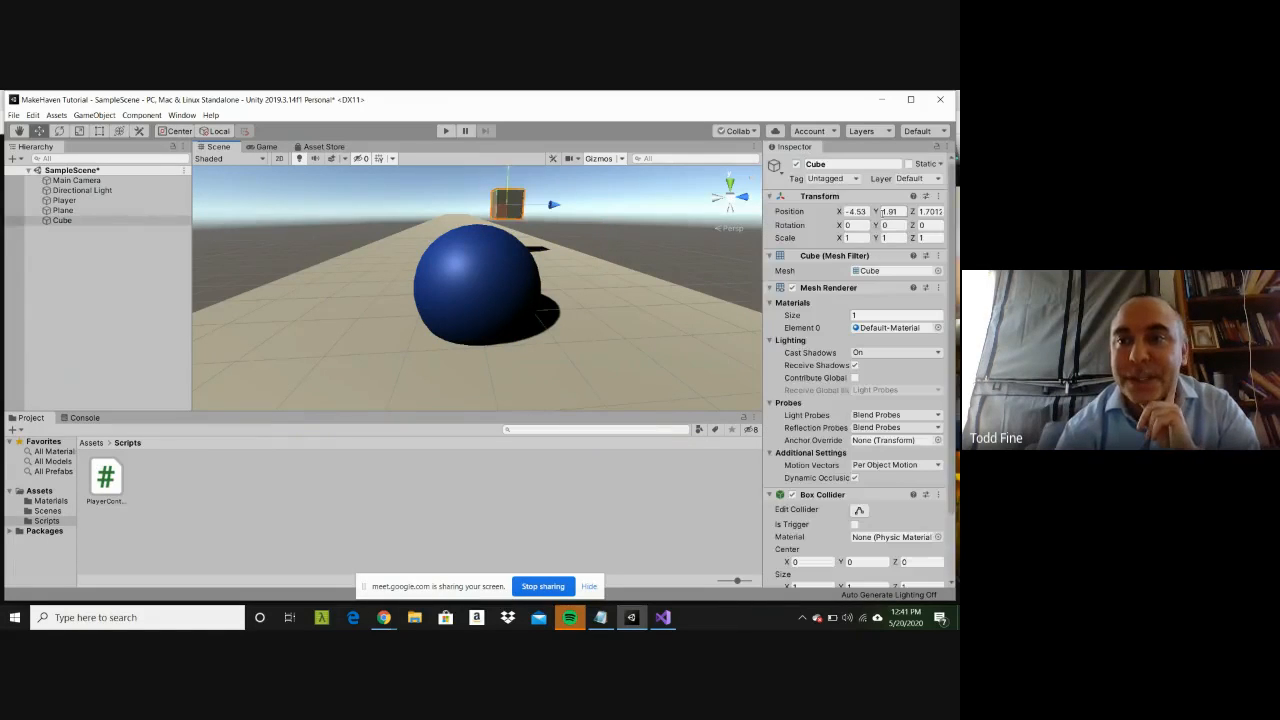
click(889, 211)
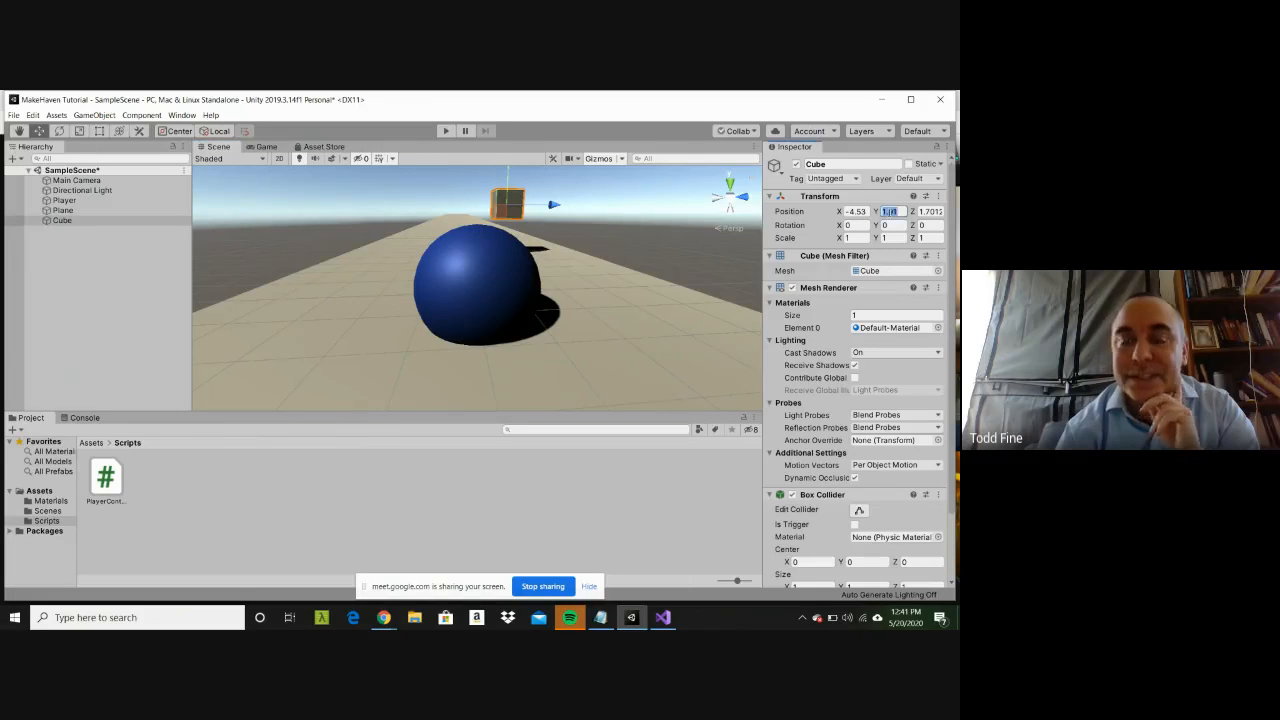
text(.5)
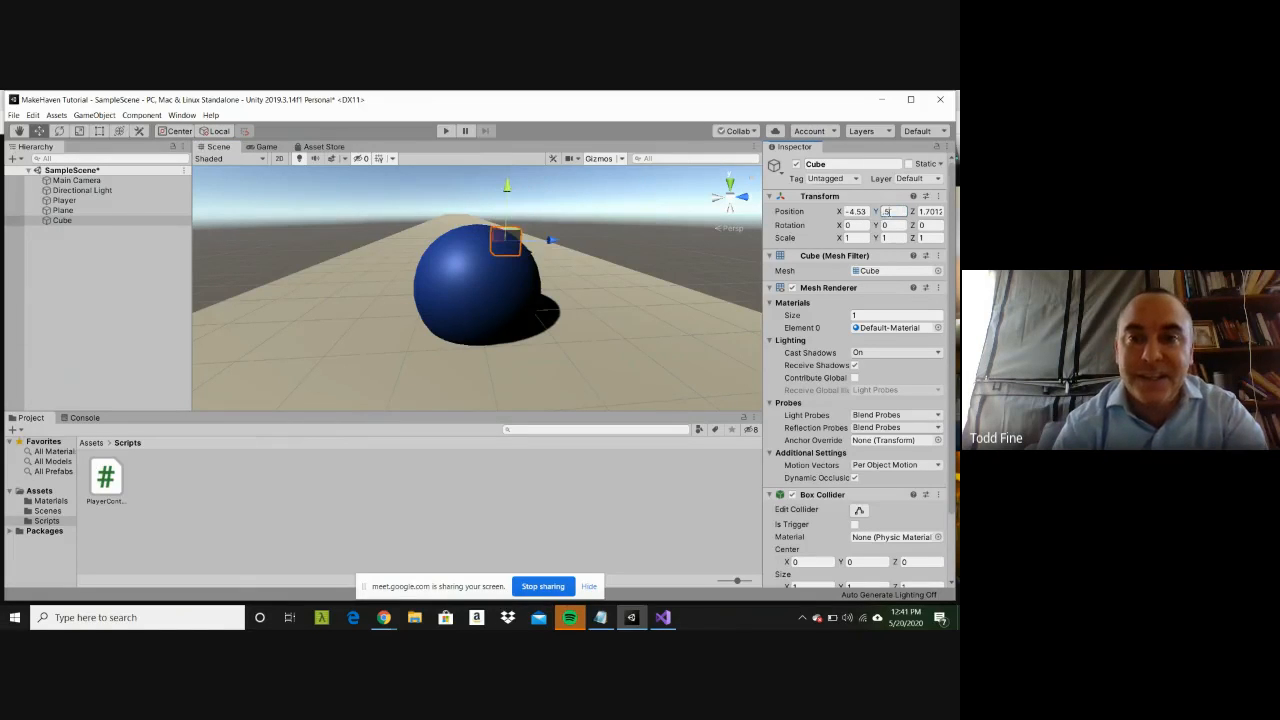
click(506, 292)
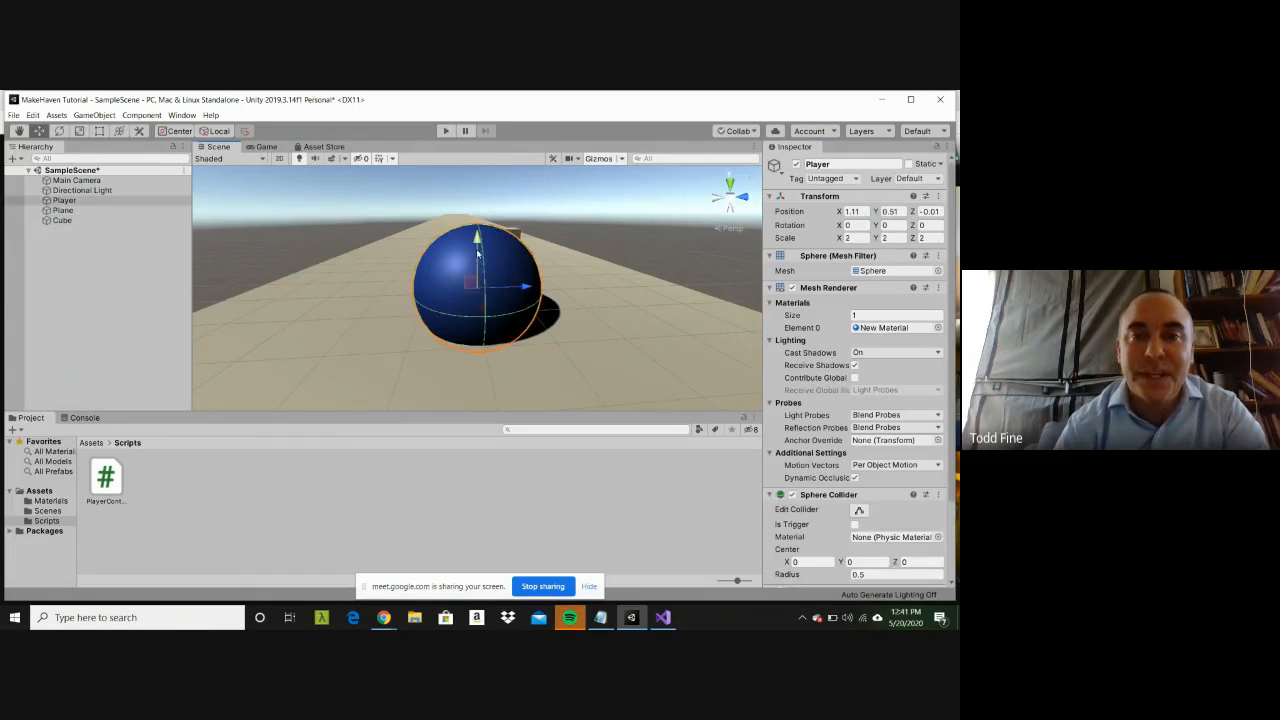
drag(478, 237, 479, 230)
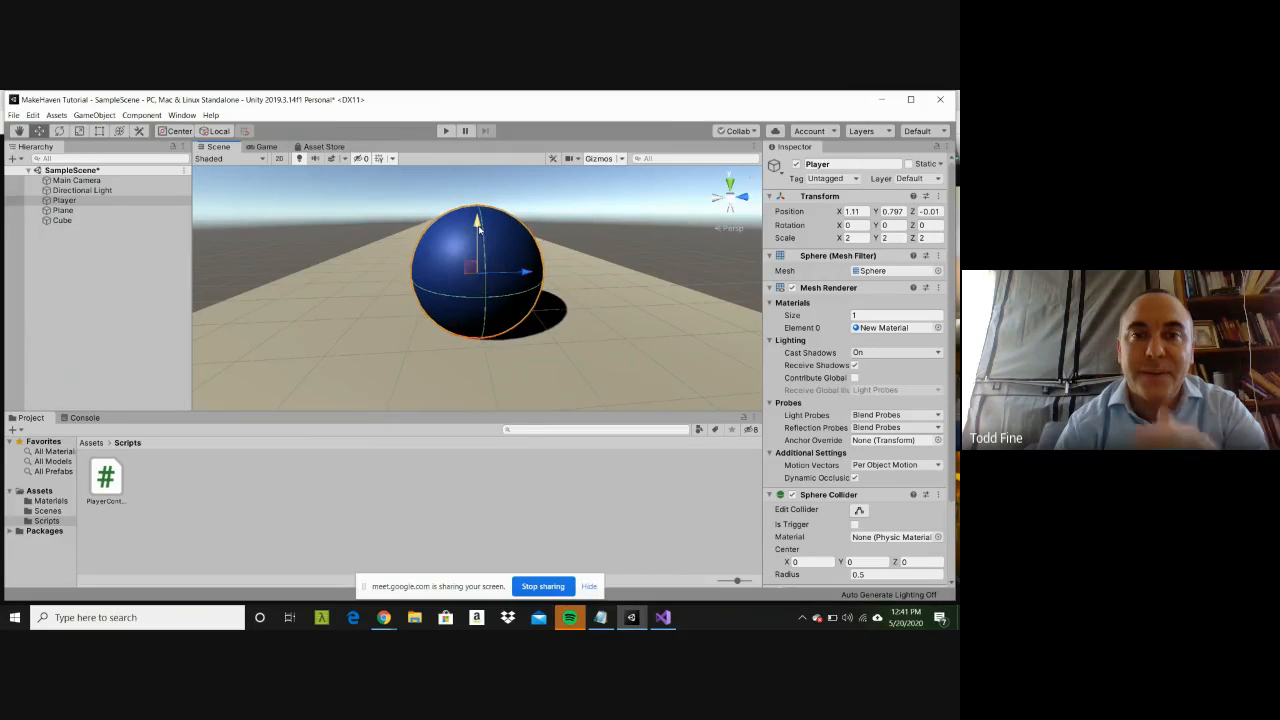
Step: Run the scene again with the repositioned Cube and Player, stop it, and stay in the Unity editor
click(446, 133)
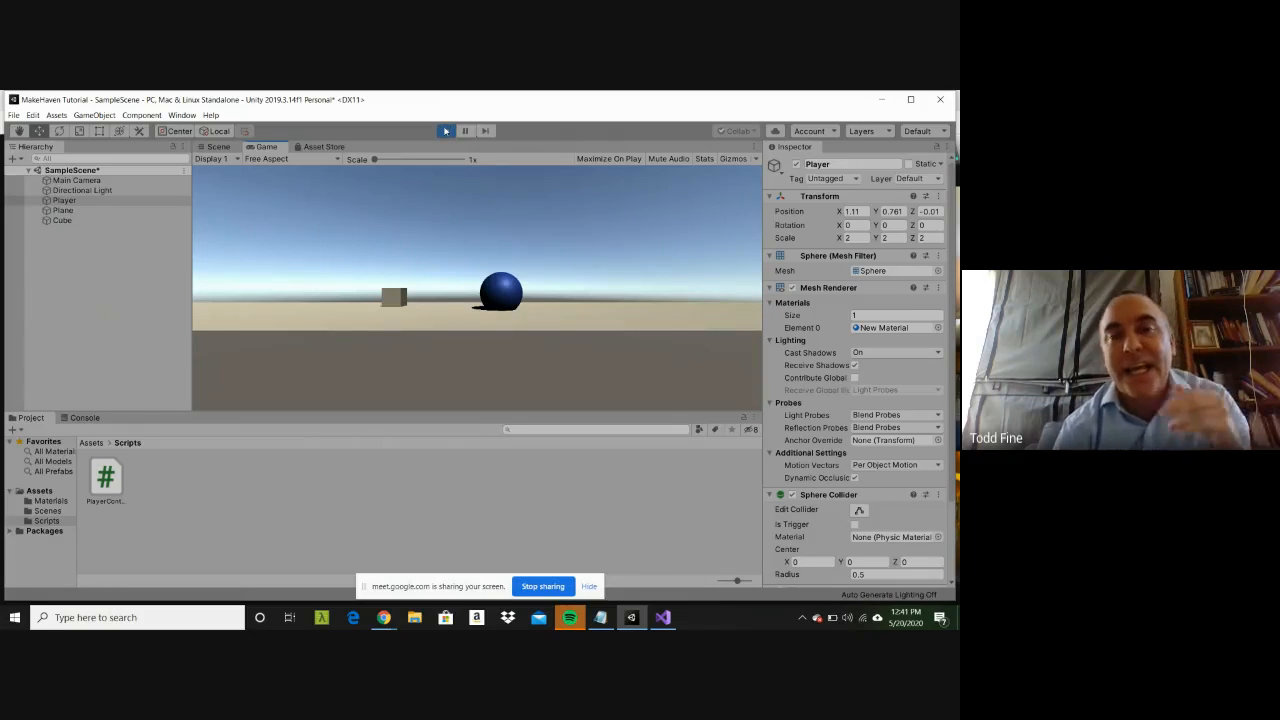
click(446, 131)
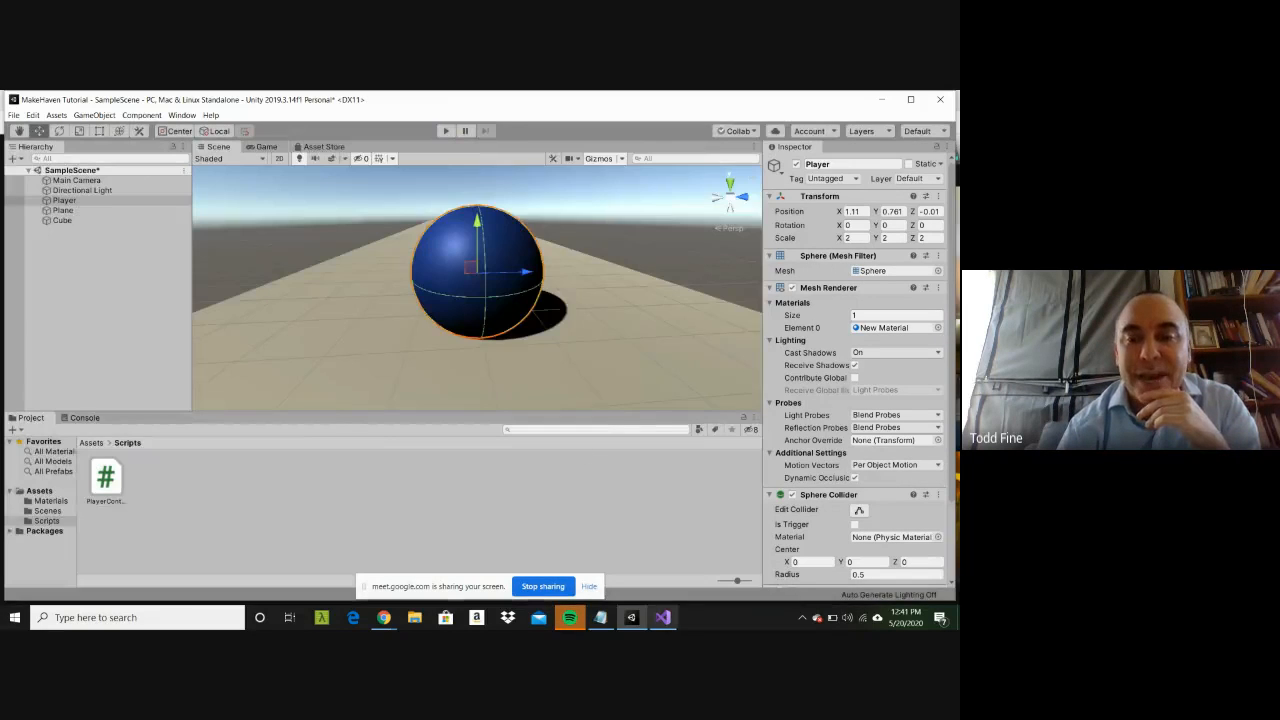
click(632, 617)
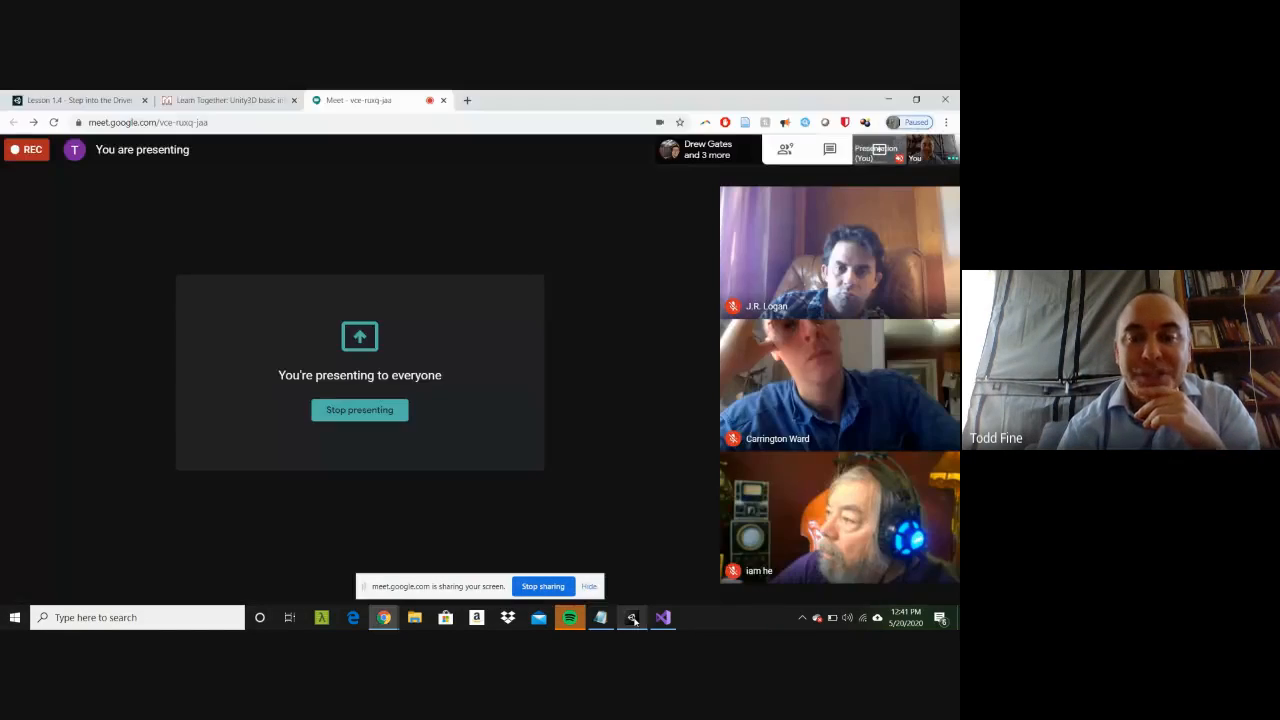
click(632, 617)
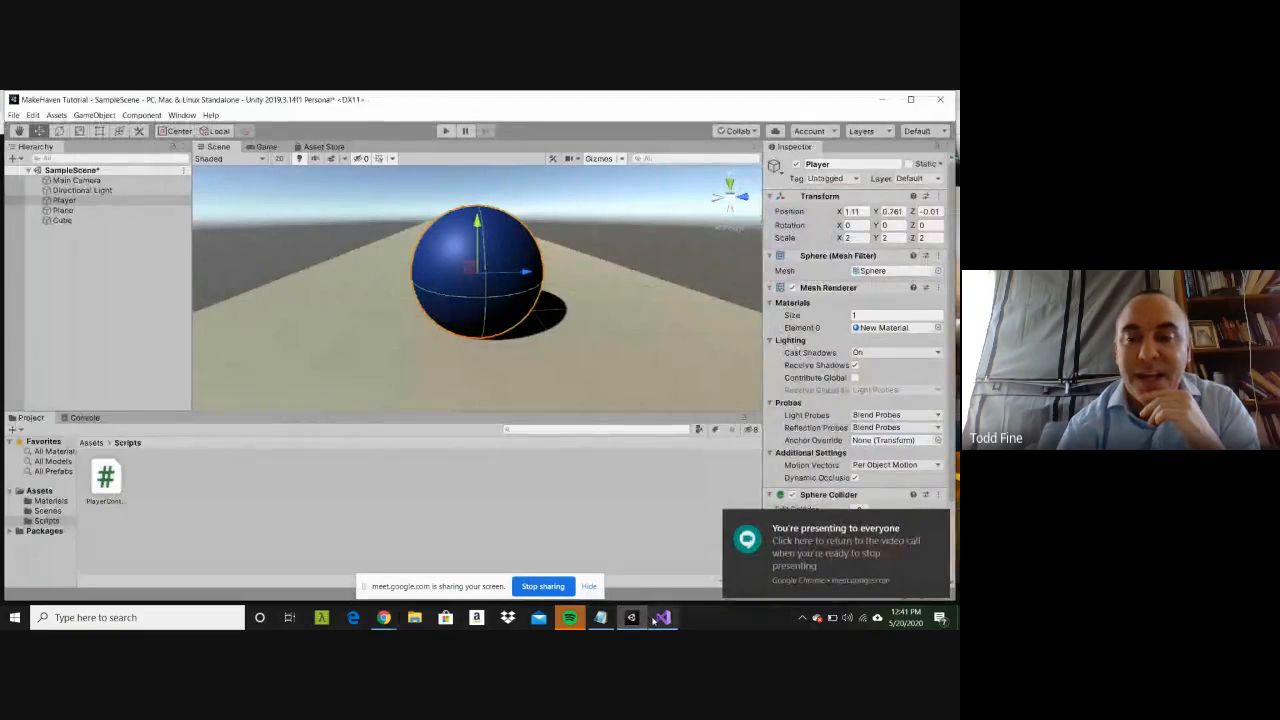
Step: Switch to Visual Studio and replace the arguments of transform.Translate in Update() with Vector.forward
click(663, 617)
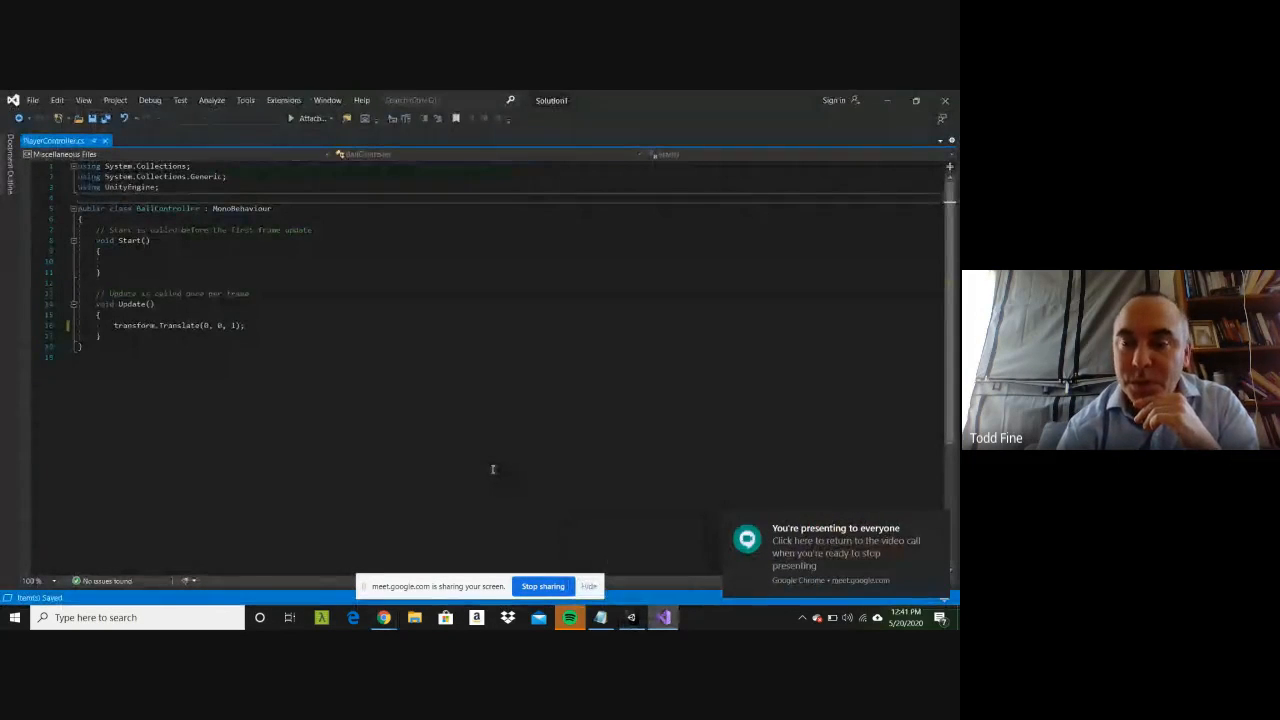
click(246, 325)
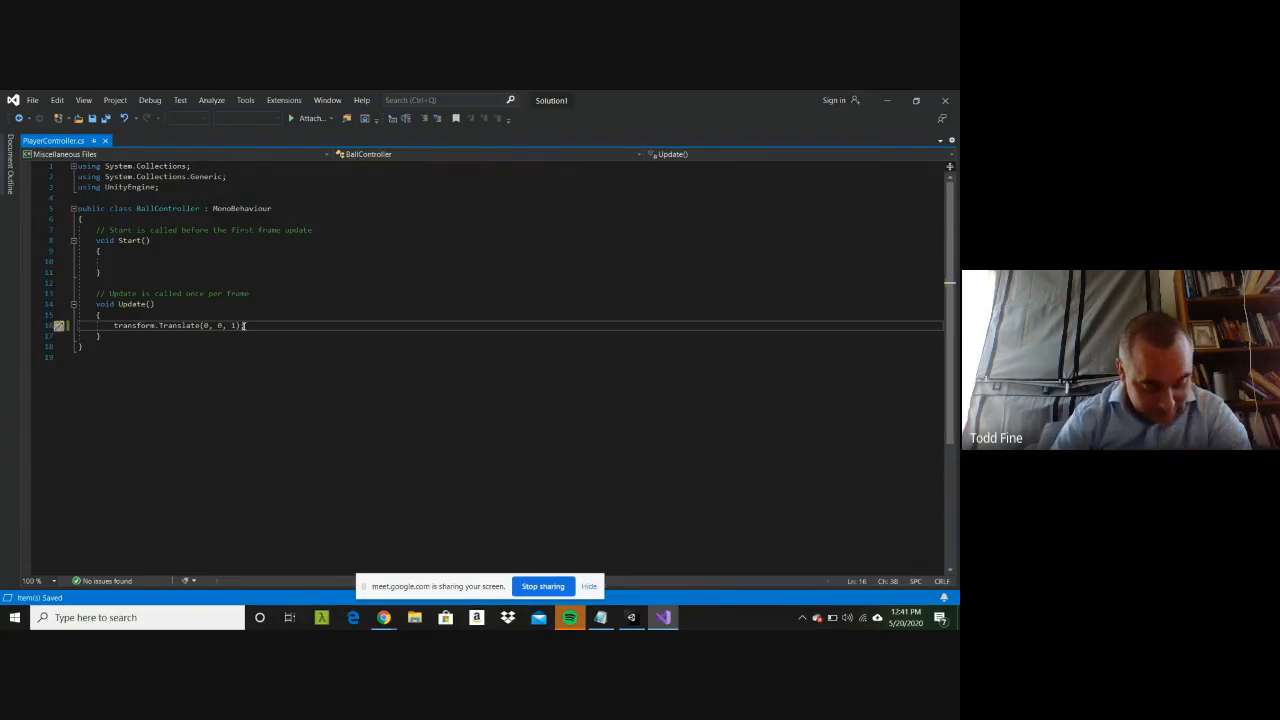
key(Left)
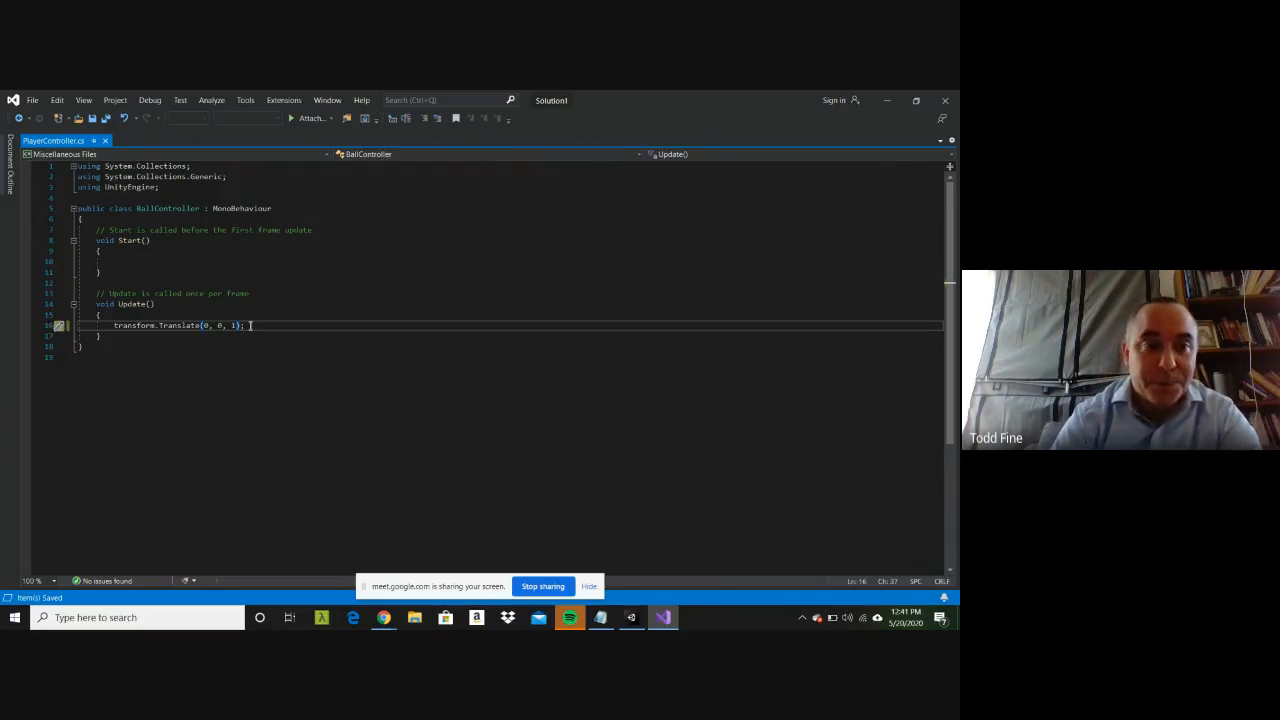
key(Left)
key(shift+Left)
key(shift+Left)
key(shift+Left)
key(shift+Left)
key(shift+Left)
key(shift+Left)
key(shift+Left)
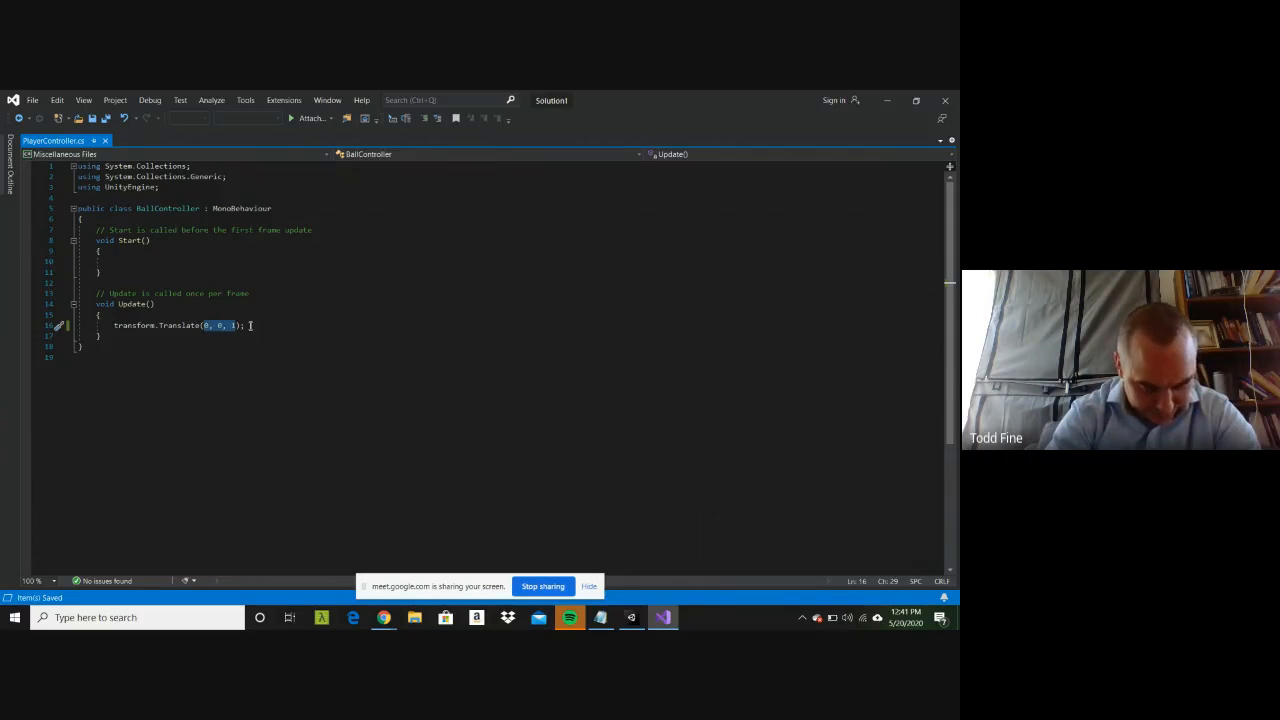
key(BackSpace)
text(Vect)
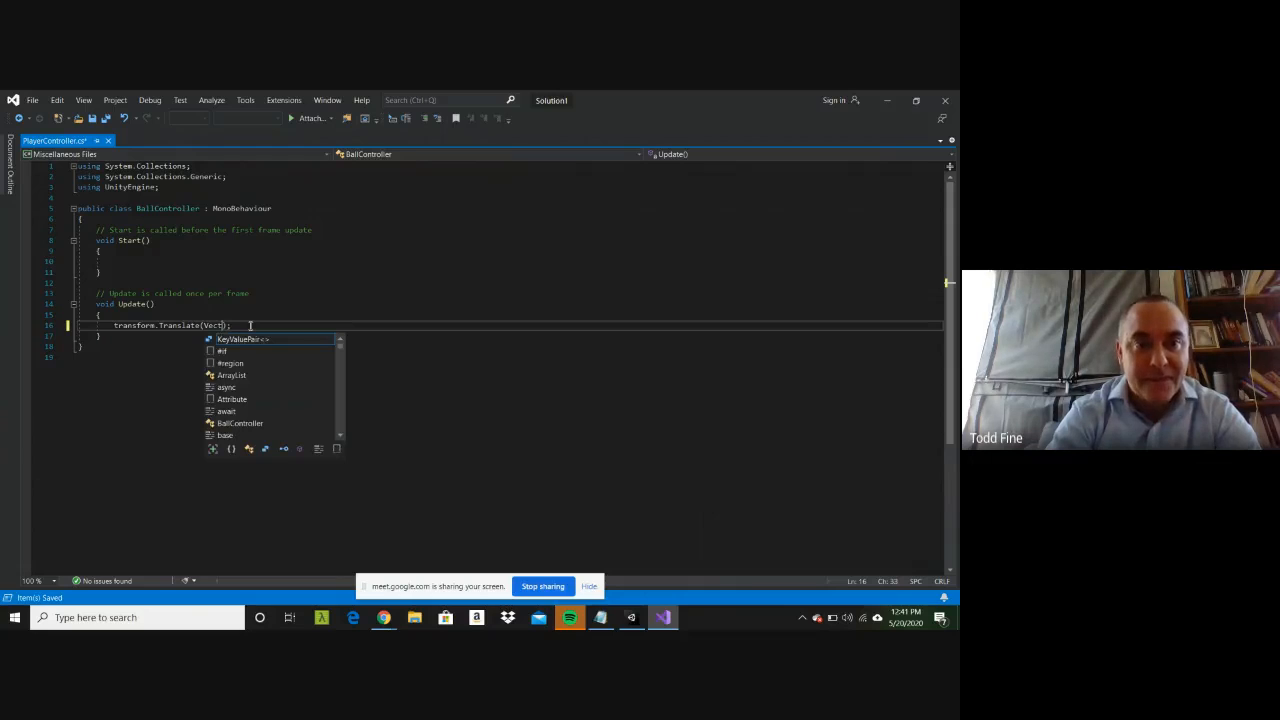
text(or)
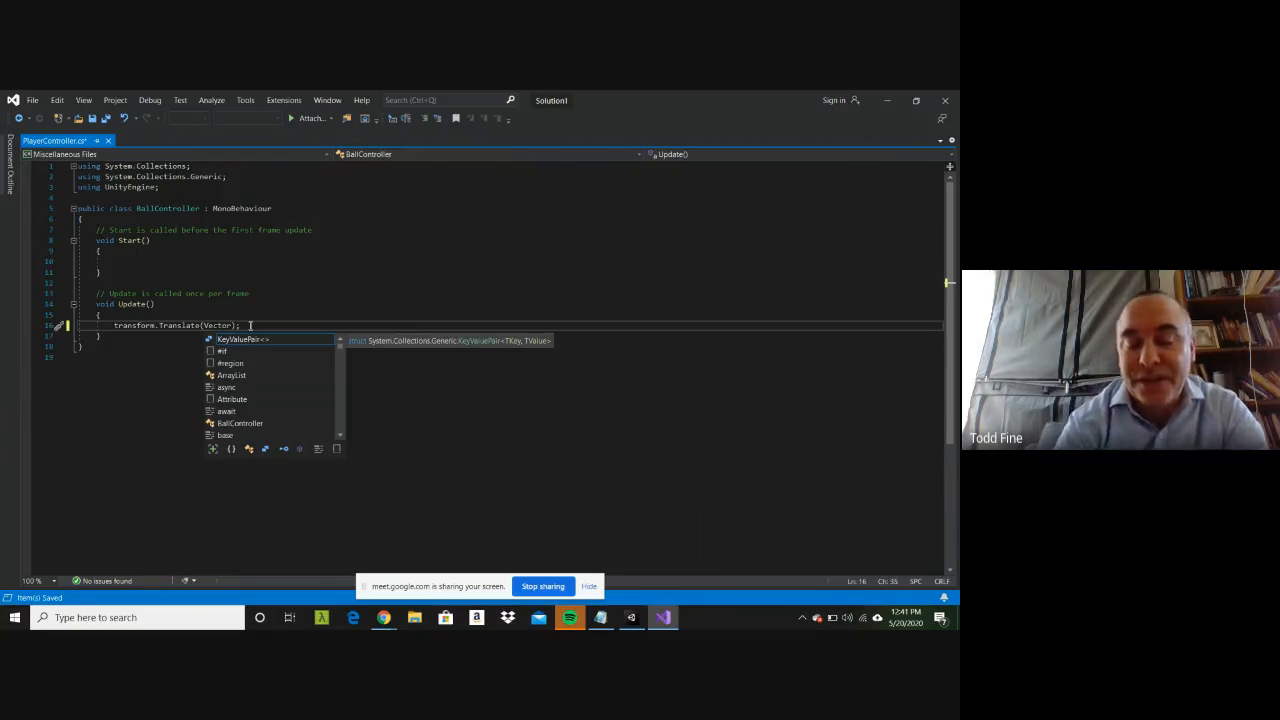
text(.f)
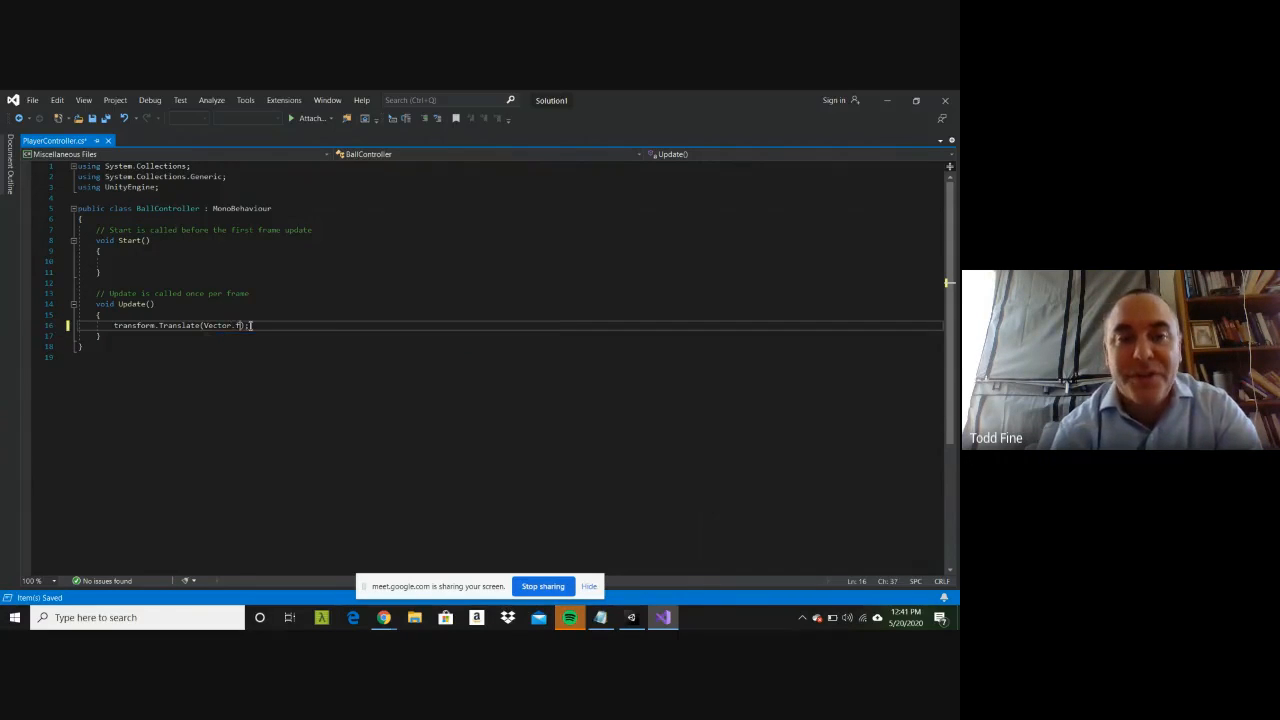
text(orward)
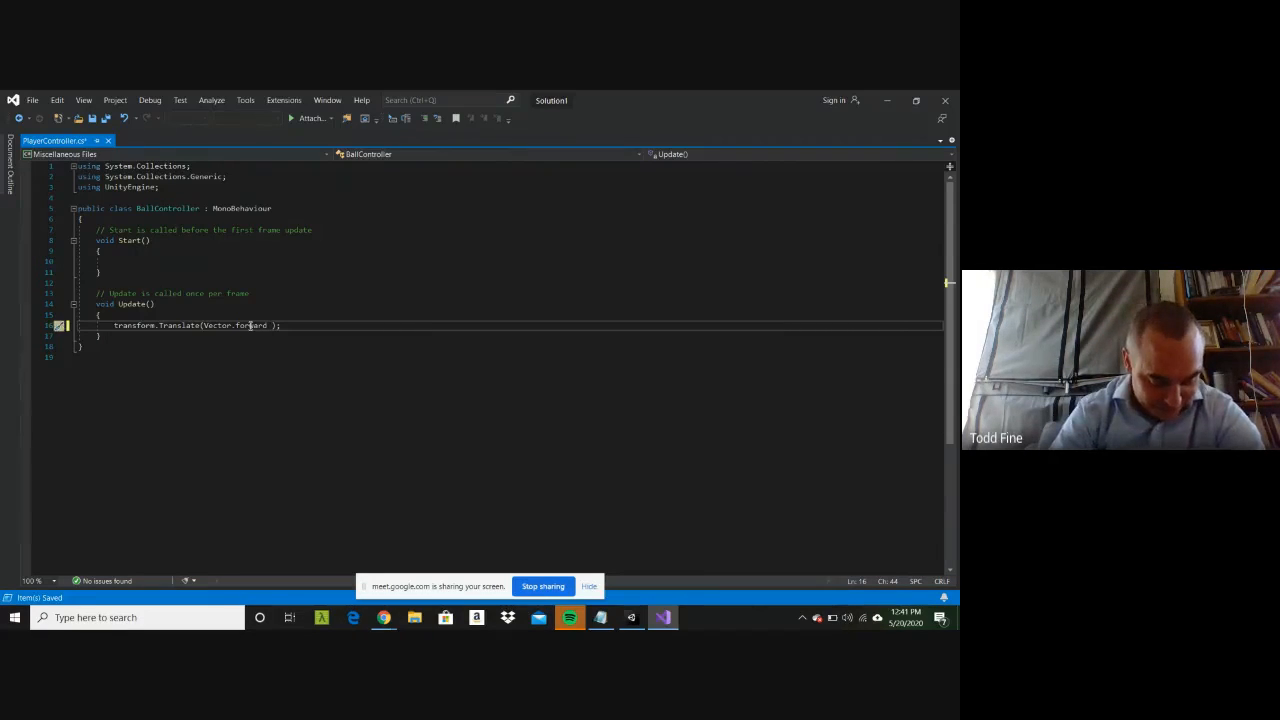
Step: Correct Vector to Vector3 in the Translate call so it reads Vector3.forward
key(Left)
key(Left)
key(Left)
key(Left)
key(Left)
key(Left)
key(Left)
key(Left)
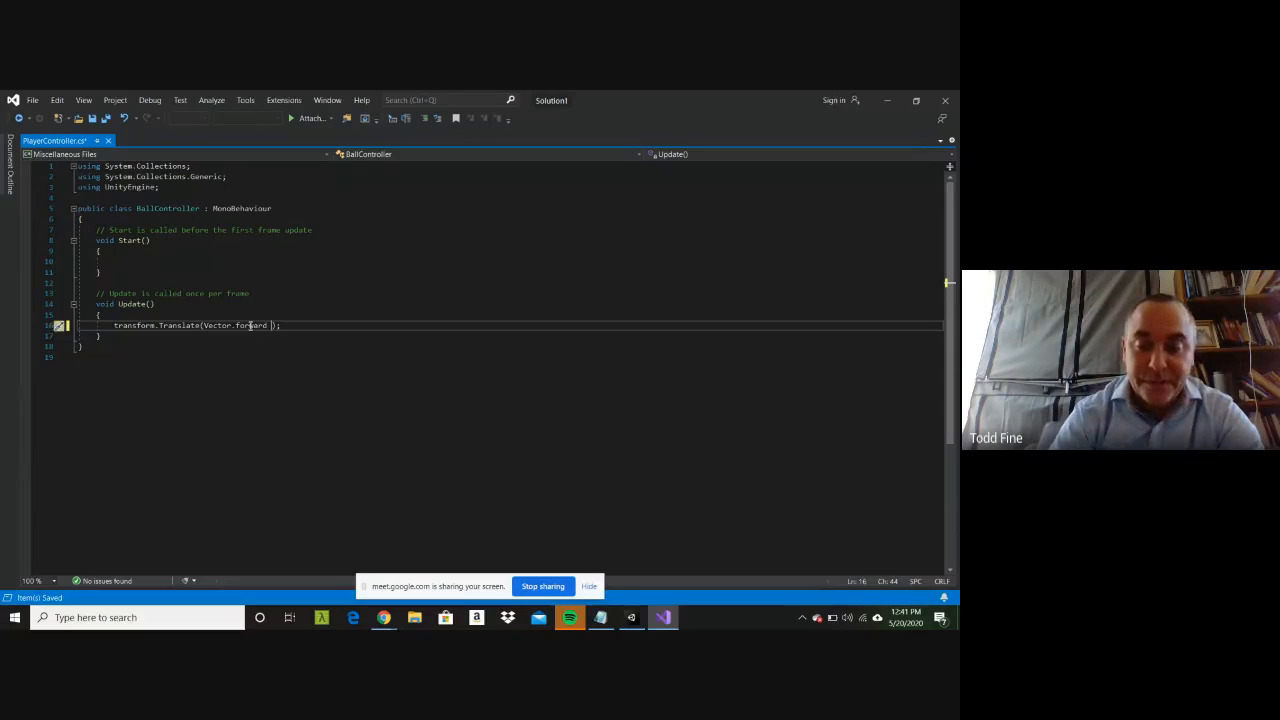
key(Left)
text(3)
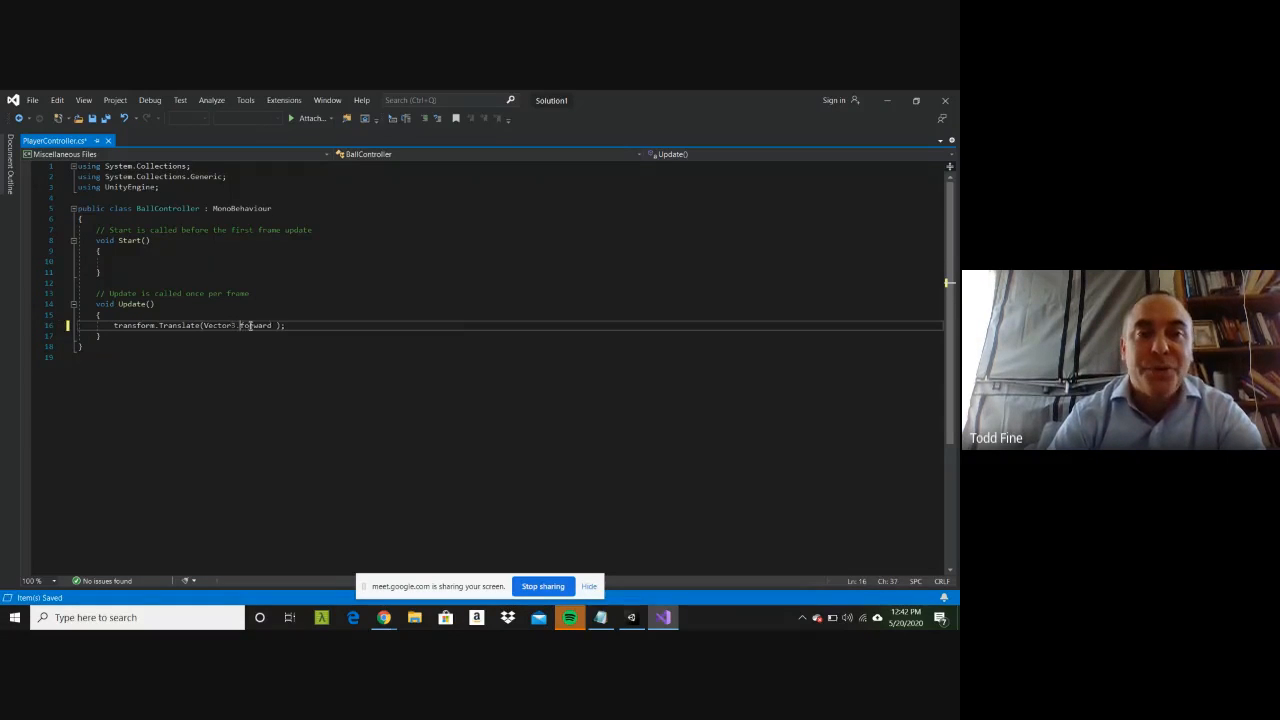
Step: Add a multiplication by Time after Vector3.forward, trimming the autocompleted Timeout down to Time
key(Right)
key(Right)
key(Right)
key(Right)
key(Right)
key(Right)
key(Right)
key(Right)
key(Right)
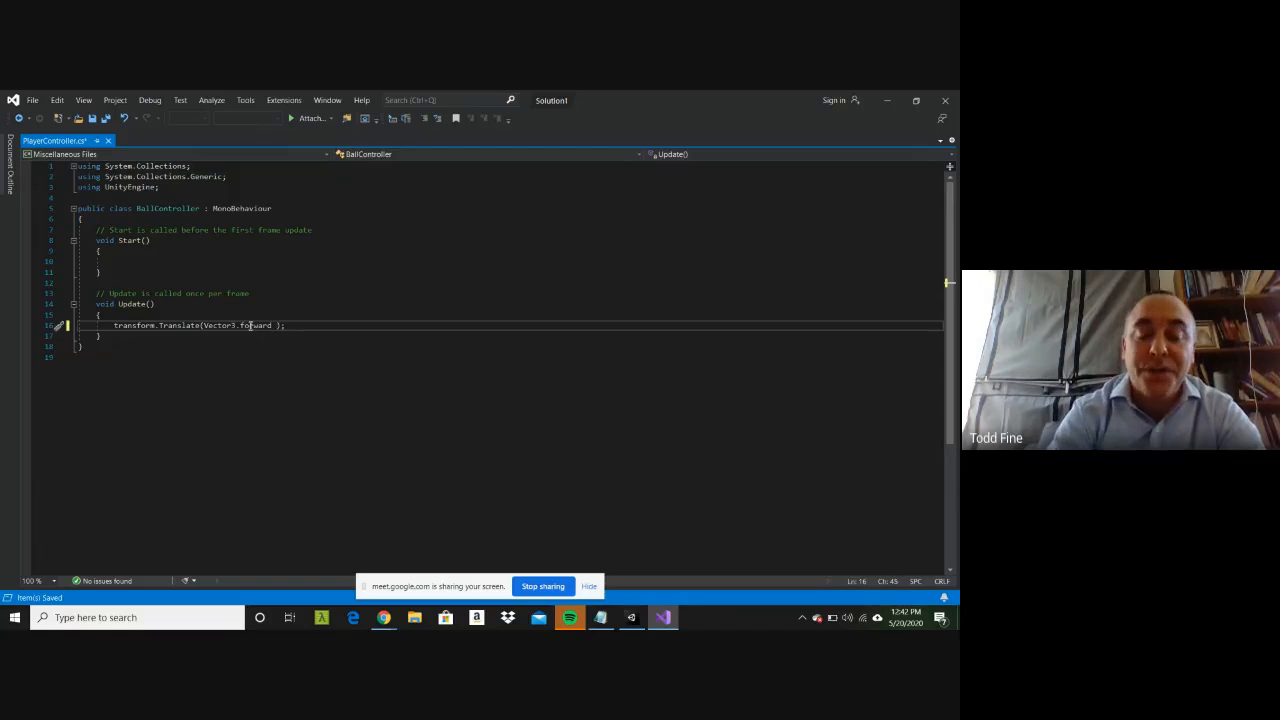
text(* )
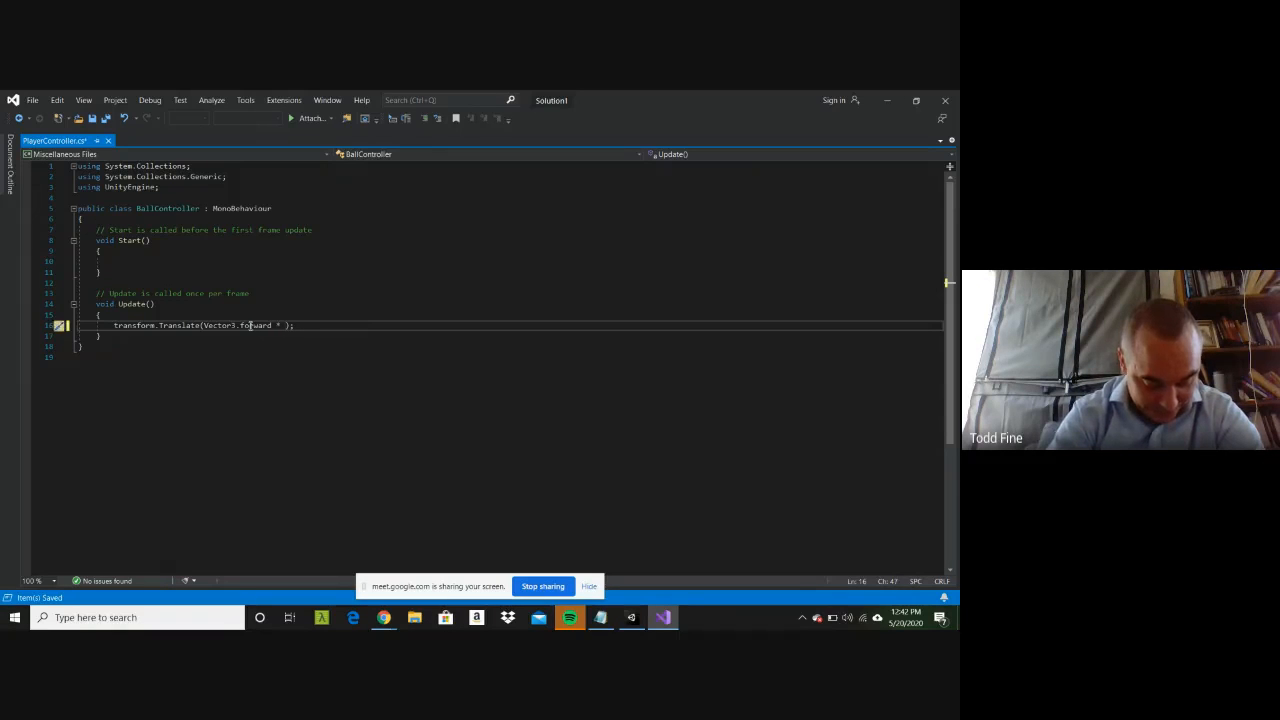
text(time)
key(BackSpace)
key(BackSpace)
key(BackSpace)
key(BackSpace)
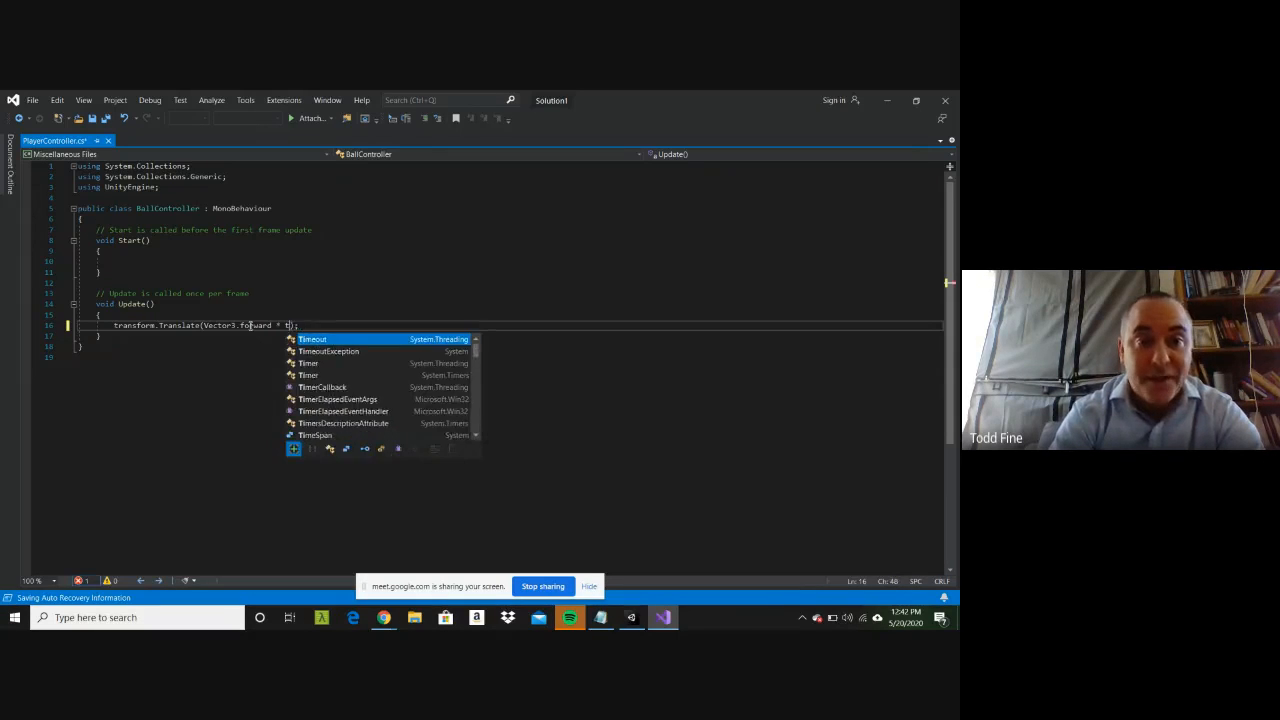
text(Timeout.)
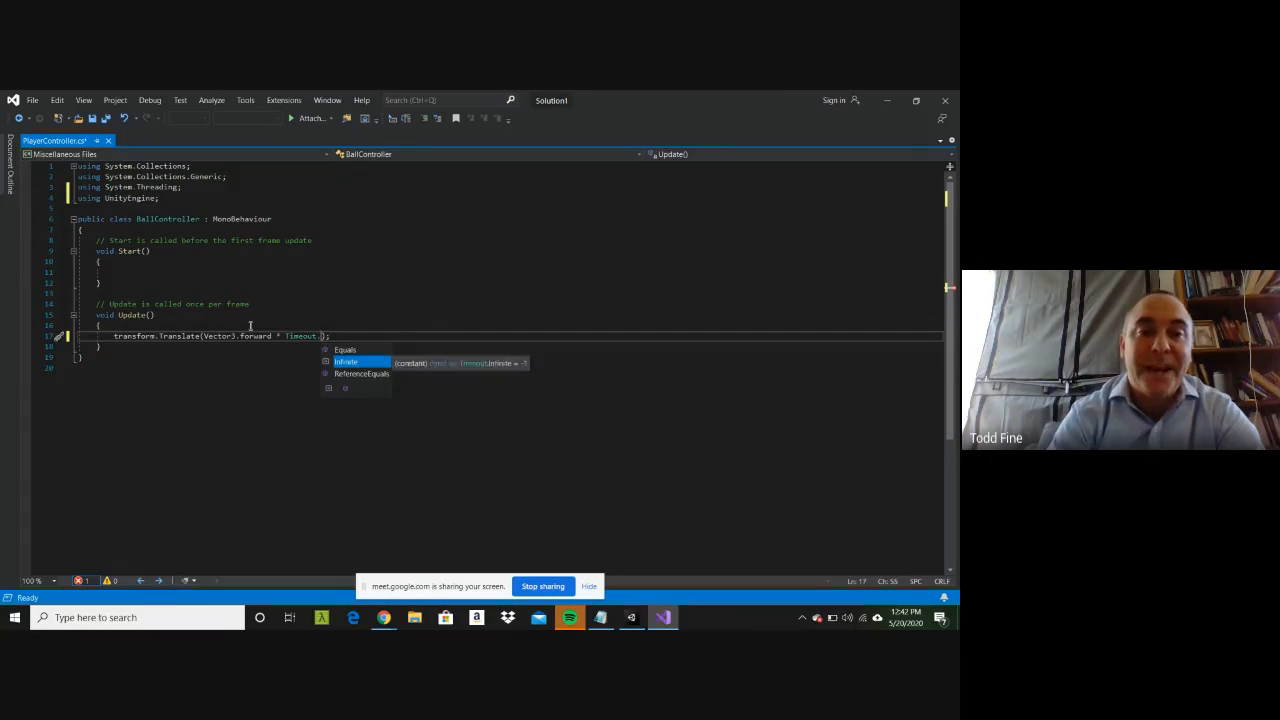
key(BackSpace)
key(BackSpace)
key(BackSpace)
key(BackSpace)
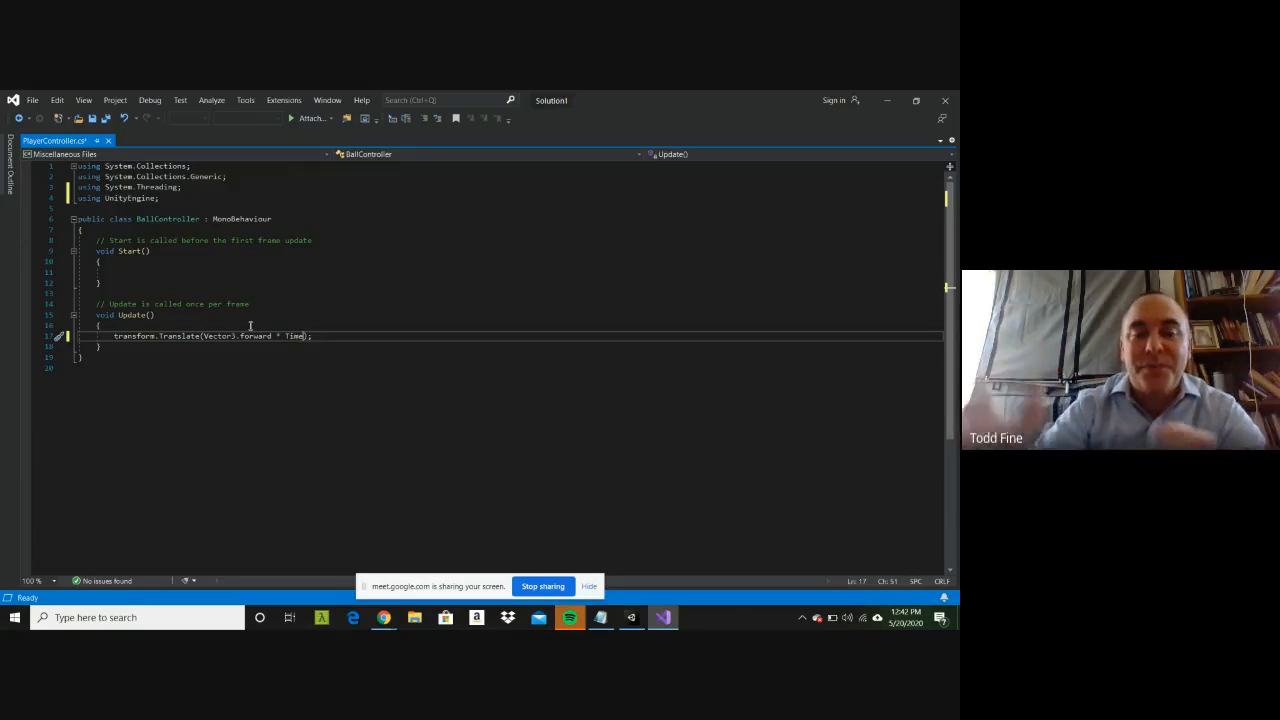
Step: Complete the multiplier as Time.deltaTime in the Translate call and save PlayerController.cs
text(.)
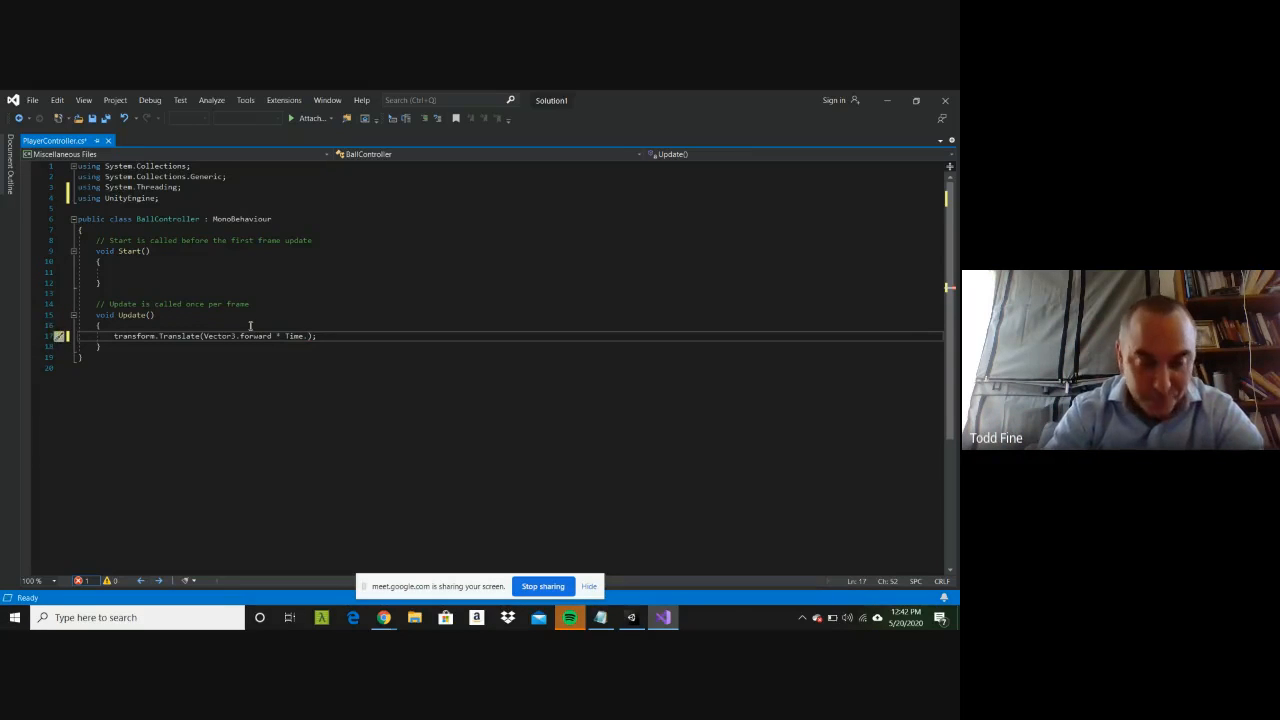
text(delata)
key(BackSpace)
key(BackSpace)
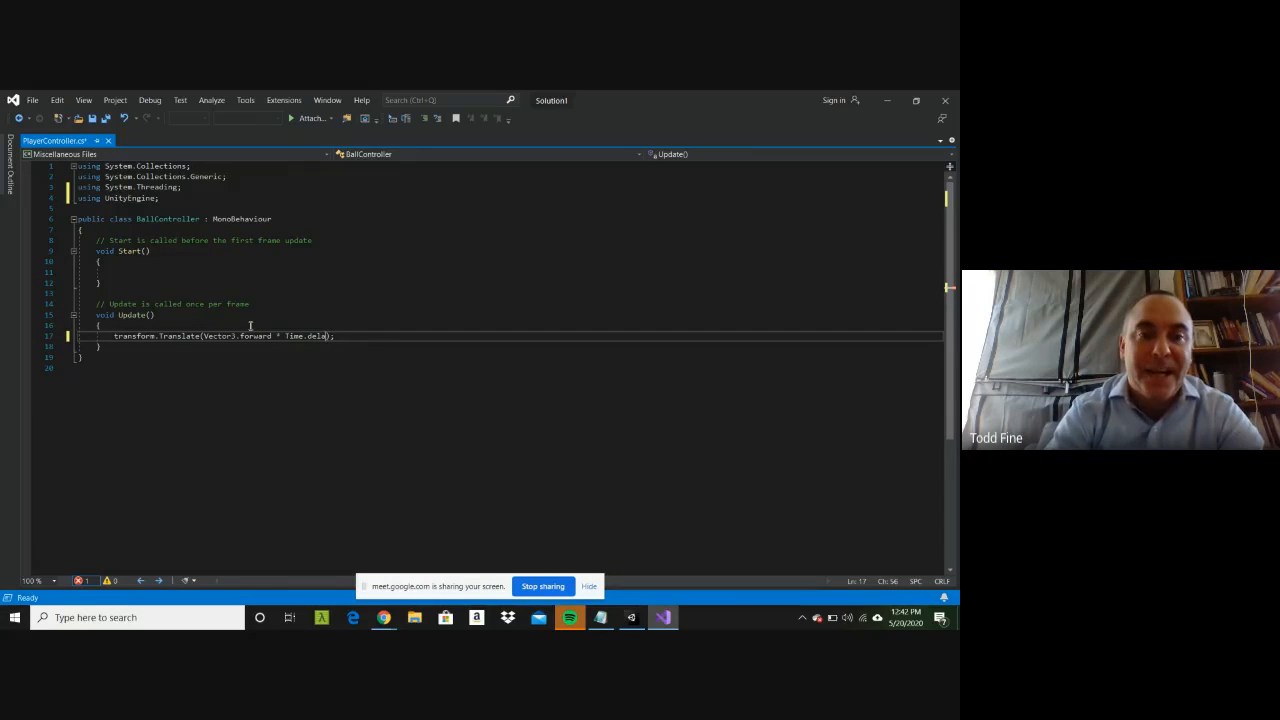
text(aTime)
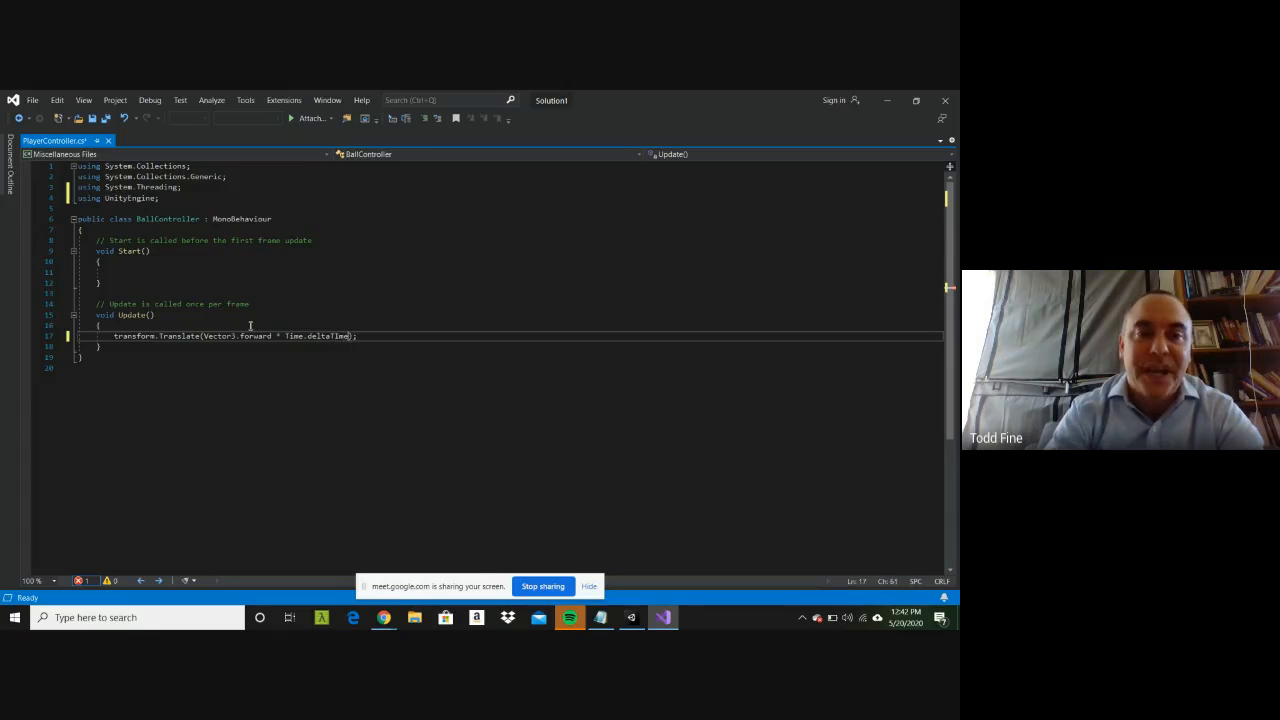
key(End)
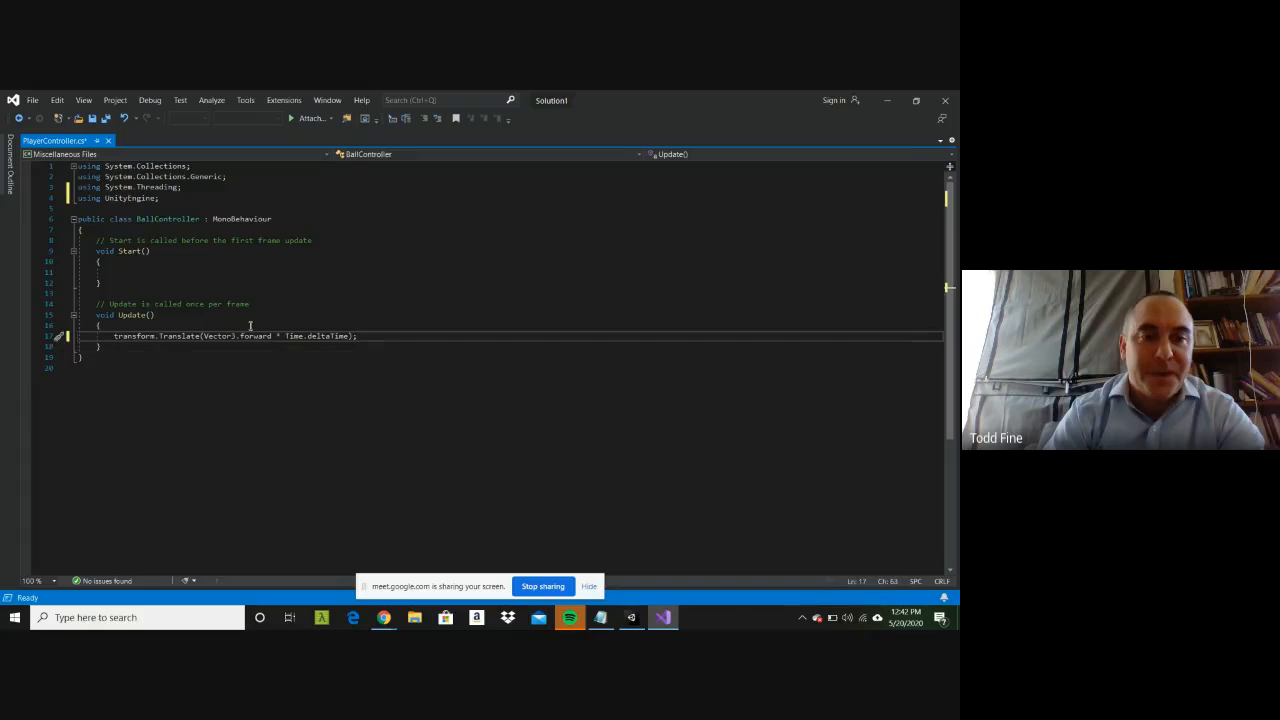
key(ctrl+s)
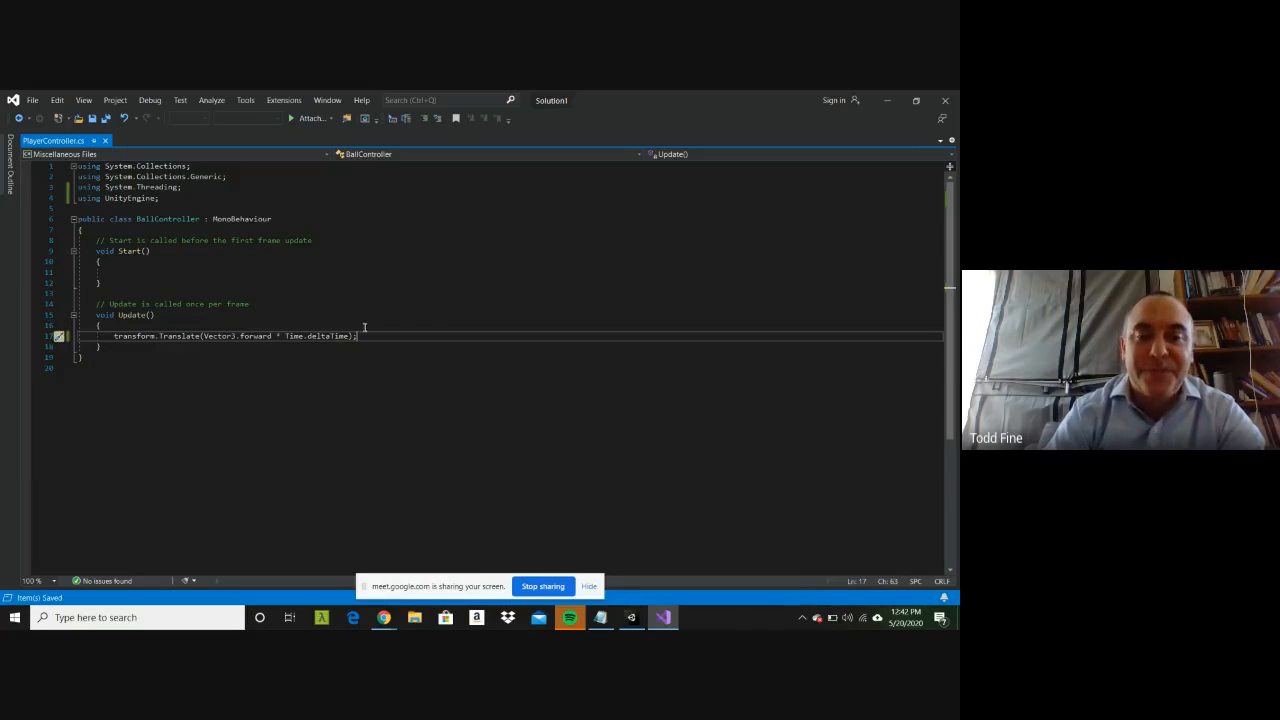
Step: Return to Unity, run the scene to test the time-based forward movement, and stop the run
click(632, 617)
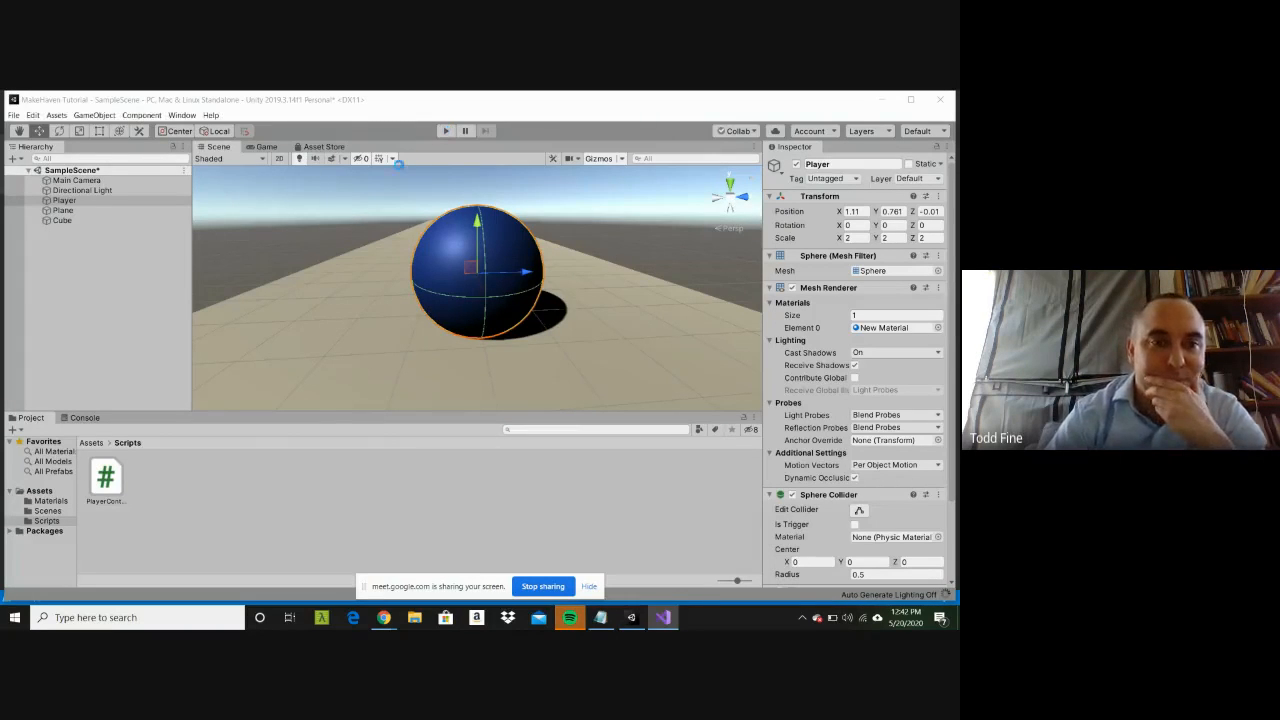
click(446, 131)
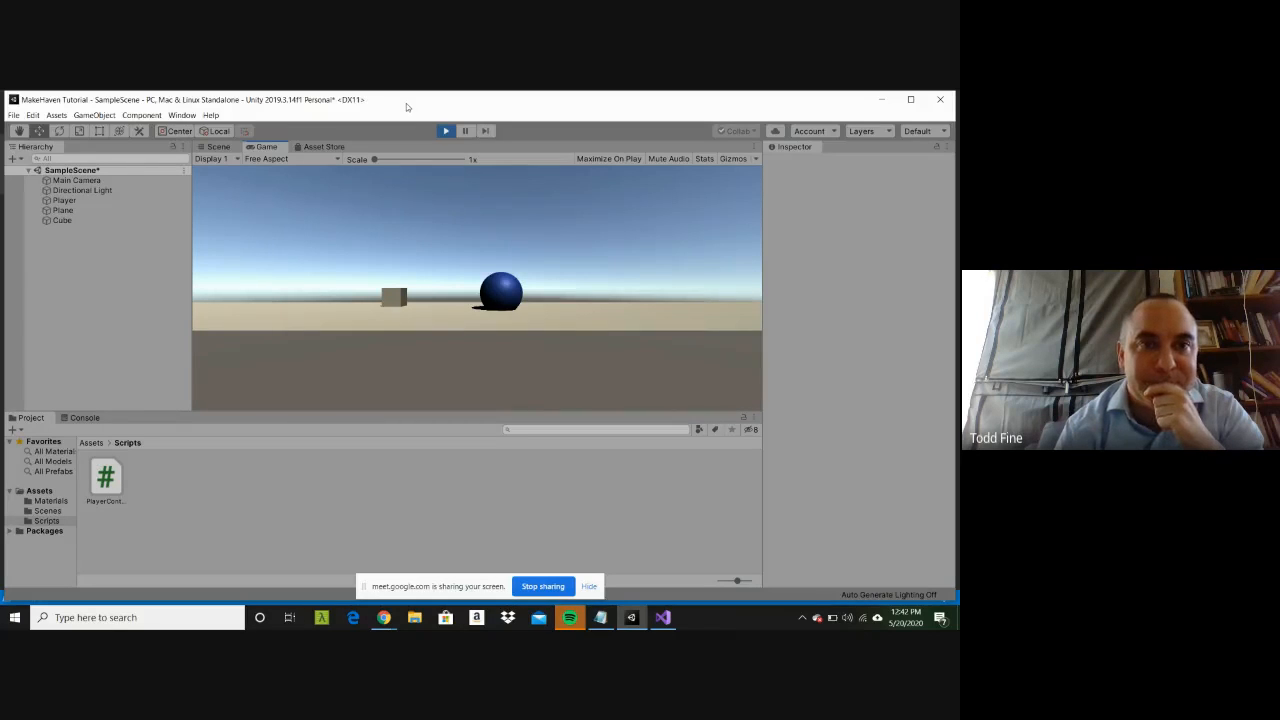
click(447, 131)
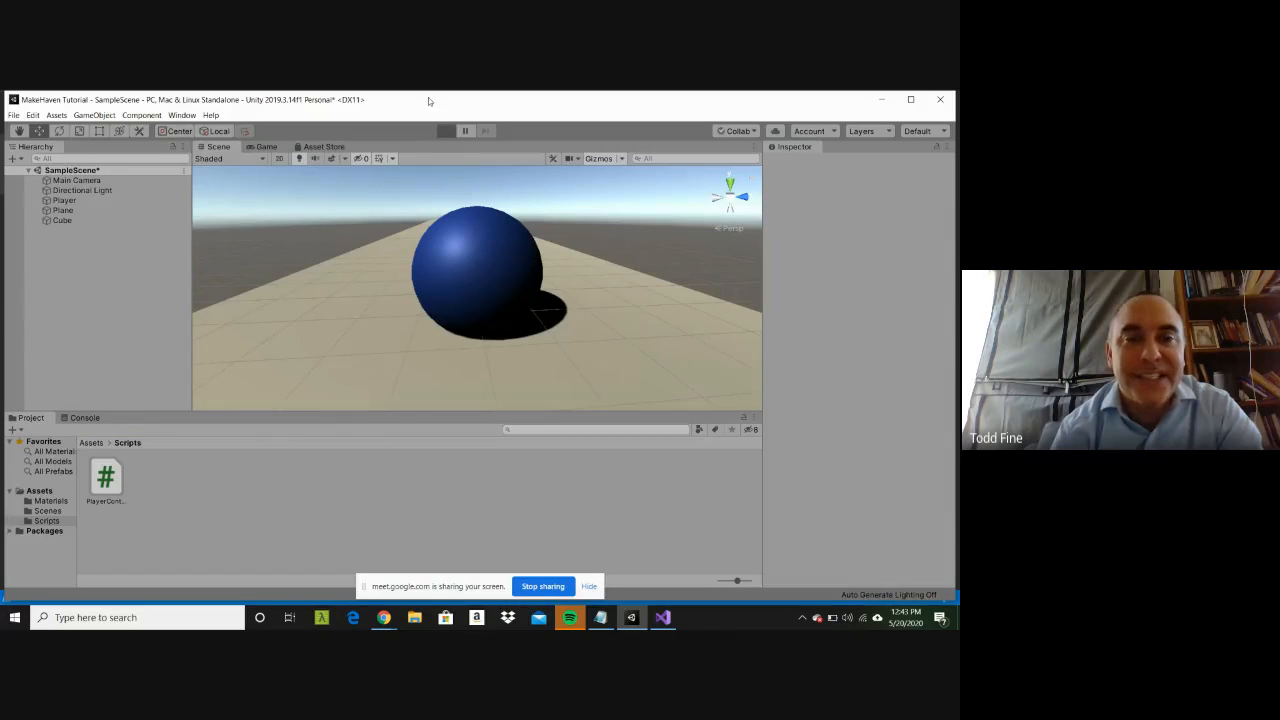
Step: Run the scene once more, stop it, and save SampleScene
key(ctrl+p)
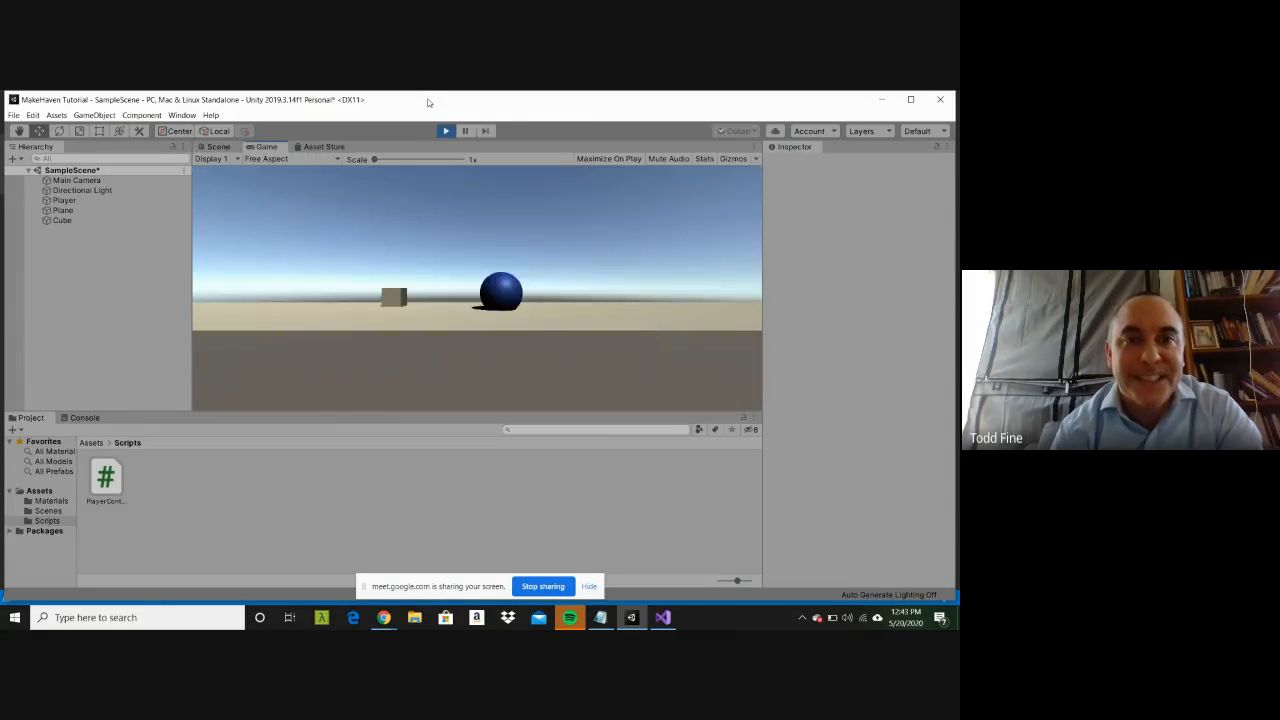
key(ctrl+s)
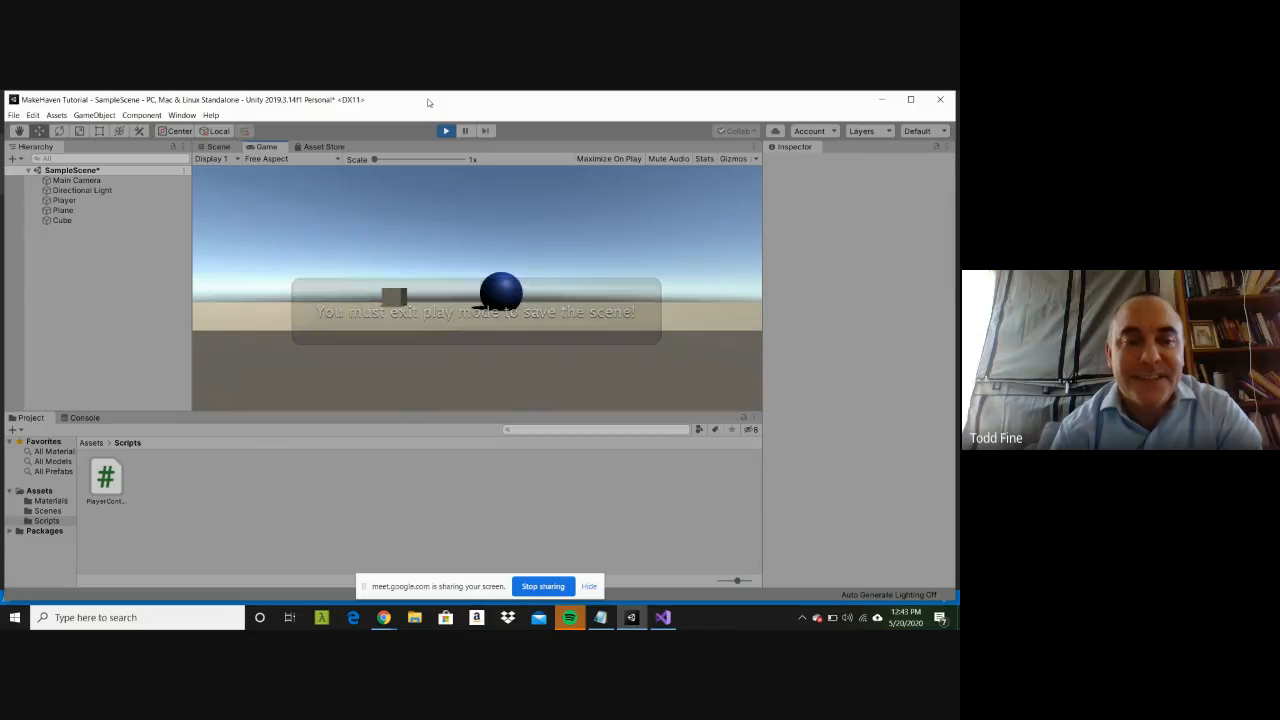
key(ctrl+s)
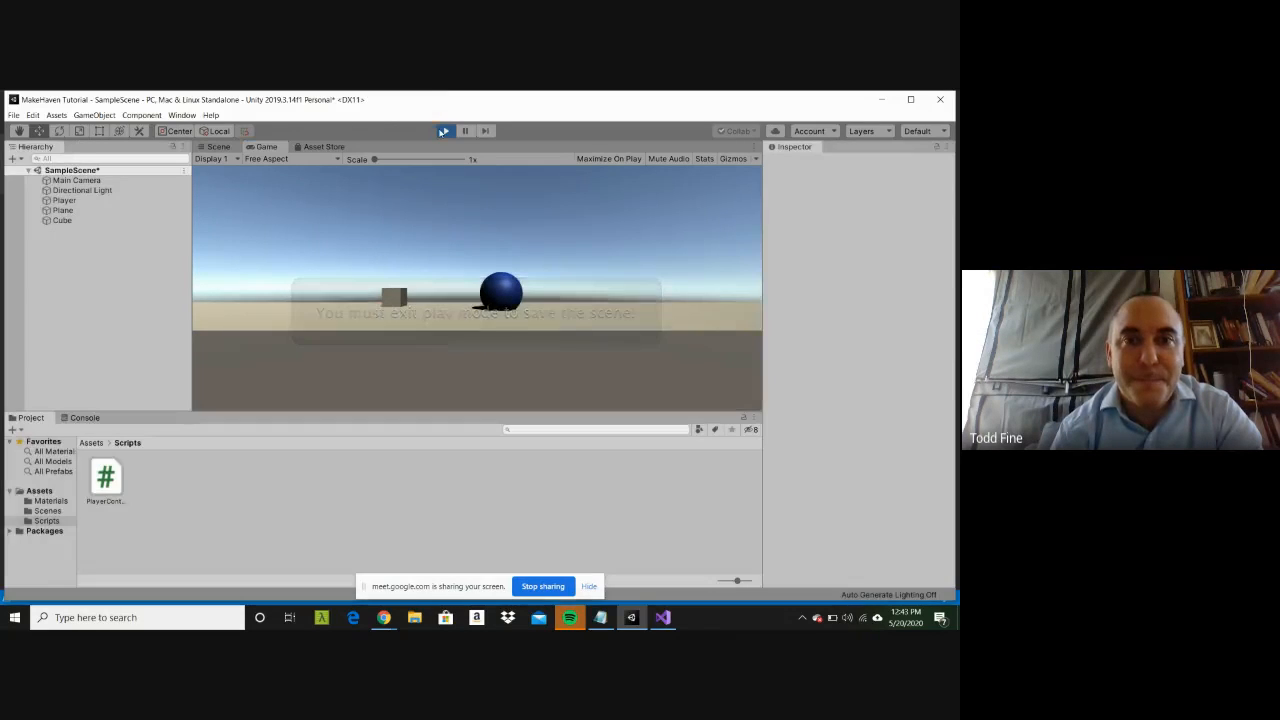
click(445, 130)
Step: Run the saved scene twice to check the Player's movement, selecting the Player sphere between the runs, and stop it
click(443, 131)
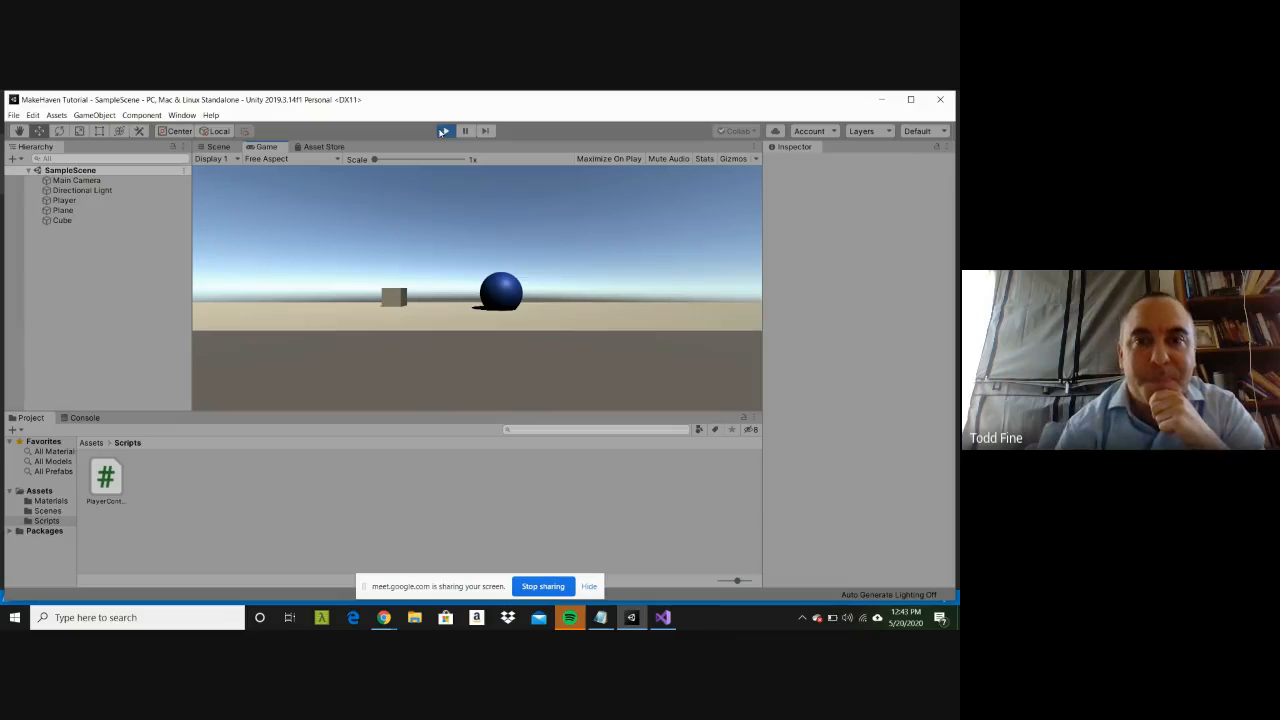
click(444, 131)
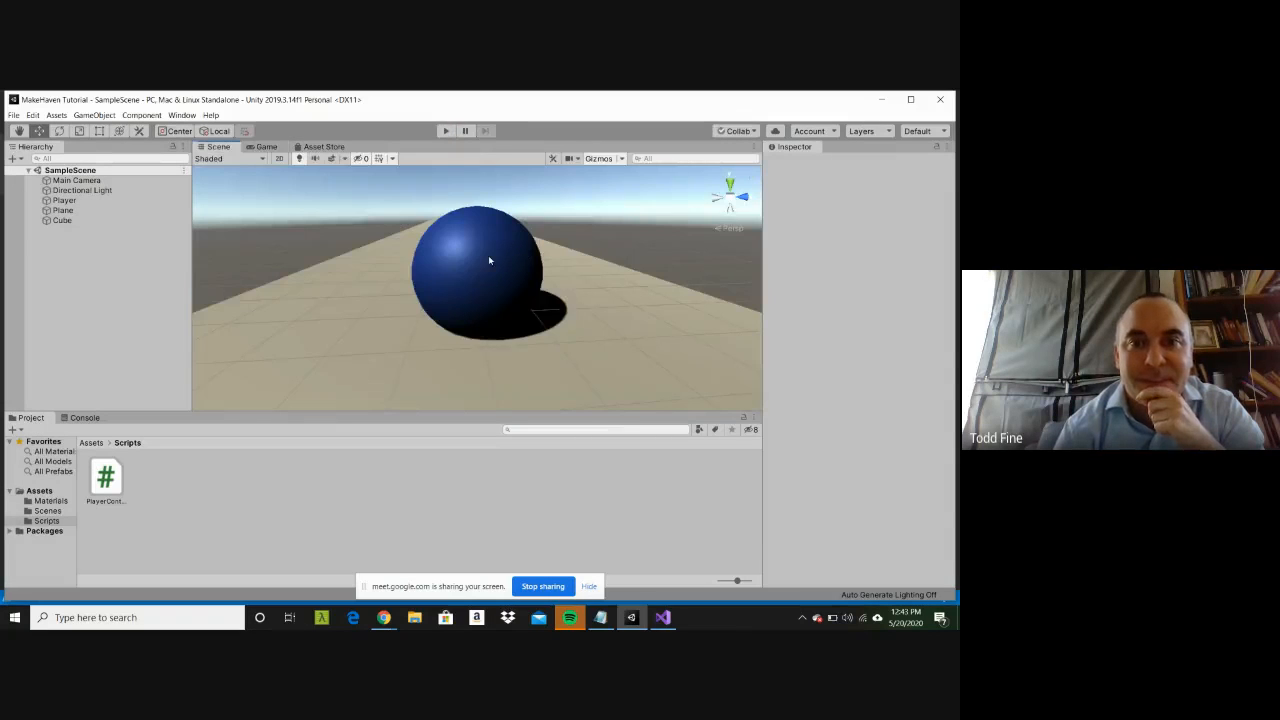
click(489, 260)
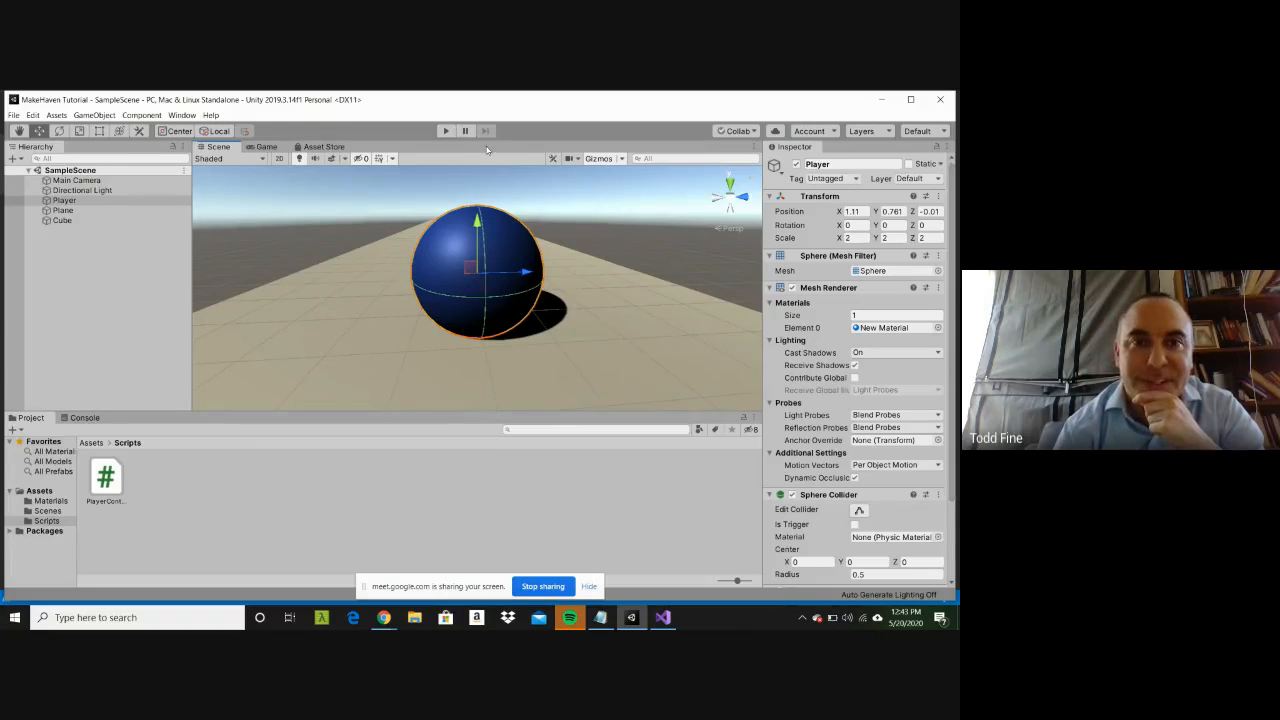
click(449, 132)
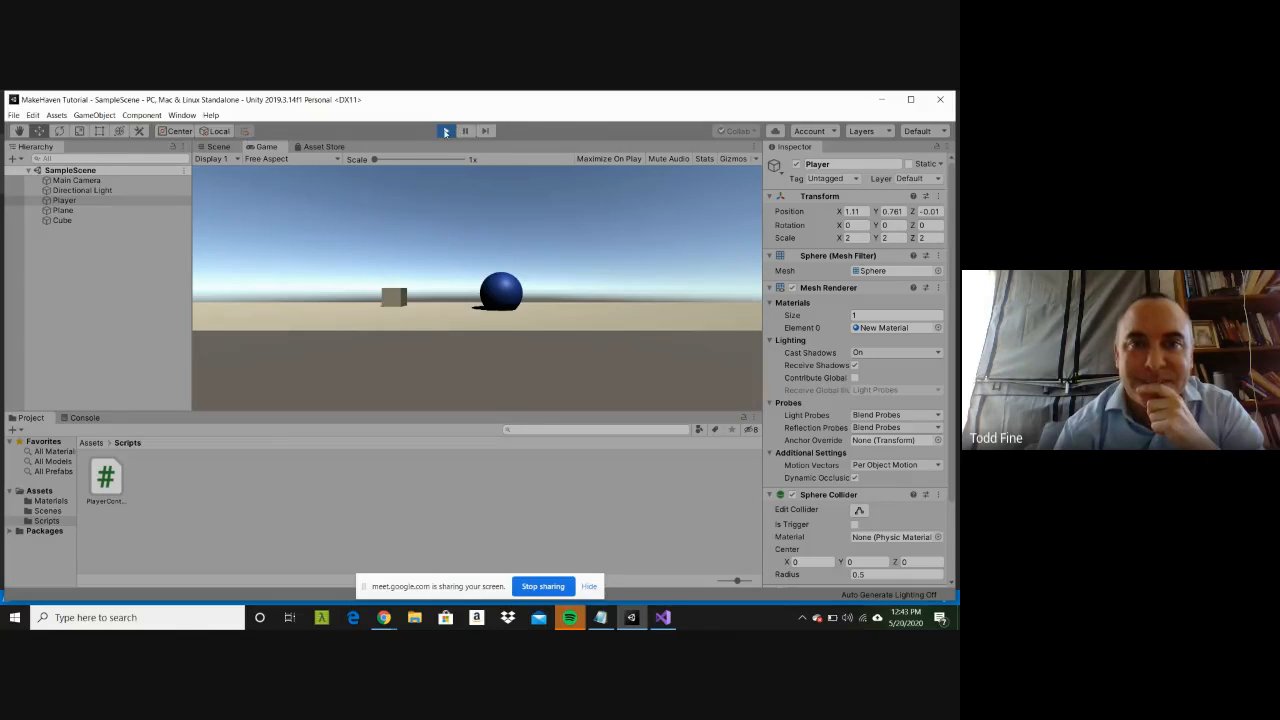
click(446, 131)
Step: In Visual Studio, multiply the Translate movement by 20 after Time.deltaTime, save PlayerController.cs, and return to Unity
click(662, 617)
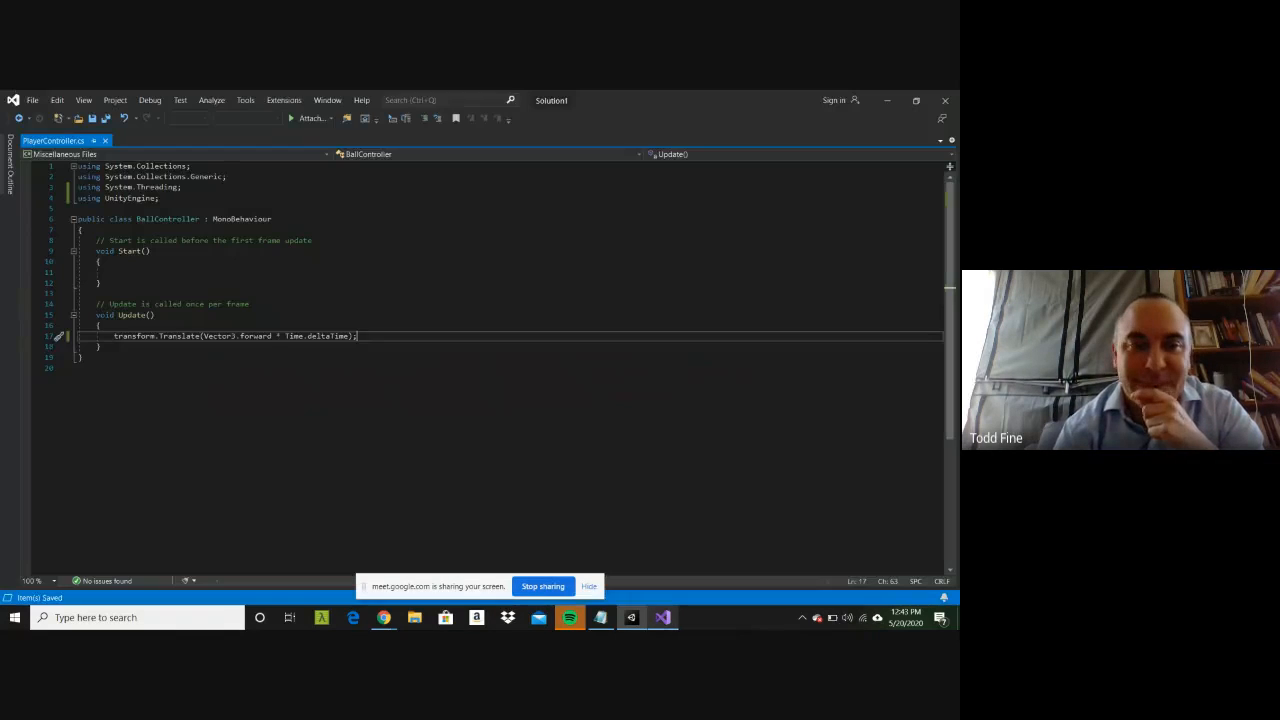
key(Left)
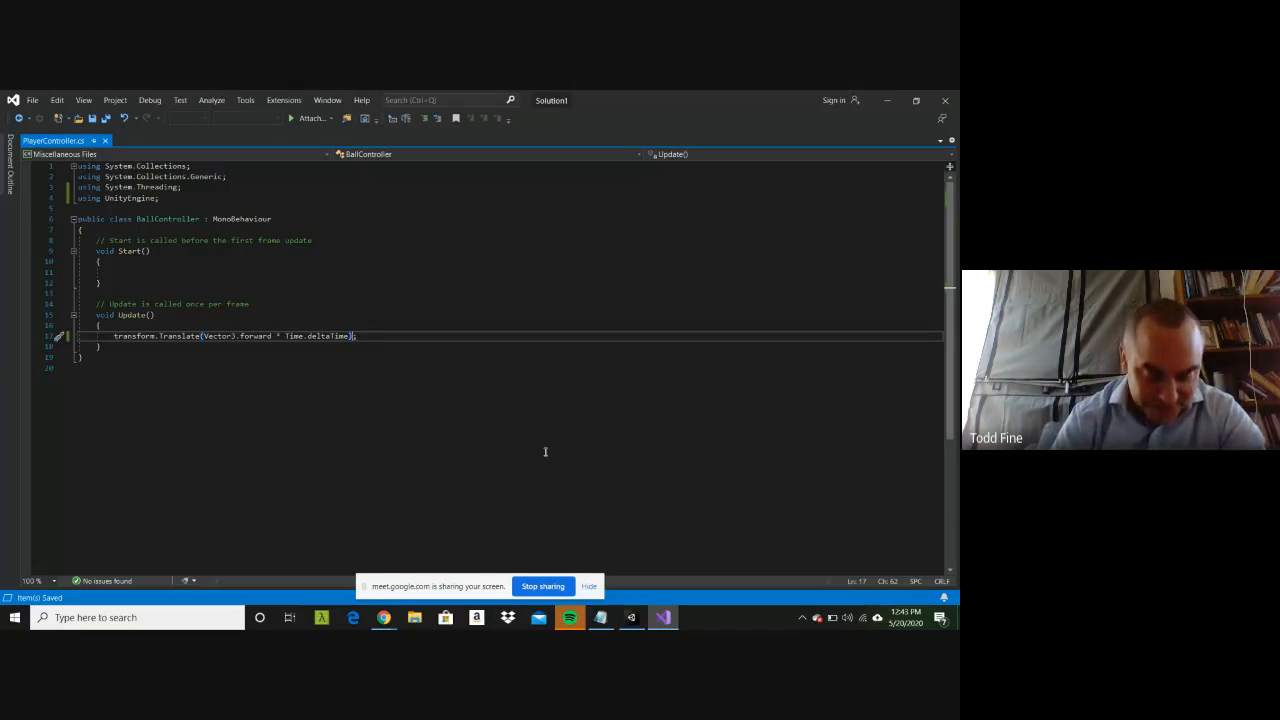
text(* 20)
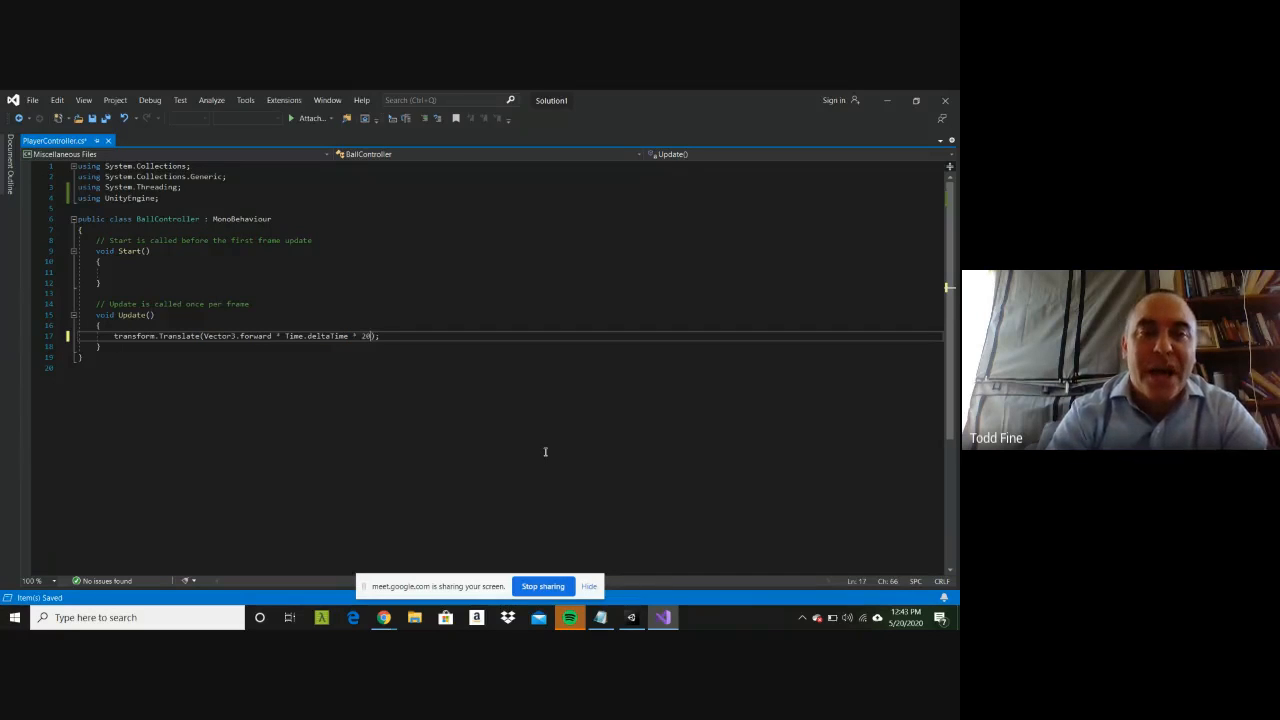
key(ctrl+s)
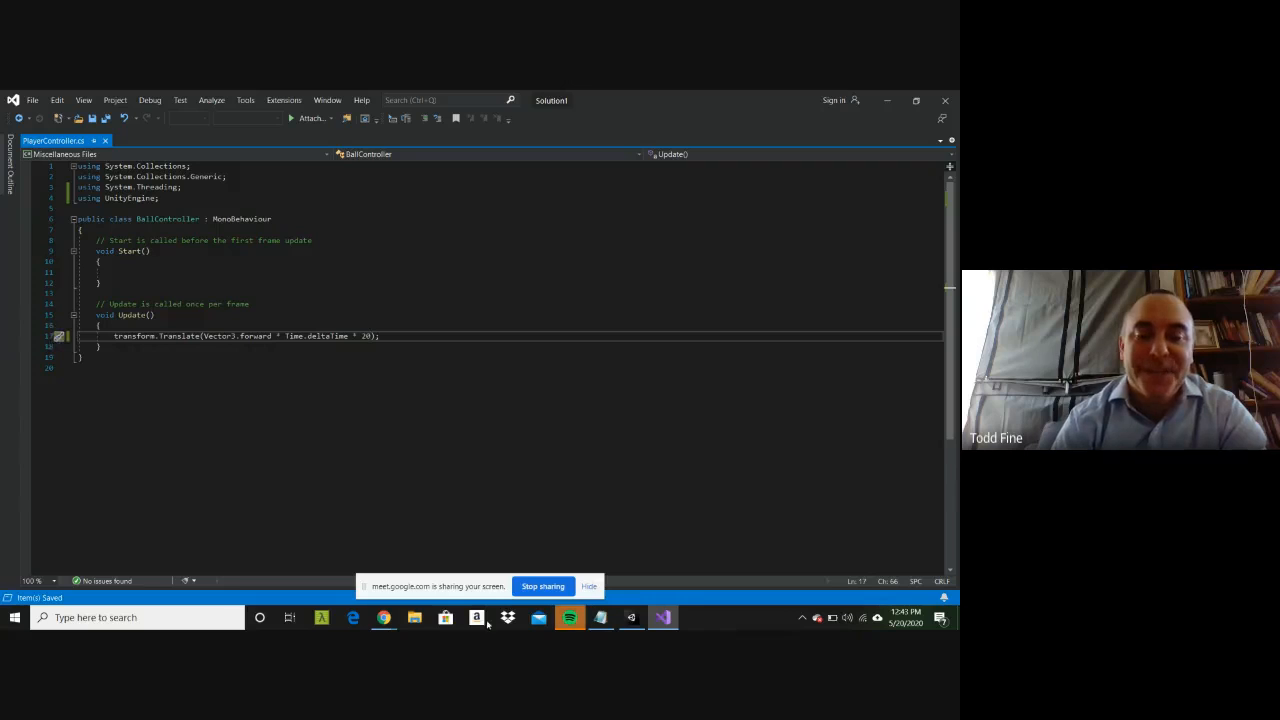
click(628, 617)
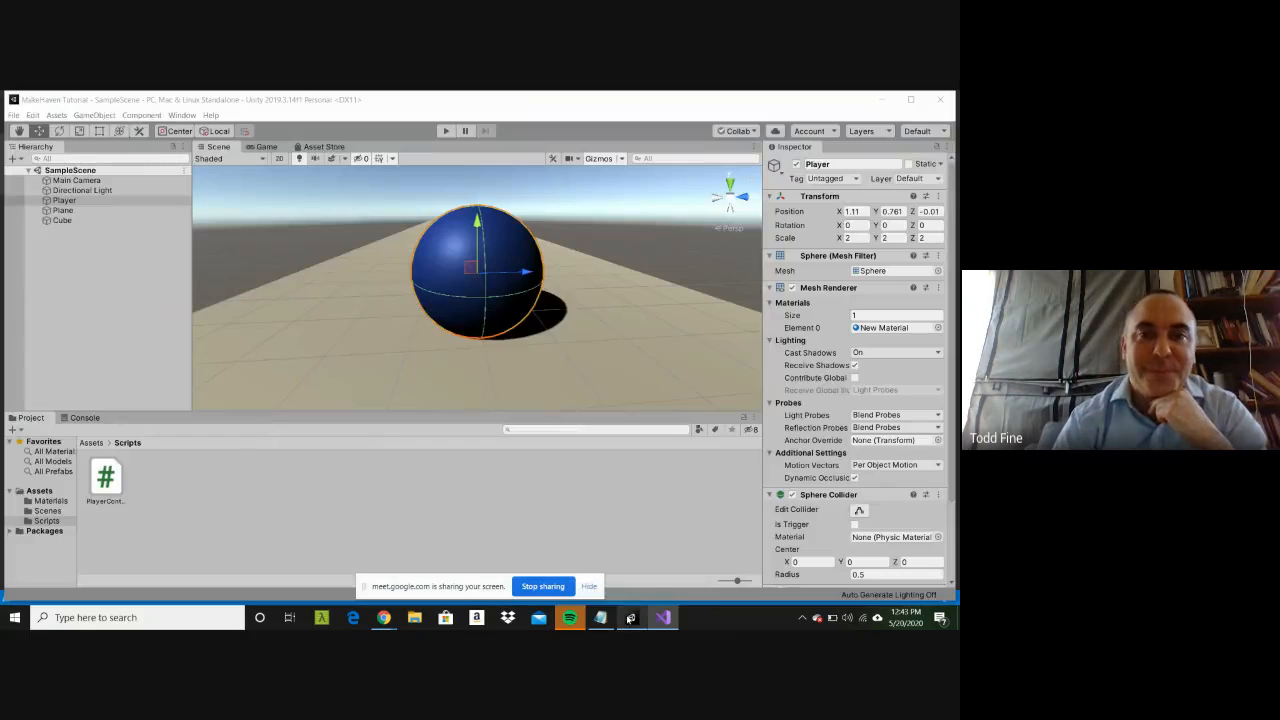
Step: Test-run the scene and make Main Camera a child of Player in the Hierarchy
click(449, 130)
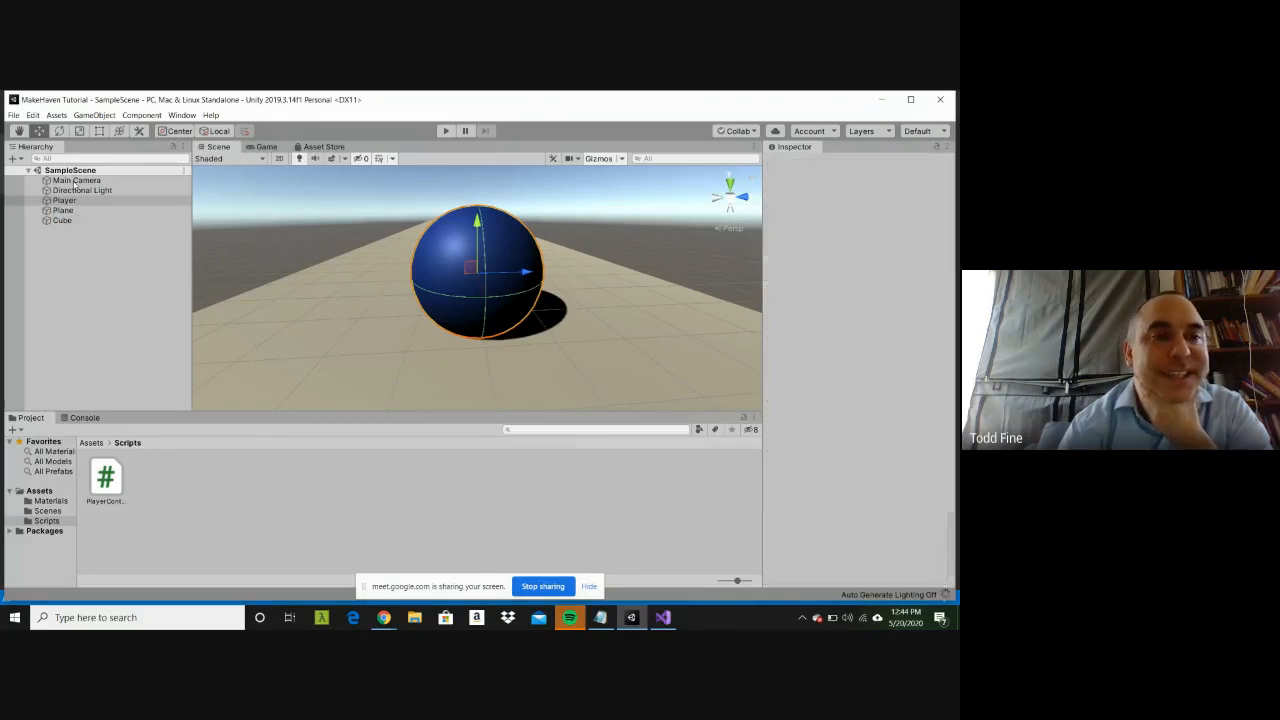
click(75, 181)
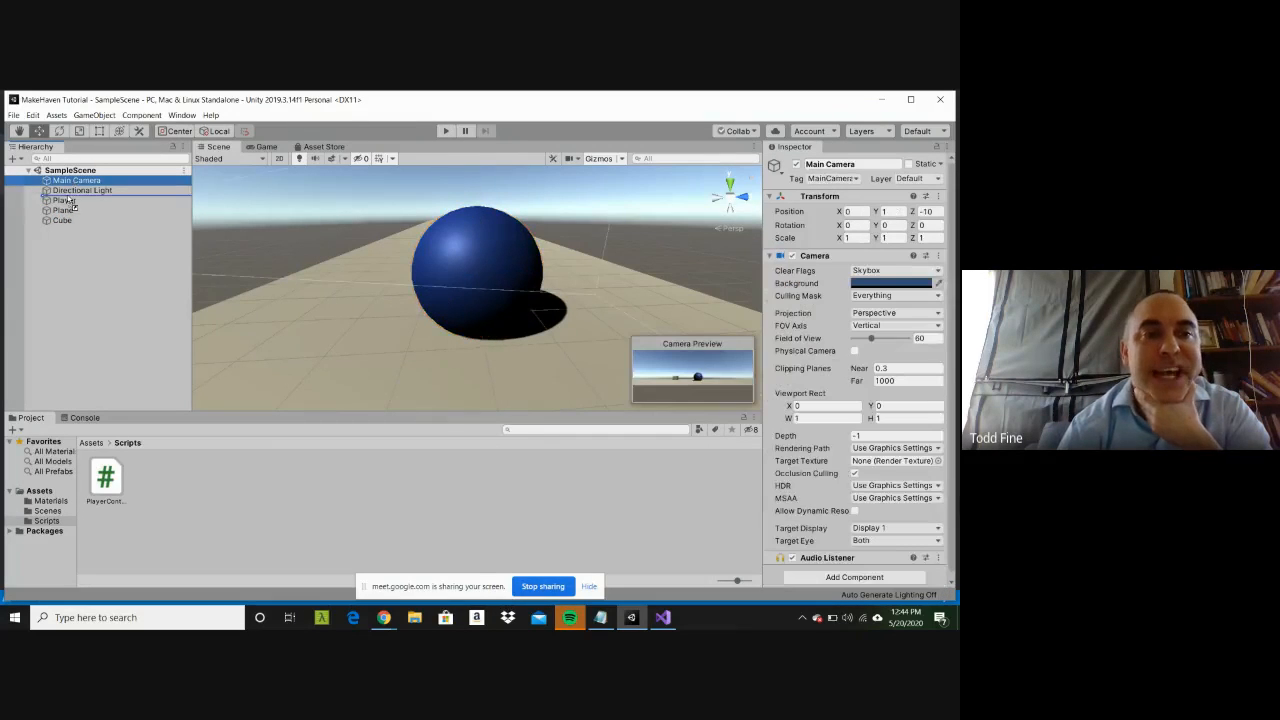
drag(66, 204, 66, 205)
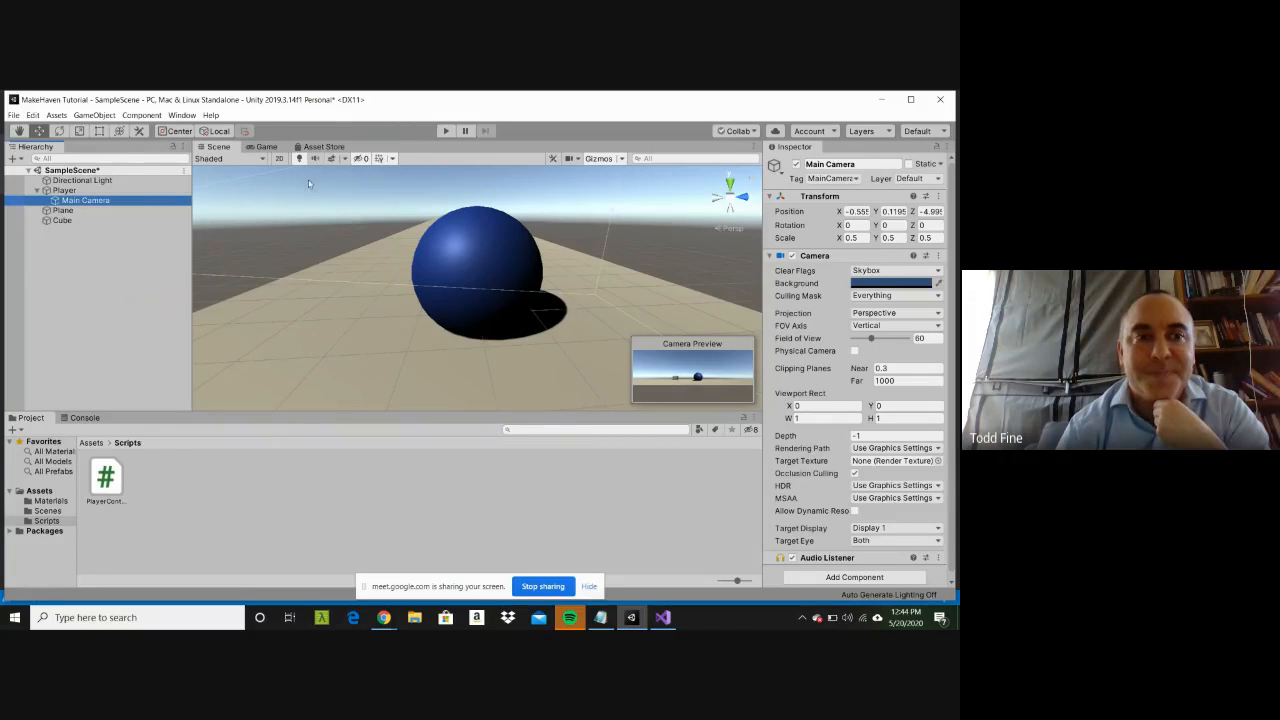
Step: Run the scene twice to check the camera following the Player, and stop it
click(449, 131)
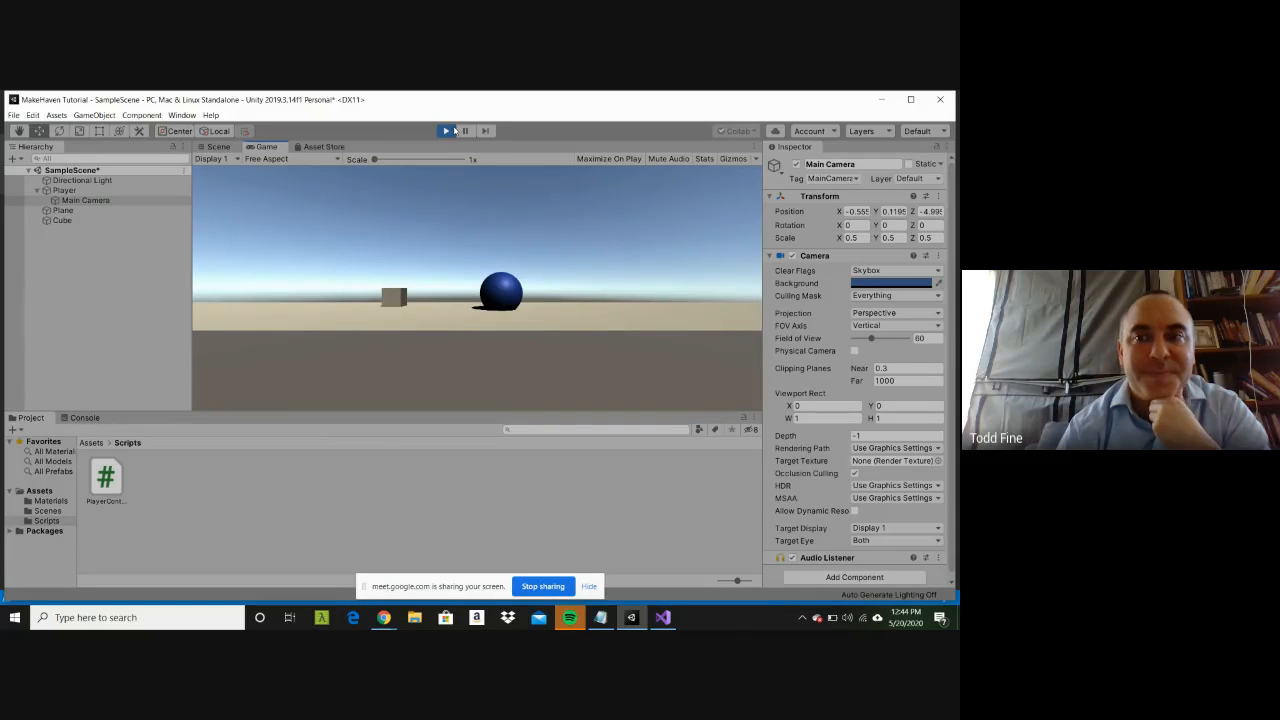
click(447, 131)
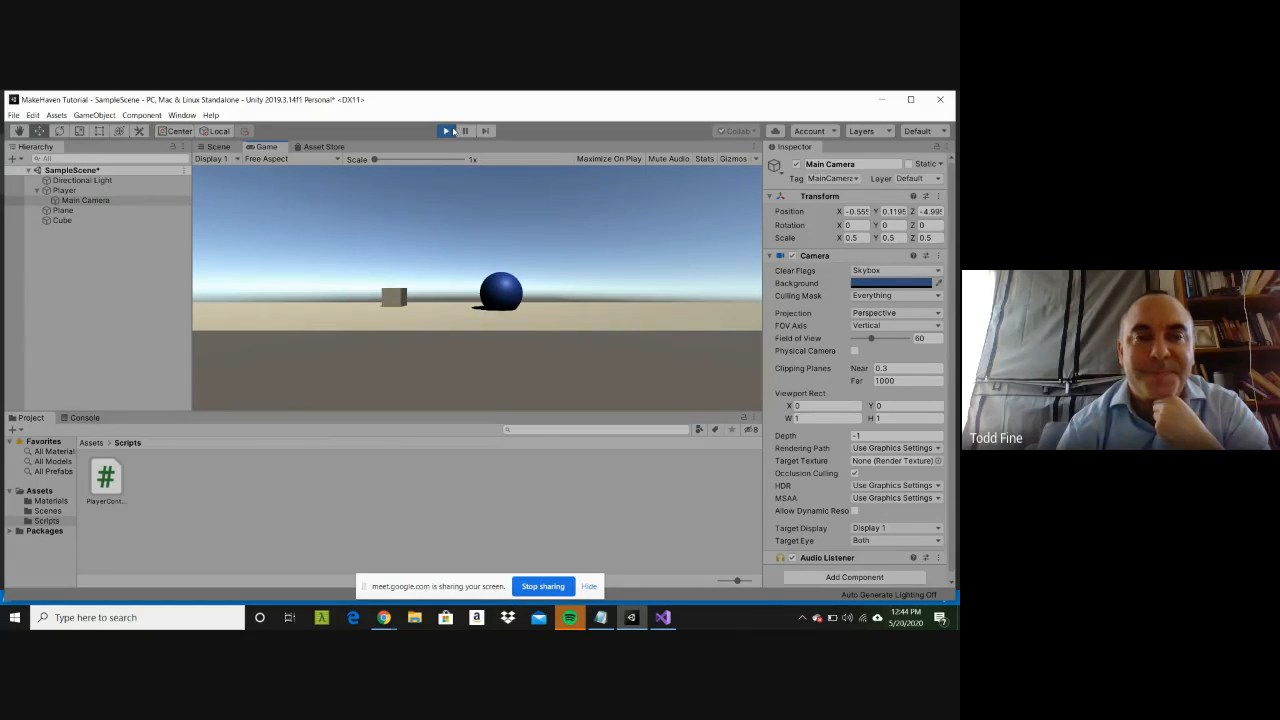
click(448, 131)
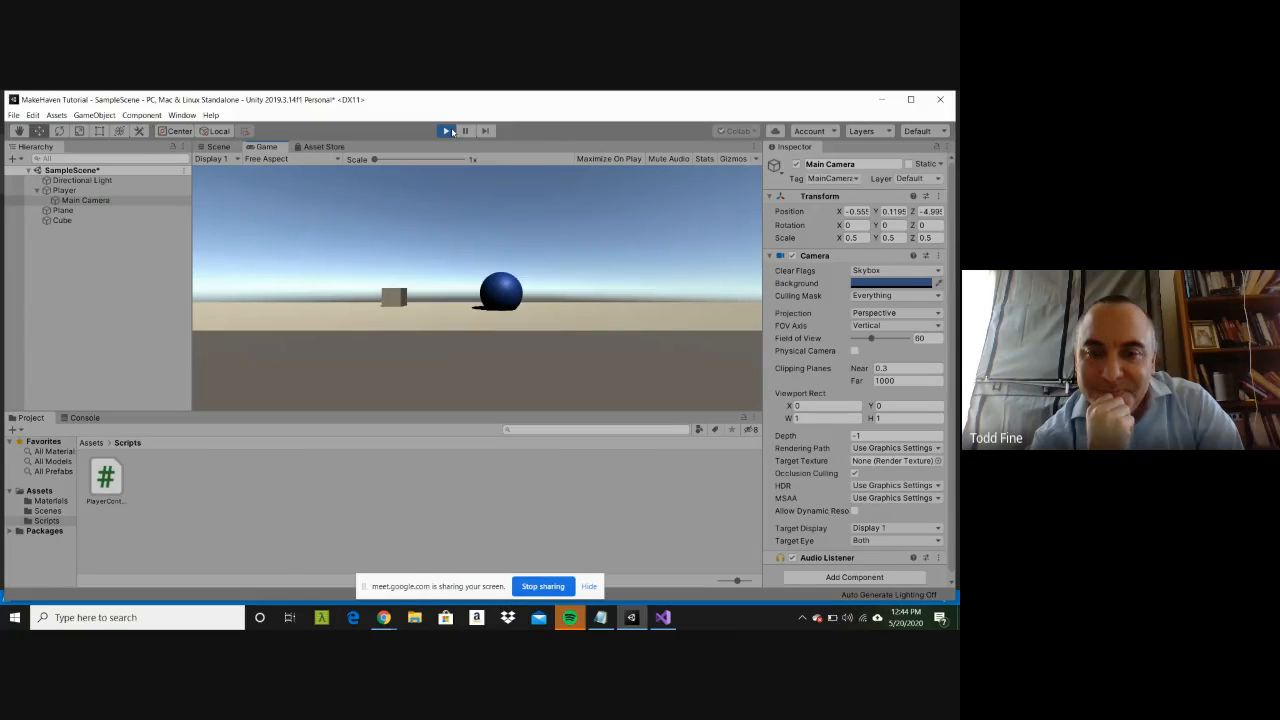
click(448, 131)
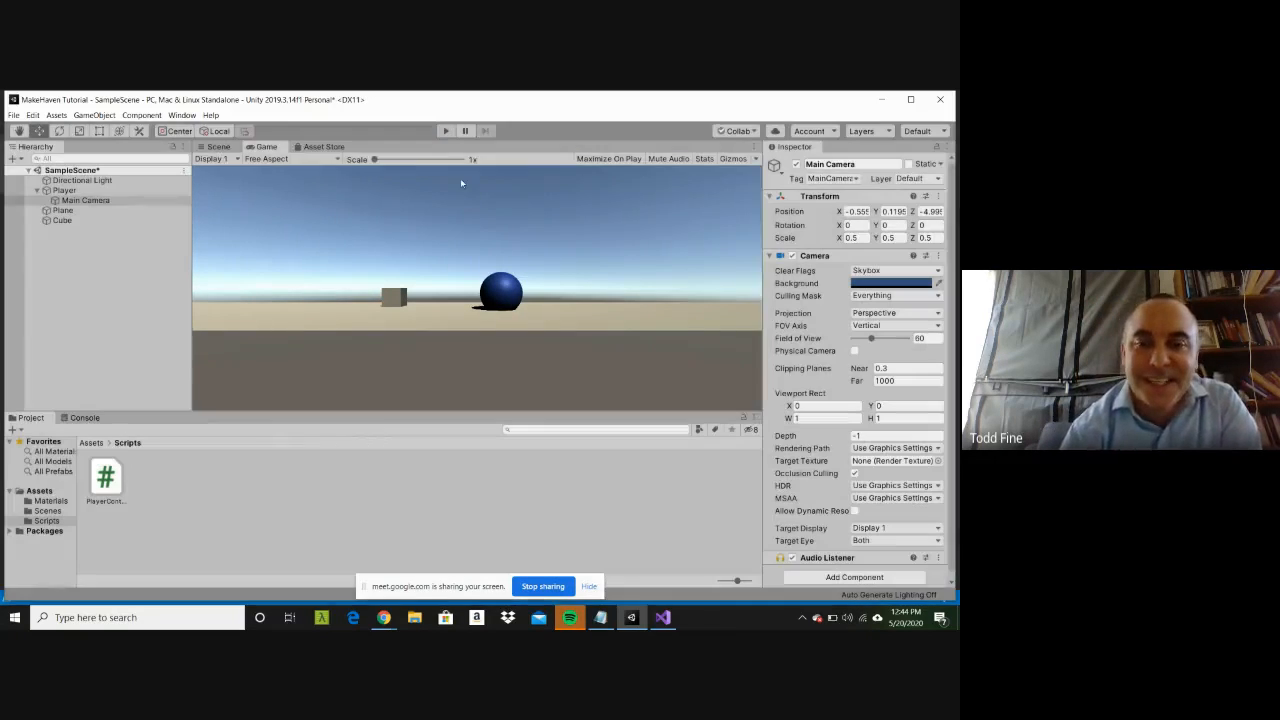
Step: Switch to Visual Studio and add the line Input.GetAxis("Vertical"); above the Translate call in Update
click(663, 617)
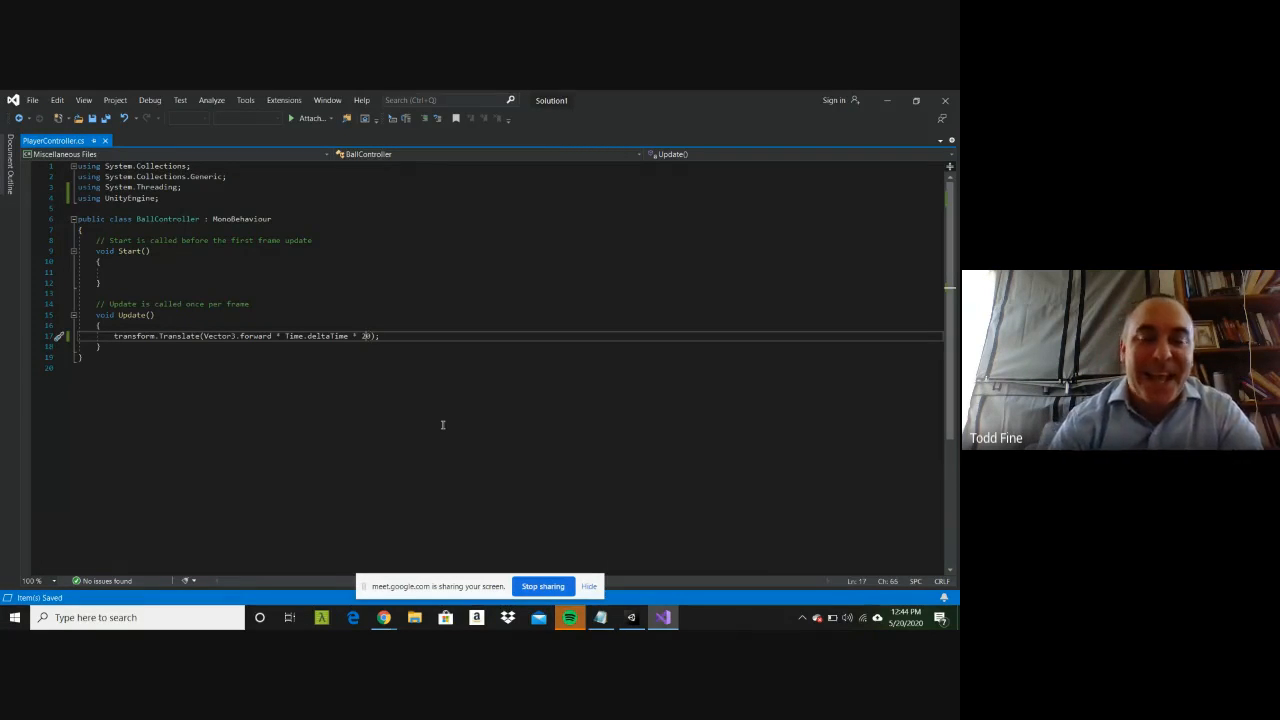
key(Up)
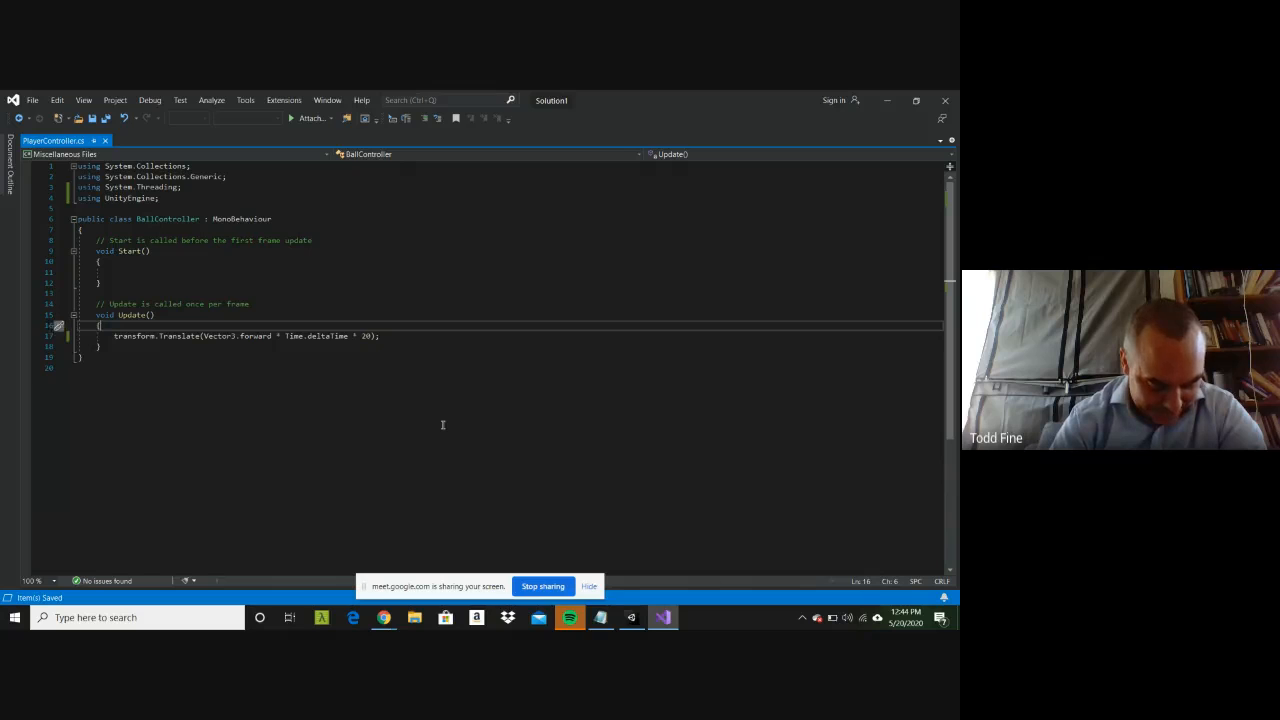
key(Return)
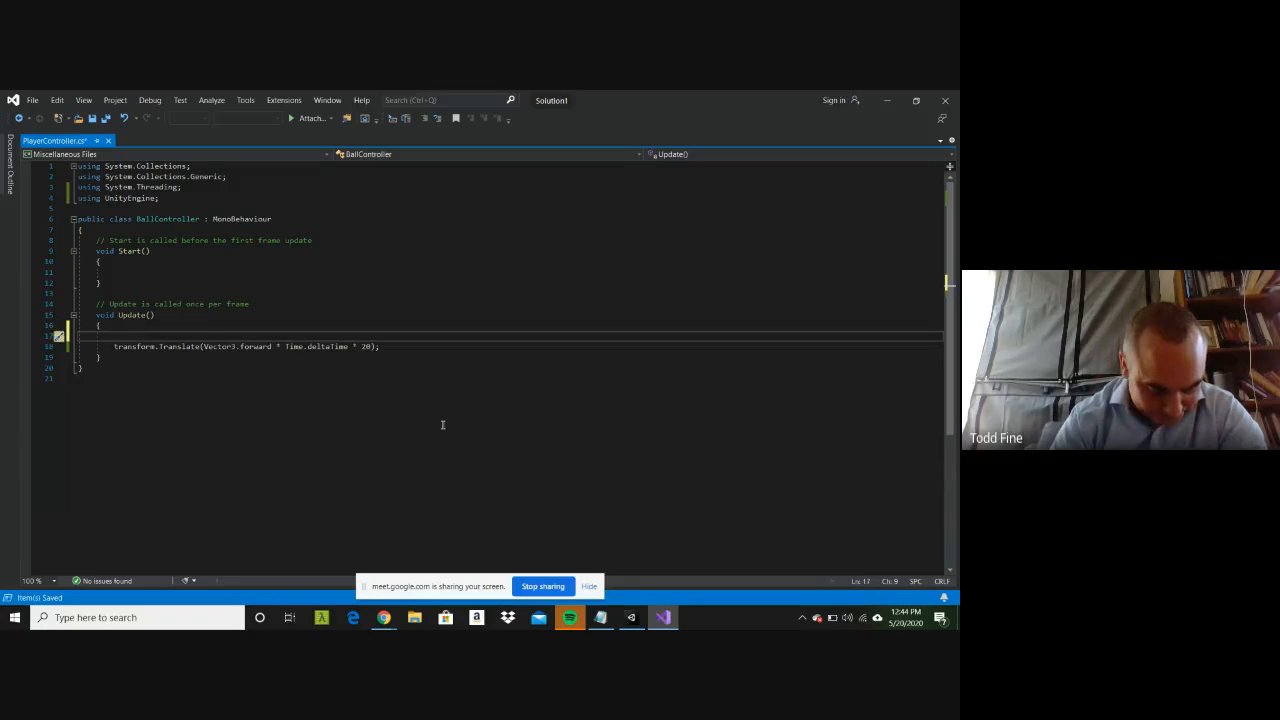
key(Tab)
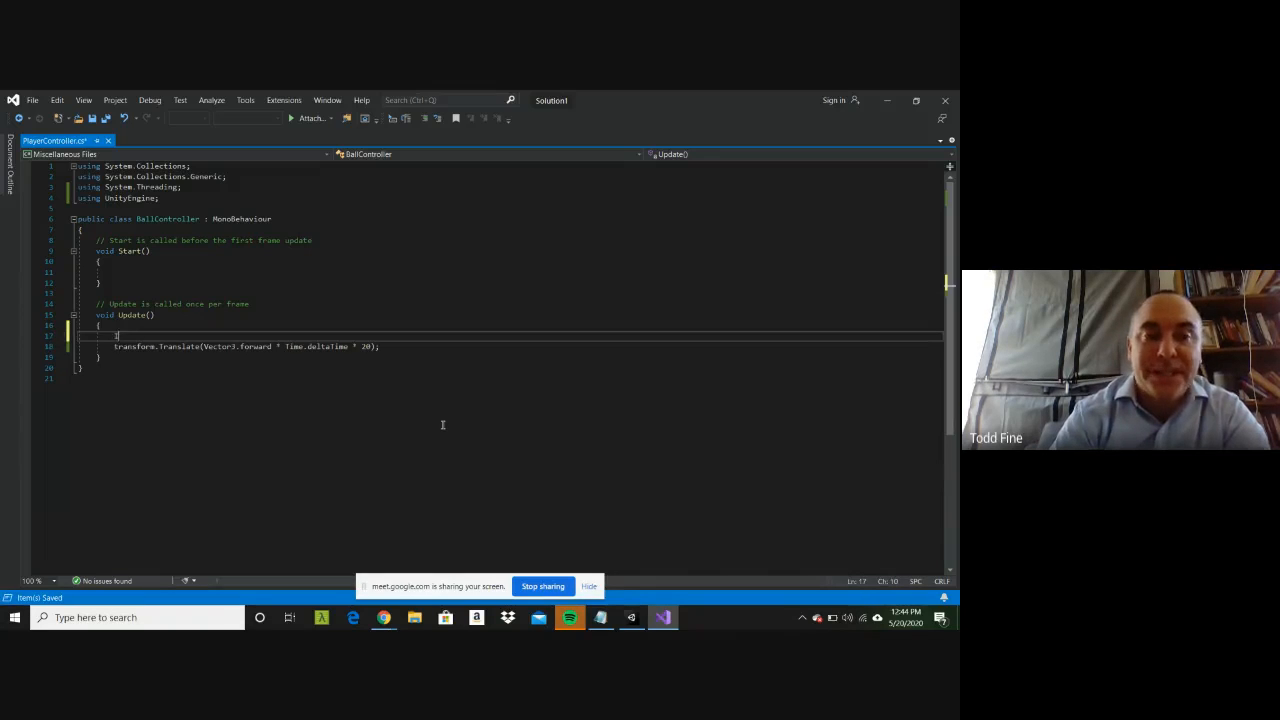
text(IN)
key(BackSpace)
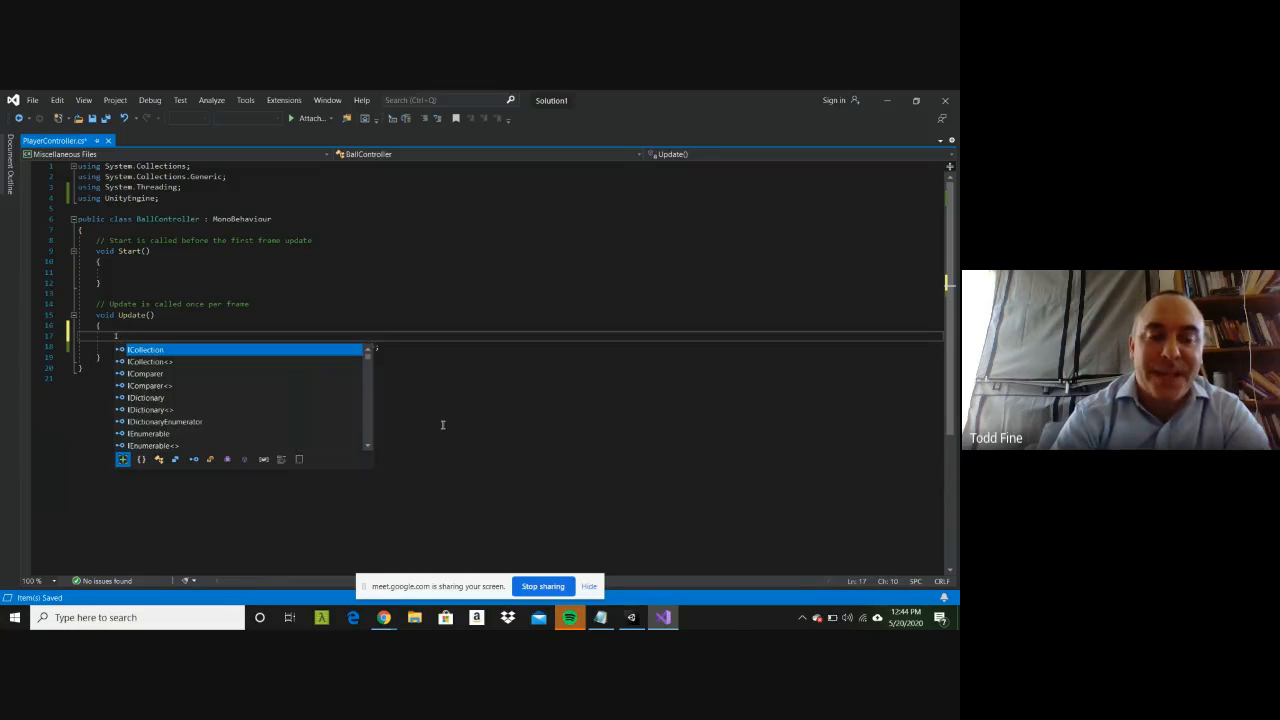
text(mp)
key(BackSpace)
key(BackSpace)
text(n)
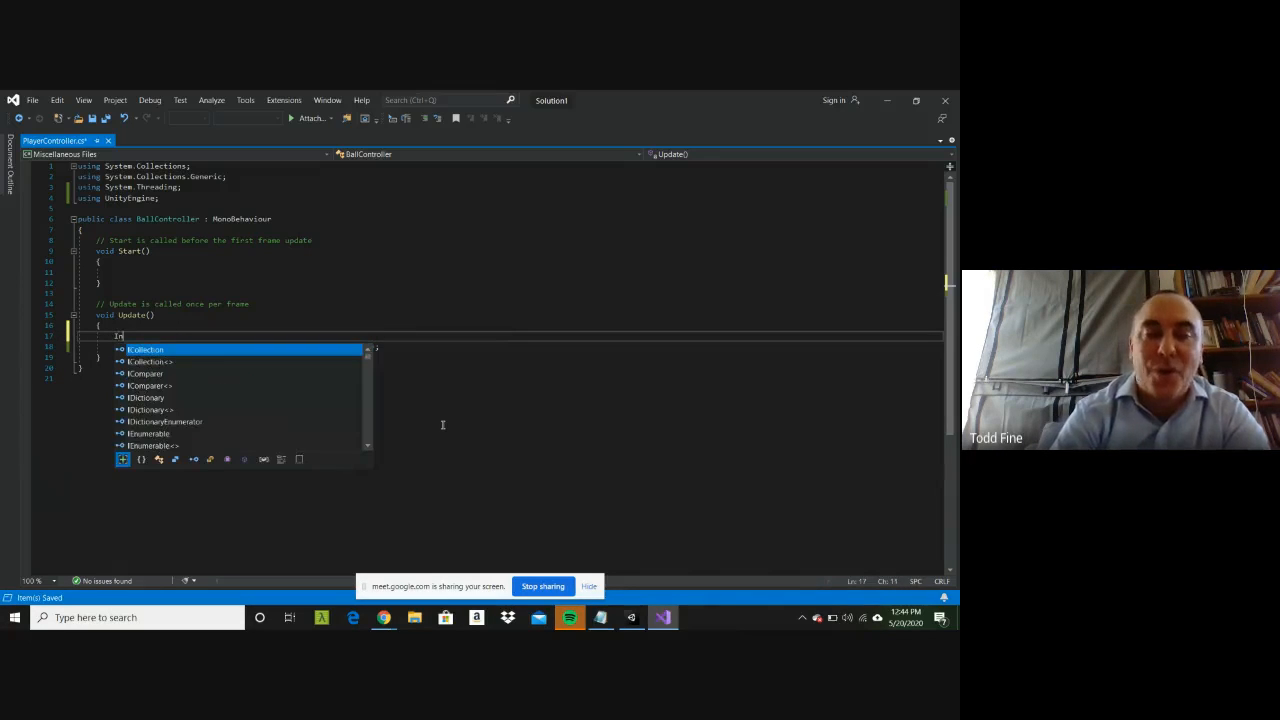
text(put)
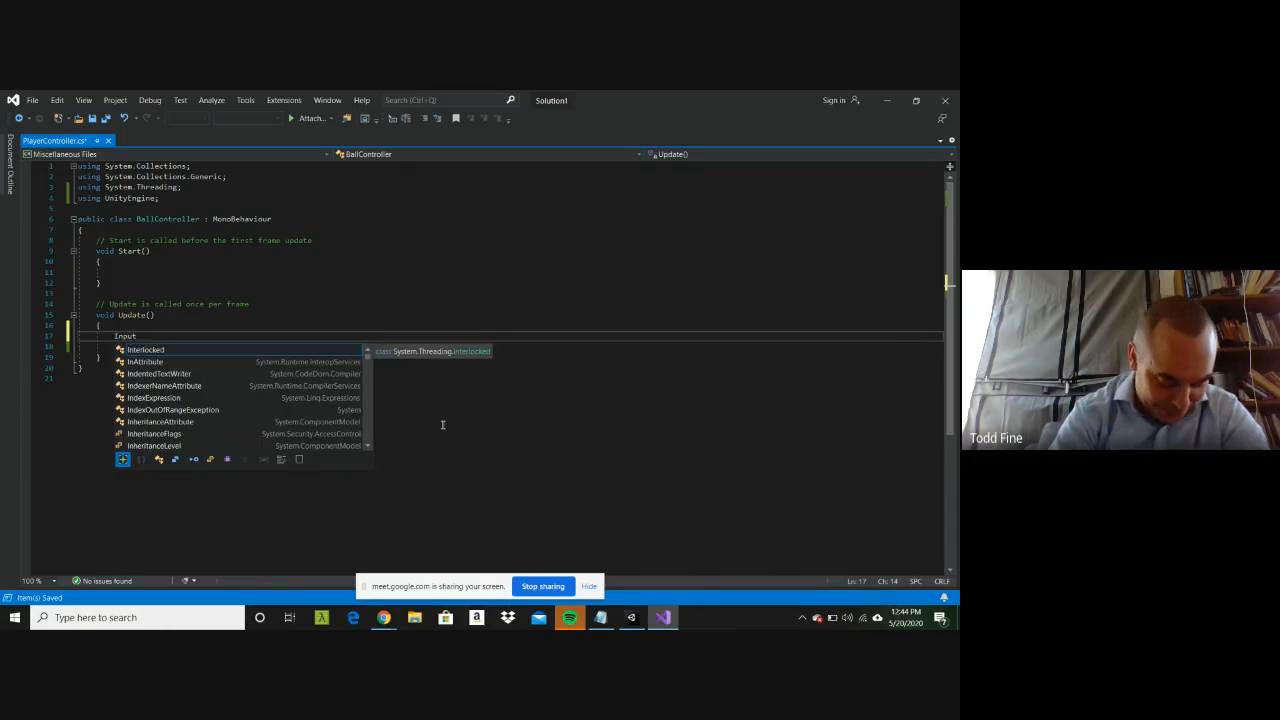
text(.GetA)
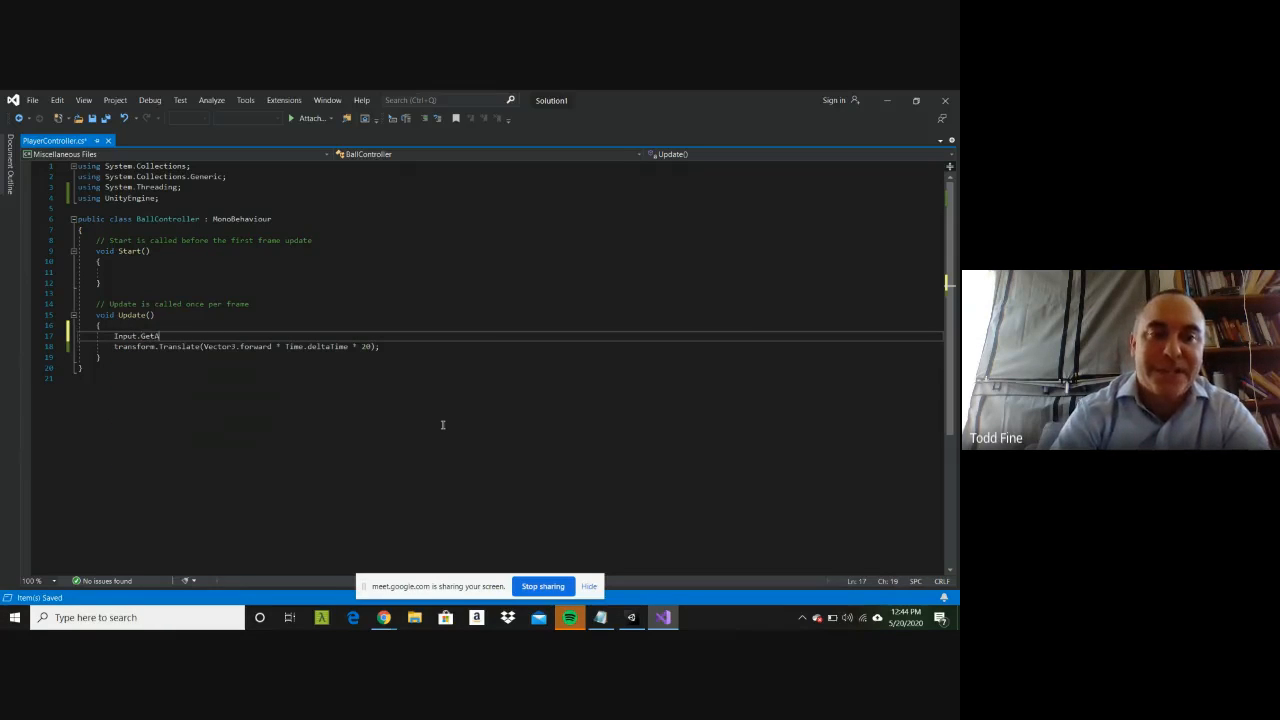
text(xis("Vertical)
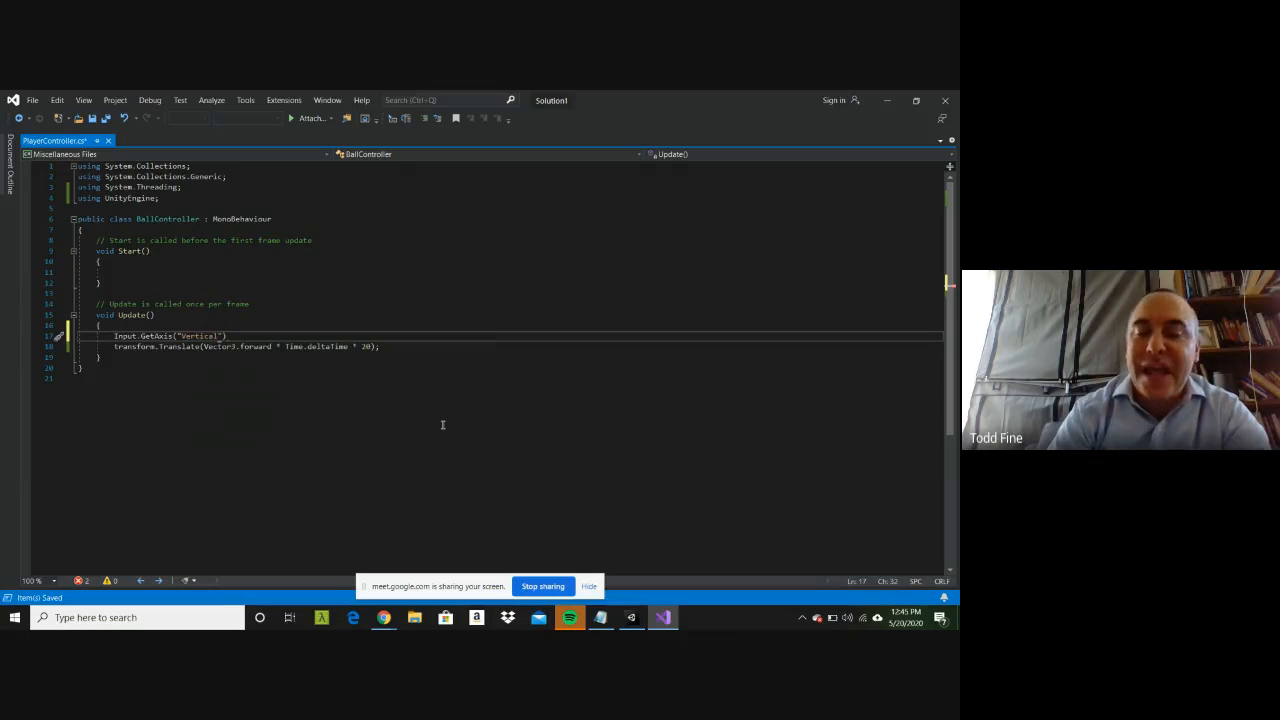
text(");)
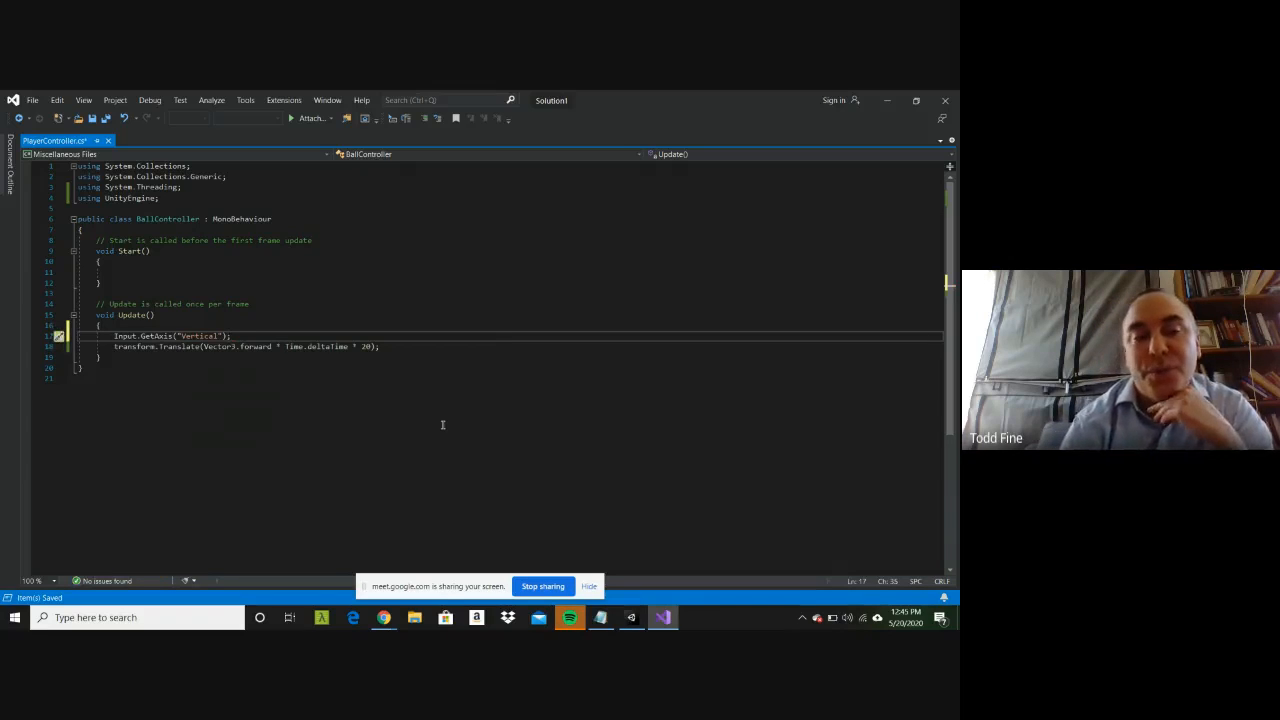
Step: Declare the variable public float input; at the beginning of the BallController class, above the Start comment
key(Left)
key(Left)
key(Left)
key(Left)
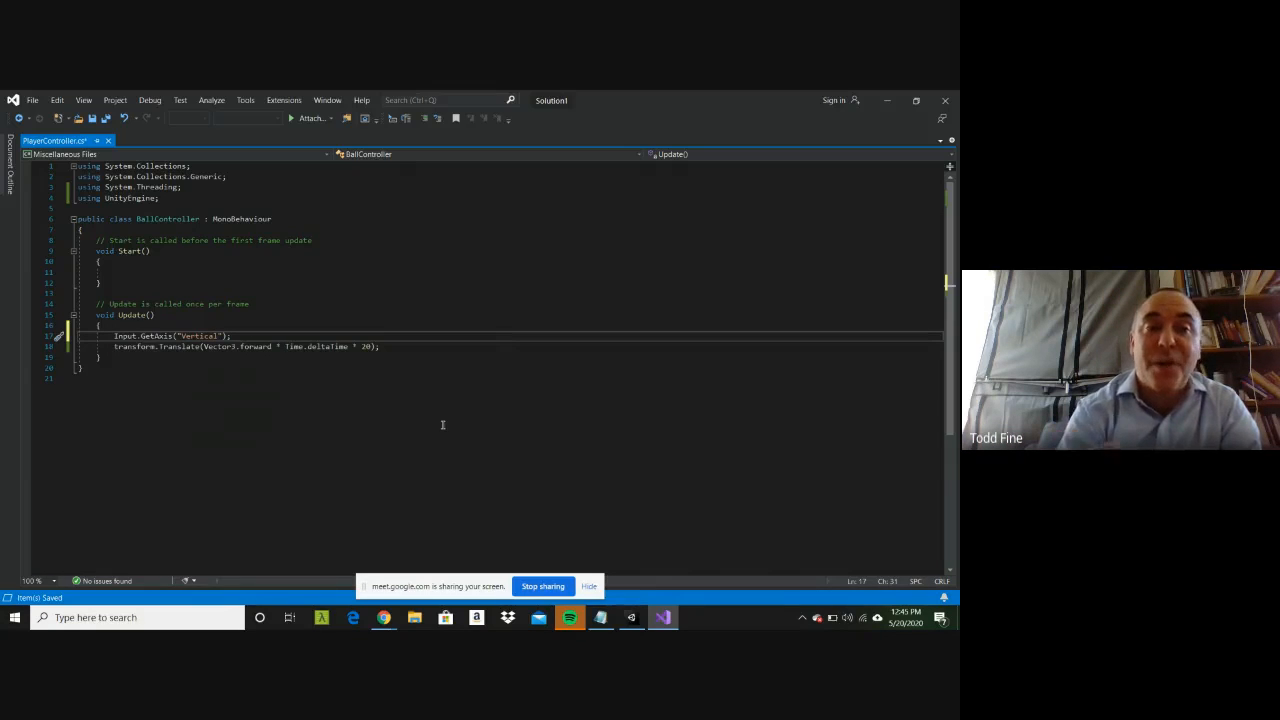
key(Up)
key(Up)
key(Up)
key(Up)
key(Up)
key(Up)
key(Up)
key(Up)
key(Up)
key(Up)
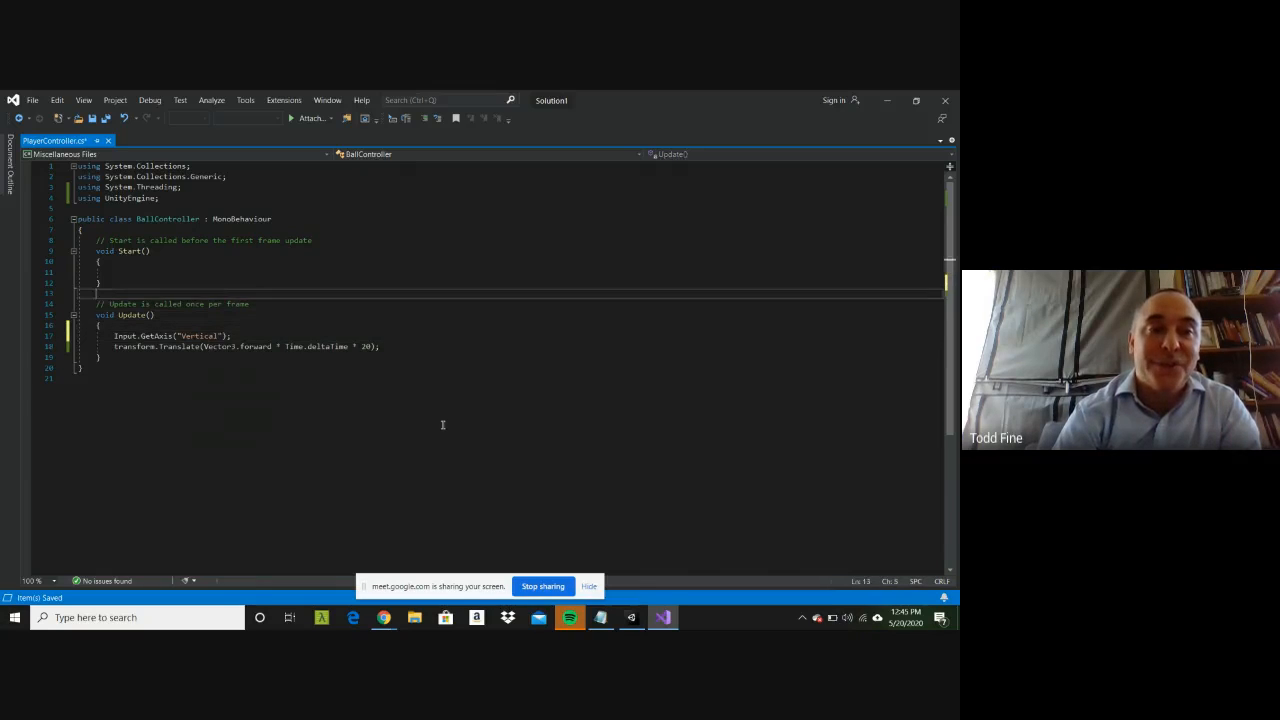
key(Return)
key(Return)
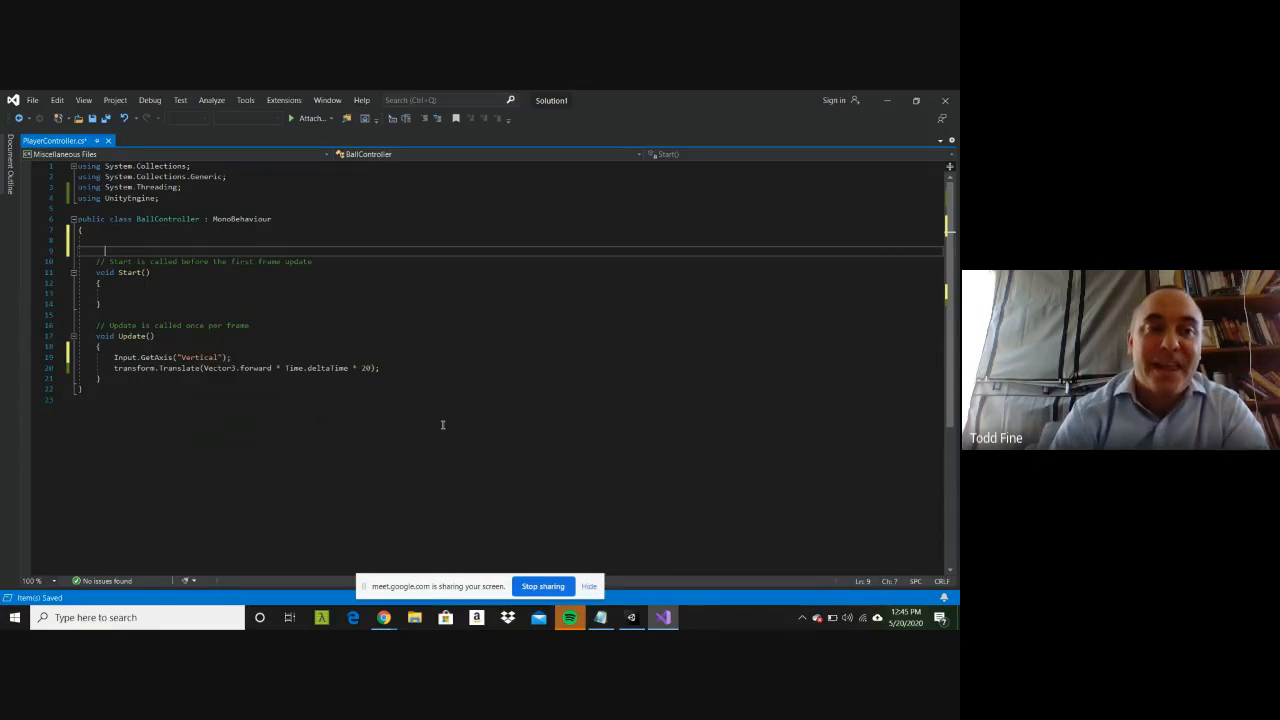
key(Up)
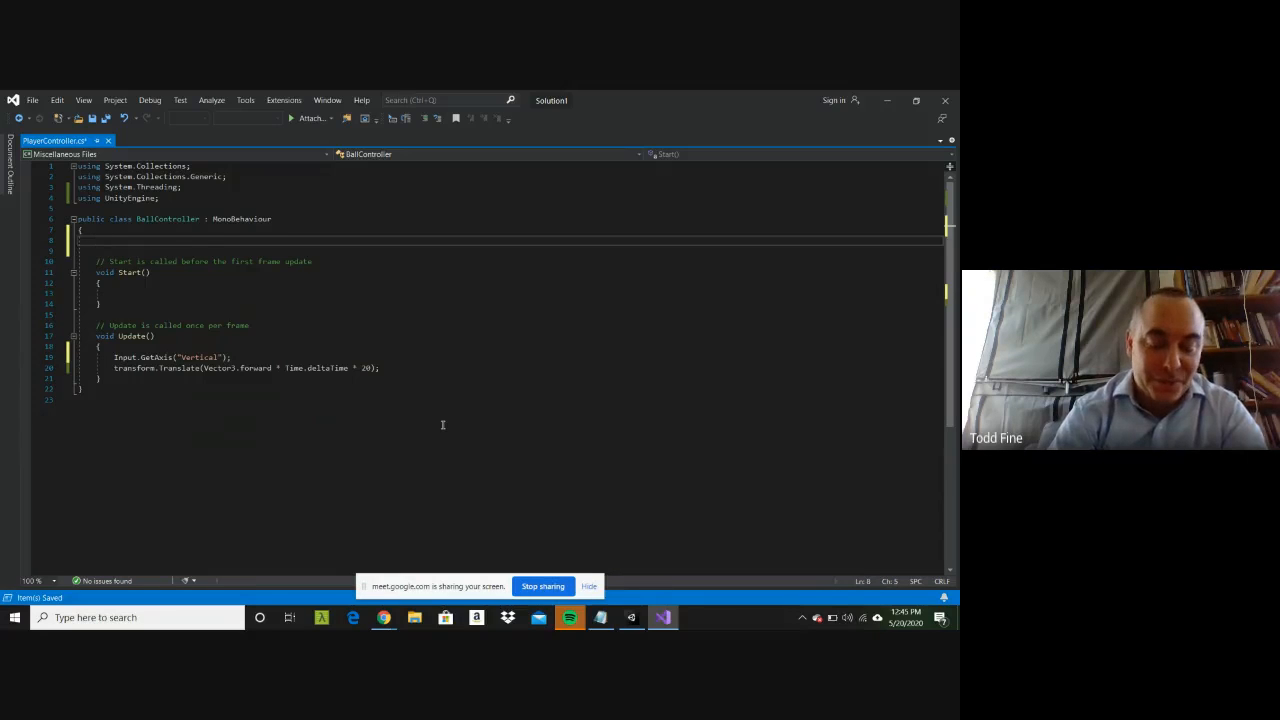
text(i)
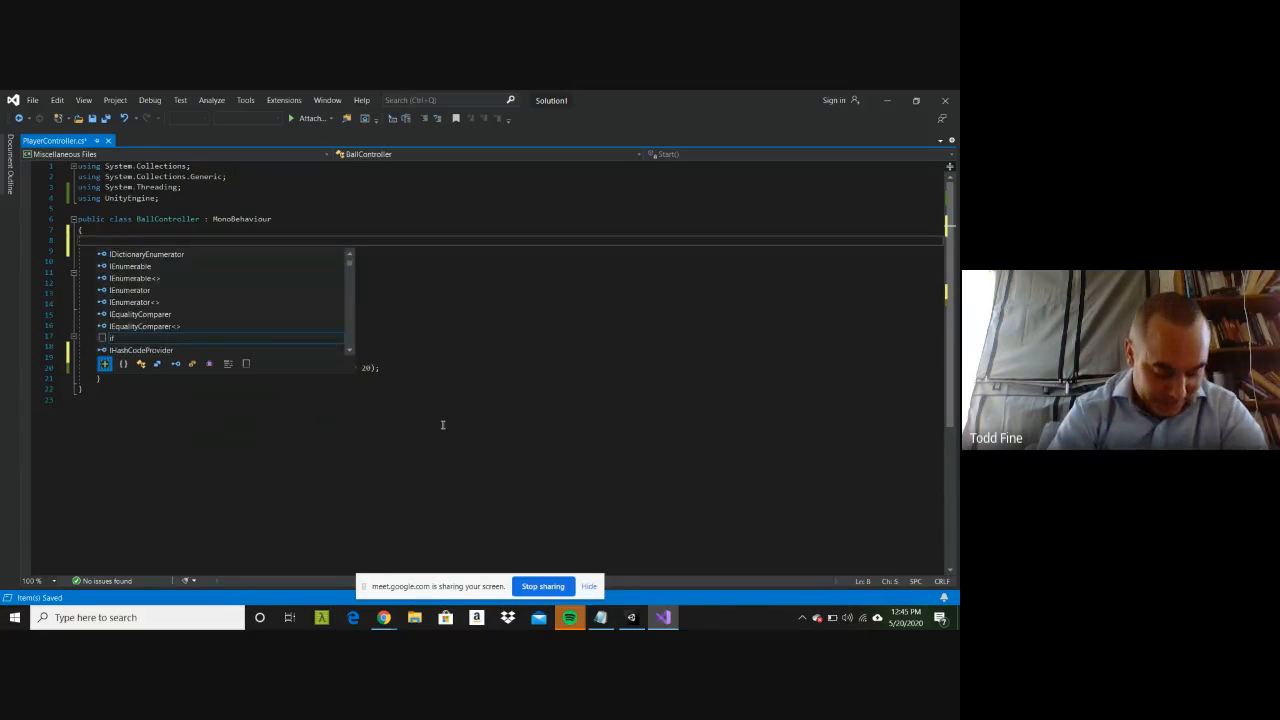
text(publiv)
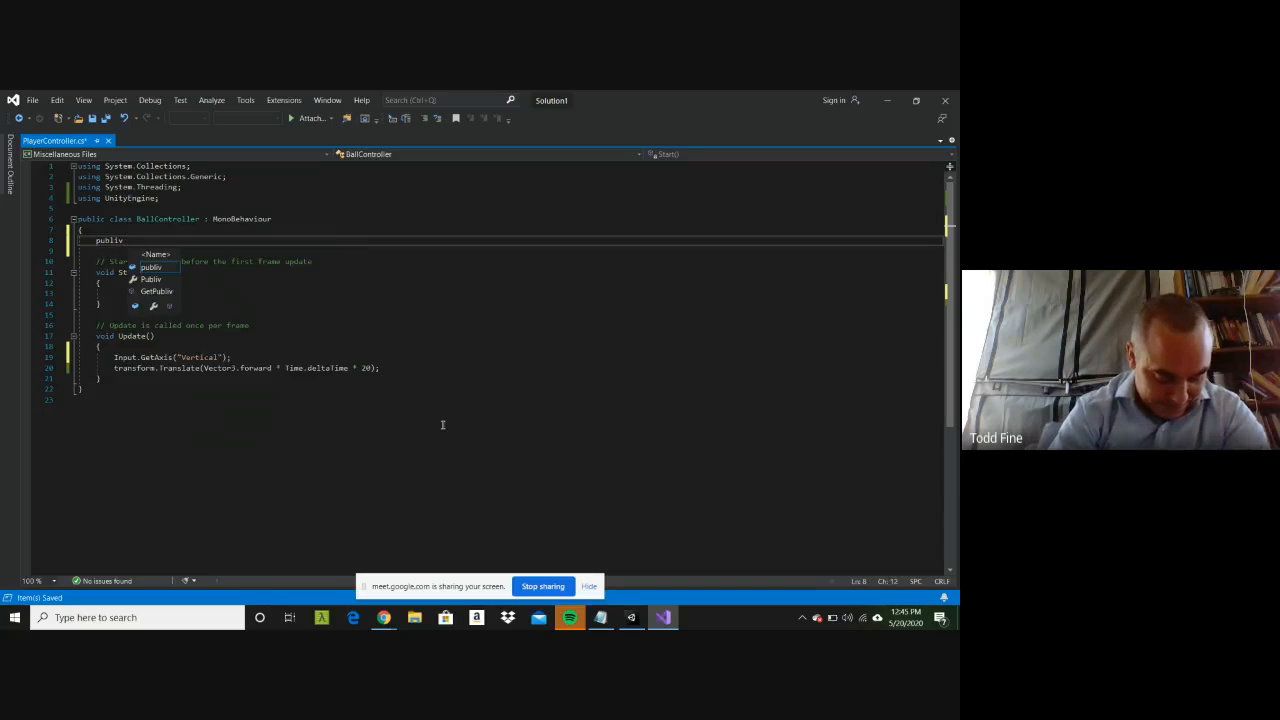
text( inpu)
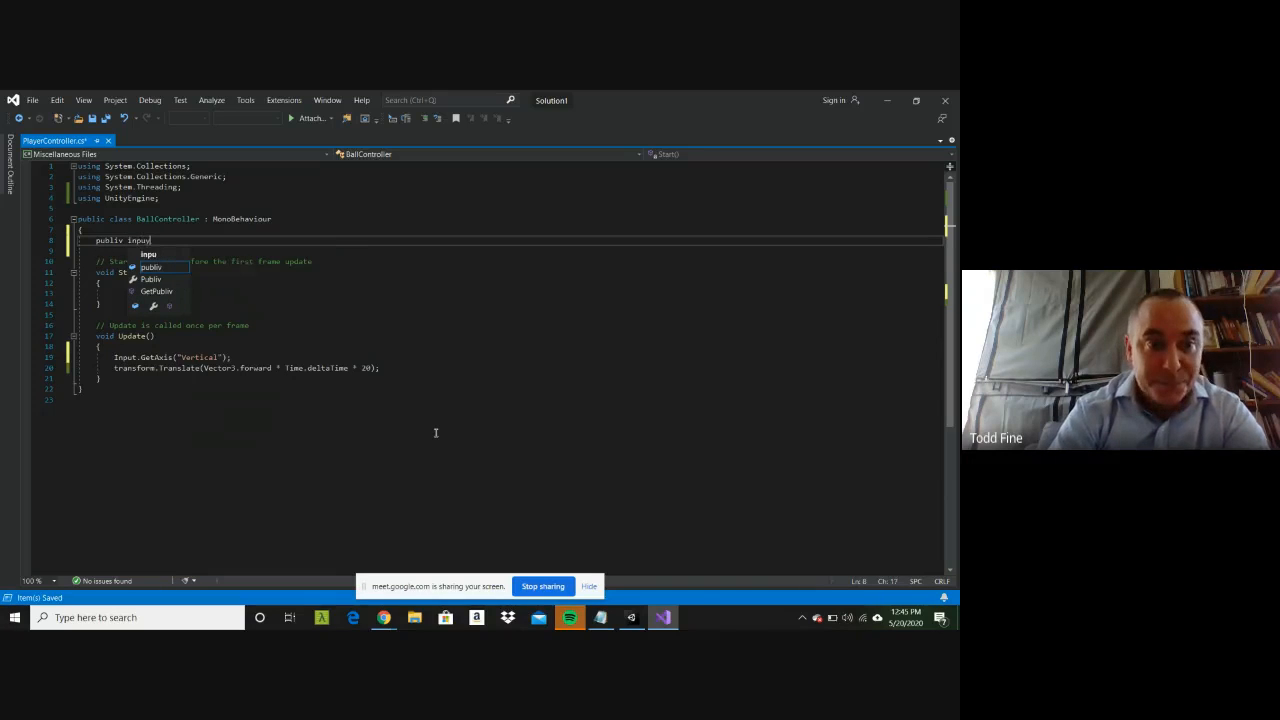
key(BackSpace)
key(BackSpace)
key(BackSpace)
key(BackSpace)
key(BackSpace)
key(BackSpace)
key(BackSpace)
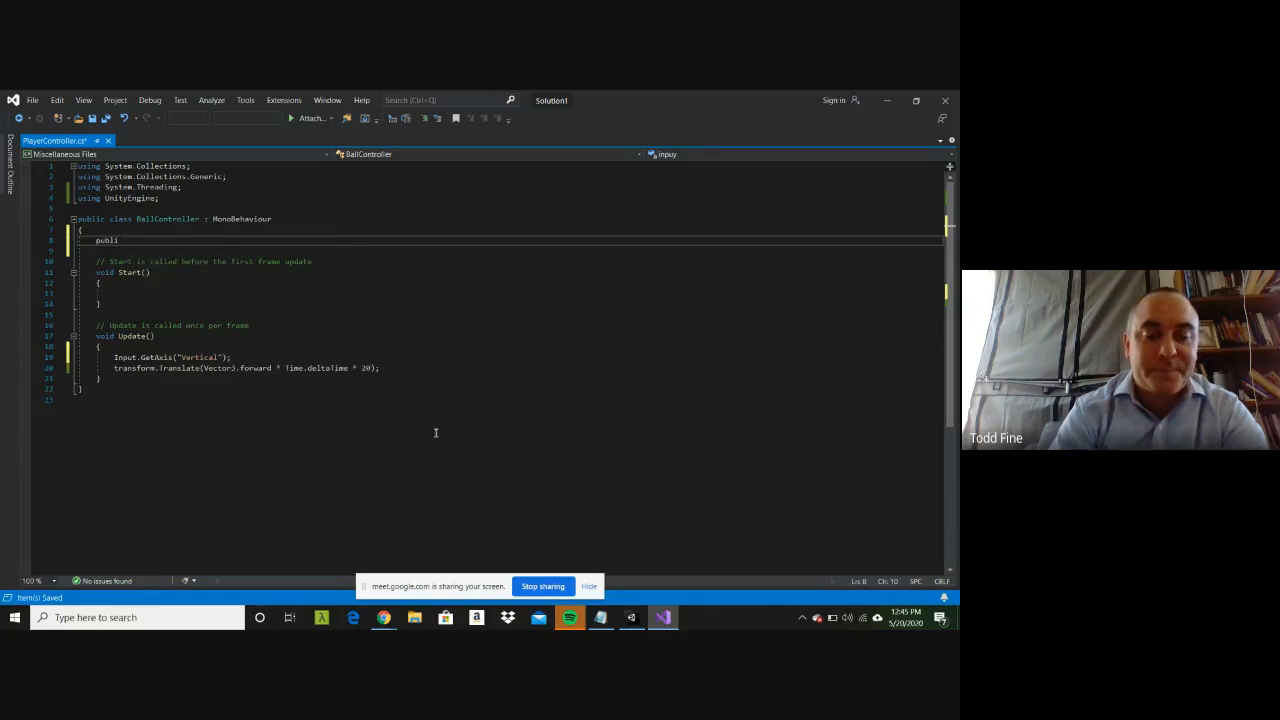
text(c float)
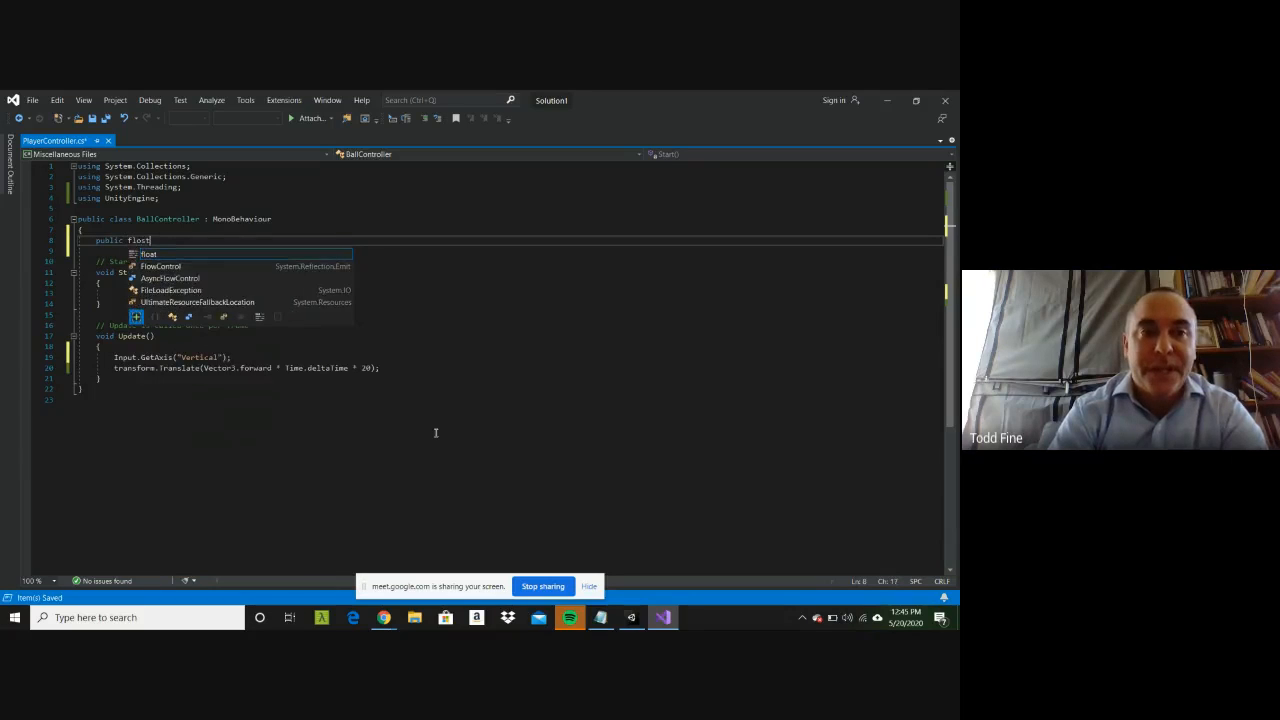
text( input;)
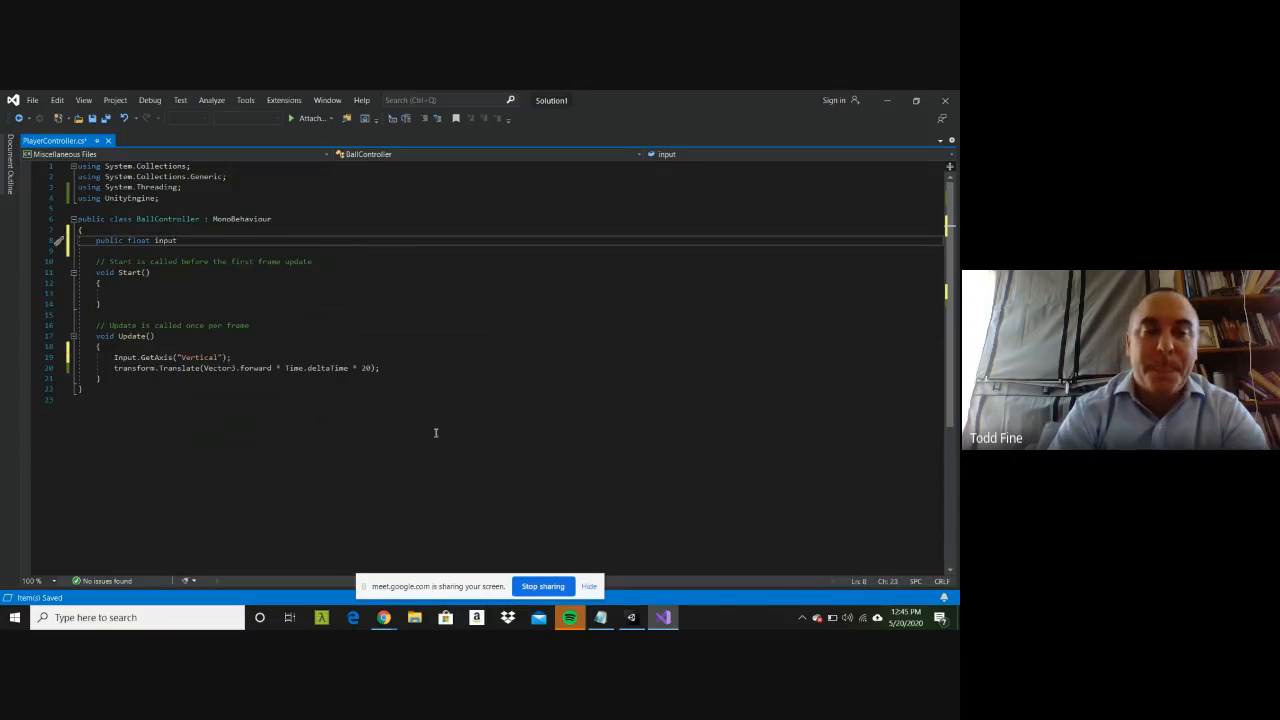
key(Return)
Step: Assign the Input.GetAxis("Vertical") result in Update to the input variable
key(Down)
key(Down)
key(Down)
key(Down)
key(Down)
key(Down)
key(Down)
key(Down)
key(Down)
key(Down)
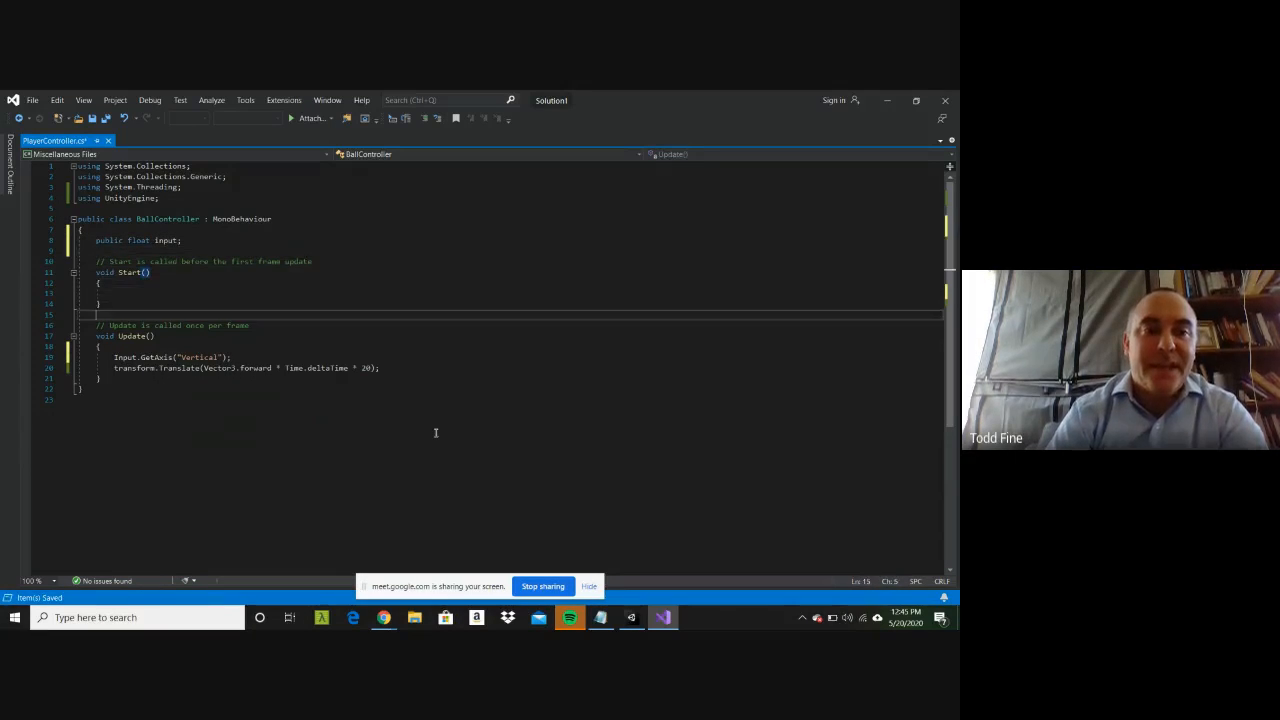
key(Home)
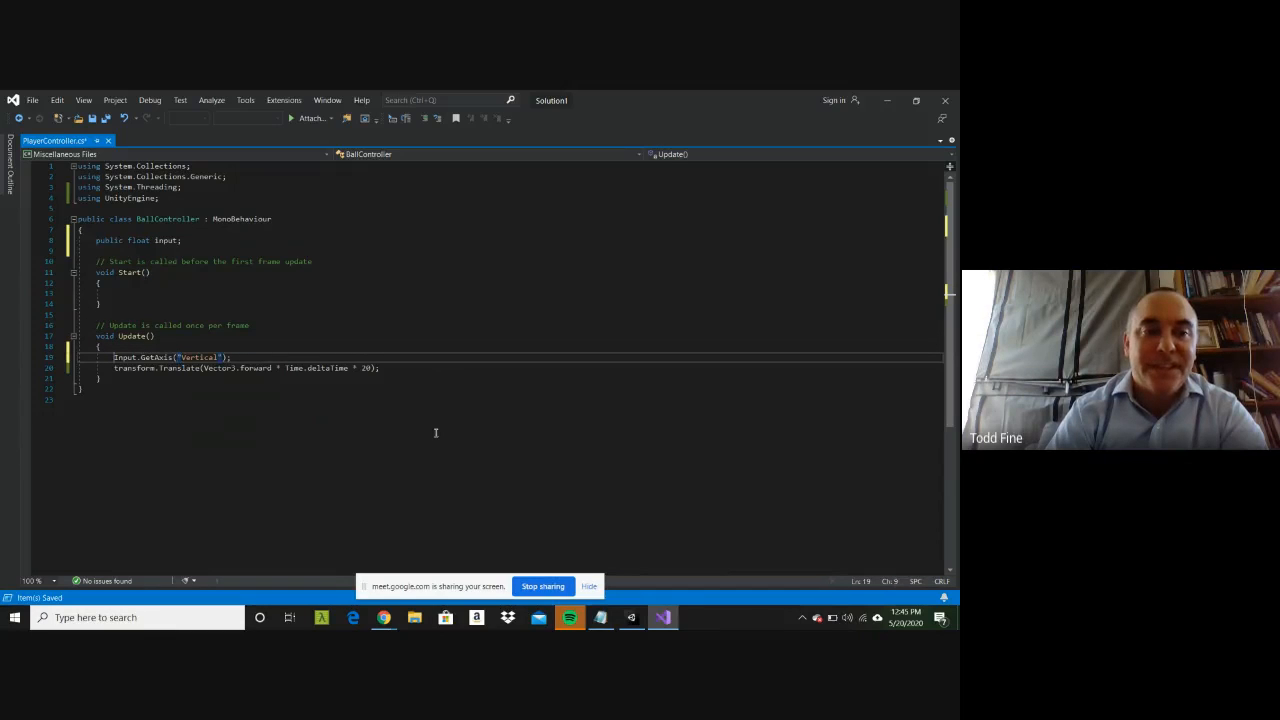
text(input )
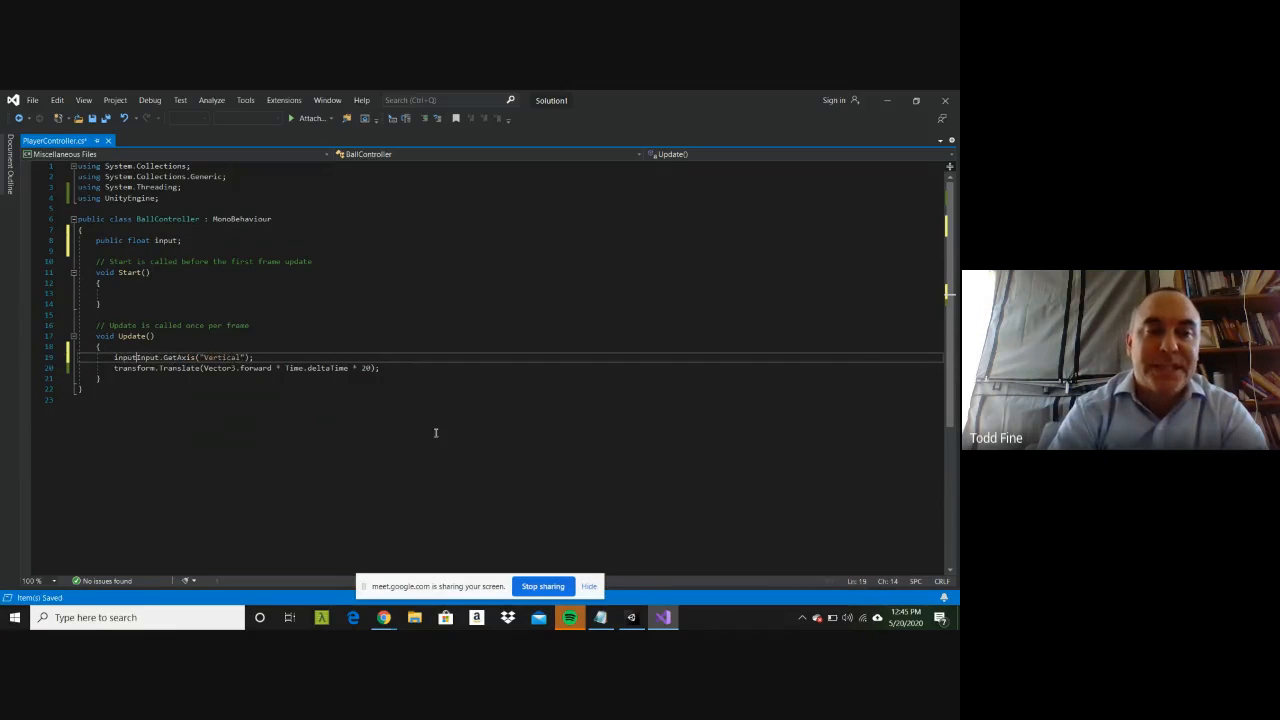
text(=)
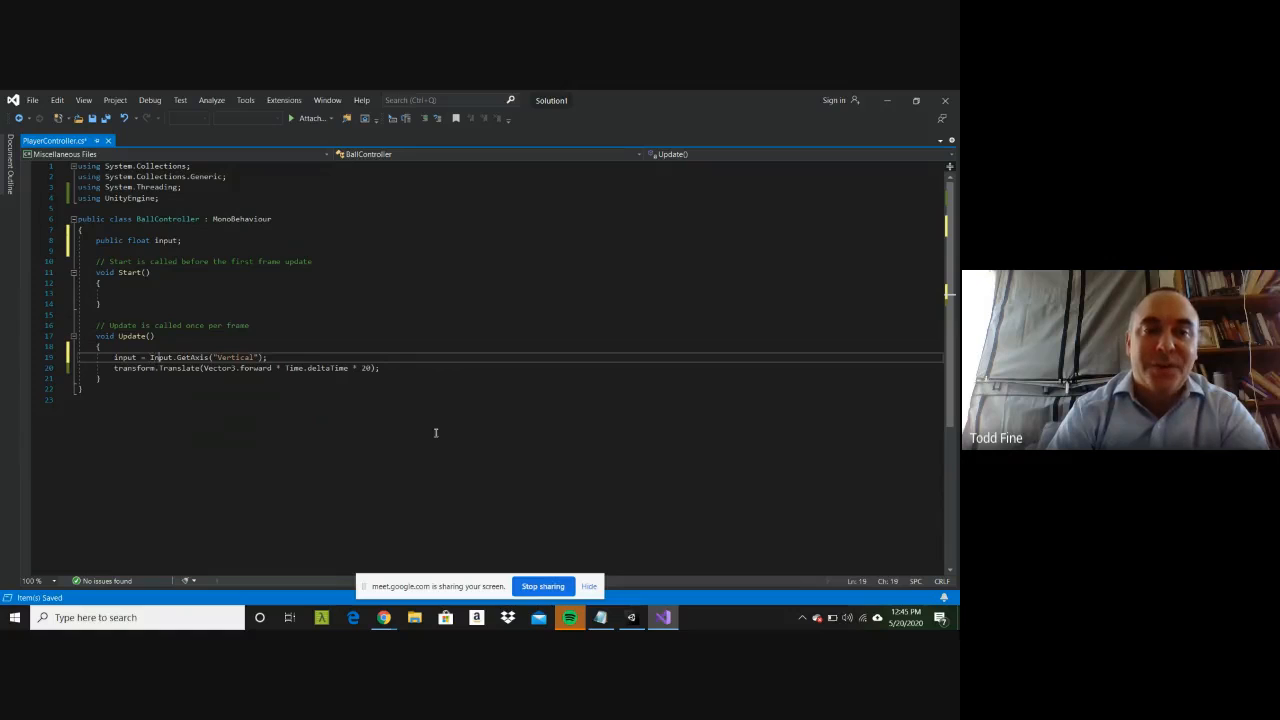
Step: Multiply the Translate movement by input after the factor 20, and save PlayerController.cs
key(Right)
key(Right)
key(Right)
key(Right)
key(Right)
key(Right)
key(Right)
key(Down)
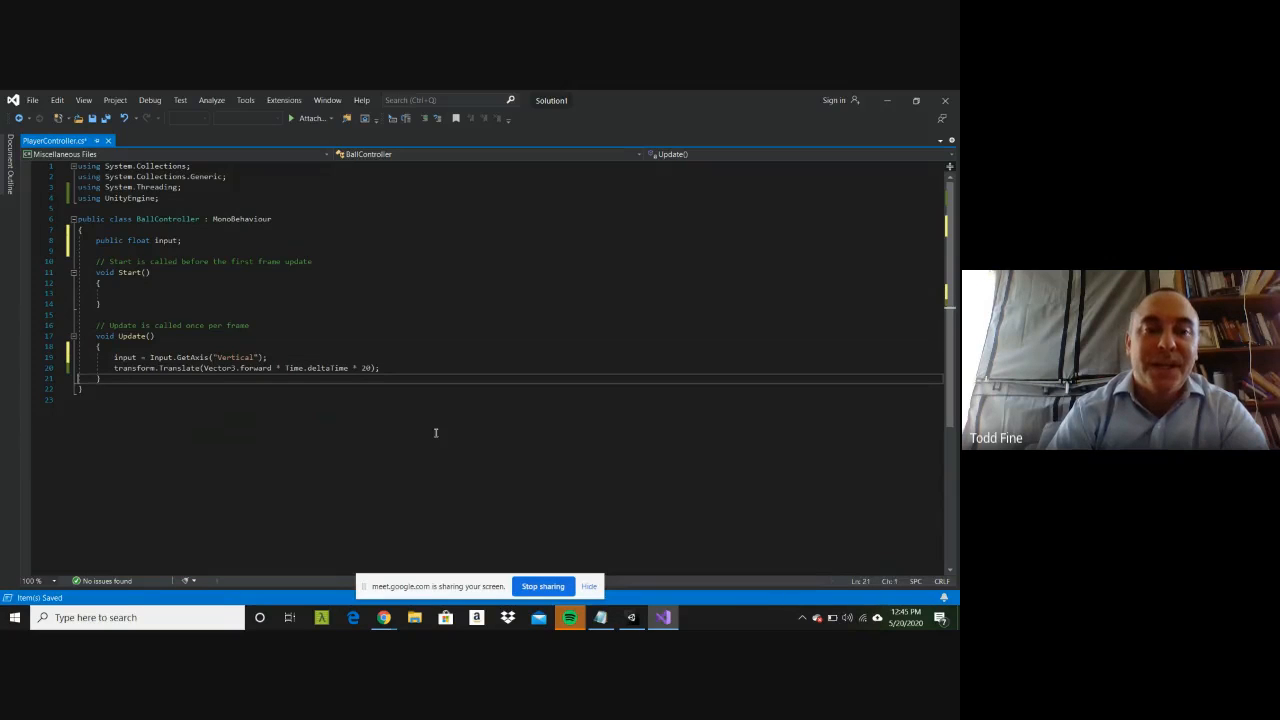
key(Up)
key(End)
key(Left)
key(Left)
text(()
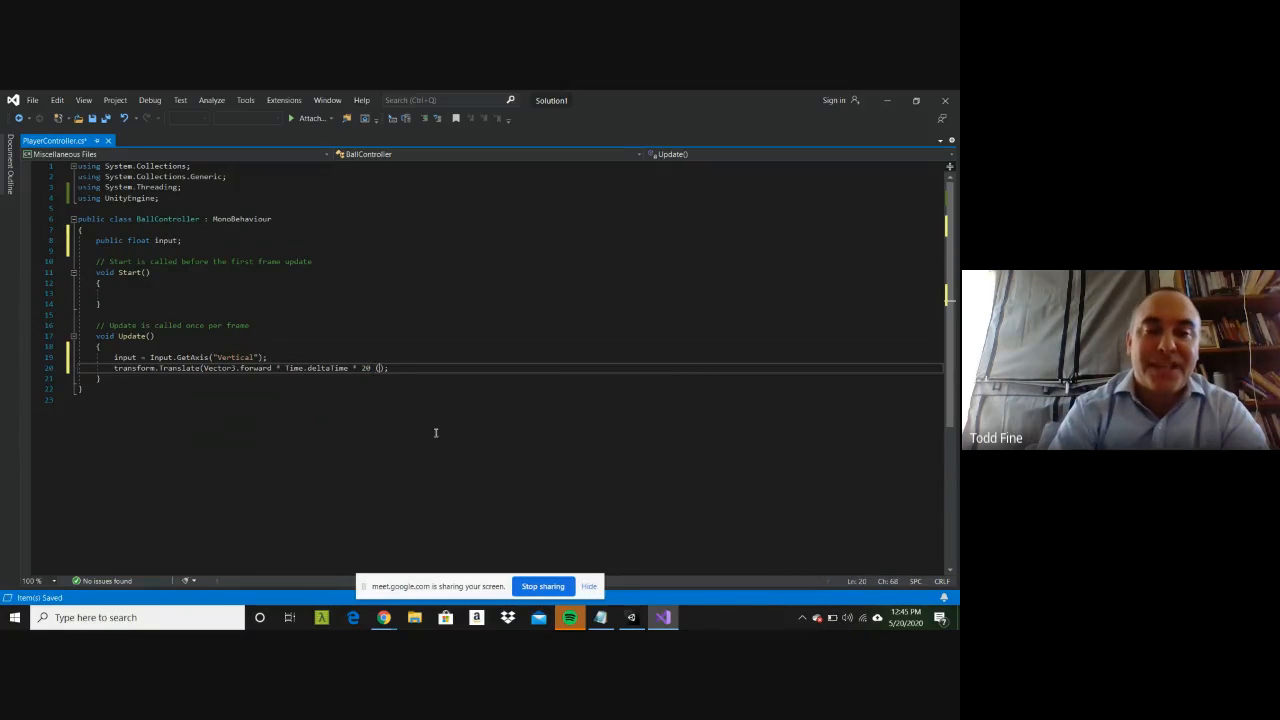
key(BackSpace)
text(* inpt)
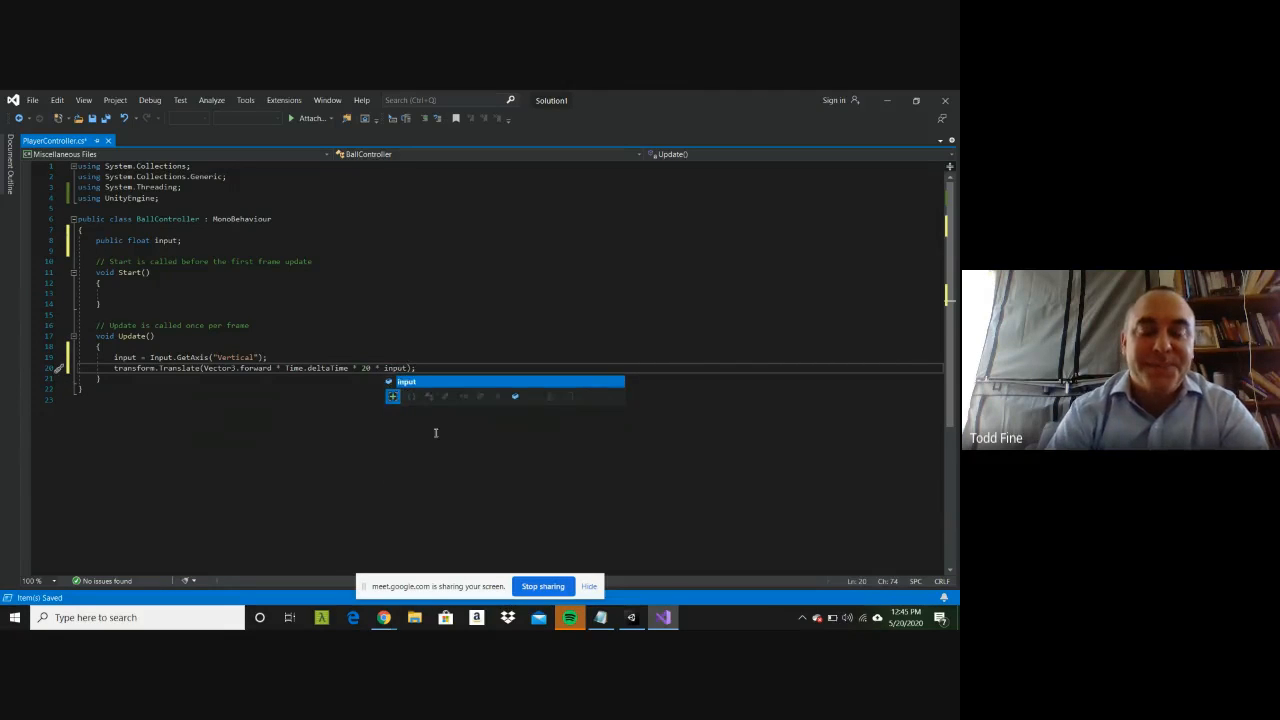
key(BackSpace)
text(ut)
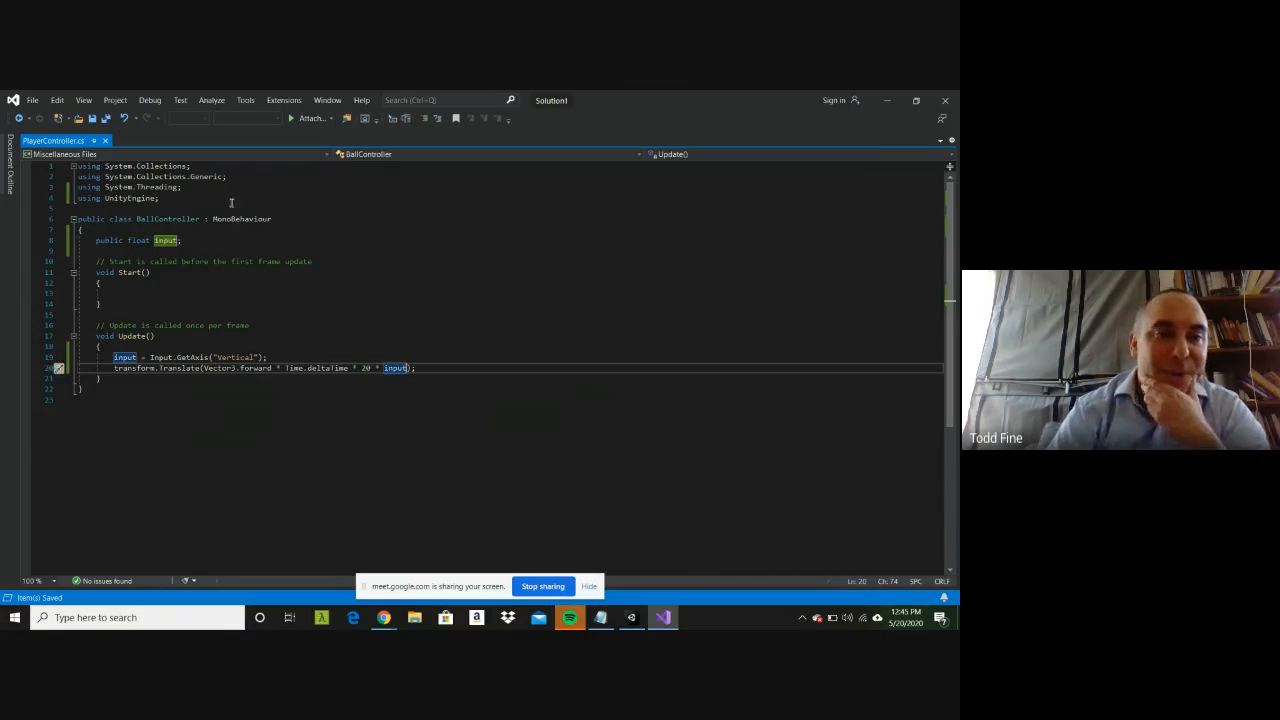
Step: Switch to Unity, run the scene to test the Player's movement, and stop playback
click(371, 322)
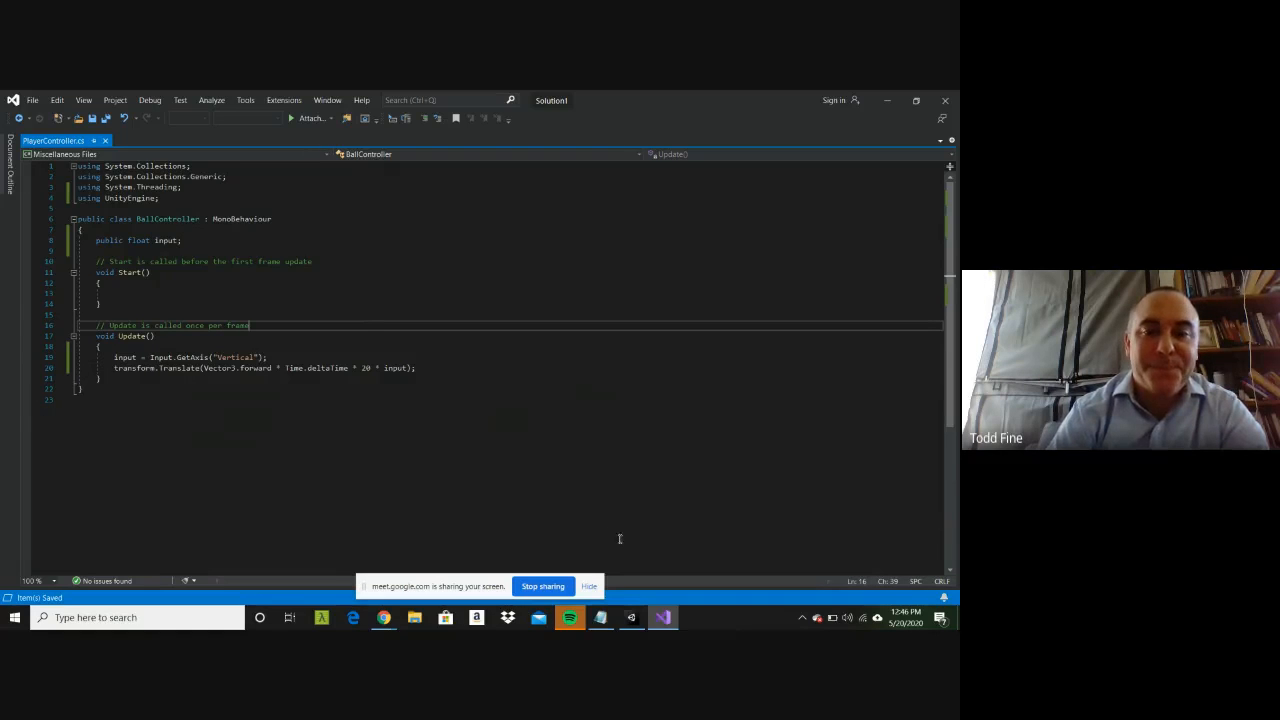
click(384, 617)
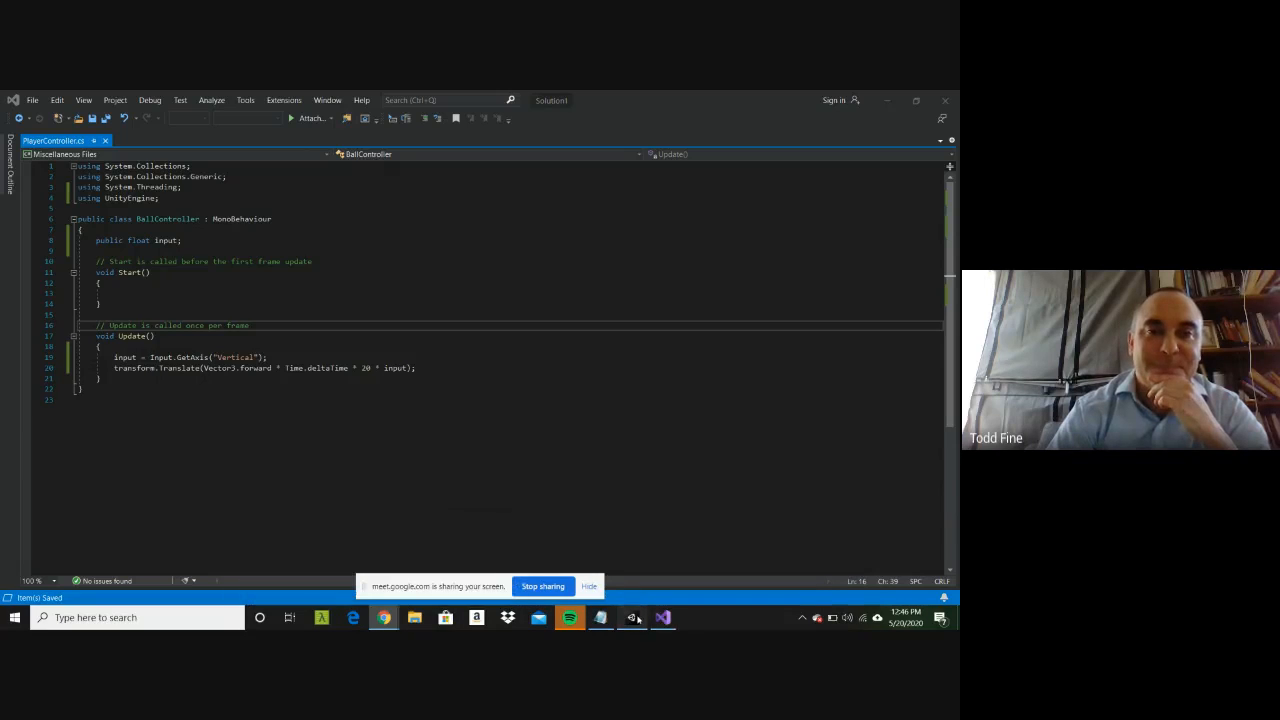
click(632, 617)
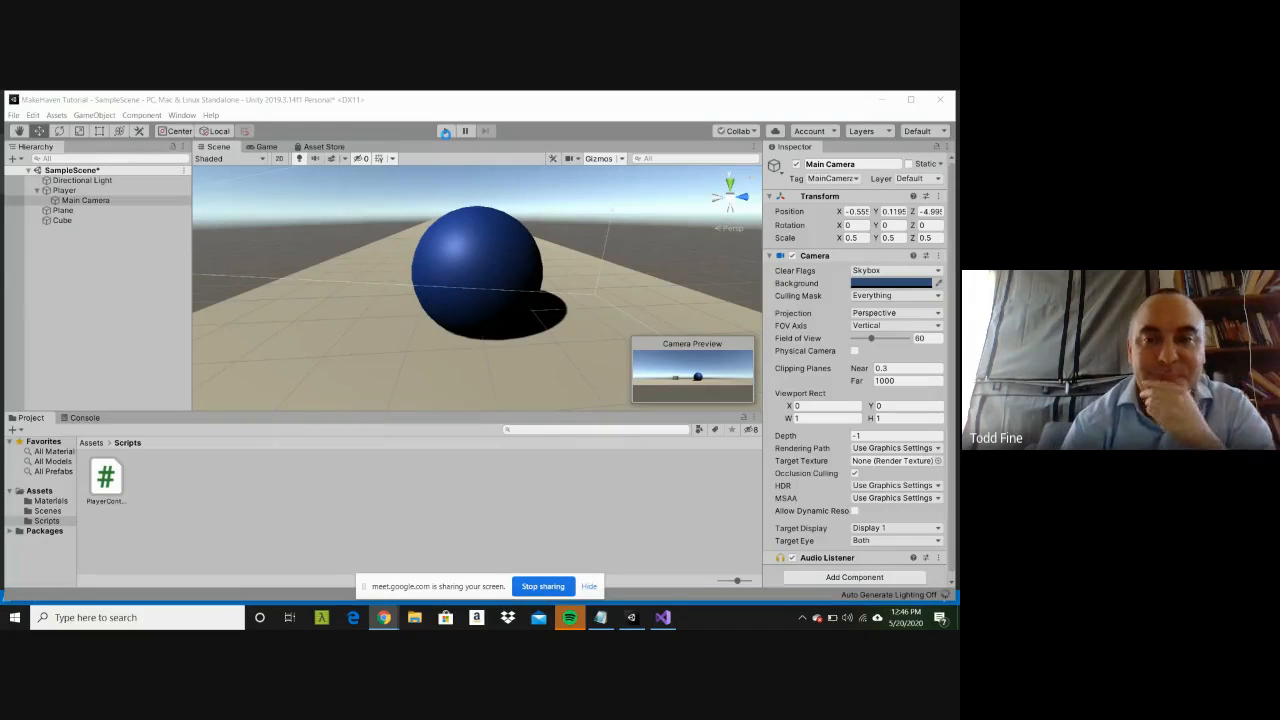
click(446, 132)
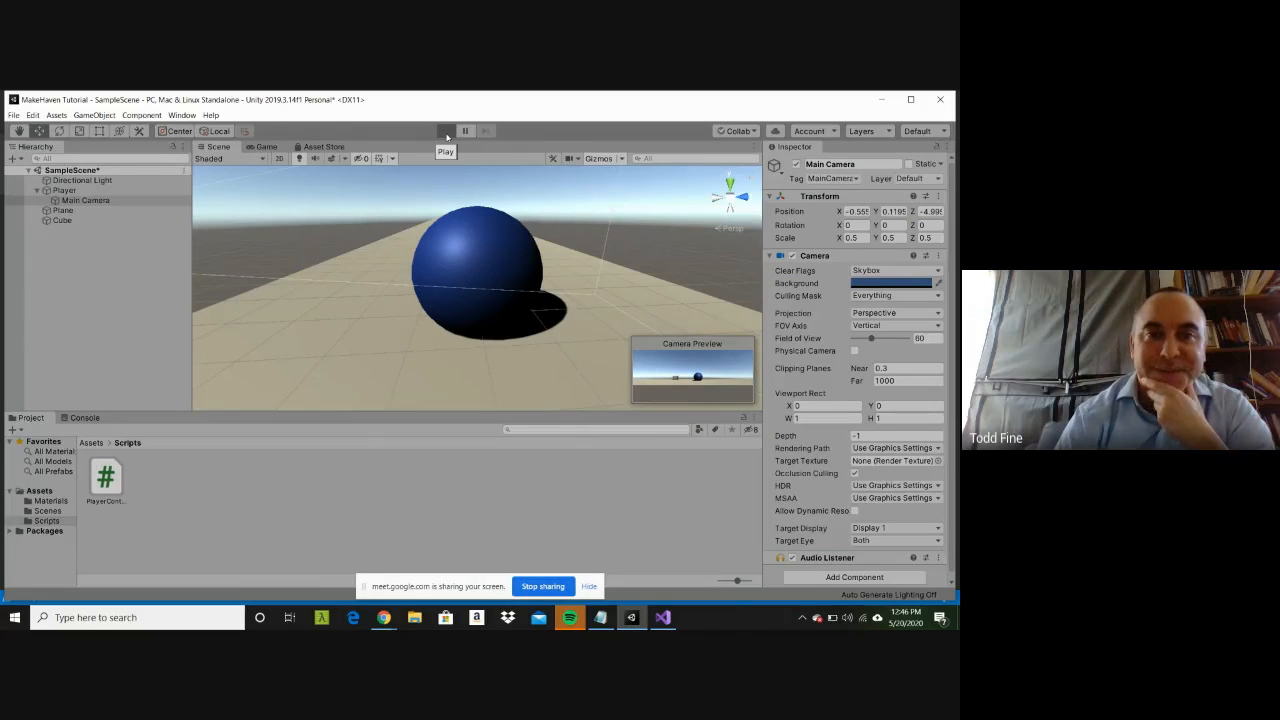
click(446, 131)
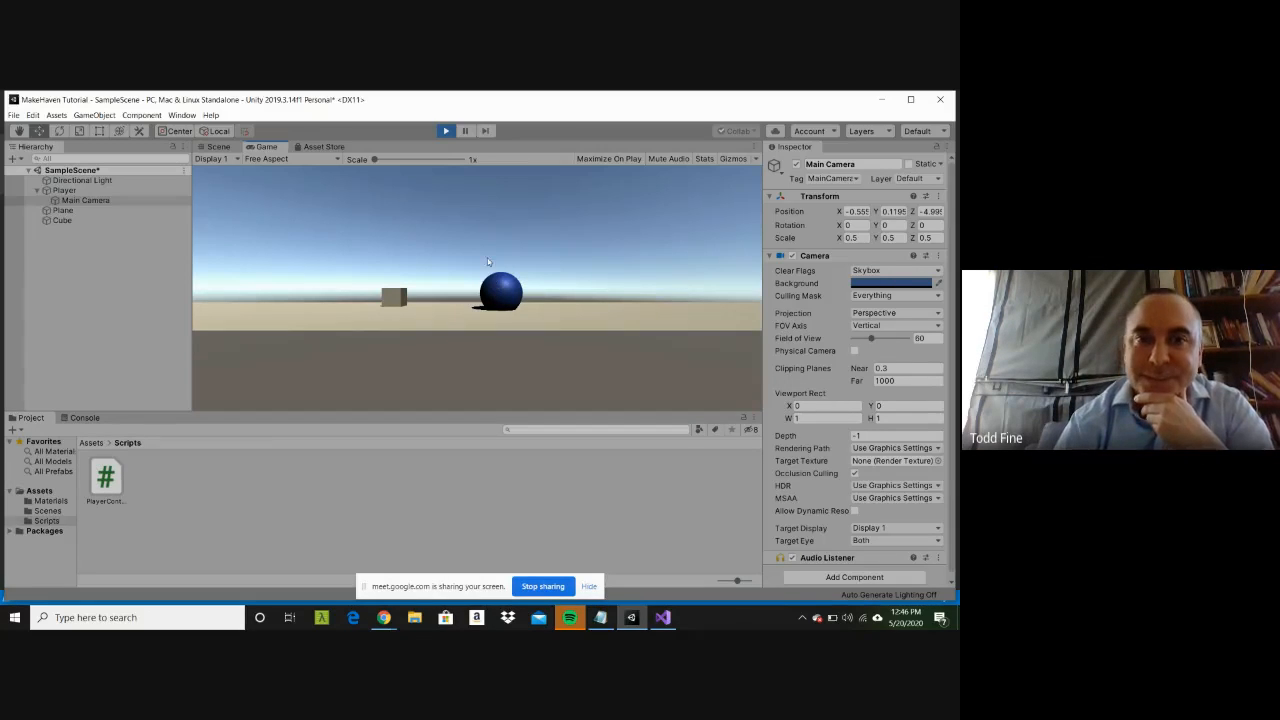
click(446, 131)
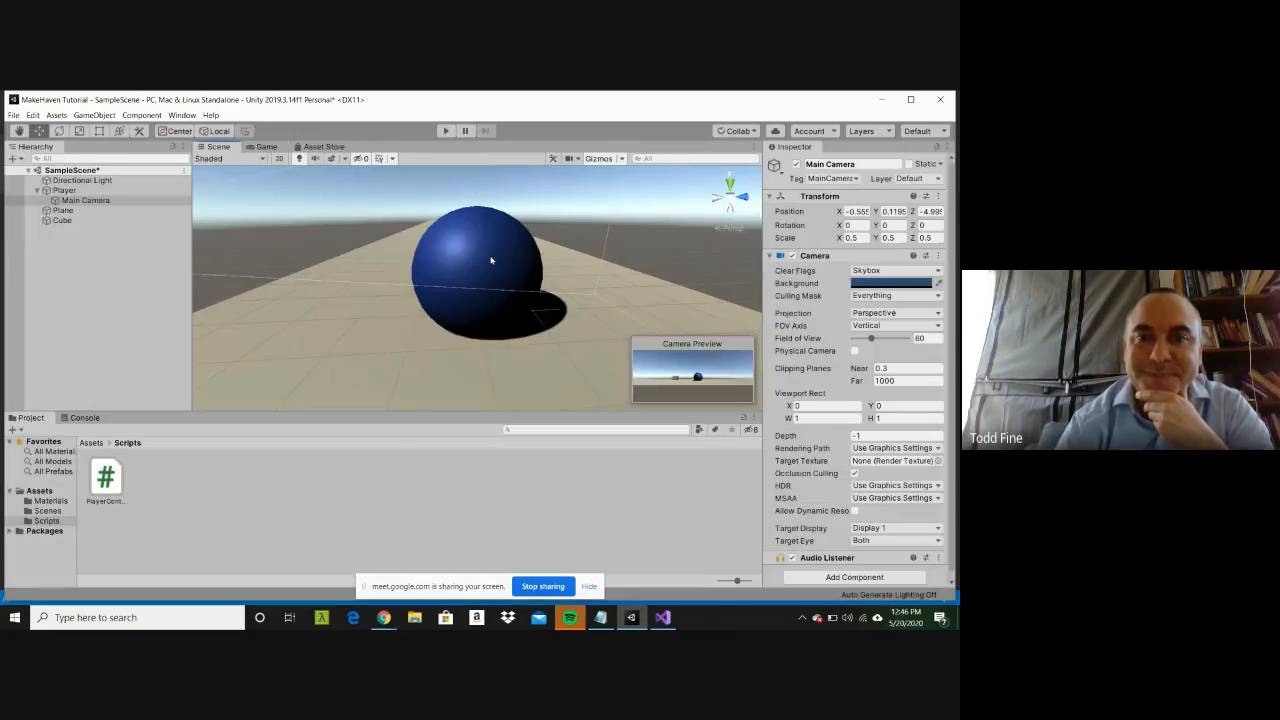
Step: Raise the Player sphere to about Y 0.932 and add a Rigidbody component to it
click(491, 261)
drag(478, 230, 479, 219)
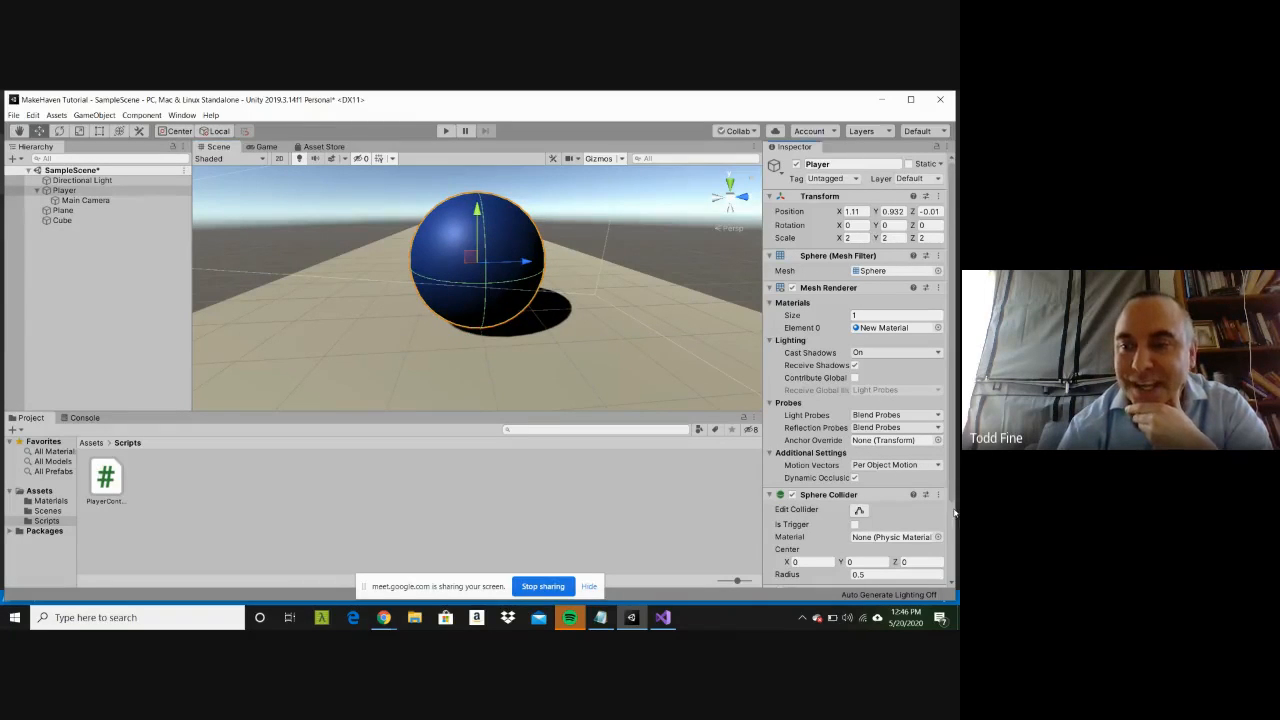
scroll(953, 513, down, 2)
scroll(953, 513, down, 2)
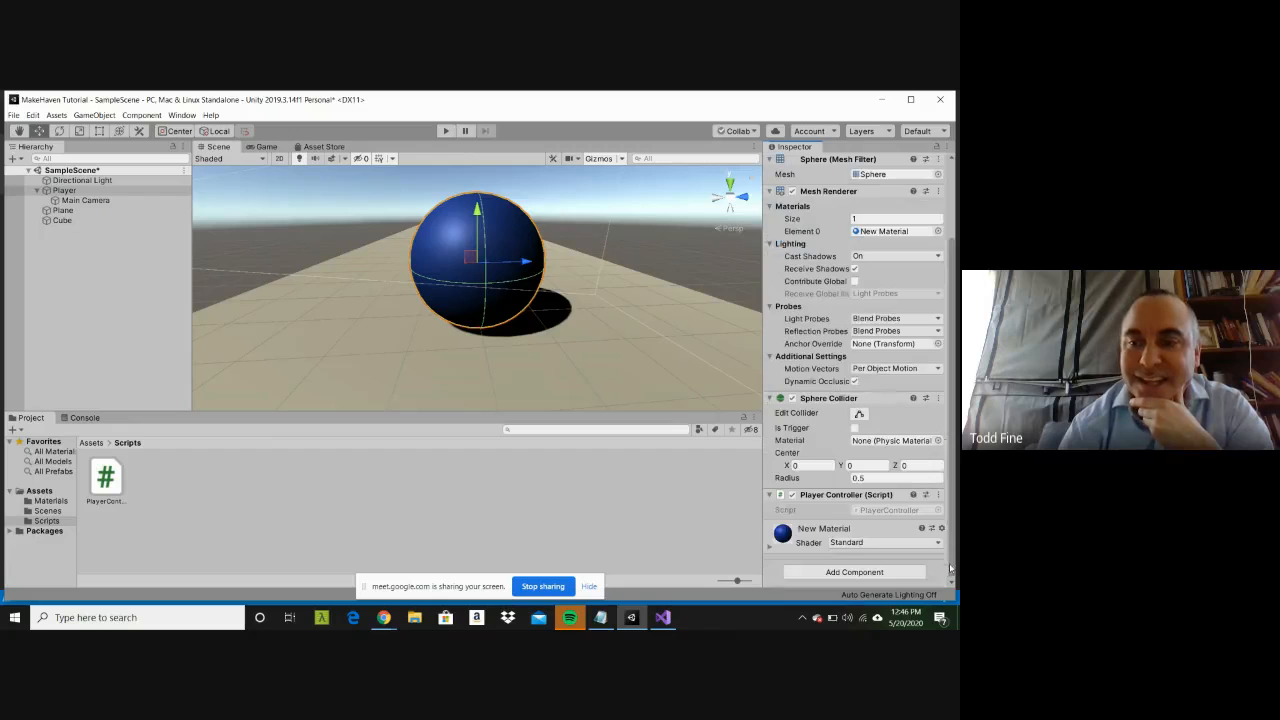
click(889, 573)
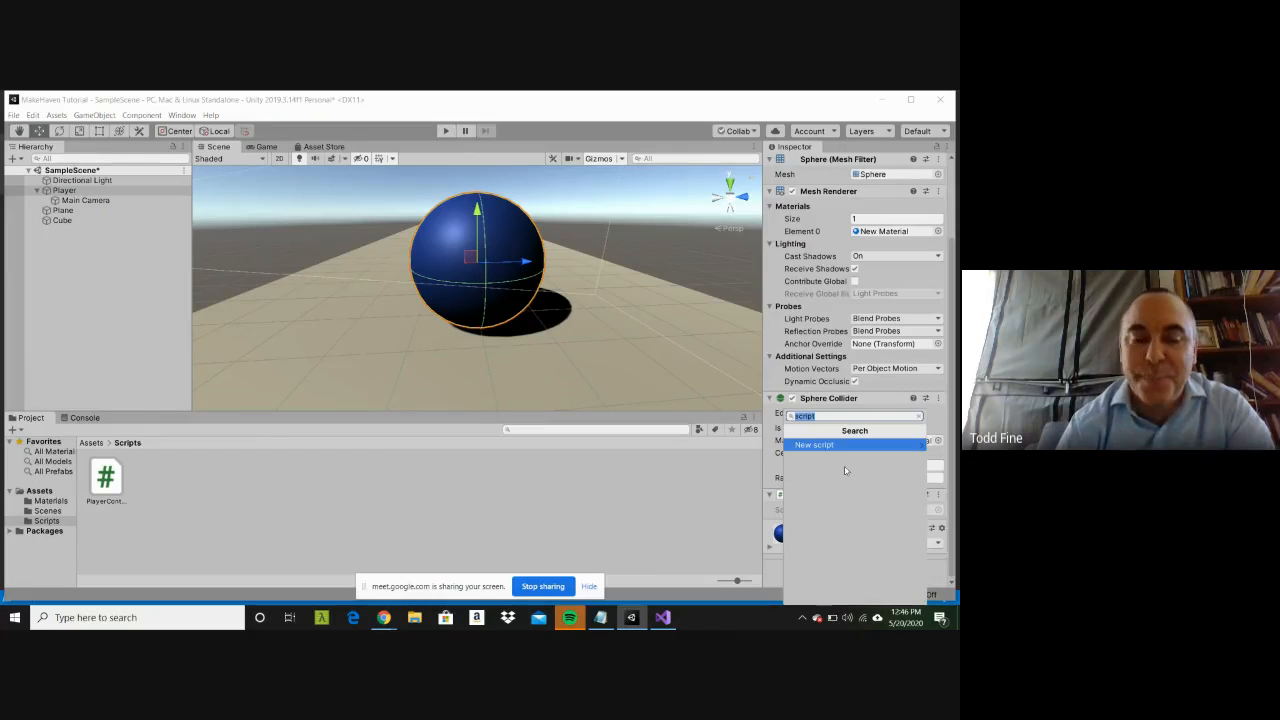
text(rigi)
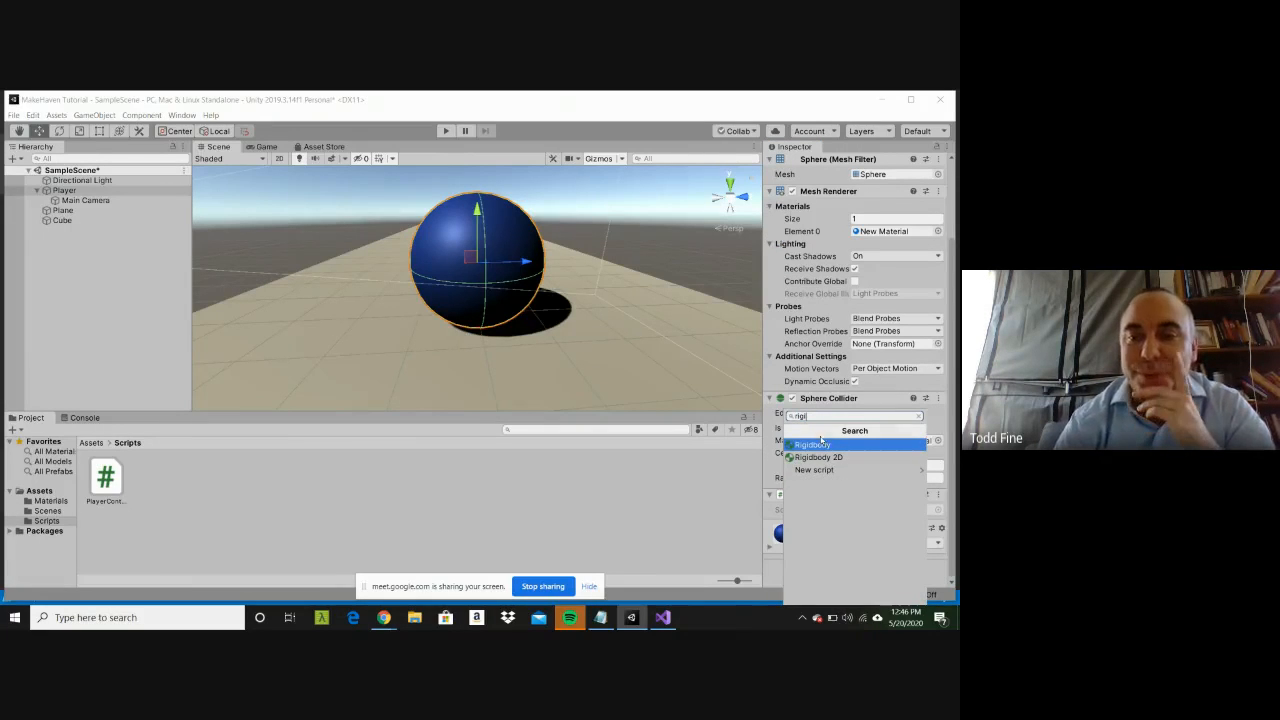
click(820, 446)
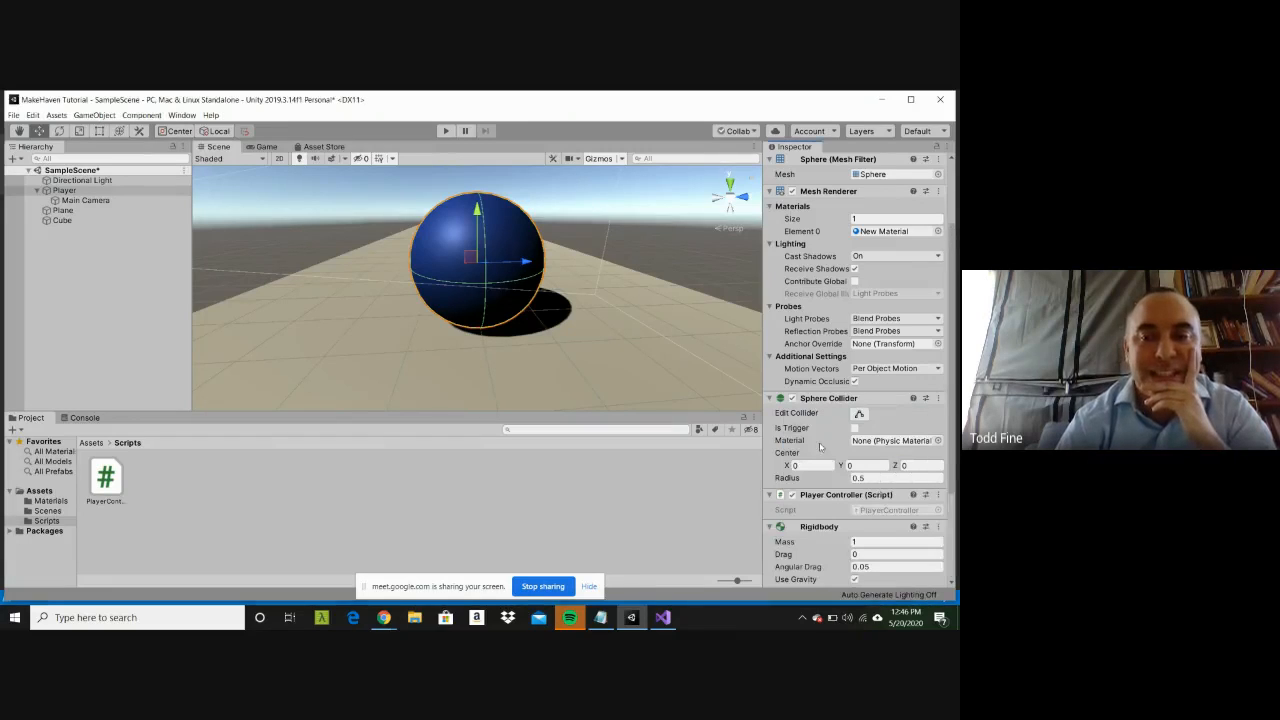
Step: Add a Rigidbody component to the Plane and look through its settings
click(559, 358)
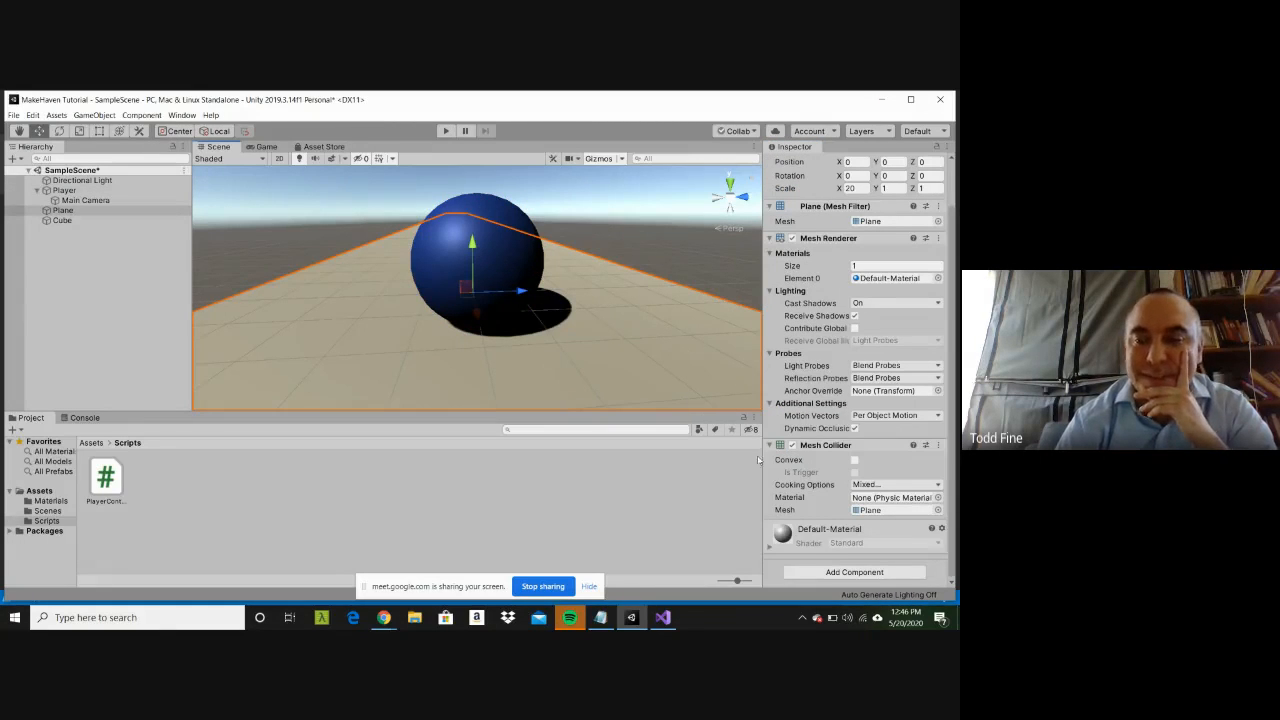
click(902, 573)
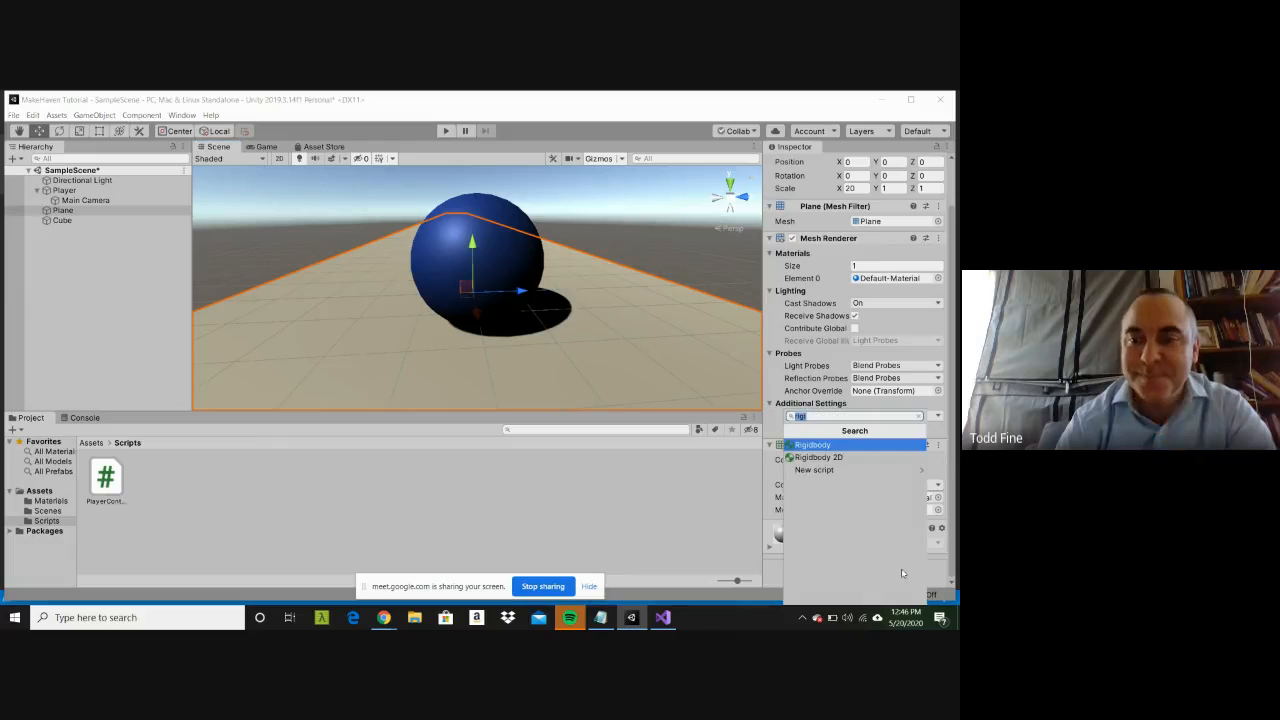
click(830, 446)
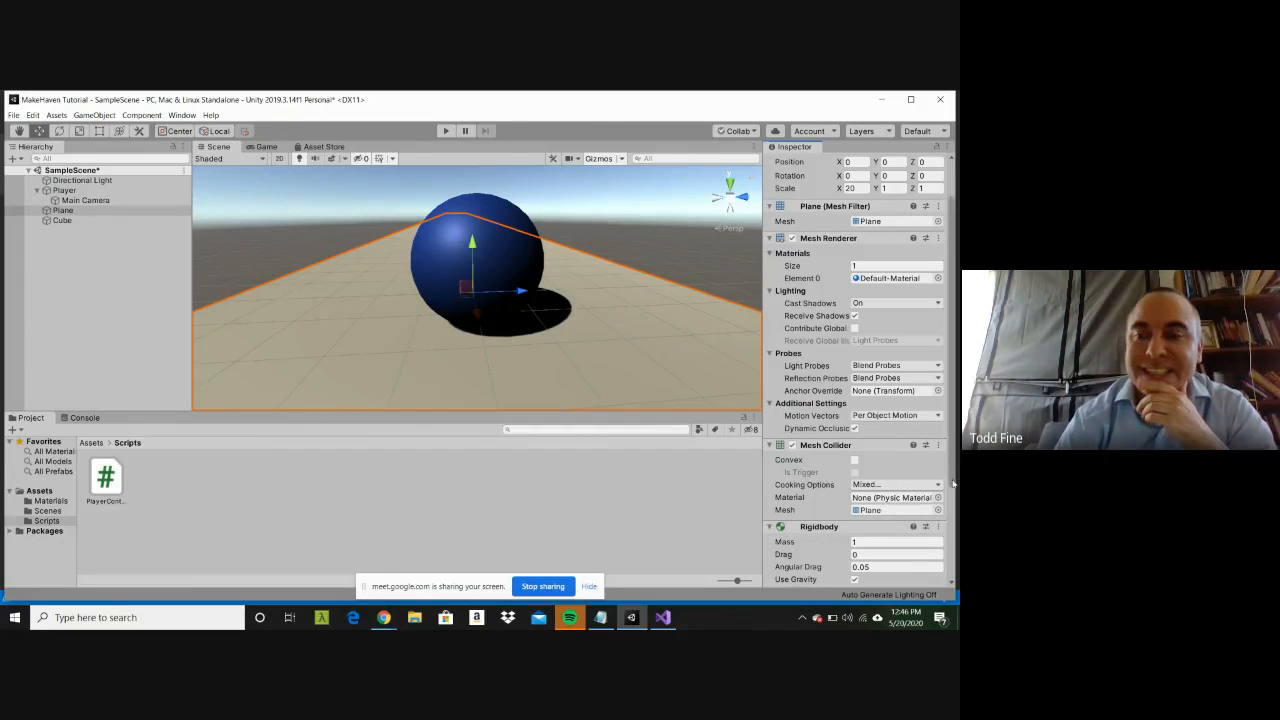
scroll(953, 514, down, 1)
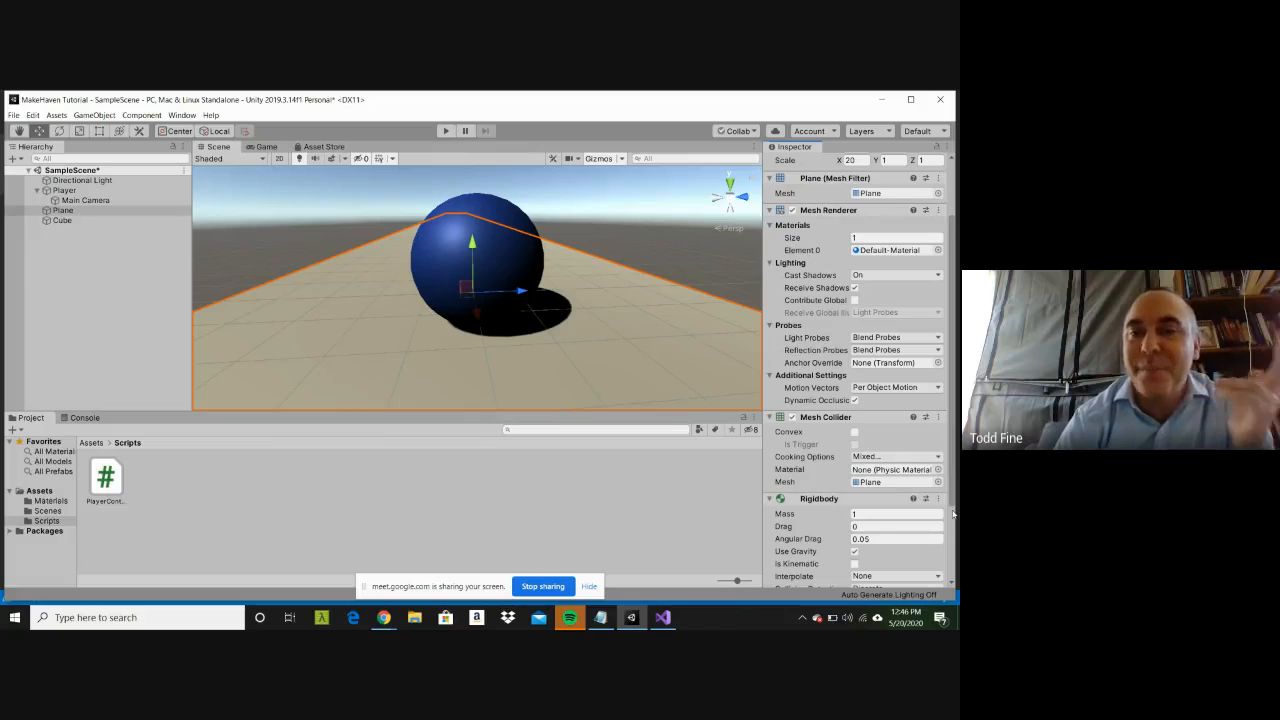
drag(953, 514, 953, 546)
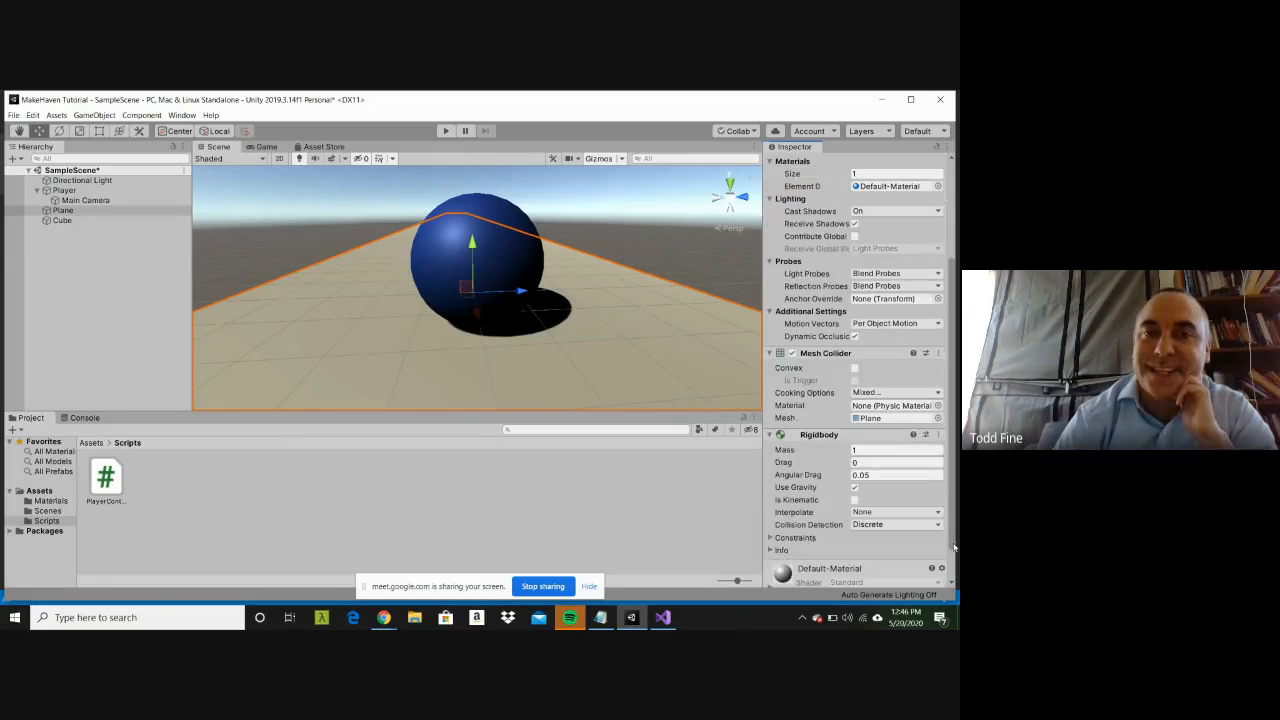
Step: Select the Player sphere, run the scene to test its physics on the Plane, and stop playback
click(477, 262)
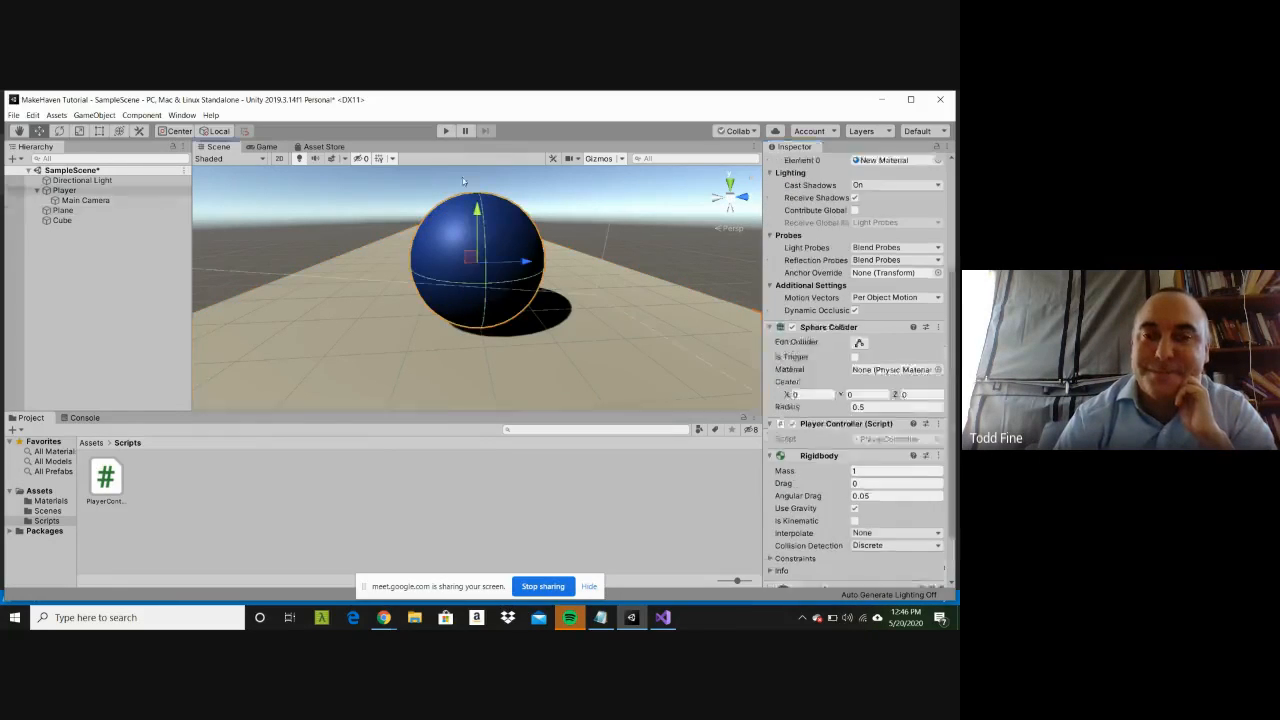
click(446, 131)
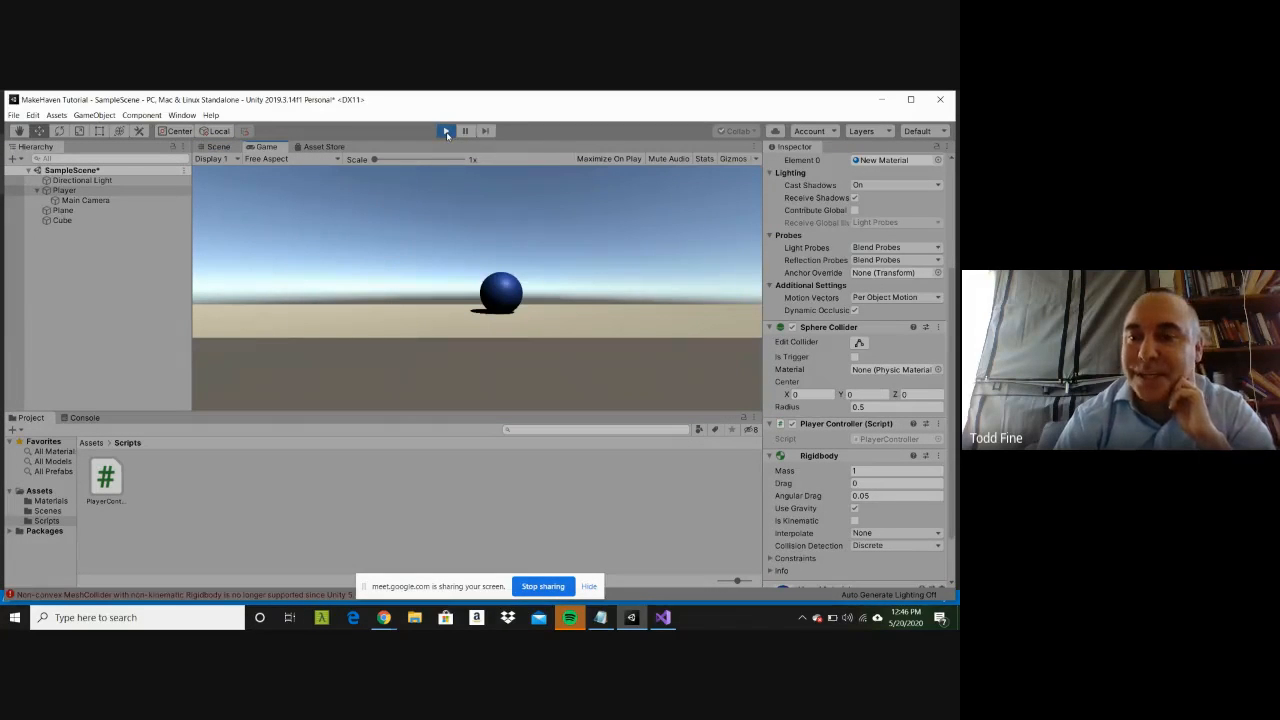
click(446, 131)
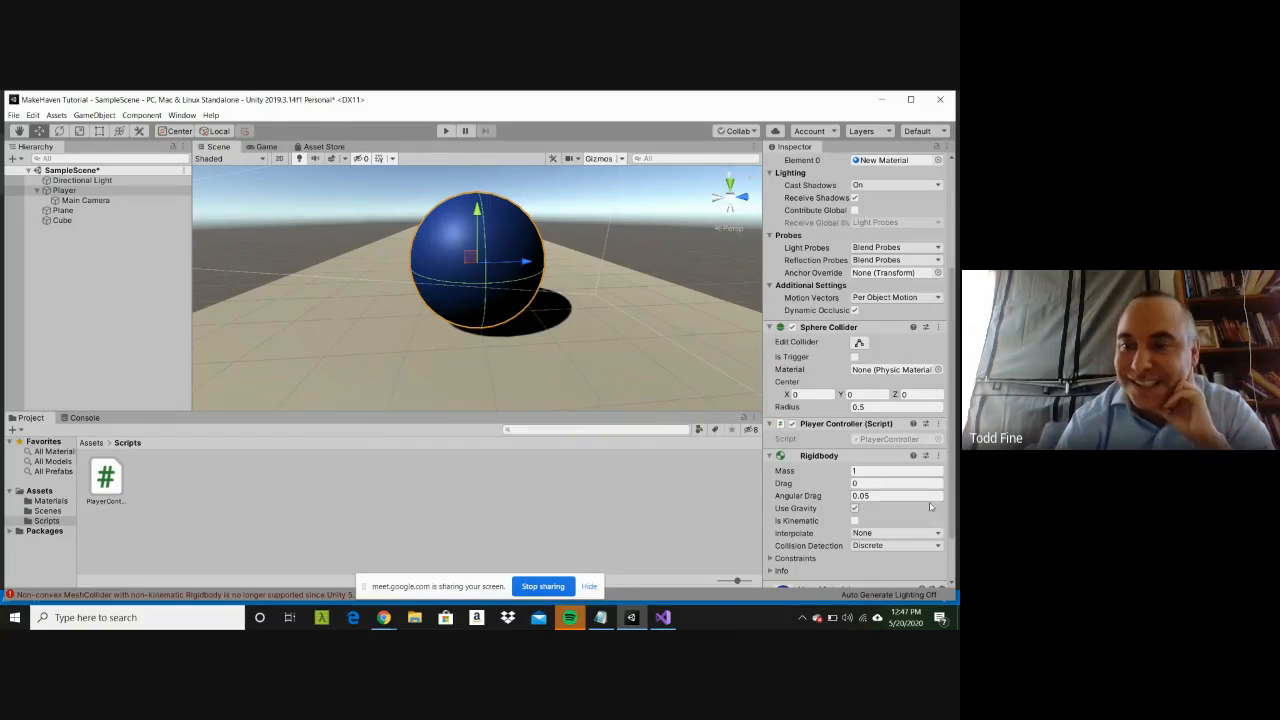
Step: Check the Plane's Mesh Collider and Rigidbody settings, and test-run the scene again with the Player selected
click(50, 191)
click(344, 354)
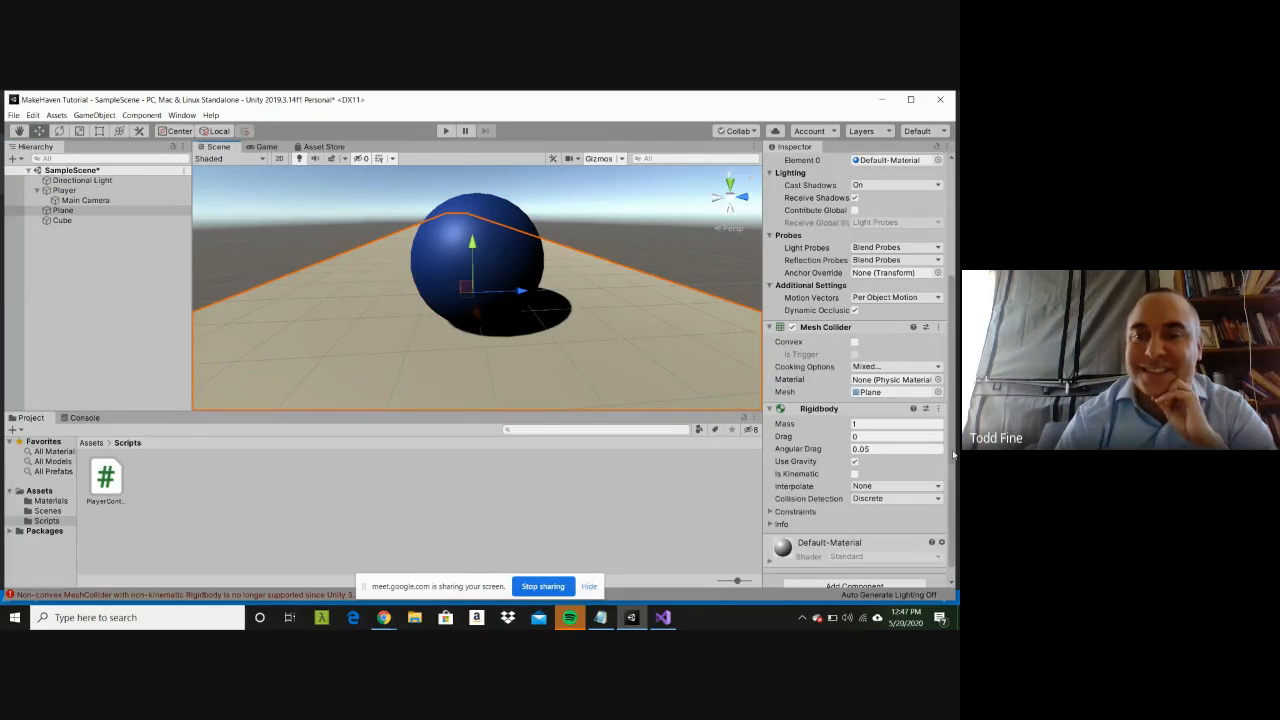
scroll(953, 478, down, 1)
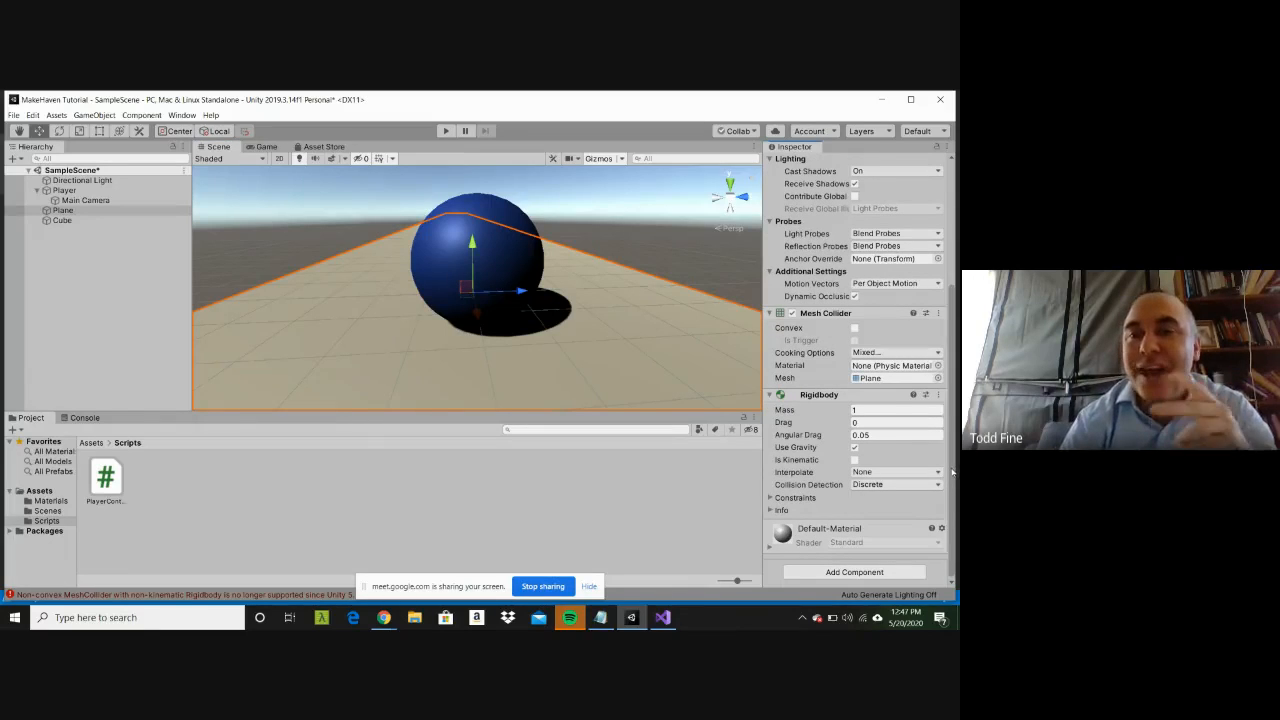
click(476, 217)
click(445, 131)
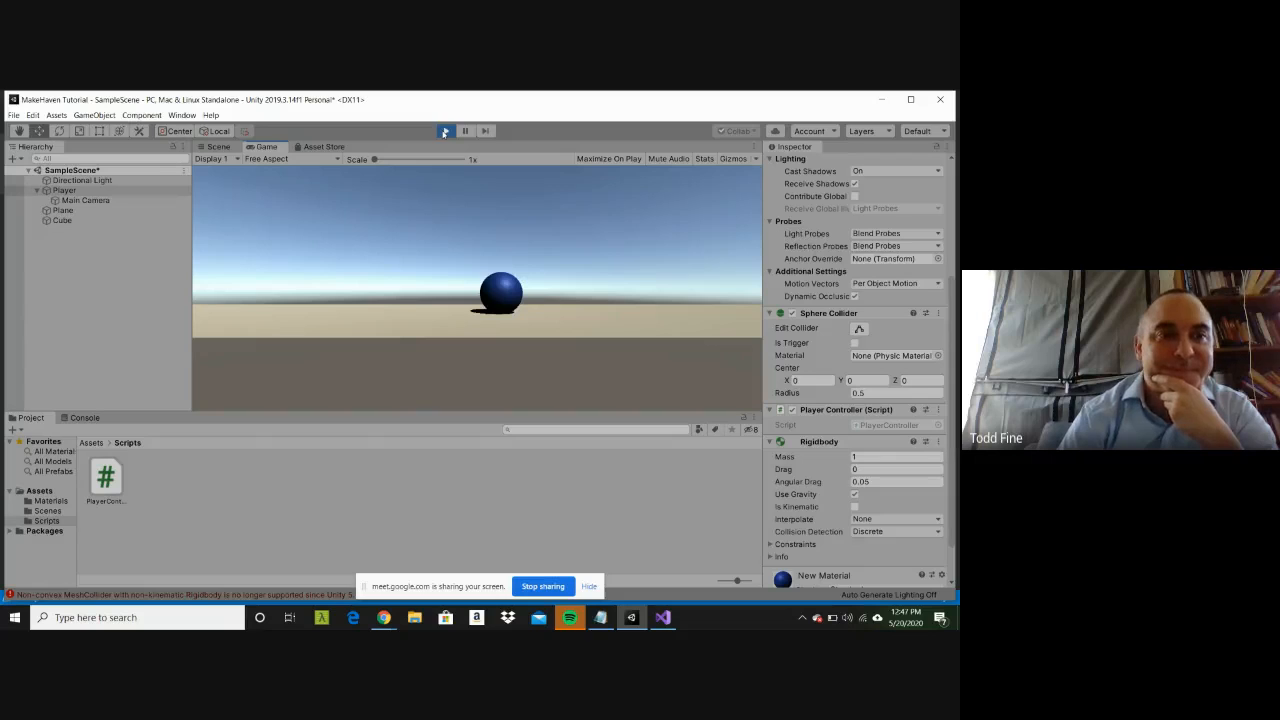
click(445, 131)
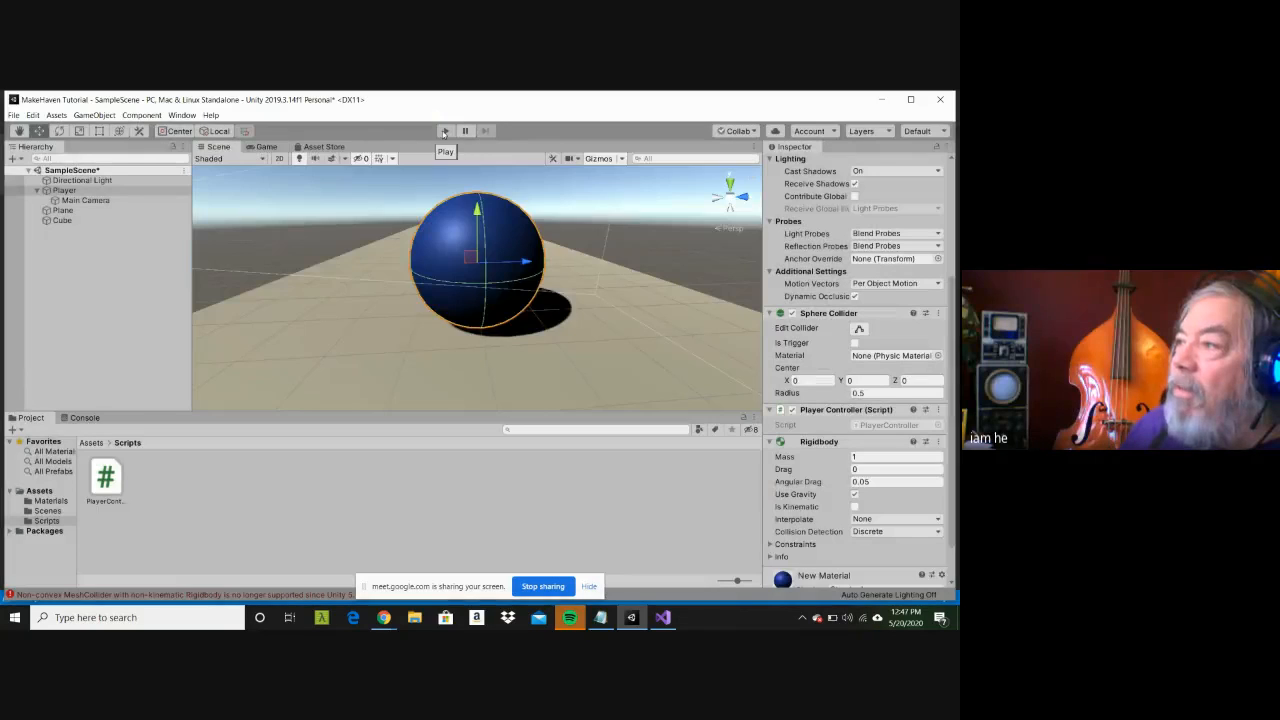
Step: Review the Player's attached components and the code of the PlayerController script asset
click(64, 190)
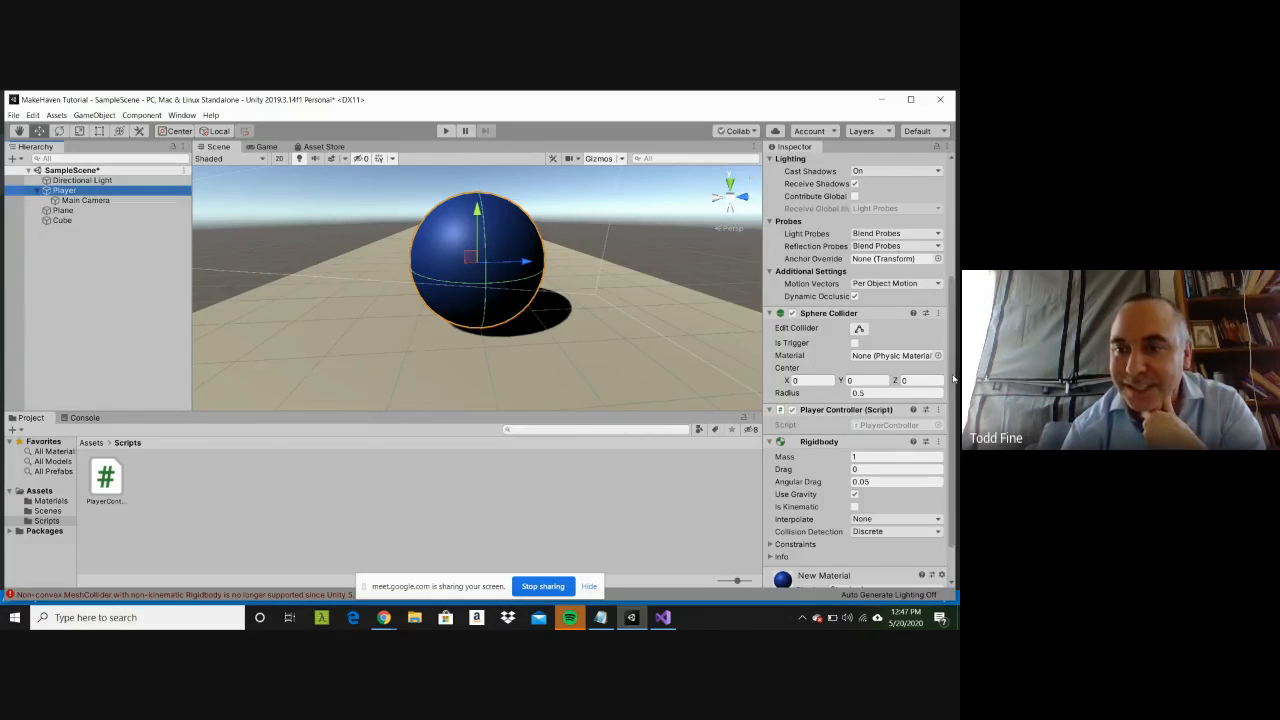
scroll(945, 460, down, 2)
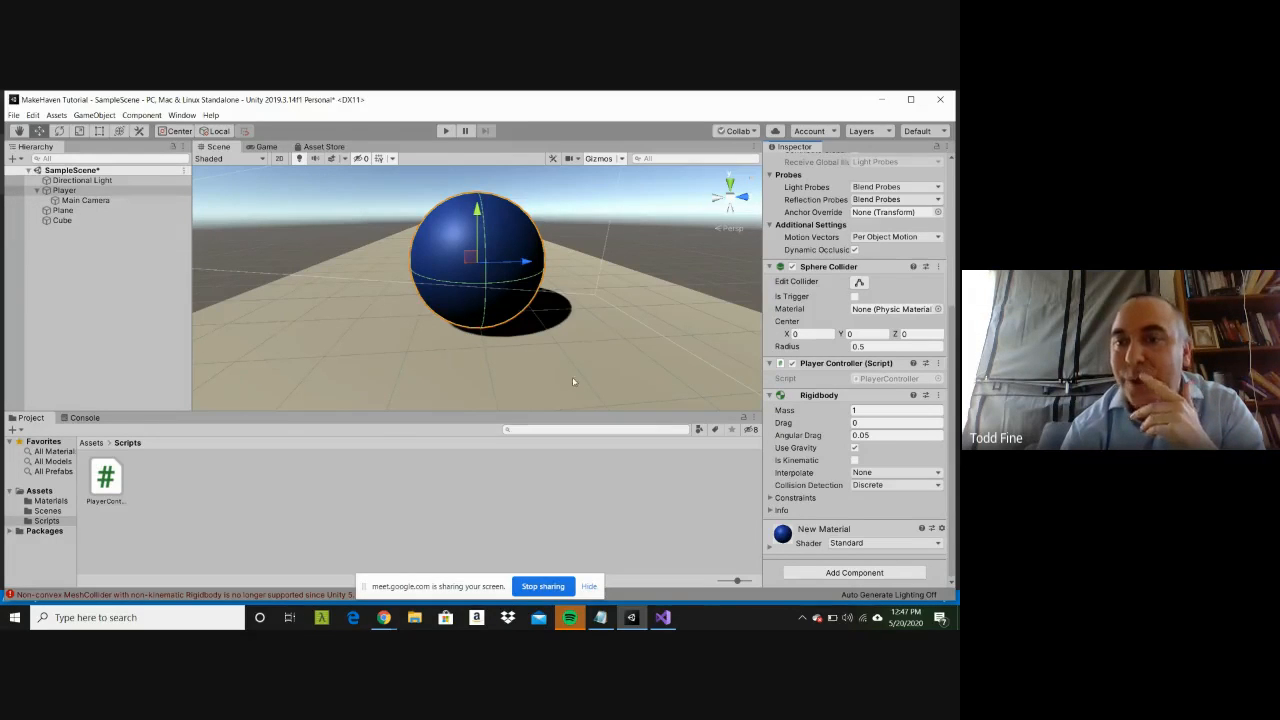
click(96, 491)
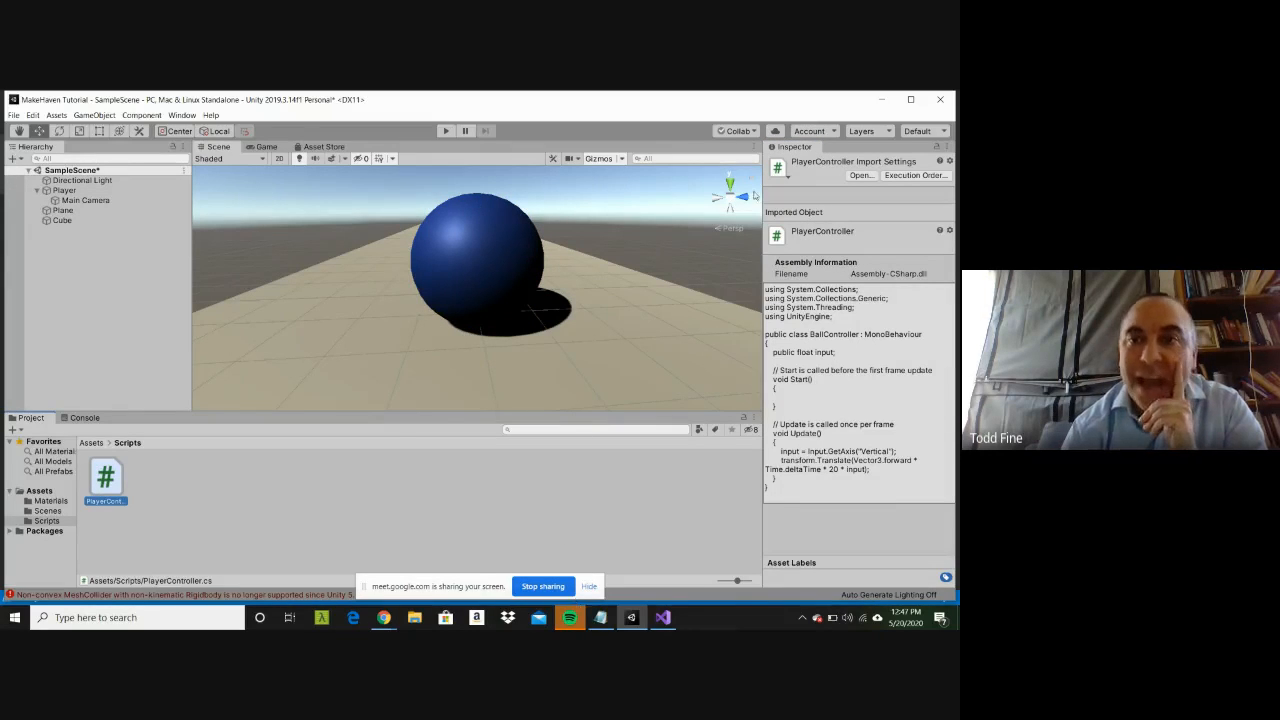
Step: Maximize the Unity window with the sharing notice hidden, and run and stop the scene once more
double_click(690, 104)
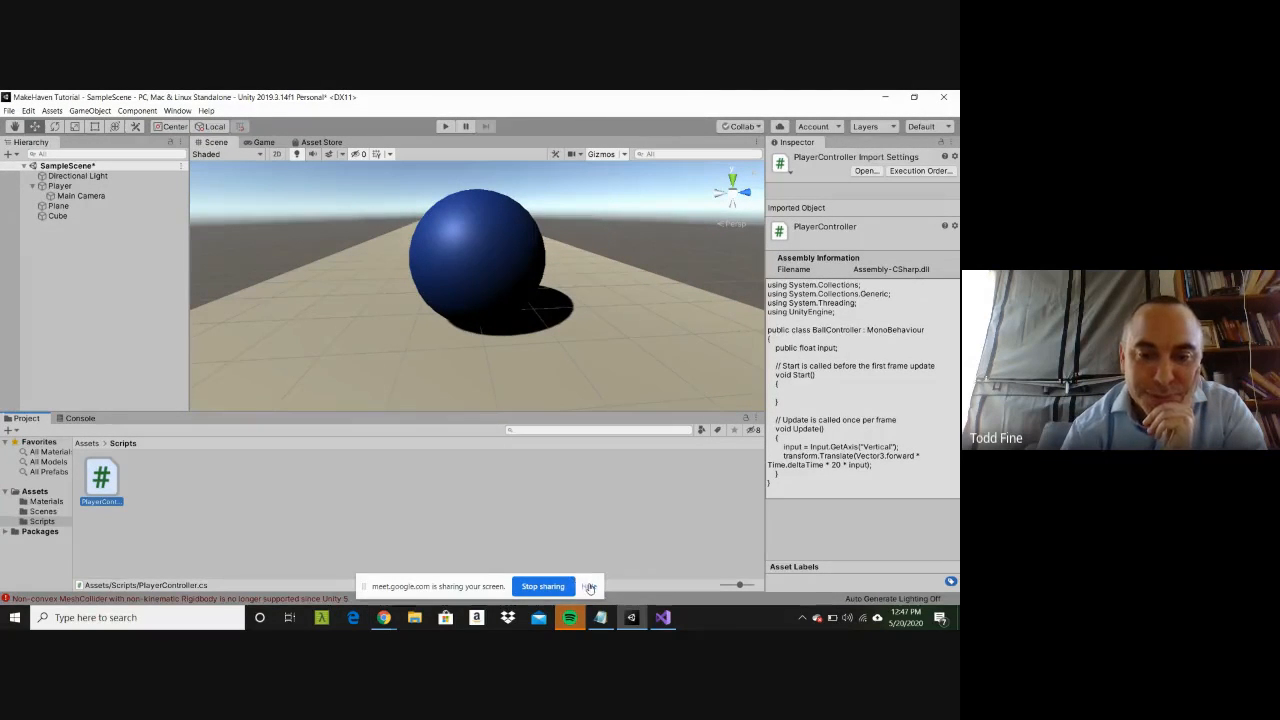
click(589, 586)
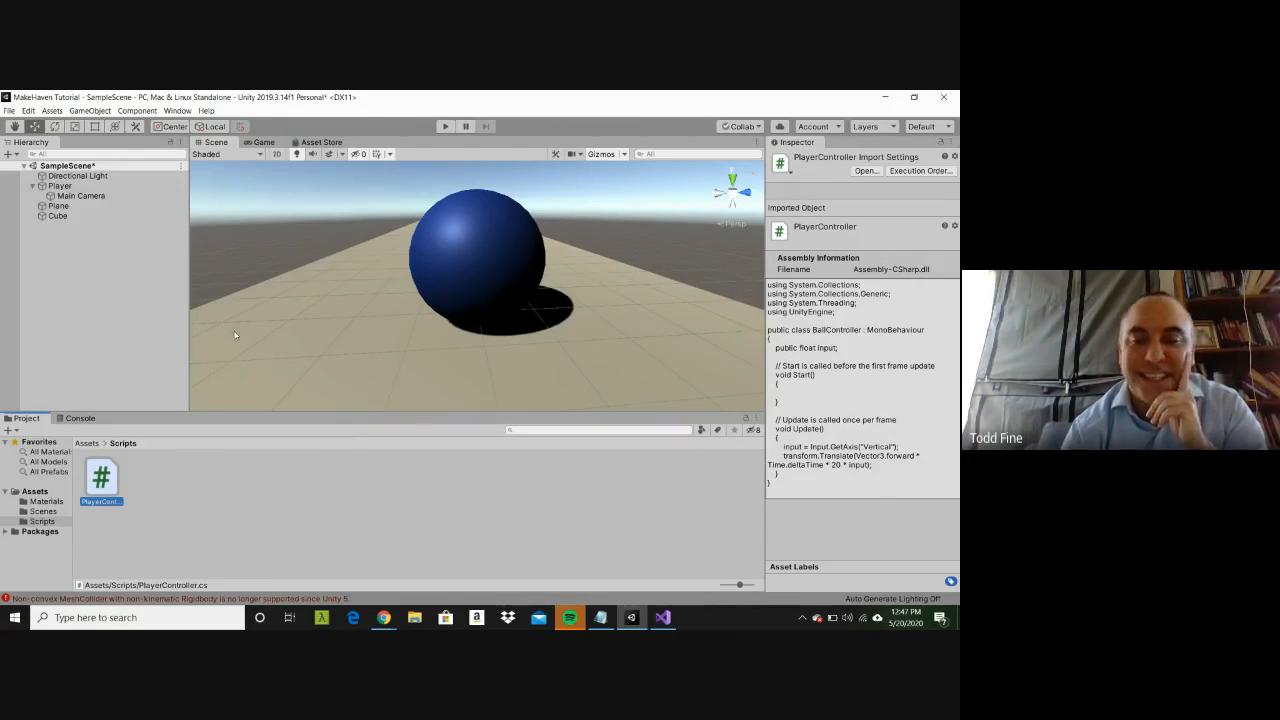
click(443, 126)
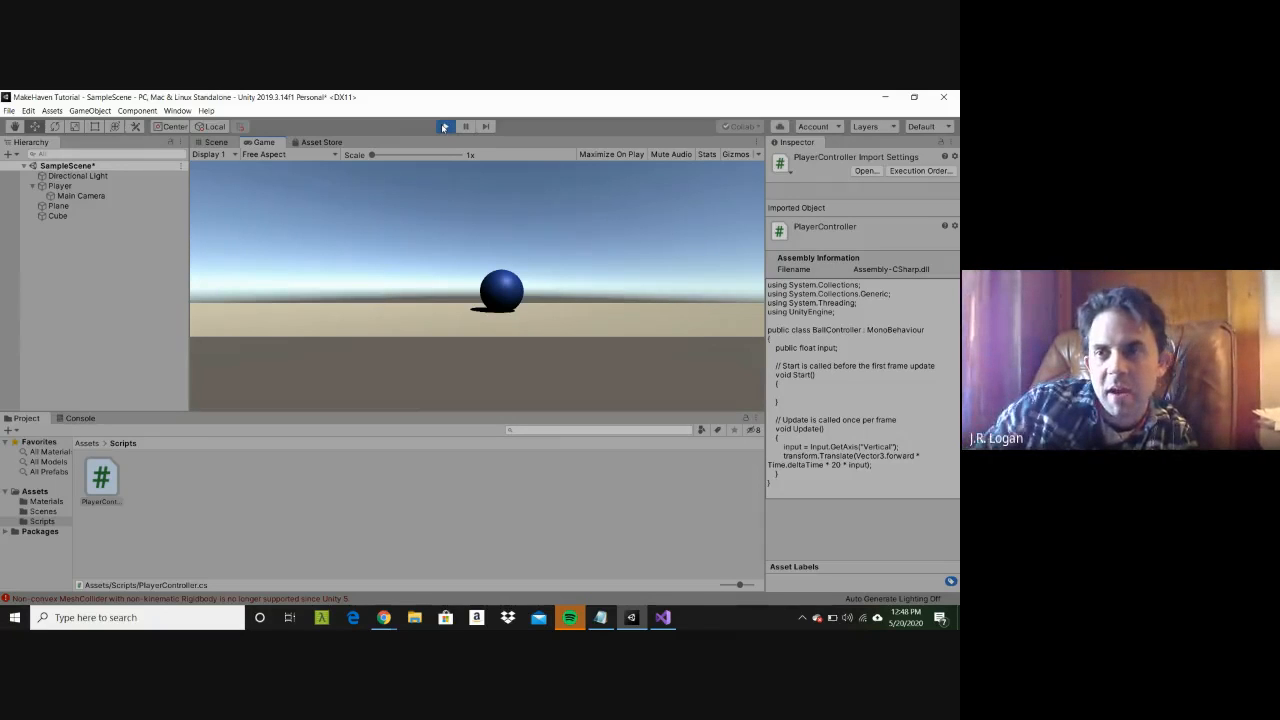
click(444, 127)
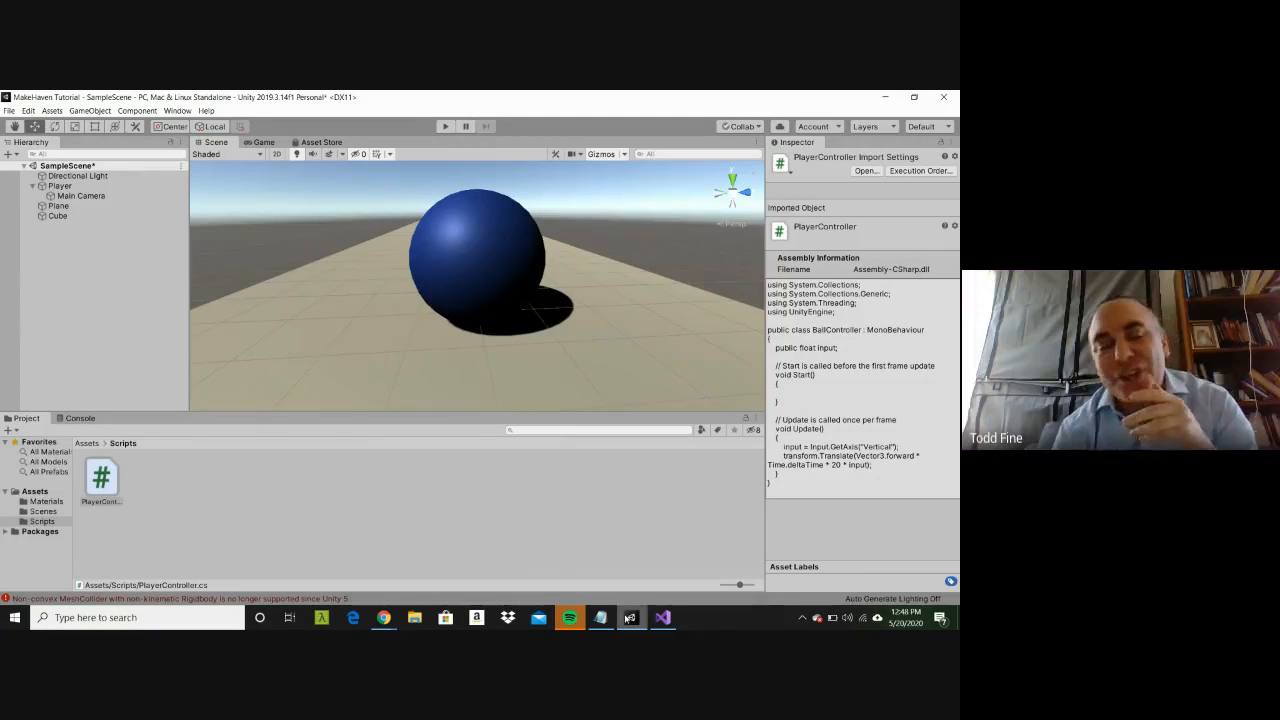
Step: Switch to Visual Studio and replace the factor 20 in the Translate call with speed
mouse_move(627, 619)
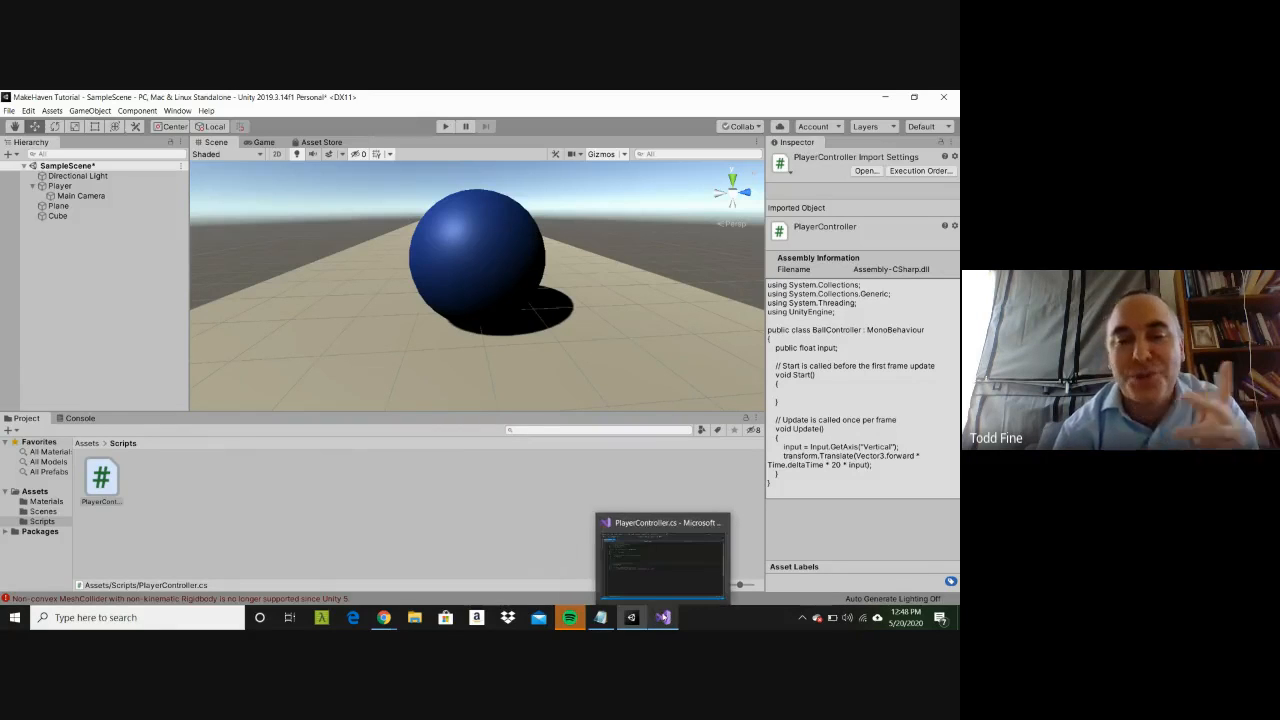
click(663, 618)
double_click(238, 357)
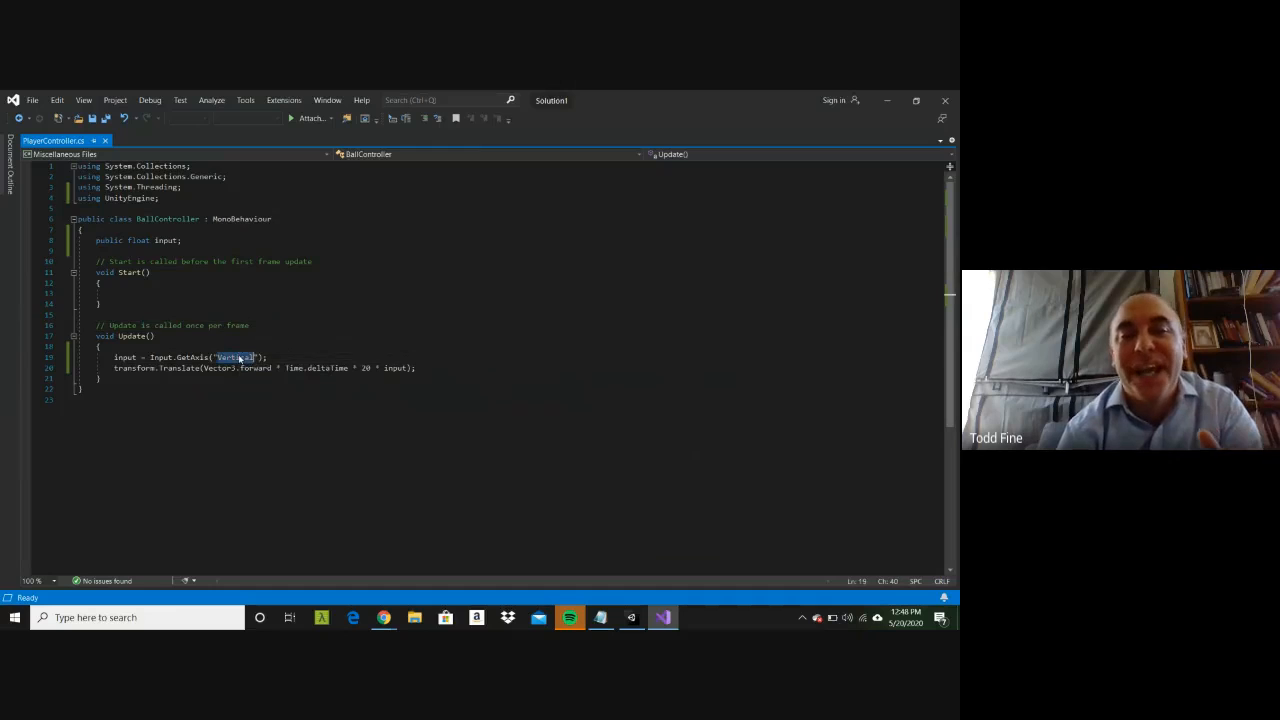
triple_click(175, 368)
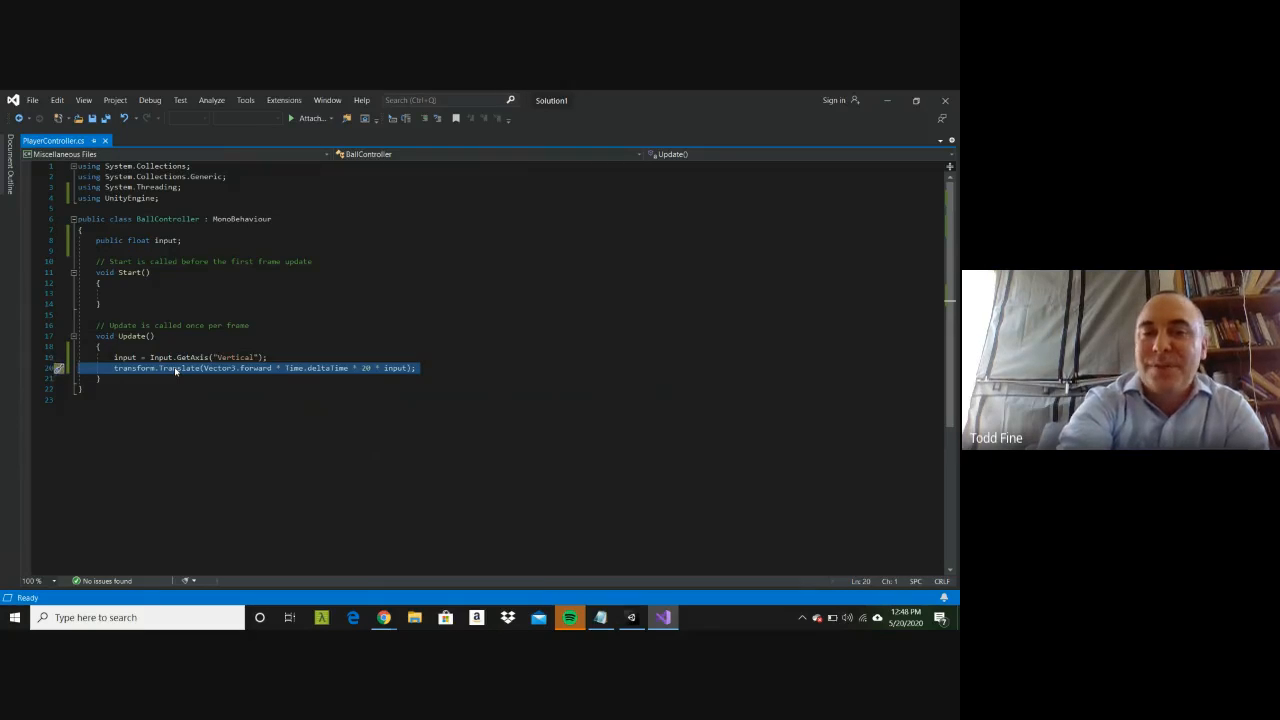
double_click(366, 368)
text(sp)
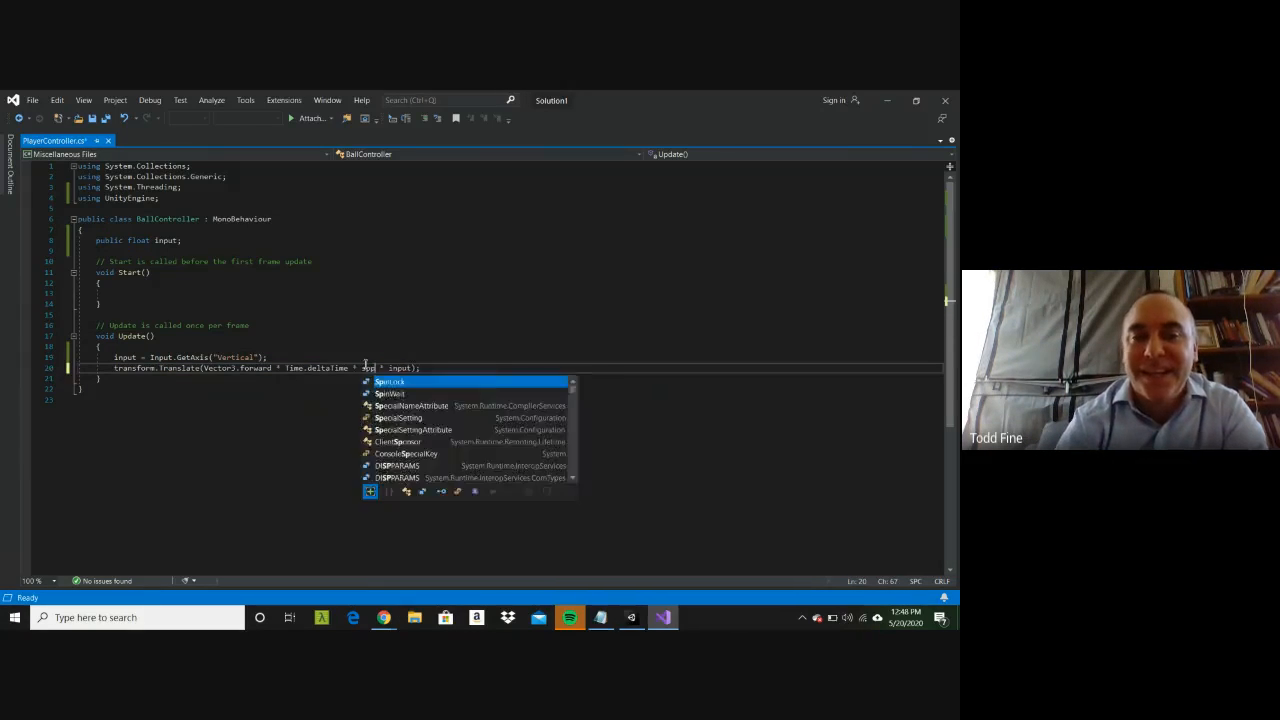
text(eed)
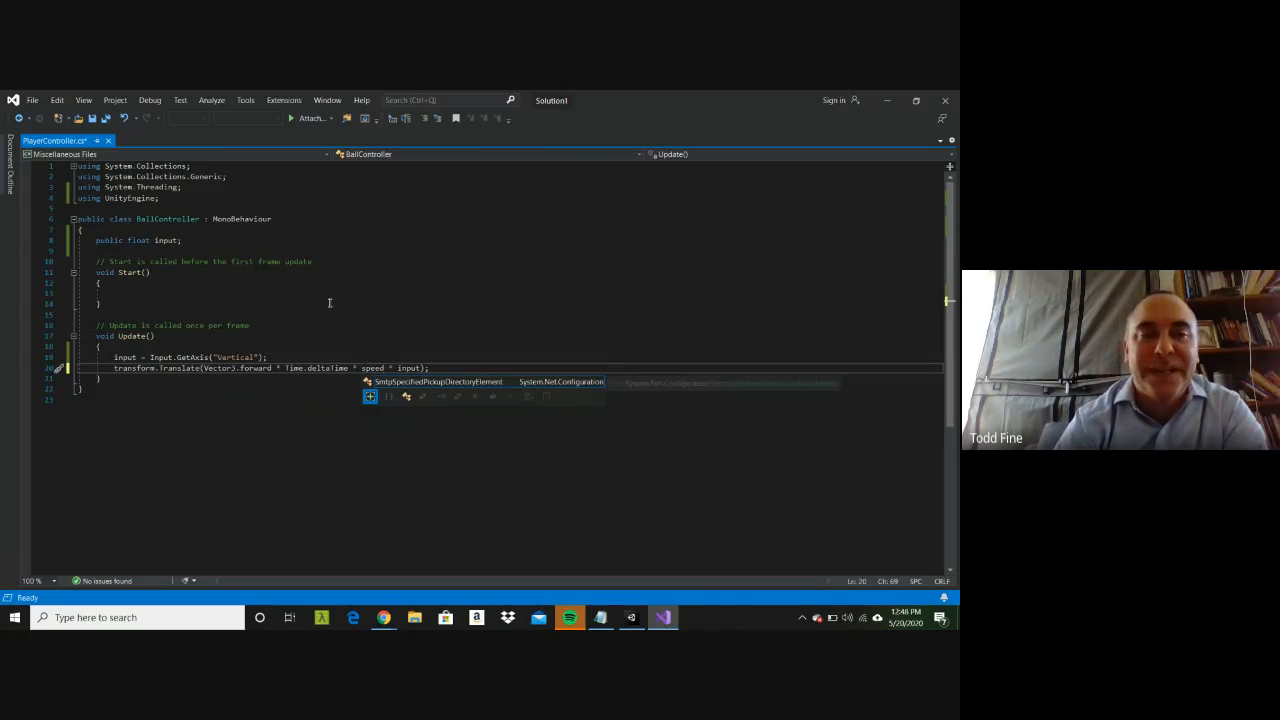
Step: Declare a public float variable named speed below the input variable and save the PlayerController script
click(345, 242)
key(Return)
text(pu)
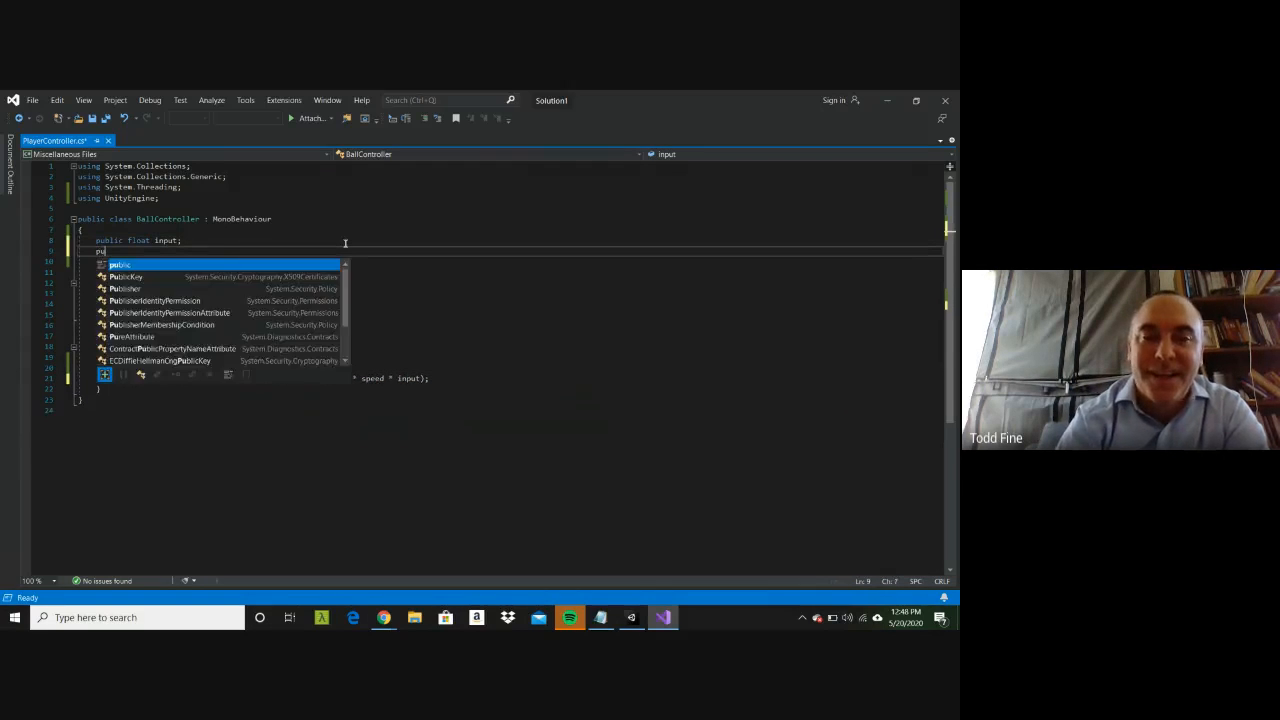
text(blic float spee)
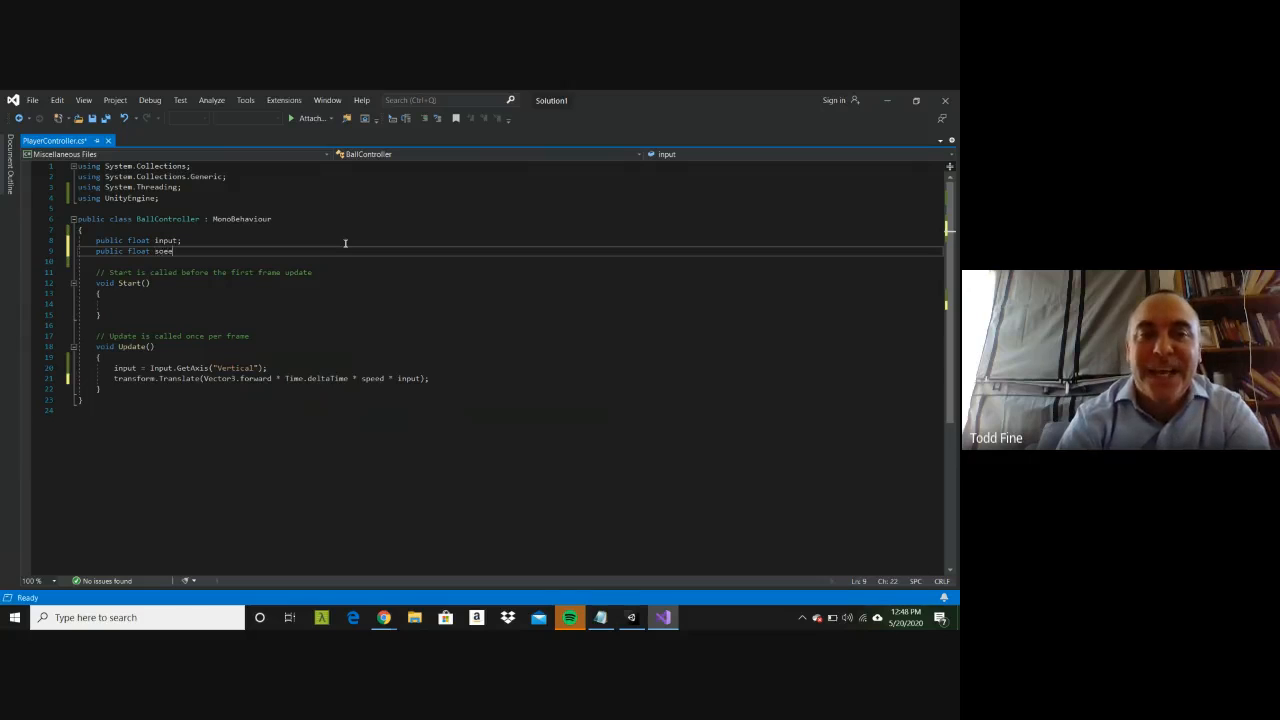
key(BackSpace)
key(BackSpace)
key(BackSpace)
text(peed;)
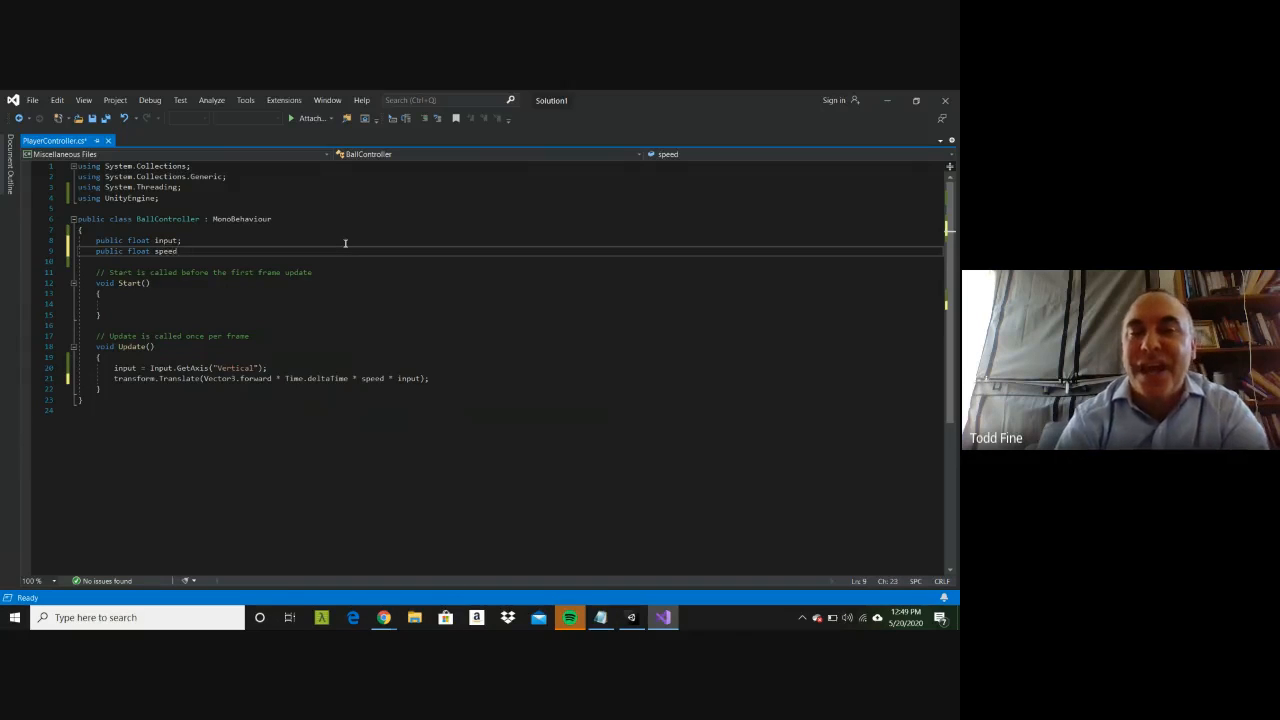
click(371, 332)
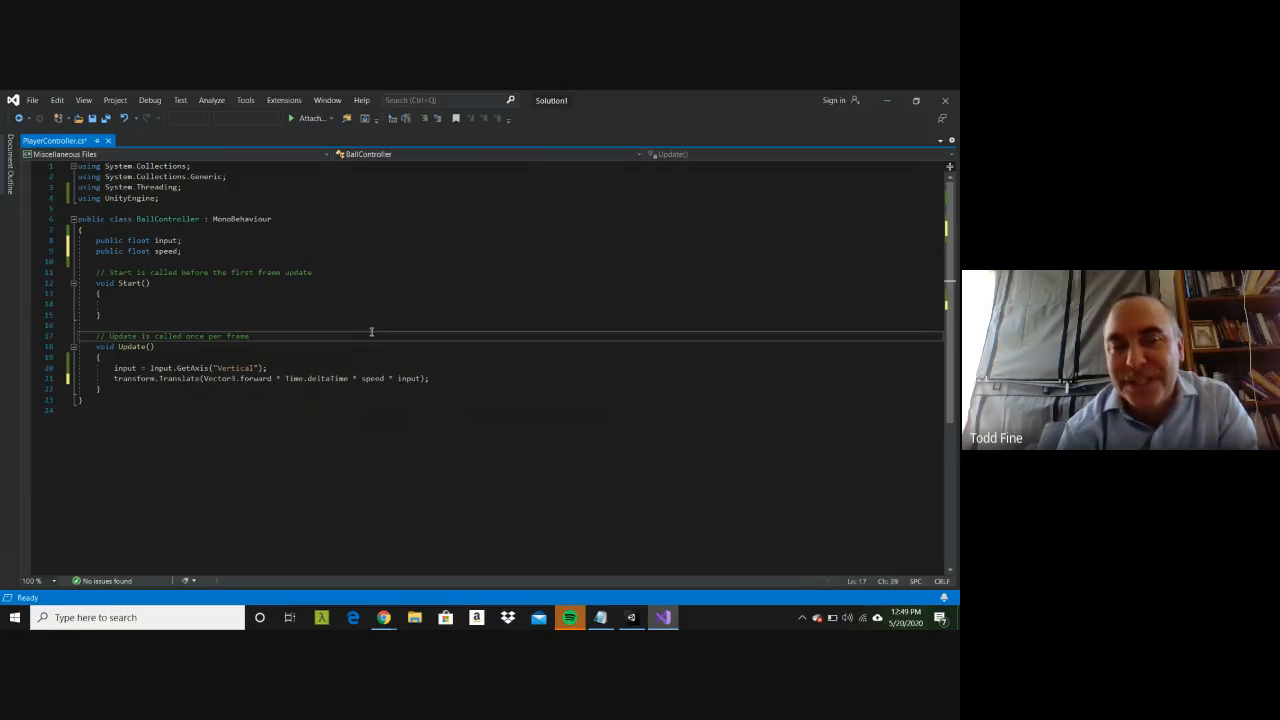
click(253, 381)
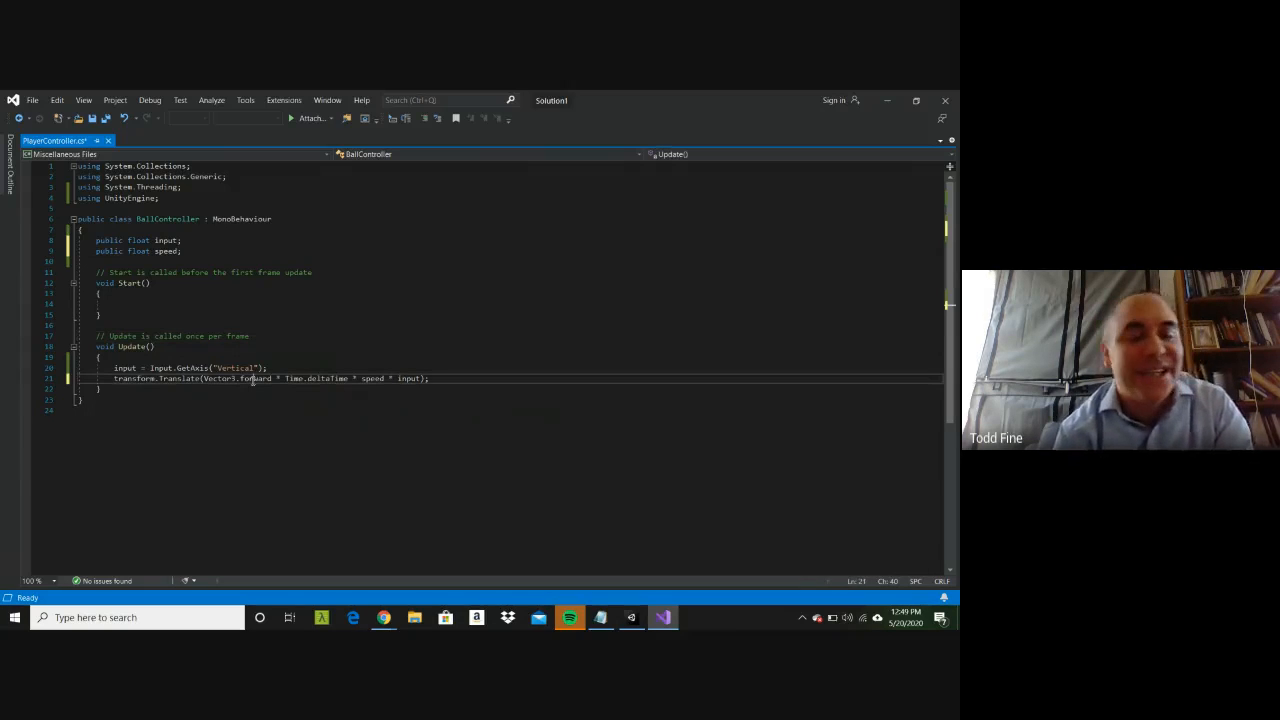
key(ctrl+s)
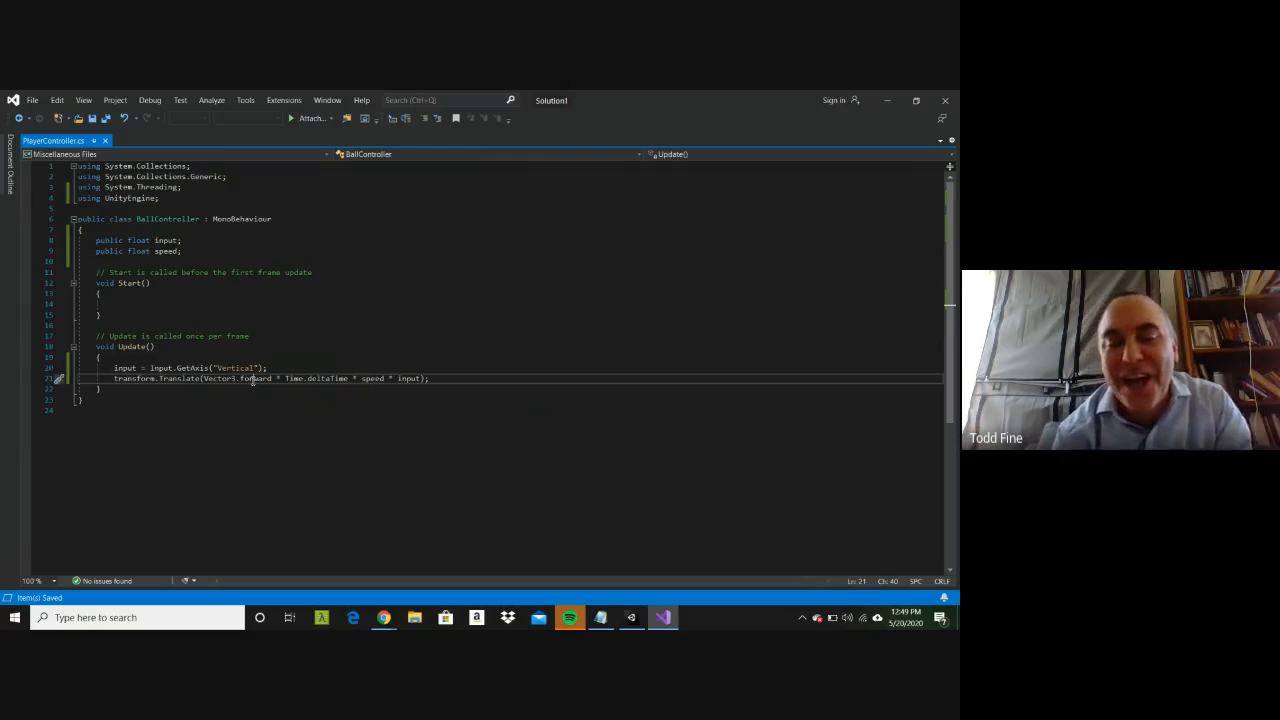
Step: Switch to Unity, run the scene, and check the Cube's components, including its Box Collider
click(374, 614)
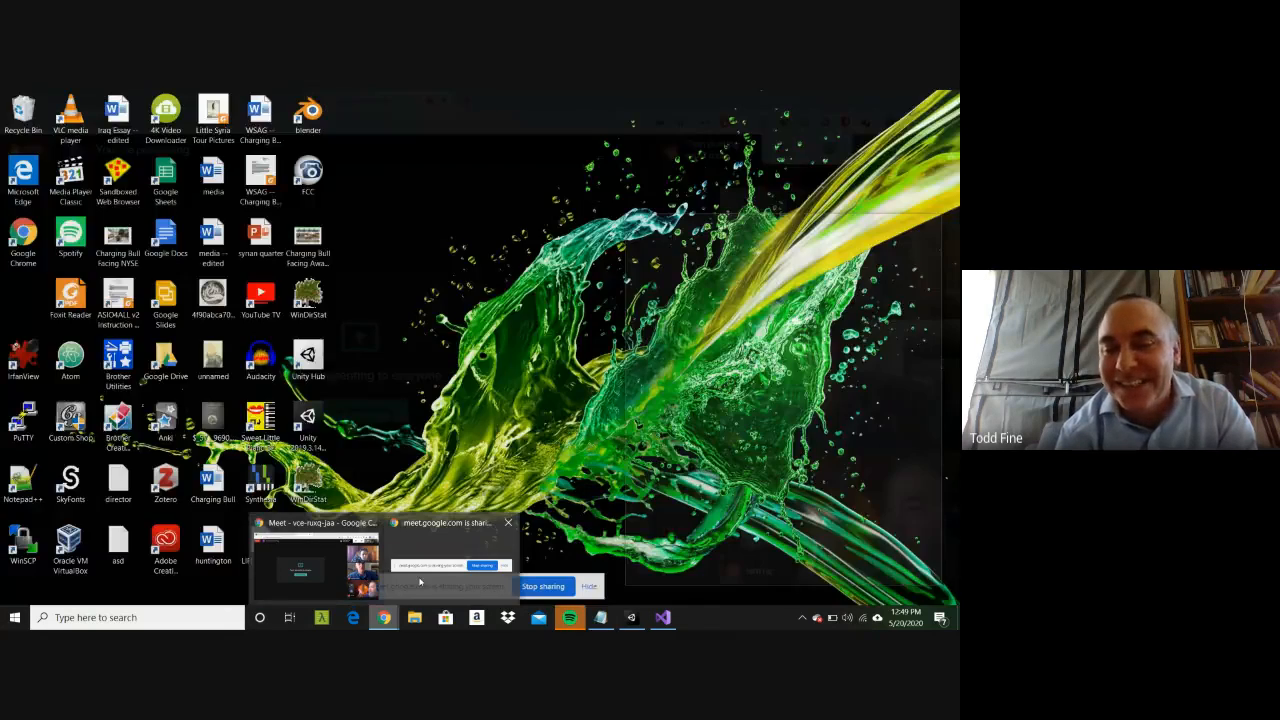
click(632, 617)
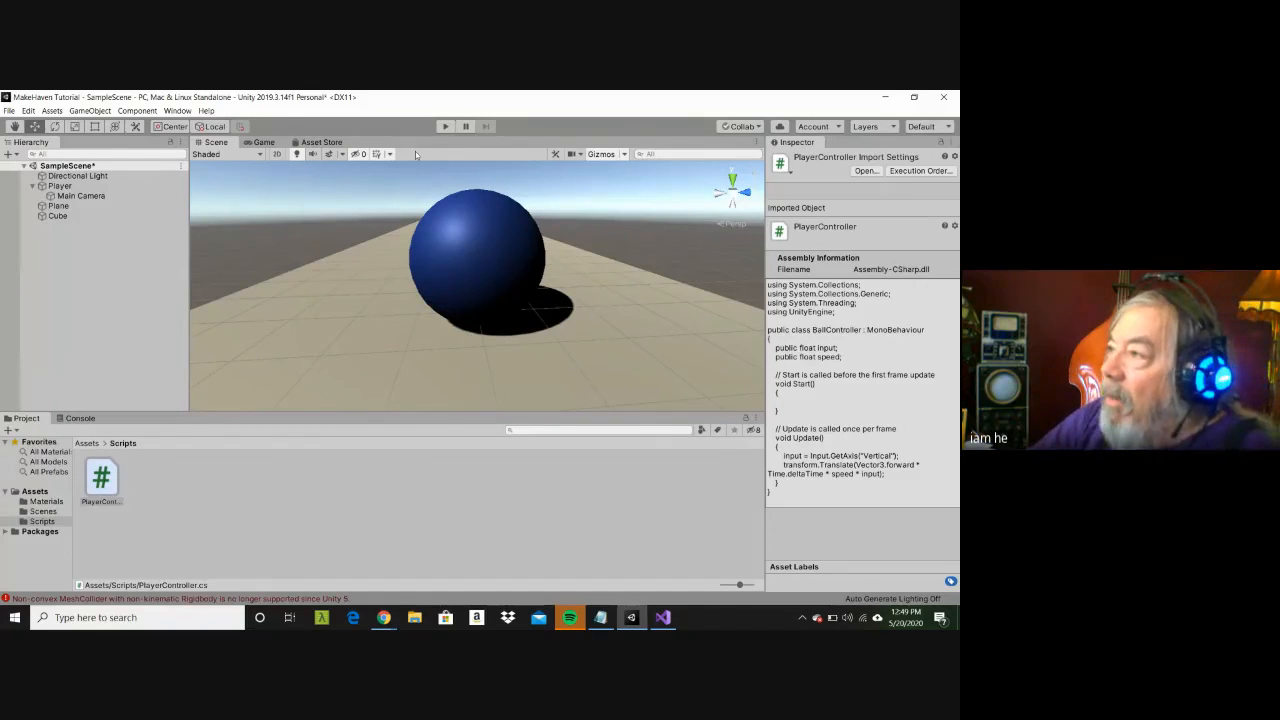
click(446, 128)
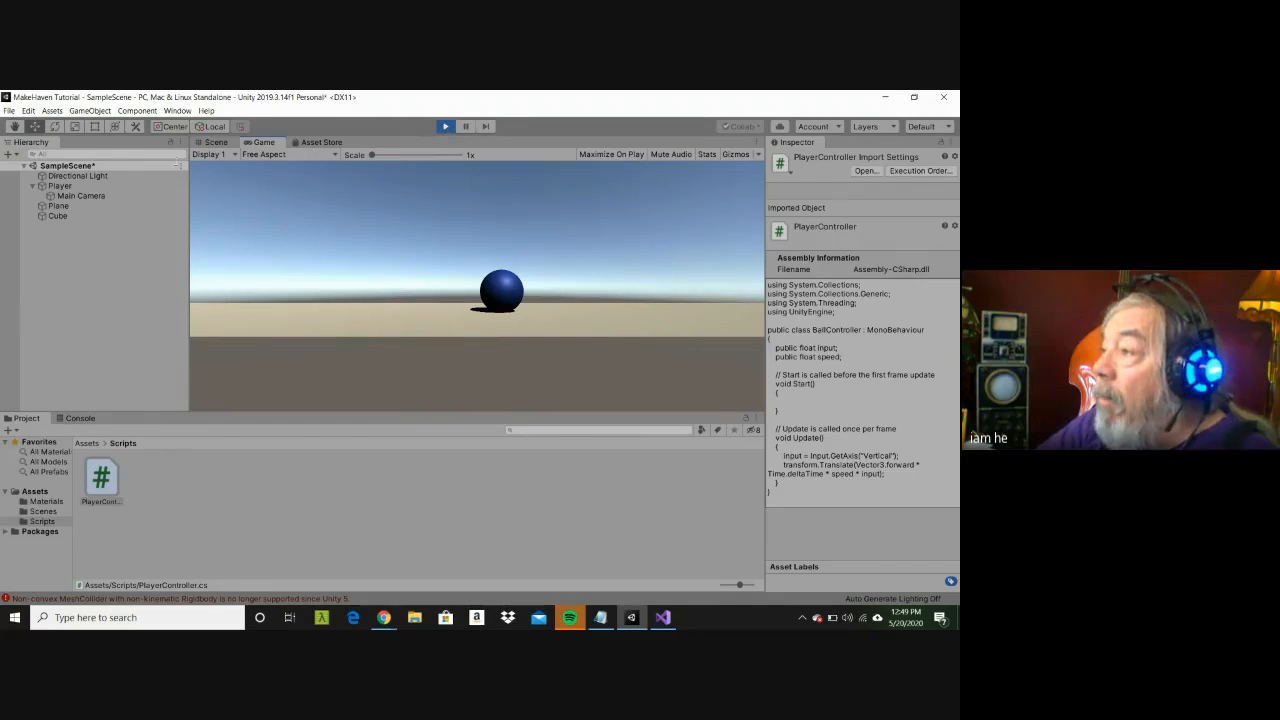
click(99, 217)
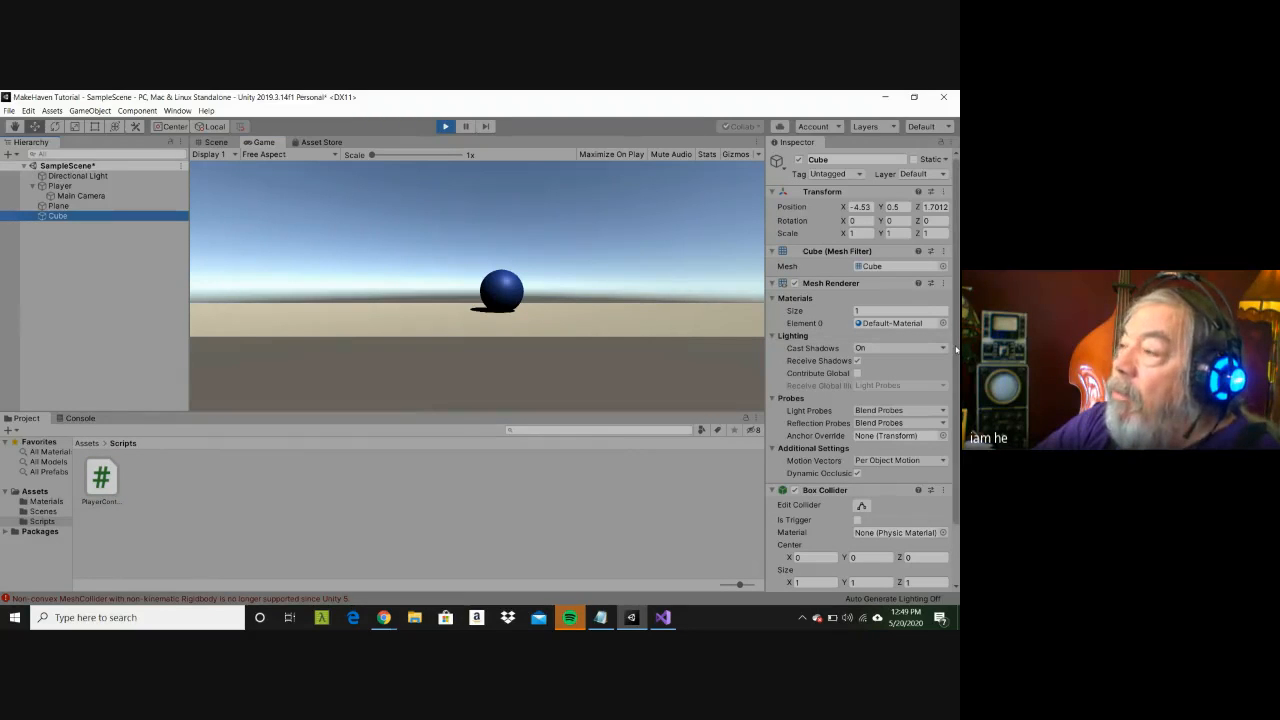
drag(956, 349, 958, 449)
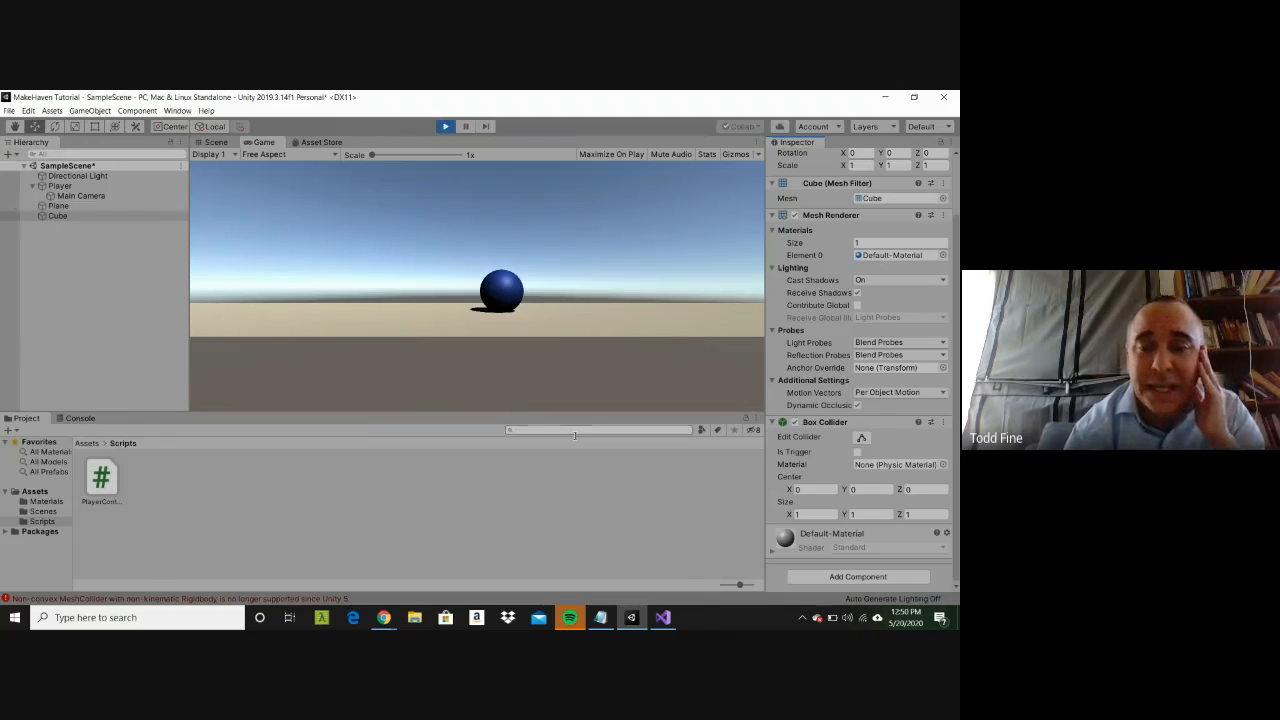
click(663, 617)
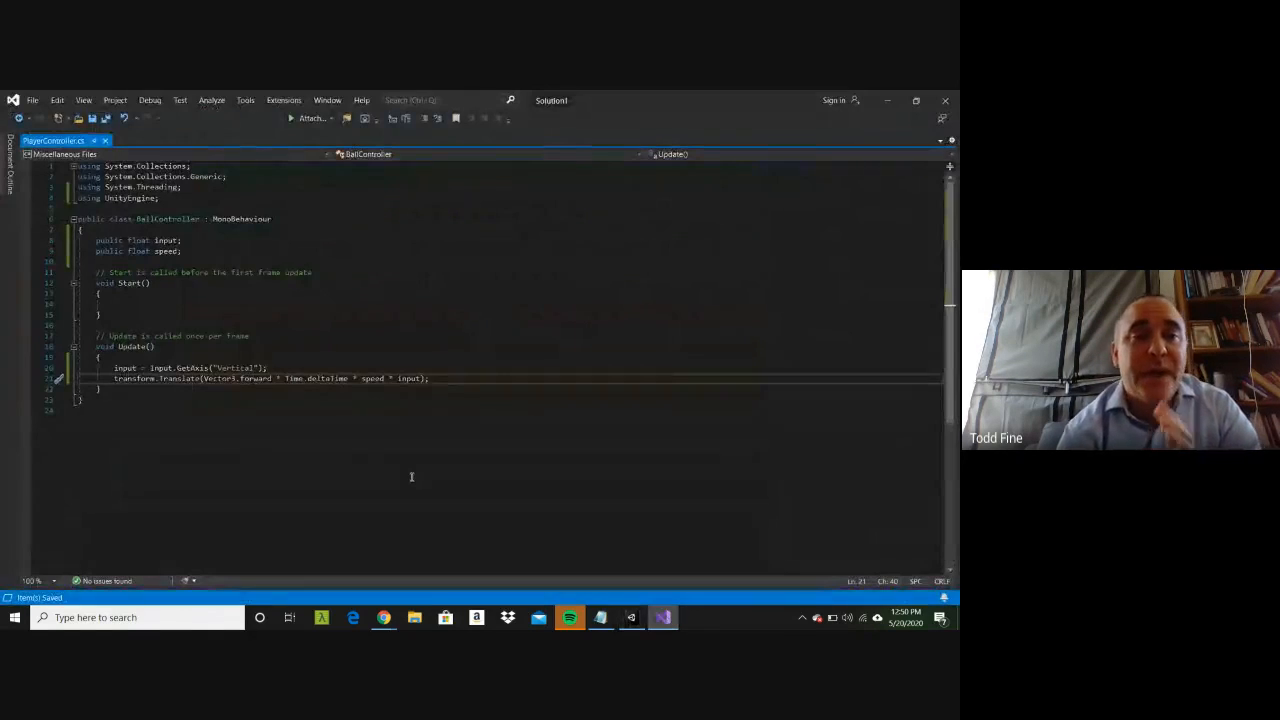
click(309, 414)
click(302, 392)
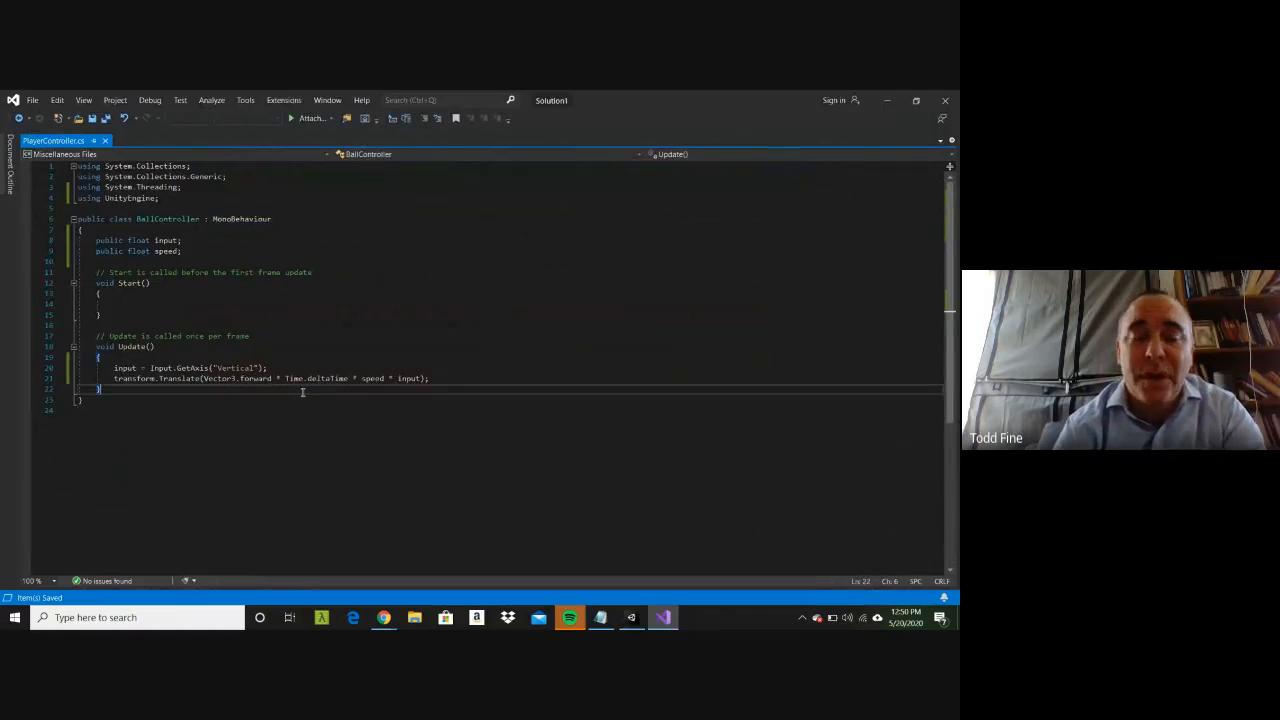
key(Return)
key(Return)
text(void onTrigg)
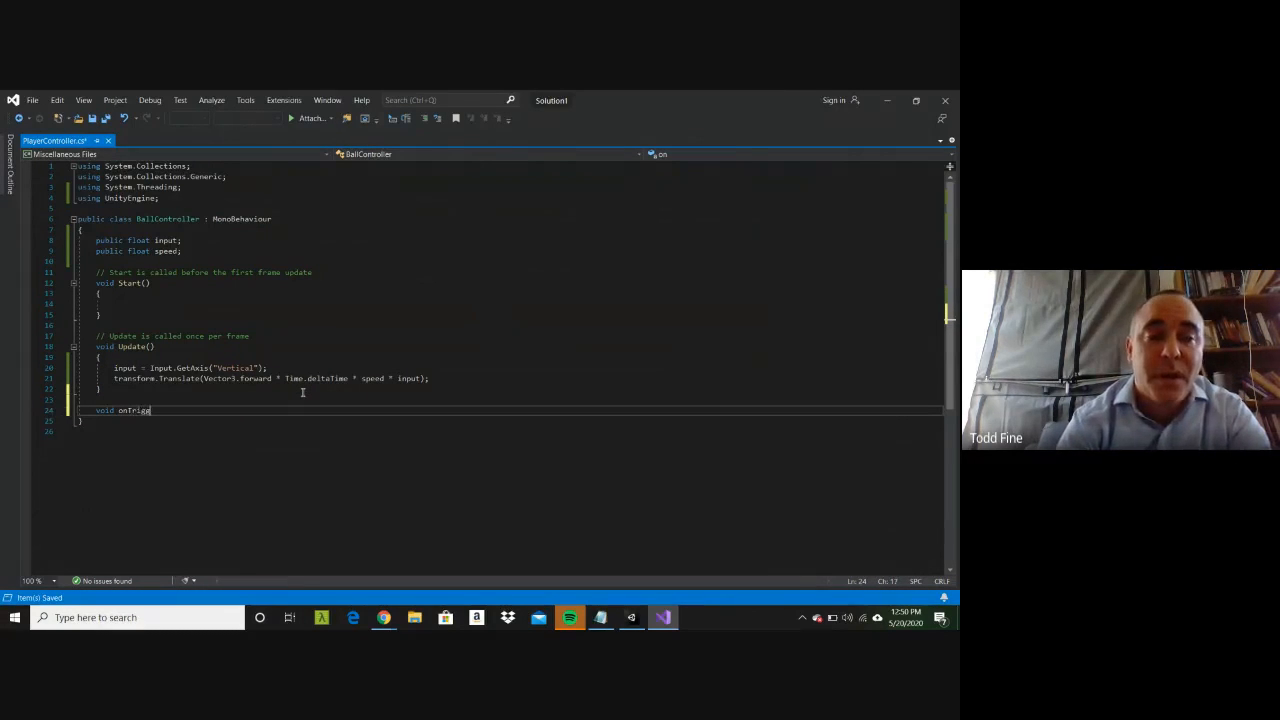
key(BackSpace)
key(BackSpace)
key(BackSpace)
key(BackSpace)
key(BackSpace)
key(BackSpace)
key(BackSpace)
key(BackSpace)
key(BackSpace)
key(BackSpace)
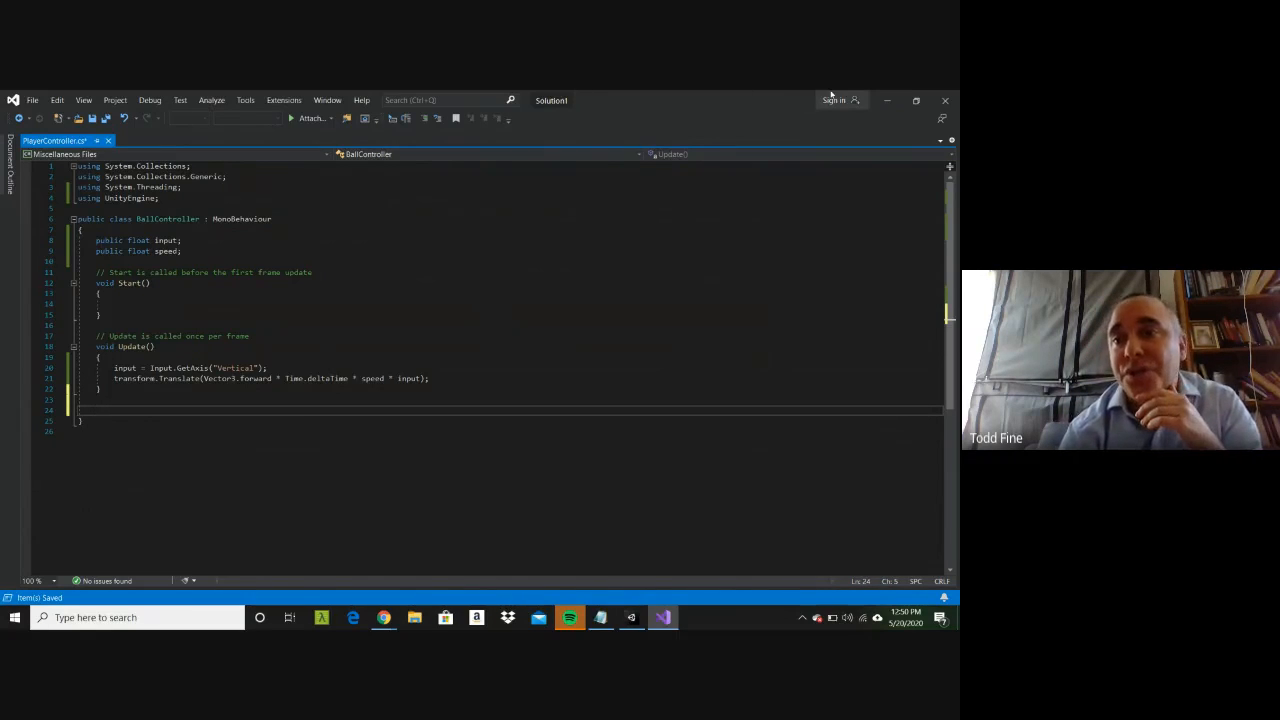
Step: Return to Unity and add a Box Collider component to the Player while the scene is running
click(878, 95)
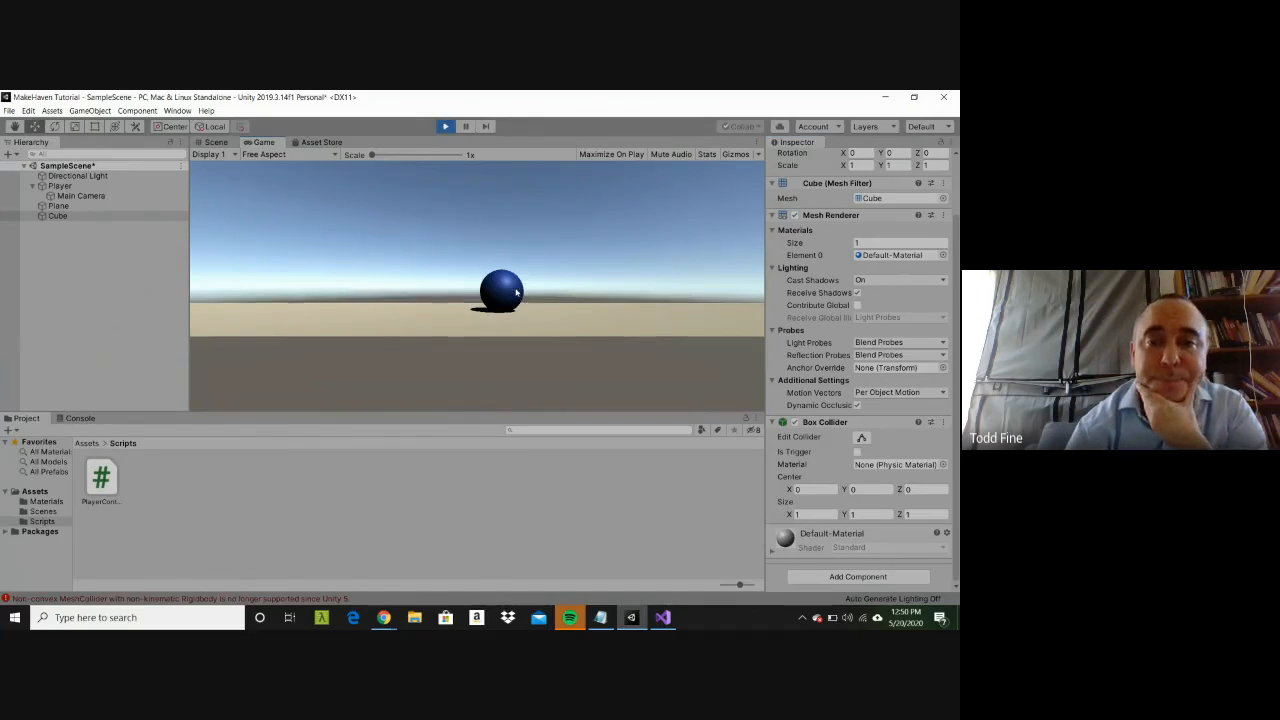
click(80, 186)
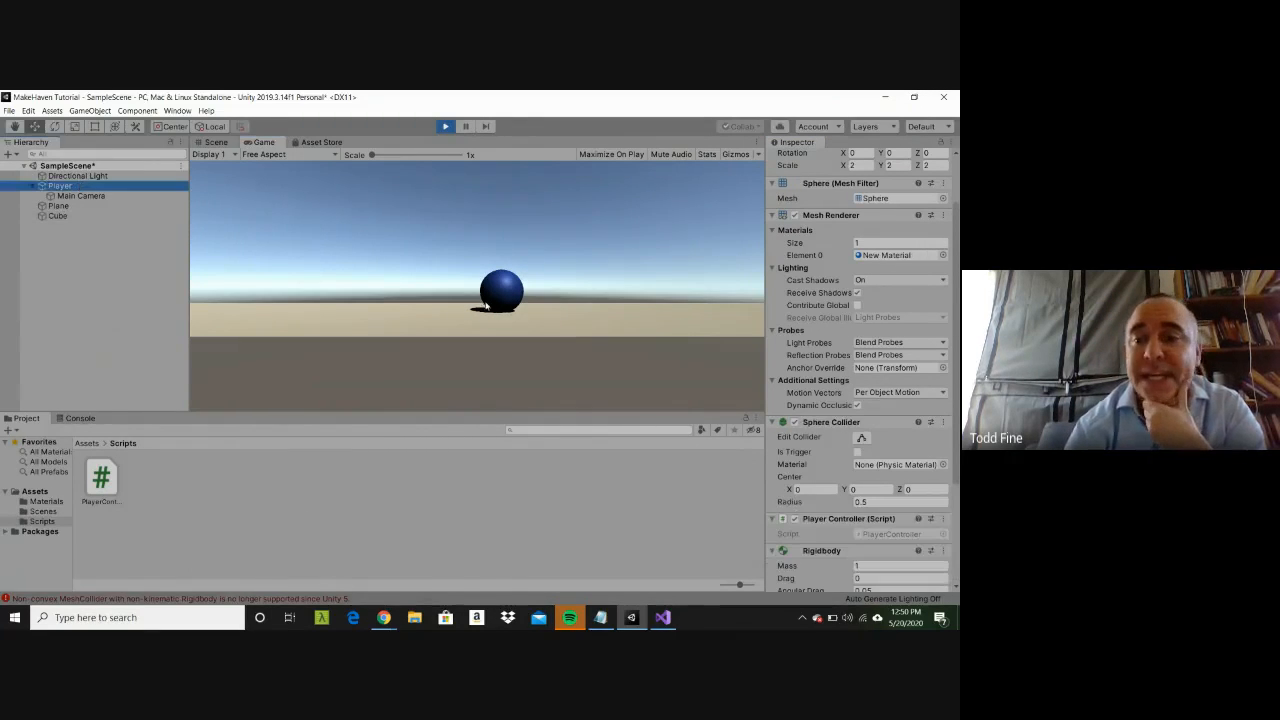
click(957, 440)
drag(957, 440, 959, 491)
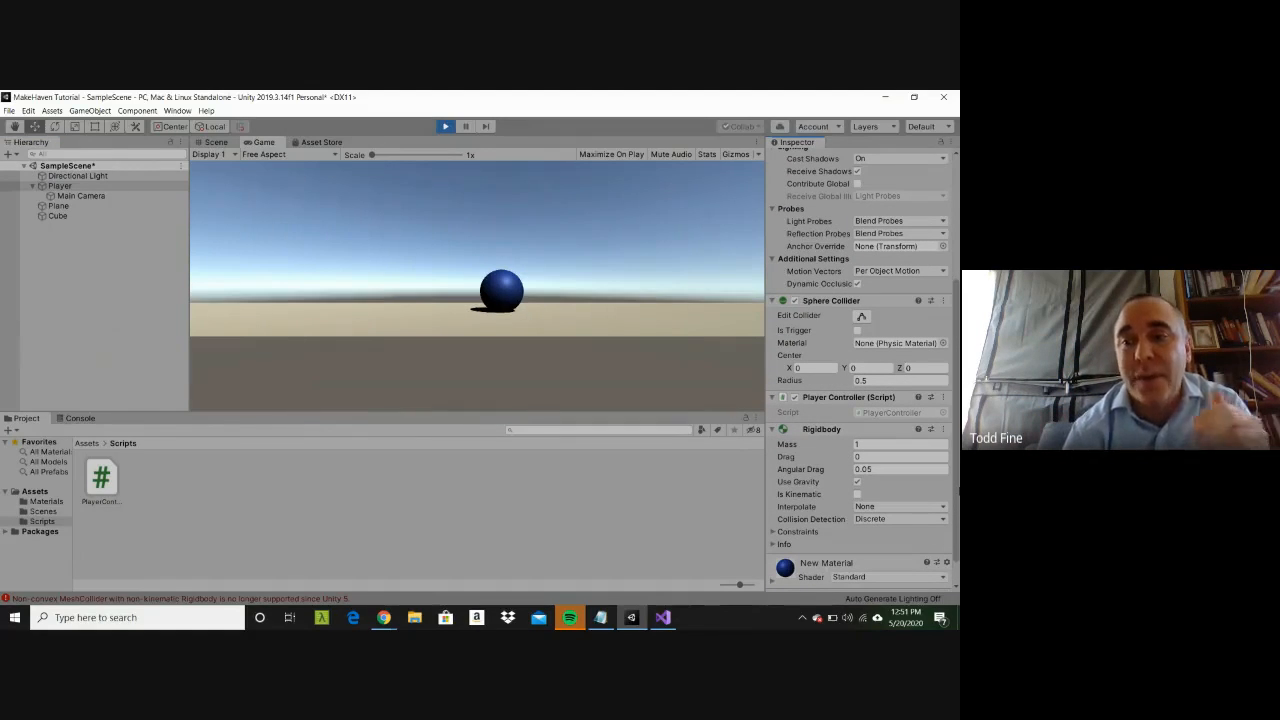
scroll(860, 450, down, 2)
click(857, 574)
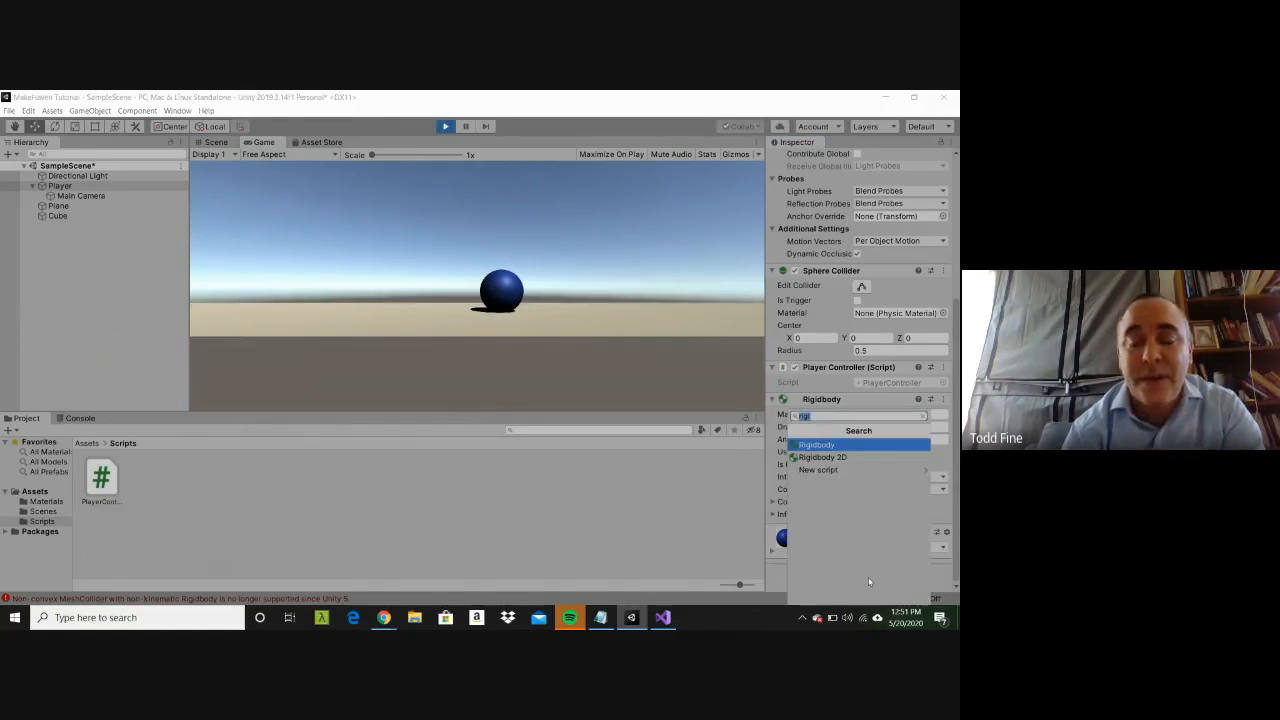
text(box)
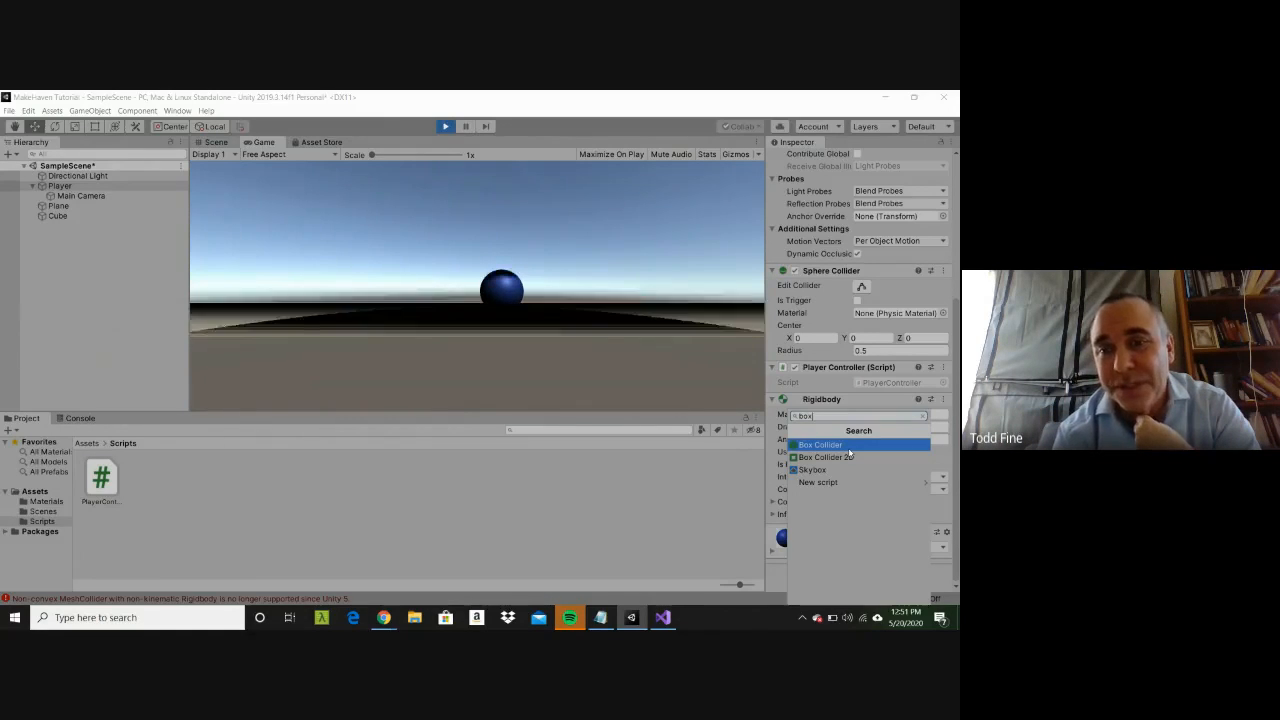
click(849, 449)
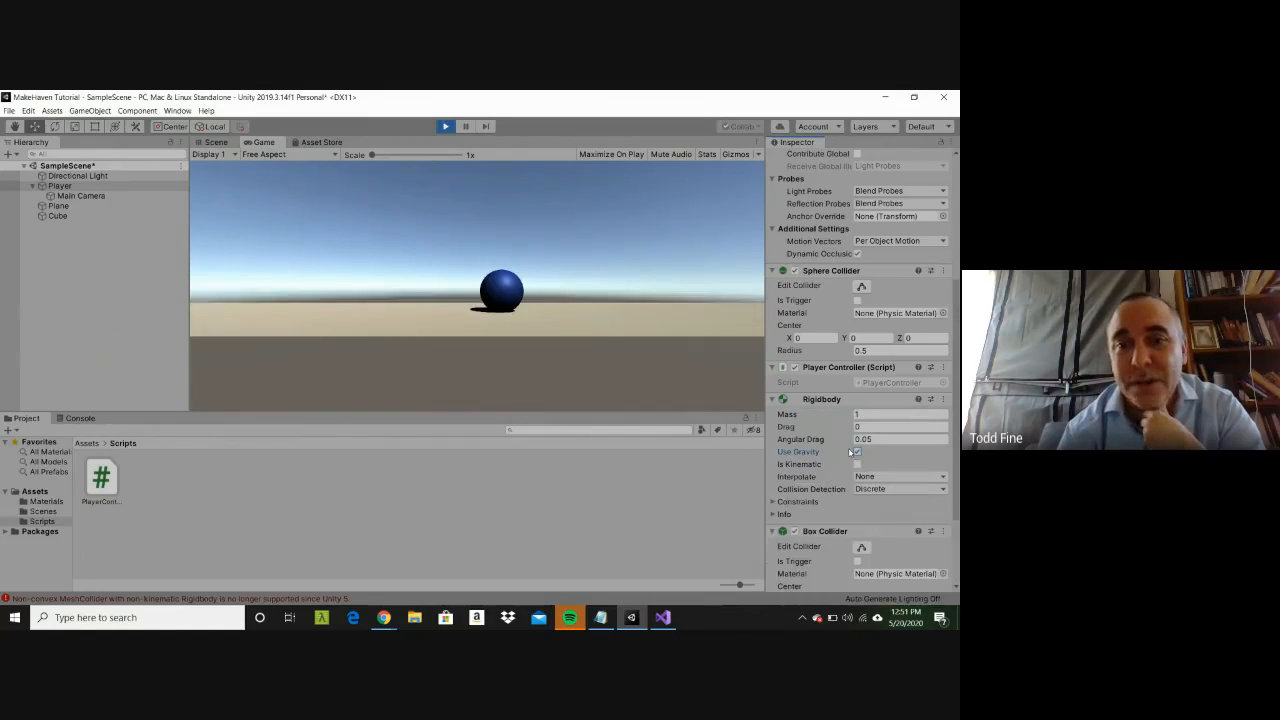
Step: Delete the Cube from the running scene and stop play mode
click(58, 216)
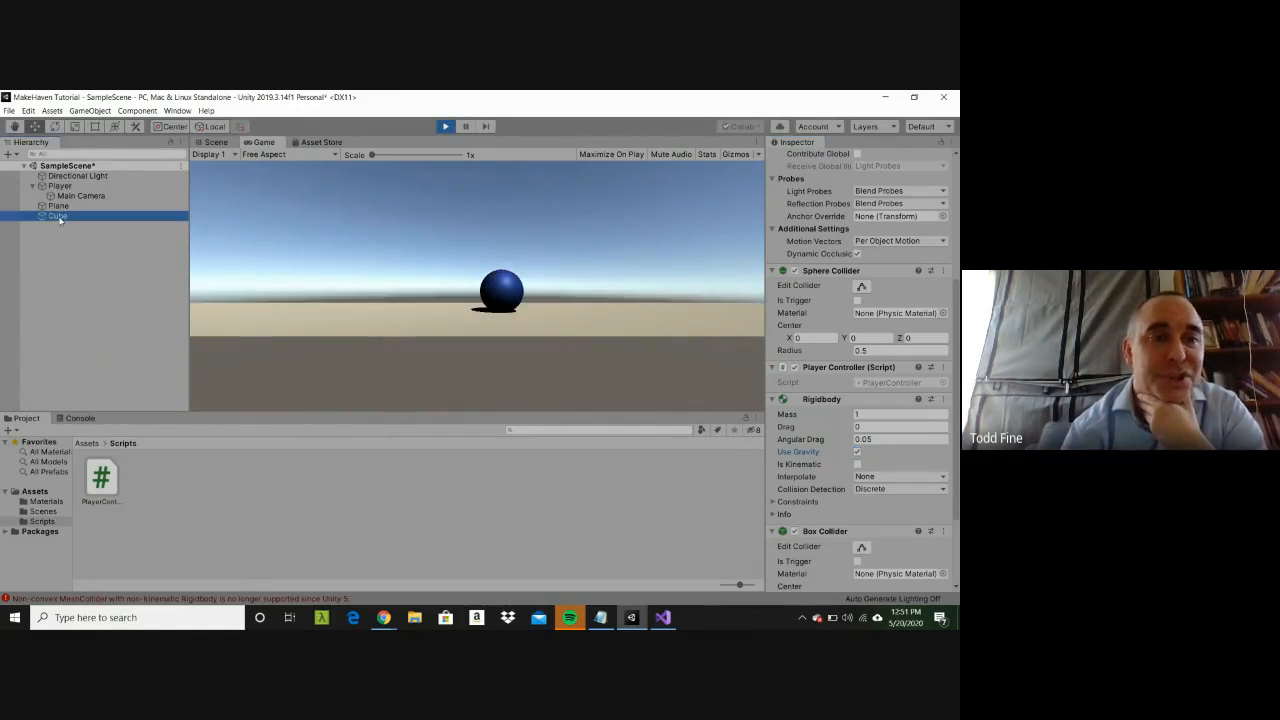
key(Delete)
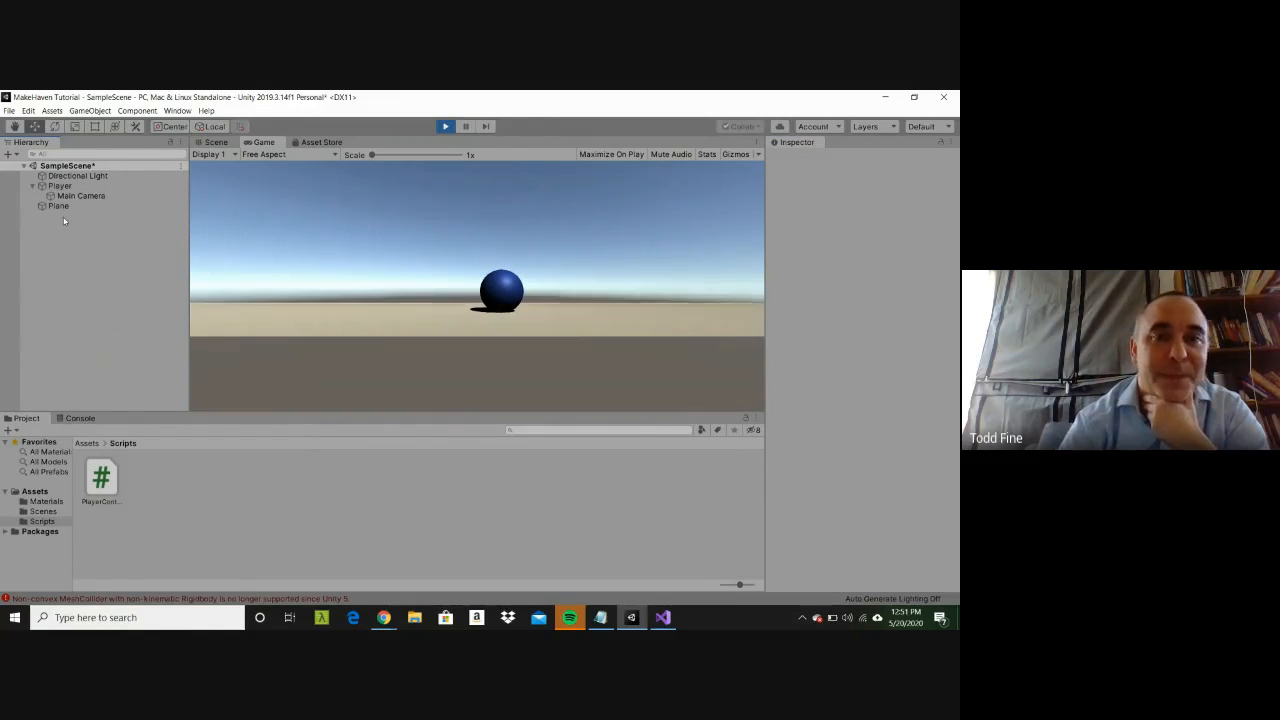
click(446, 128)
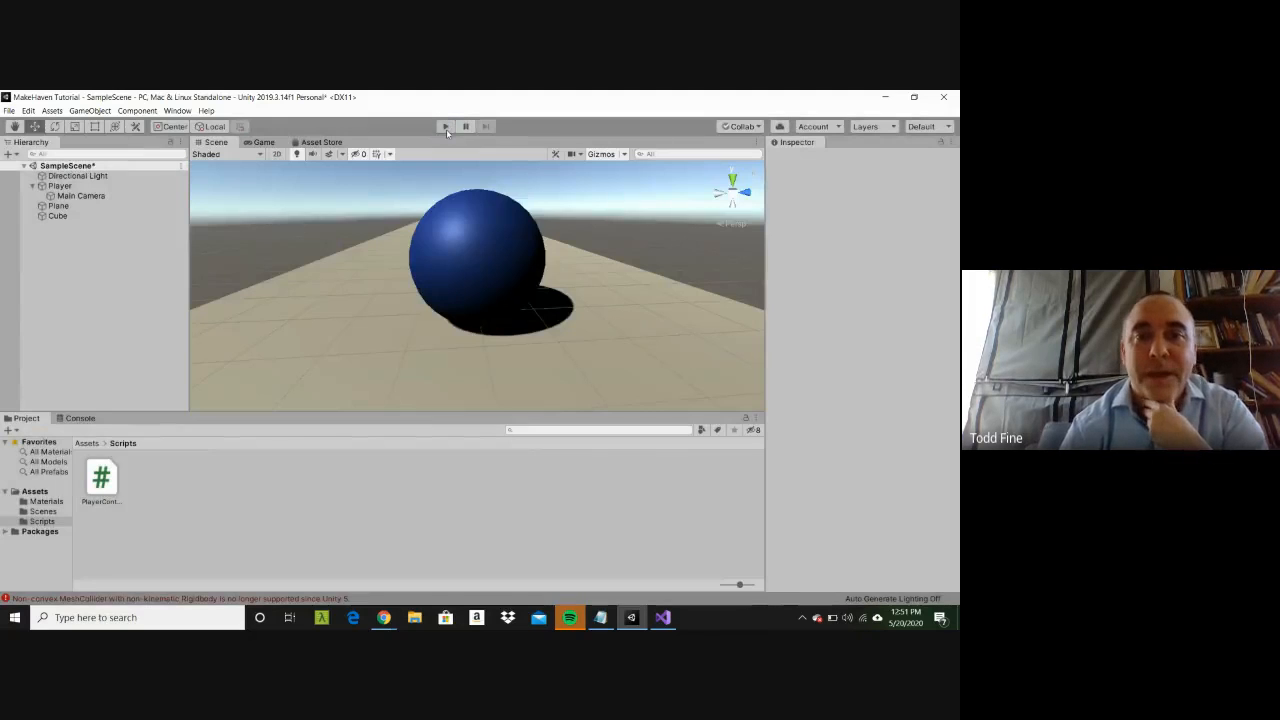
Step: Add a Box Collider component to the Player with play mode stopped
click(511, 211)
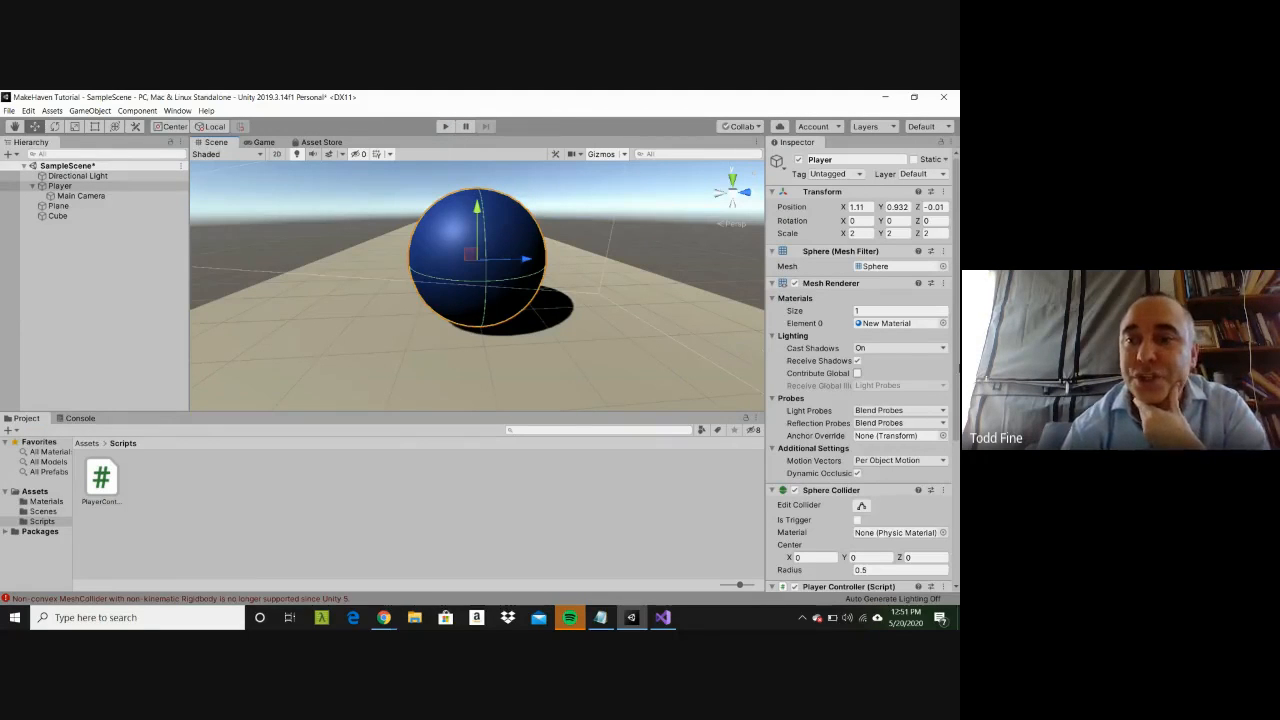
scroll(955, 508, down, 4)
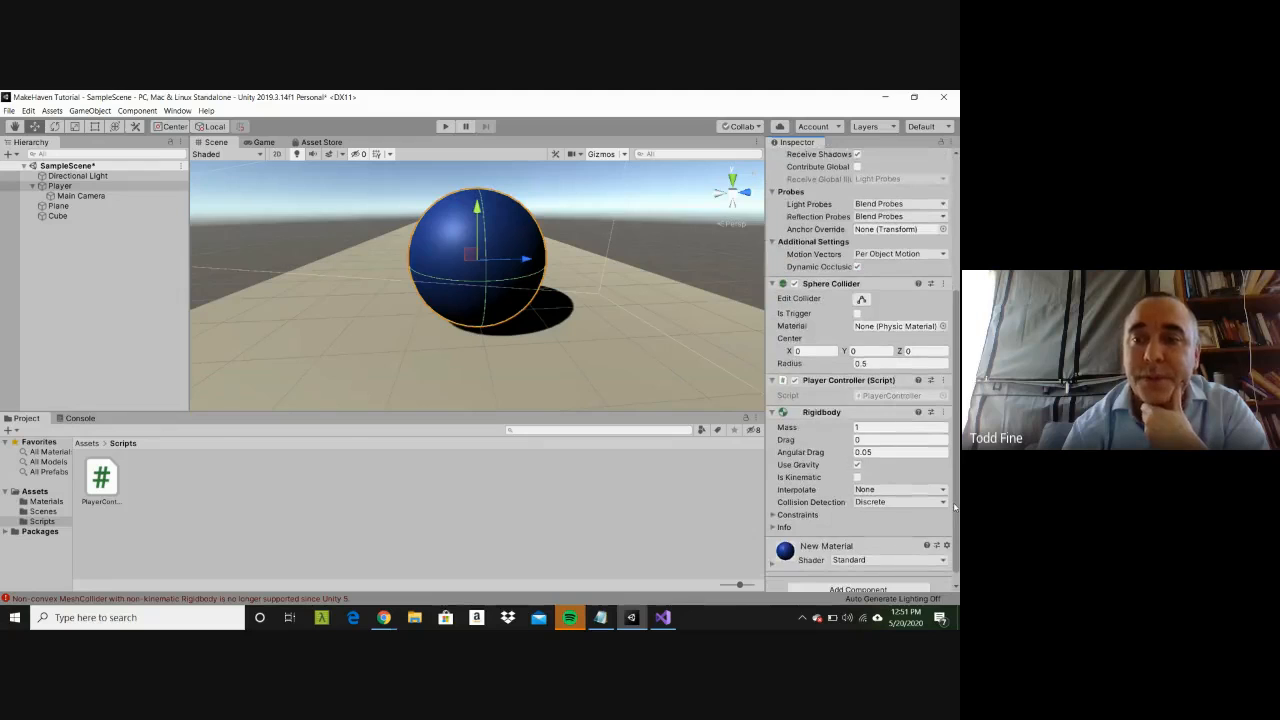
scroll(955, 508, down, 1)
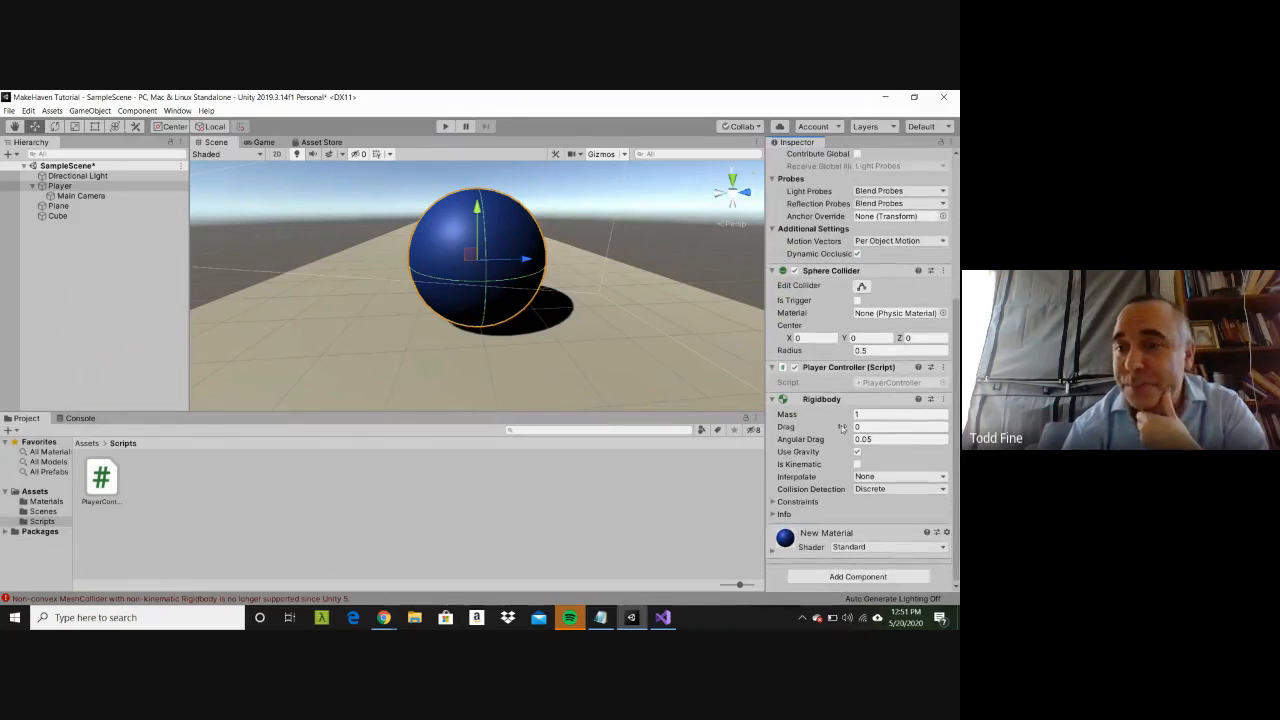
click(831, 580)
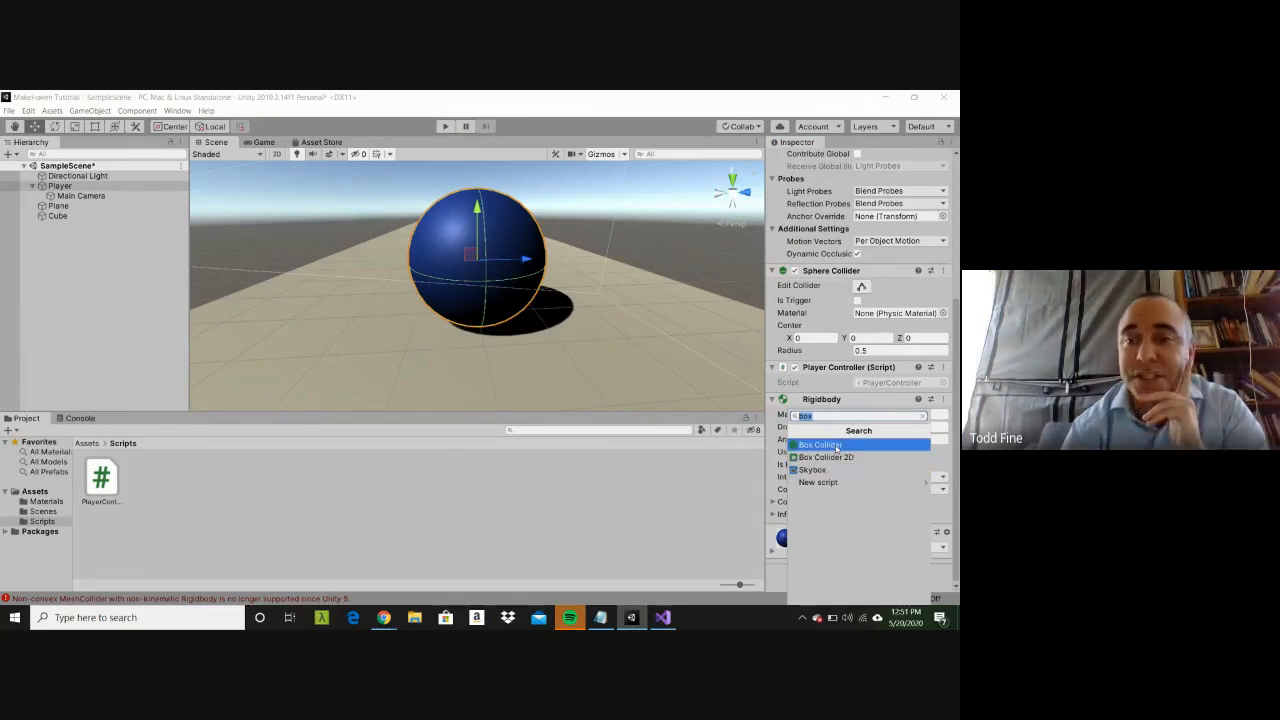
click(822, 445)
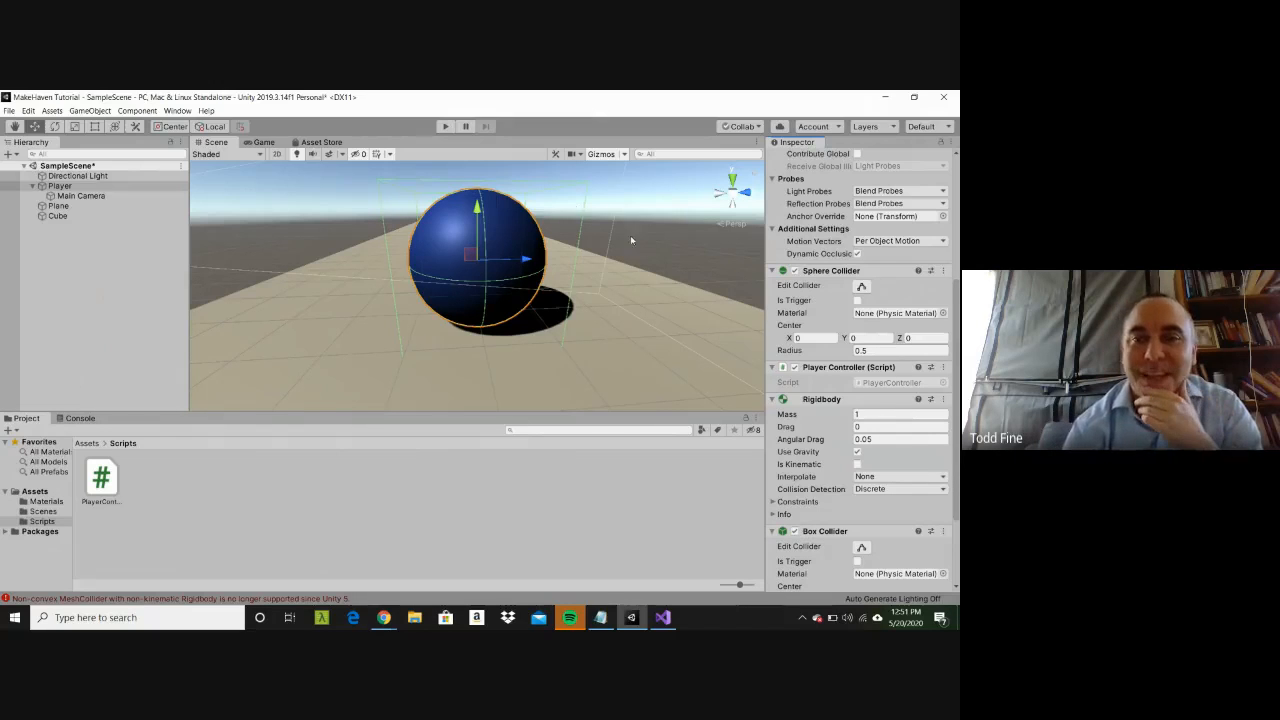
Step: Deselect the Player, then test-run the scene and stop it
click(651, 261)
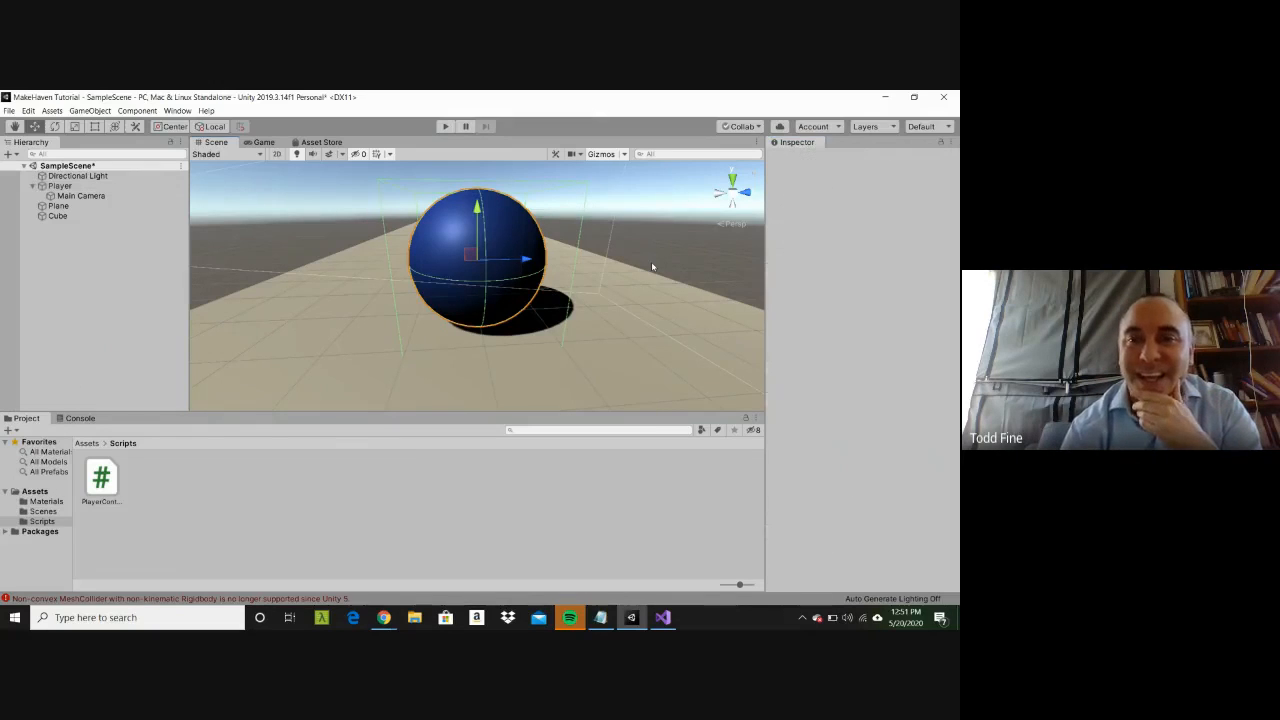
click(446, 127)
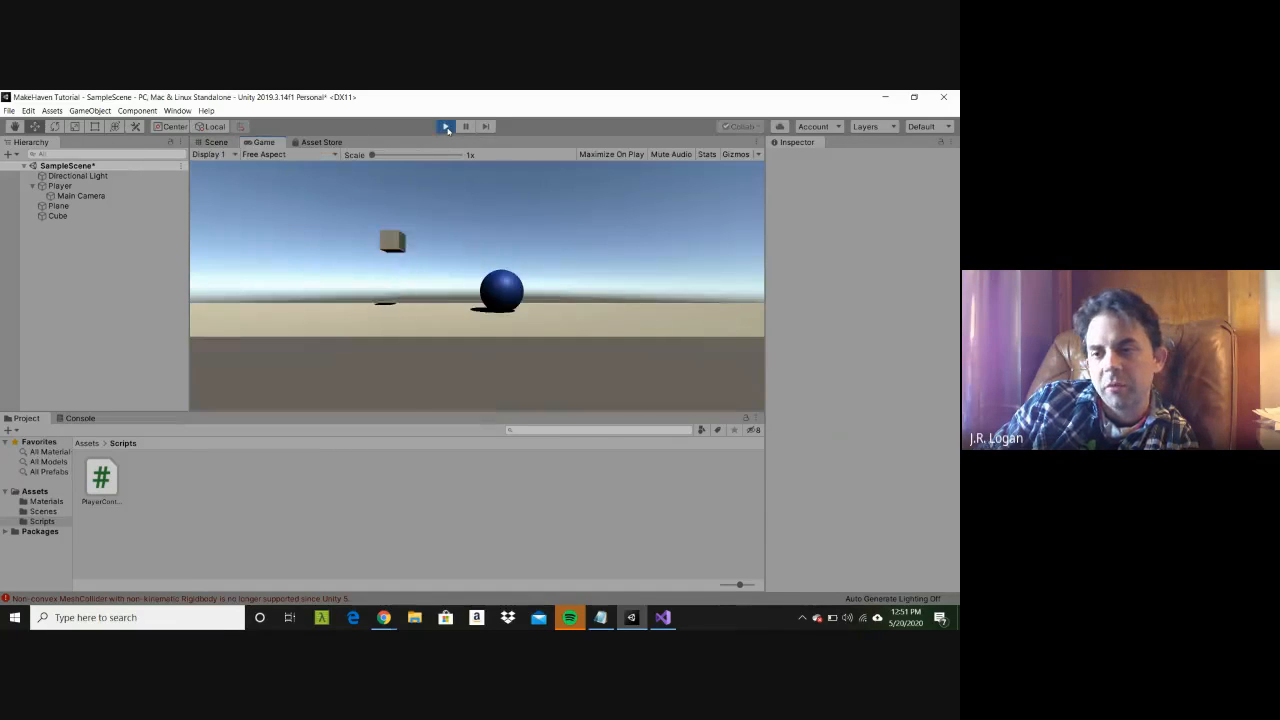
click(446, 127)
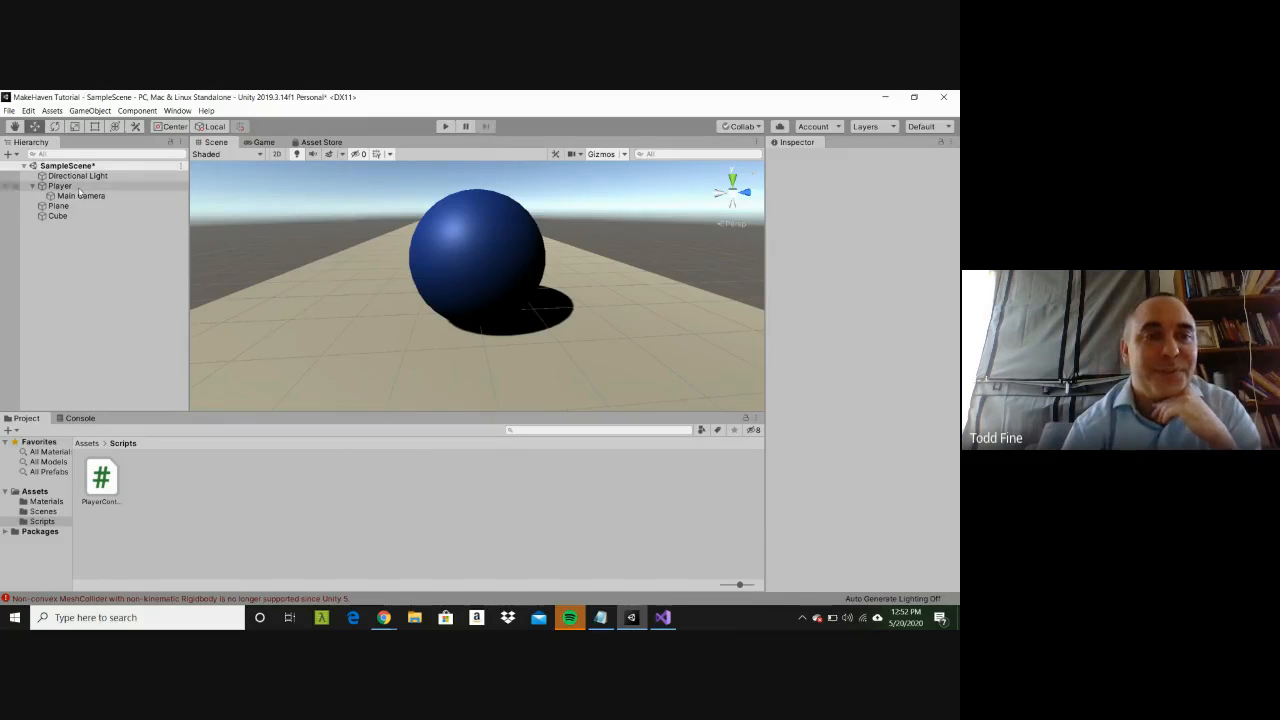
Step: Focus on the Main Camera, raise it to about Y 1.71 and move it closer to the Player at about Z -3.51
click(79, 196)
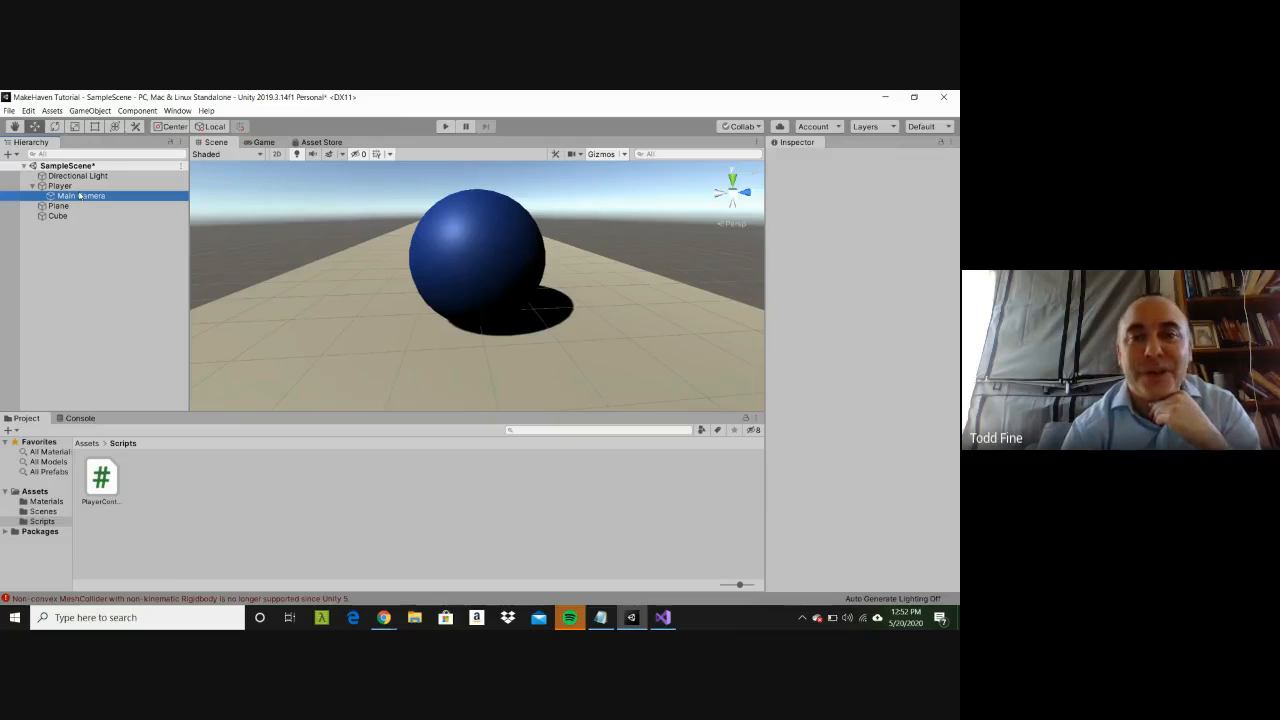
double_click(79, 196)
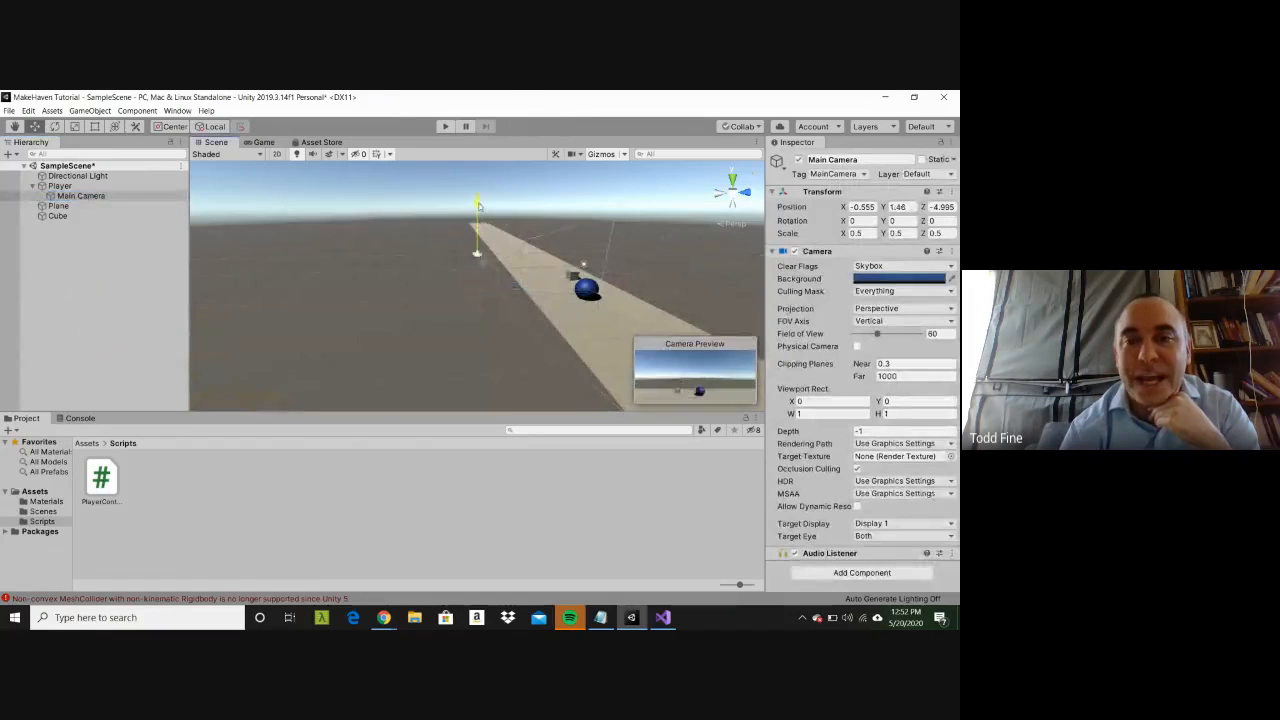
drag(479, 207, 480, 204)
drag(533, 253, 574, 253)
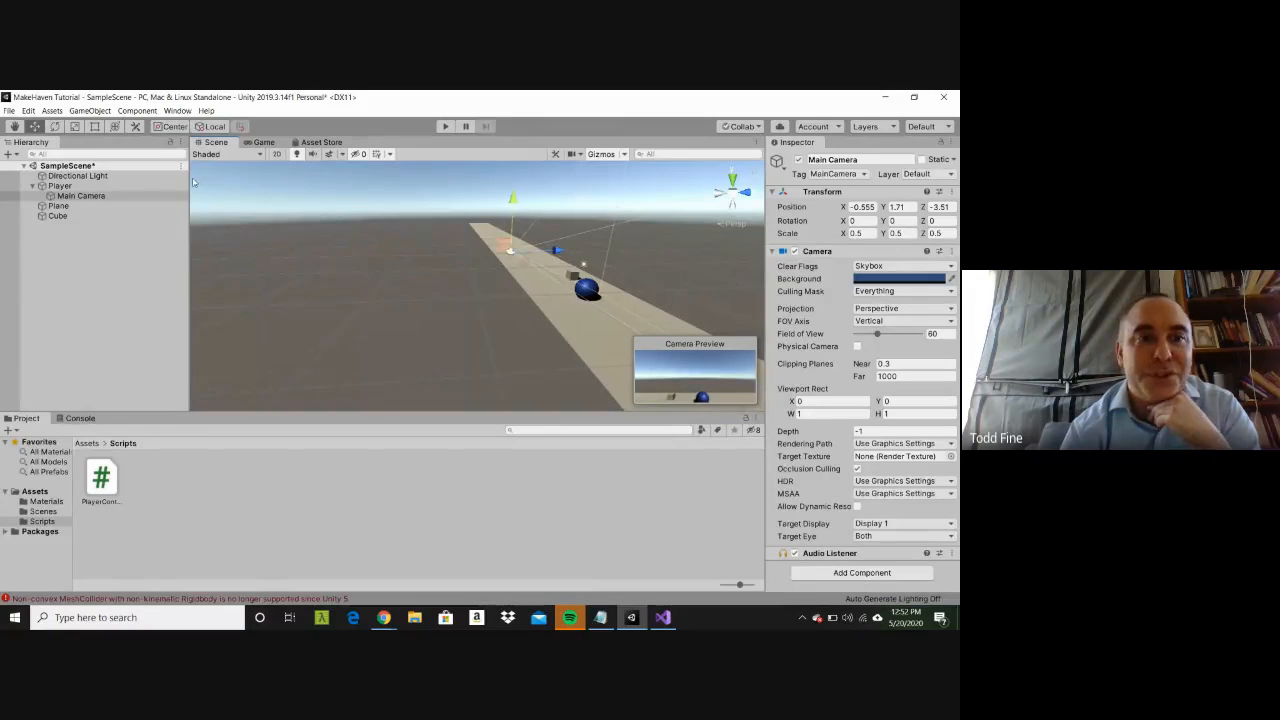
Step: Tilt the Main Camera down to an X rotation of about 19, then test-run the scene and stop it
click(54, 126)
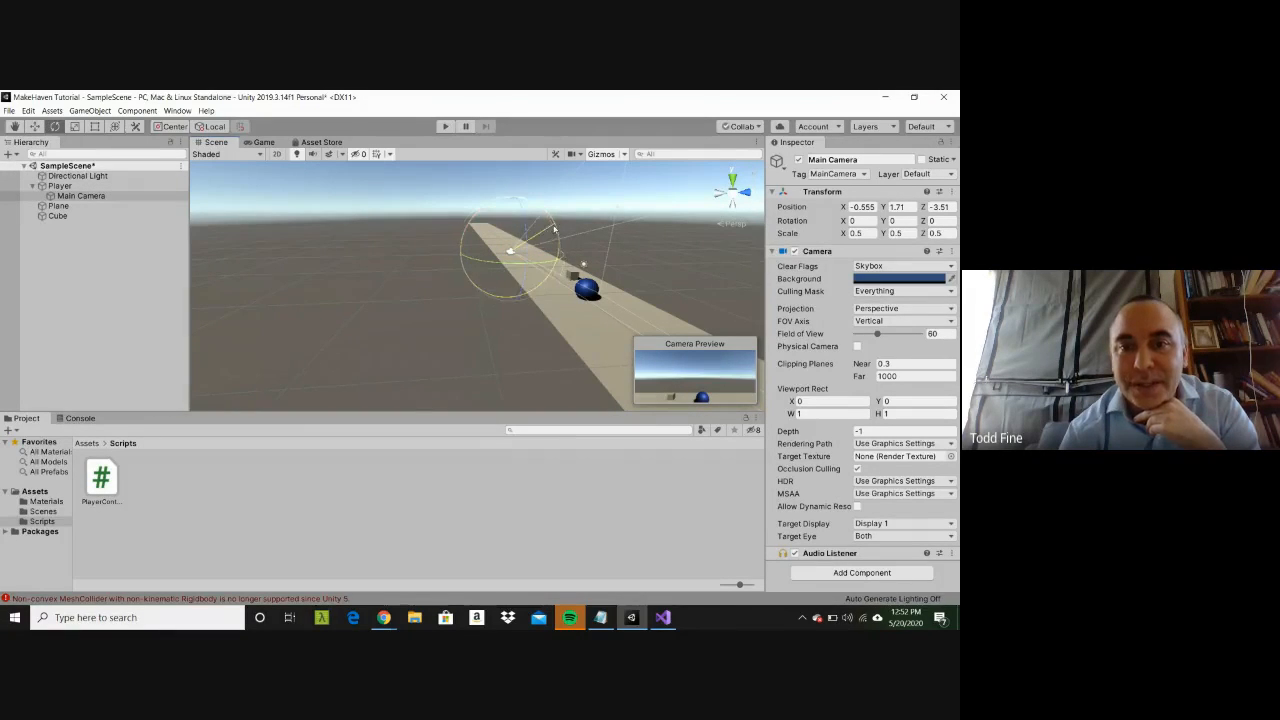
drag(554, 230, 565, 258)
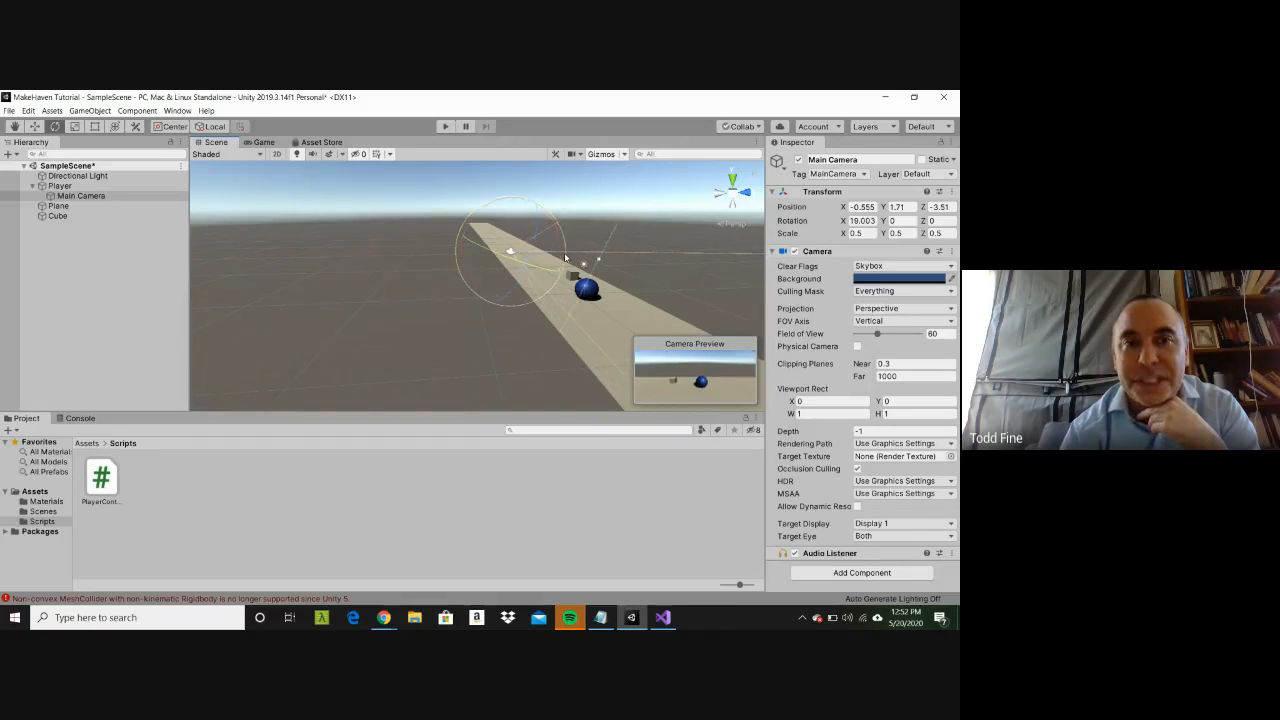
click(449, 127)
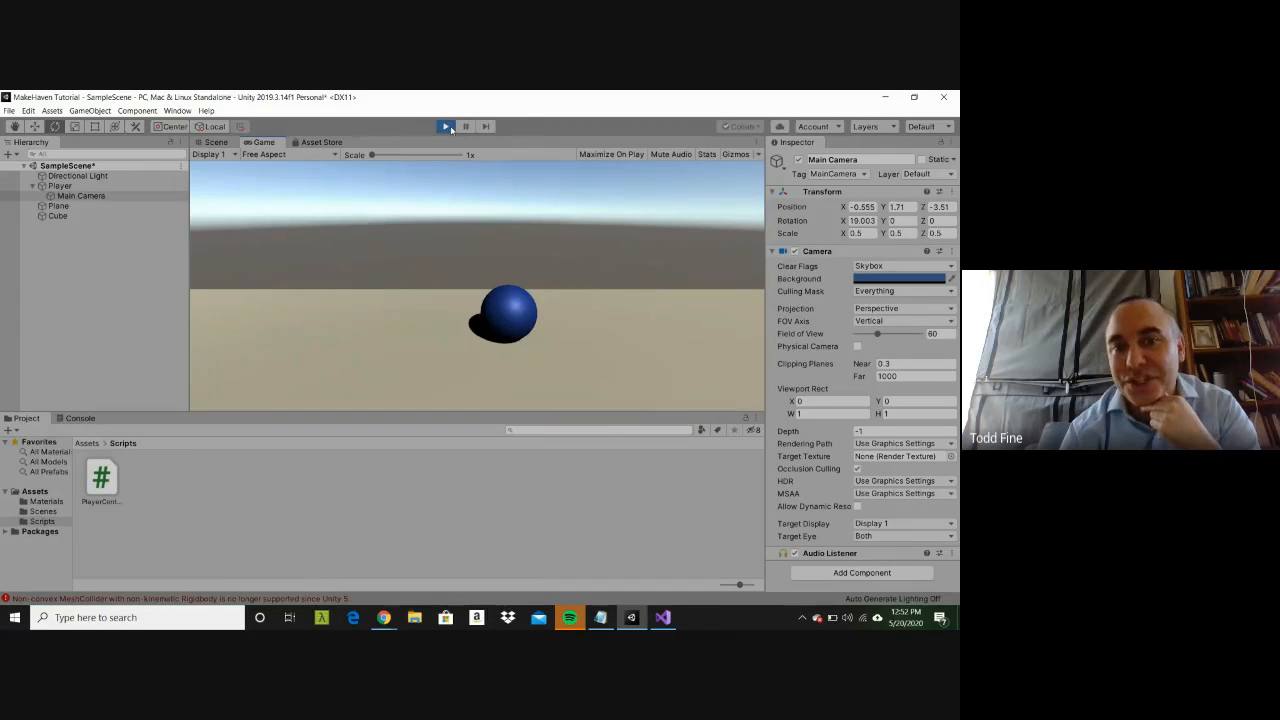
click(447, 127)
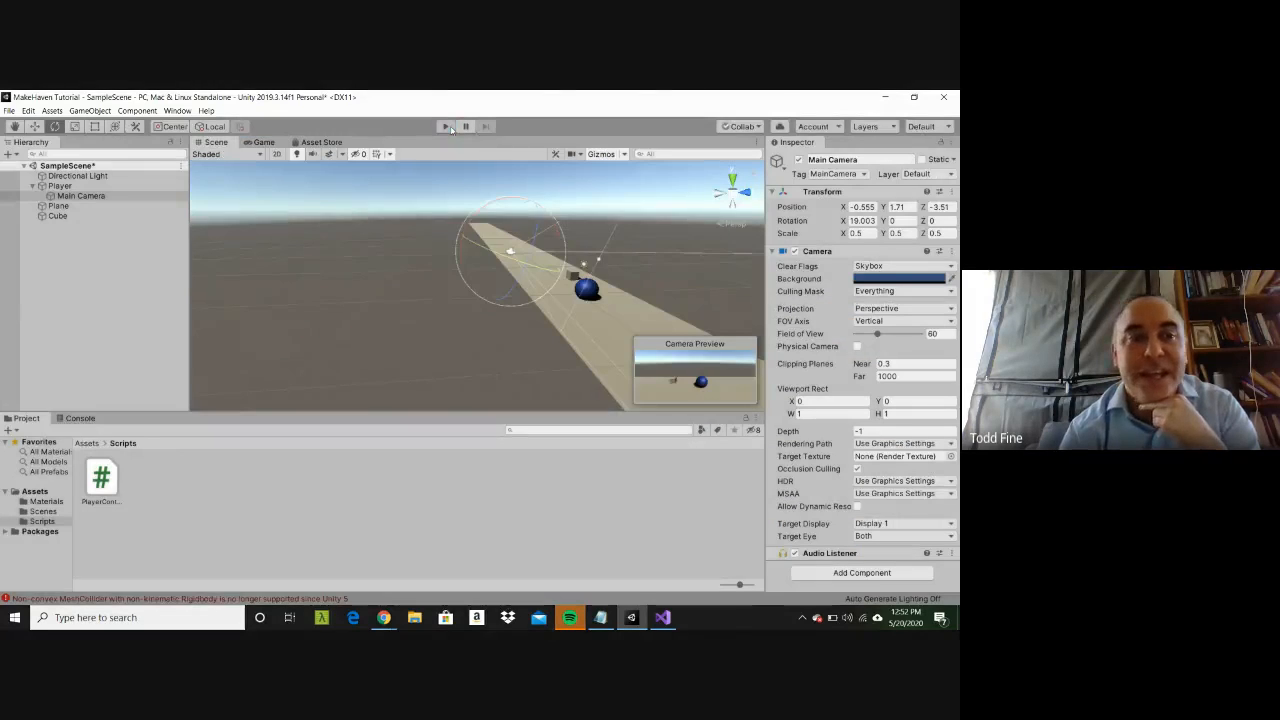
Step: Select the Player, run the scene to watch its values in play mode, and stop it
click(60, 186)
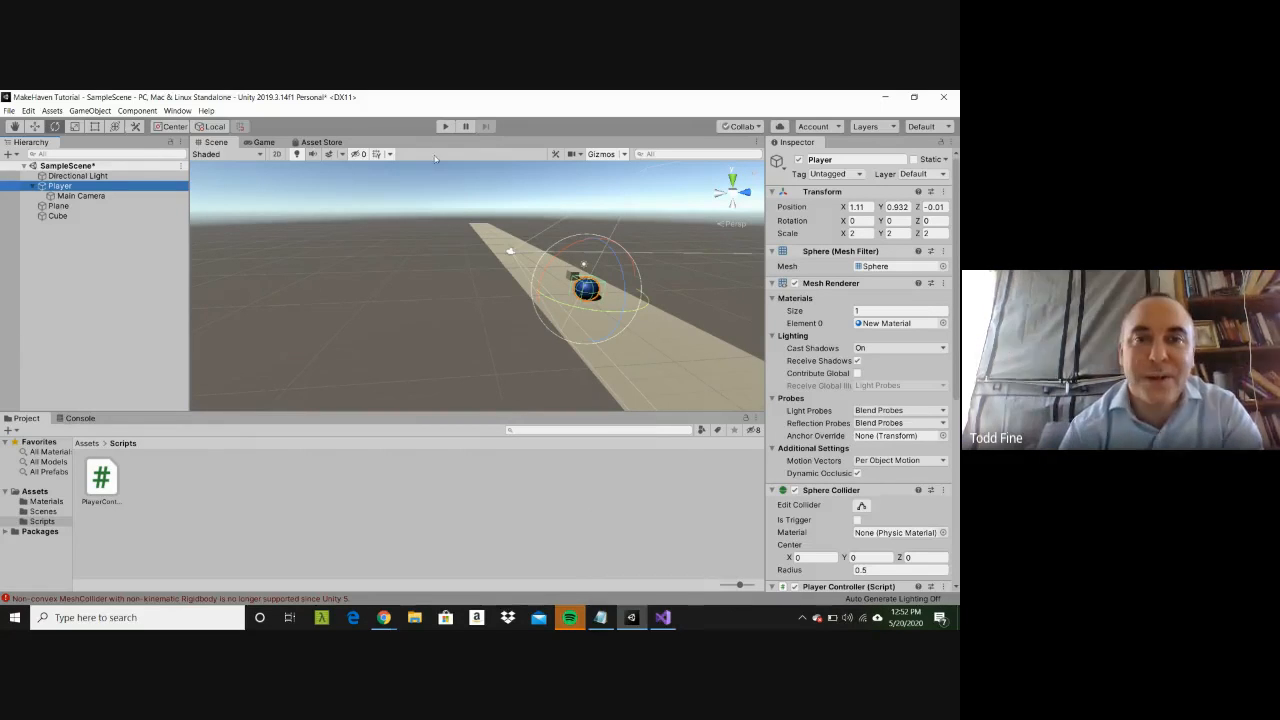
click(444, 126)
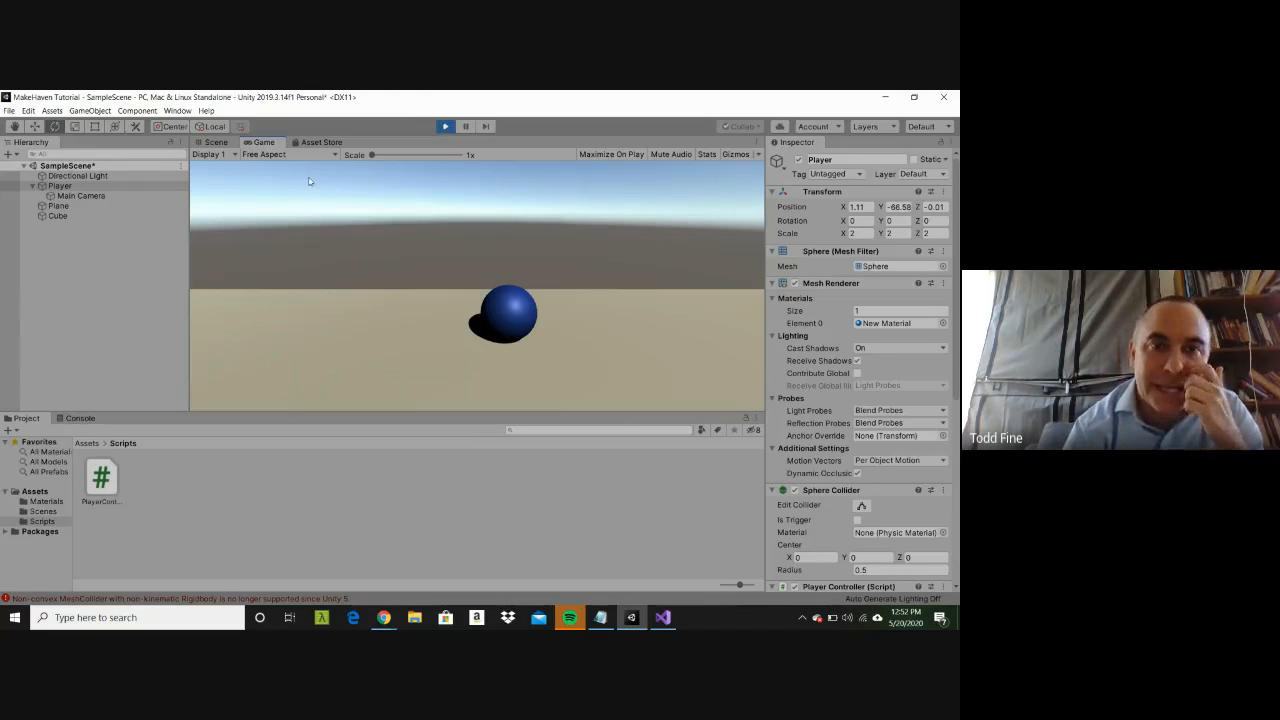
click(445, 126)
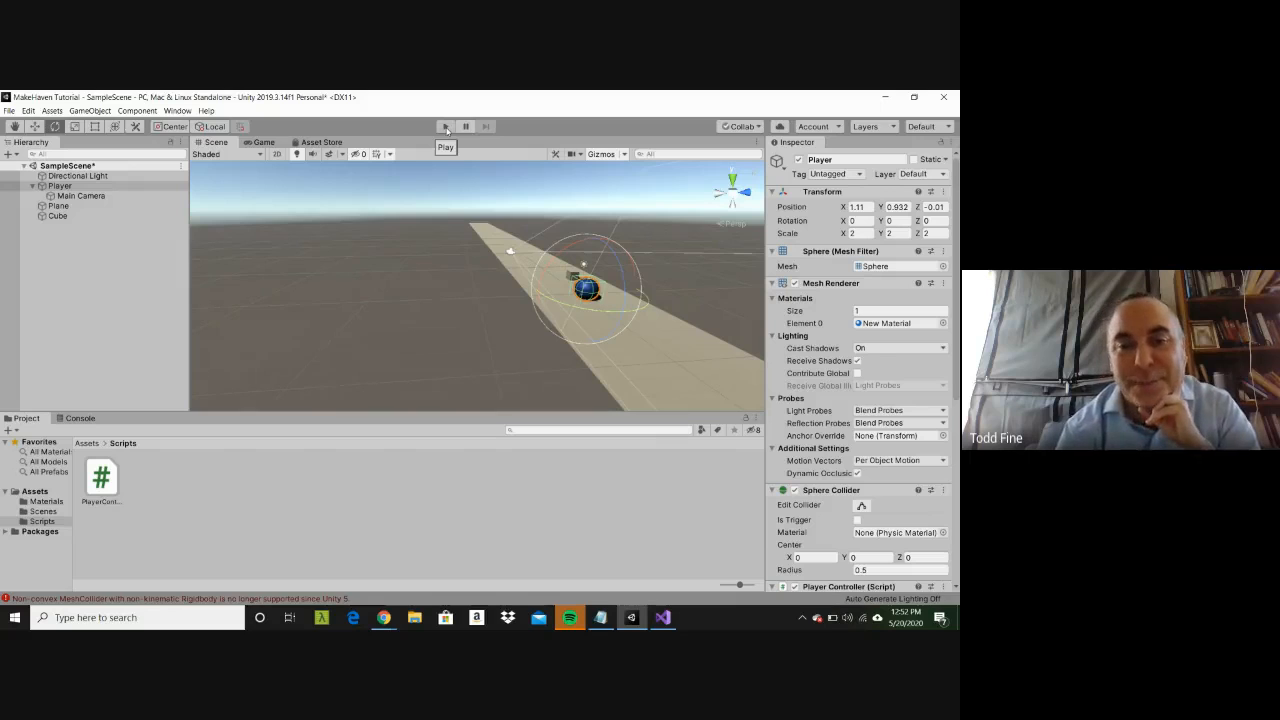
Step: Look over the PlayerController script in Visual Studio and return to Unity
click(662, 617)
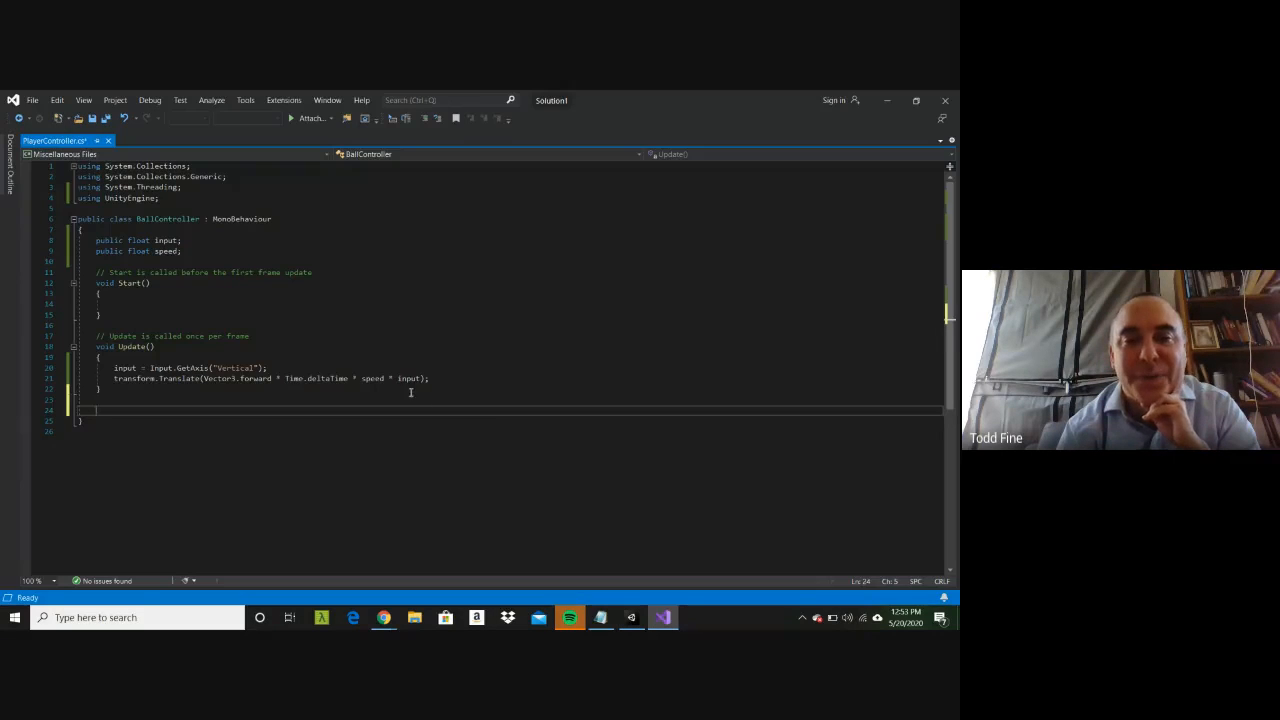
click(410, 392)
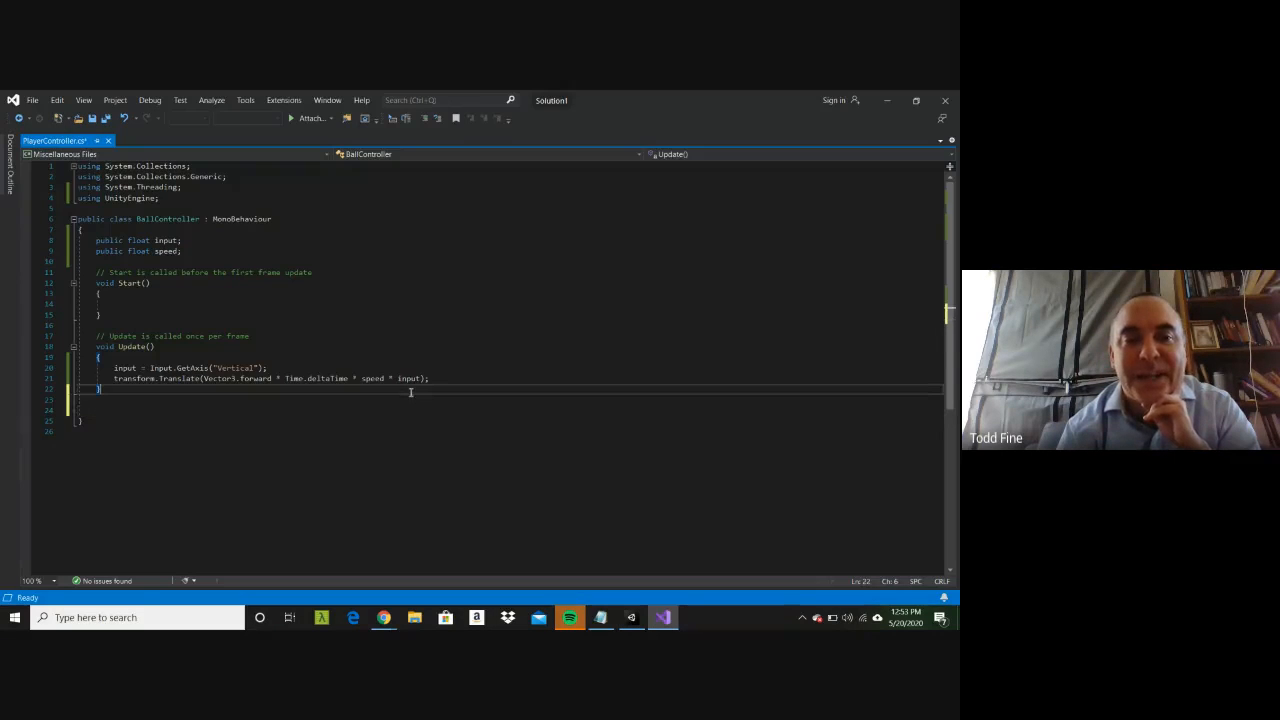
click(887, 101)
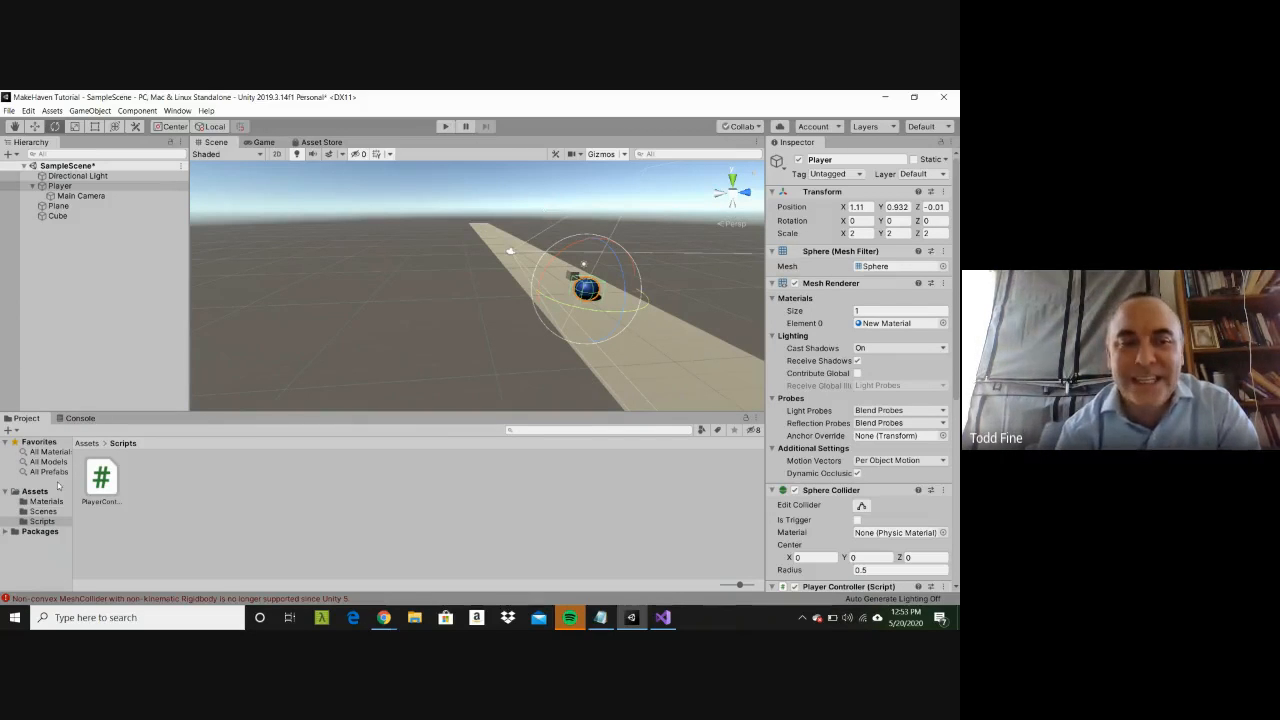
Step: Add a Particle System effect to SampleScene as a separate top-level object
click(138, 522)
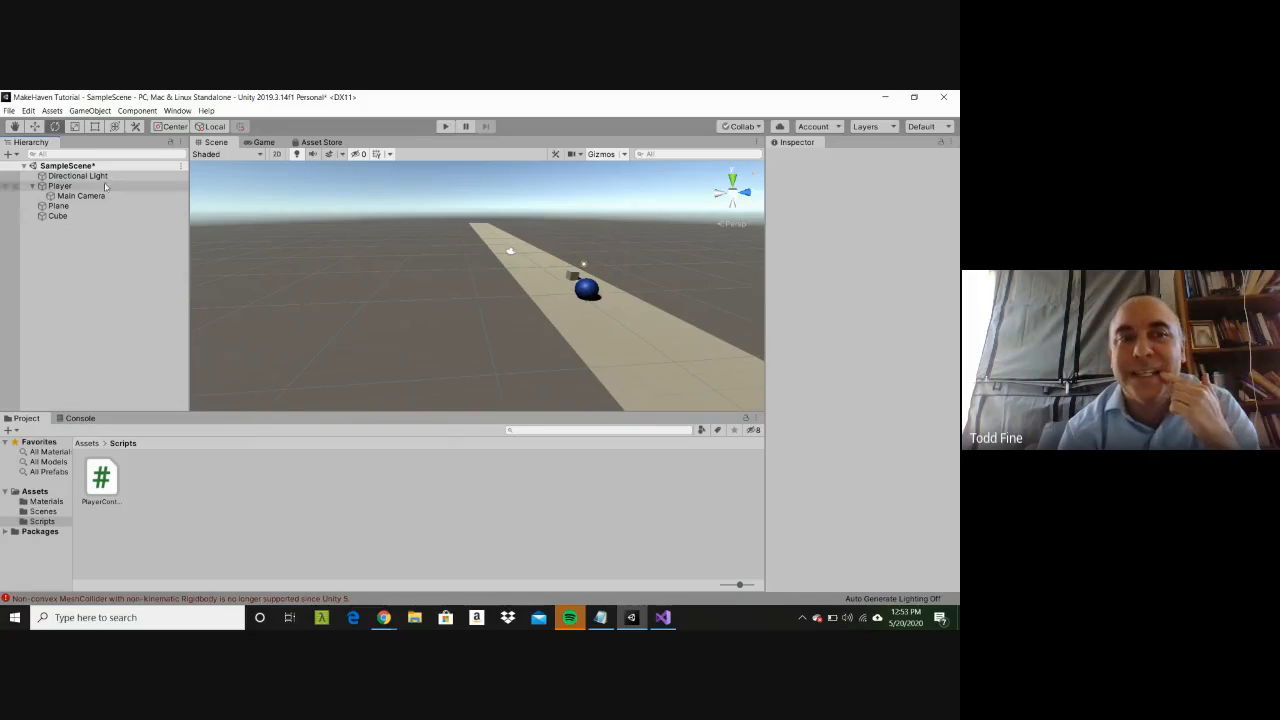
click(78, 176)
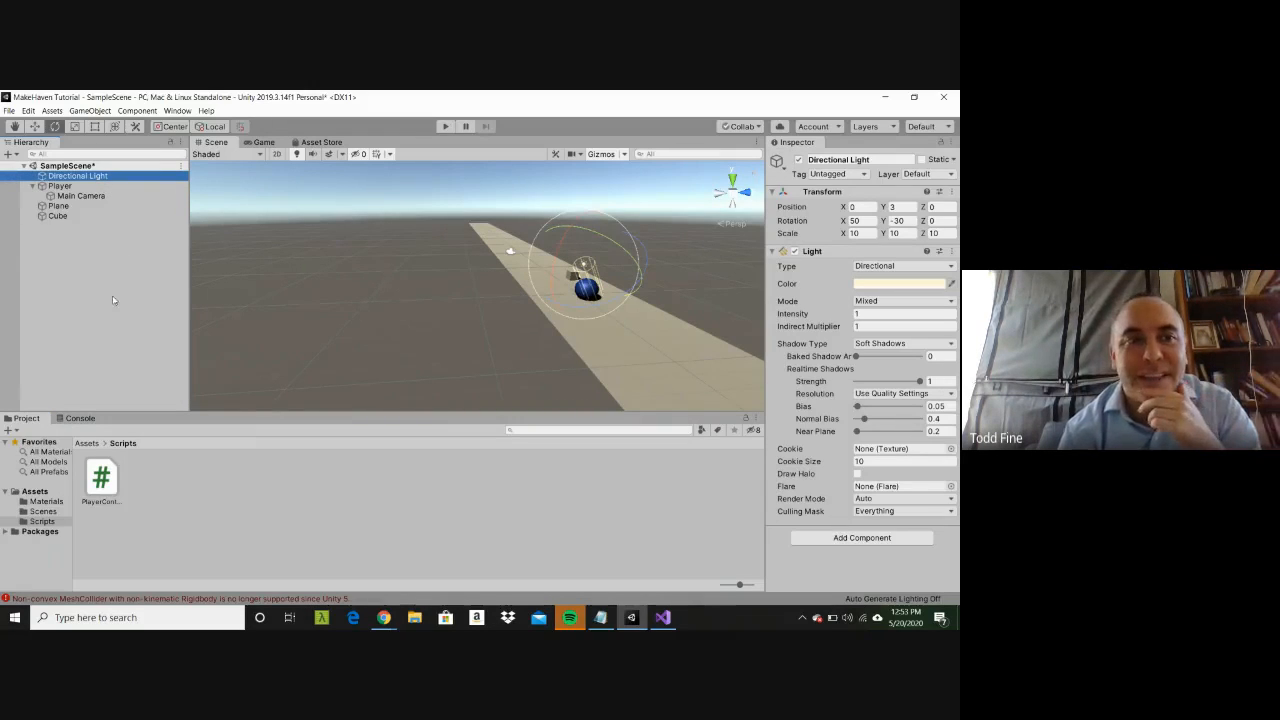
click(81, 295)
right_click(81, 295)
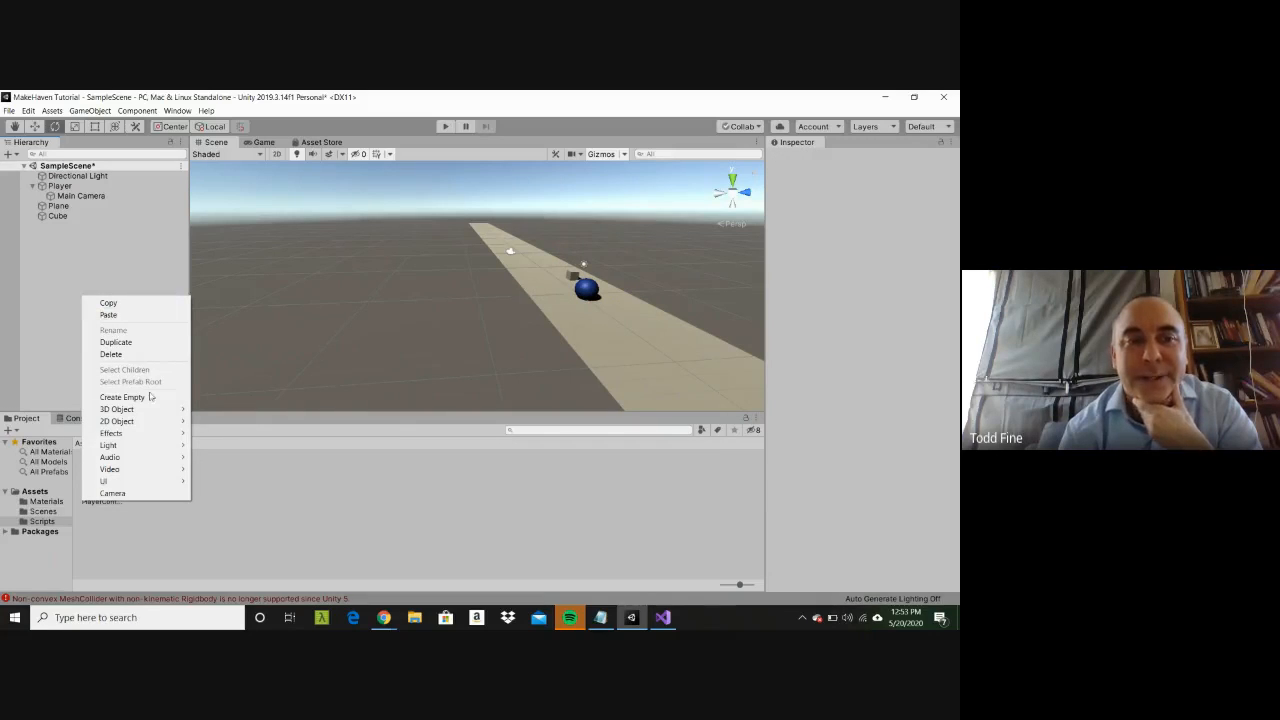
mouse_move(150, 410)
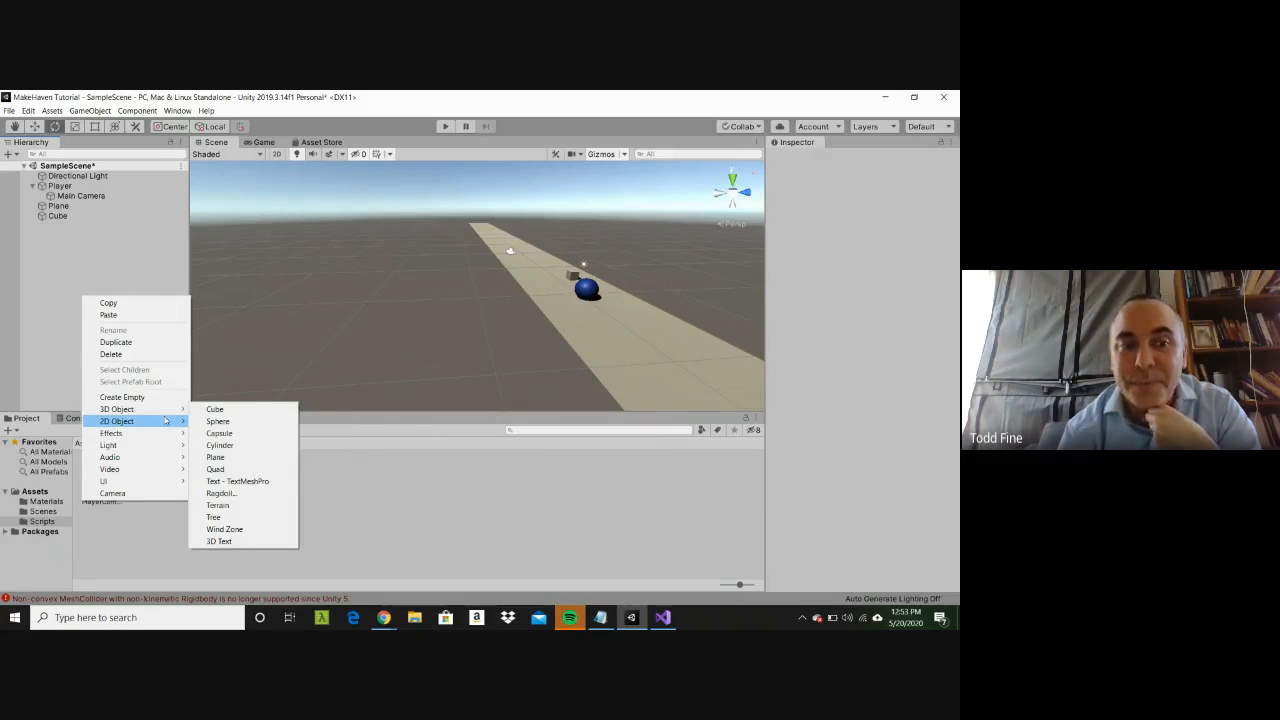
mouse_move(153, 459)
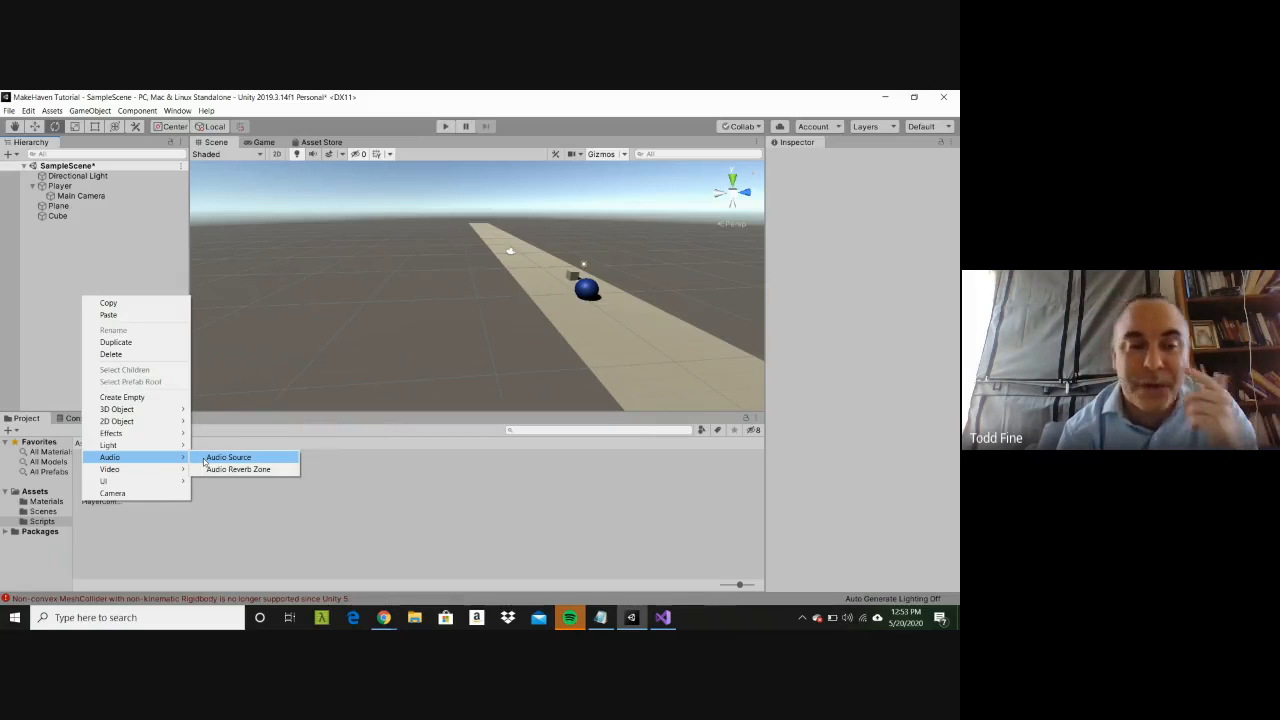
mouse_move(163, 433)
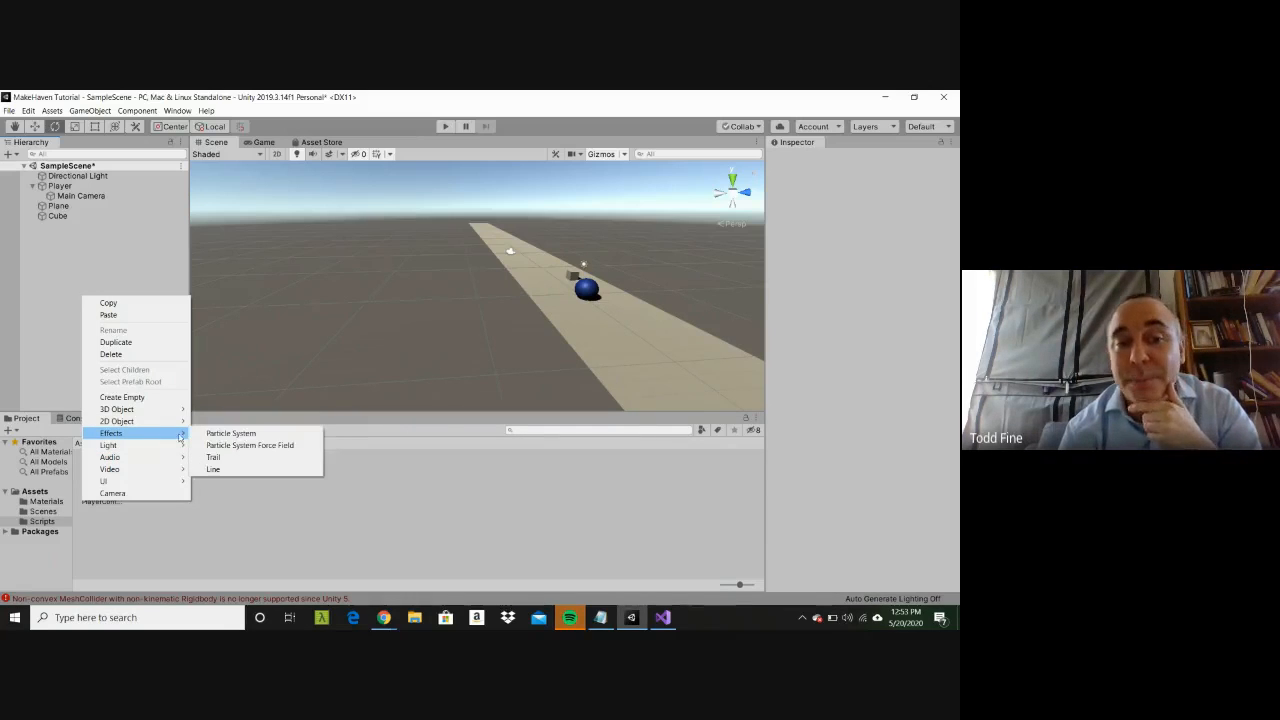
click(230, 433)
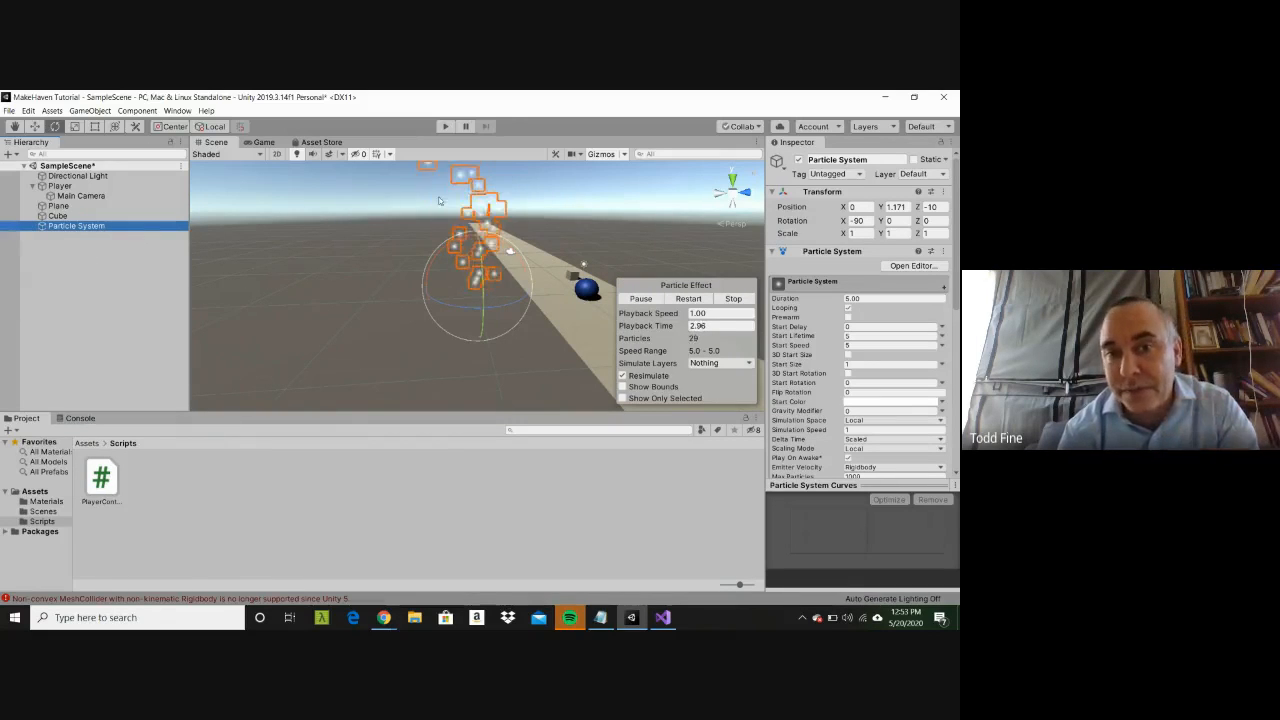
click(121, 300)
right_click(121, 300)
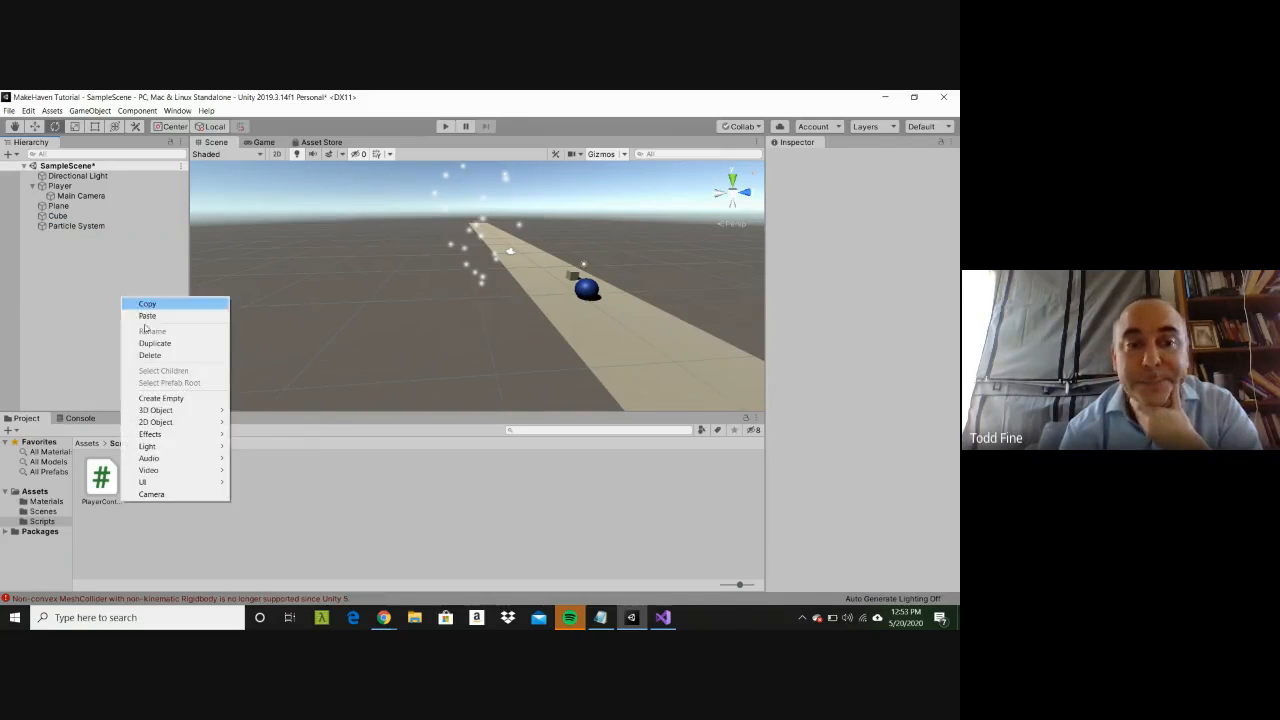
mouse_move(175, 448)
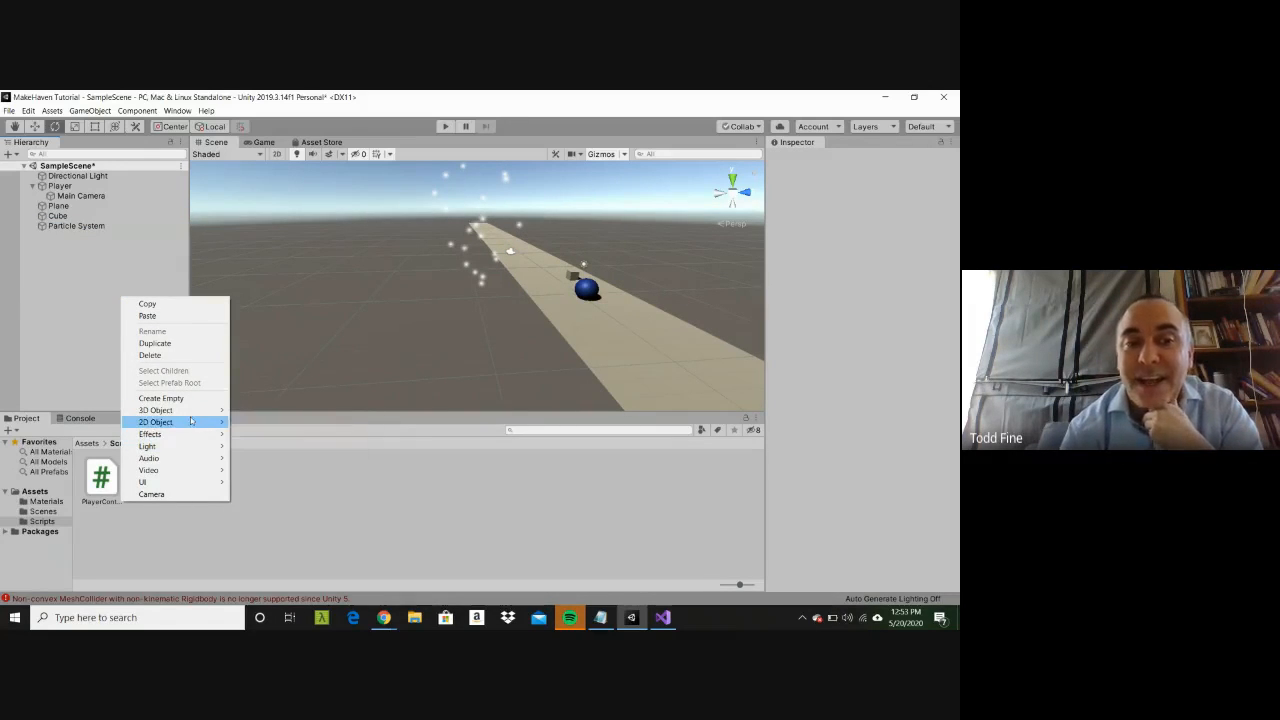
click(452, 494)
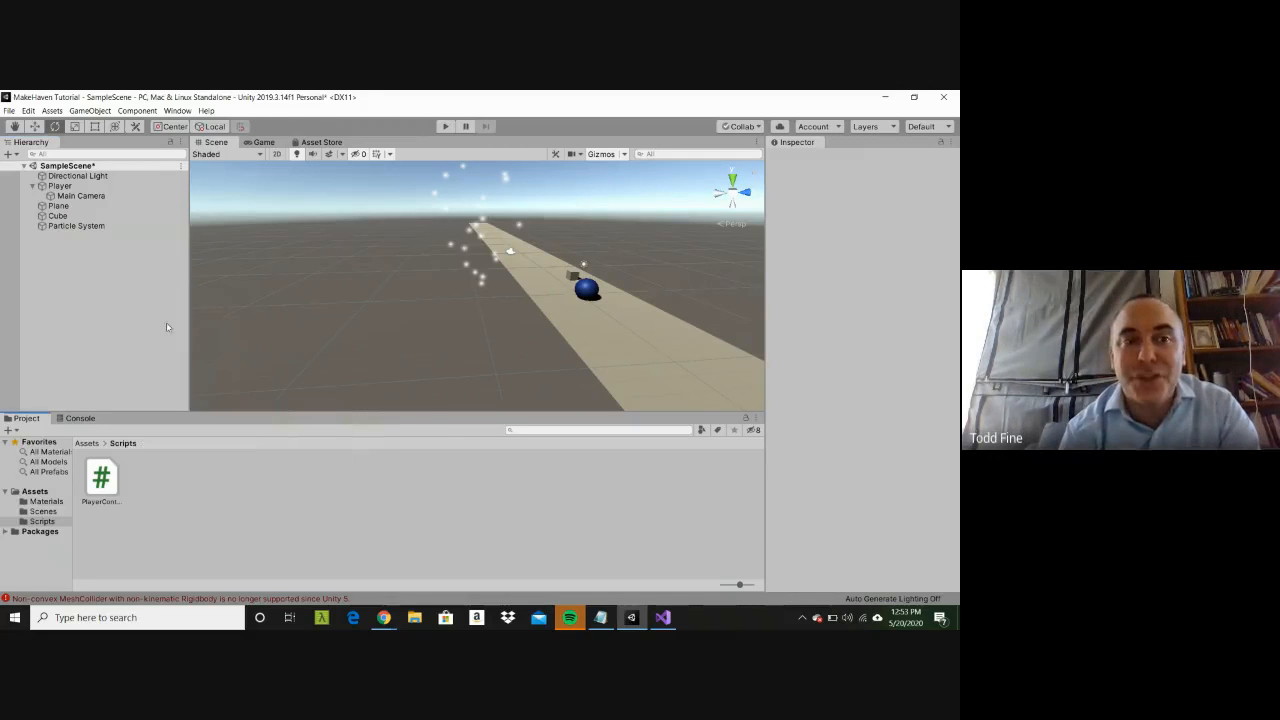
click(84, 226)
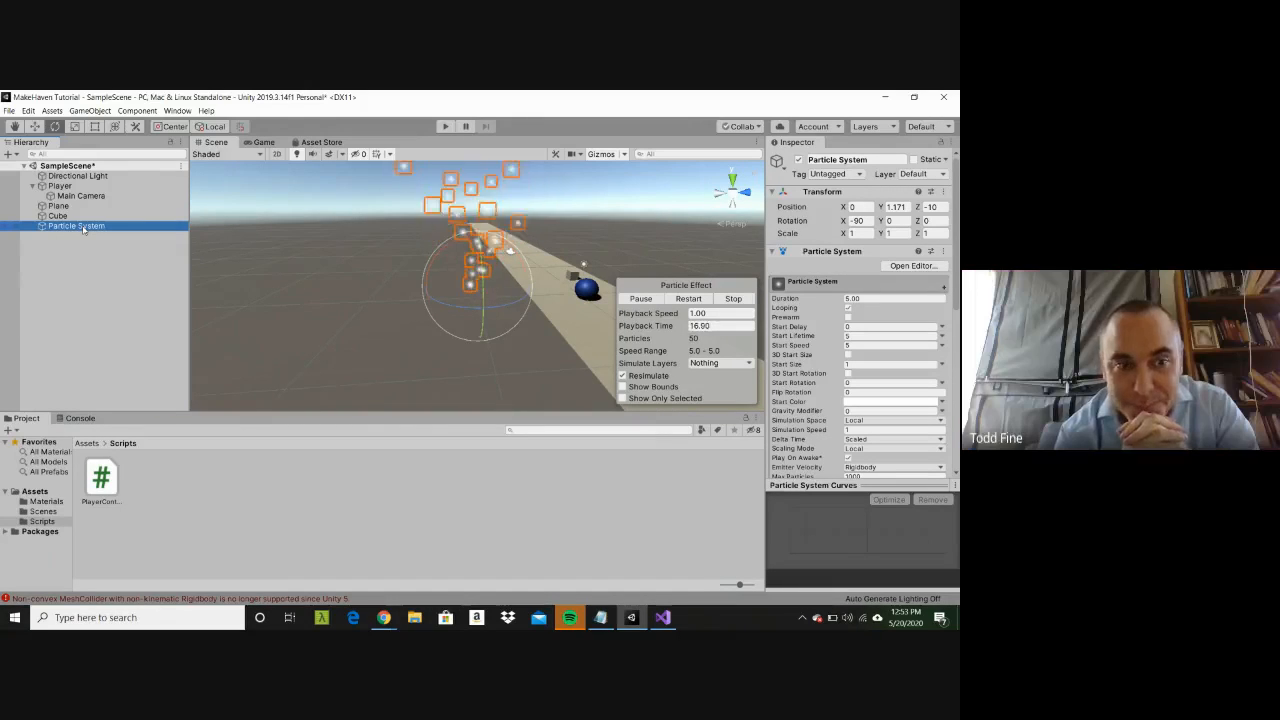
click(212, 472)
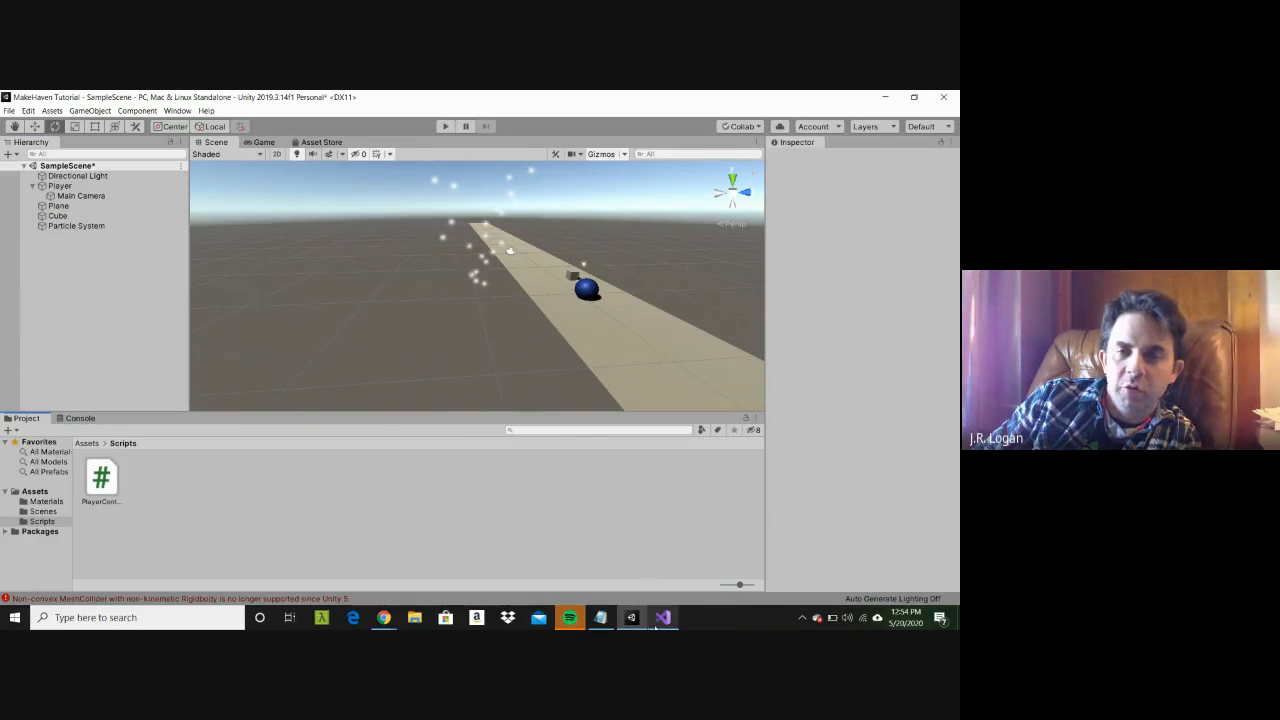
Step: Switch to Visual Studio to review the movement code in PlayerController, and go back to Unity
mouse_move(660, 625)
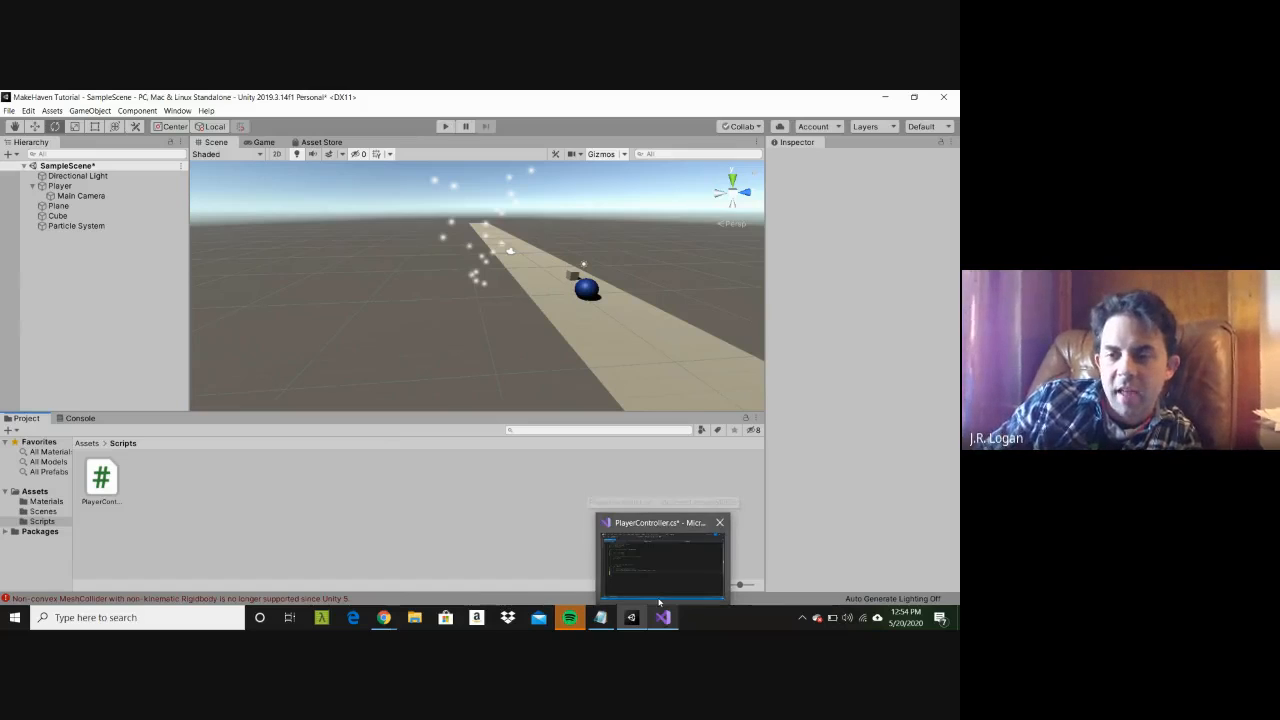
click(659, 603)
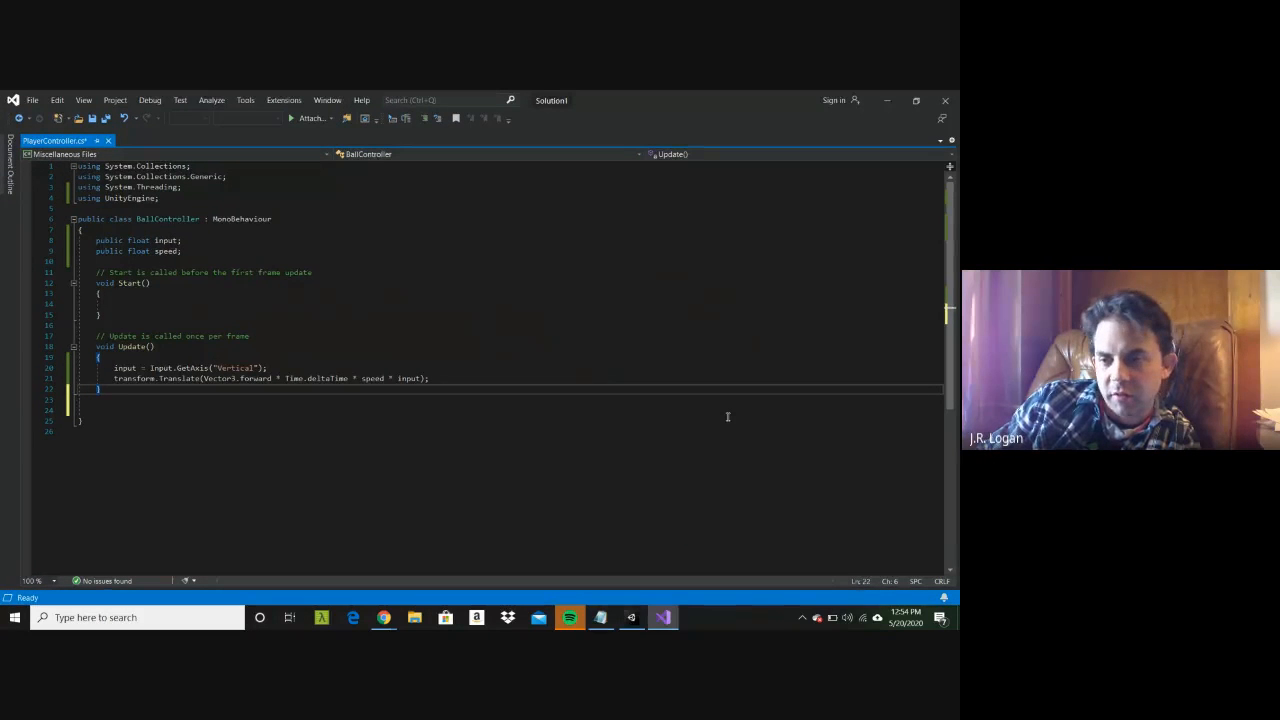
click(887, 100)
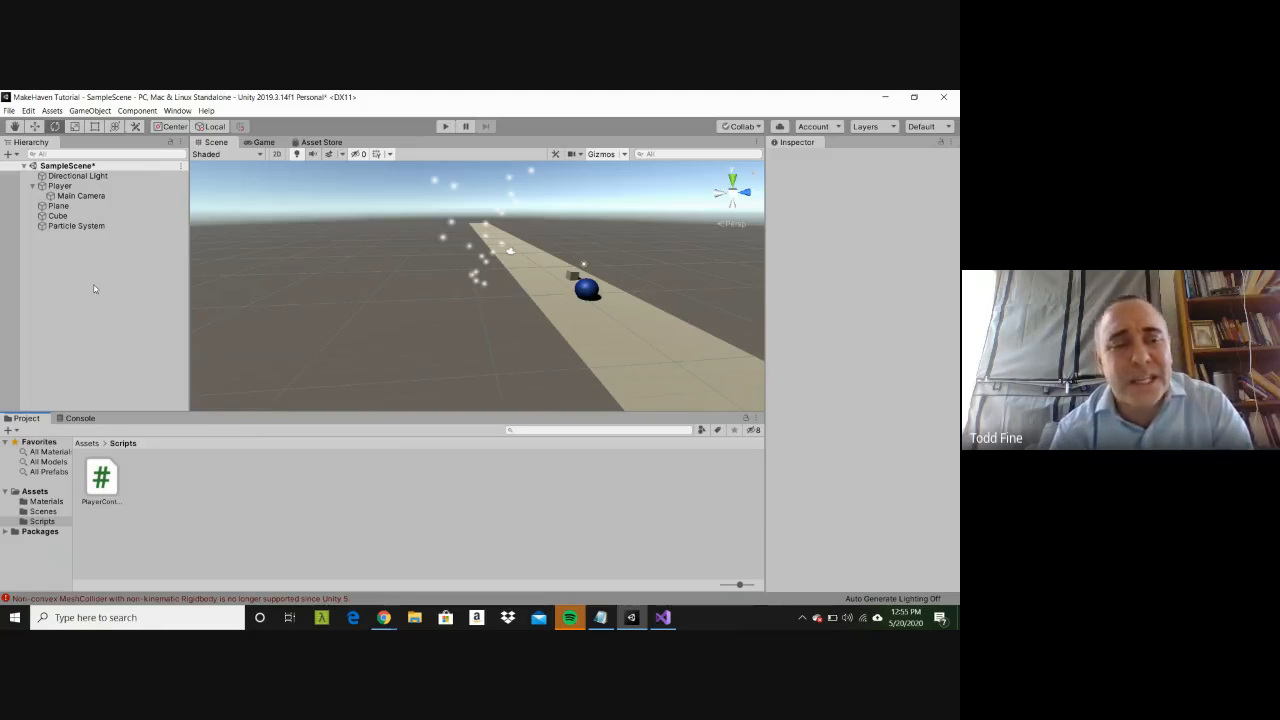
Step: Create a folder named Prefabs in the project's Assets folder
click(35, 491)
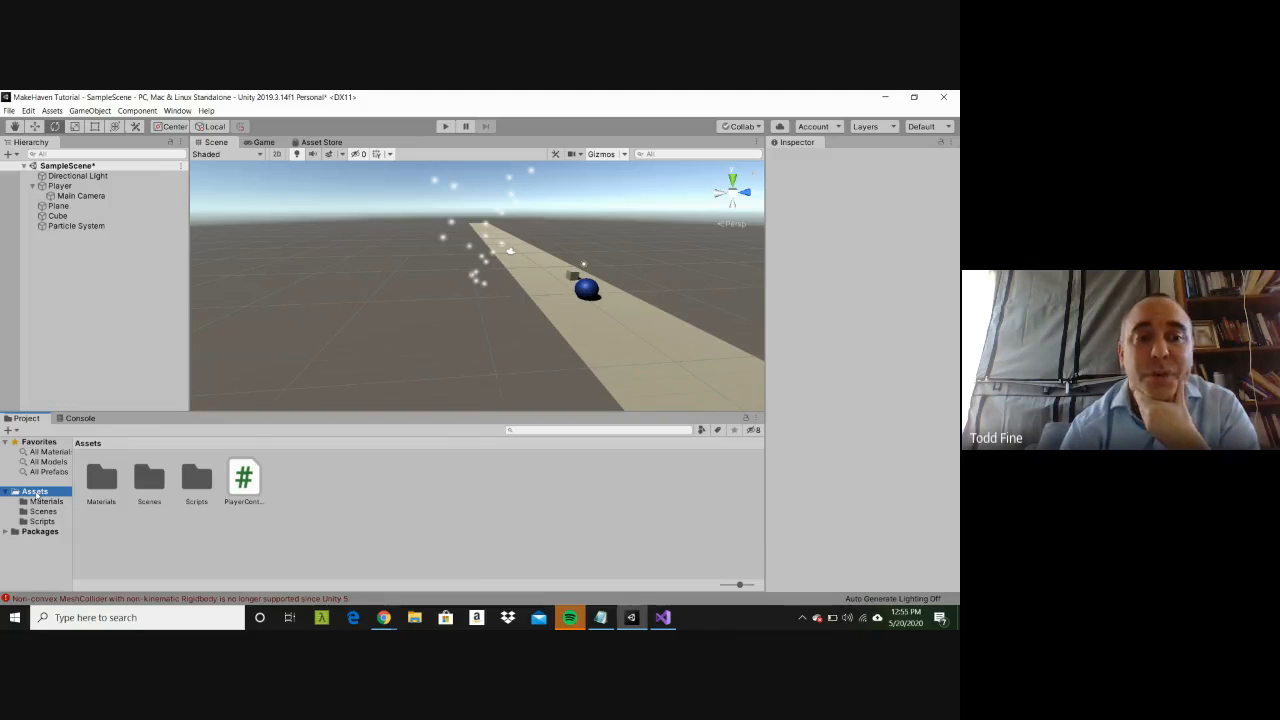
right_click(36, 492)
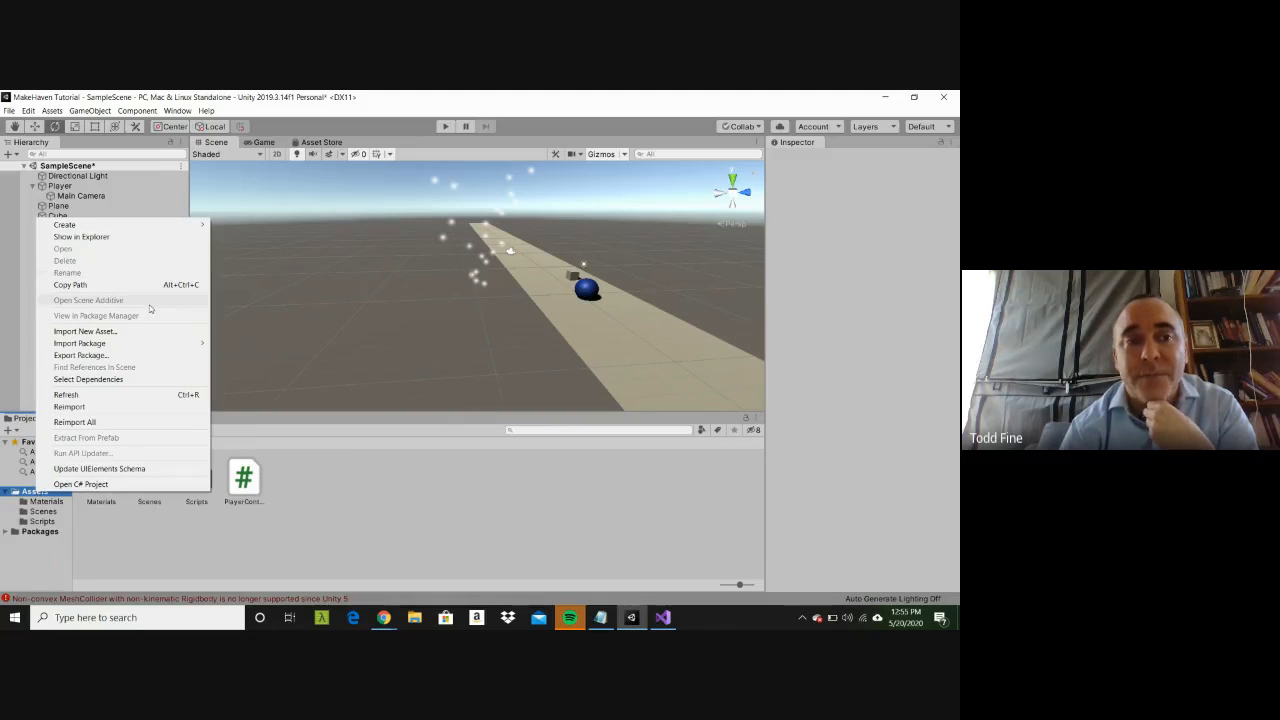
click(28, 495)
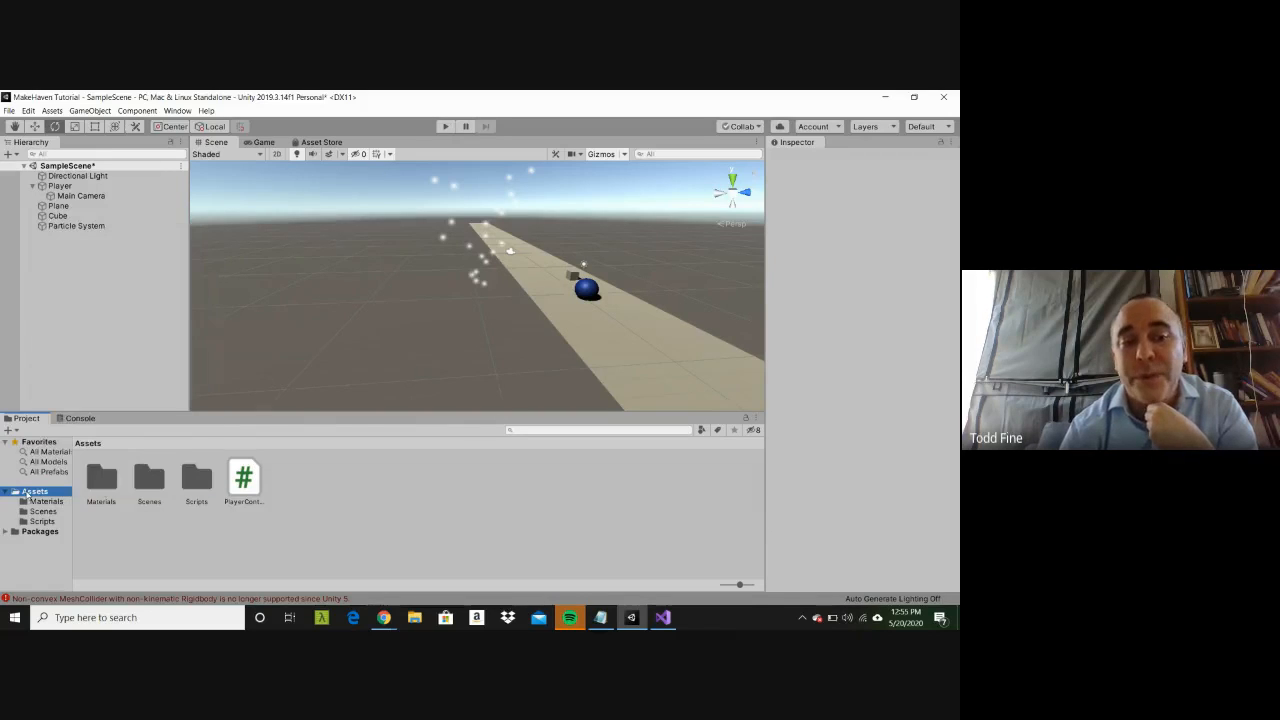
right_click(30, 493)
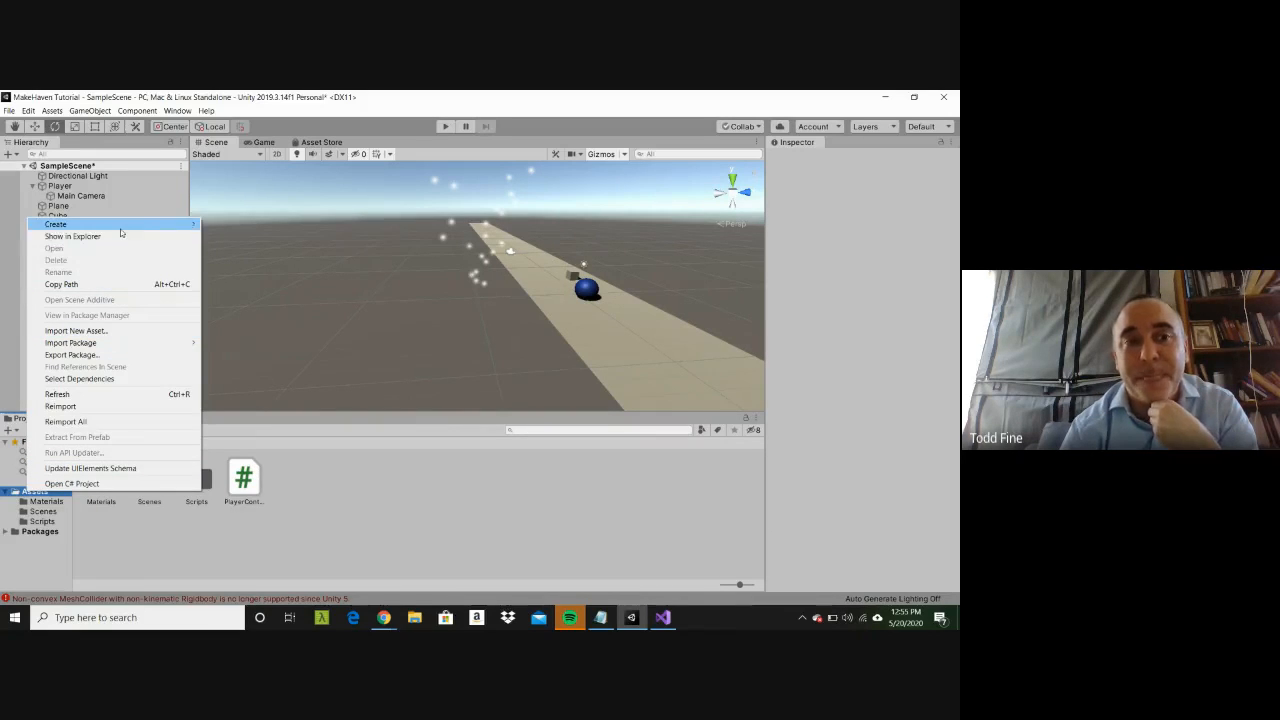
mouse_move(120, 229)
click(214, 214)
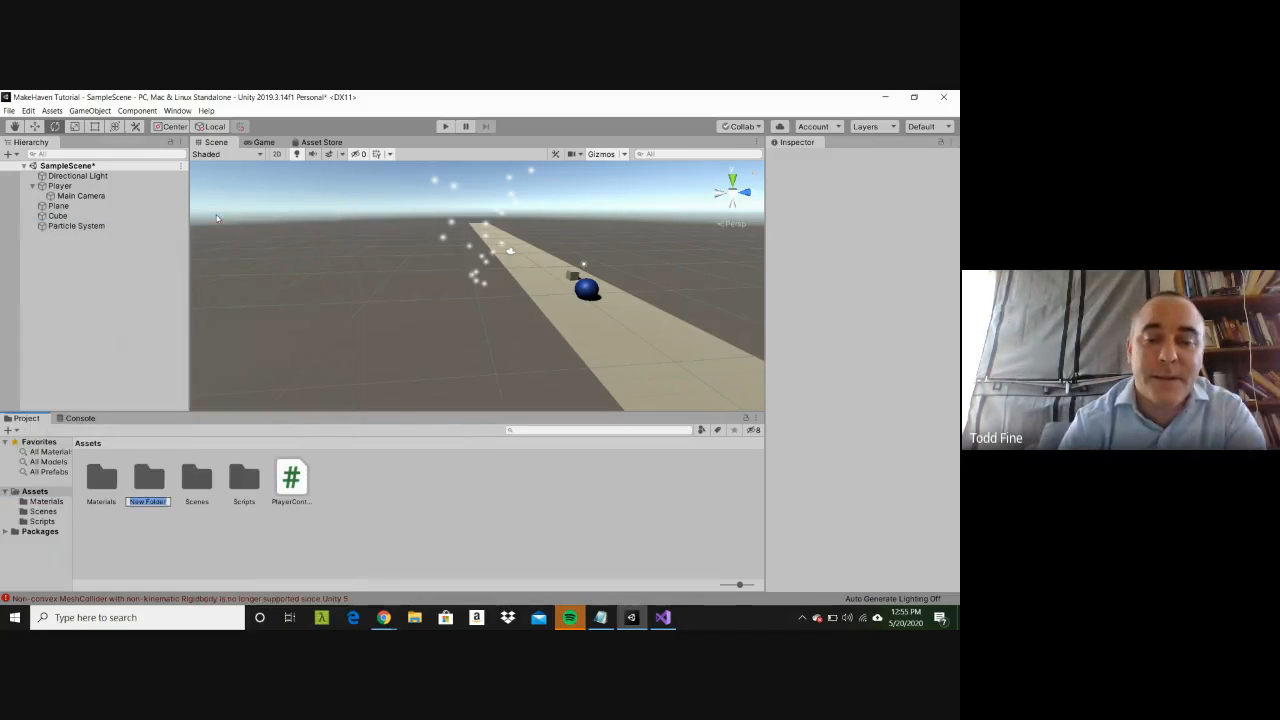
text(Prefabs)
key(Return)
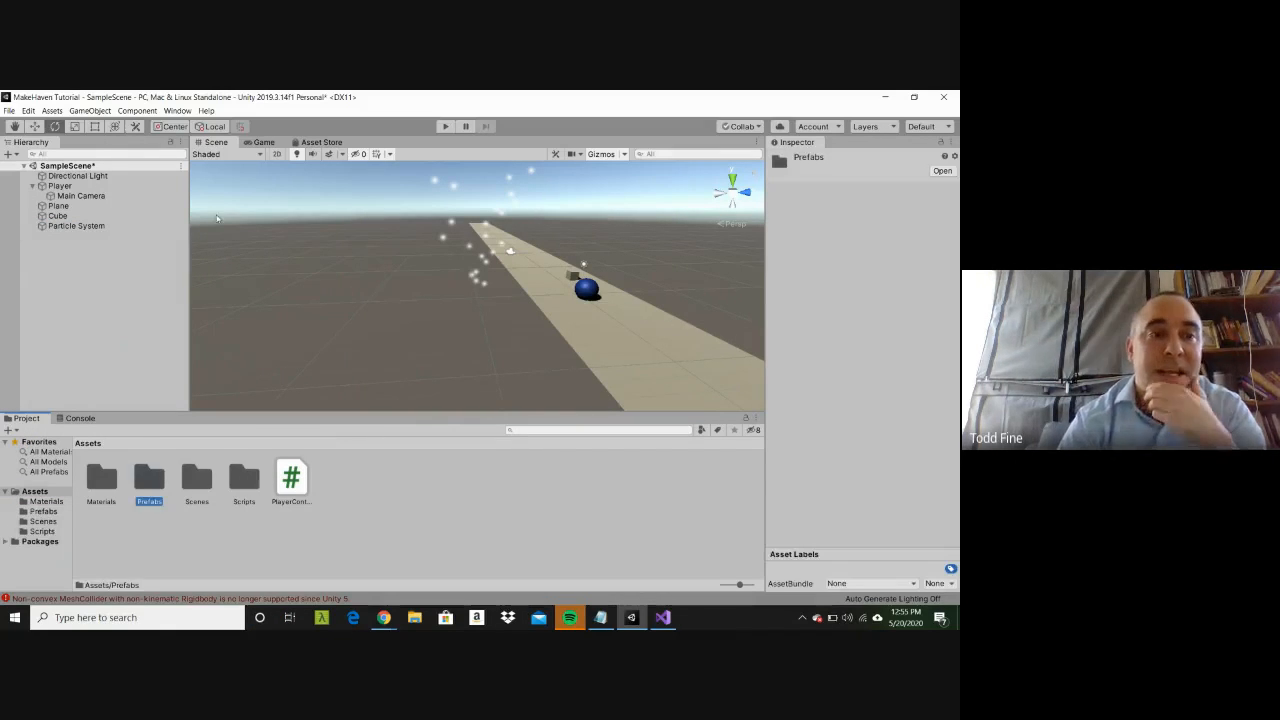
Step: Turn the scene's Cube into a prefab stored in the Prefabs folder
click(58, 216)
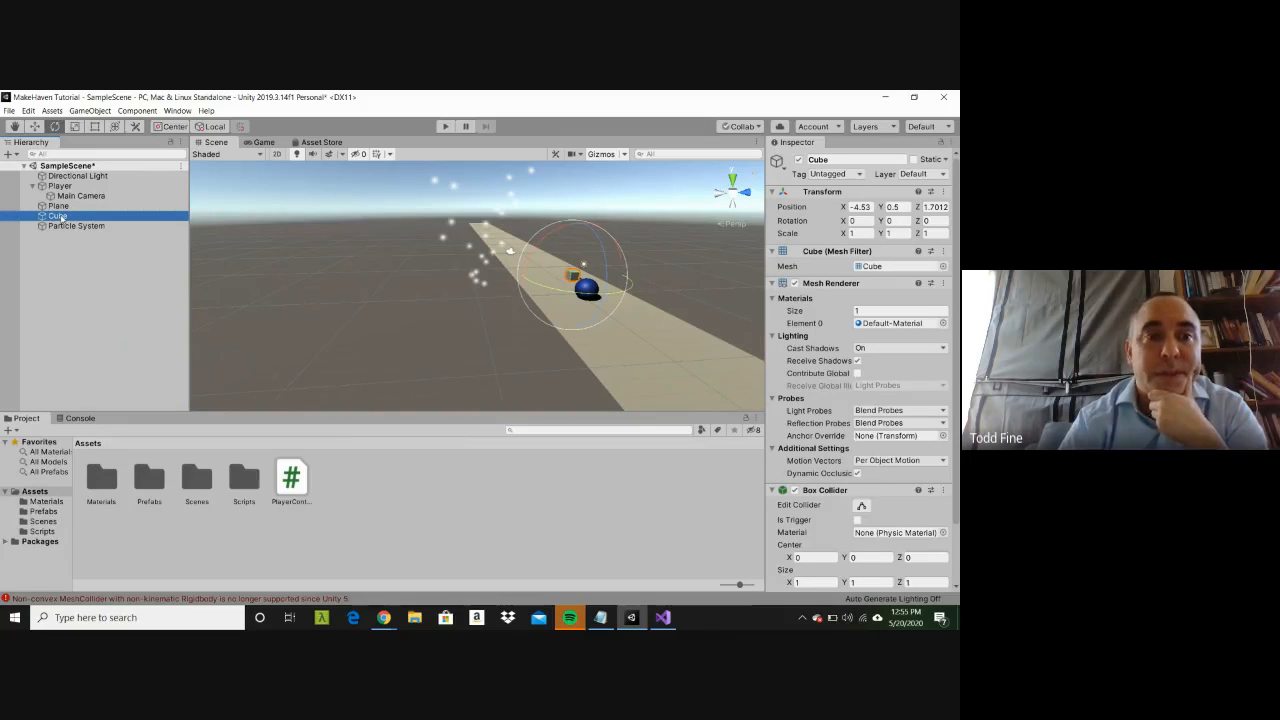
drag(57, 216, 150, 479)
click(141, 476)
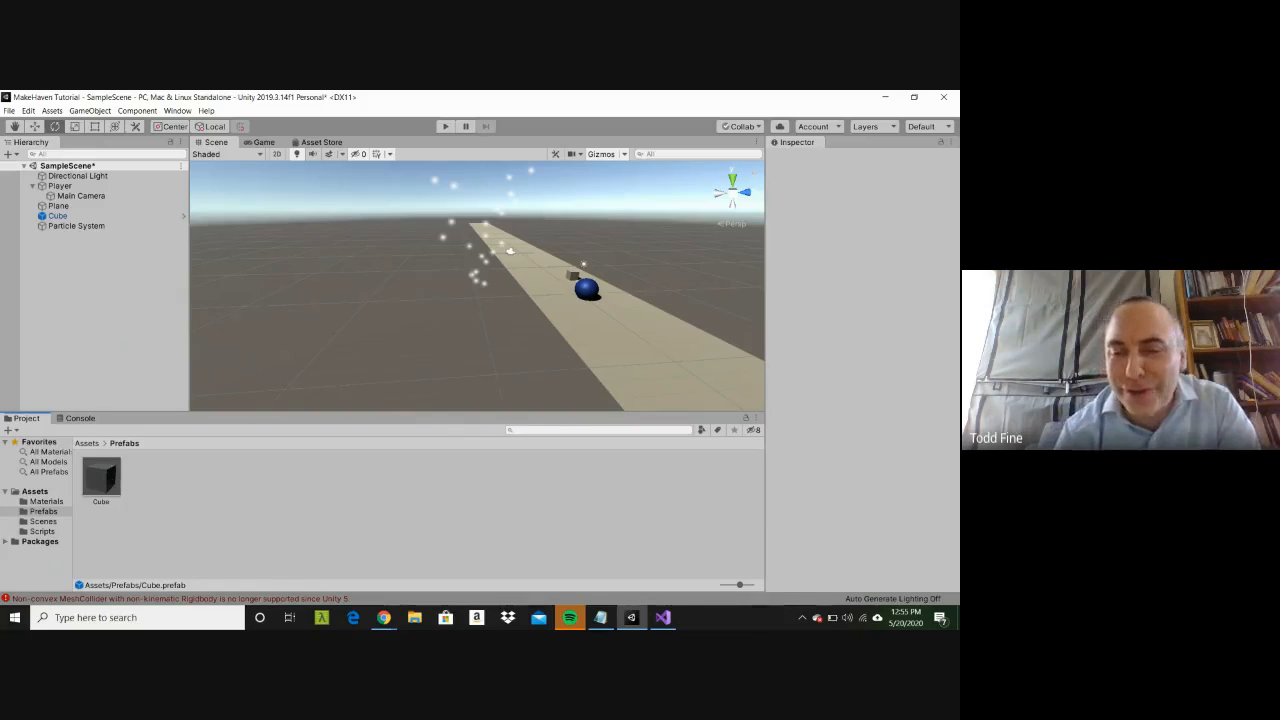
Step: Switch to Visual Studio and highlight the public speed variable in the PlayerController script
click(664, 618)
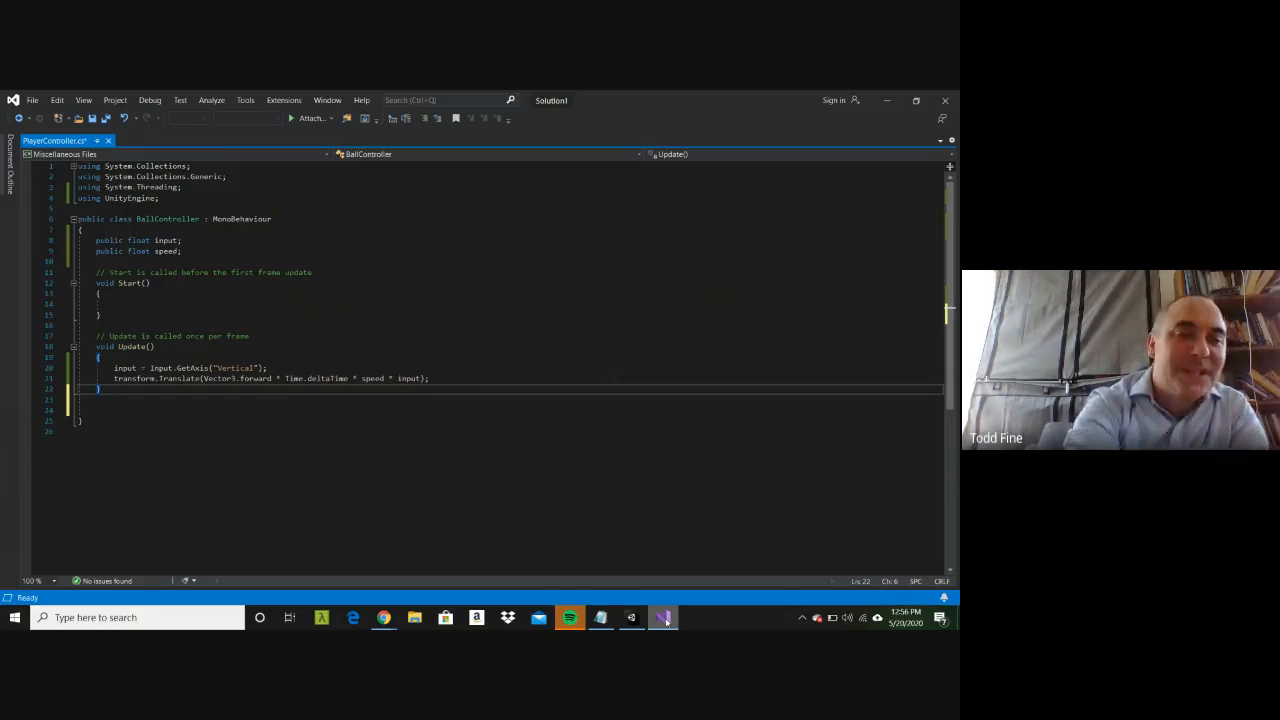
click(157, 251)
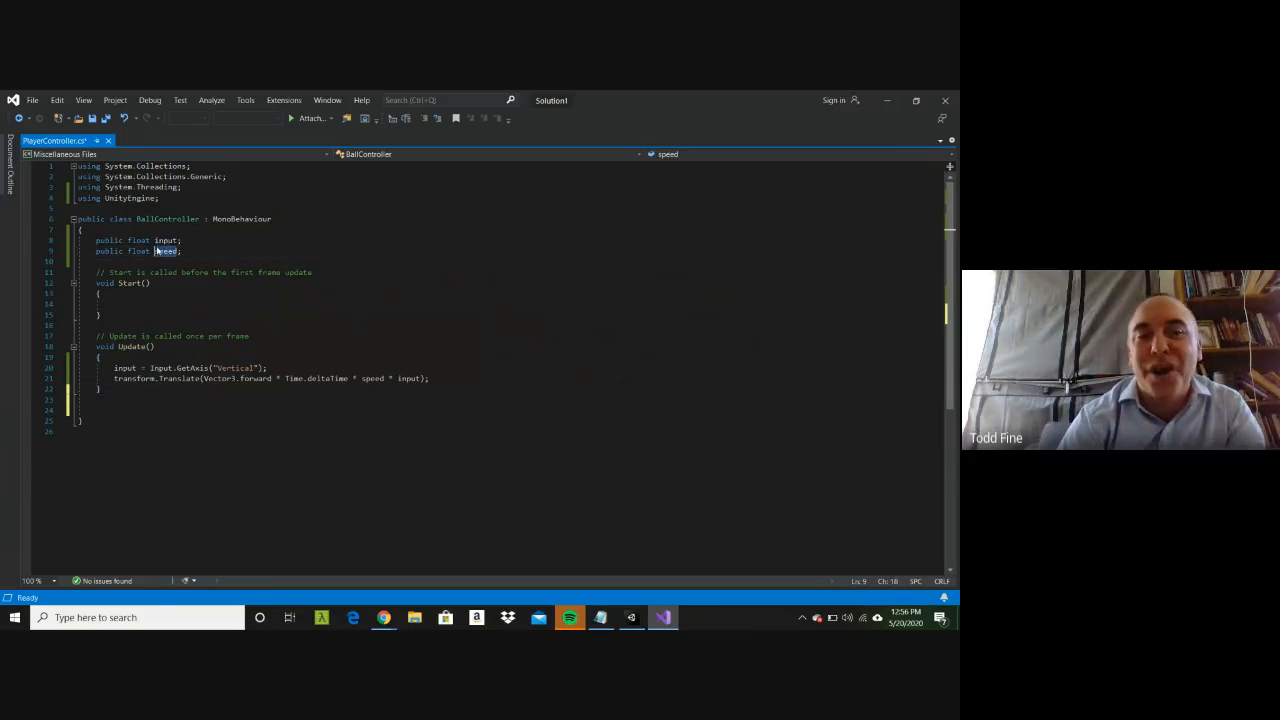
Step: Return to Unity and look through the Player's components for the public speed variable on its Player Controller script
click(888, 104)
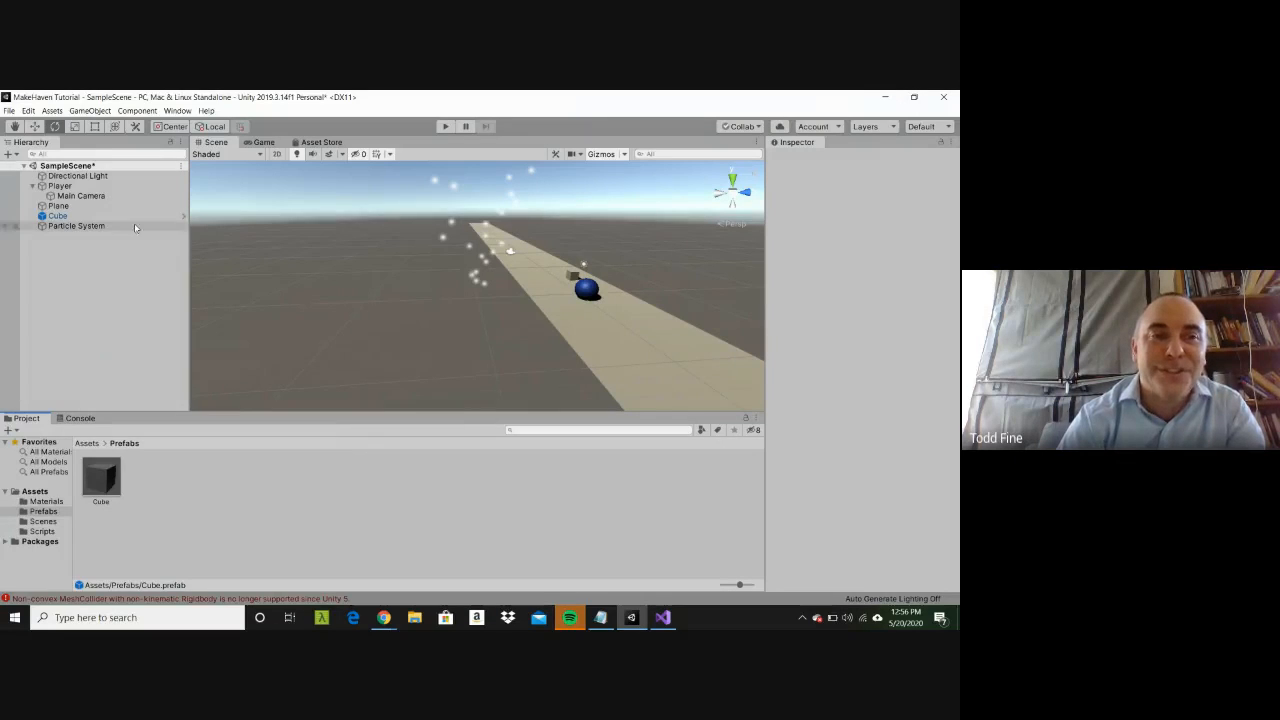
double_click(62, 186)
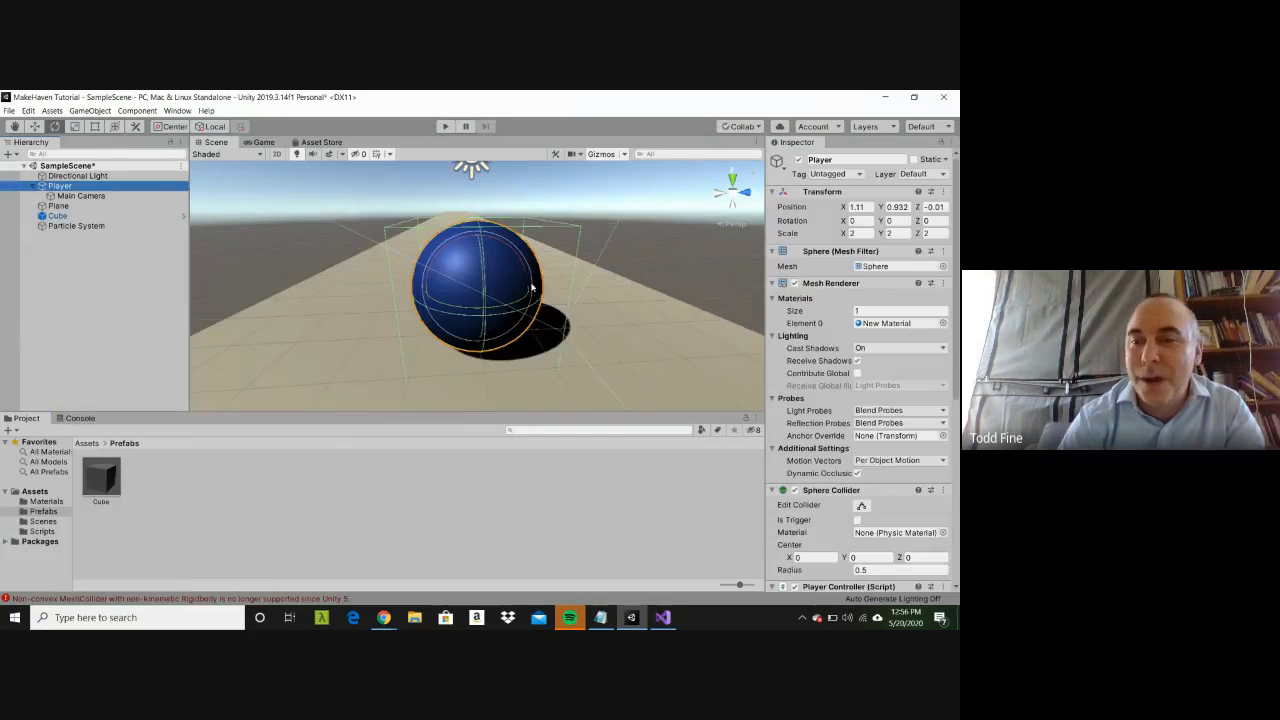
mouse_move(957, 366)
mouse_down()
mouse_move(955, 580)
mouse_move(956, 345)
mouse_up()
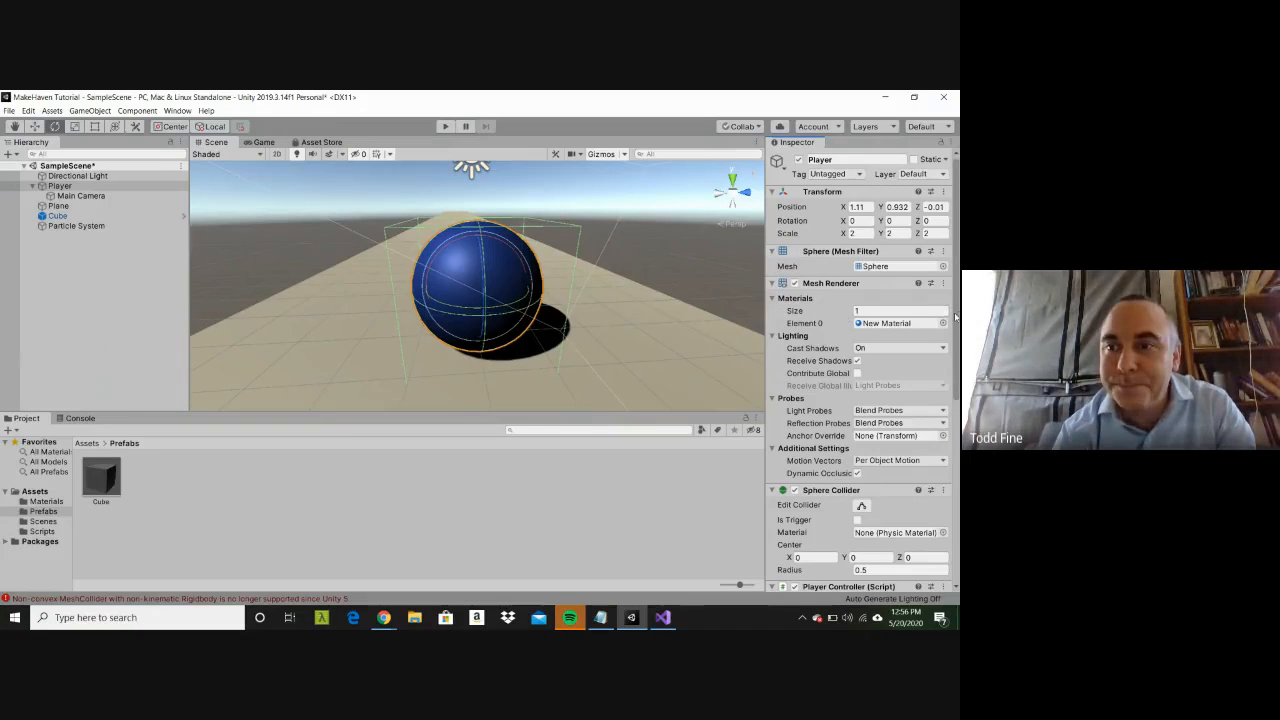
drag(956, 340, 956, 545)
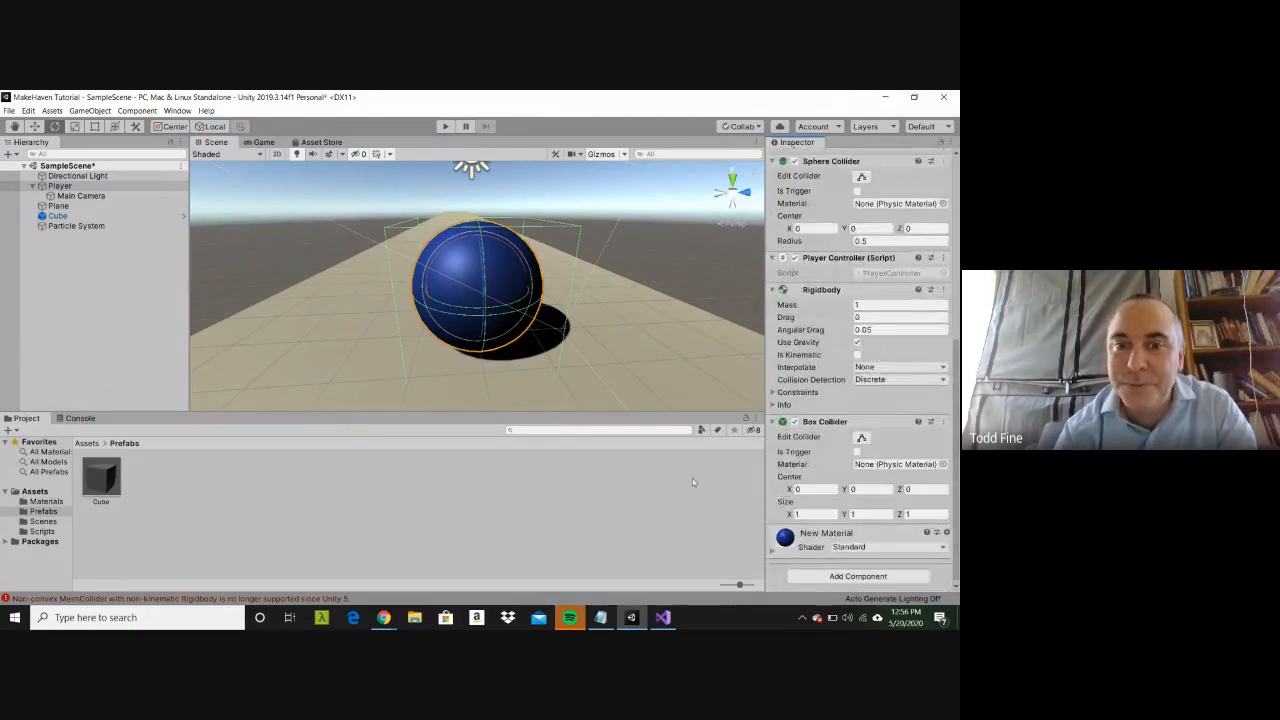
click(67, 177)
click(65, 186)
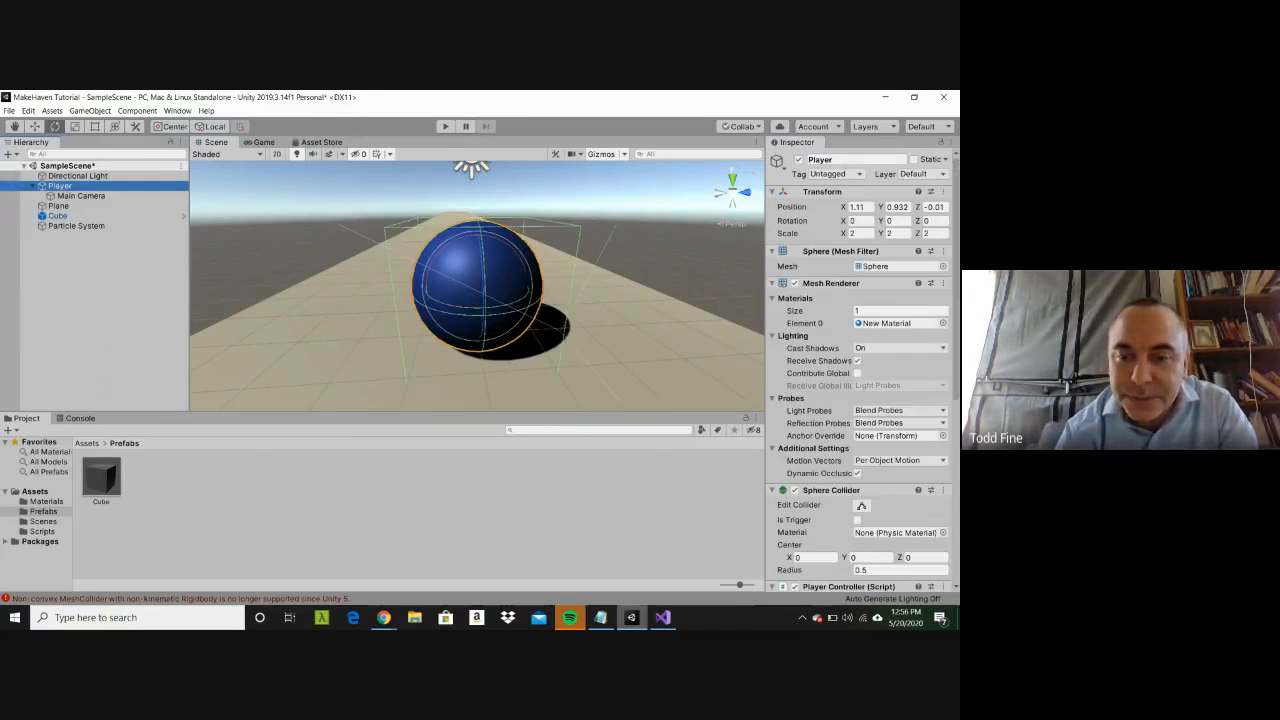
Step: Save the PlayerController script in Visual Studio and go back to Unity
click(663, 617)
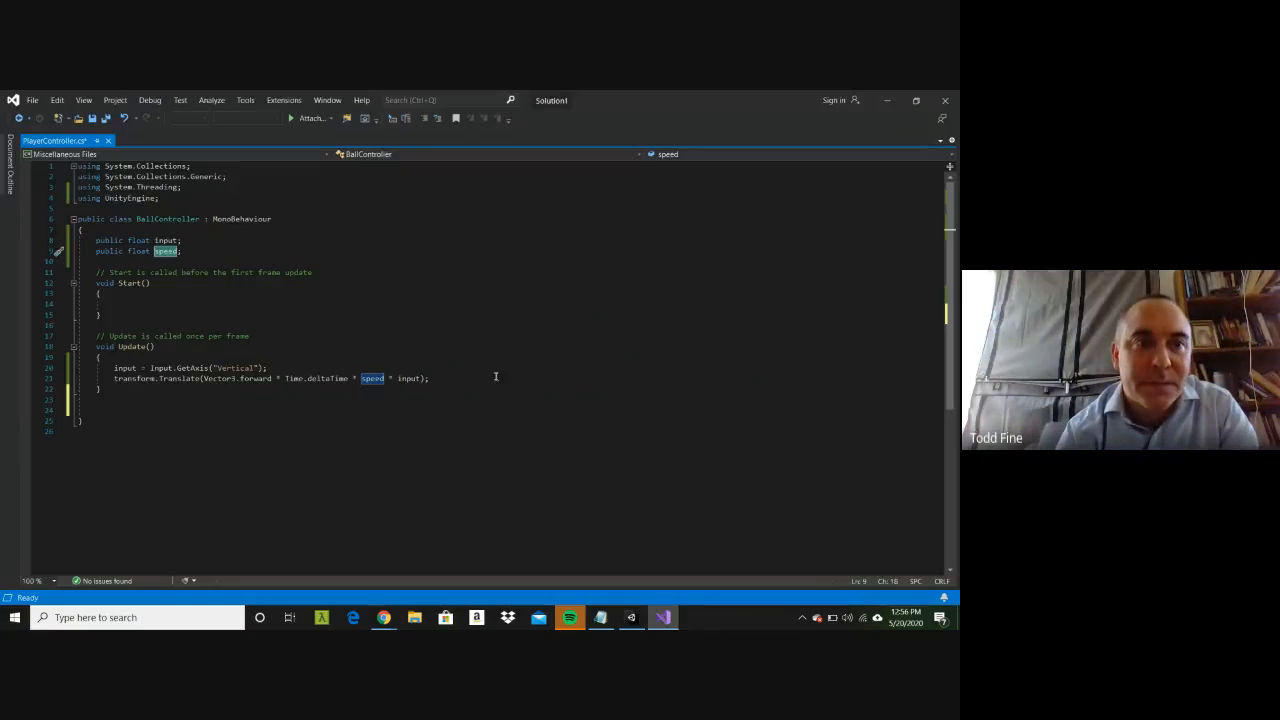
click(488, 368)
key(ctrl+s)
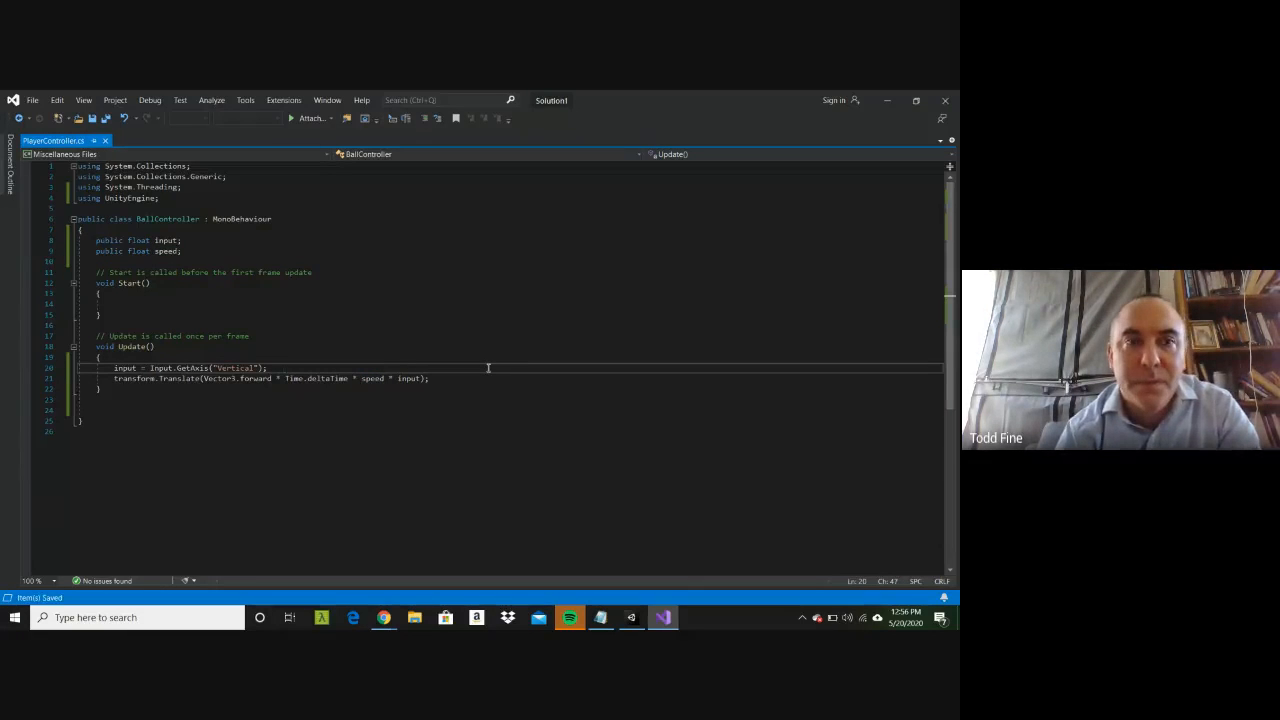
click(882, 100)
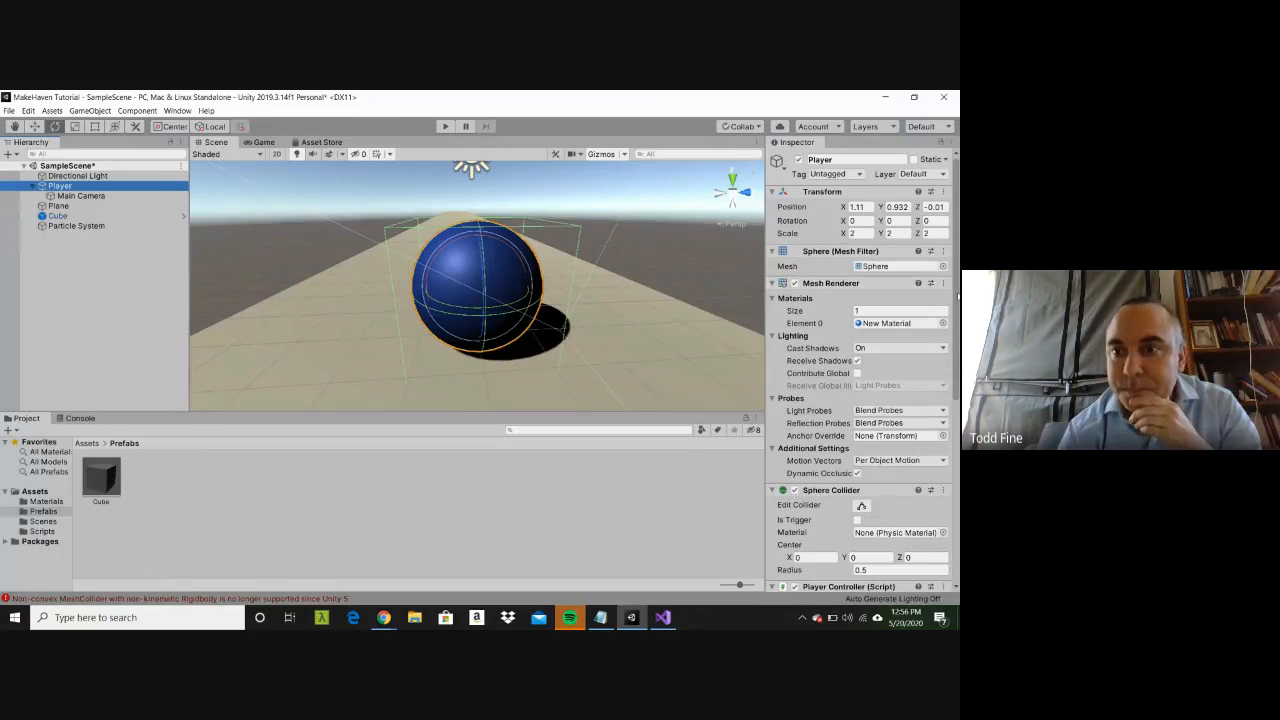
Step: Locate the script asset assigned to the Player's Player Controller component and examine its code in the Scripts folder
drag(957, 297, 958, 427)
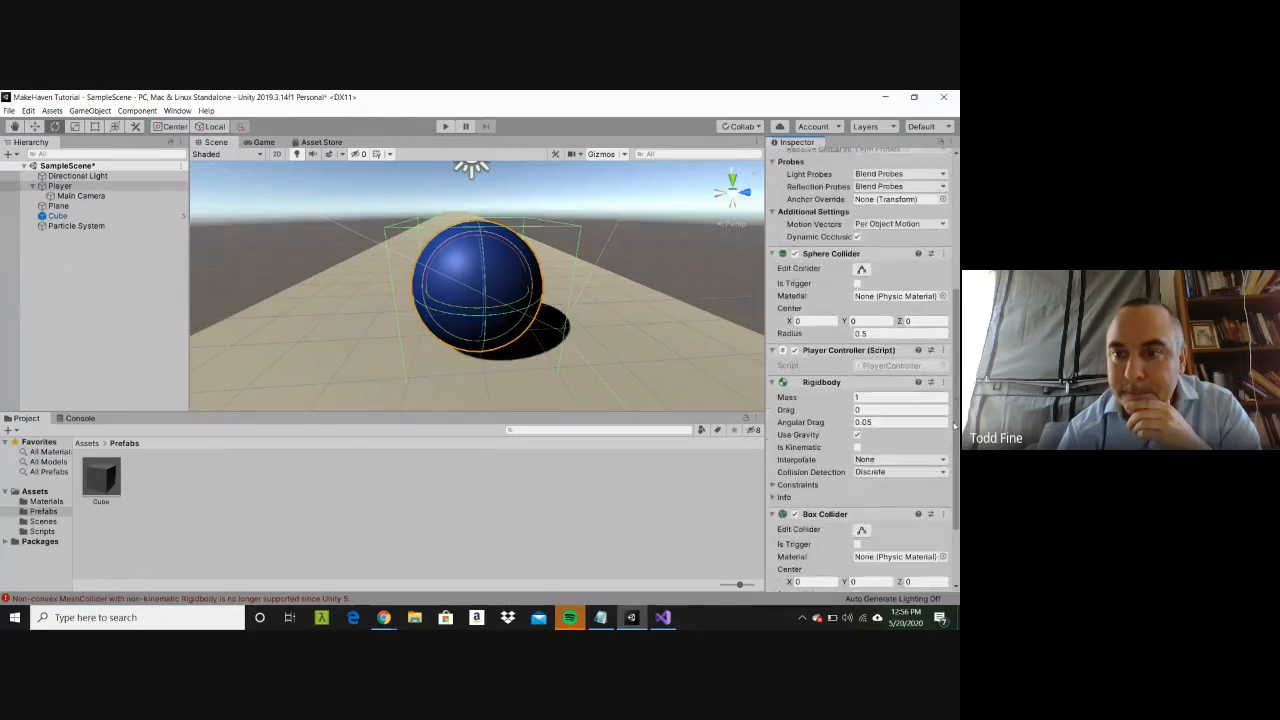
click(910, 366)
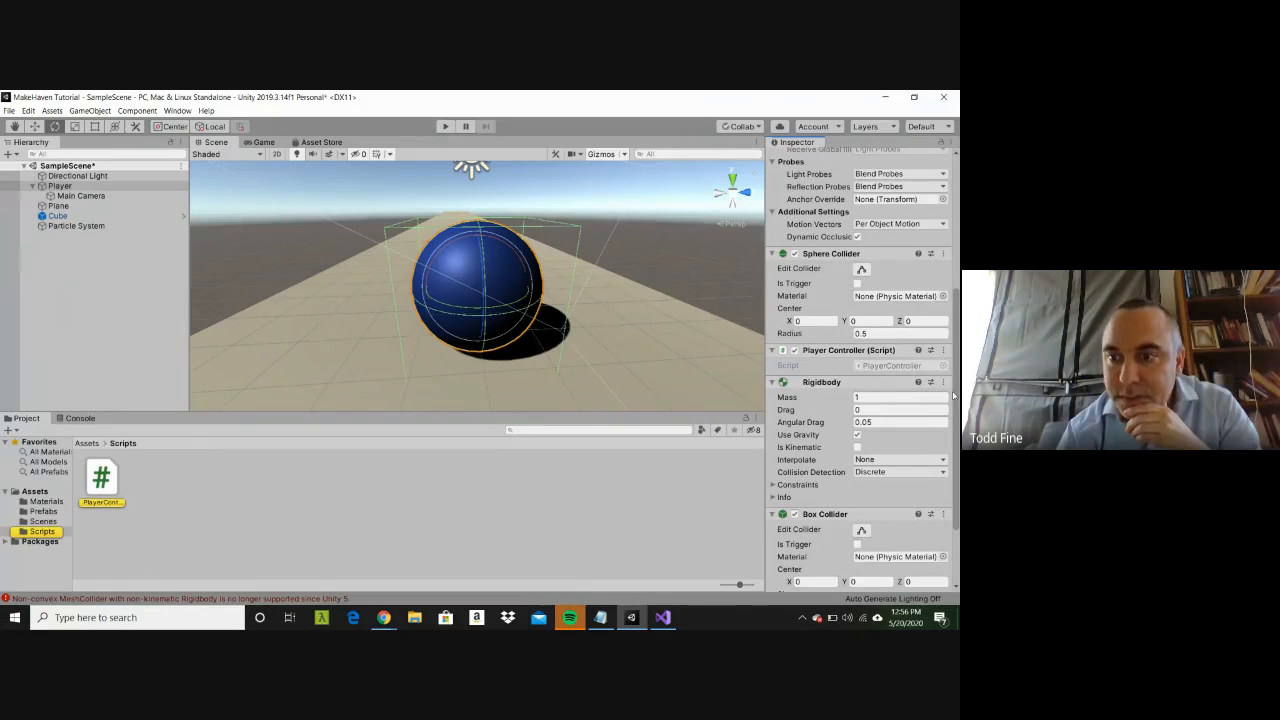
drag(954, 408, 955, 455)
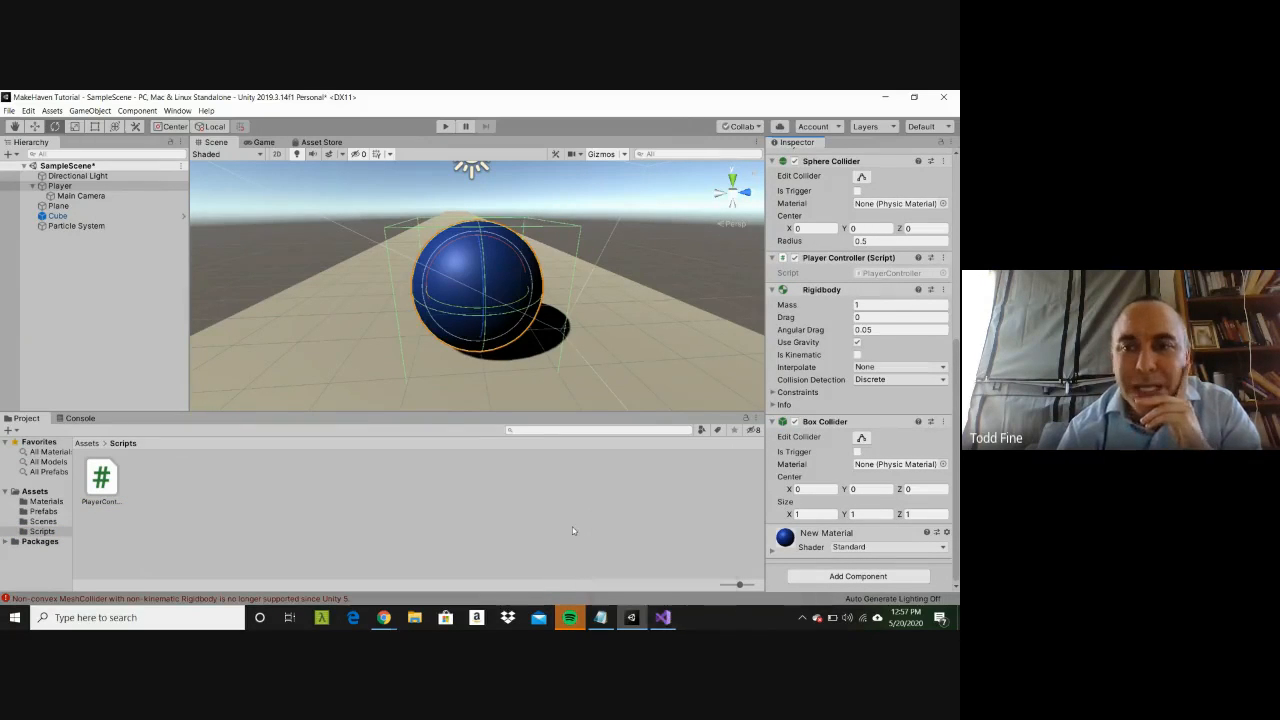
click(103, 485)
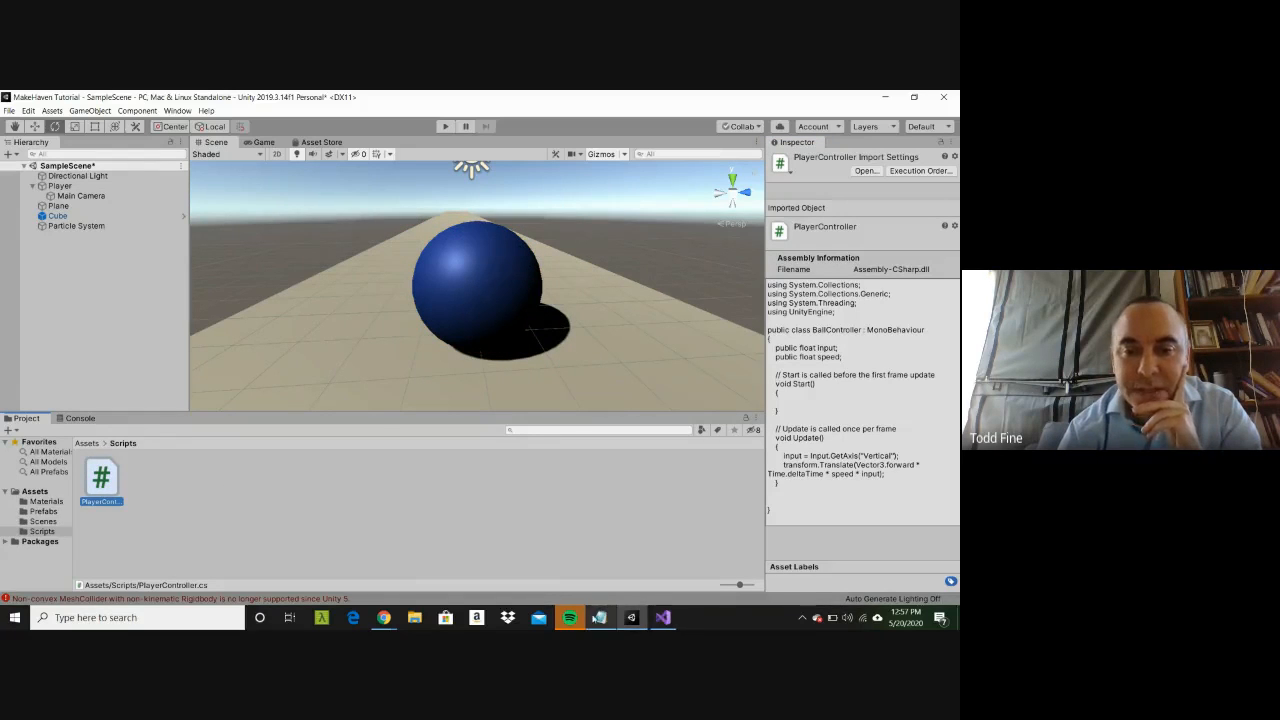
Step: Switch to Visual Studio, reduce its window from full screen, and go back to Unity
click(653, 622)
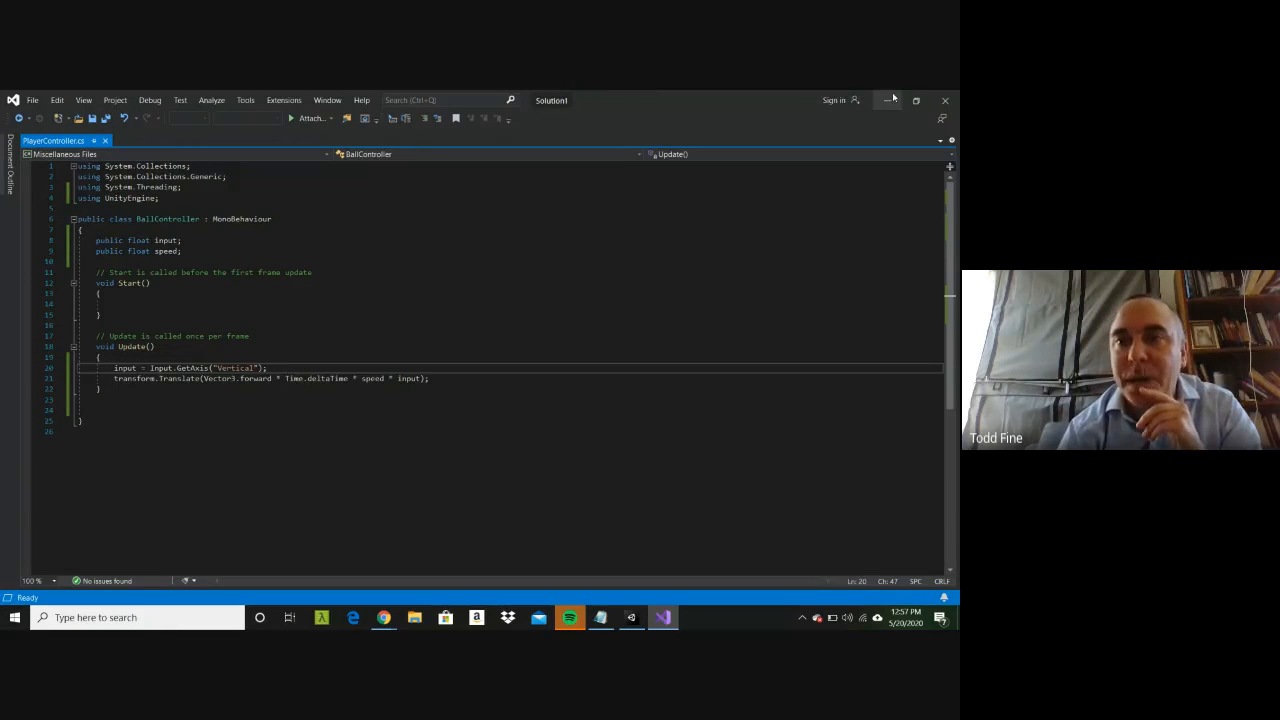
double_click(754, 106)
click(293, 108)
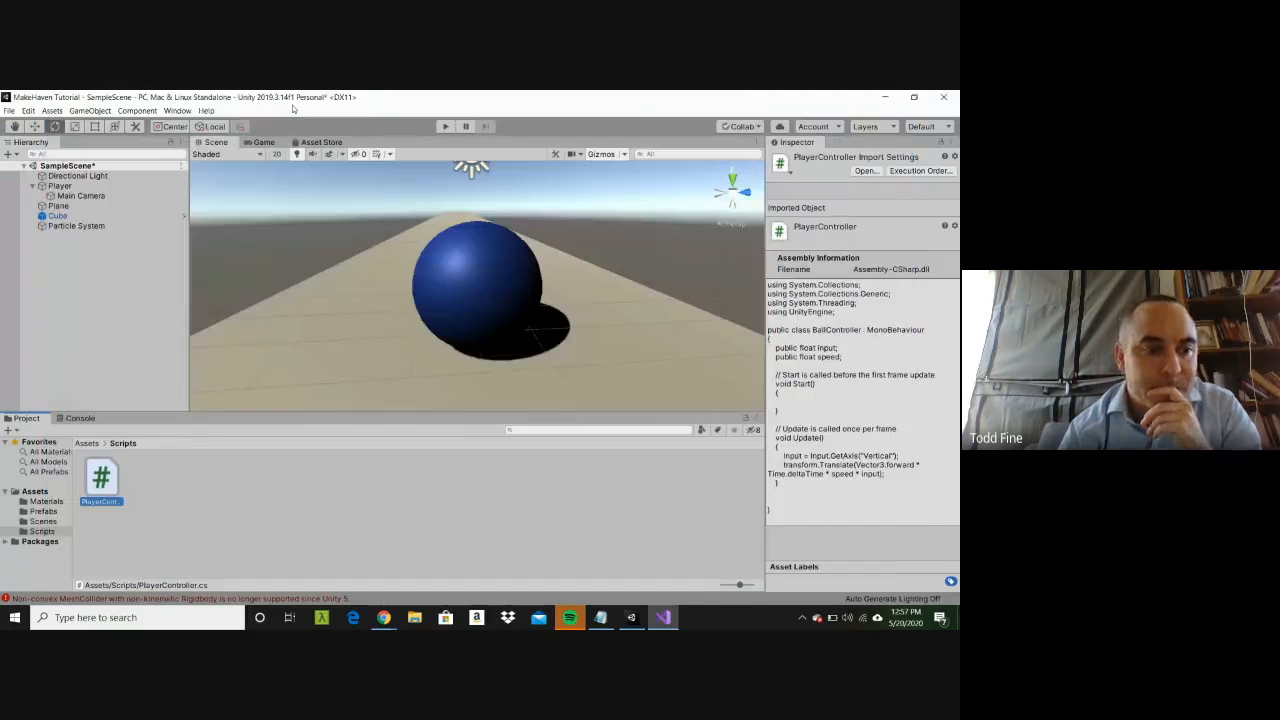
click(35, 491)
click(286, 484)
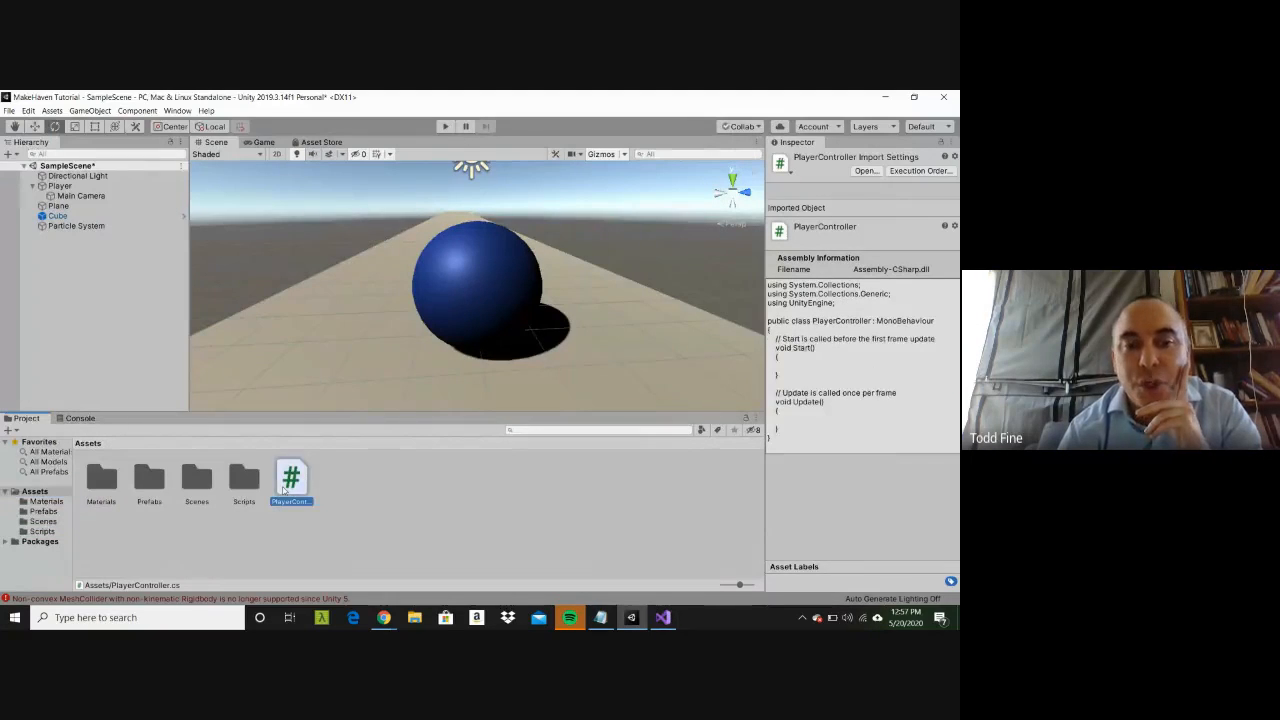
right_click(284, 487)
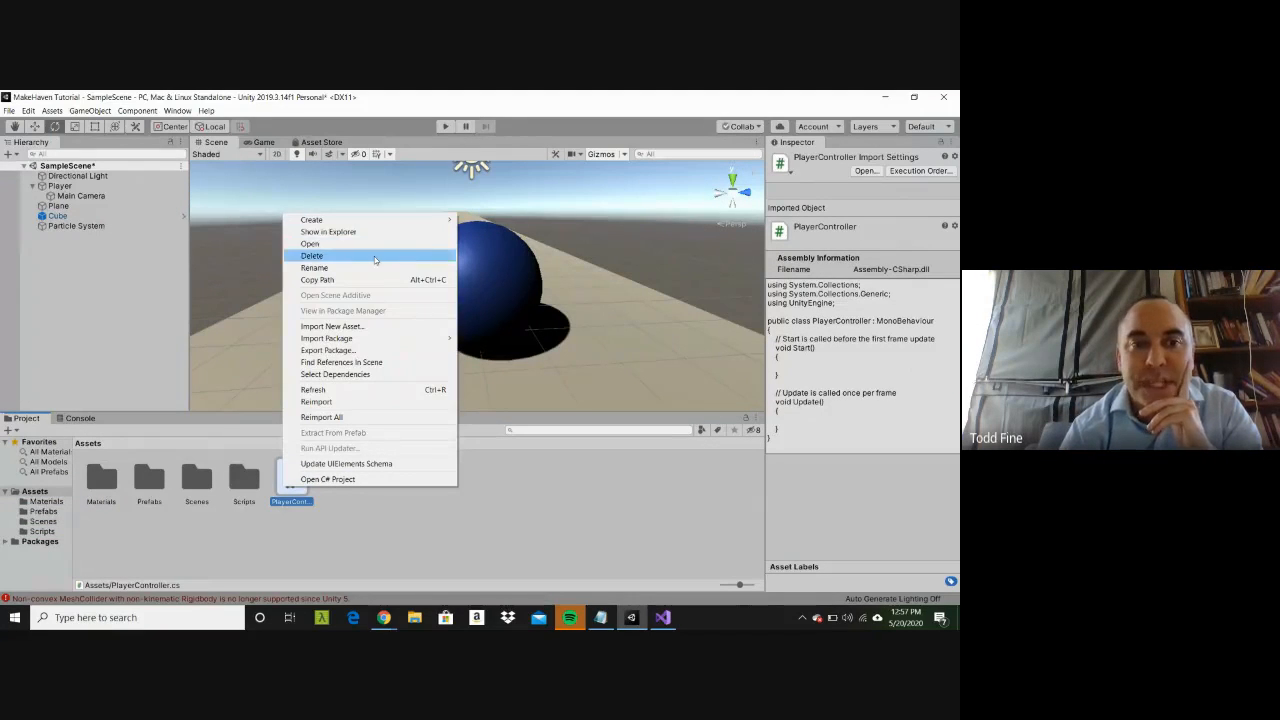
click(313, 255)
click(511, 375)
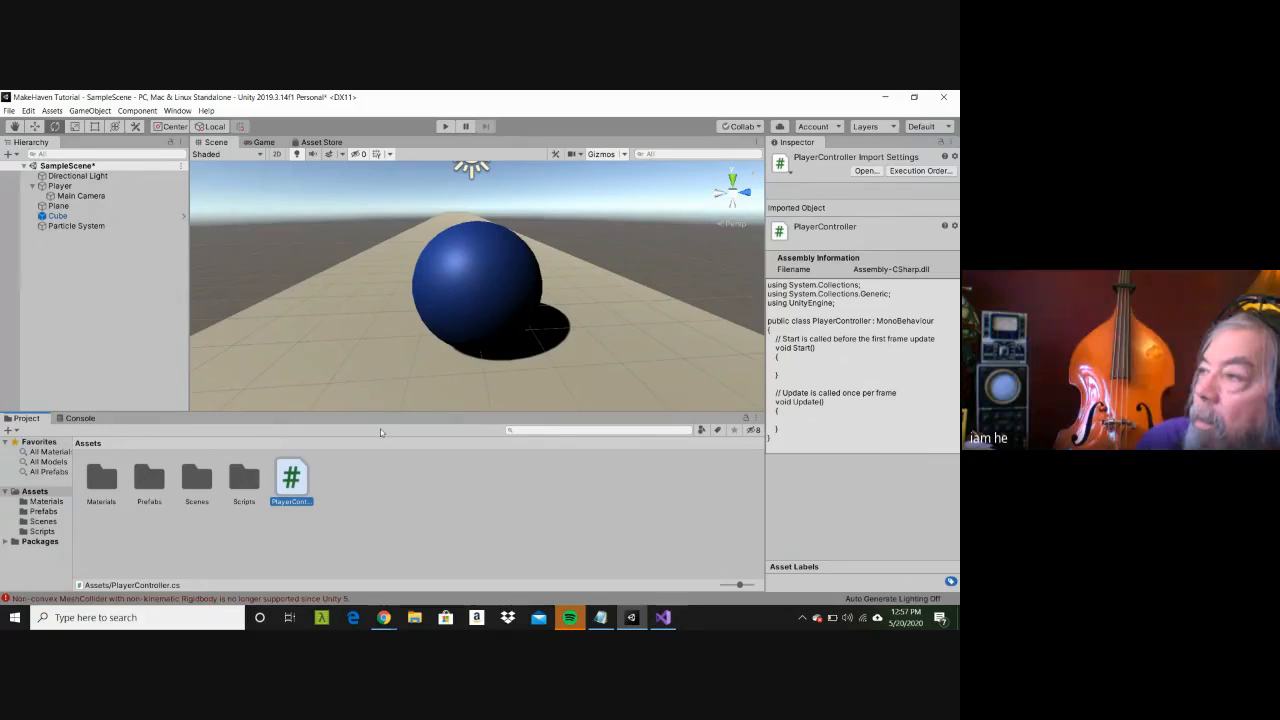
Step: Attach the PlayerController script from the Scripts folder to the Player as an additional component
click(115, 188)
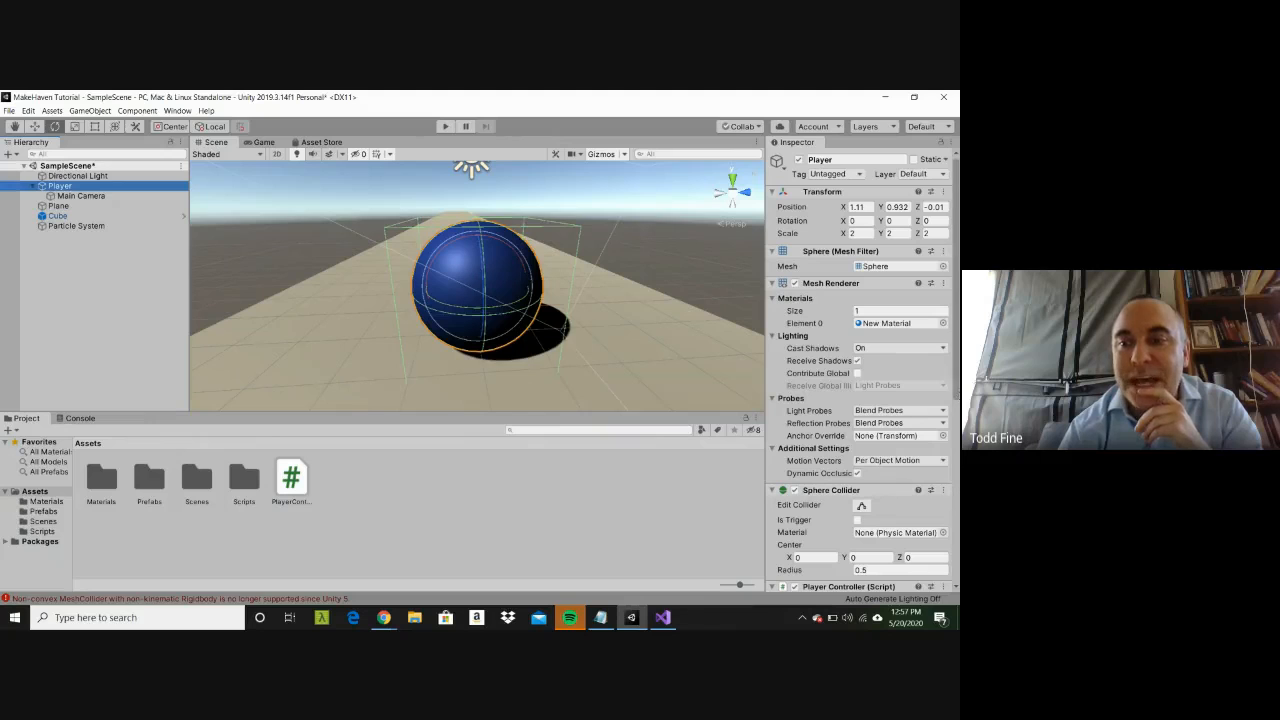
drag(957, 395, 958, 570)
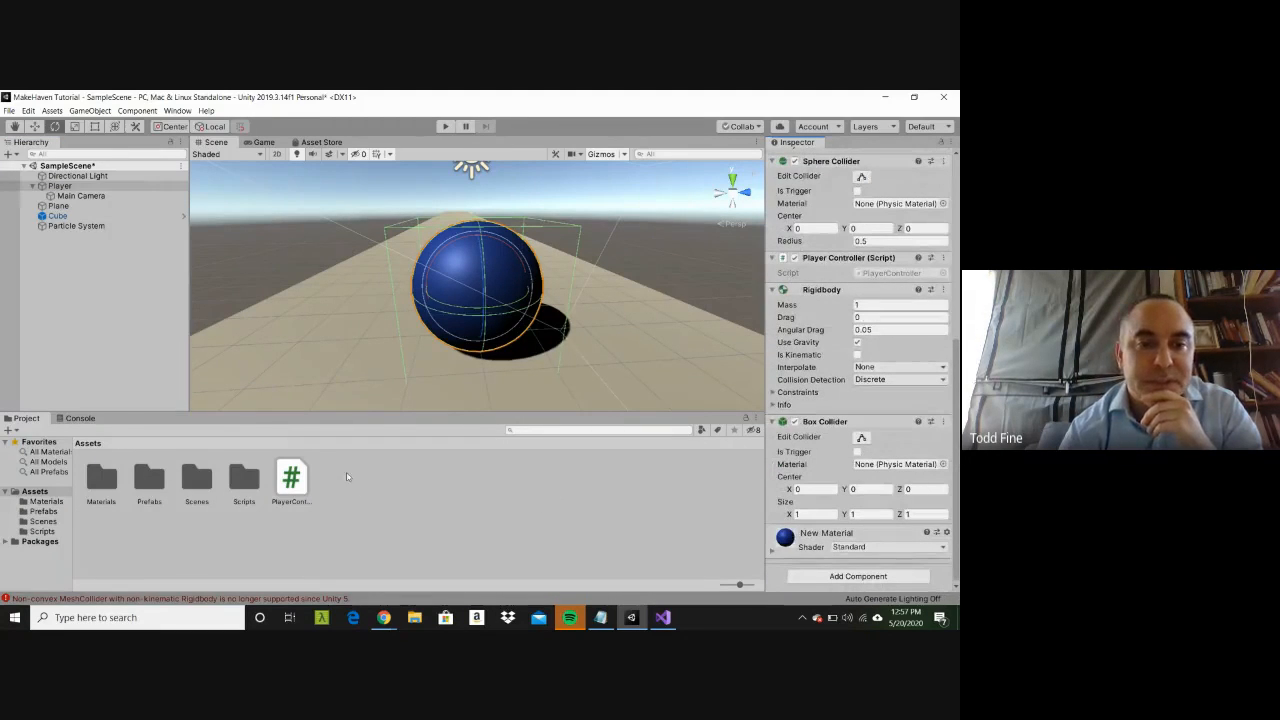
click(301, 482)
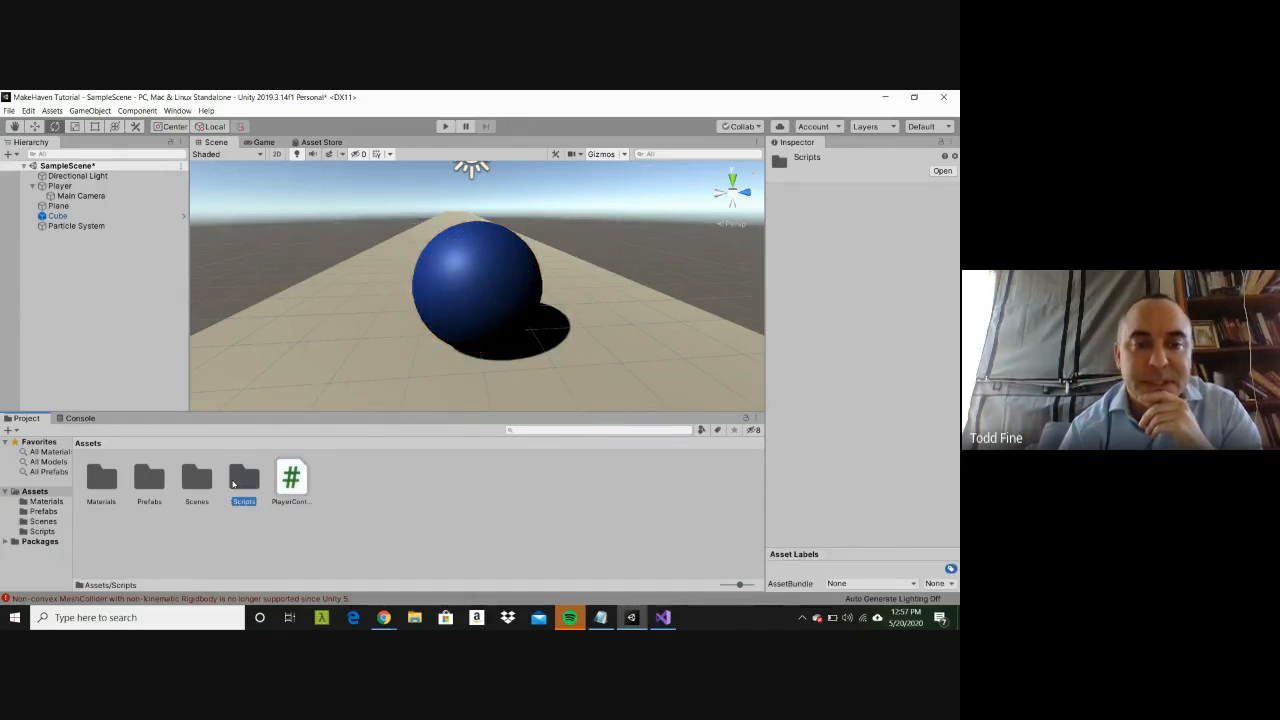
double_click(244, 478)
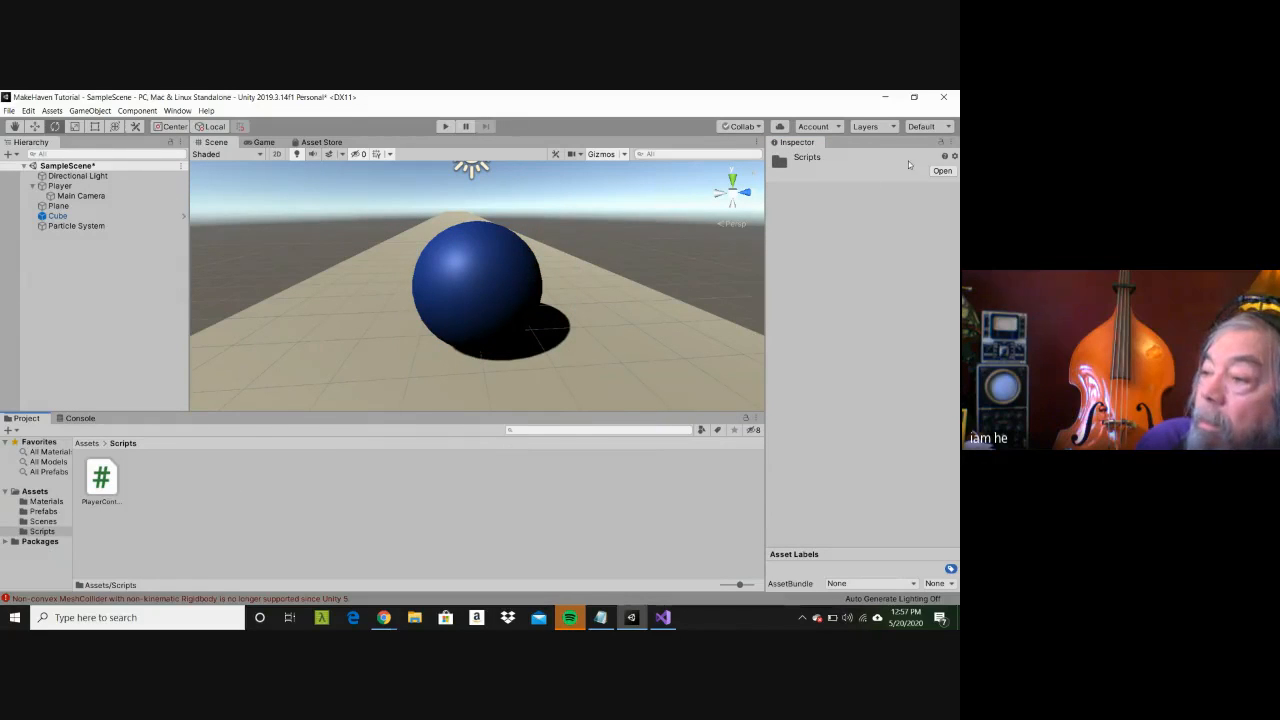
click(143, 184)
drag(957, 362, 957, 565)
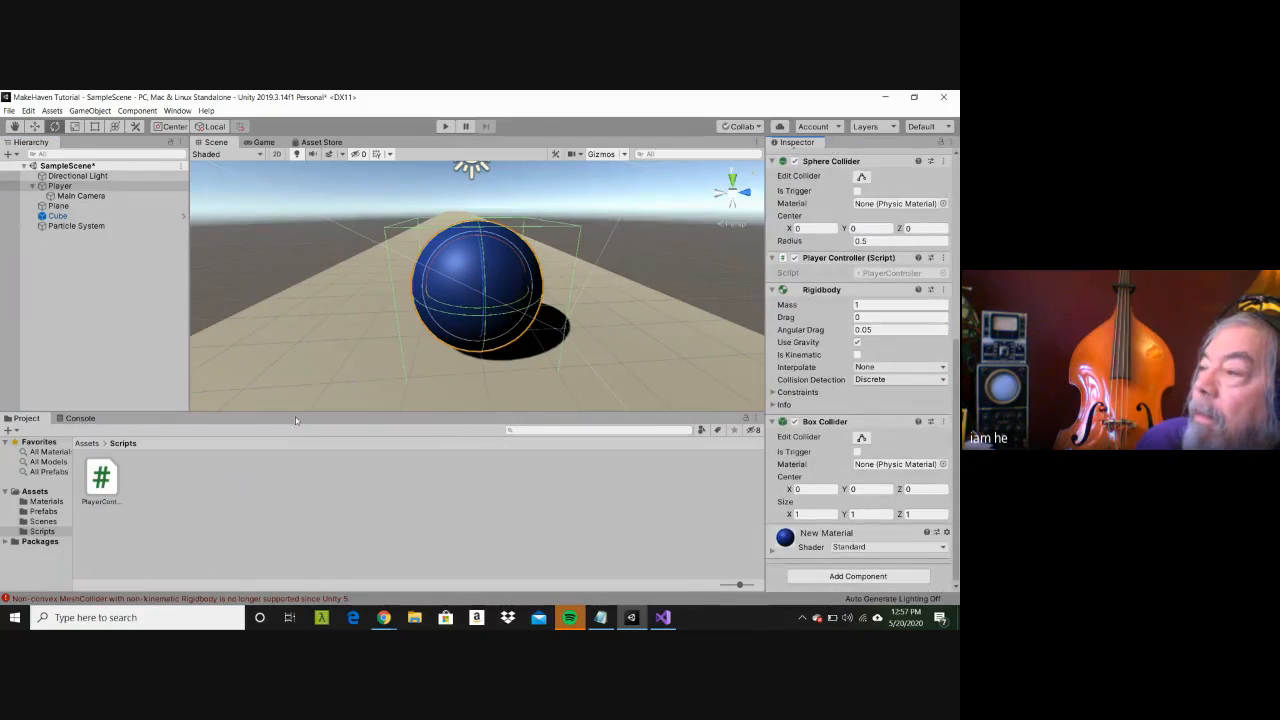
drag(118, 472, 776, 580)
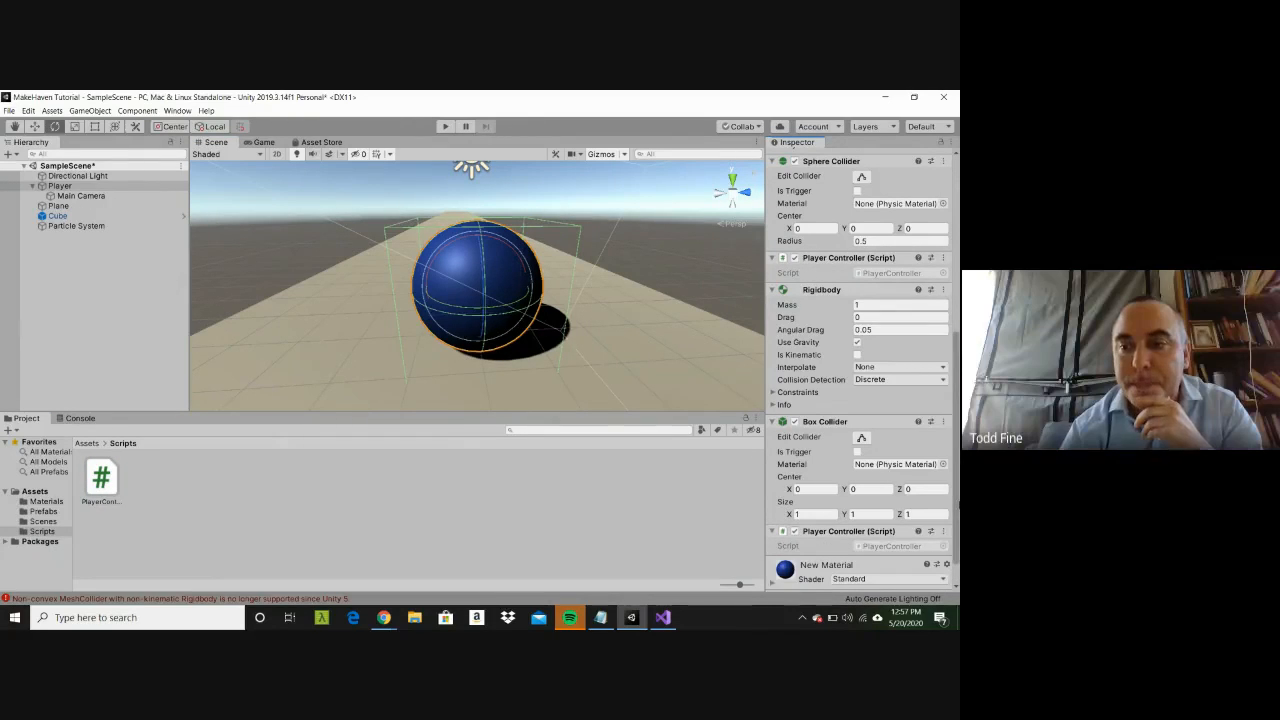
drag(957, 525, 958, 541)
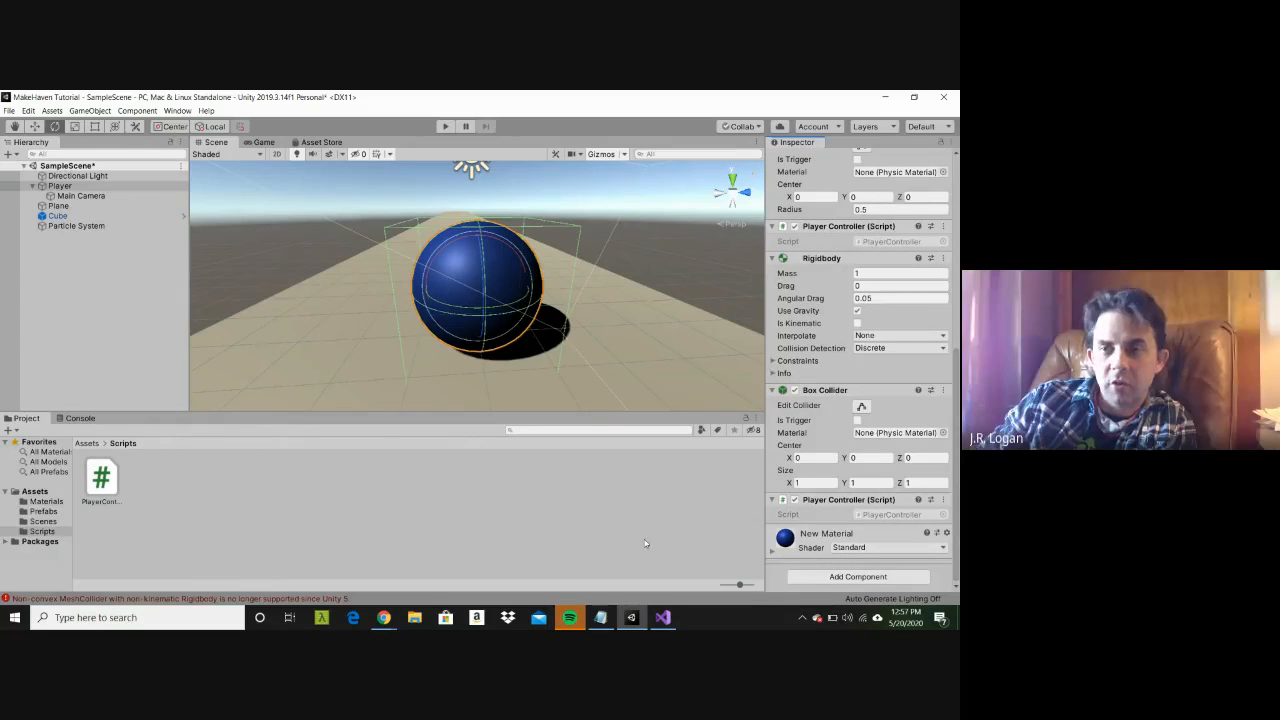
Step: Switch to Visual Studio, close the PlayerController file, and go back to Unity
click(663, 618)
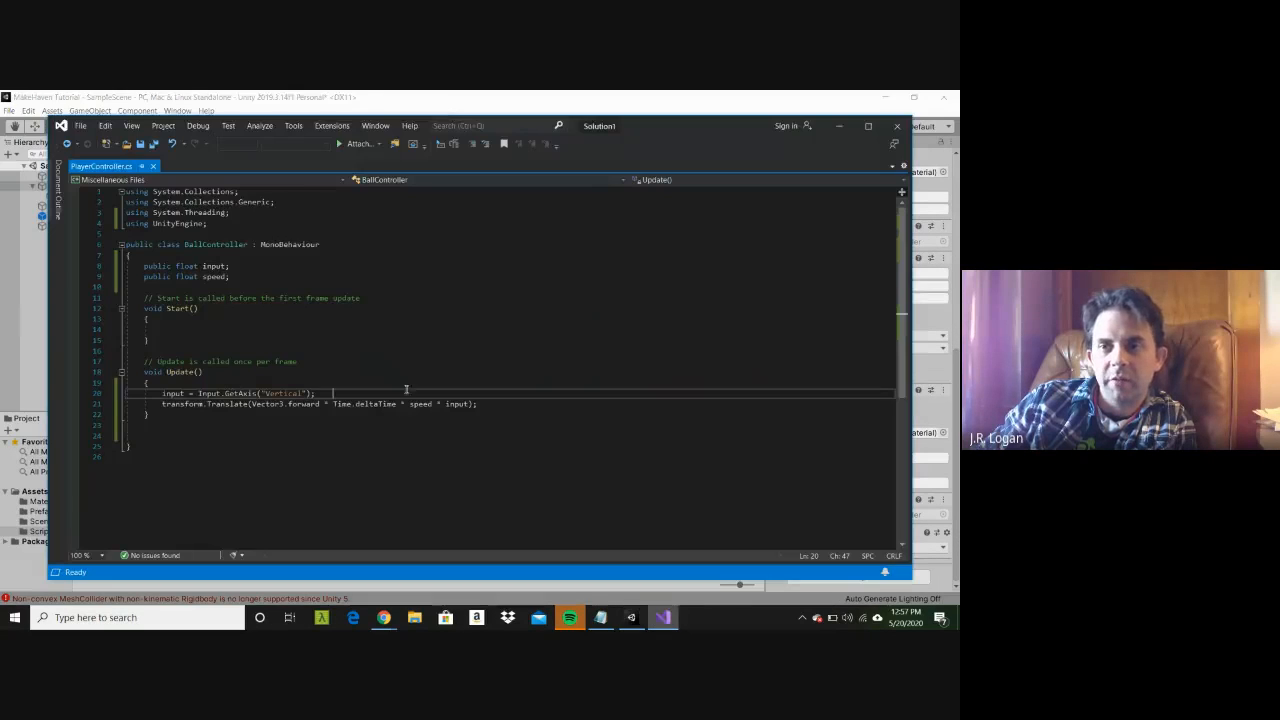
click(154, 169)
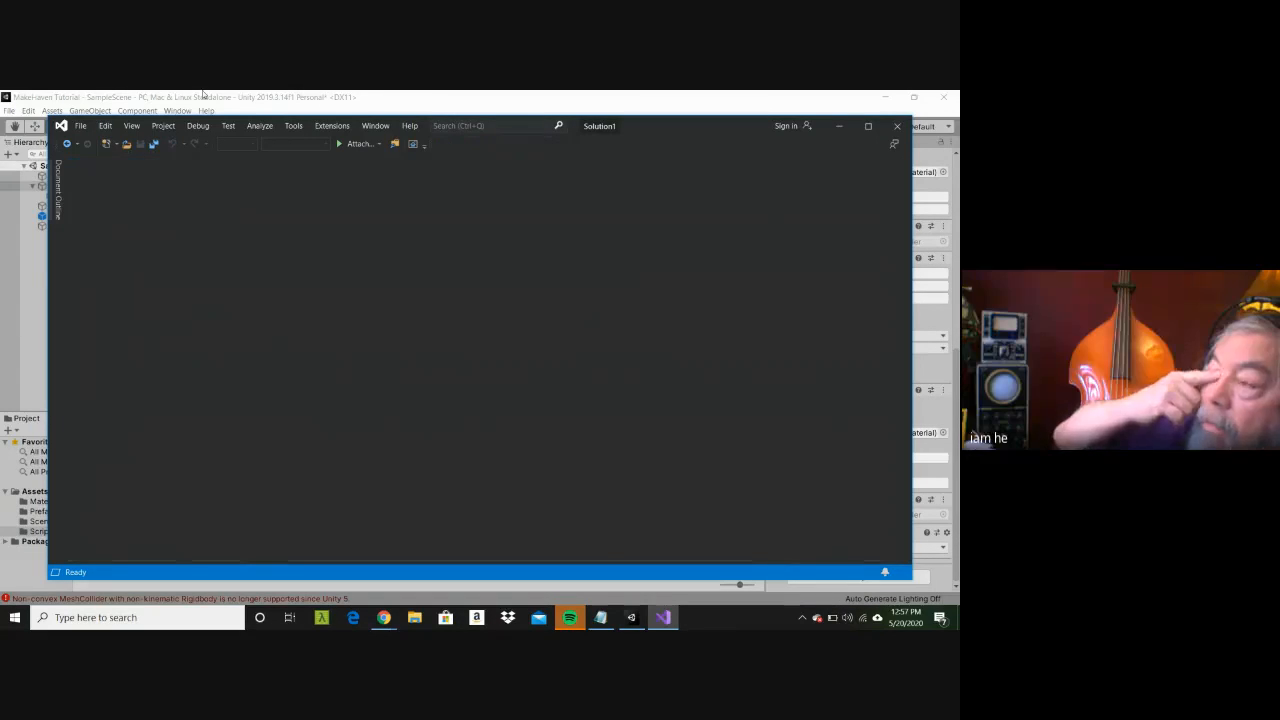
click(203, 94)
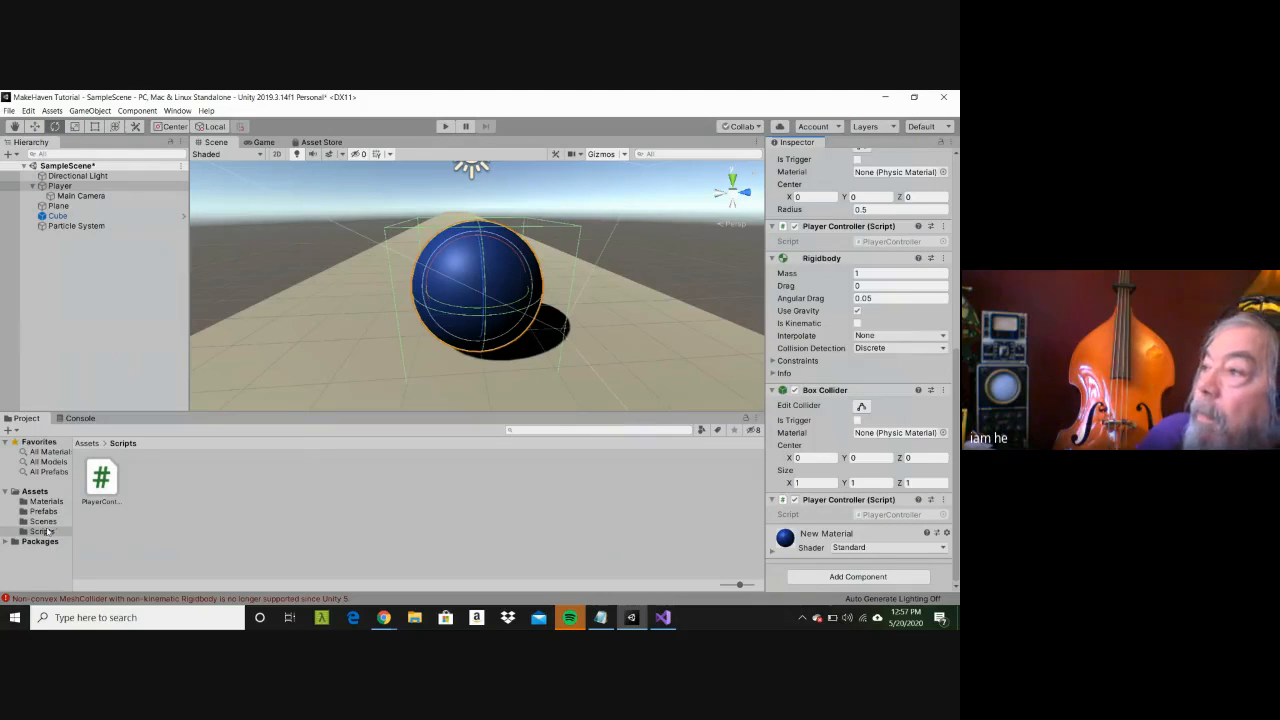
Step: Try once more to attach the PlayerController script from the Scripts folder to the Player
click(47, 532)
click(97, 487)
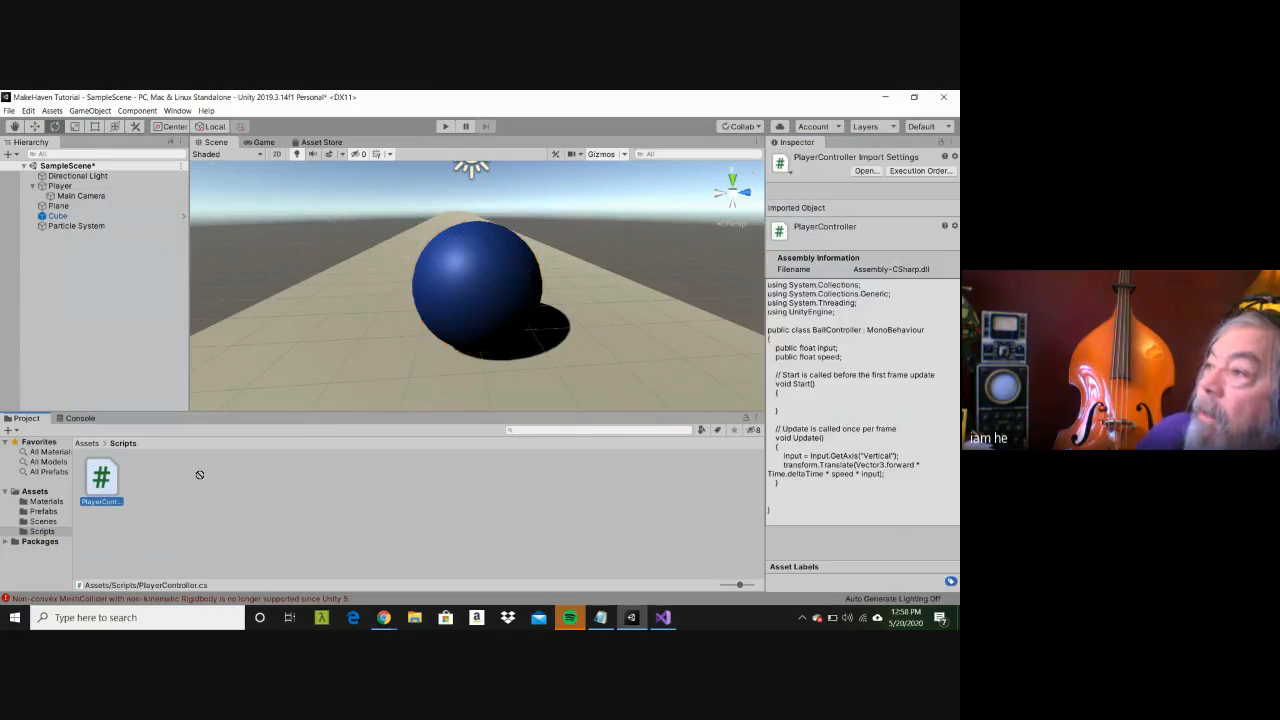
click(60, 186)
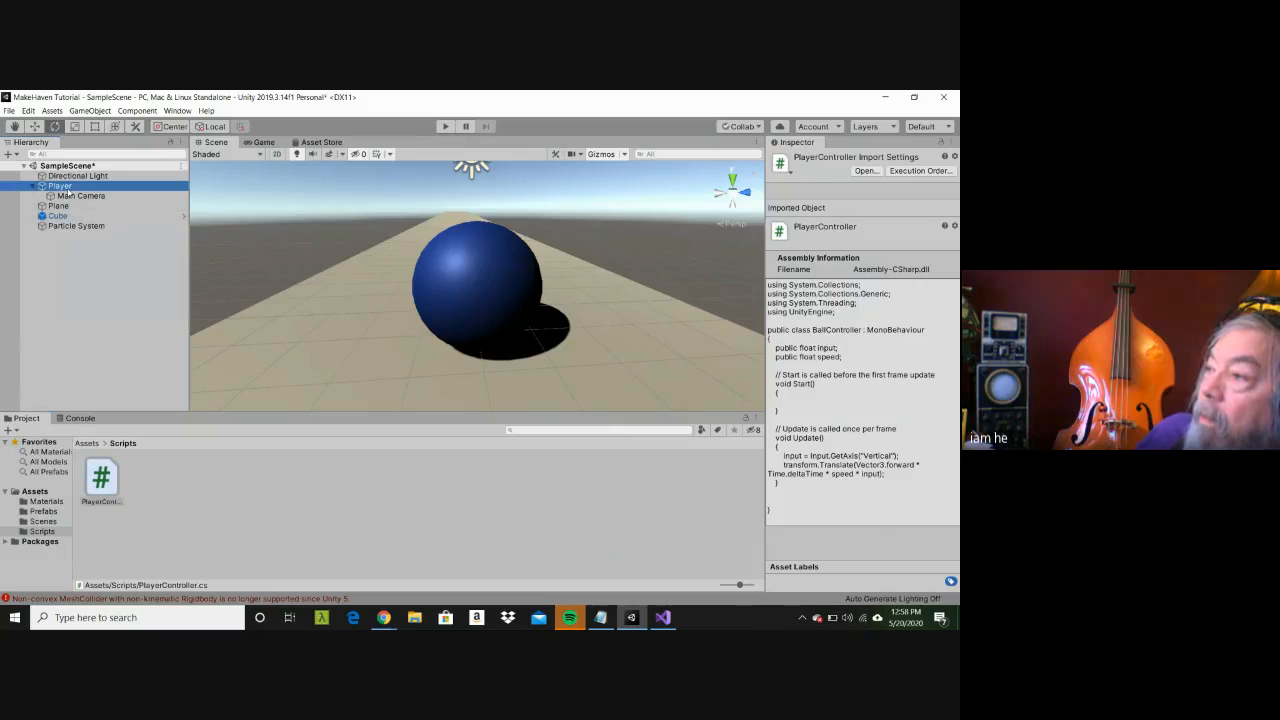
drag(101, 480, 853, 553)
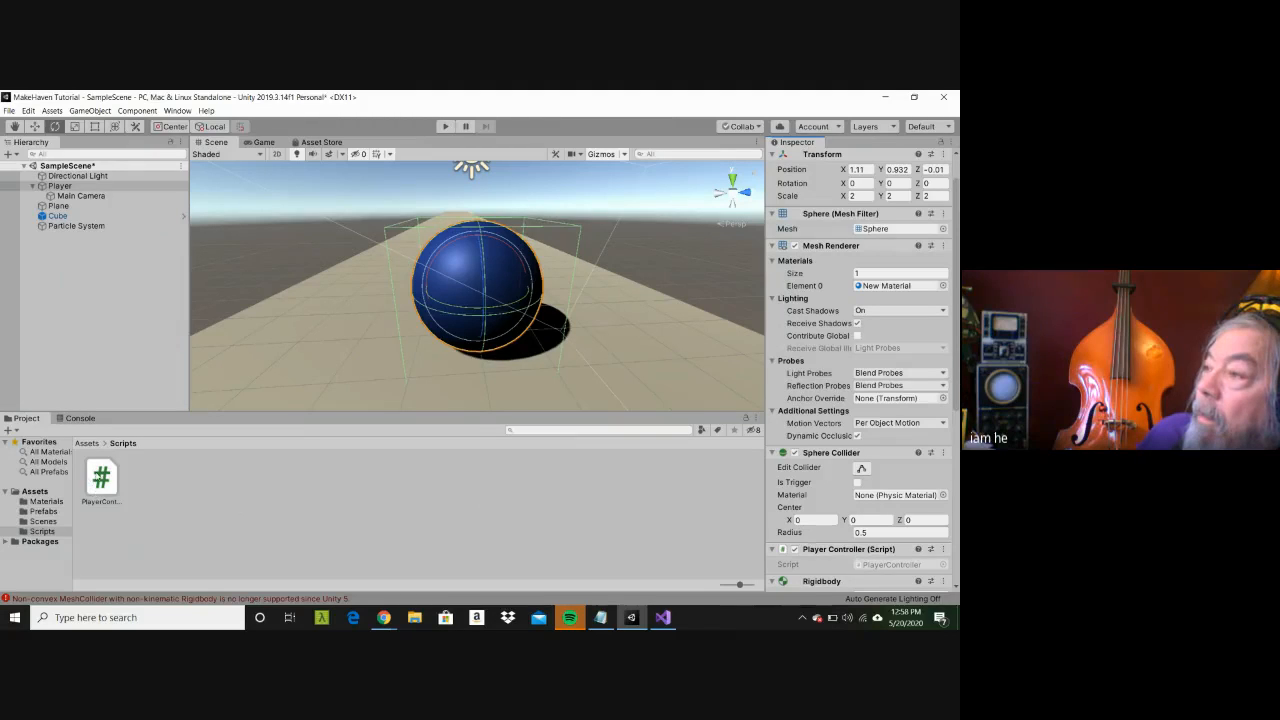
Step: Reopen the PlayerController script from the Scripts folder in Visual Studio to check its code, and return to Unity
double_click(101, 478)
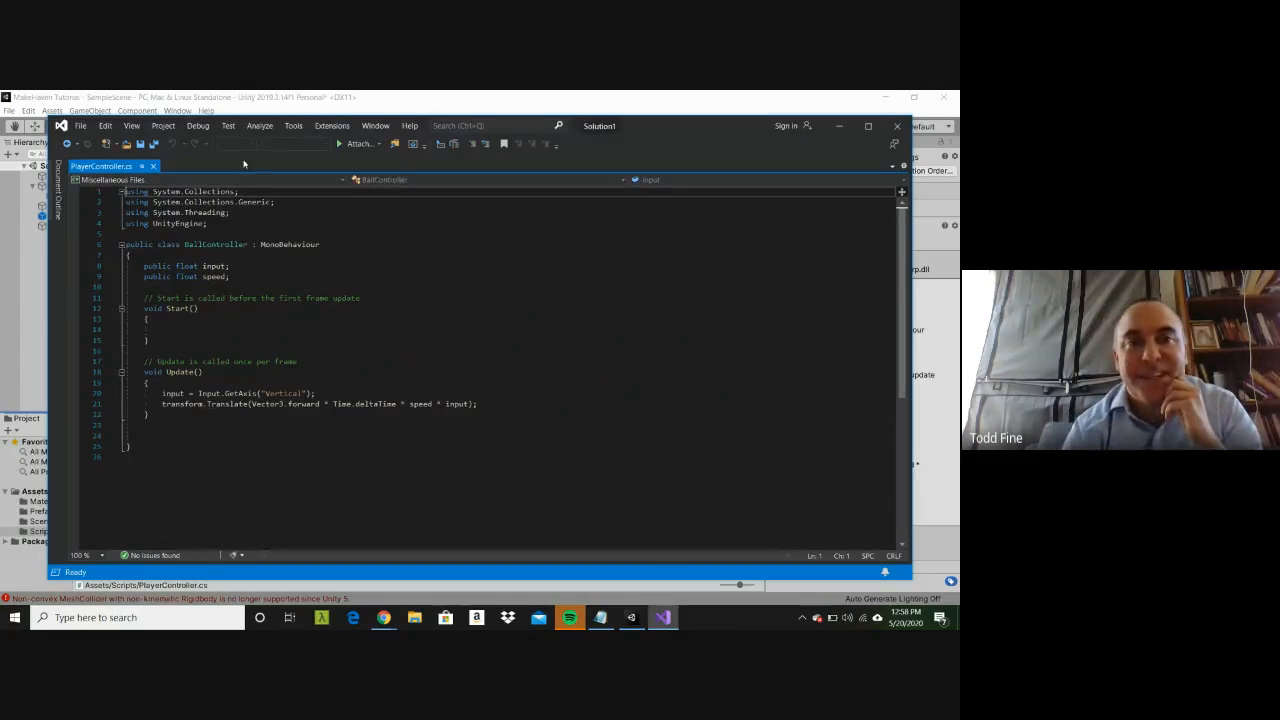
click(264, 100)
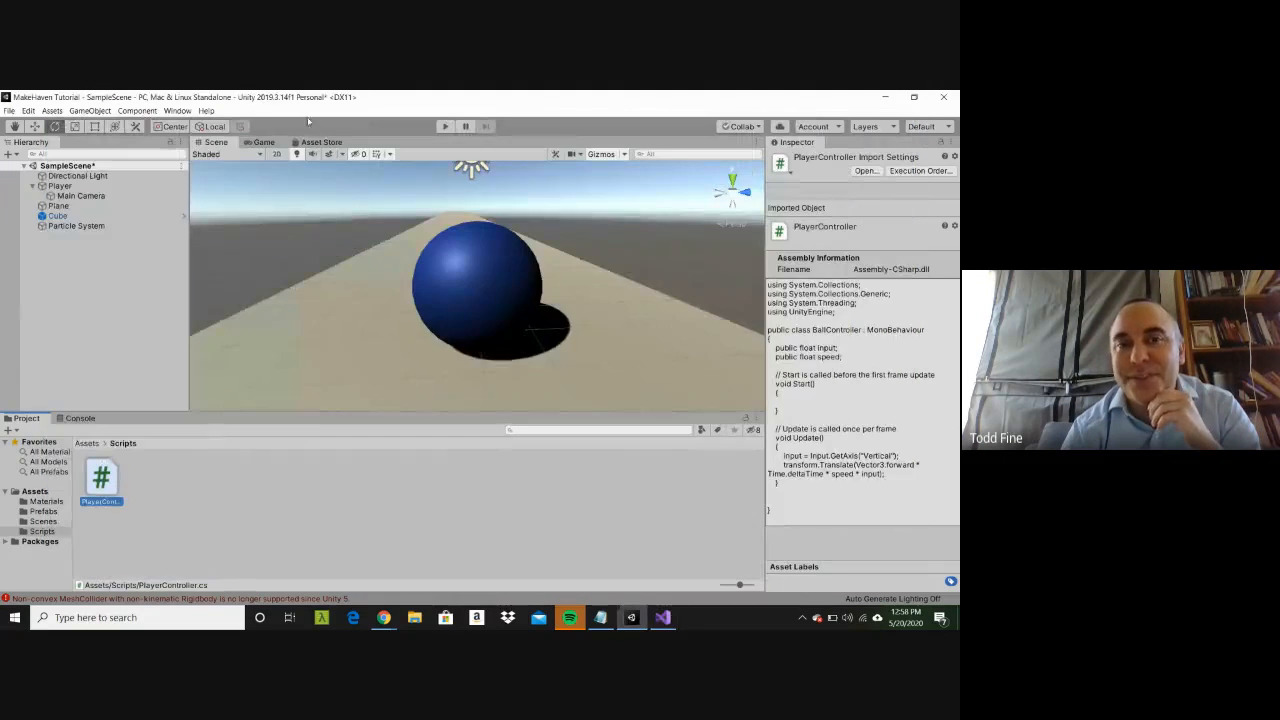
Step: Run the game, examine the Cube's components during play, and stop the game
click(444, 127)
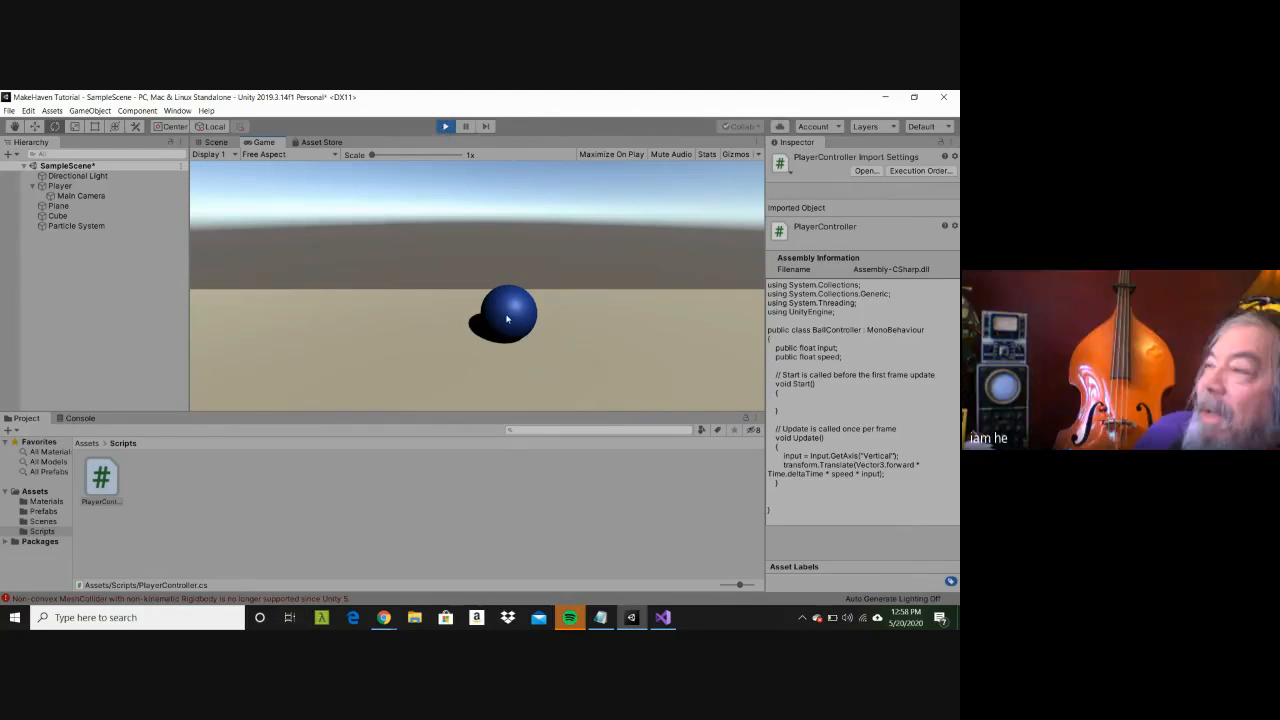
click(58, 216)
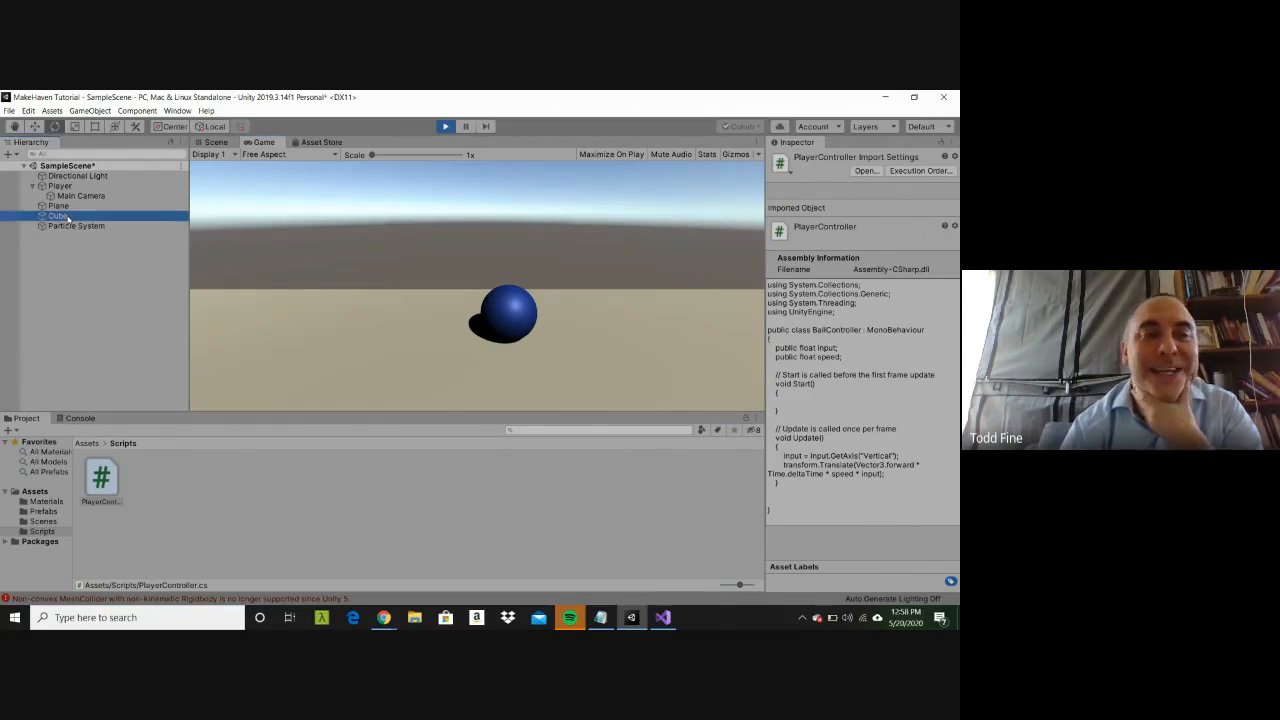
click(58, 216)
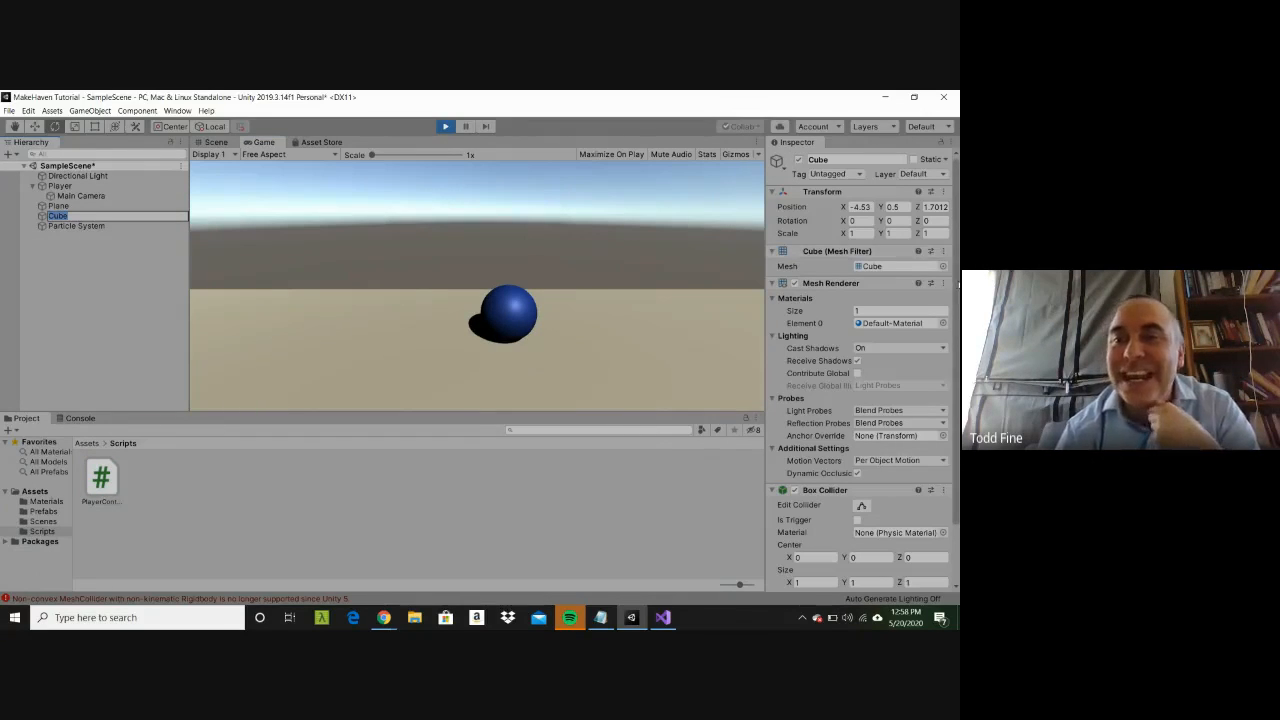
scroll(858, 380, down, 3)
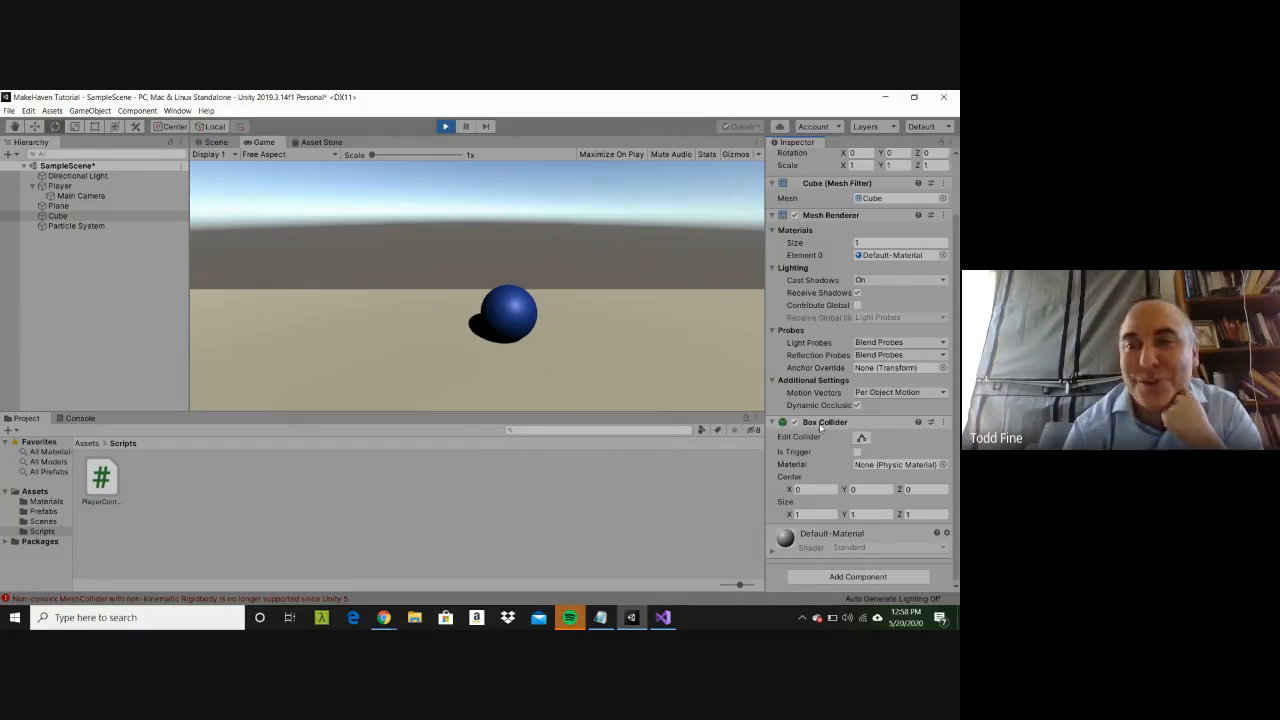
click(445, 127)
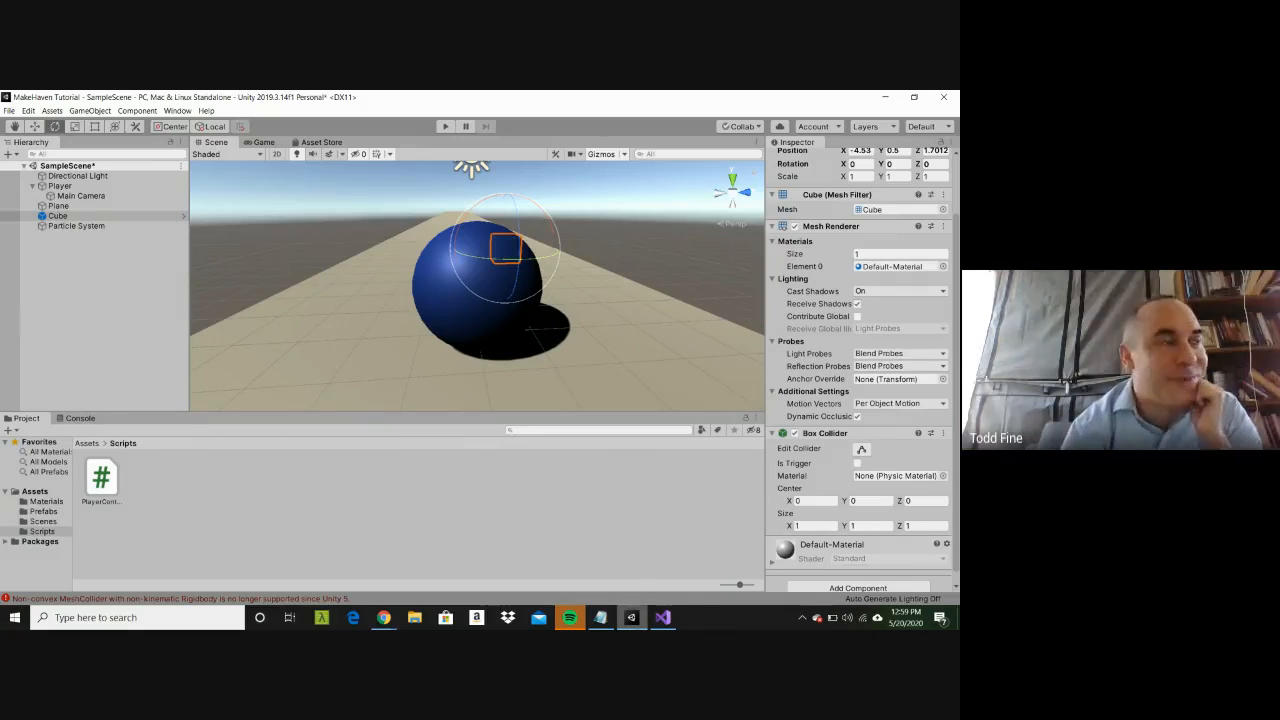
Step: Switch to the Google Meet window in Chrome
mouse_move(631, 617)
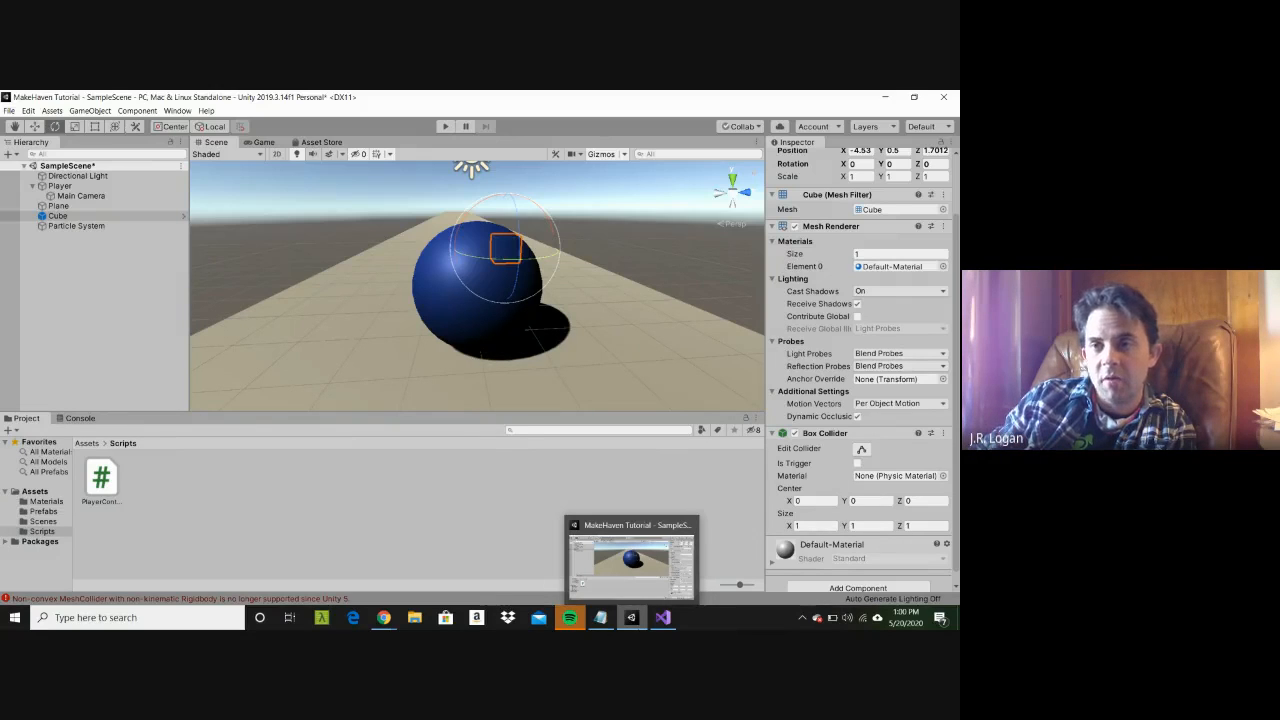
mouse_move(385, 614)
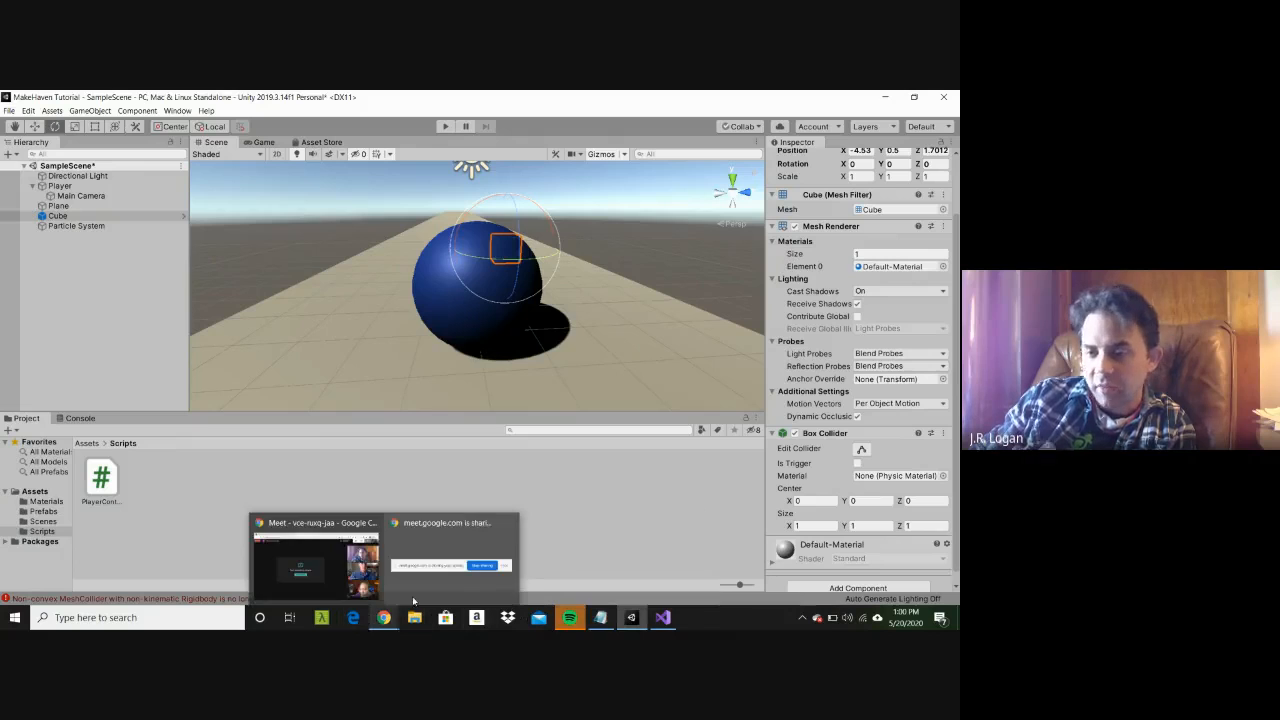
click(334, 577)
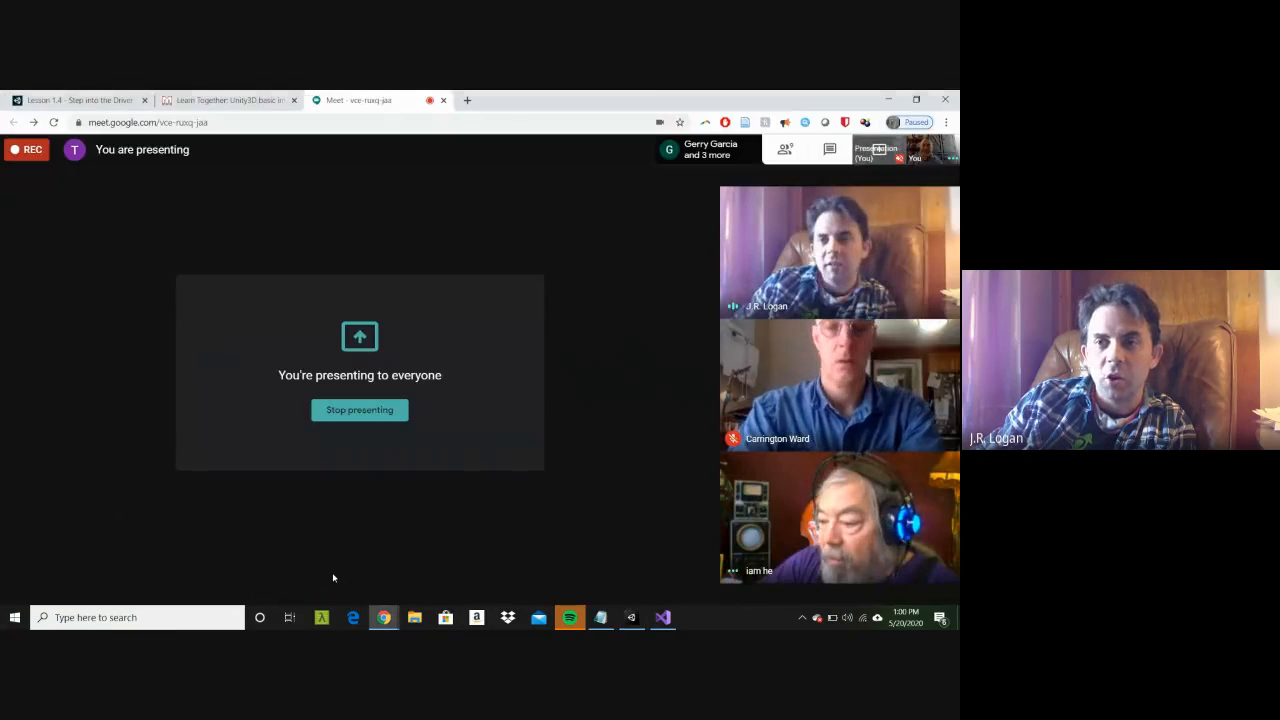